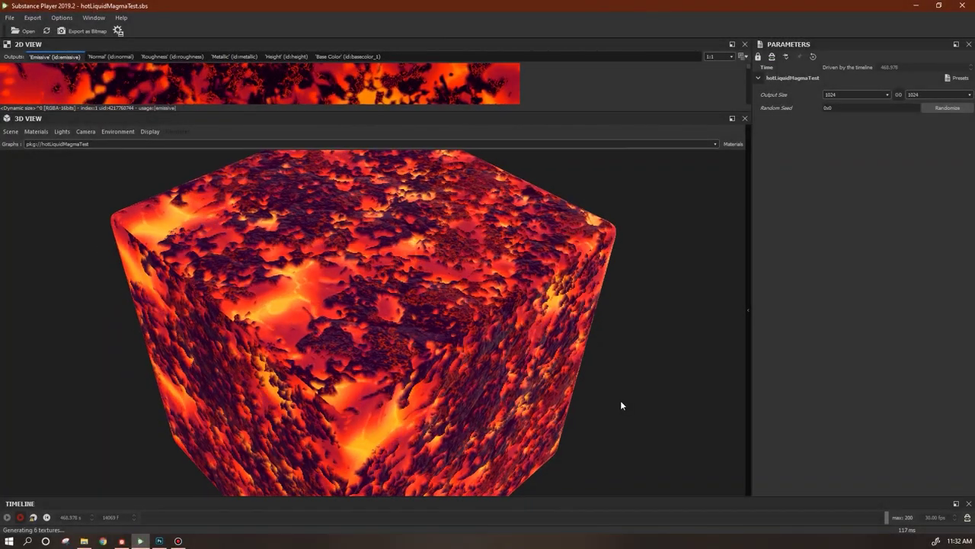
# Examine the finished magma material on the 3D cube from several angles
pyautogui.moveTo(620, 404); pyautogui.dragTo(227, 271)
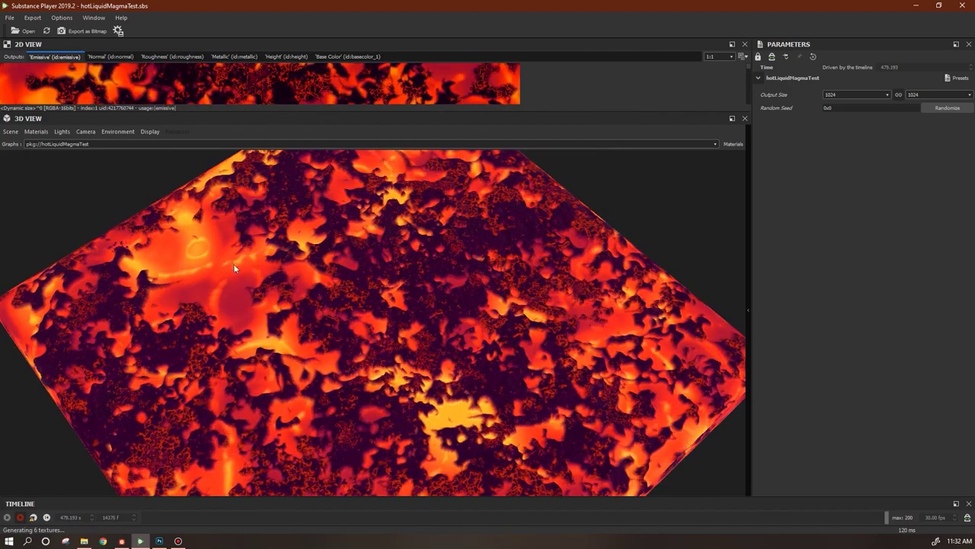
pyautogui.moveTo(466, 381); pyautogui.dragTo(515, 288)
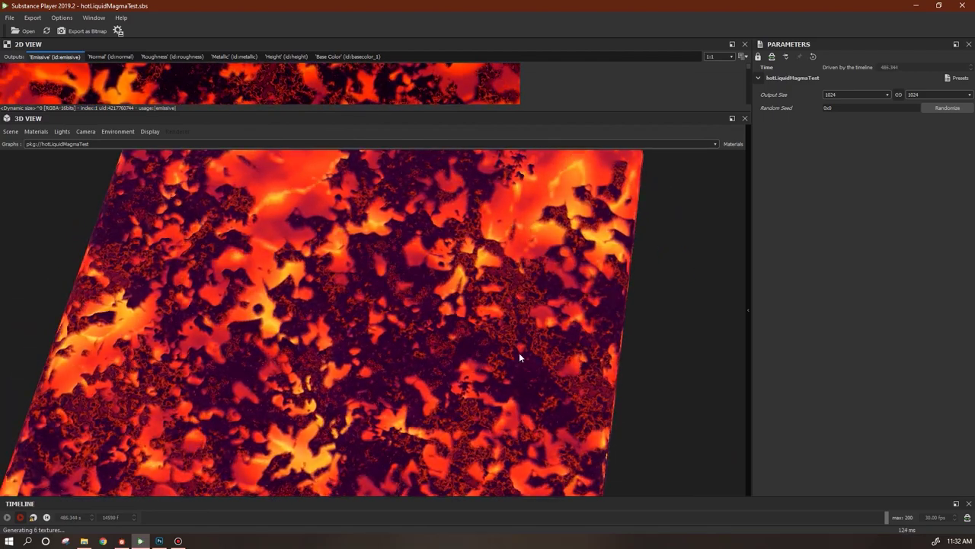
pyautogui.moveTo(463, 353); pyautogui.dragTo(473, 356)
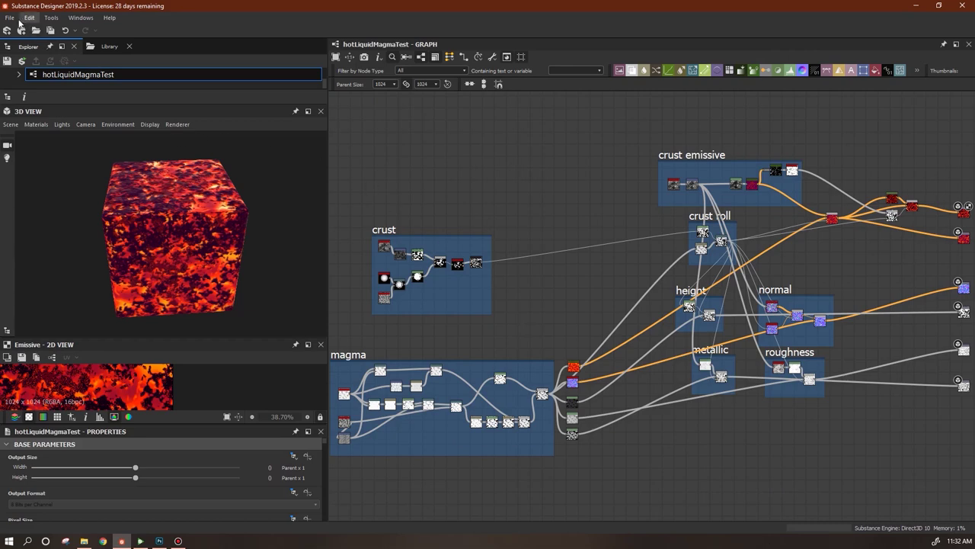
# In Substance Designer, create a new substance graph named liquidHotMagma from the PBR (Metallic/Roughness) template
pyautogui.click(10, 18)
pyautogui.moveTo(29, 17)
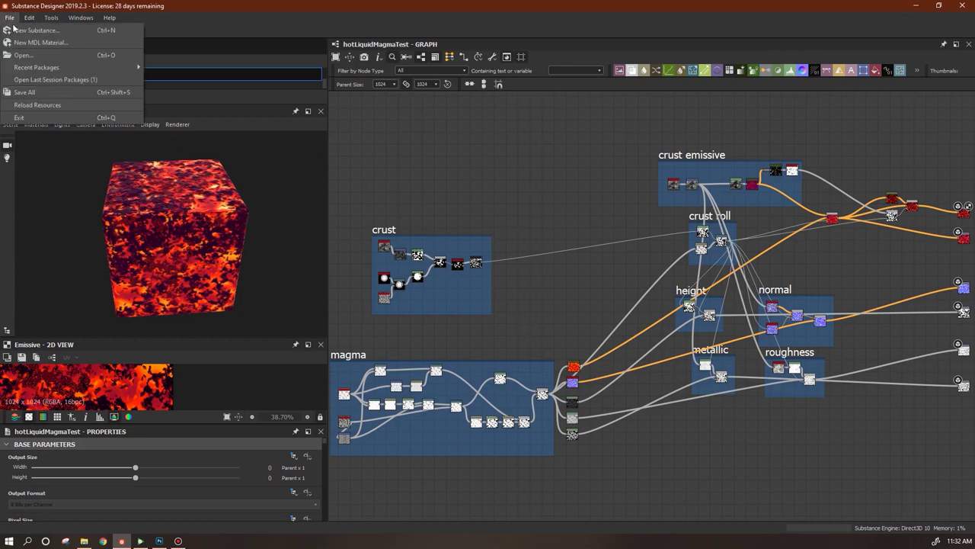
pyautogui.click(31, 27)
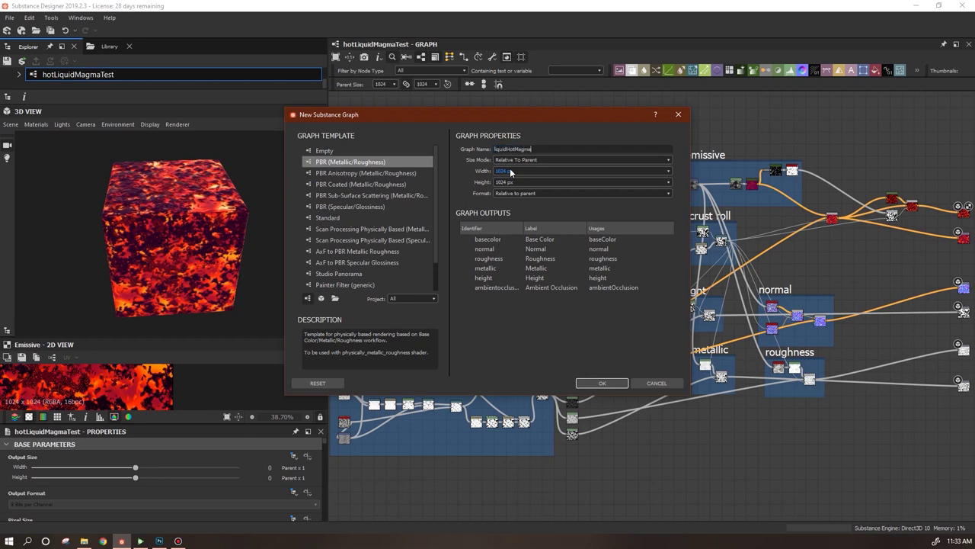
pyautogui.click(598, 383)
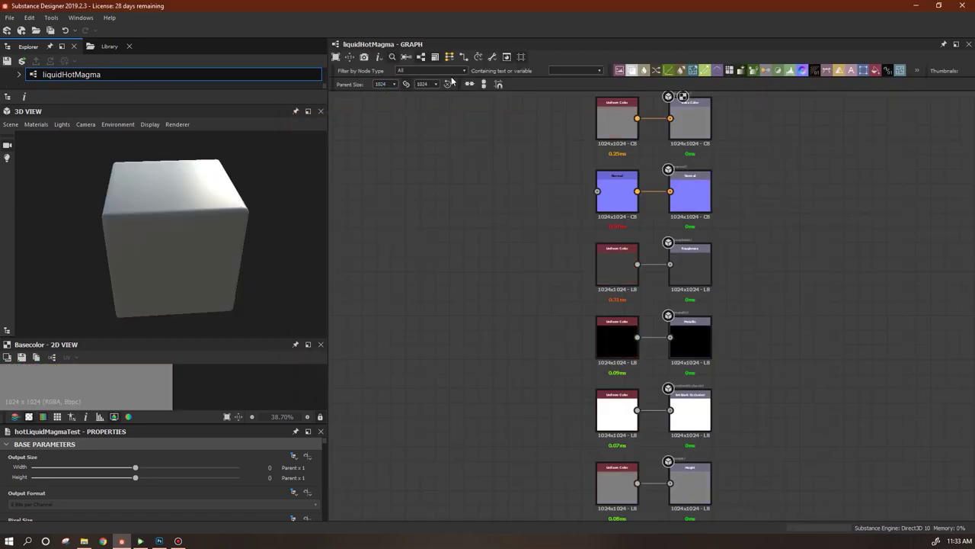
# Try the graph's parent size at 2048 and 512, and return it to 1024
pyautogui.click(394, 85)
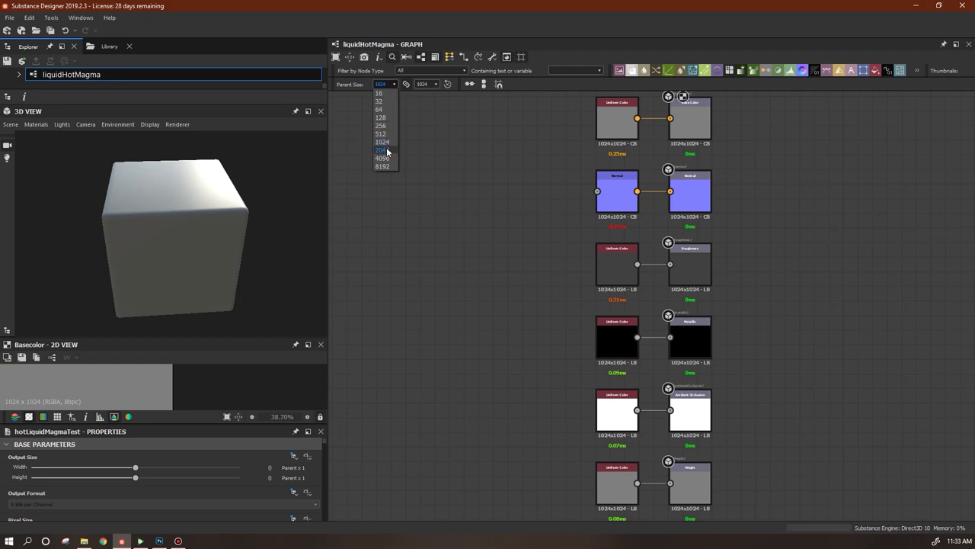
pyautogui.click(386, 148)
pyautogui.click(388, 84)
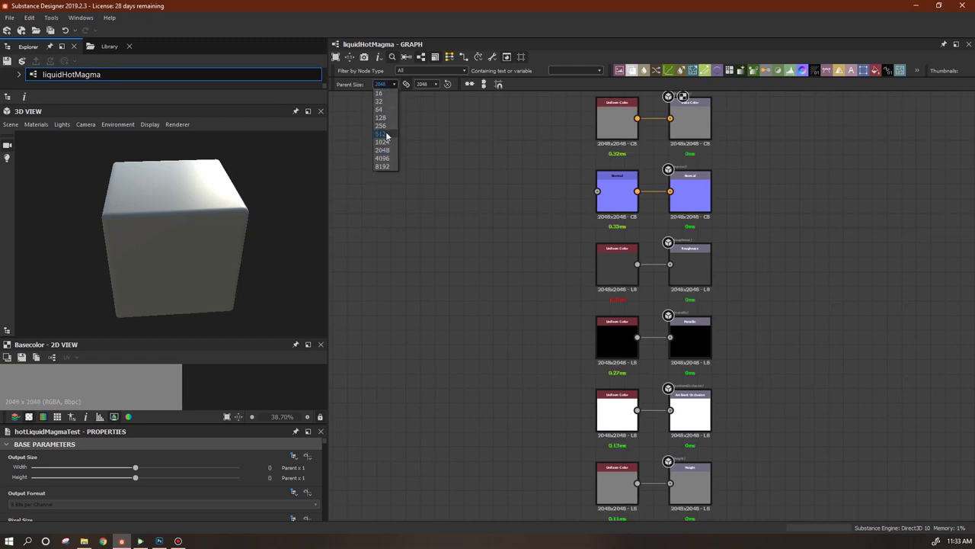
pyautogui.click(387, 131)
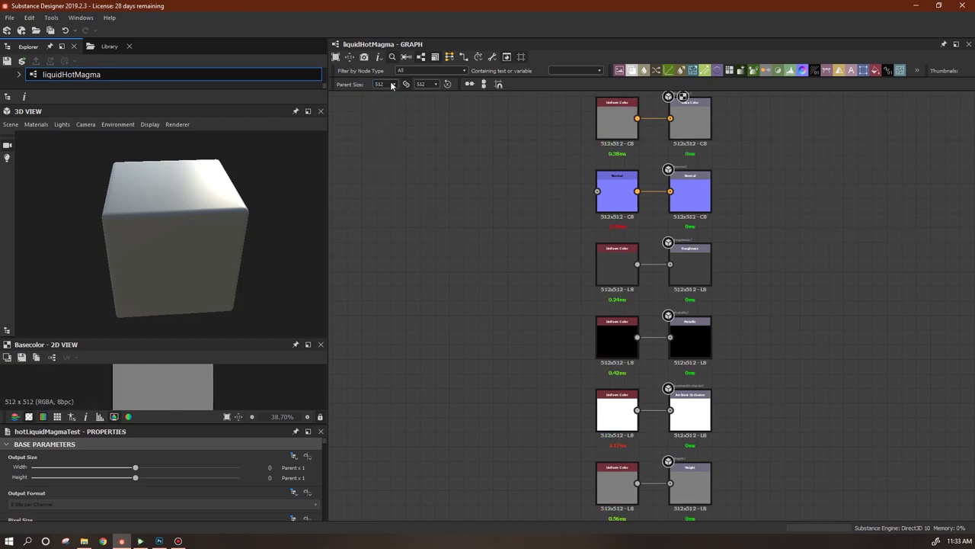
pyautogui.click(389, 84)
pyautogui.click(389, 139)
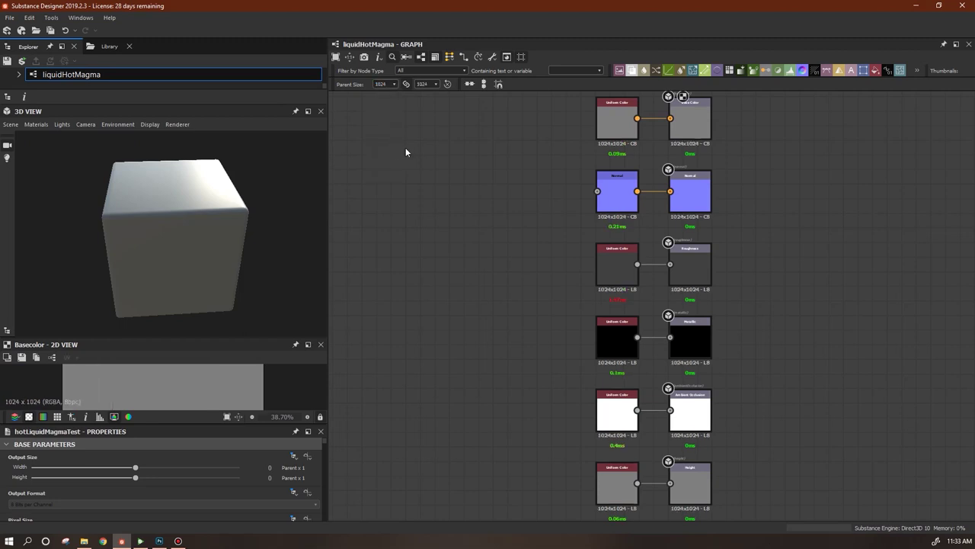
# Rearrange the output pairs into a column ordered Ambient Occlusion, Base Color, Normal, Height, Roughness and Metallic
pyautogui.moveTo(481, 272); pyautogui.dragTo(547, 267, button='middle')
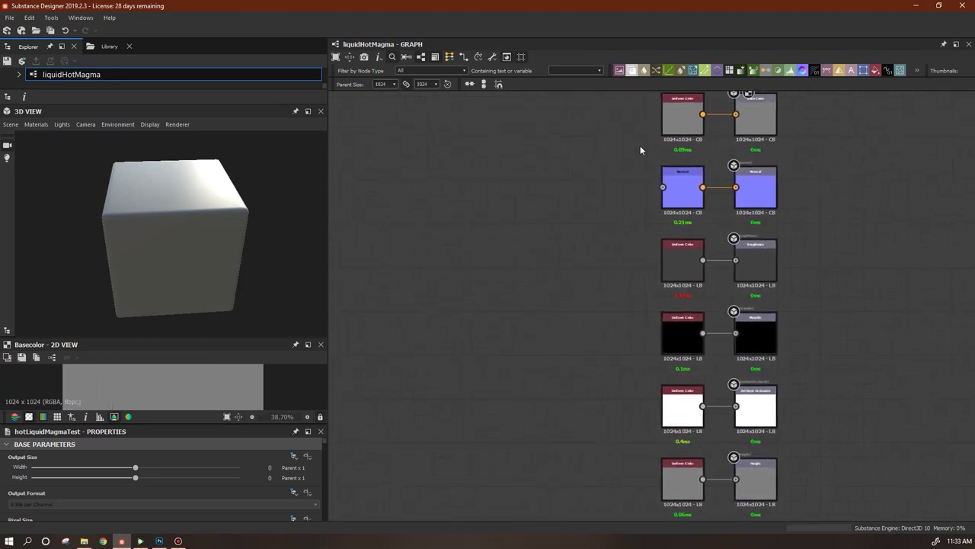
pyautogui.moveTo(675, 387); pyautogui.dragTo(547, 365, button='middle')
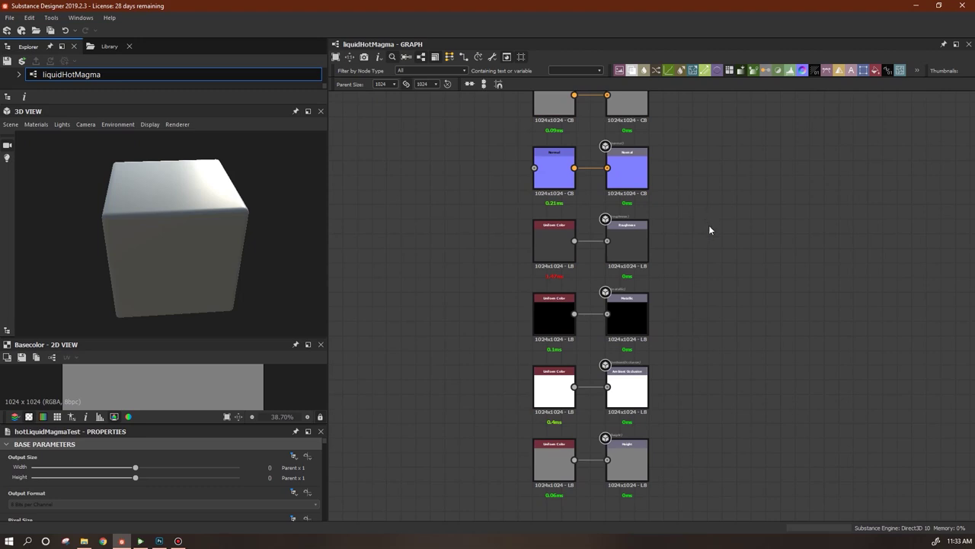
pyautogui.moveTo(680, 219); pyautogui.dragTo(470, 350)
pyautogui.moveTo(555, 316); pyautogui.dragTo(338, 323)
pyautogui.moveTo(692, 445); pyautogui.dragTo(525, 474)
pyautogui.moveTo(558, 451); pyautogui.dragTo(558, 234)
pyautogui.moveTo(687, 375); pyautogui.dragTo(556, 394)
pyautogui.moveTo(564, 397); pyautogui.dragTo(797, 347)
pyautogui.moveTo(449, 222); pyautogui.dragTo(335, 362)
pyautogui.moveTo(421, 331); pyautogui.dragTo(639, 397)
pyautogui.moveTo(814, 431); pyautogui.dragTo(754, 524, button='middle')
pyautogui.moveTo(886, 369); pyautogui.dragTo(489, 132)
pyautogui.moveTo(672, 209); pyautogui.dragTo(755, 356, button='middle')
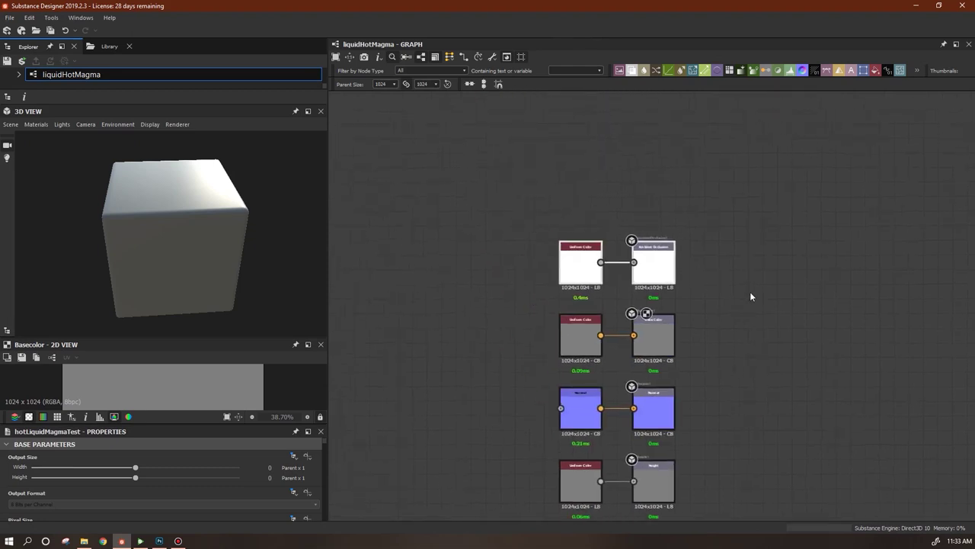
# Turn the Ambient Occlusion output into an emissive one, with identifier "emissive", label "Emissive" and usage emissive
pyautogui.click(653, 263)
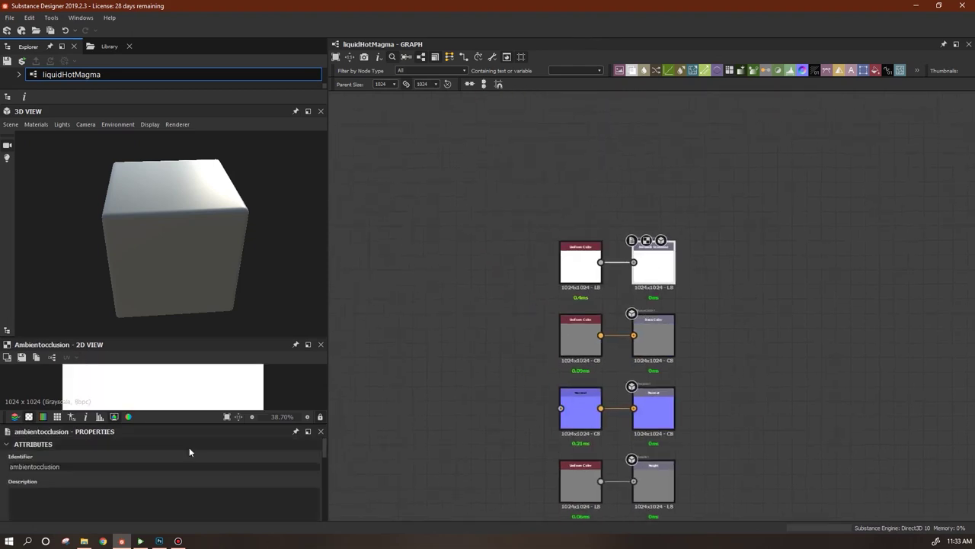
pyautogui.doubleClick(34, 467)
pyautogui.write('emissive')
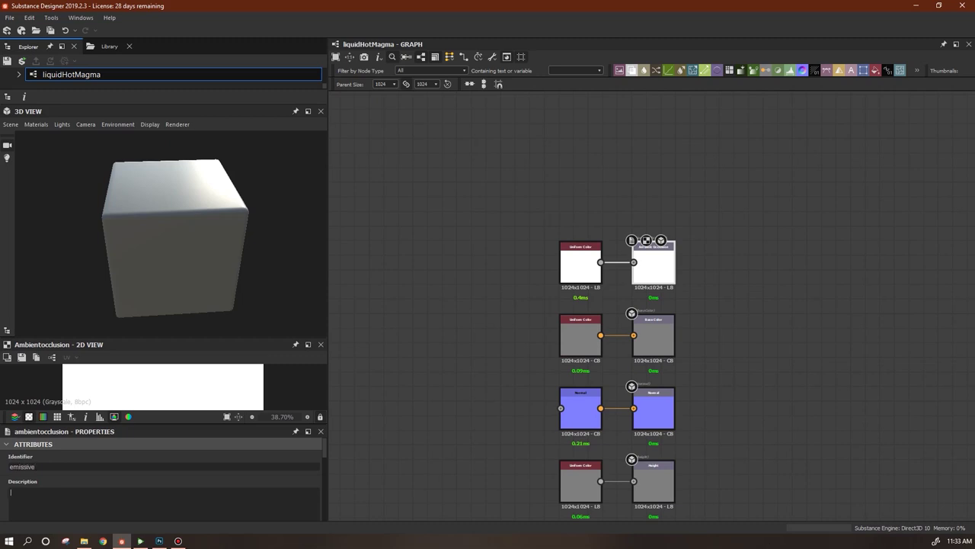
pyautogui.press('Tab')
pyautogui.write('Emissive')
pyautogui.scroll(-4, 313, 485)
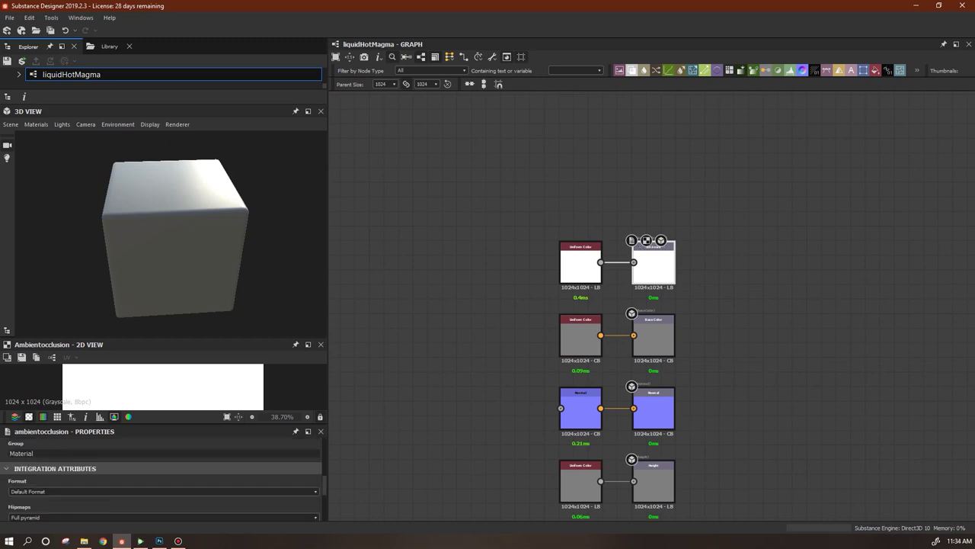
pyautogui.click(201, 463)
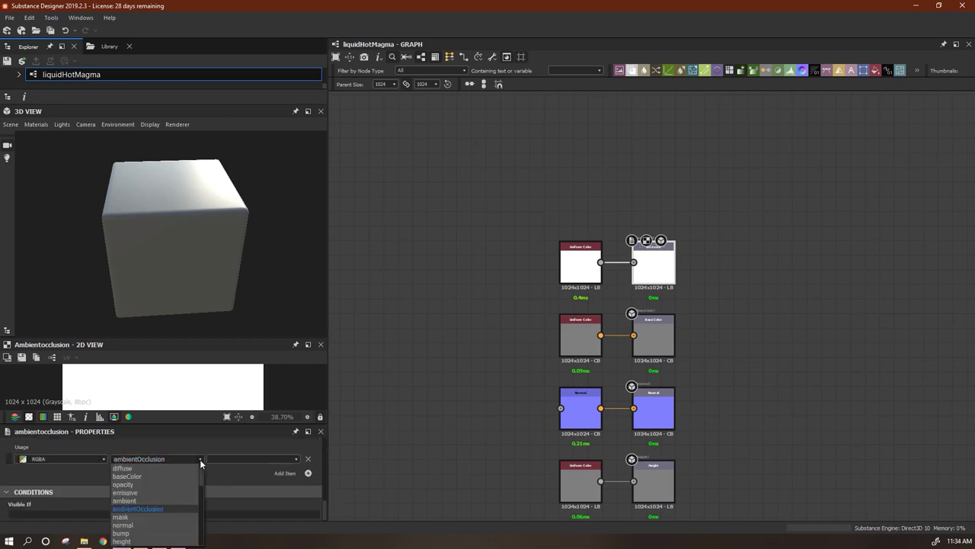
pyautogui.click(154, 491)
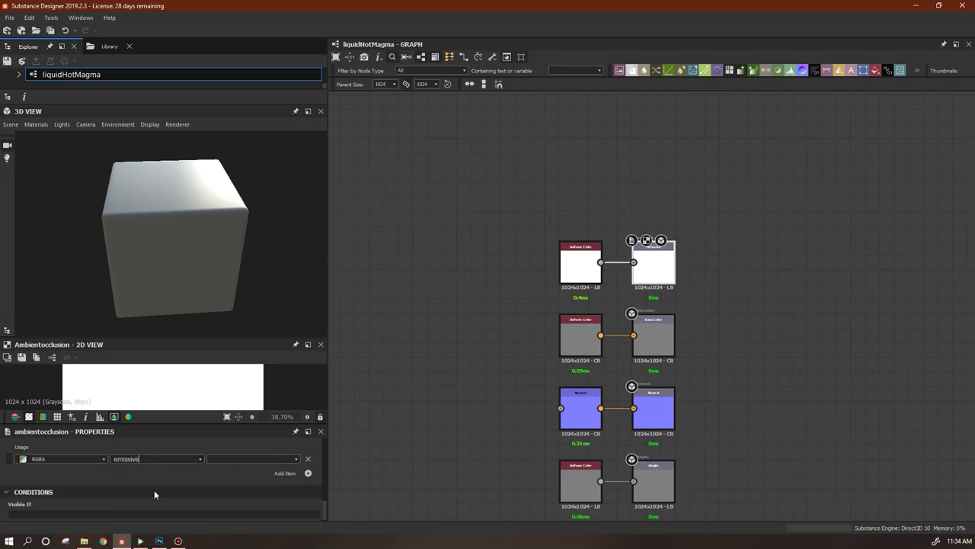
# Show the Emissive output in the 3D view, trying the Ambient Occlusion channel before assigning it to the Emissive channel
pyautogui.moveTo(277, 242)
pyautogui.mouseDown()
pyautogui.moveTo(309, 199)
pyautogui.moveTo(353, 220)
pyautogui.moveTo(451, 233)
pyautogui.moveTo(215, 229)
pyautogui.moveTo(272, 198)
pyautogui.moveTo(300, 207)
pyautogui.moveTo(276, 233)
pyautogui.moveTo(276, 257)
pyautogui.mouseUp()
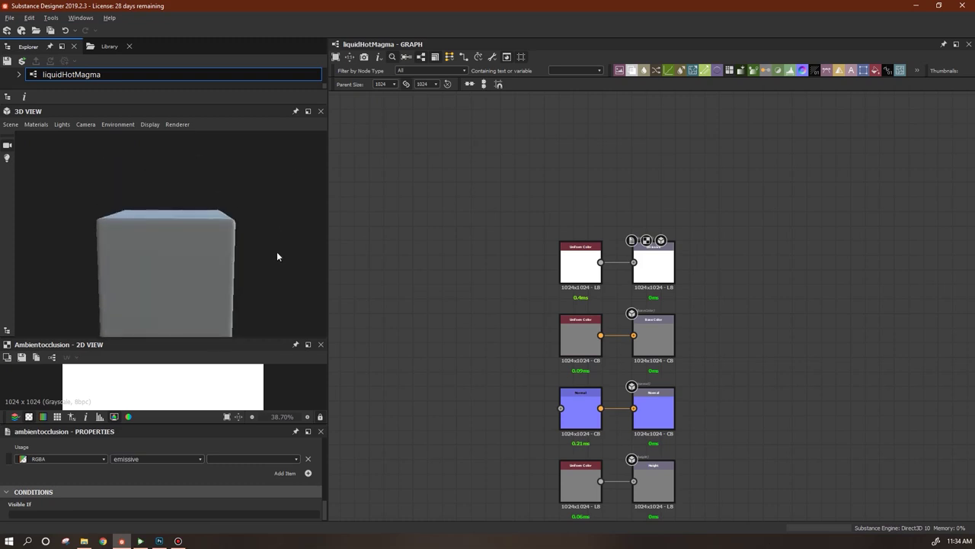
pyautogui.moveTo(277, 257); pyautogui.dragTo(280, 256, button='middle')
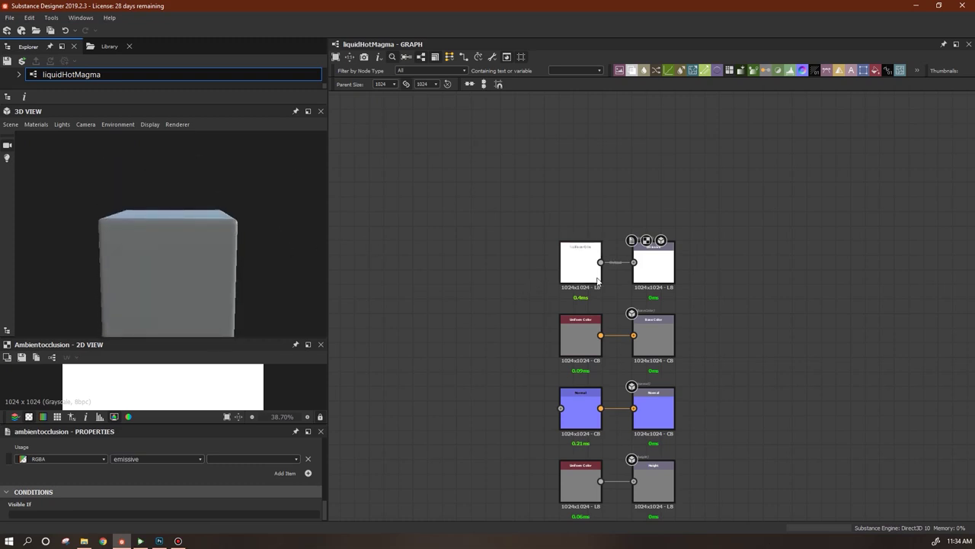
pyautogui.rightClick(658, 268)
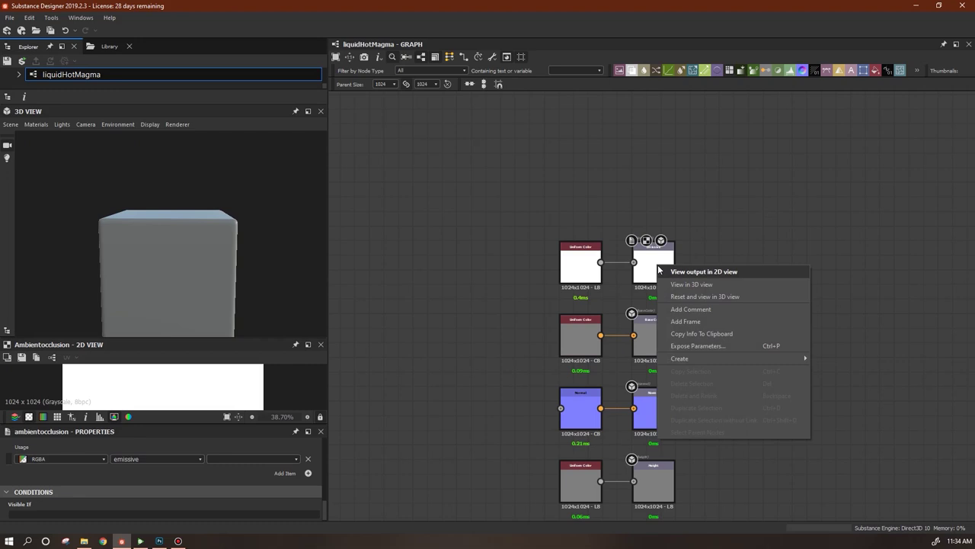
pyautogui.click(679, 285)
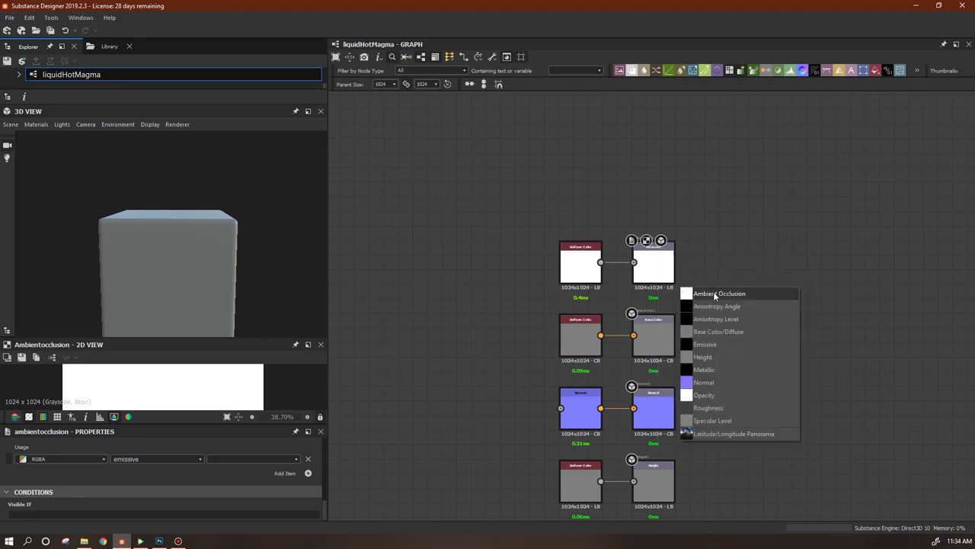
pyautogui.click(715, 294)
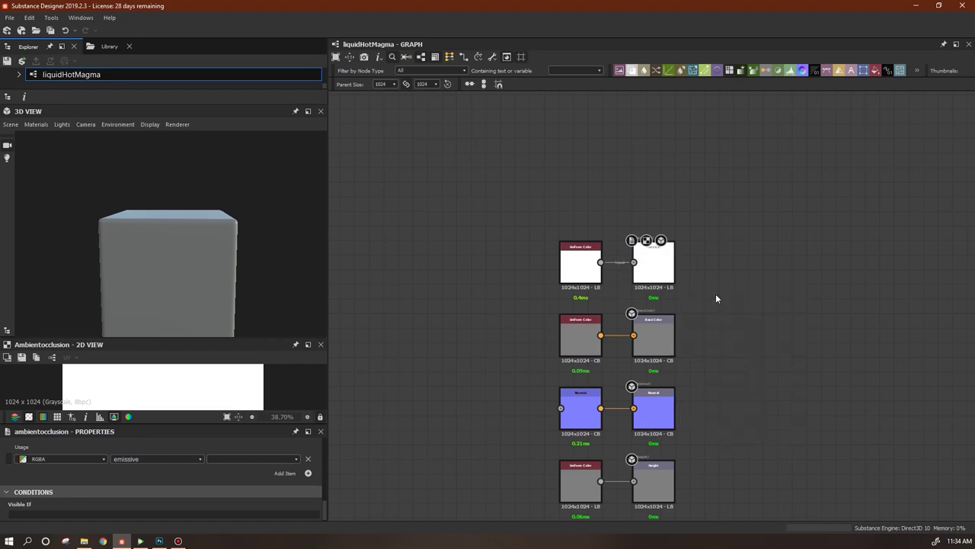
pyautogui.rightClick(659, 270)
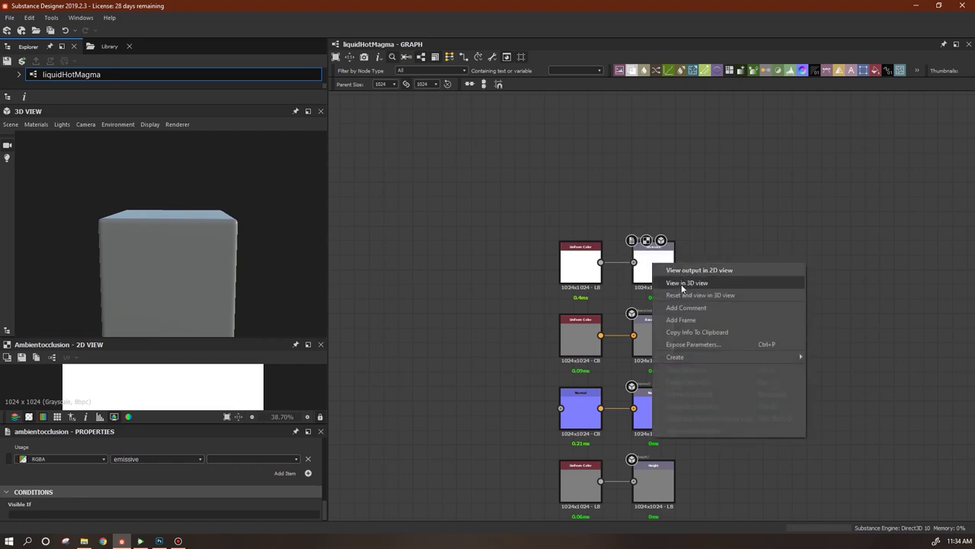
pyautogui.click(683, 282)
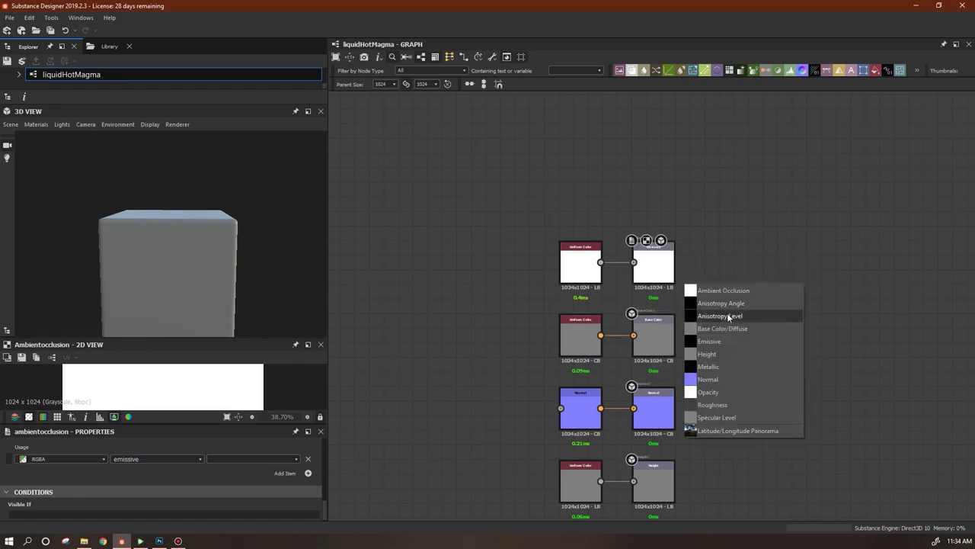
pyautogui.click(720, 343)
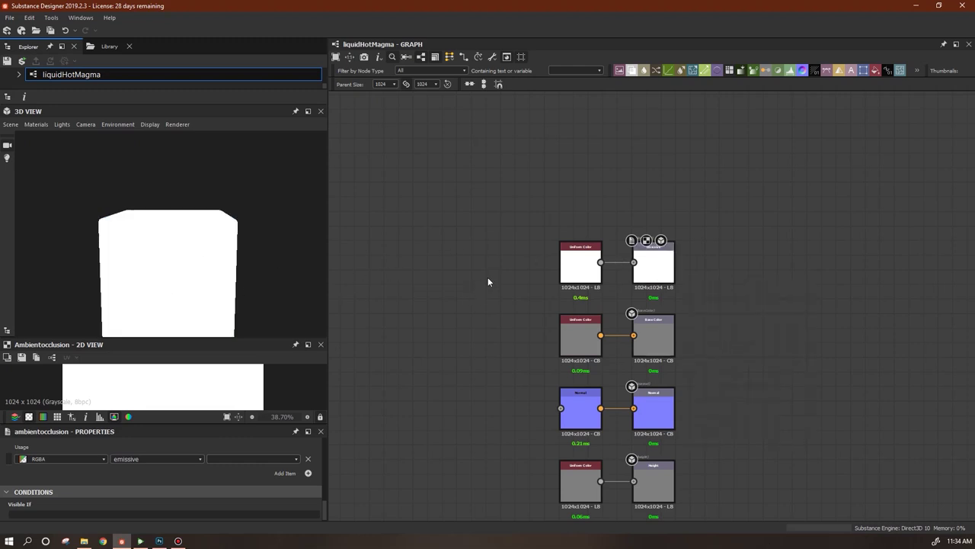
# Move the white Uniform Color node aside and feed the Emissive output from a new black Uniform Color node in color mode
pyautogui.doubleClick(571, 269)
pyautogui.moveTo(570, 270); pyautogui.dragTo(411, 248)
pyautogui.moveTo(876, 70); pyautogui.dragTo(633, 262)
pyautogui.moveTo(555, 222); pyautogui.dragTo(583, 265)
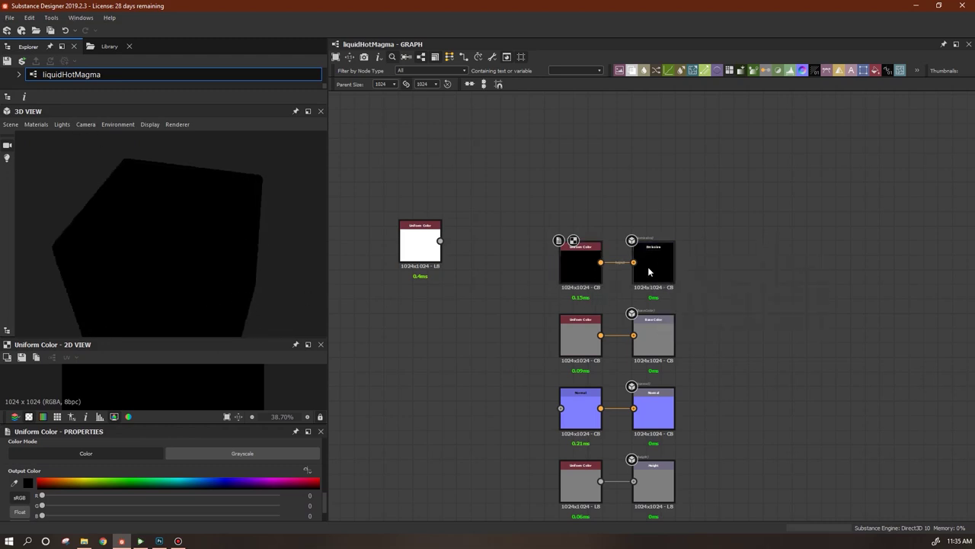
# Display all graph outputs in the 3D view and inspect the cube from different angles
pyautogui.rightClick(695, 252)
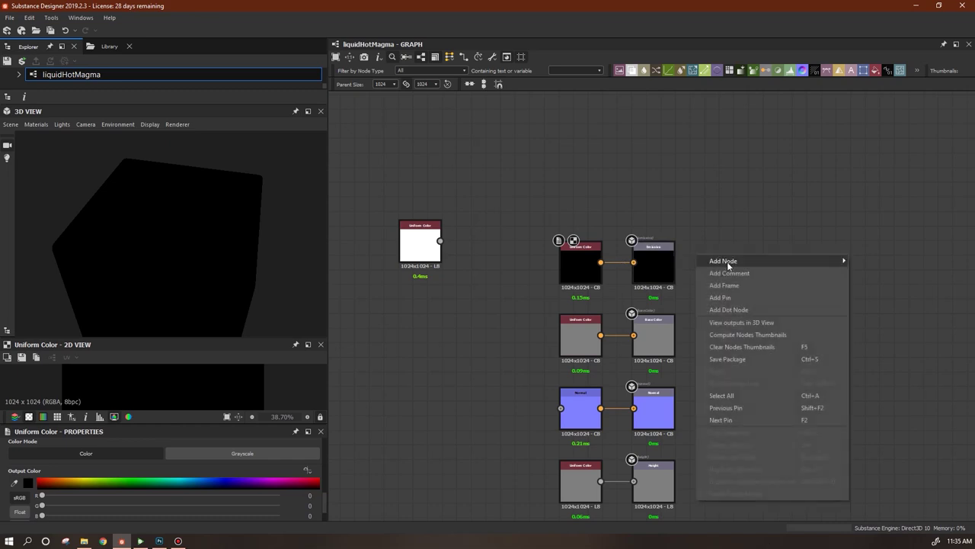
pyautogui.click(774, 321)
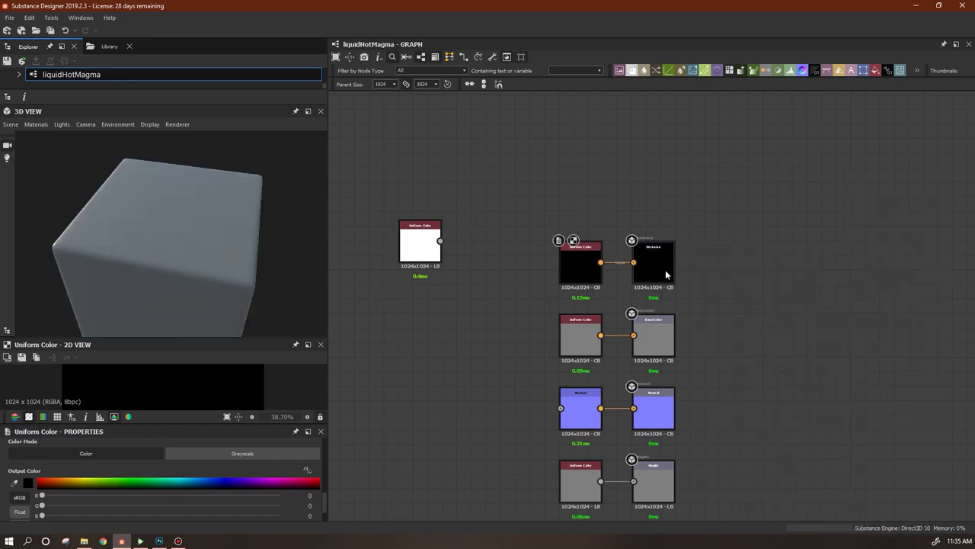
pyautogui.moveTo(205, 255); pyautogui.dragTo(300, 194)
pyautogui.moveTo(485, 311); pyautogui.dragTo(533, 284, button='middle')
pyautogui.moveTo(304, 274); pyautogui.dragTo(36, 306)
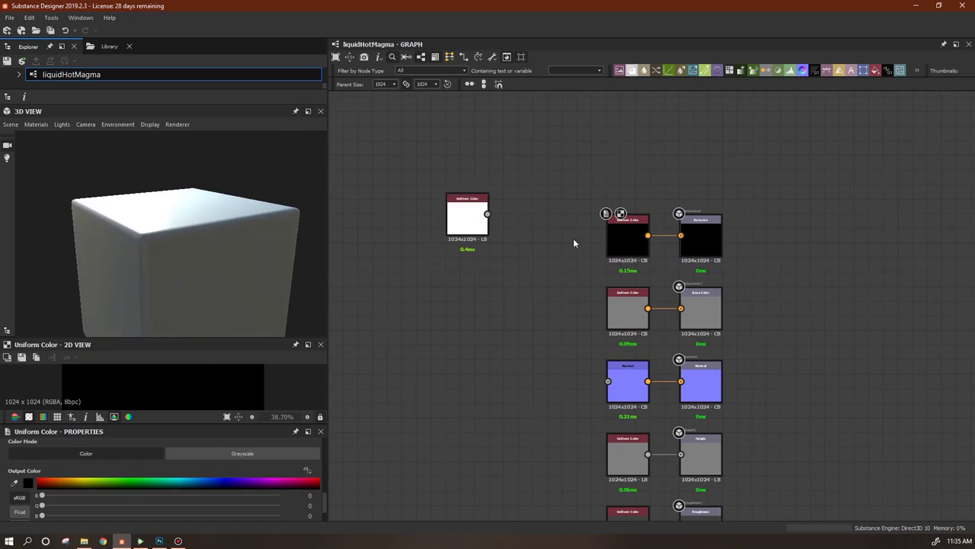
# Delete the disconnected white Uniform Color node from the graph
pyautogui.moveTo(588, 302); pyautogui.dragTo(533, 298, button='middle')
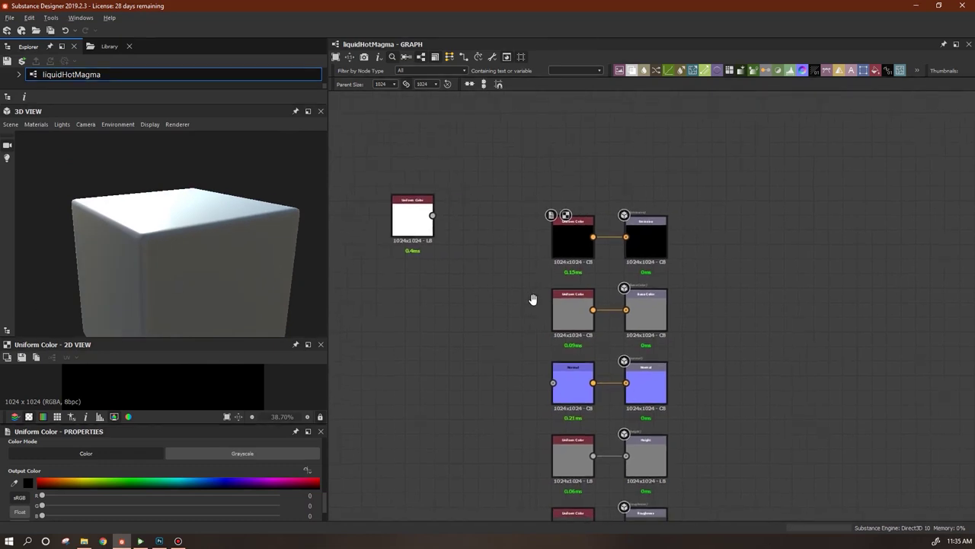
pyautogui.click(411, 227)
pyautogui.press('Delete')
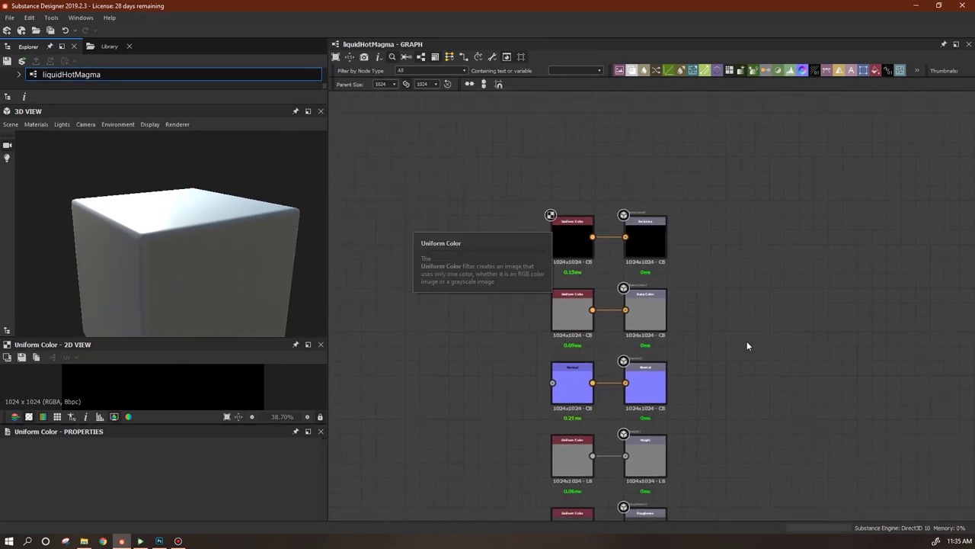
# Enlarge the 2D view pane by shrinking the properties pane below it
pyautogui.scroll(-2, 645, 364)
pyautogui.moveTo(233, 267); pyautogui.dragTo(337, 315)
pyautogui.moveTo(568, 365); pyautogui.dragTo(754, 315, button='middle')
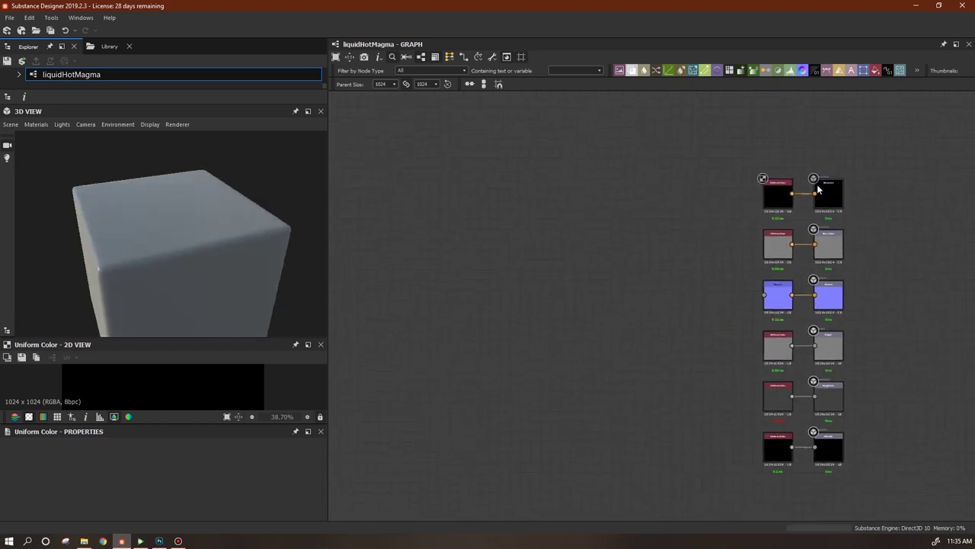
pyautogui.moveTo(688, 309); pyautogui.dragTo(730, 306, button='middle')
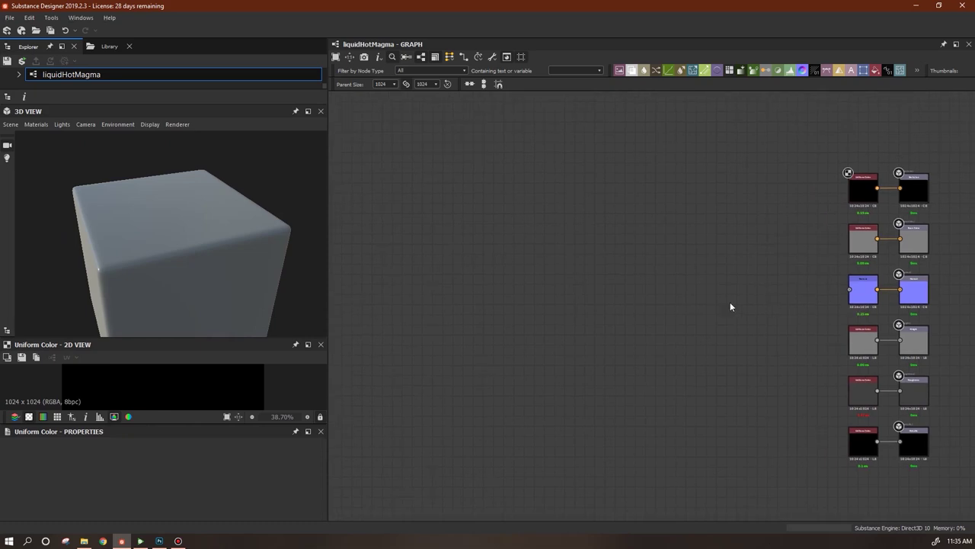
pyautogui.moveTo(180, 423); pyautogui.dragTo(181, 477)
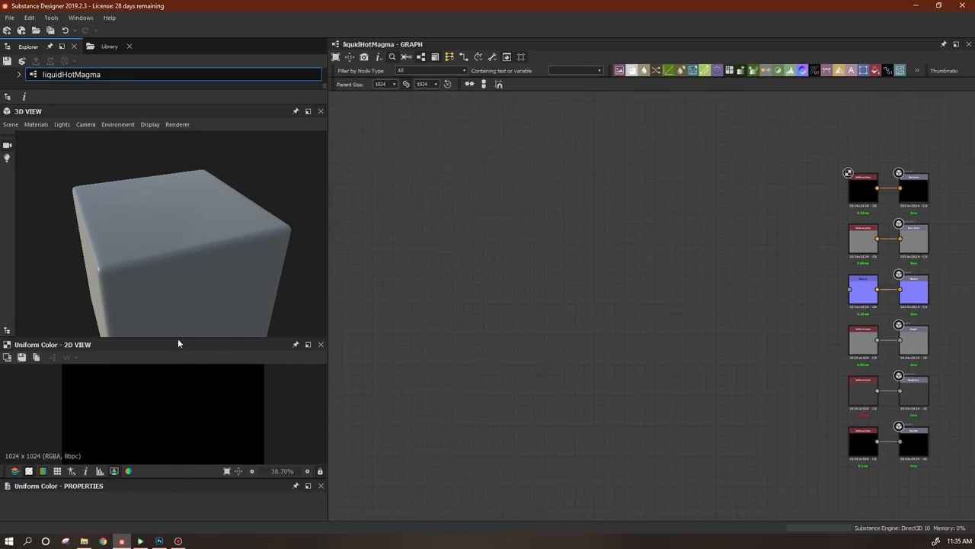
# Enlarge the 2D view and the library pane, find Cells 1 in the library, and add it to the empty part of the graph
pyautogui.moveTo(179, 338); pyautogui.dragTo(194, 237)
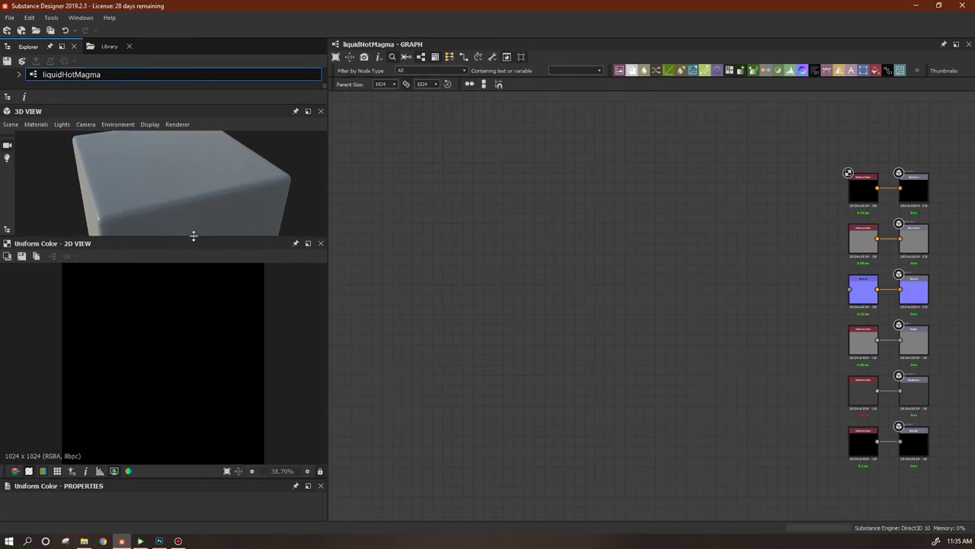
pyautogui.click(106, 47)
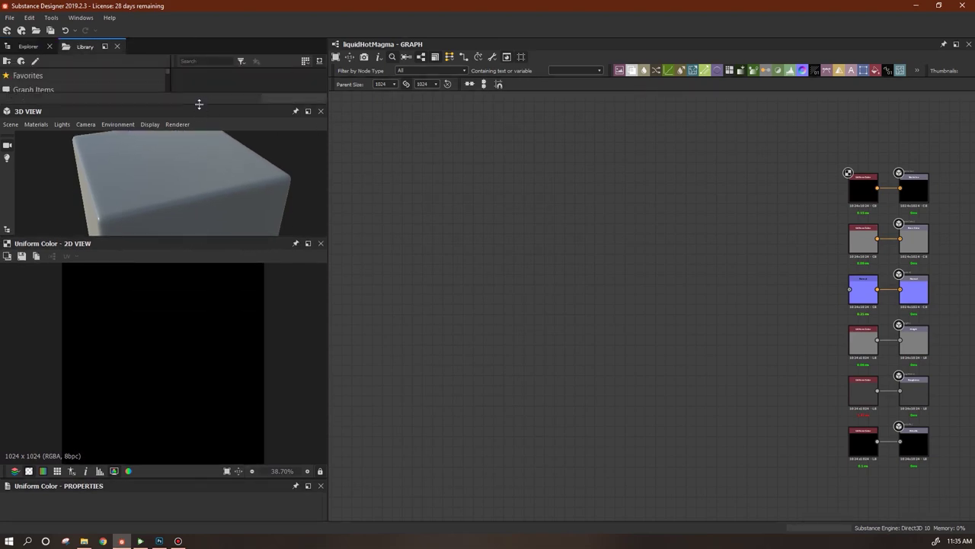
pyautogui.moveTo(199, 104); pyautogui.dragTo(198, 220)
pyautogui.write('cell')
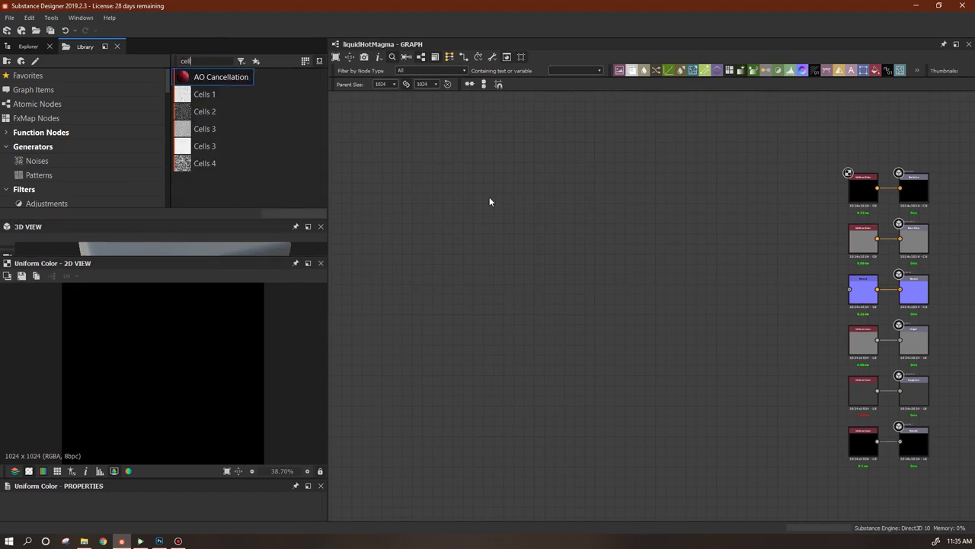
pyautogui.moveTo(218, 96); pyautogui.dragTo(414, 186)
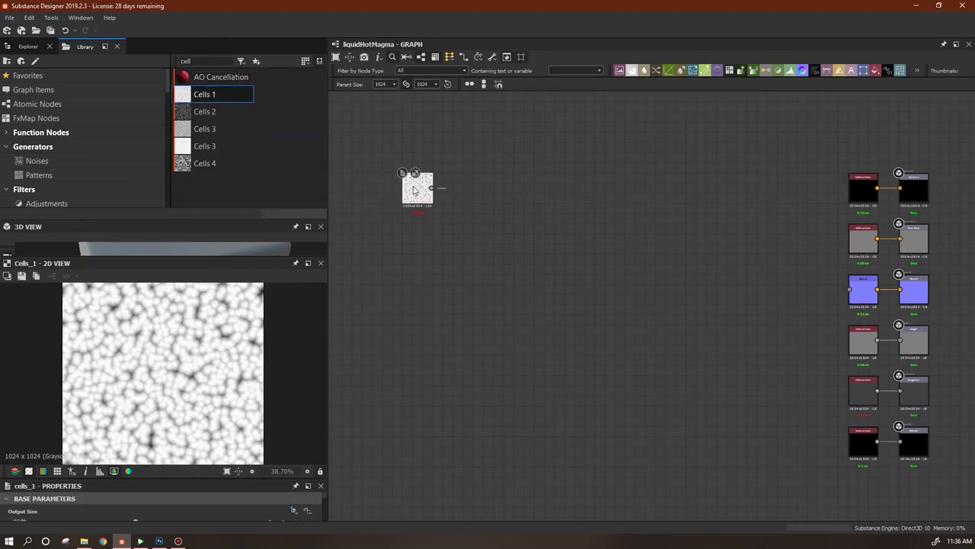
# Find the Perlin Noise node in the library and place it below the Cells 1 node
pyautogui.doubleClick(213, 60)
pyautogui.write('perlin')
pyautogui.moveTo(214, 163); pyautogui.dragTo(418, 261)
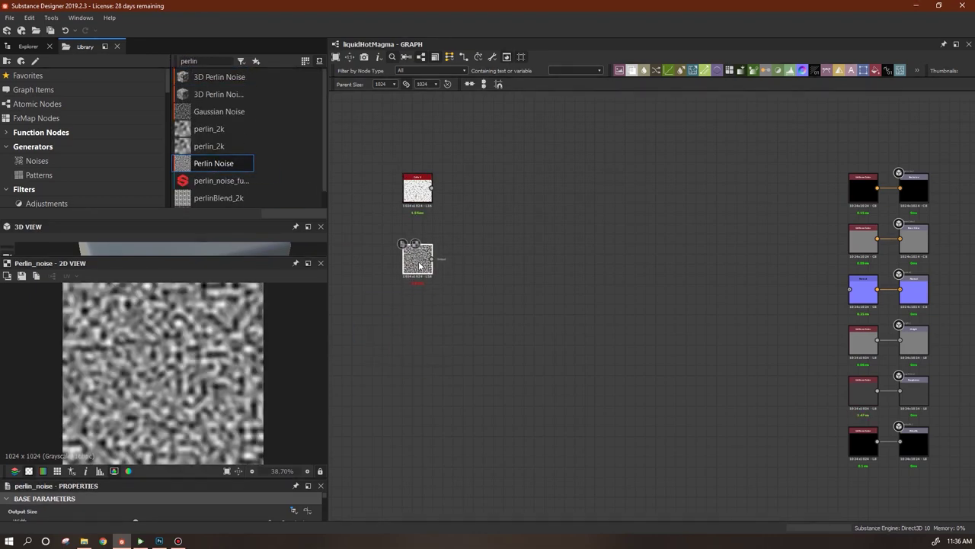
# Set the Cells 1 node's output width and height to -3 (Parent / 8), enlarging the properties pane for access
pyautogui.click(417, 187)
pyautogui.click(419, 264)
pyautogui.click(417, 200)
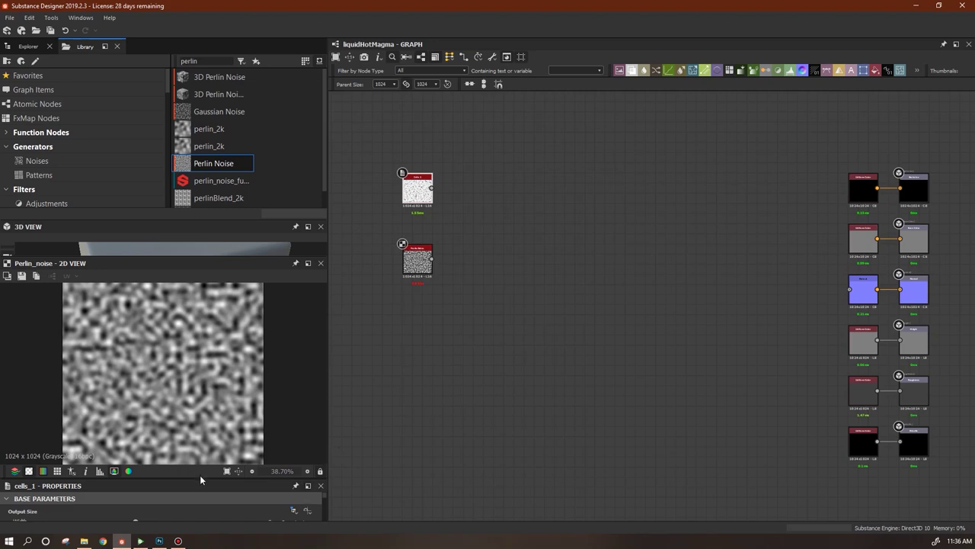
pyautogui.moveTo(201, 478); pyautogui.dragTo(167, 359)
pyautogui.click(111, 412)
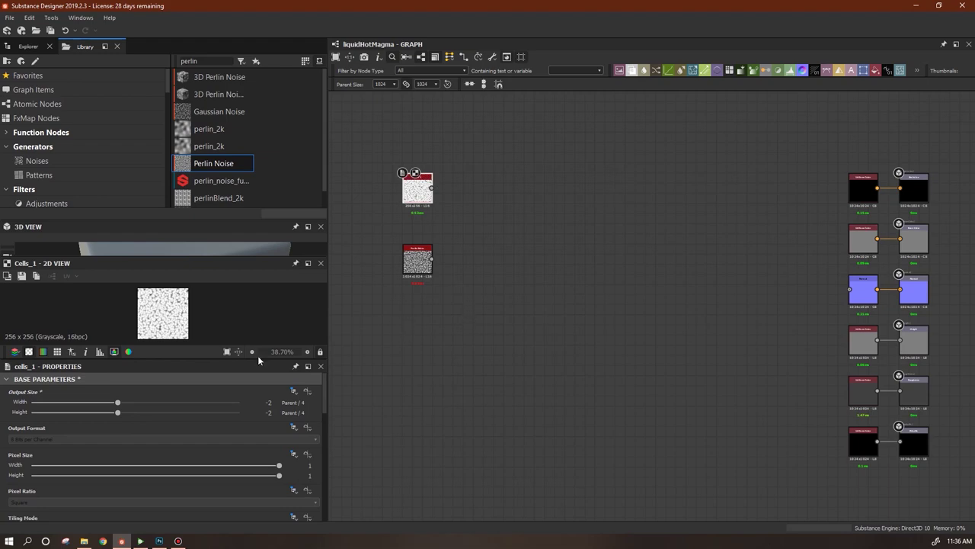
pyautogui.click(109, 412)
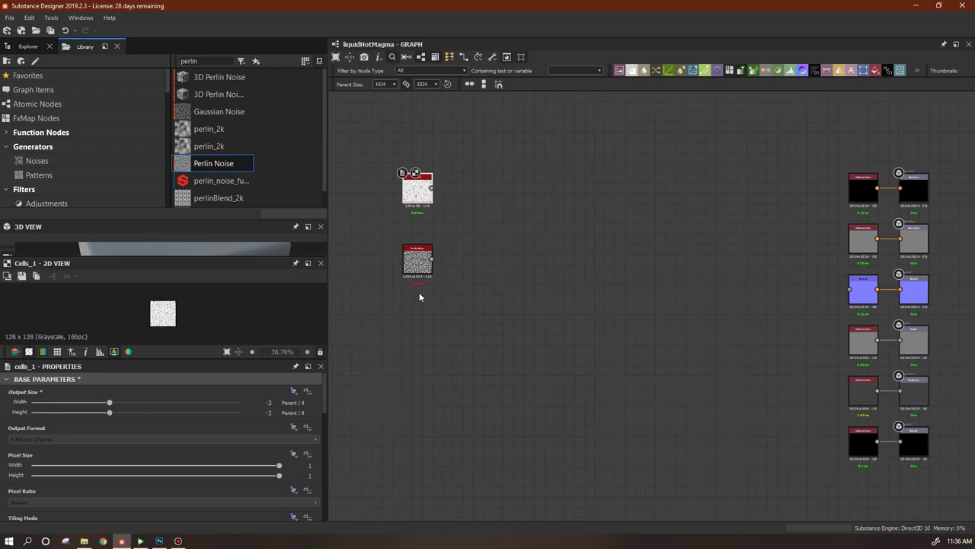
# Set the Perlin Noise node's output width and height to -3 (Parent / 8)
pyautogui.scroll(4, 419, 297)
pyautogui.scroll(-2, 417, 230)
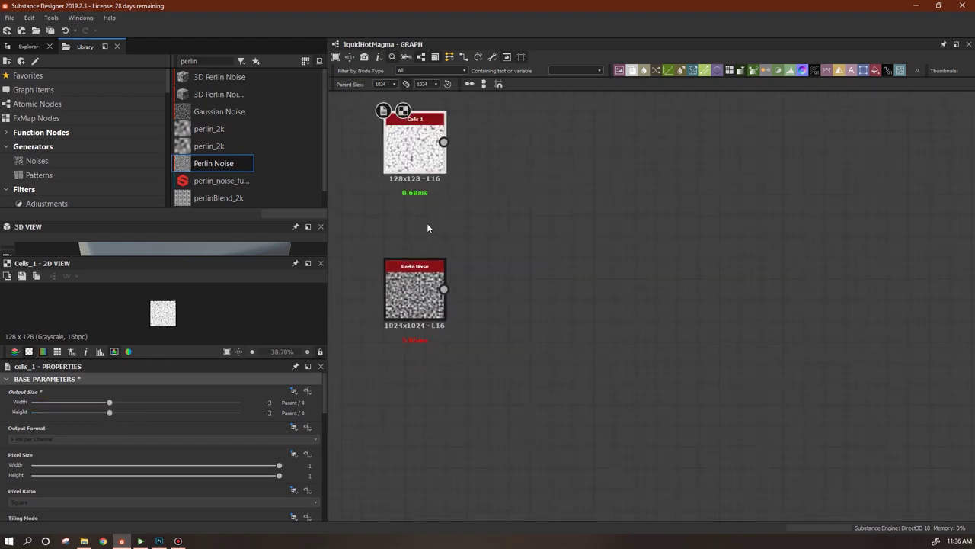
pyautogui.click(426, 328)
pyautogui.click(109, 402)
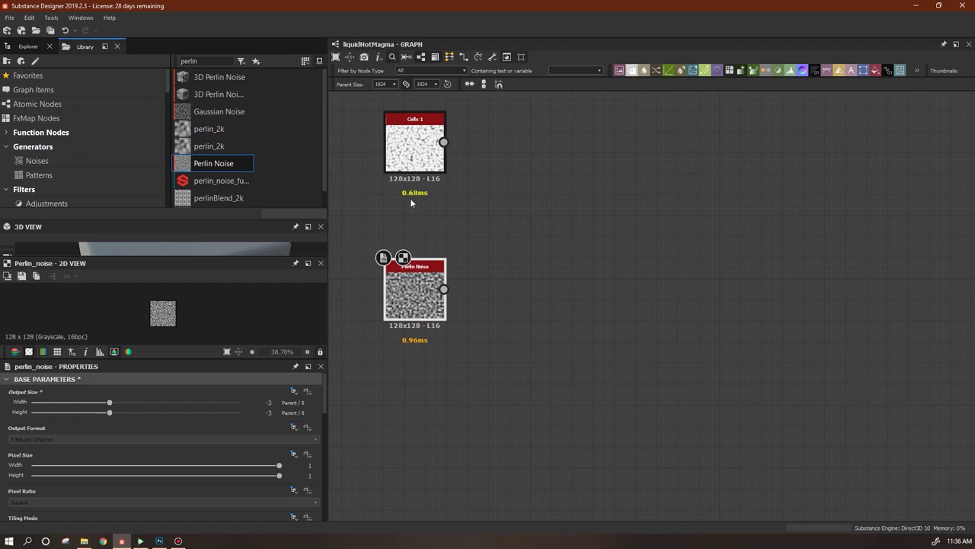
pyautogui.scroll(-2, 434, 325)
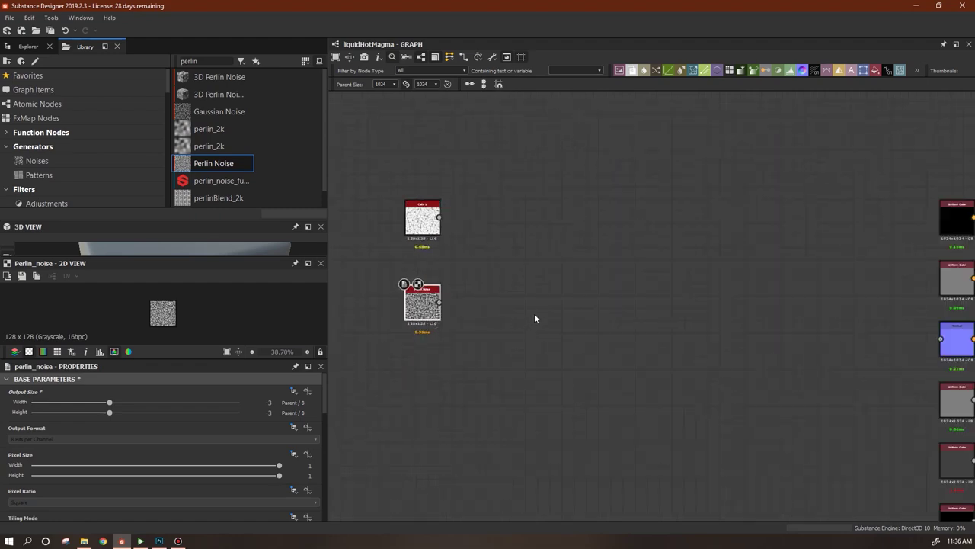
pyautogui.moveTo(537, 313); pyautogui.dragTo(576, 374, button='middle')
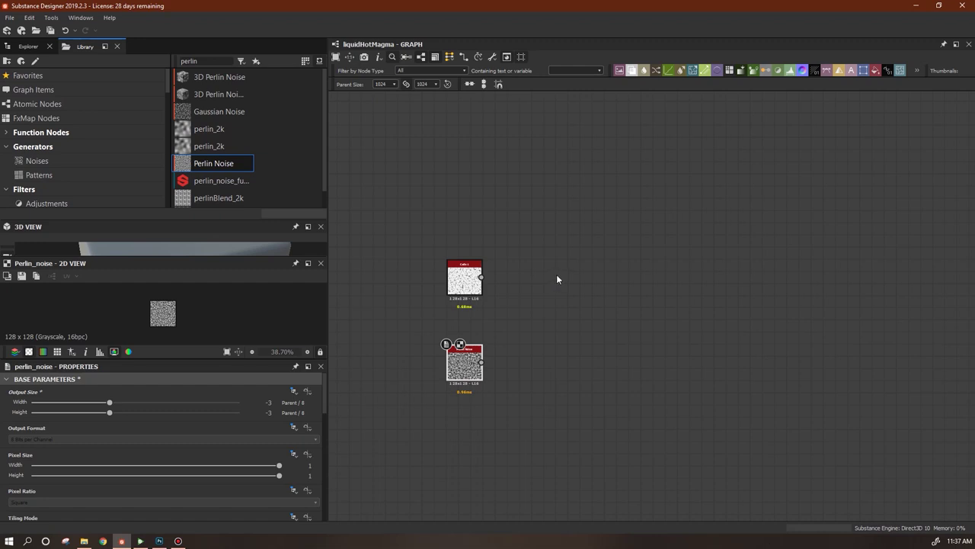
# Set the Cells 1 node's scale to 11 and check its pattern up close in the 2D view
pyautogui.click(463, 287)
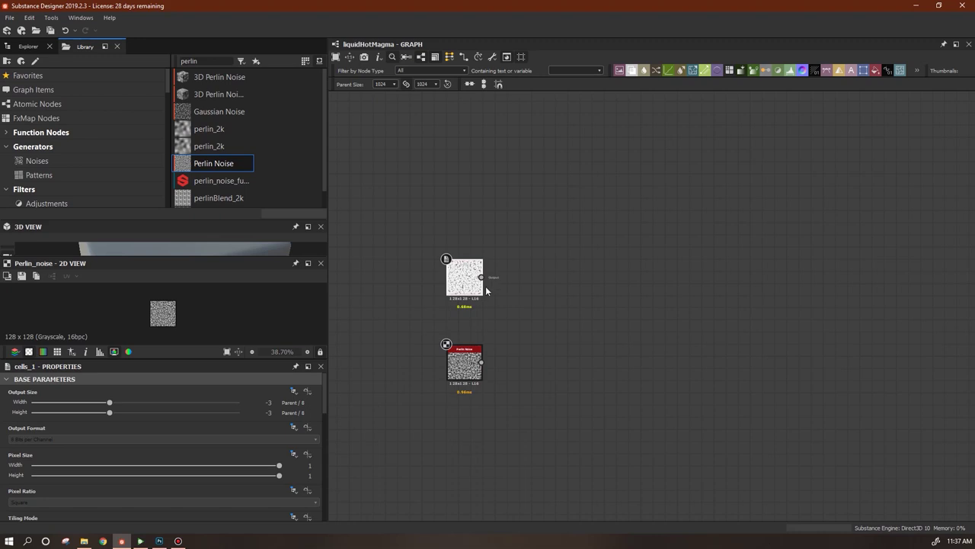
pyautogui.scroll(3, 485, 286)
pyautogui.scroll(-3, 475, 338)
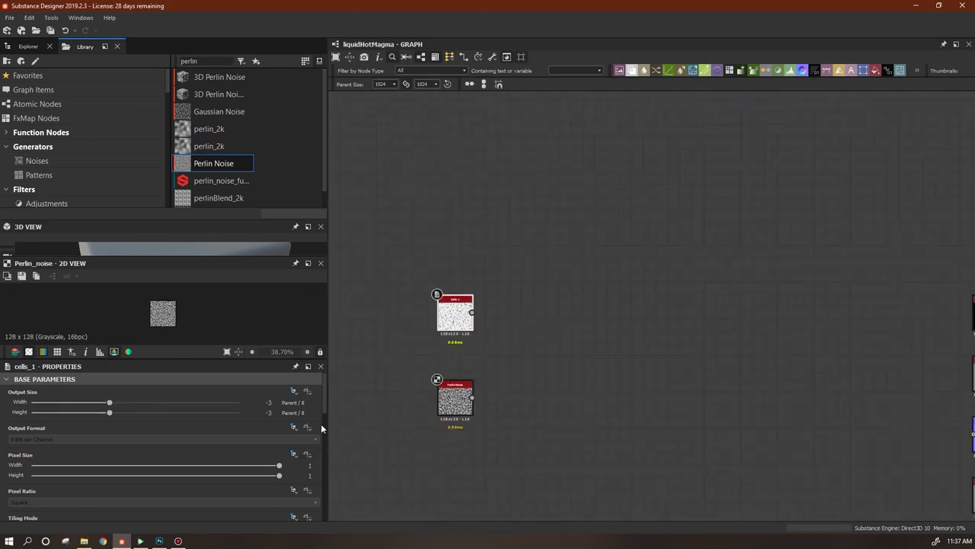
pyautogui.moveTo(325, 401); pyautogui.dragTo(342, 515)
pyautogui.moveTo(45, 444); pyautogui.dragTo(22, 450)
pyautogui.scroll(5, 171, 316)
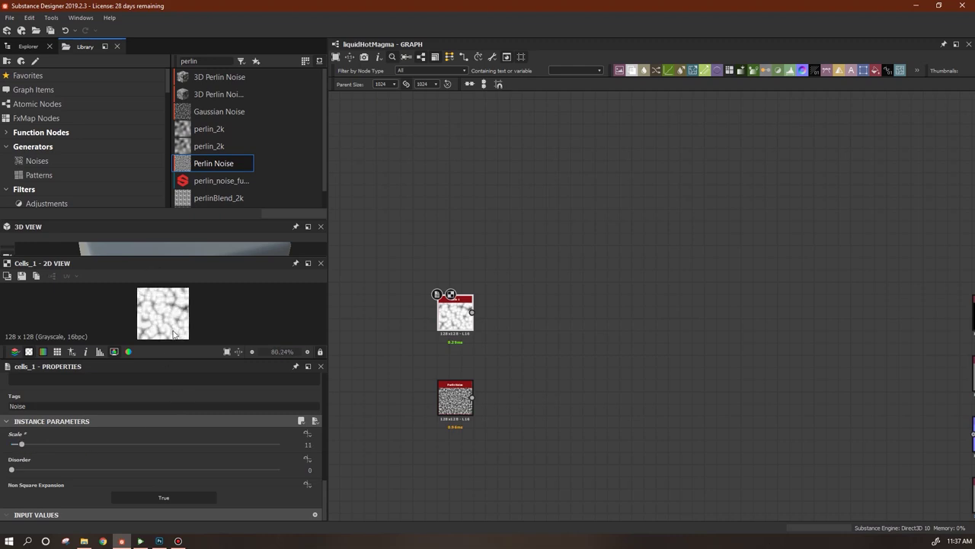
pyautogui.scroll(3, 170, 316)
pyautogui.scroll(-2, 168, 314)
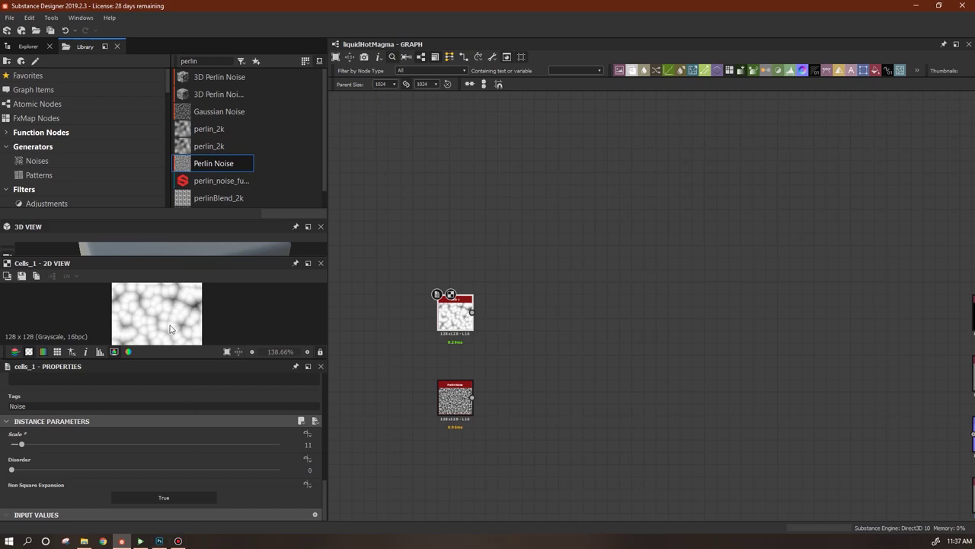
# Switch to Substance Player to inspect the finished animated magma on the cube, and return to Substance Designer
pyautogui.click(140, 541)
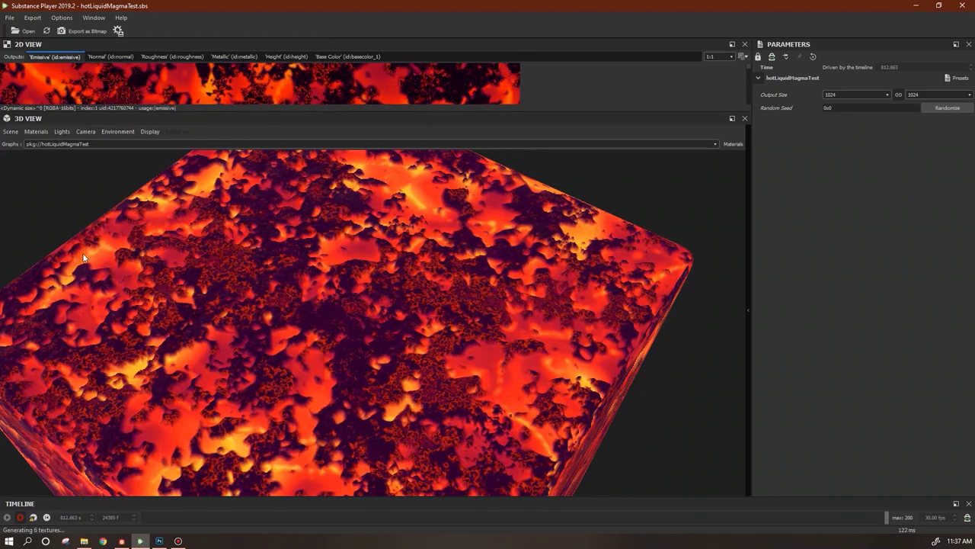
pyautogui.moveTo(508, 356)
pyautogui.mouseDown()
pyautogui.moveTo(522, 398)
pyautogui.moveTo(525, 364)
pyautogui.mouseUp()
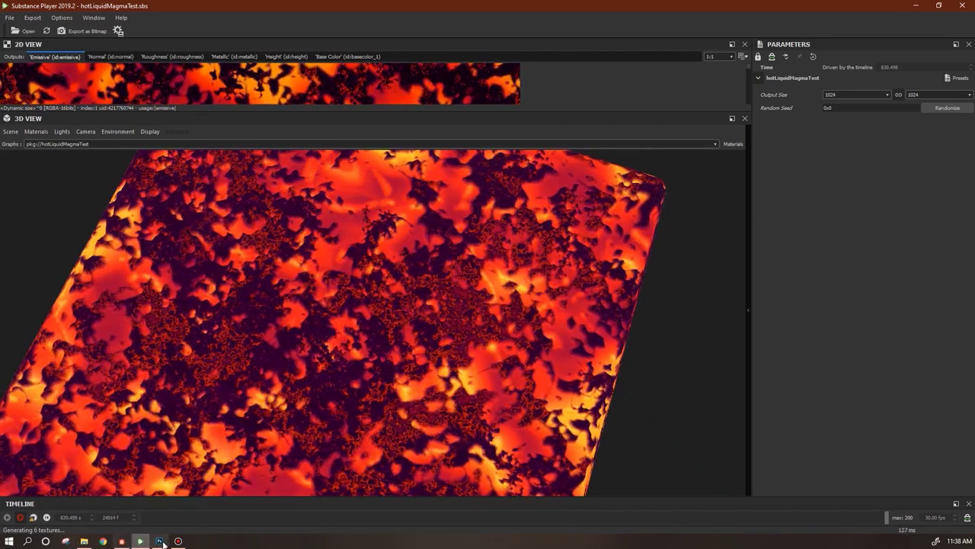
pyautogui.click(121, 540)
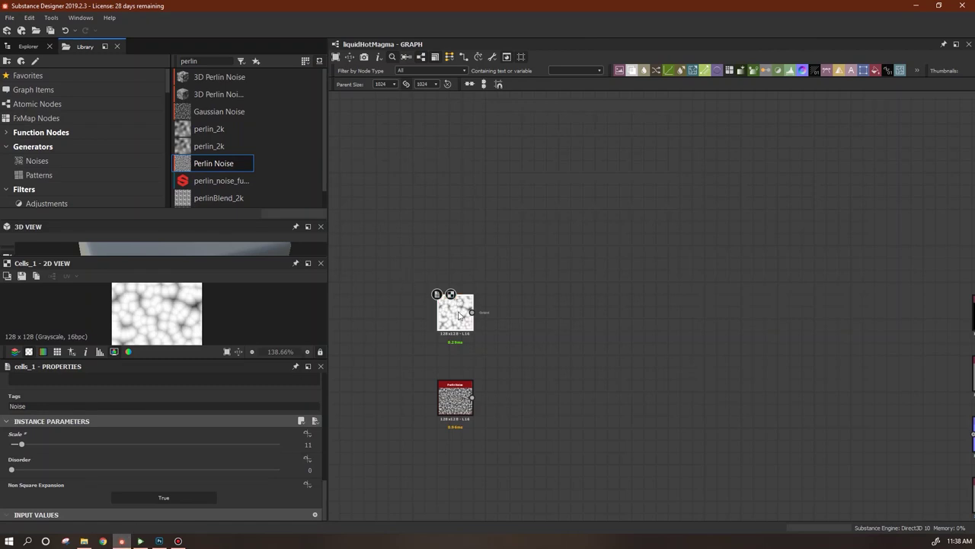
# Set the Perlin Noise node's scale to 10 and preview it in the 2D view
pyautogui.click(455, 404)
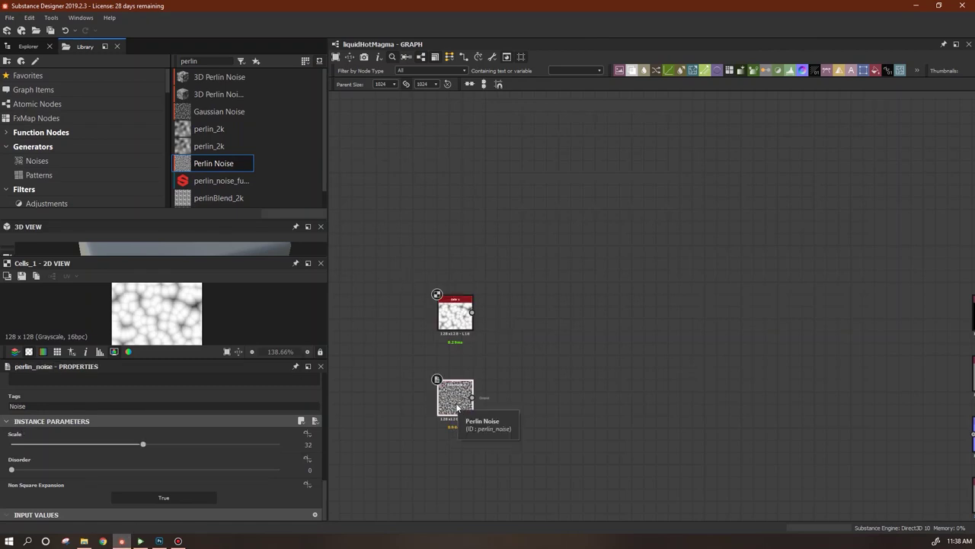
pyautogui.moveTo(144, 444); pyautogui.dragTo(49, 443)
pyautogui.doubleClick(451, 392)
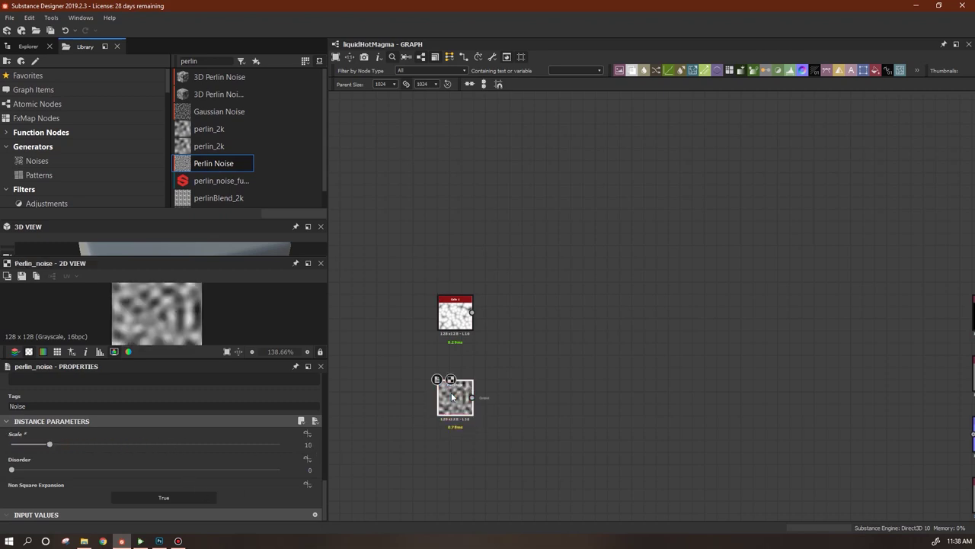
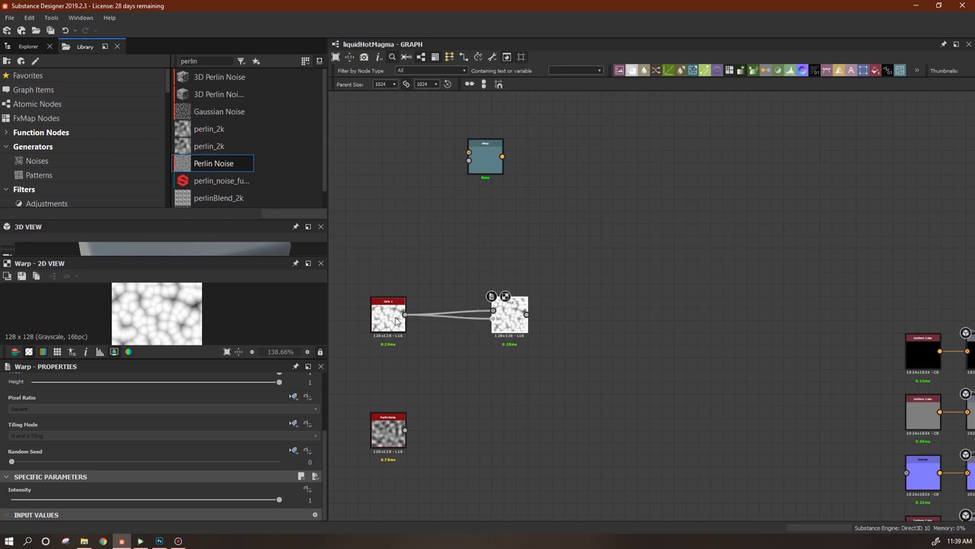
# Move the connected Warp node closer to Cells 1, enlarge the 2D view, and compare the original and warped cell patterns
pyautogui.moveTo(521, 326); pyautogui.dragTo(462, 327)
pyautogui.moveTo(192, 358); pyautogui.dragTo(191, 410)
pyautogui.scroll(5, 190, 348)
pyautogui.doubleClick(388, 316)
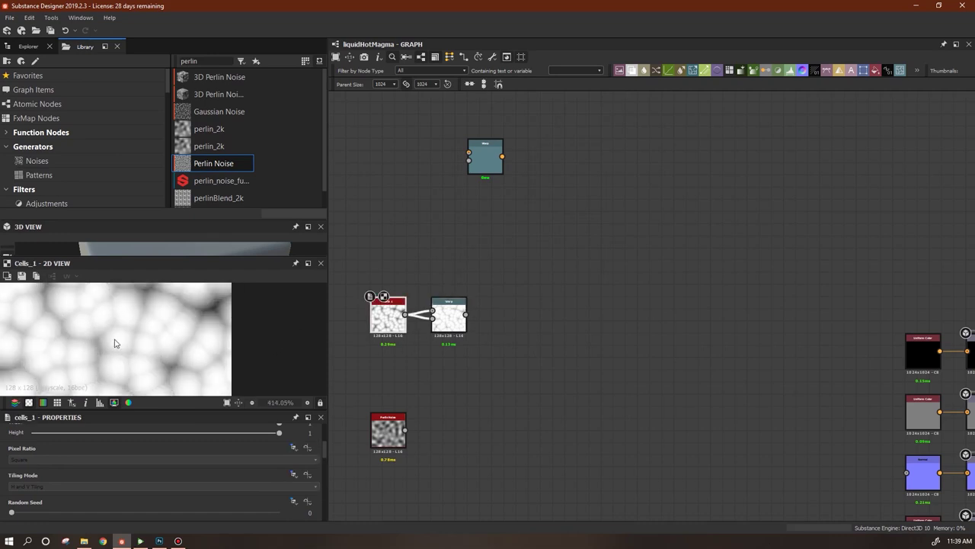
pyautogui.doubleClick(453, 317)
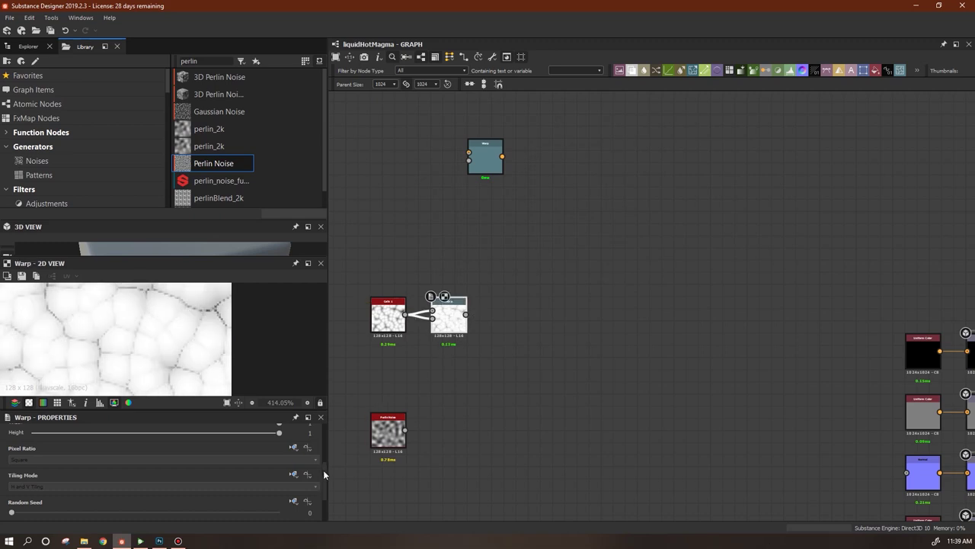
# Set the connected Warp node's intensity to 2 and nudge the node slightly away from Cells 1
pyautogui.scroll(-3, 324, 473)
pyautogui.click(309, 500)
pyautogui.write('2')
pyautogui.press('Return')
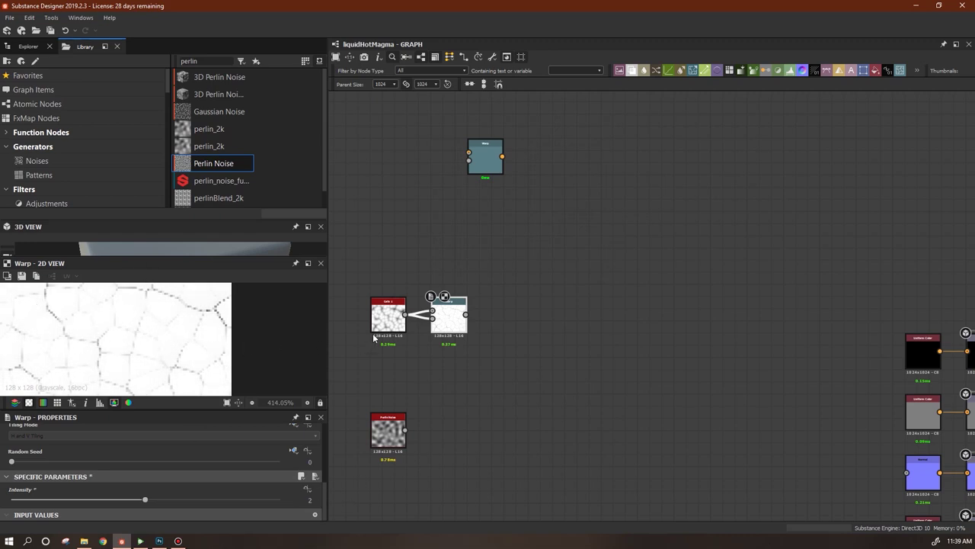
pyautogui.moveTo(457, 320); pyautogui.dragTo(463, 321)
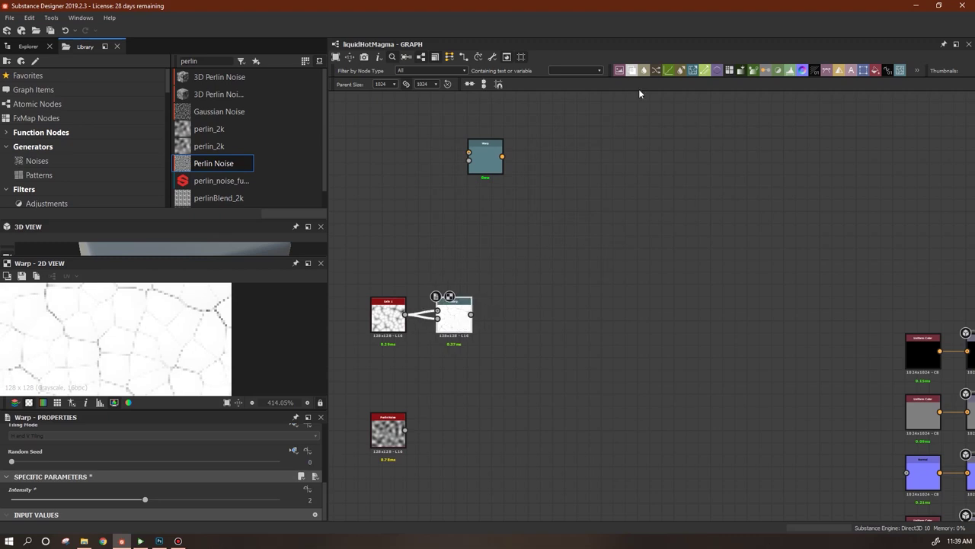
# Add a Blur node after the connected Warp node, feed it the Warp output, and preview the result
pyautogui.moveTo(644, 70); pyautogui.dragTo(522, 326)
pyautogui.doubleClick(454, 314)
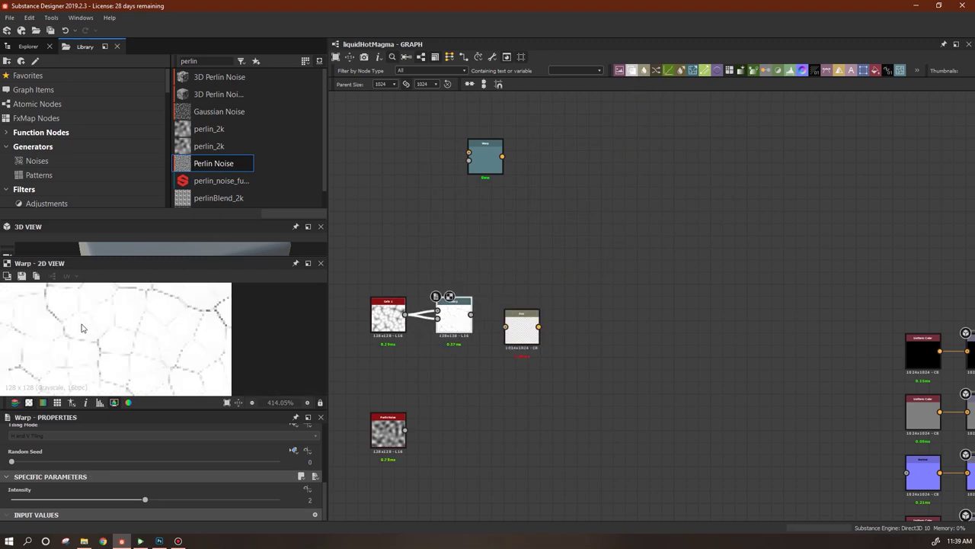
pyautogui.moveTo(470, 314); pyautogui.dragTo(521, 326)
pyautogui.doubleClick(521, 326)
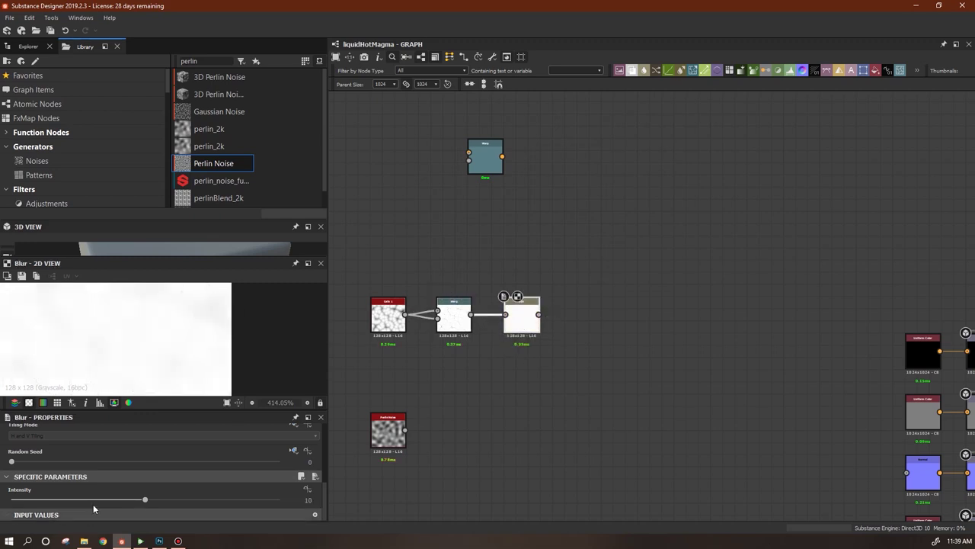
# Set the Blur node's intensity to 0.66
pyautogui.moveTo(145, 502); pyautogui.dragTo(29, 500)
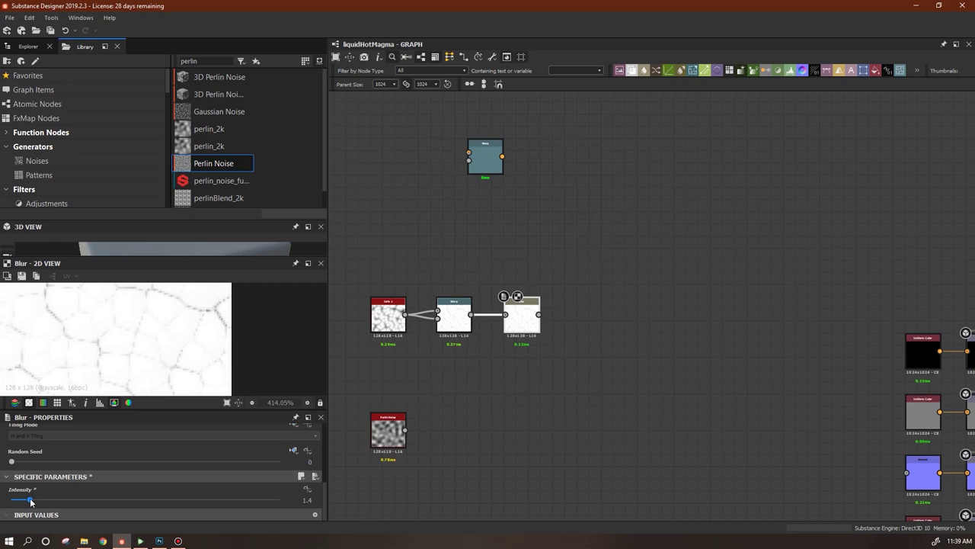
pyautogui.doubleClick(309, 500)
pyautogui.write('0.66')
pyautogui.press('Return')
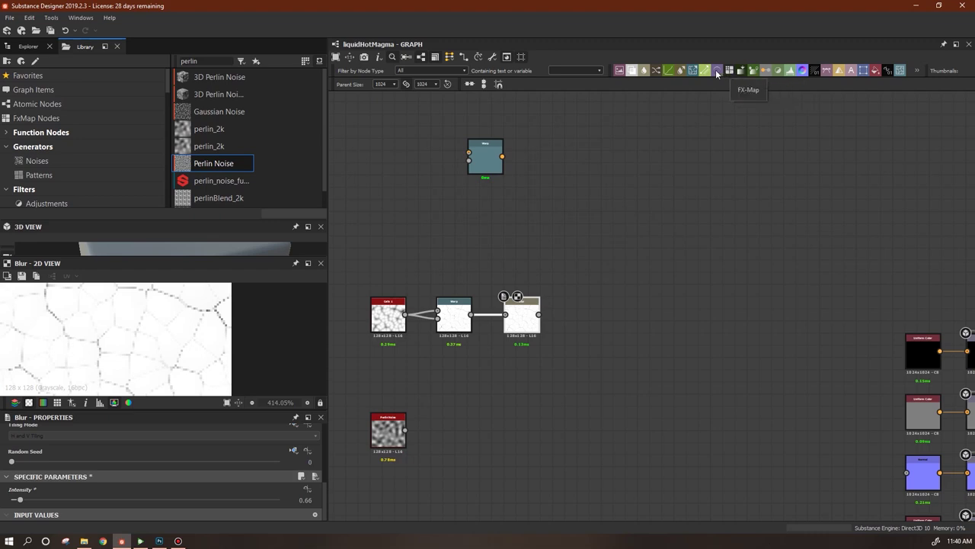
# Add a Levels node fed by the Blur output, raising its black and midtone points and slightly lowering white to darken the cracks
pyautogui.moveTo(778, 70); pyautogui.dragTo(598, 328)
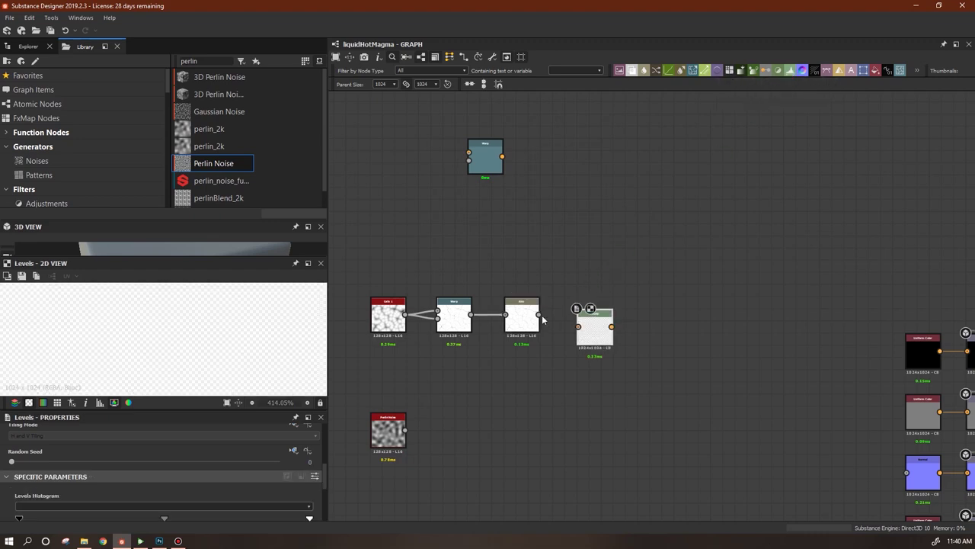
pyautogui.scroll(-2, 153, 480)
pyautogui.moveTo(19, 460); pyautogui.dragTo(193, 466)
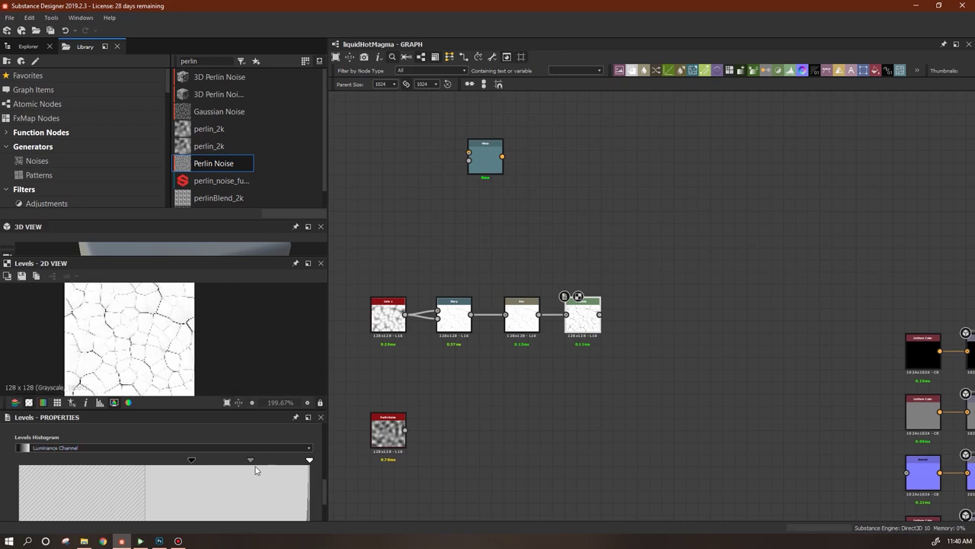
pyautogui.moveTo(251, 461); pyautogui.dragTo(266, 461)
pyautogui.moveTo(191, 460); pyautogui.dragTo(220, 461)
pyautogui.moveTo(309, 460); pyautogui.dragTo(304, 461)
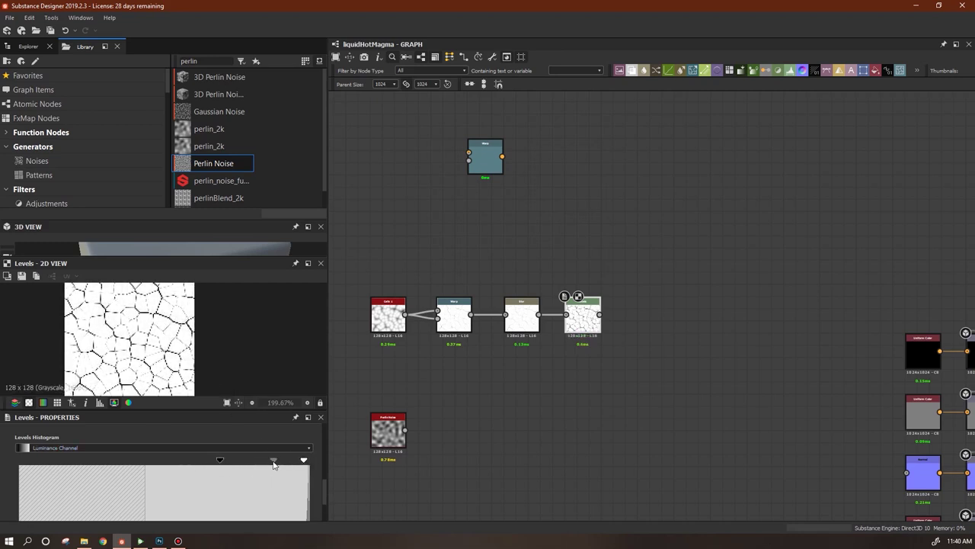
pyautogui.scroll(1, 120, 327)
pyautogui.scroll(1, 133, 329)
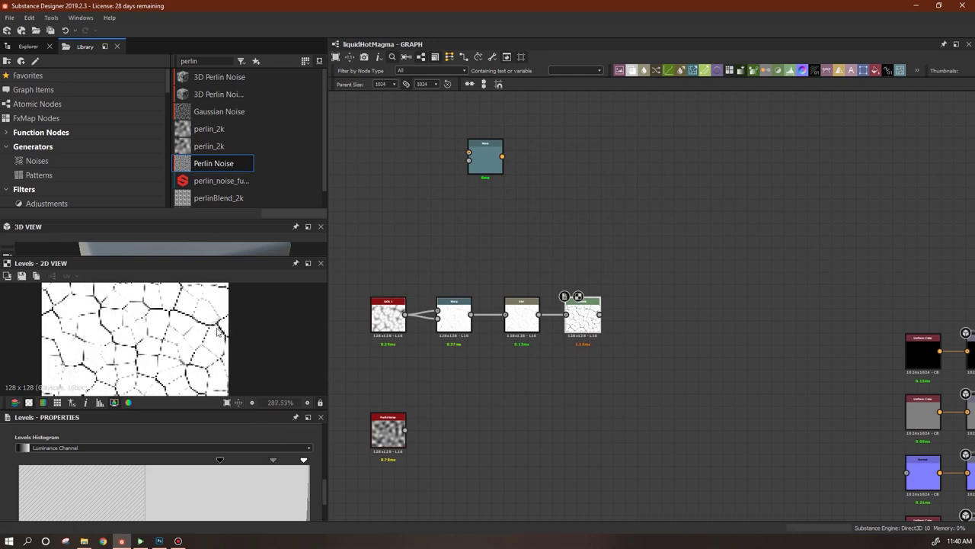
pyautogui.scroll(-1, 166, 343)
# Set the Blur node's intensity to 0.5 while checking the effect in the Levels output
pyautogui.click(522, 316)
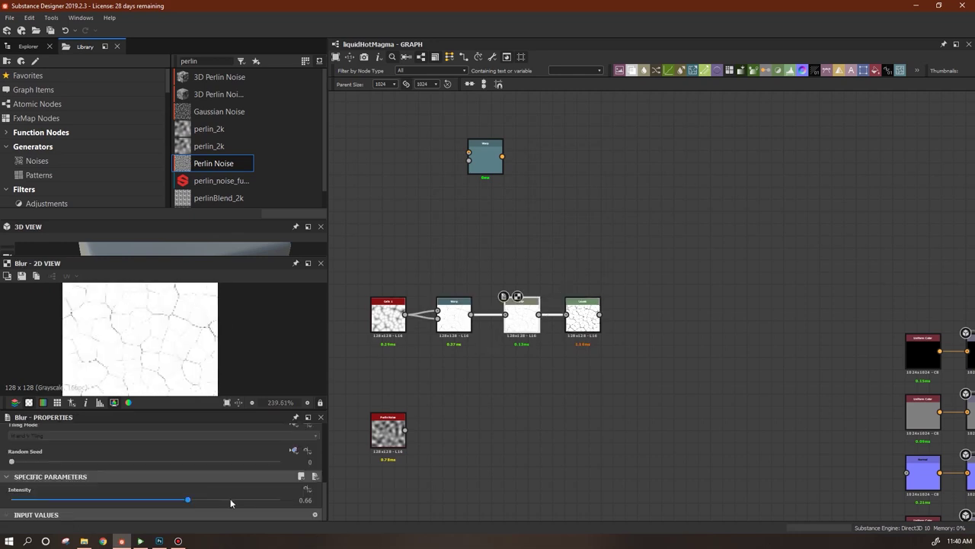
pyautogui.moveTo(190, 504); pyautogui.dragTo(157, 505)
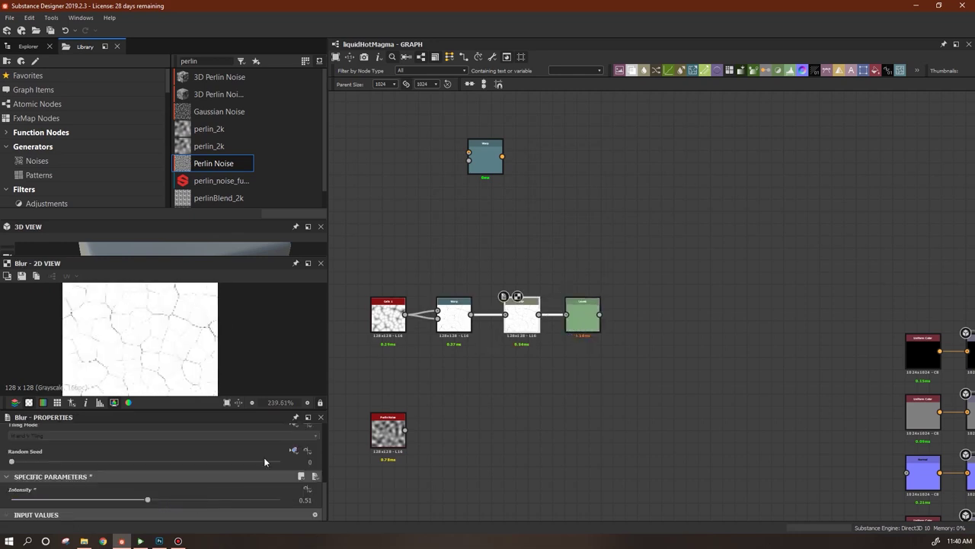
pyautogui.click(577, 336)
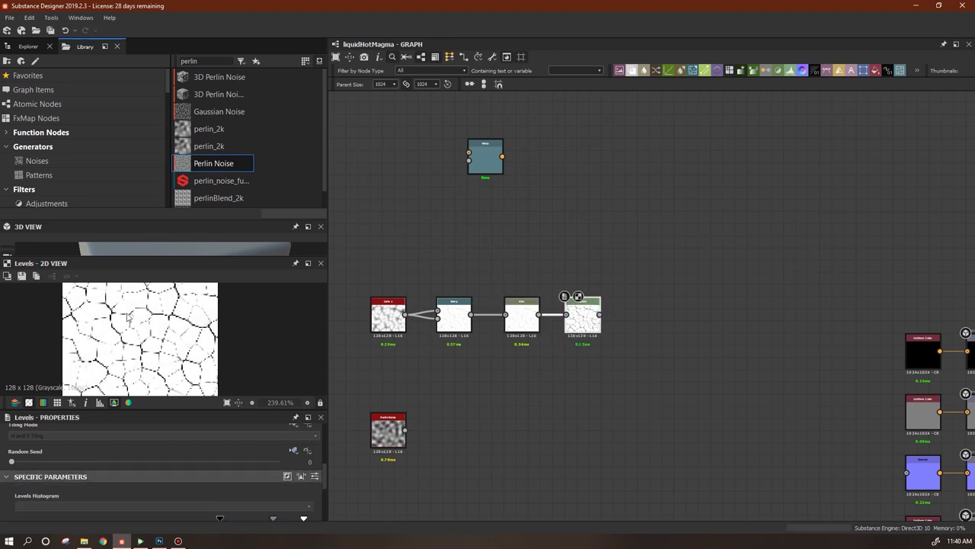
pyautogui.click(506, 314)
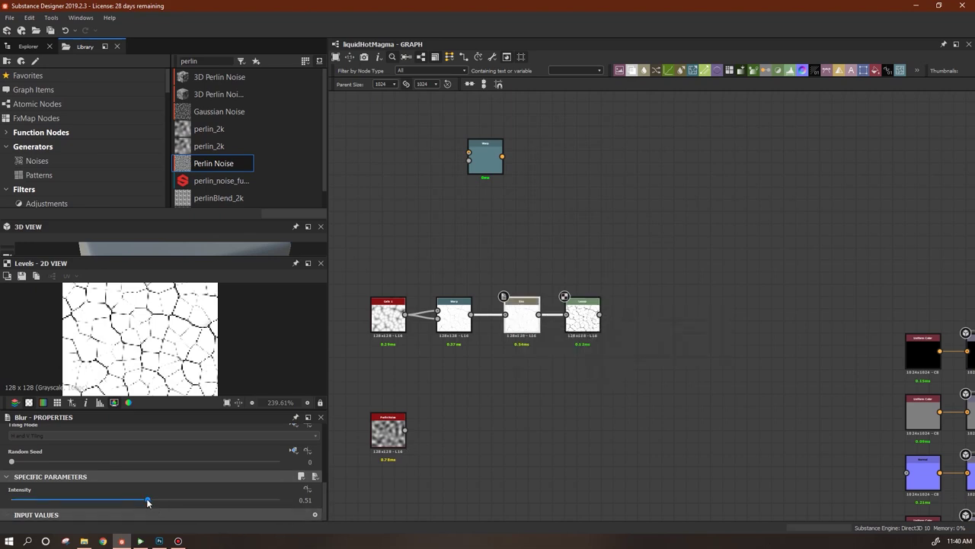
pyautogui.moveTo(146, 501)
pyautogui.mouseDown()
pyautogui.moveTo(106, 499)
pyautogui.moveTo(251, 499)
pyautogui.moveTo(146, 499)
pyautogui.mouseUp()
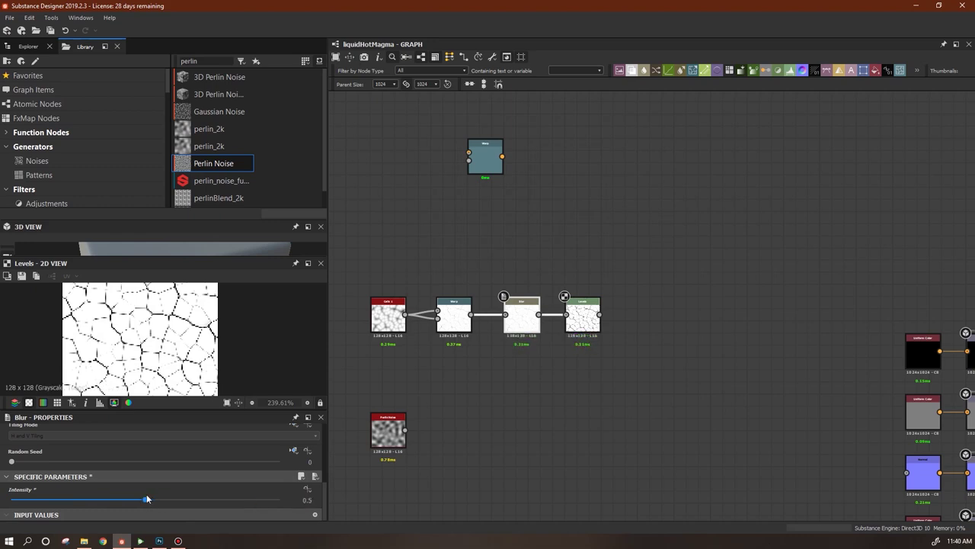
# Set the intensity of the Warp node fed by Cells 1 to 1.52 and compare its output with the Levels output
pyautogui.click(455, 318)
pyautogui.moveTo(147, 500); pyautogui.dragTo(116, 504)
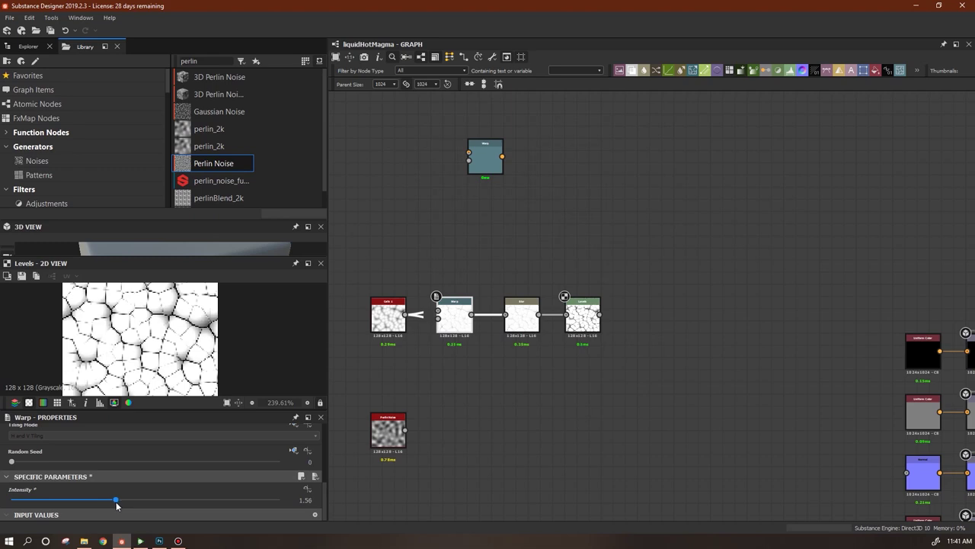
pyautogui.moveTo(115, 505); pyautogui.dragTo(113, 505)
pyautogui.scroll(-2, 173, 372)
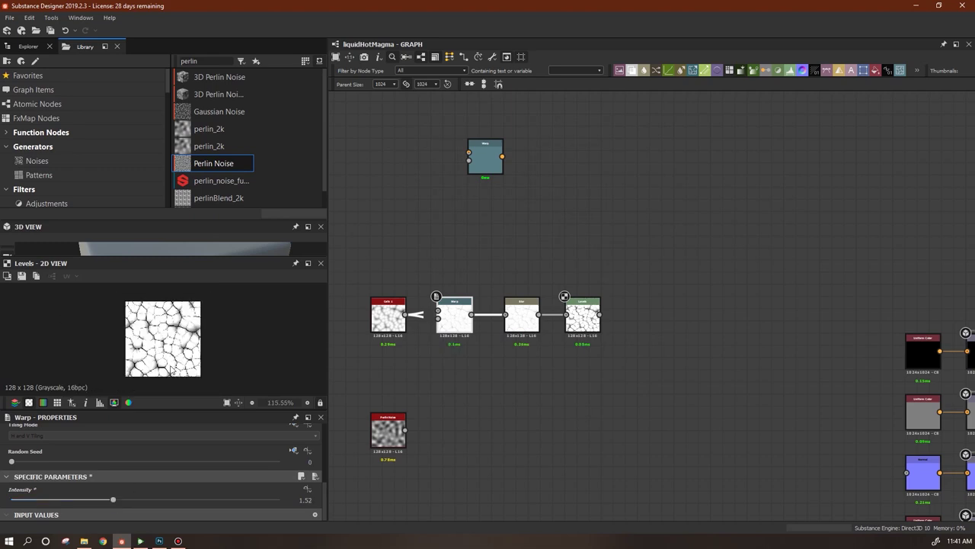
pyautogui.scroll(2, 172, 372)
pyautogui.scroll(-1, 172, 372)
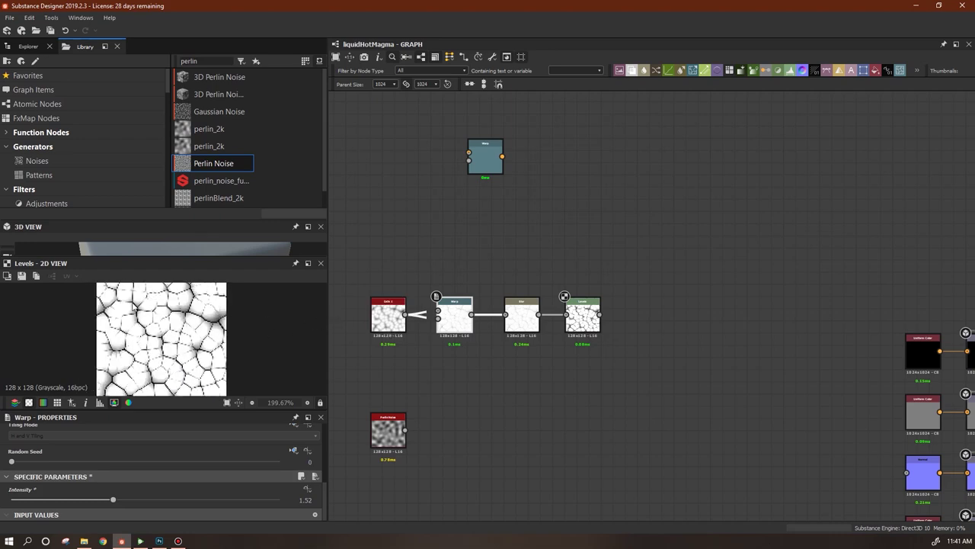
pyautogui.doubleClick(460, 328)
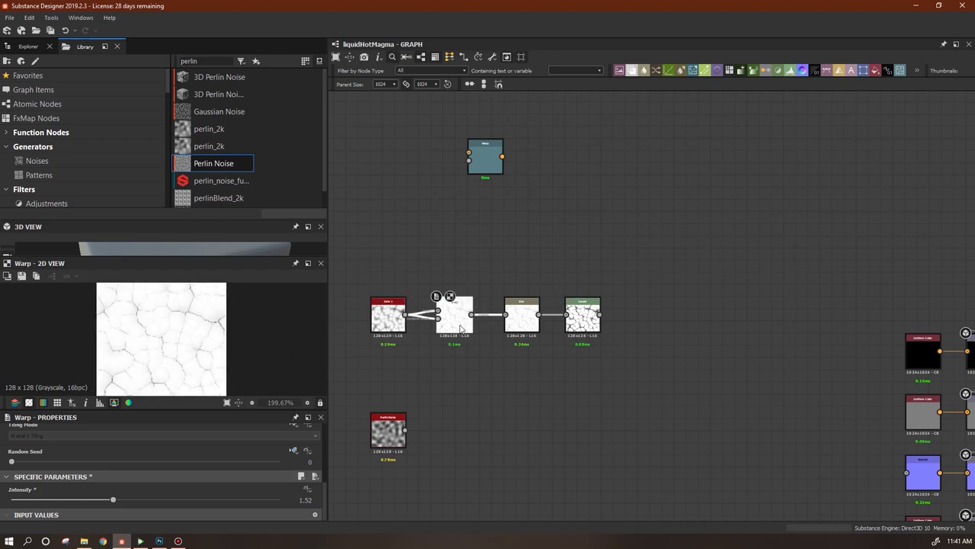
pyautogui.doubleClick(583, 318)
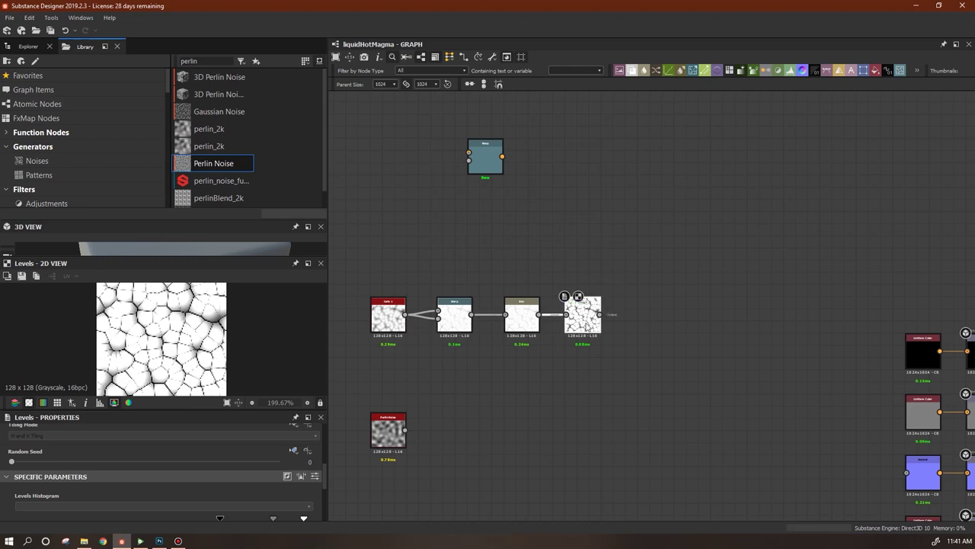
# Connect the Levels output to the Base Color output node and enlarge the 3D view to inspect the material
pyautogui.moveTo(649, 343); pyautogui.dragTo(670, 280, button='middle')
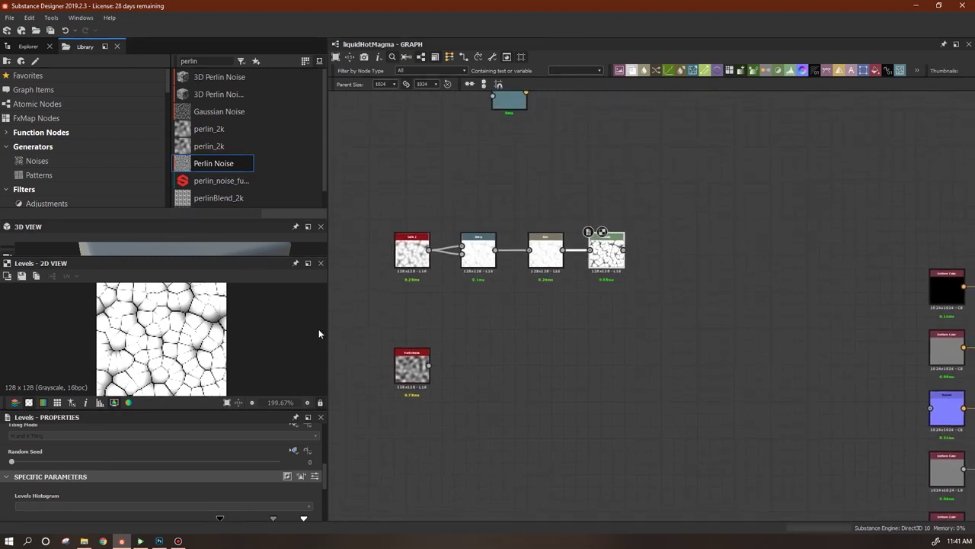
pyautogui.click(411, 251)
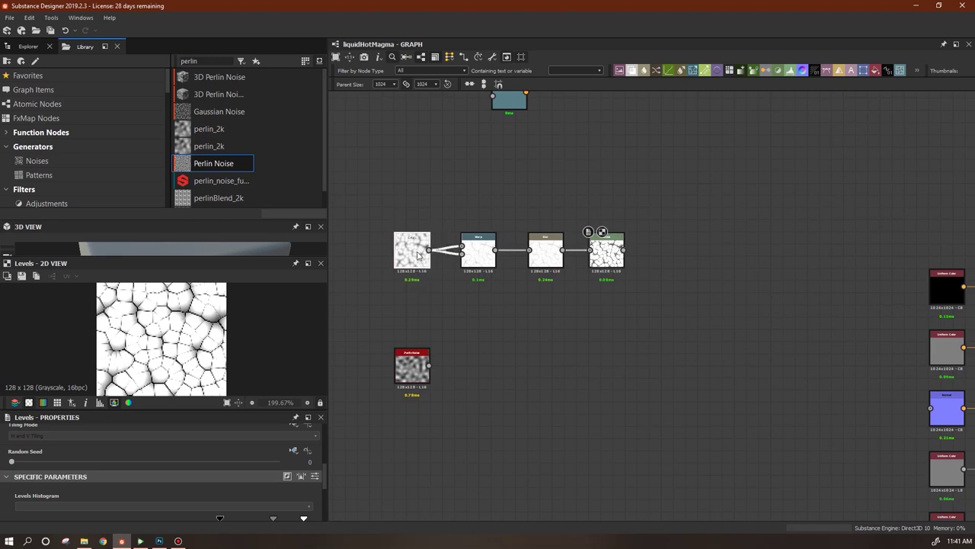
pyautogui.moveTo(469, 322); pyautogui.dragTo(396, 328, button='middle')
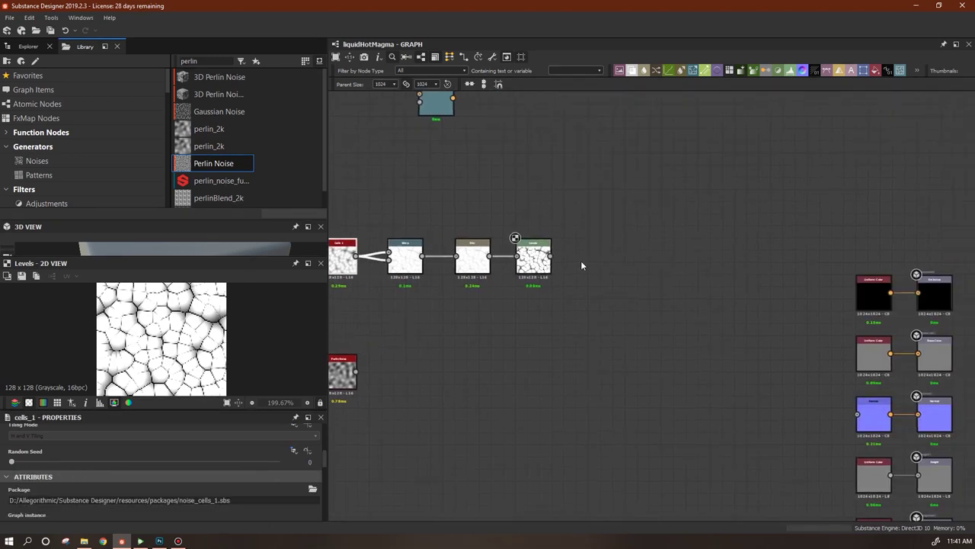
pyautogui.moveTo(198, 262); pyautogui.dragTo(199, 354)
pyautogui.moveTo(551, 257); pyautogui.dragTo(920, 357)
pyautogui.moveTo(198, 304)
pyautogui.mouseDown()
pyautogui.moveTo(156, 392)
pyautogui.moveTo(309, 291)
pyautogui.moveTo(127, 259)
pyautogui.moveTo(117, 273)
pyautogui.moveTo(200, 286)
pyautogui.mouseUp()
pyautogui.scroll(-3, 203, 293)
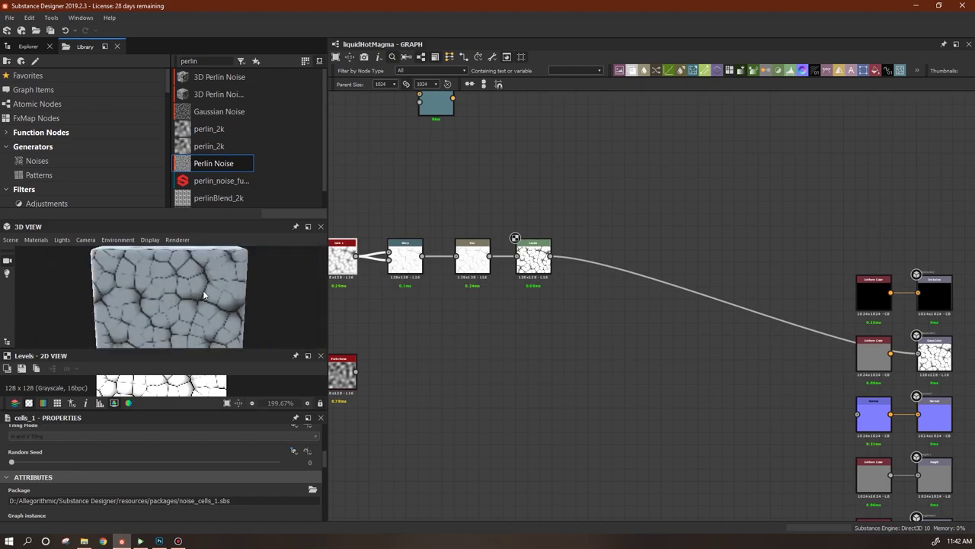
# Create an empty function for the Disorder parameter of the Cells 1 node
pyautogui.moveTo(398, 307); pyautogui.dragTo(518, 318, button='middle')
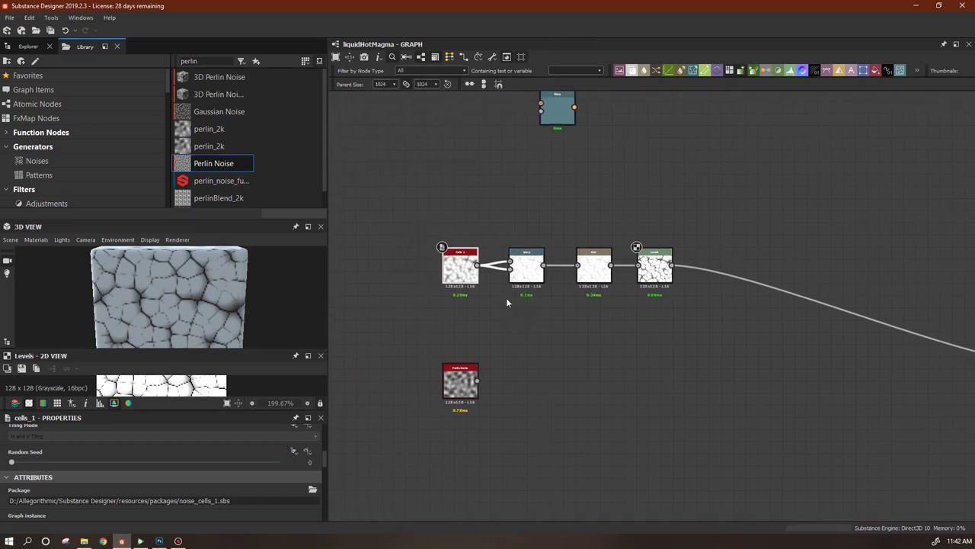
pyautogui.doubleClick(459, 275)
pyautogui.moveTo(324, 457); pyautogui.dragTo(333, 509)
pyautogui.moveTo(11, 488)
pyautogui.mouseDown()
pyautogui.moveTo(188, 490)
pyautogui.moveTo(6, 480)
pyautogui.mouseUp()
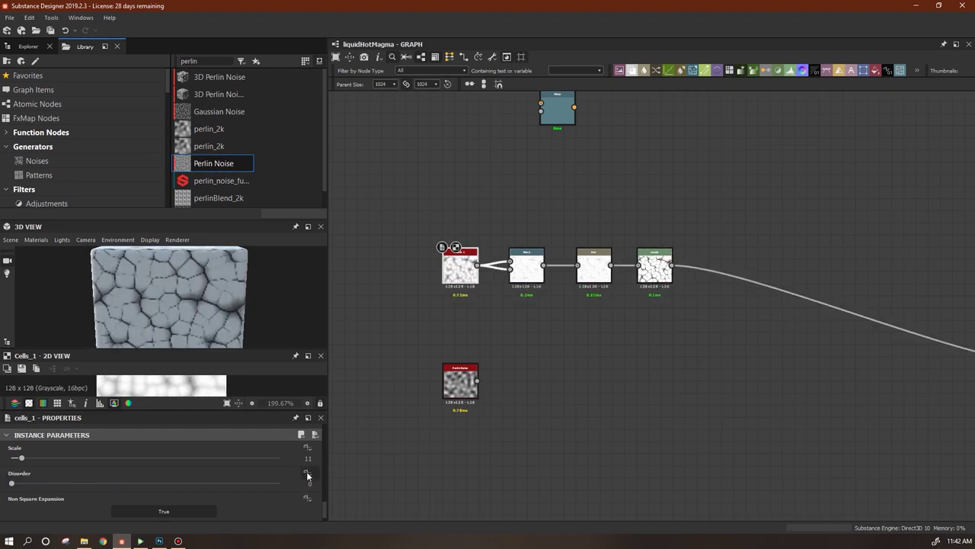
pyautogui.click(307, 474)
pyautogui.click(317, 511)
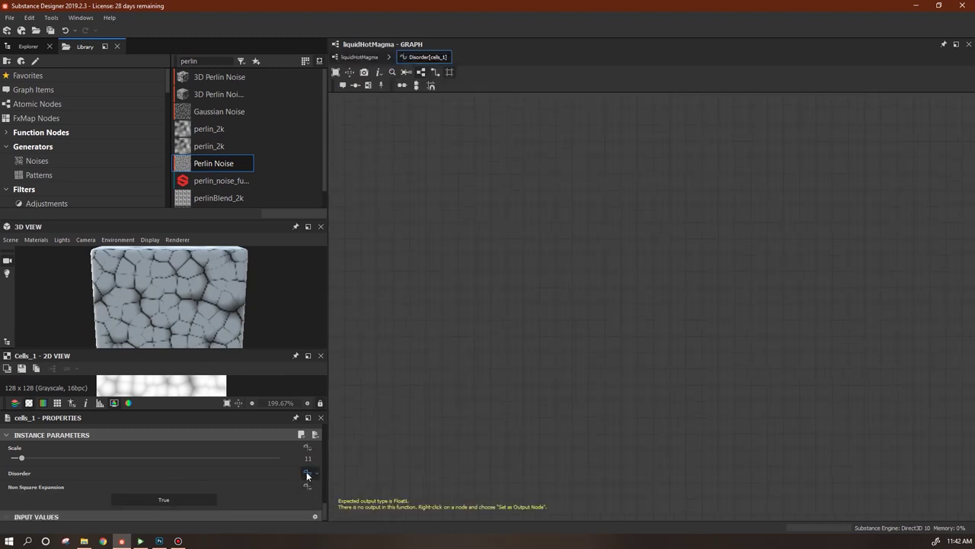
# Add a Get Float variable node to the Disorder function and set it to $time
pyautogui.rightClick(474, 248)
pyautogui.moveTo(656, 278)
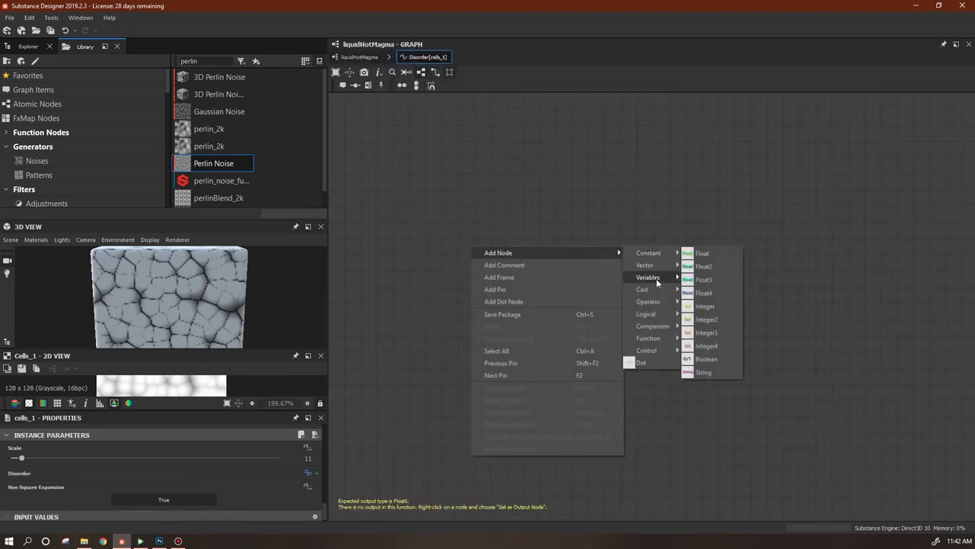
pyautogui.click(709, 288)
pyautogui.click(313, 440)
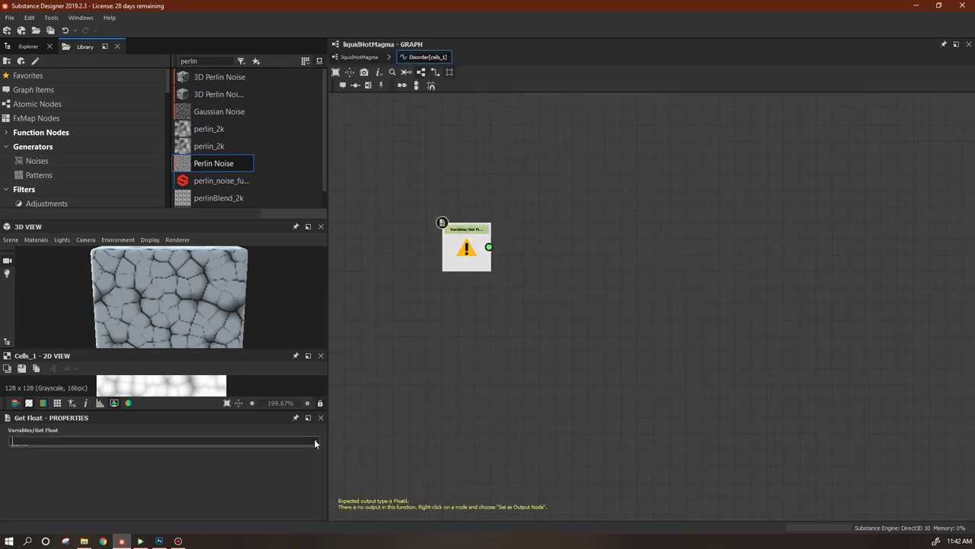
pyautogui.click(190, 460)
pyautogui.moveTo(466, 259); pyautogui.dragTo(547, 243)
# Add a constant Float node with the value 0.01 and place it beneath the $time node
pyautogui.rightClick(632, 212)
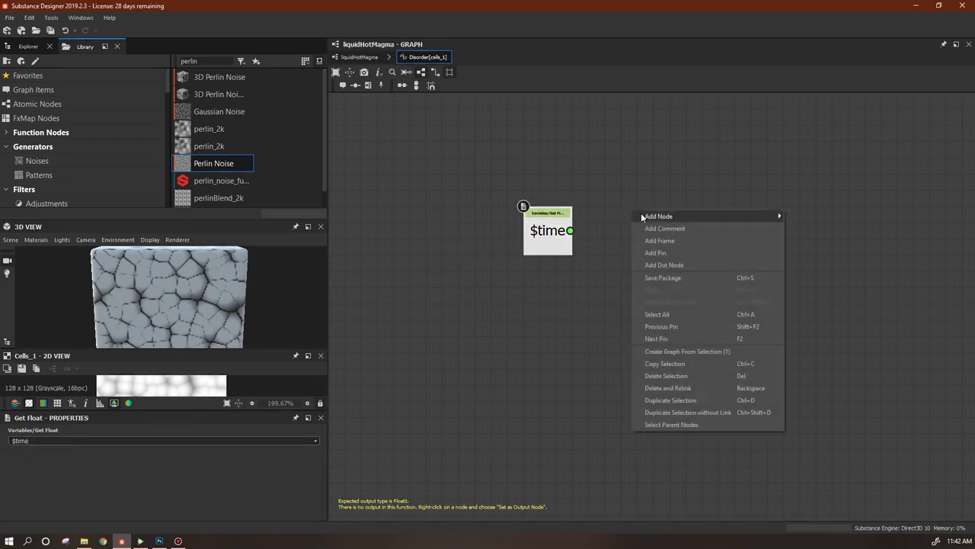
pyautogui.moveTo(664, 217)
pyautogui.moveTo(819, 217)
pyautogui.click(864, 218)
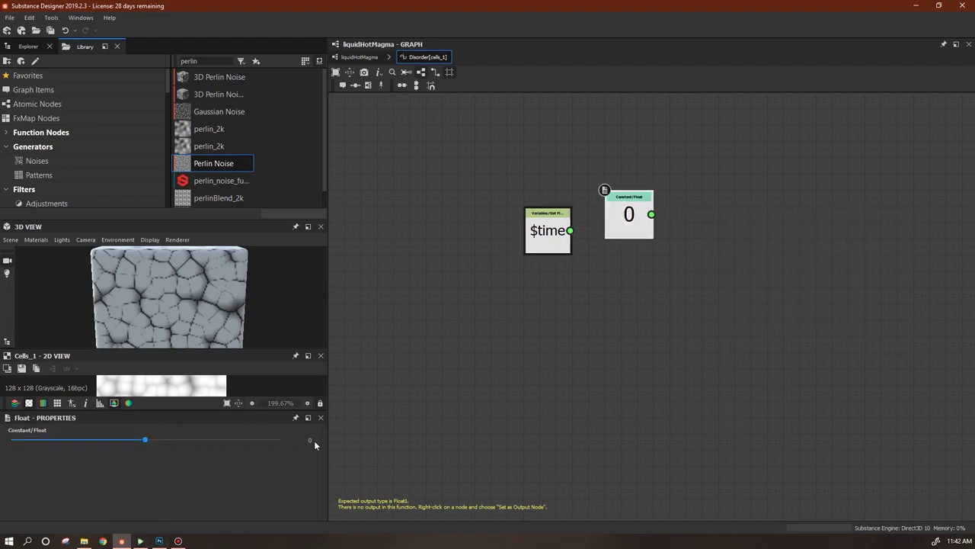
pyautogui.click(316, 442)
pyautogui.moveTo(296, 441); pyautogui.dragTo(340, 442)
pyautogui.press('BackSpace')
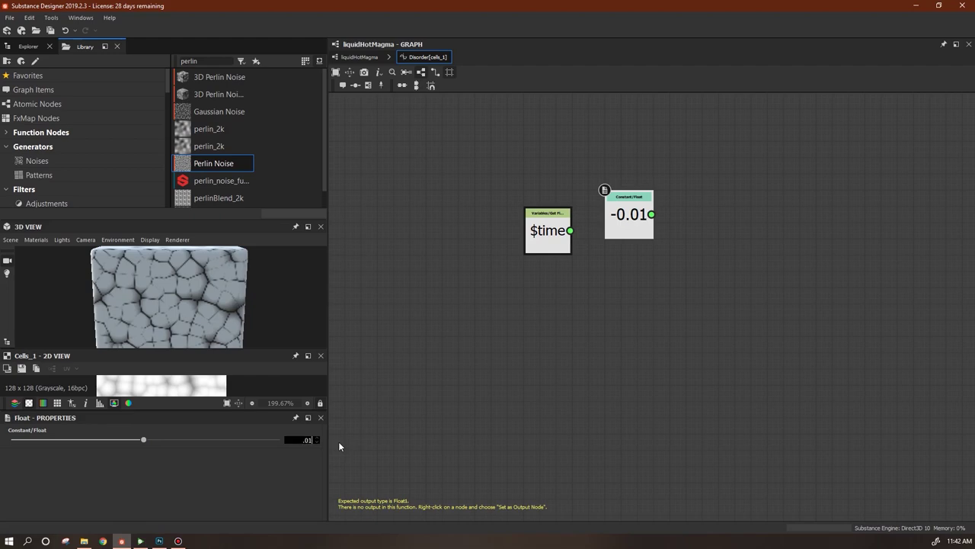
pyautogui.write('.01')
pyautogui.press('Return')
pyautogui.moveTo(638, 222); pyautogui.dragTo(556, 307)
# Add a Multiplication node fed by $time and the 0.01 constant, and make it the function's output node
pyautogui.rightClick(628, 245)
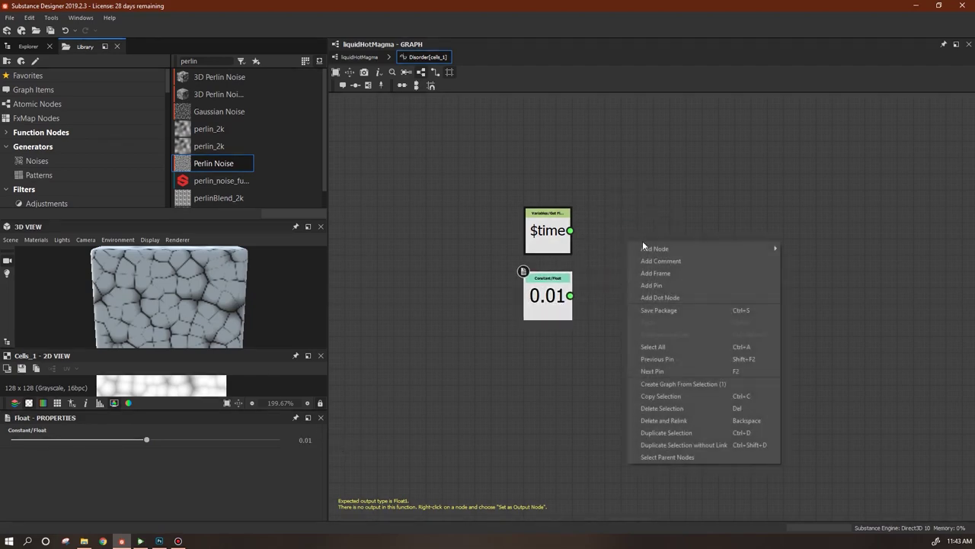
pyautogui.moveTo(670, 250)
pyautogui.moveTo(802, 250)
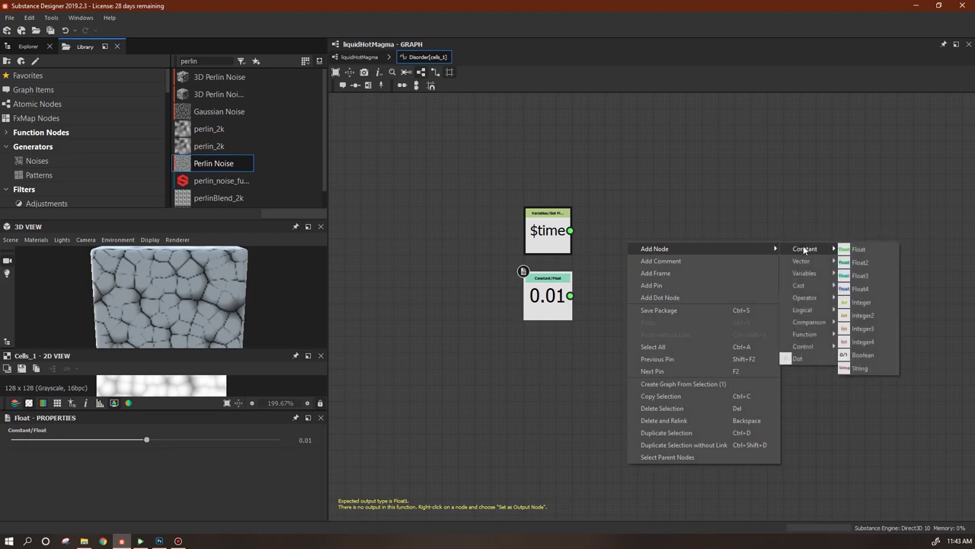
pyautogui.moveTo(805, 297)
pyautogui.click(849, 324)
pyautogui.moveTo(570, 231); pyautogui.dragTo(604, 235)
pyautogui.moveTo(570, 295); pyautogui.dragTo(629, 269)
pyautogui.rightClick(631, 245)
pyautogui.click(684, 290)
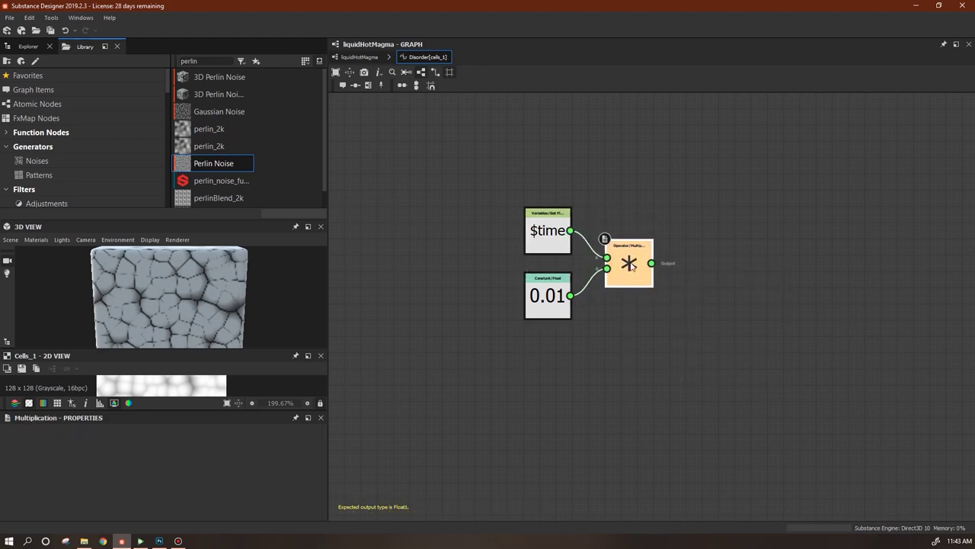
# Return to the liquidHotMagma graph and create an empty function for the Perlin Noise node's Disorder parameter
pyautogui.click(359, 58)
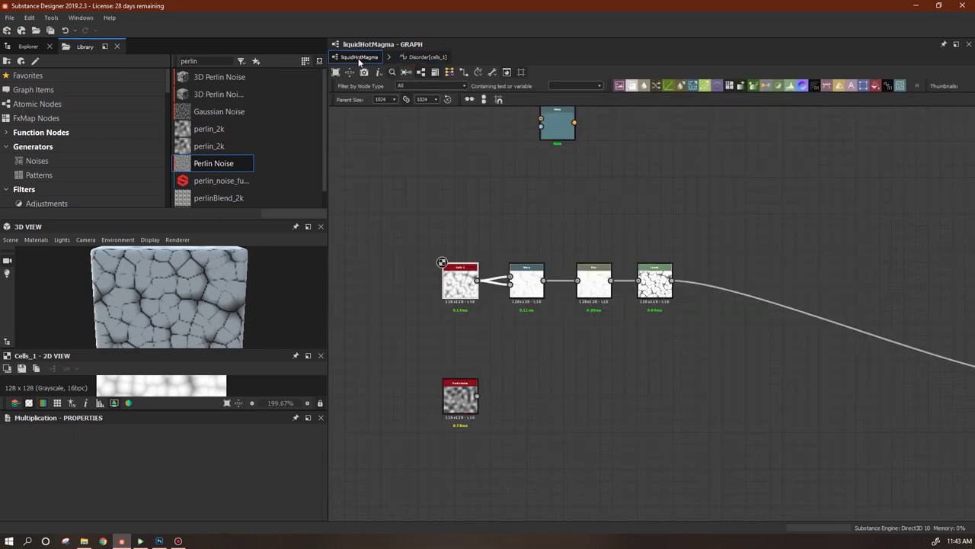
pyautogui.click(460, 282)
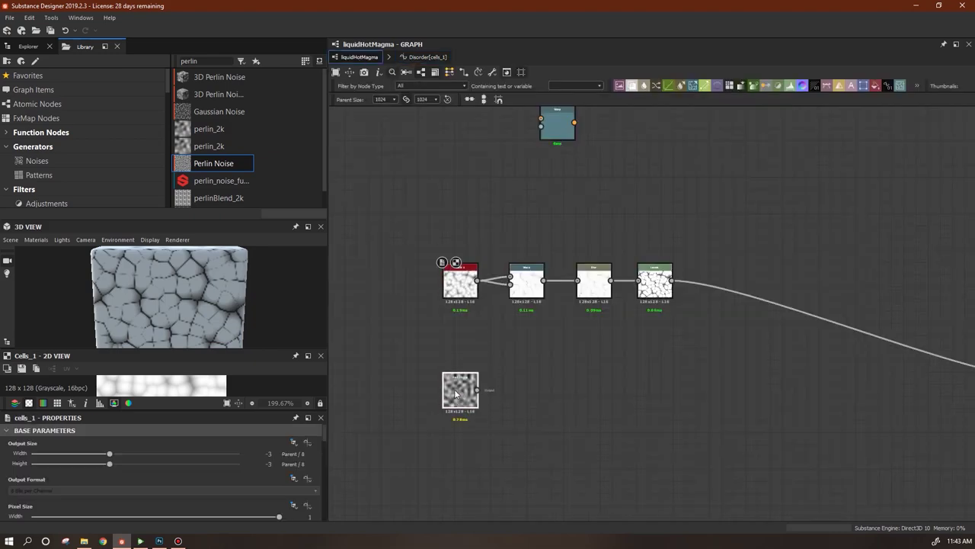
pyautogui.doubleClick(460, 400)
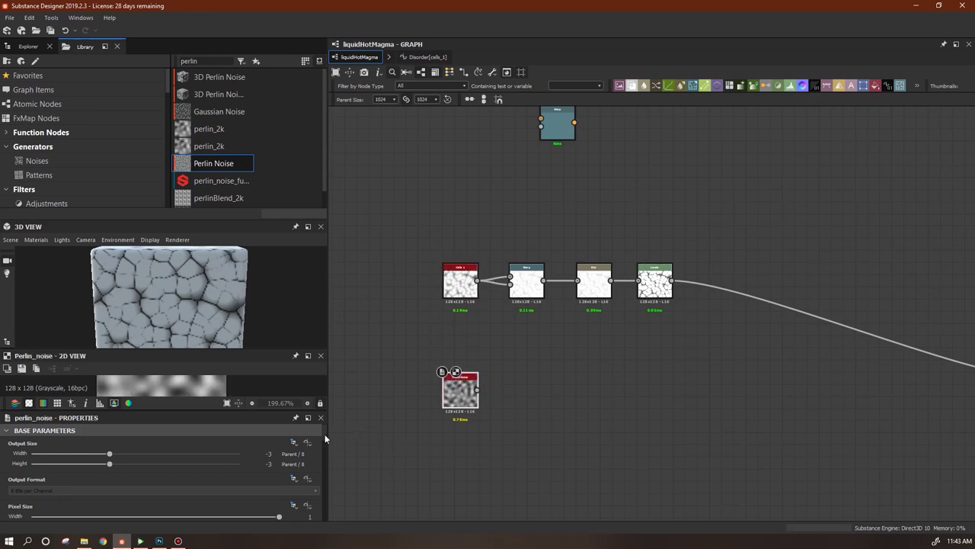
pyautogui.moveTo(325, 434); pyautogui.dragTo(318, 511)
pyautogui.click(307, 466)
pyautogui.click(328, 499)
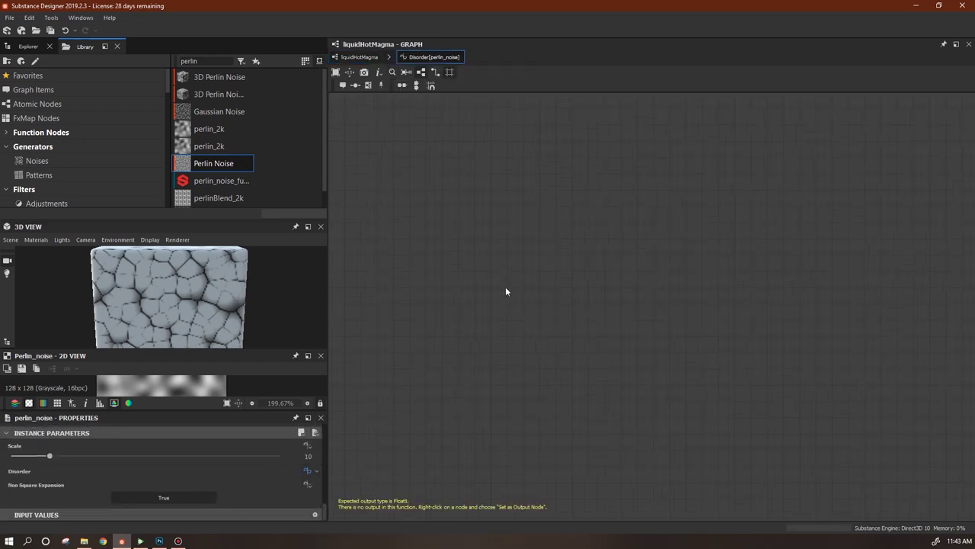
# Paste the $time times 0.01 nodes into the Perlin Disorder function, set Multiplication as output, and return to the main graph
pyautogui.hotkey('ctrl', 'v')
pyautogui.click(692, 307)
pyautogui.rightClick(681, 309)
pyautogui.click(762, 355)
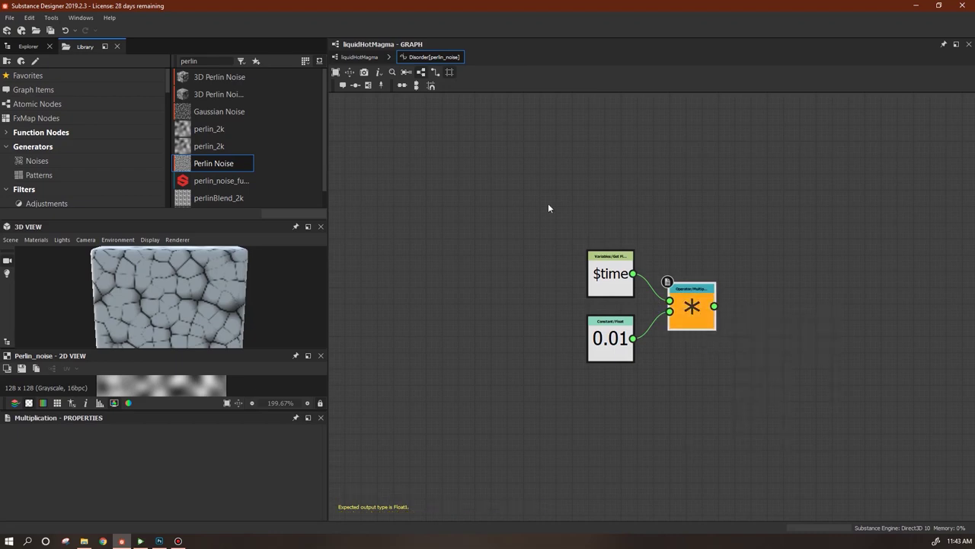
pyautogui.click(359, 57)
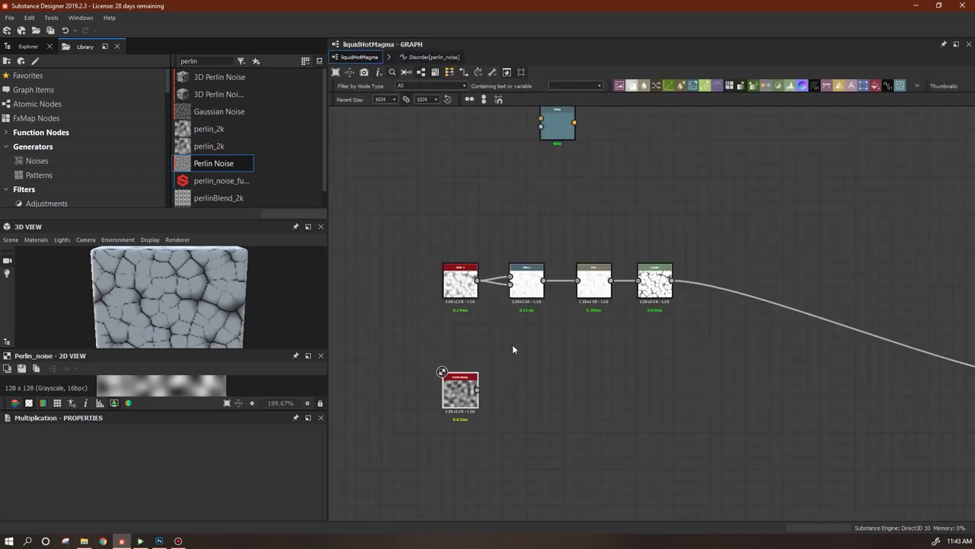
# Duplicate the unconnected Warp node beyond Levels, feeding it the Levels output as input and Perlin Noise as gradient
pyautogui.keyDown('ctrl'); pyautogui.moveTo(550, 128); pyautogui.dragTo(793, 249); pyautogui.keyUp('ctrl')
pyautogui.moveTo(690, 264); pyautogui.dragTo(672, 280)
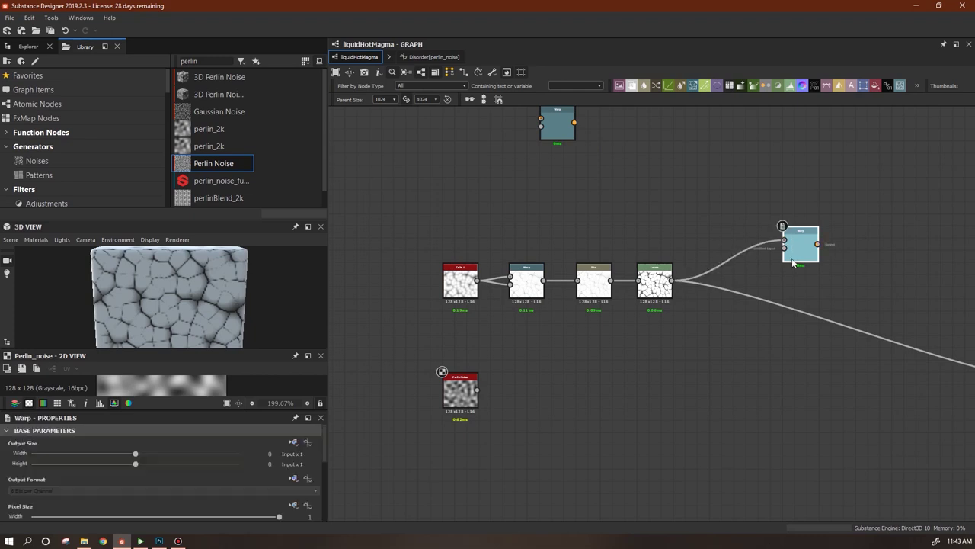
pyautogui.click(653, 288)
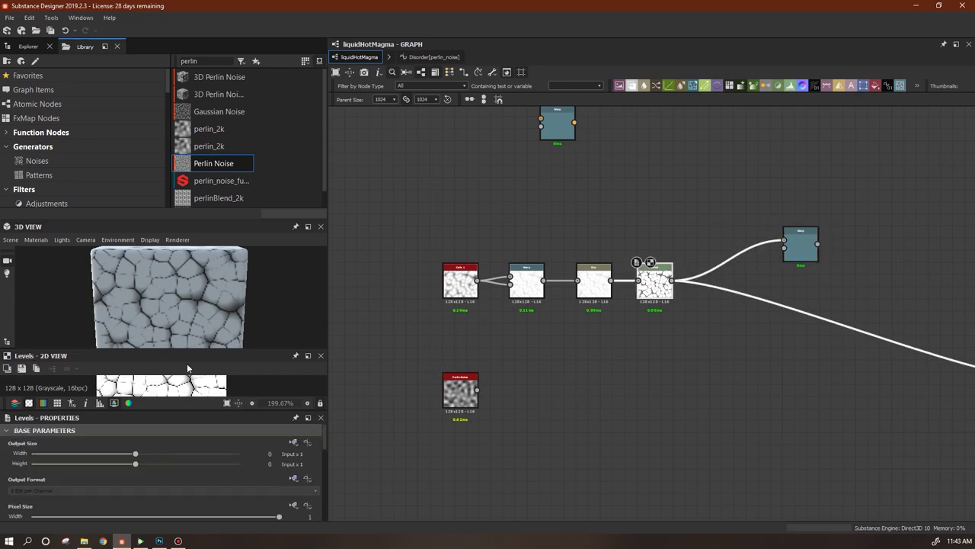
pyautogui.moveTo(633, 377); pyautogui.dragTo(478, 389)
pyautogui.moveTo(809, 242); pyautogui.dragTo(780, 278)
# Connect the new Warp node to the Base Color output, preview it, and move the node closer to Levels
pyautogui.moveTo(820, 330); pyautogui.dragTo(611, 291, button='middle')
pyautogui.moveTo(579, 242); pyautogui.dragTo(836, 340)
pyautogui.moveTo(189, 308); pyautogui.dragTo(237, 306)
pyautogui.moveTo(458, 337); pyautogui.dragTo(682, 323, button='middle')
pyautogui.doubleClick(792, 237)
pyautogui.moveTo(792, 237); pyautogui.dragTo(768, 244)
pyautogui.moveTo(775, 288); pyautogui.dragTo(698, 301, button='middle')
pyautogui.moveTo(686, 248); pyautogui.dragTo(679, 247)
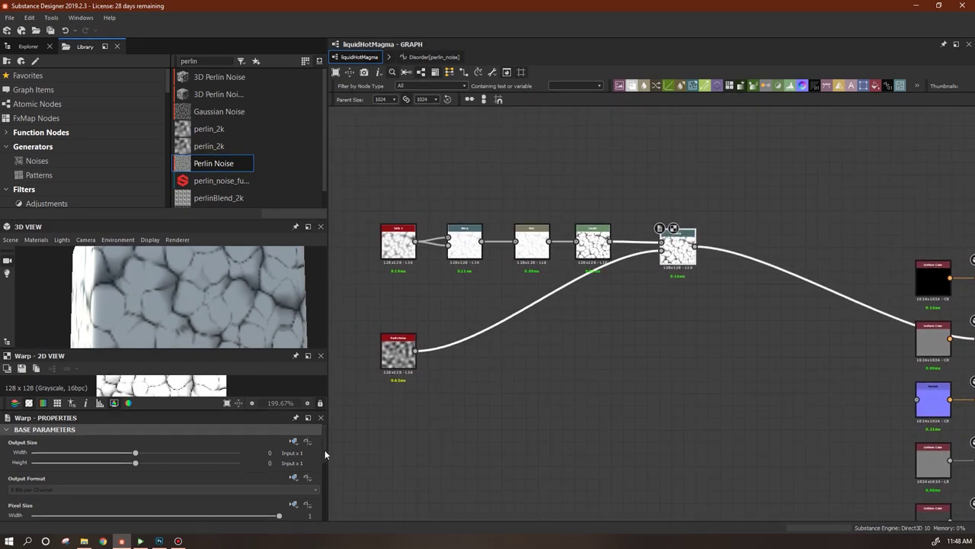
# Set the intensity of the Perlin-driven Warp node to 2
pyautogui.moveTo(324, 450); pyautogui.dragTo(336, 518)
pyautogui.moveTo(228, 310); pyautogui.dragTo(221, 335)
pyautogui.moveTo(276, 500); pyautogui.dragTo(177, 500)
pyautogui.write('2')
pyautogui.press('Return')
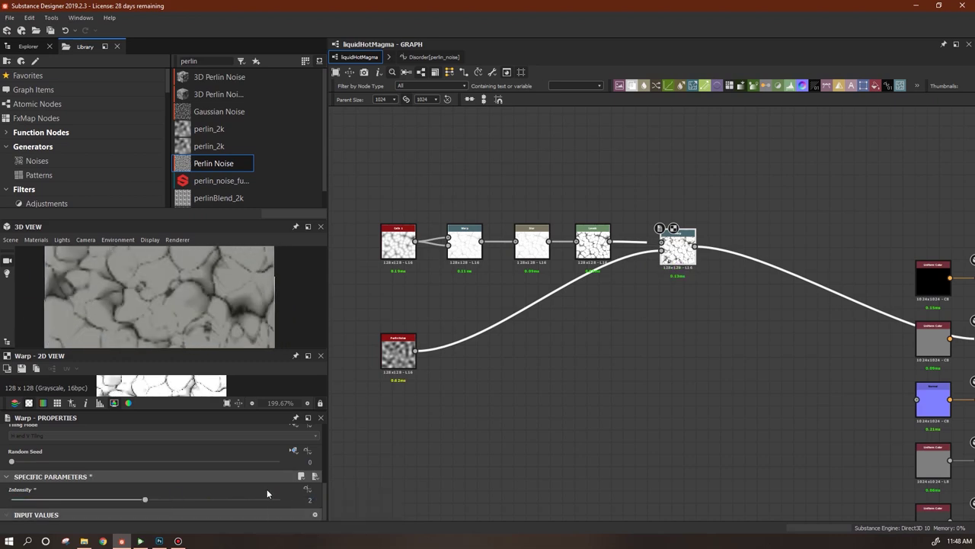
# Set the intensity of the Perlin-driven Warp node to 1.3 and align the node with Levels
pyautogui.scroll(-3, 216, 317)
pyautogui.moveTo(146, 503)
pyautogui.mouseDown()
pyautogui.moveTo(222, 499)
pyautogui.moveTo(41, 491)
pyautogui.moveTo(157, 499)
pyautogui.moveTo(47, 492)
pyautogui.moveTo(139, 500)
pyautogui.mouseUp()
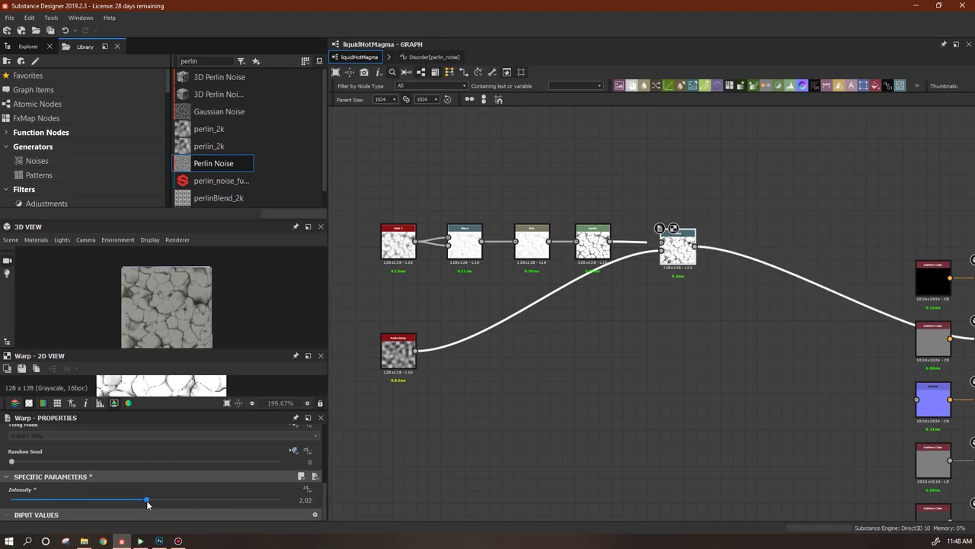
pyautogui.moveTo(88, 499); pyautogui.dragTo(30, 501)
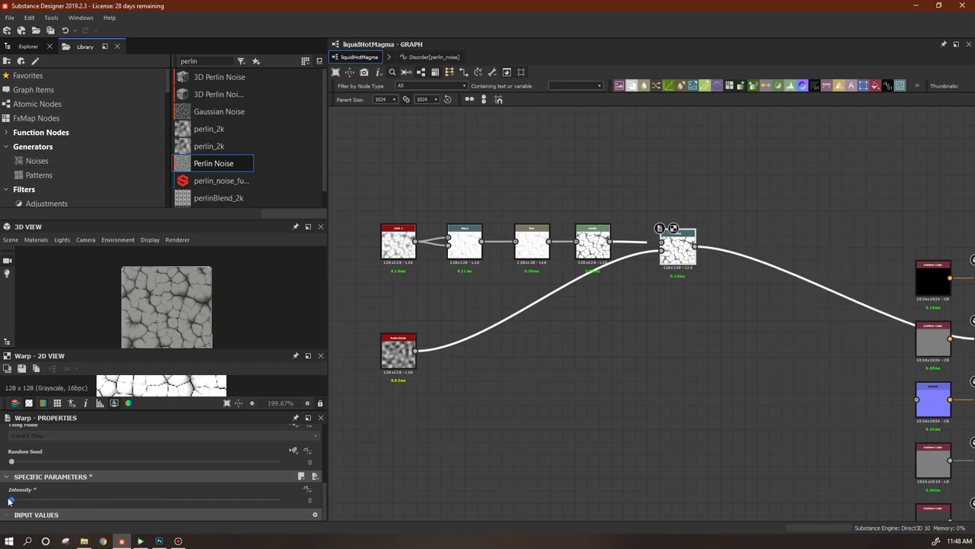
pyautogui.moveTo(15, 500); pyautogui.dragTo(68, 501)
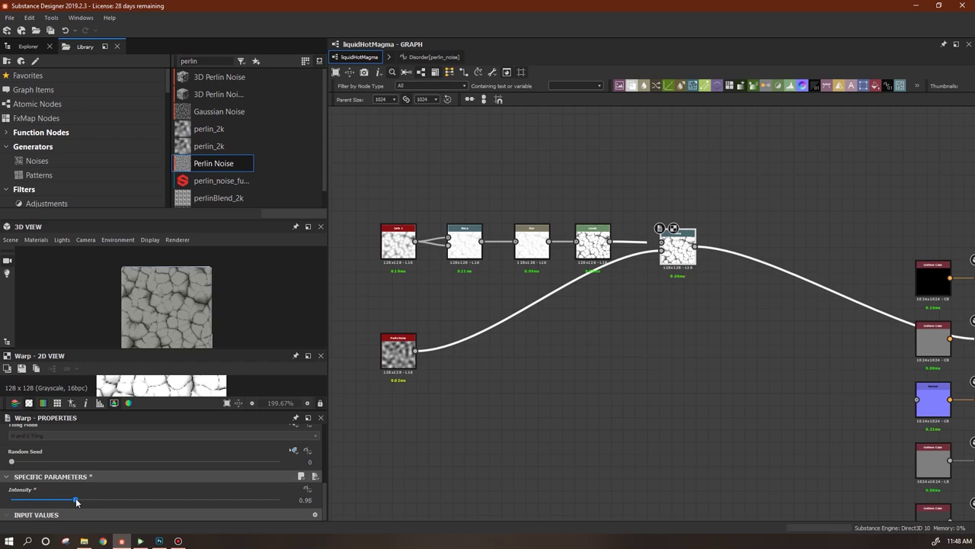
pyautogui.moveTo(89, 500)
pyautogui.mouseDown()
pyautogui.moveTo(123, 501)
pyautogui.moveTo(43, 507)
pyautogui.moveTo(100, 512)
pyautogui.mouseUp()
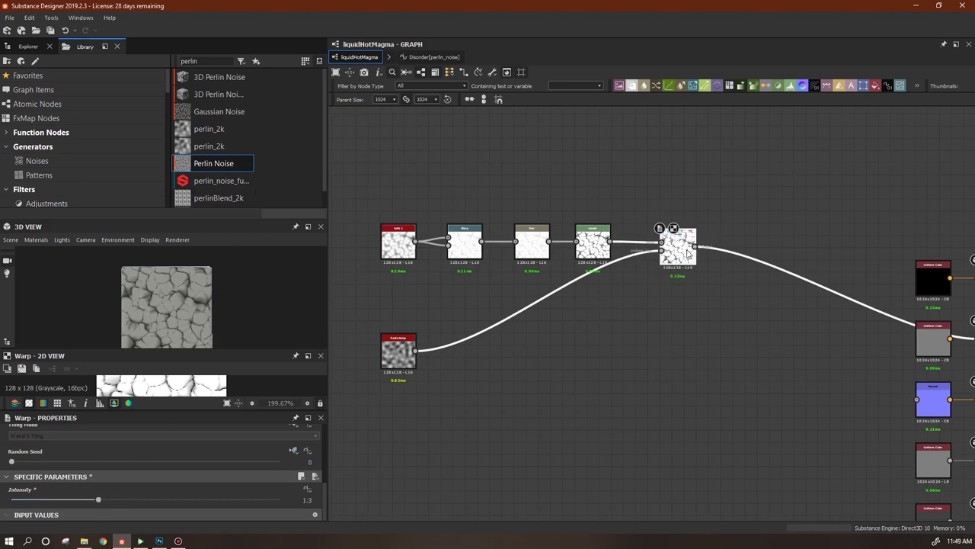
pyautogui.moveTo(683, 254); pyautogui.dragTo(682, 249)
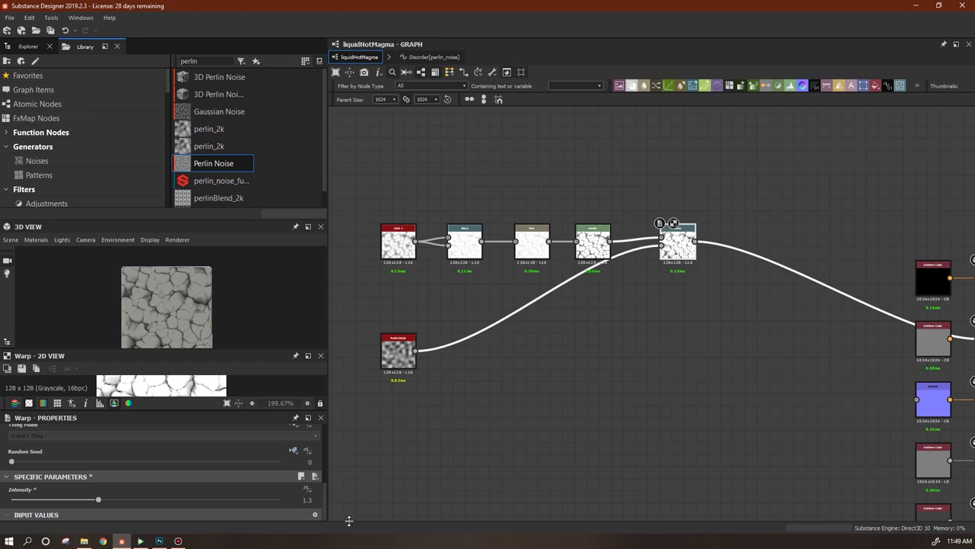
# Create an empty function for the Warp node's Intensity and add a Wave function node to it
pyautogui.click(305, 491)
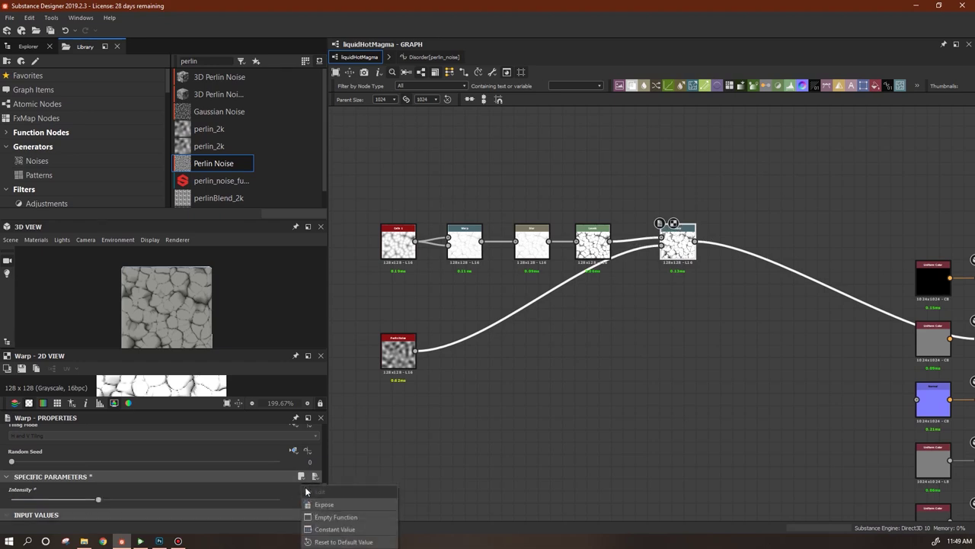
pyautogui.click(335, 515)
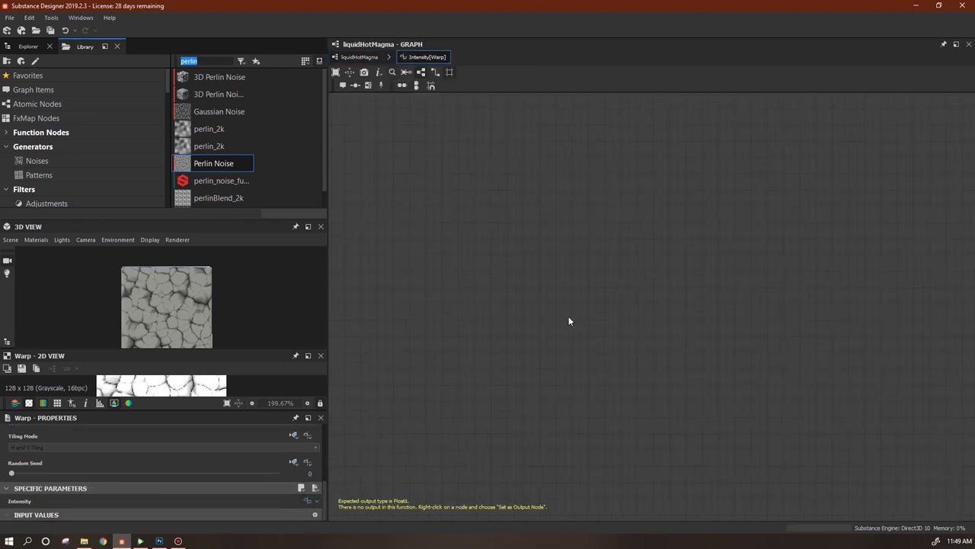
pyautogui.write('wave')
pyautogui.moveTo(213, 78); pyautogui.dragTo(582, 226)
# Add a Constant Float node before Wave and duplicate it, placing the copy beneath the original
pyautogui.rightClick(530, 353)
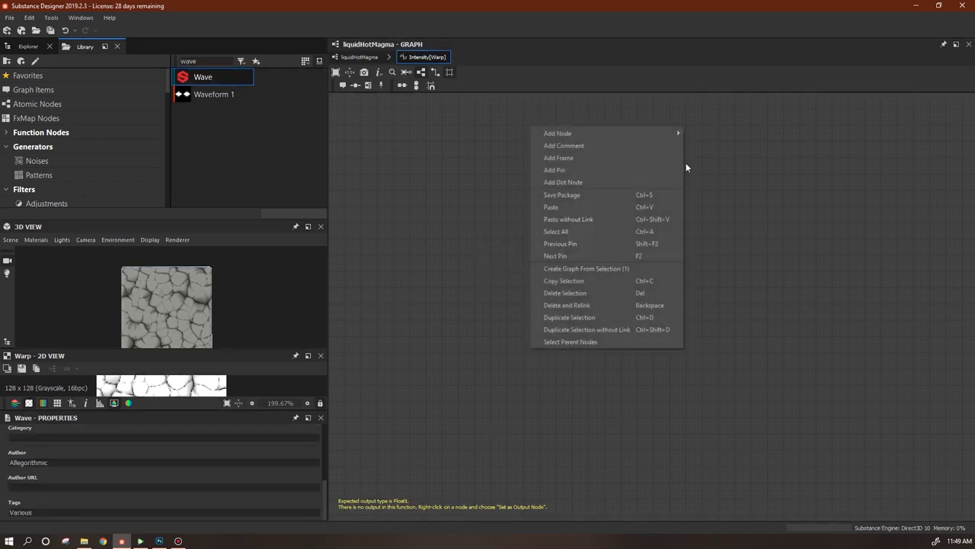
pyautogui.moveTo(610, 131)
pyautogui.moveTo(717, 135)
pyautogui.click(762, 134)
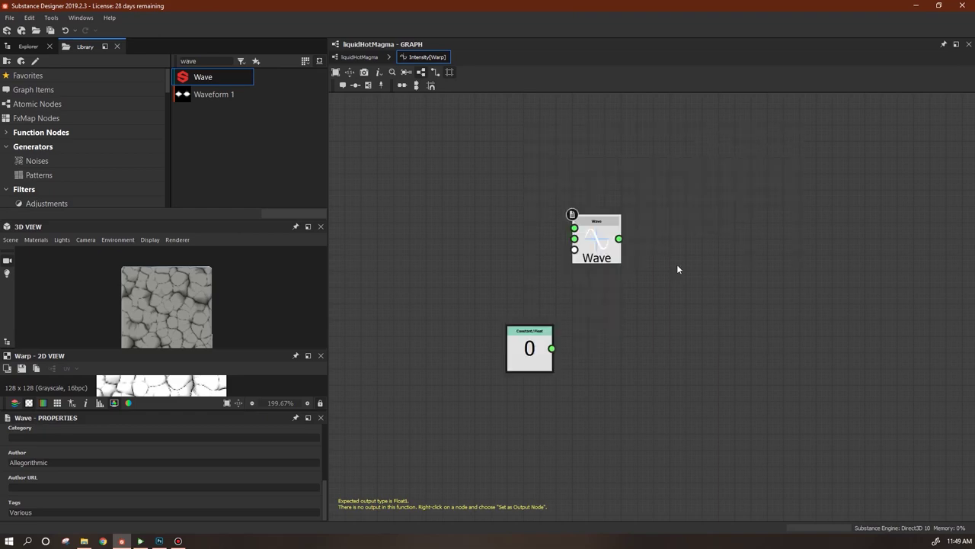
pyautogui.moveTo(522, 355); pyautogui.dragTo(459, 244)
pyautogui.hotkey('ctrl', 'd')
pyautogui.moveTo(658, 318); pyautogui.dragTo(488, 340)
# Add an Add operator node and place it beyond the Wave node
pyautogui.rightClick(709, 205)
pyautogui.moveTo(747, 213)
pyautogui.moveTo(884, 261)
pyautogui.click(787, 263)
pyautogui.moveTo(705, 205); pyautogui.dragTo(757, 239)
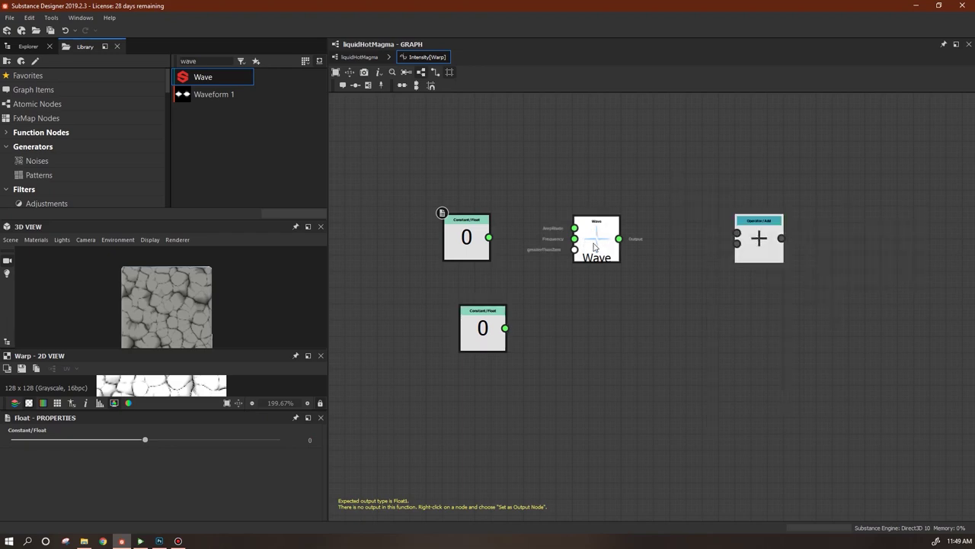
# Feed the upper Float node into the Wave's Amplitude and Frequency inputs and set its constant to 1
pyautogui.moveTo(595, 246); pyautogui.dragTo(587, 189)
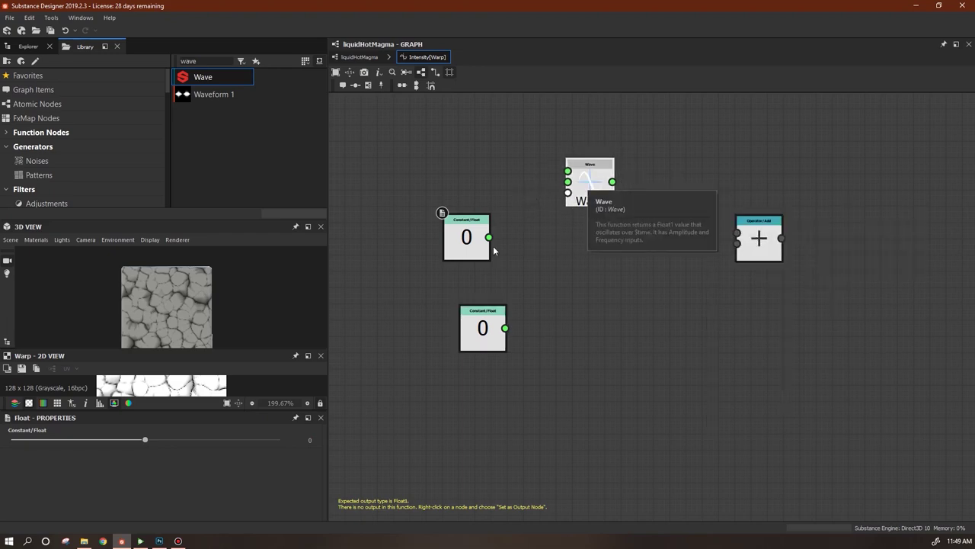
pyautogui.moveTo(489, 237); pyautogui.dragTo(568, 171)
pyautogui.click(570, 177)
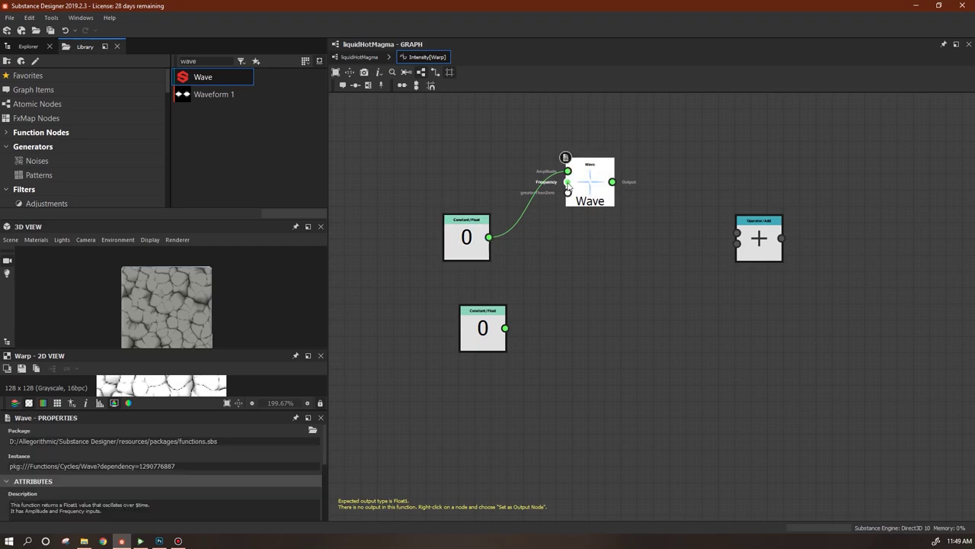
pyautogui.moveTo(469, 242); pyautogui.dragTo(468, 188)
pyautogui.moveTo(597, 182); pyautogui.dragTo(572, 166)
pyautogui.click(465, 183)
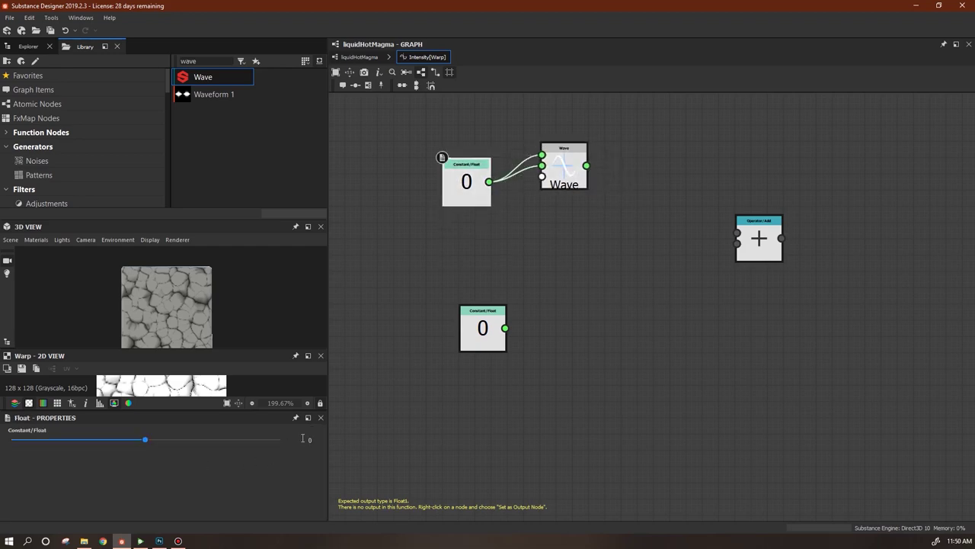
pyautogui.write('1')
pyautogui.press('Return')
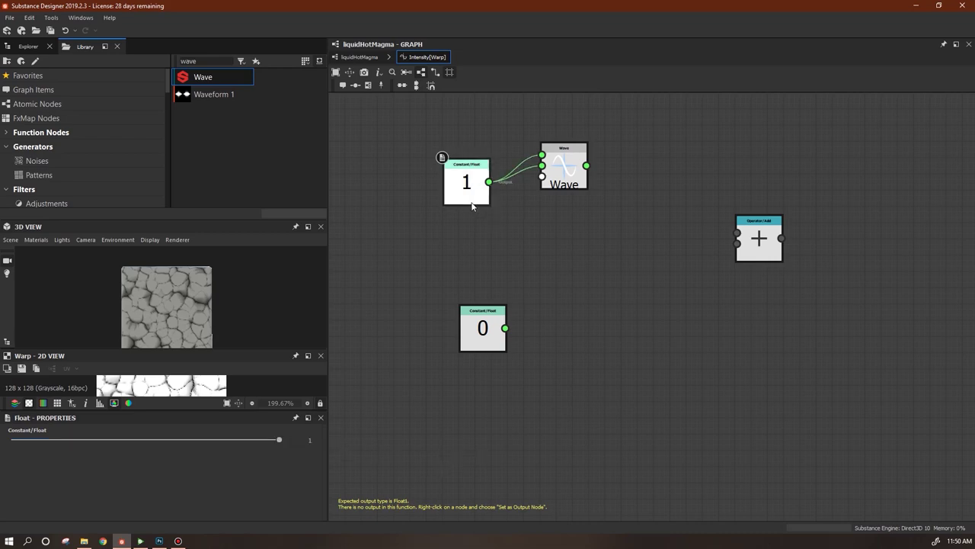
pyautogui.moveTo(469, 199); pyautogui.dragTo(452, 183)
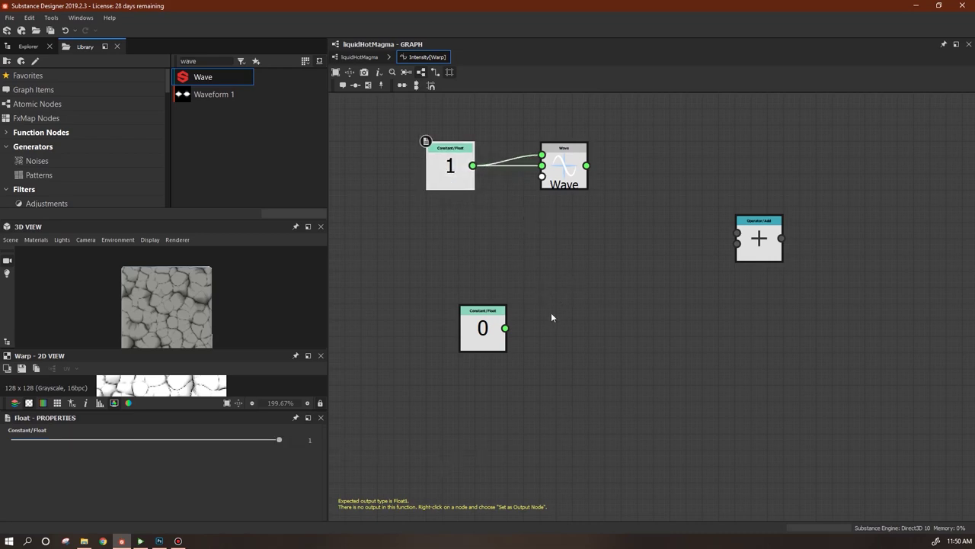
# Set the lower Float constant to 2 and rearrange the Float and Wave nodes more compactly
pyautogui.moveTo(476, 350); pyautogui.dragTo(524, 301)
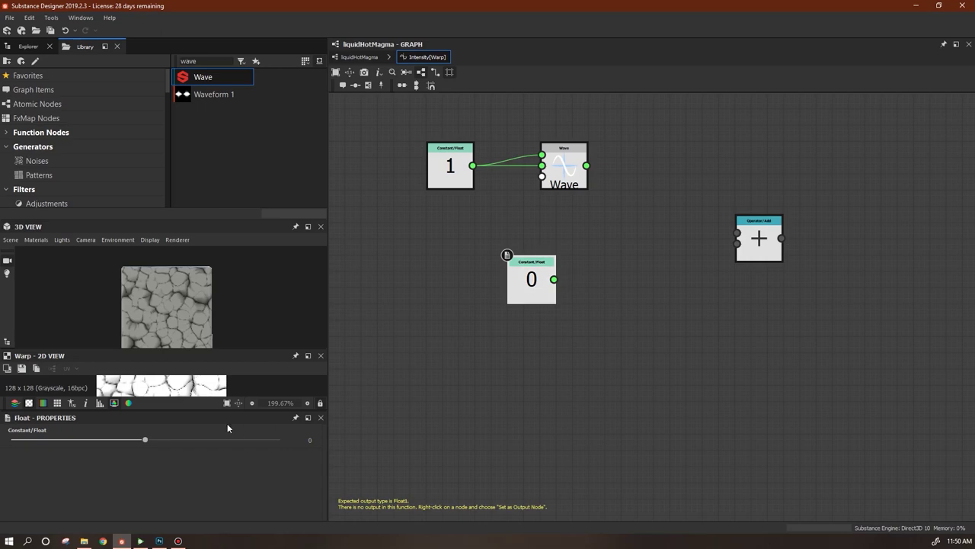
pyautogui.write('2')
pyautogui.press('Return')
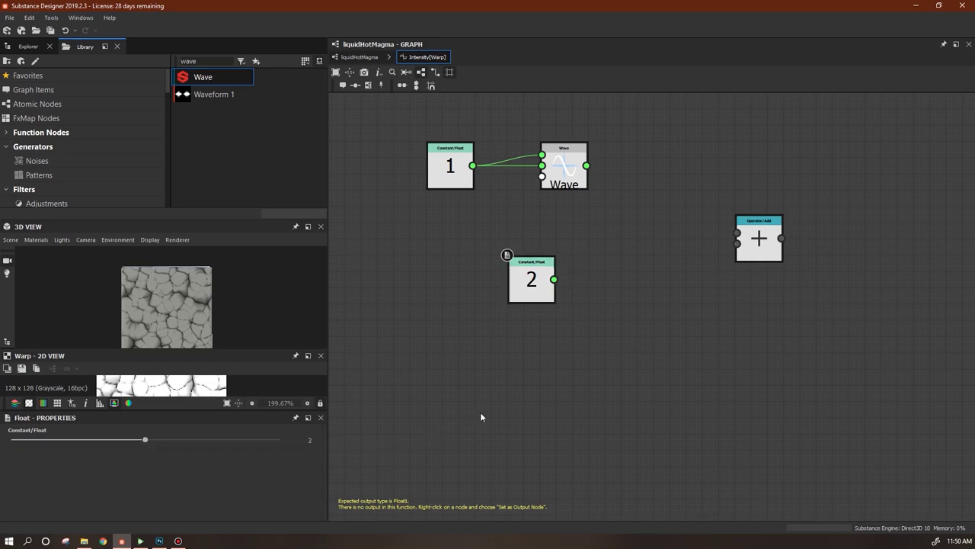
pyautogui.moveTo(525, 287); pyautogui.dragTo(507, 282)
pyautogui.moveTo(450, 164); pyautogui.dragTo(467, 162)
pyautogui.moveTo(564, 174); pyautogui.dragTo(564, 156)
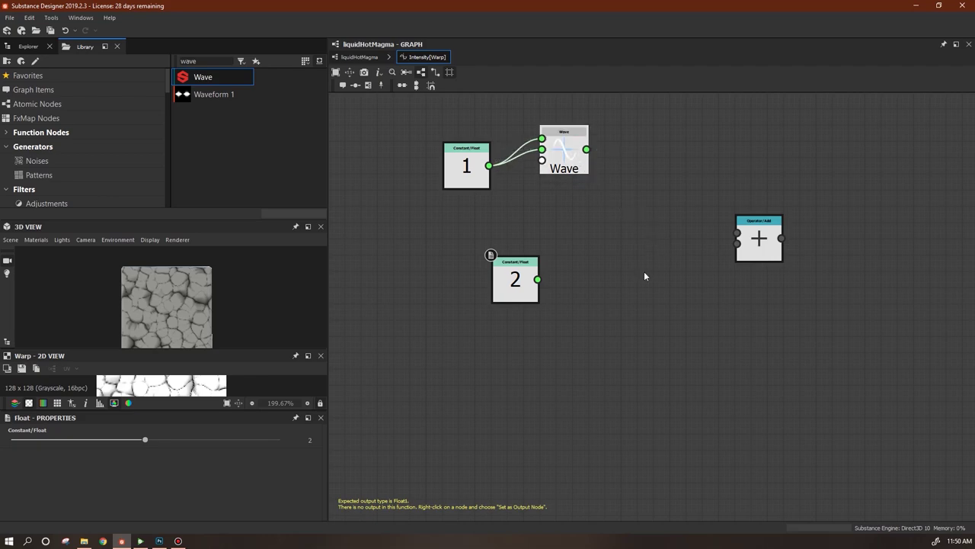
# Feed the Wave output and the constant 2 into the Add node and set Add as the output node
pyautogui.moveTo(726, 251); pyautogui.dragTo(676, 213)
pyautogui.rightClick(659, 204)
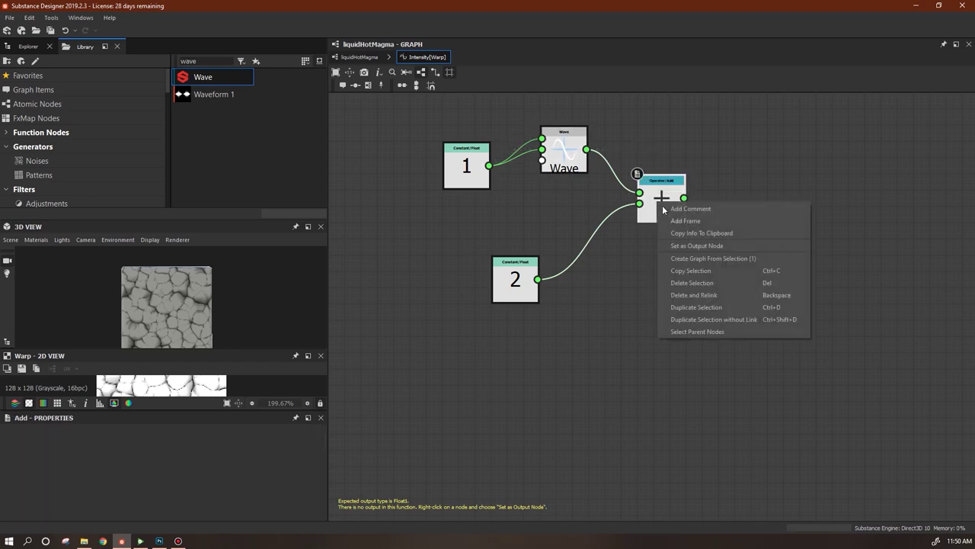
pyautogui.click(699, 245)
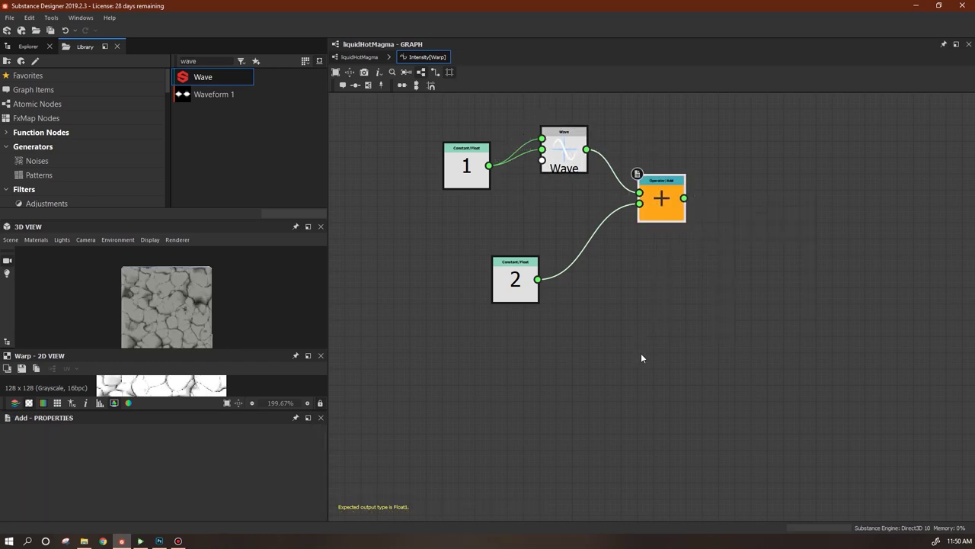
# Tidy the node layout in the Intensity function and return to the main liquidHotMagma graph
pyautogui.moveTo(740, 282); pyautogui.dragTo(741, 349, button='middle')
pyautogui.moveTo(570, 230); pyautogui.dragTo(581, 229)
pyautogui.moveTo(479, 240); pyautogui.dragTo(502, 223)
pyautogui.click(352, 58)
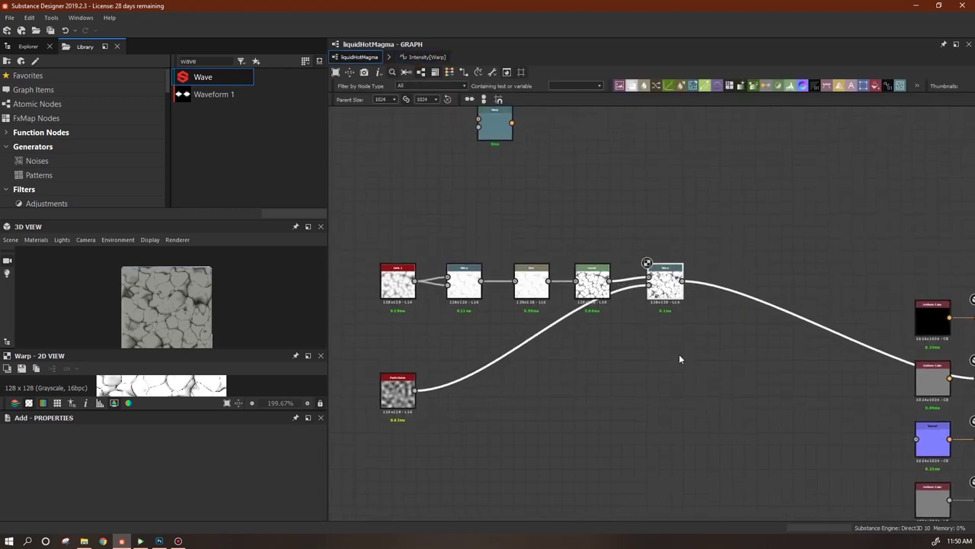
# Save the unsaved package as liquidHotMagma in the hotLiqMagma folder
pyautogui.scroll(-2, 690, 391)
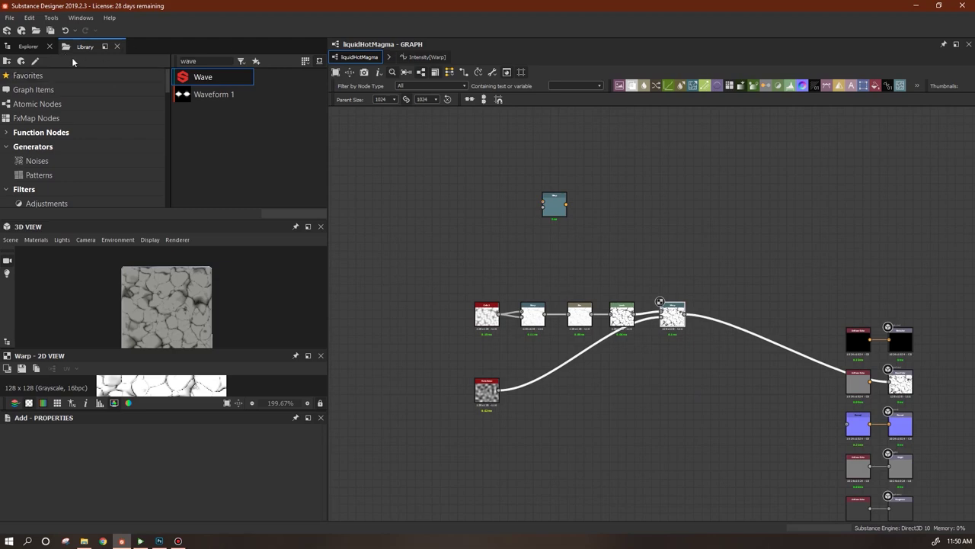
pyautogui.click(22, 47)
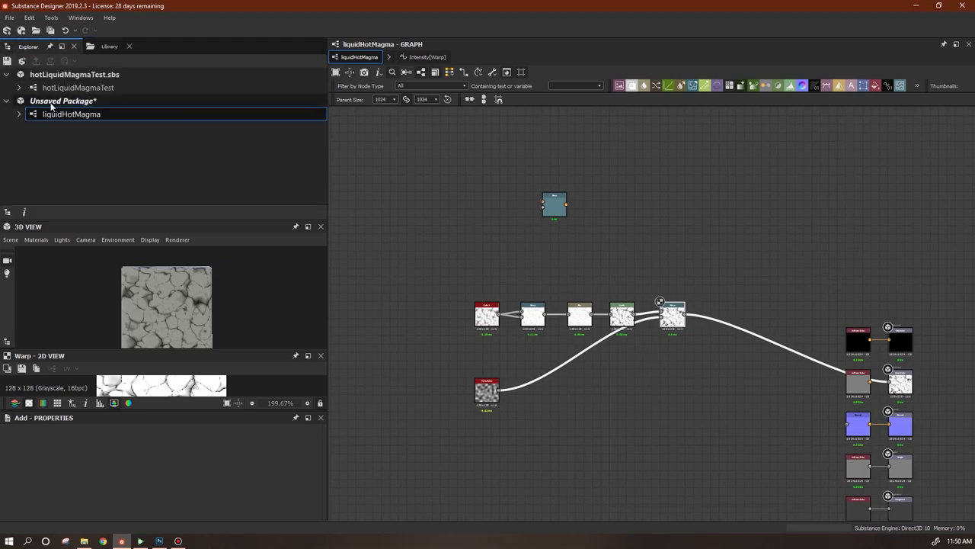
pyautogui.click(22, 61)
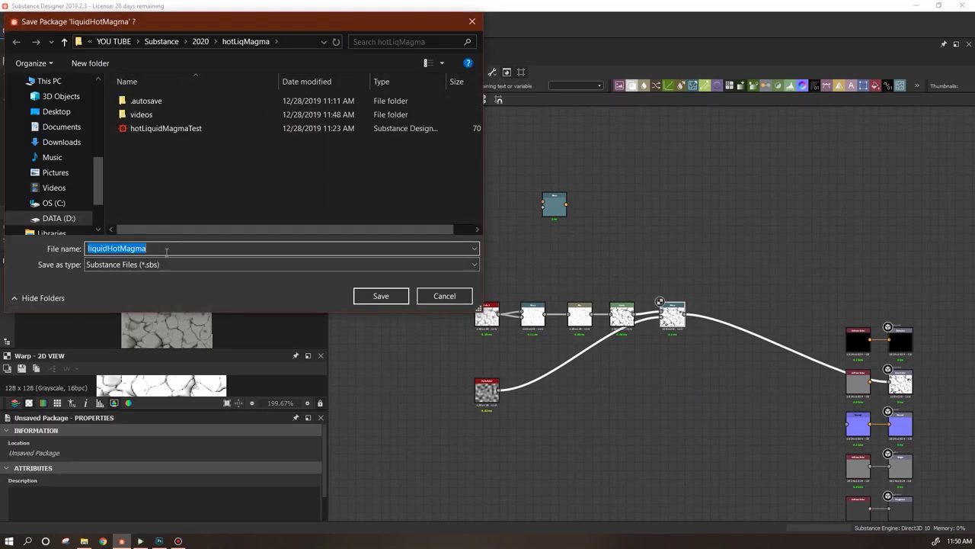
pyautogui.click(381, 296)
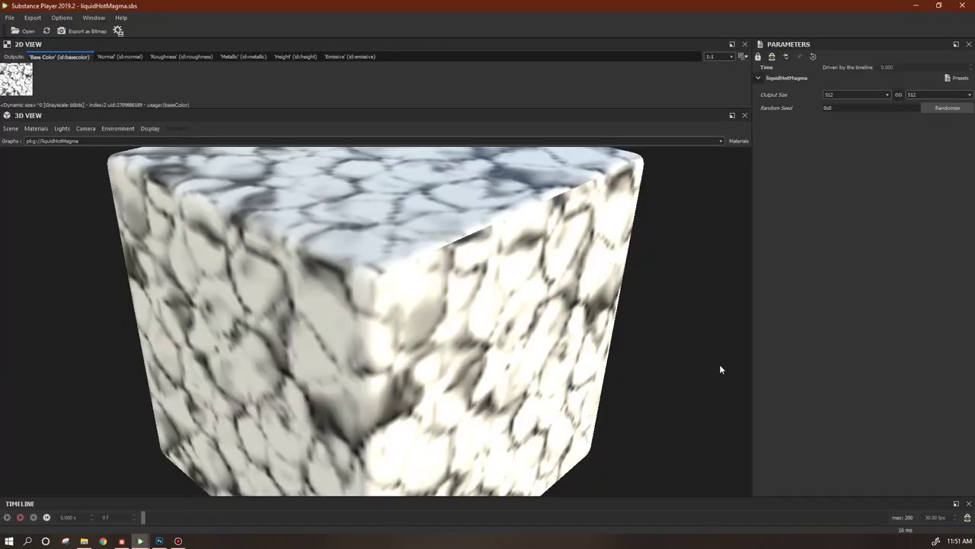
# Switch to Substance Player, set the liquidHotMagma output size to 1024, and play the timeline to examine the animated pattern
pyautogui.click(880, 96)
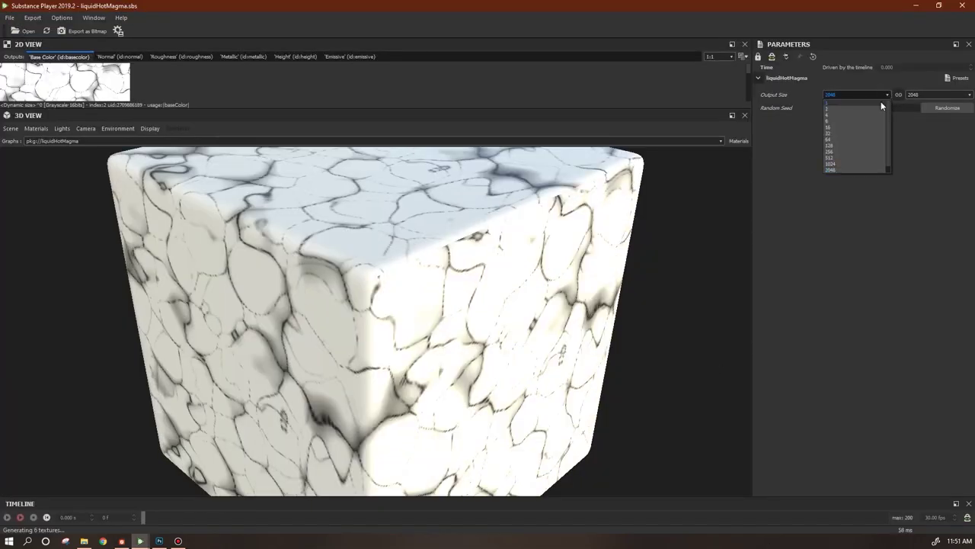
pyautogui.click(840, 163)
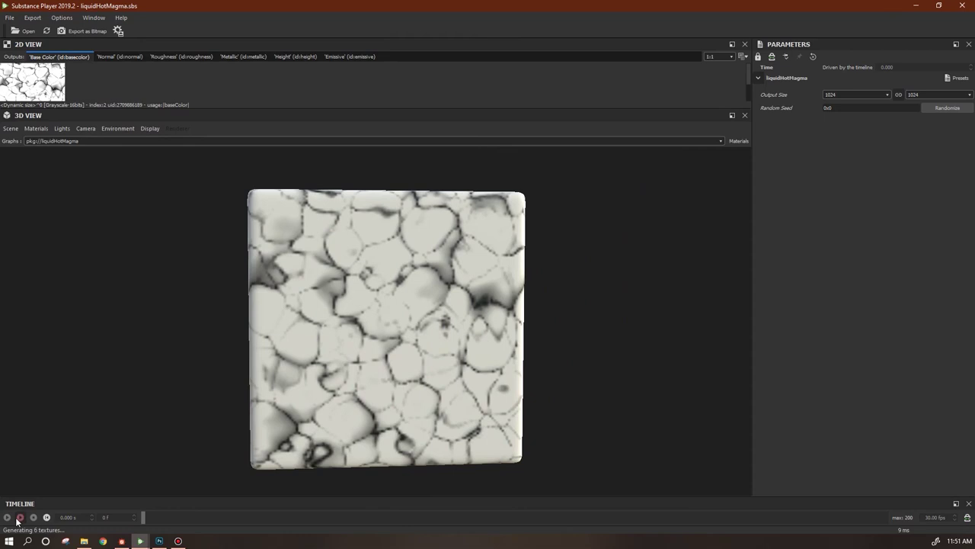
pyautogui.click(20, 518)
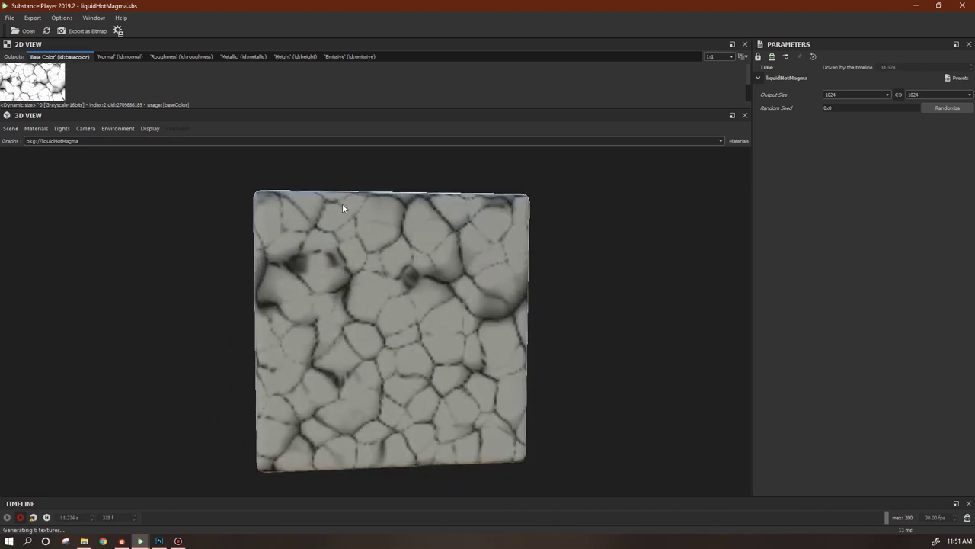
pyautogui.moveTo(447, 327); pyautogui.dragTo(426, 235)
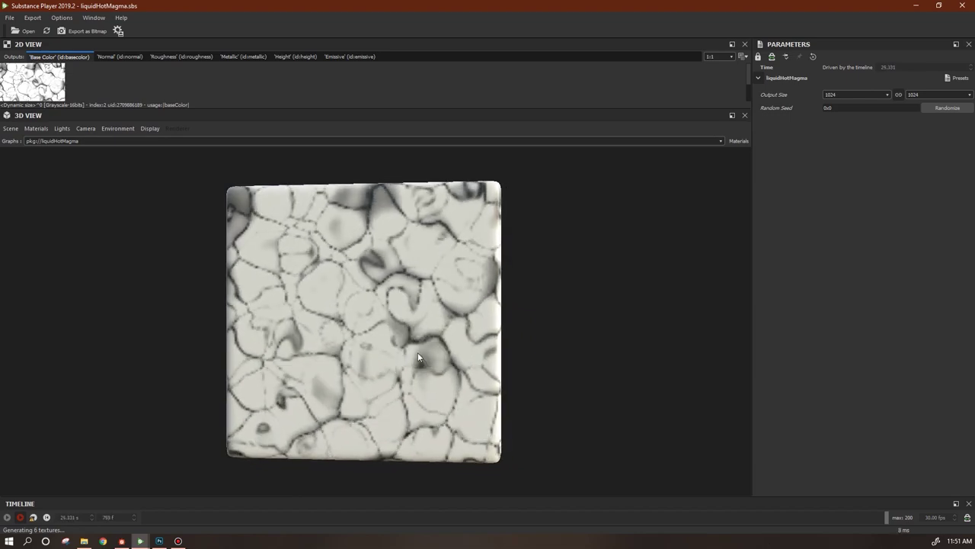
pyautogui.moveTo(428, 354); pyautogui.dragTo(455, 357)
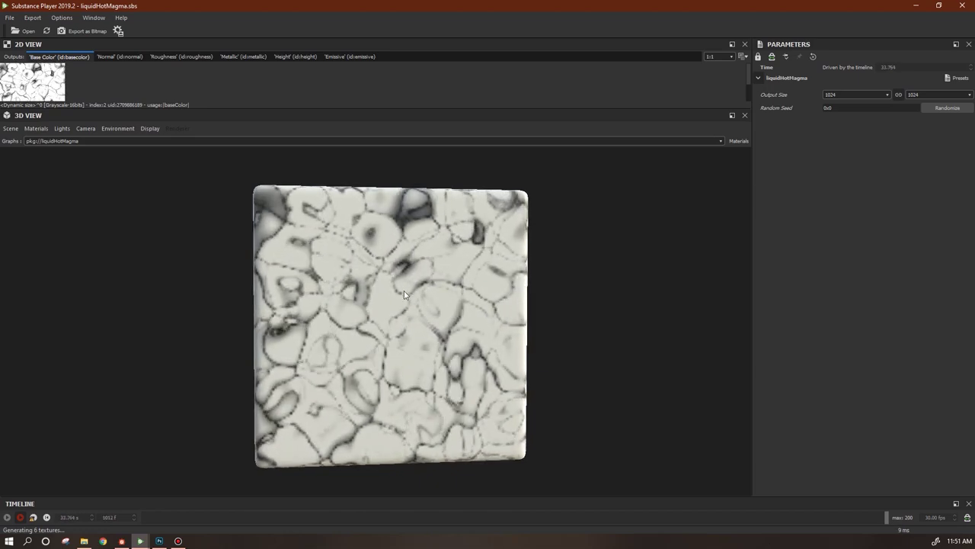
# Switch back to Substance Designer and set the Float constant in the Cells 1 Disorder function to 0.02
pyautogui.click(128, 540)
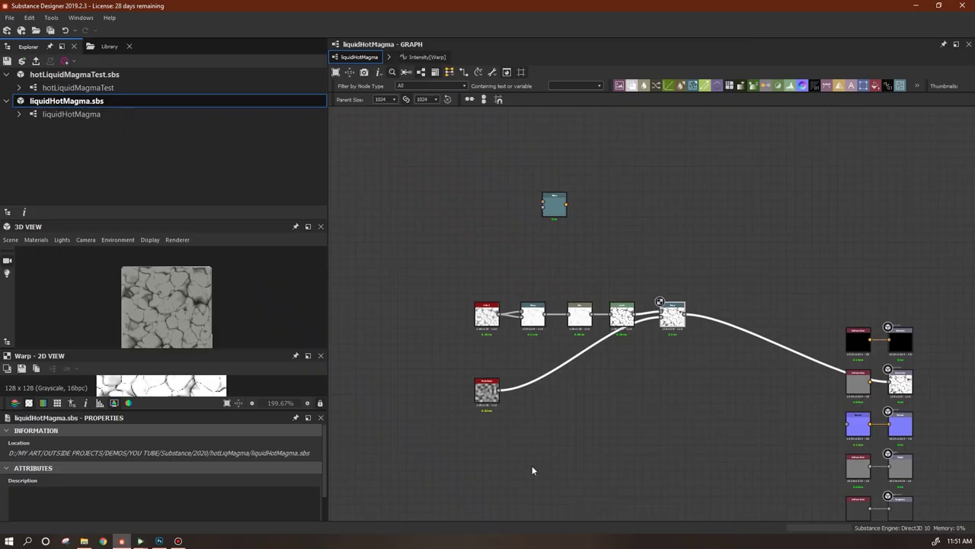
pyautogui.scroll(2, 550, 451)
pyautogui.click(469, 261)
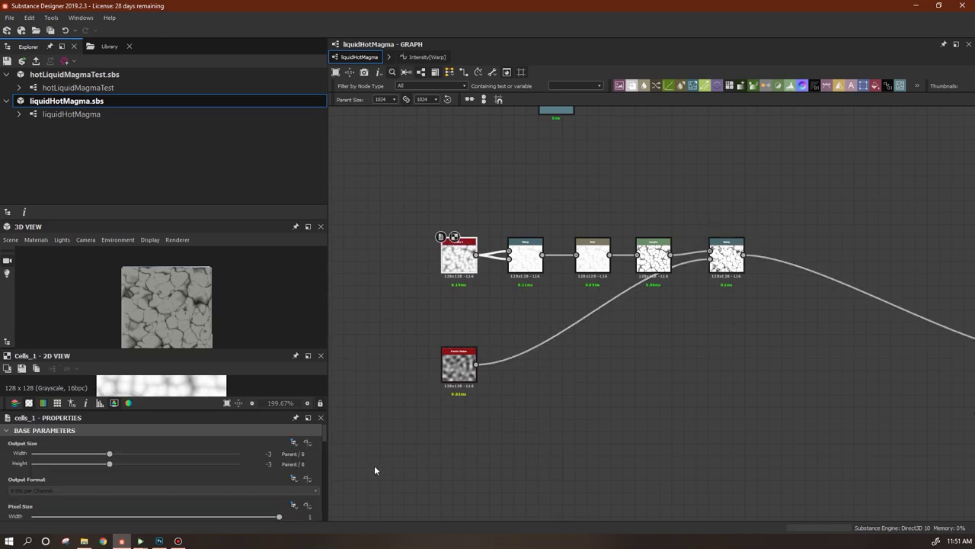
pyautogui.moveTo(325, 430); pyautogui.dragTo(331, 501)
pyautogui.click(307, 478)
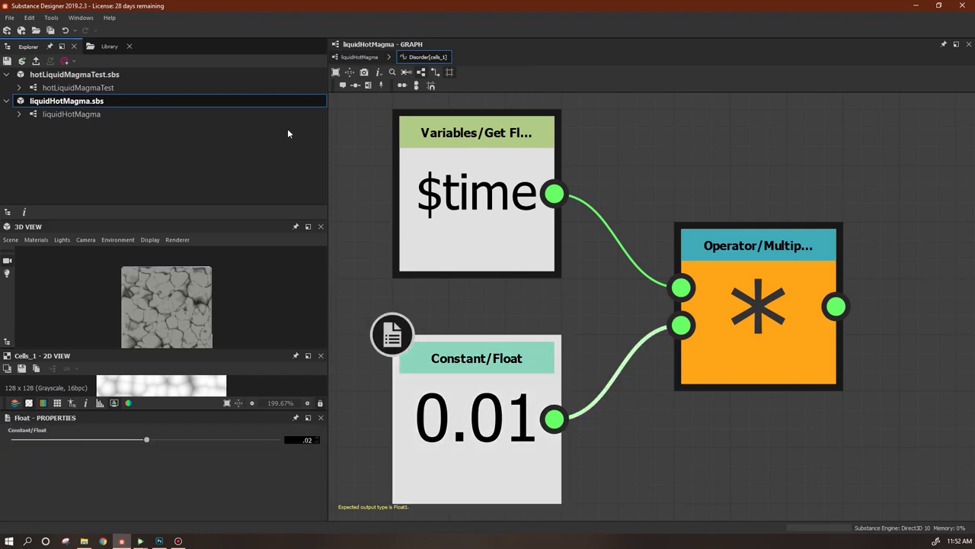
# Return to the main graph and set the Float constant in the Perlin Noise Disorder function to 0.02
pyautogui.click(359, 57)
pyautogui.click(459, 365)
pyautogui.moveTo(325, 466); pyautogui.dragTo(334, 503)
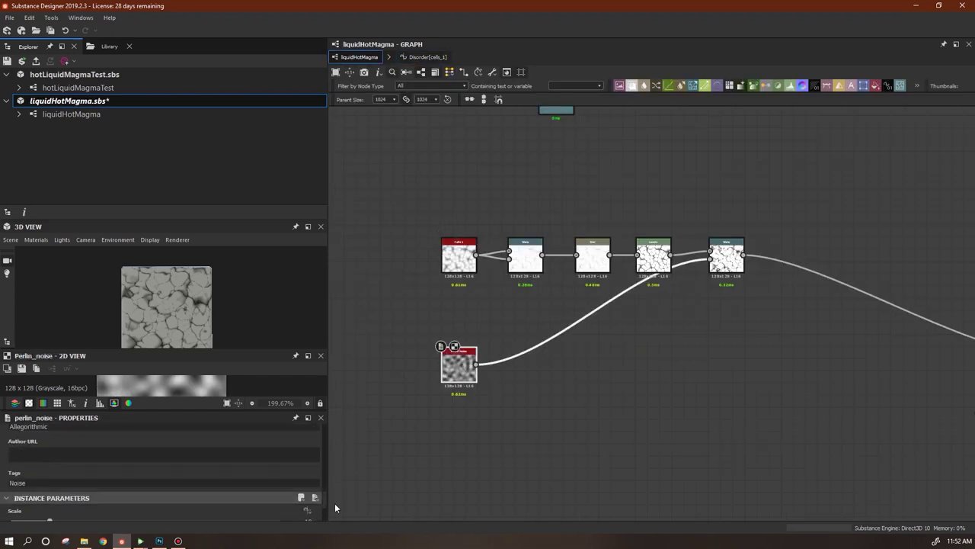
pyautogui.scroll(-1, 325, 487)
pyautogui.click(308, 483)
pyautogui.write('0.02')
pyautogui.press('Return')
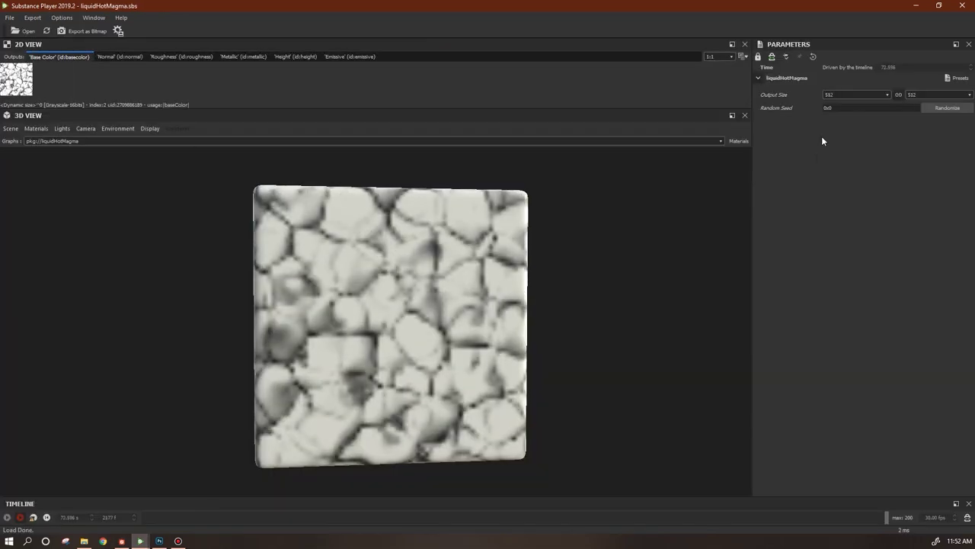
# Set the liquidHotMagma output size to 1024 in Substance Player while the animation plays
pyautogui.click(855, 94)
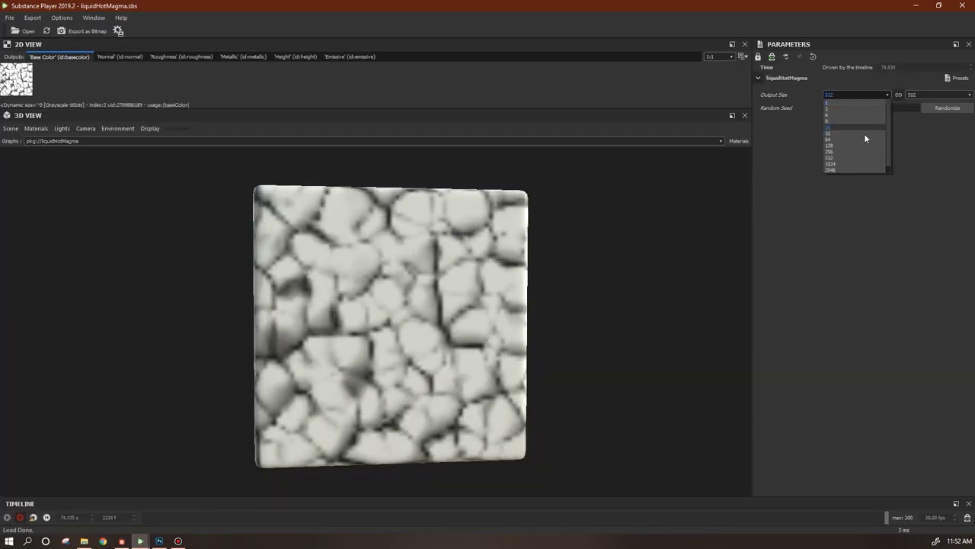
pyautogui.click(864, 135)
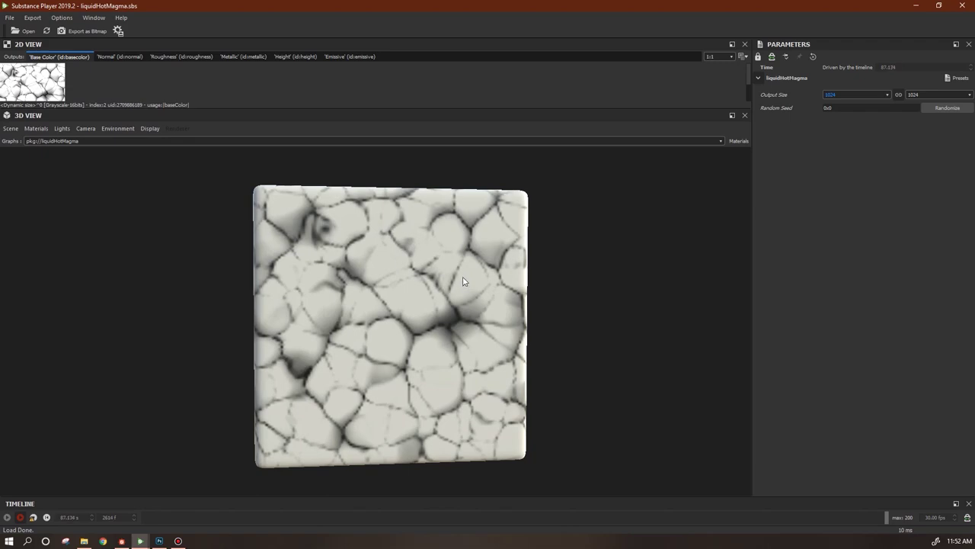
# Switch back to Substance Designer, return to the liquidHotMagma main graph, and examine the warped cell pattern on the 3D preview
pyautogui.click(122, 541)
pyautogui.click(352, 58)
pyautogui.moveTo(612, 366); pyautogui.dragTo(505, 371, button='middle')
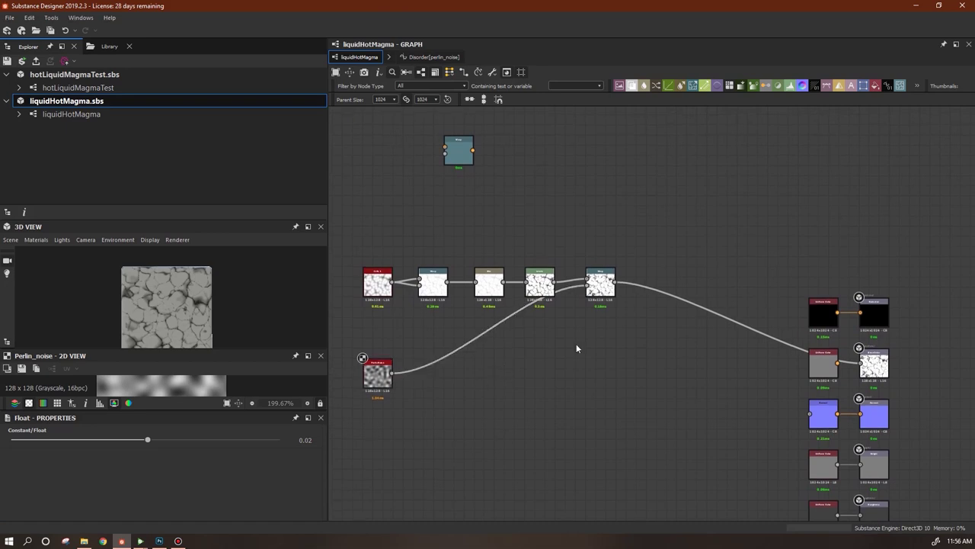
pyautogui.scroll(5, 172, 309)
pyautogui.moveTo(189, 299); pyautogui.dragTo(210, 393)
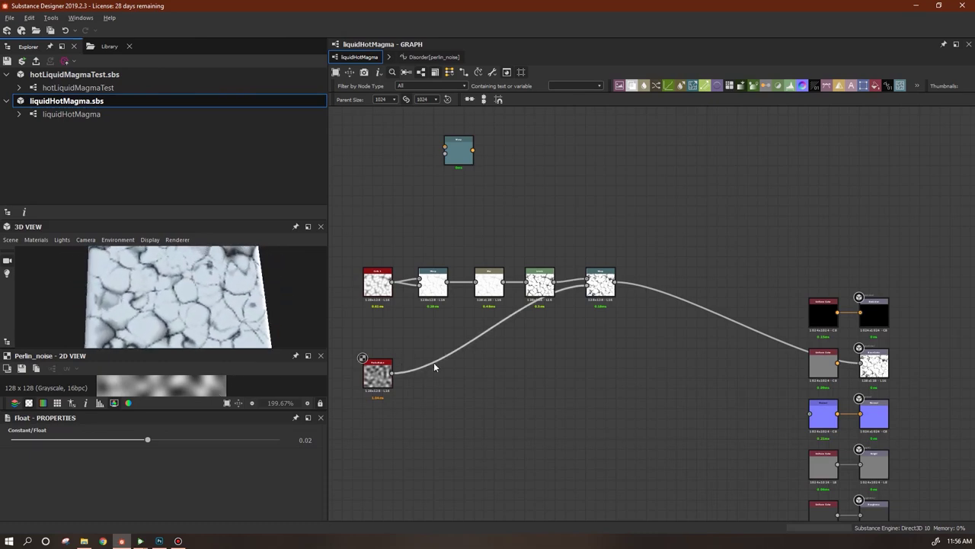
pyautogui.moveTo(444, 354); pyautogui.dragTo(481, 379, button='middle')
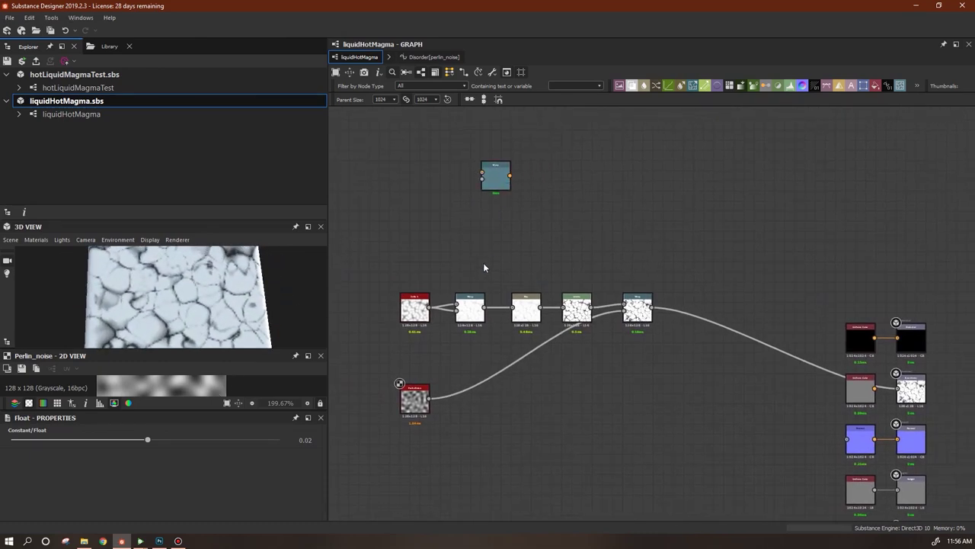
# Add a Transformation 2D node beneath the unconnected Warp node and feed it from the Cells 1 output
pyautogui.moveTo(497, 185); pyautogui.dragTo(527, 175)
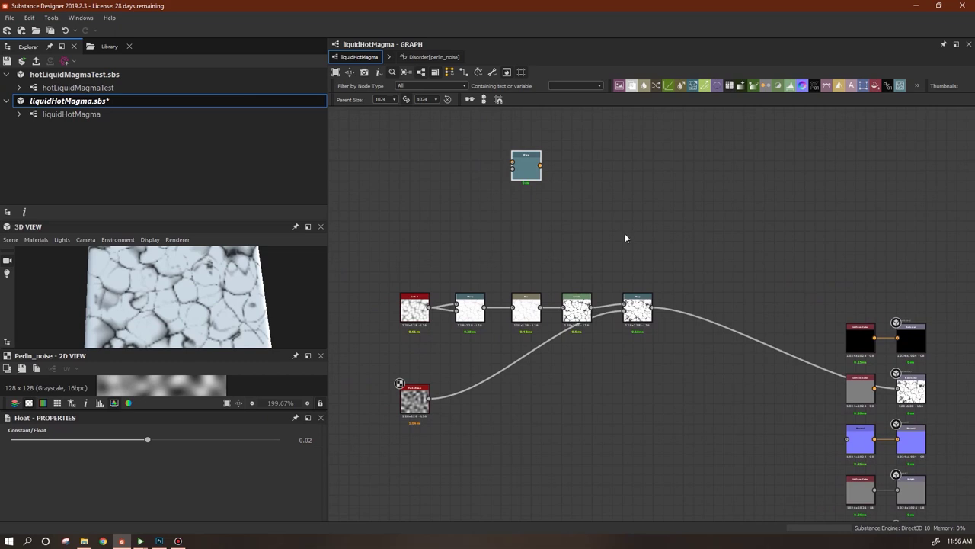
pyautogui.rightClick(684, 224)
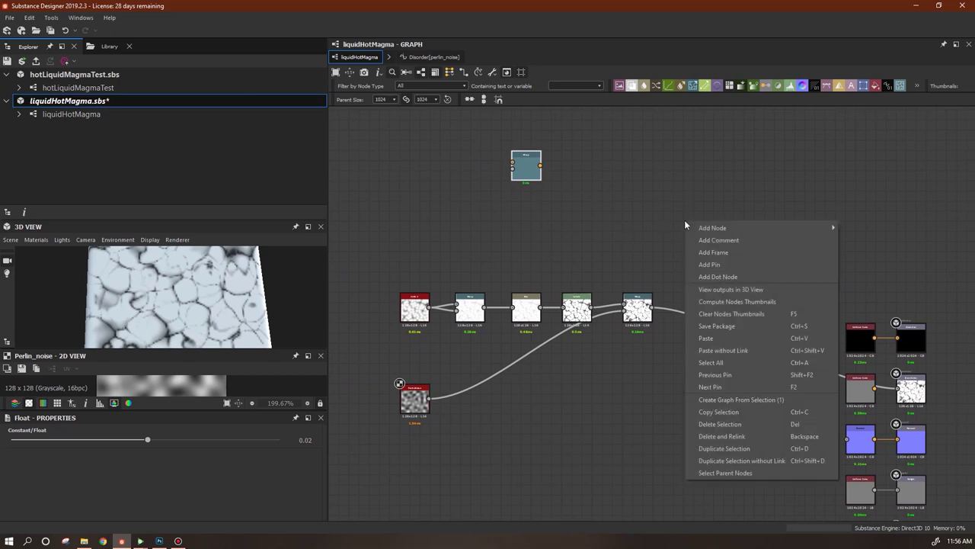
pyautogui.moveTo(762, 228)
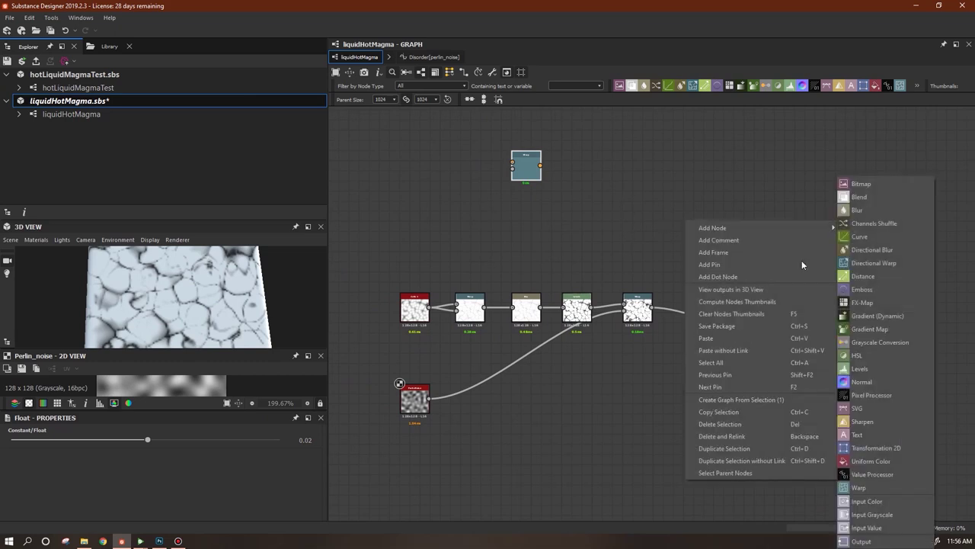
pyautogui.click(891, 448)
pyautogui.moveTo(680, 220); pyautogui.dragTo(514, 234)
pyautogui.moveTo(430, 308); pyautogui.dragTo(579, 220)
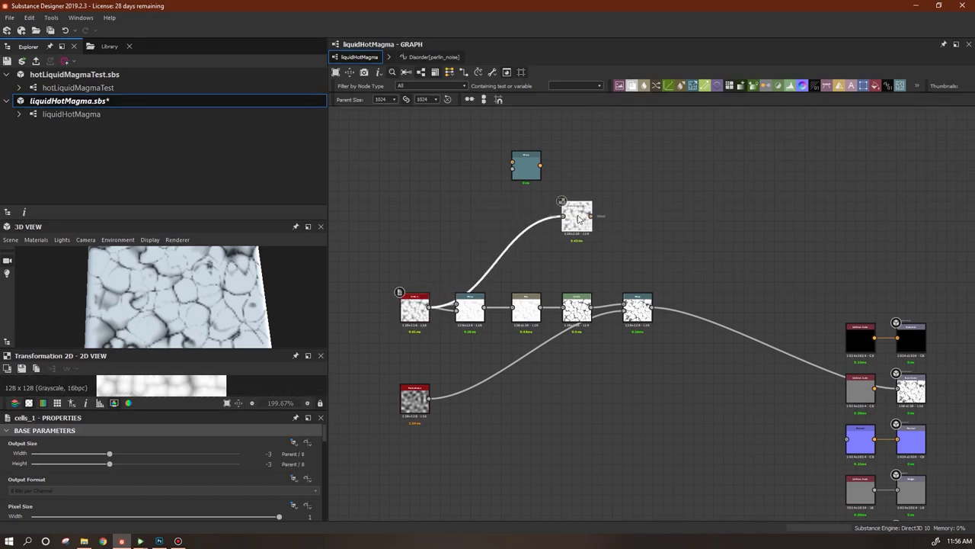
# Scale the Cells 1 pattern down by applying the /2 stretch twice in its Transformation 2D node
pyautogui.click(583, 221)
pyautogui.moveTo(325, 435); pyautogui.dragTo(329, 483)
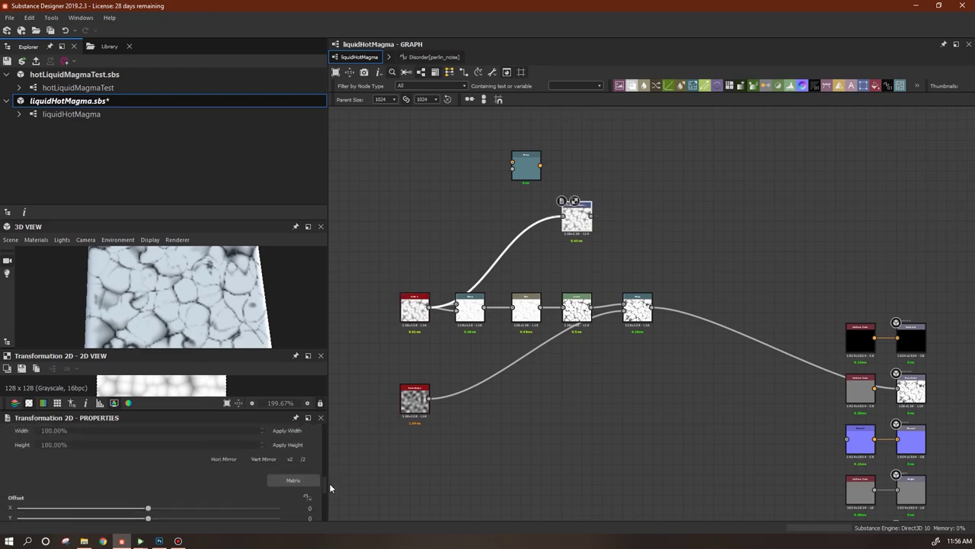
pyautogui.click(301, 459)
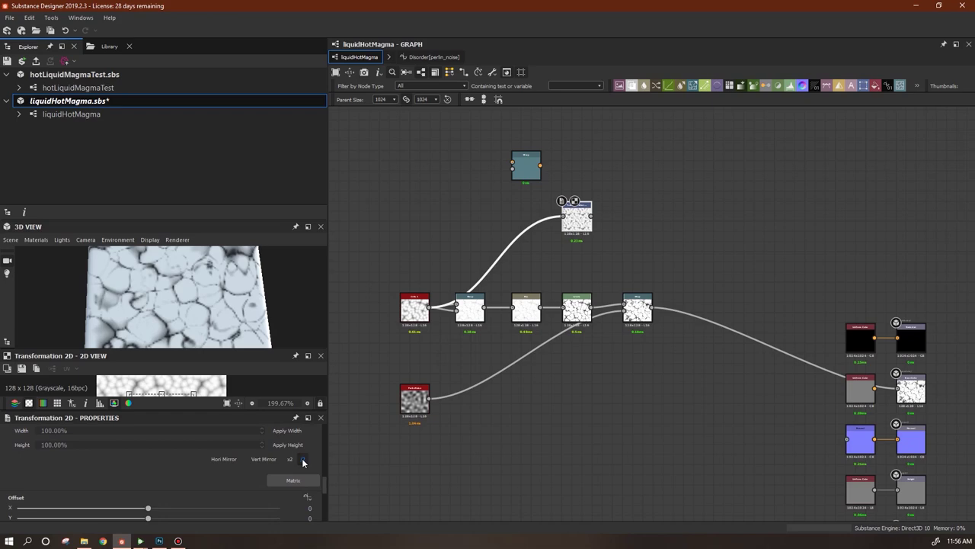
pyautogui.click(302, 460)
pyautogui.scroll(3, 637, 224)
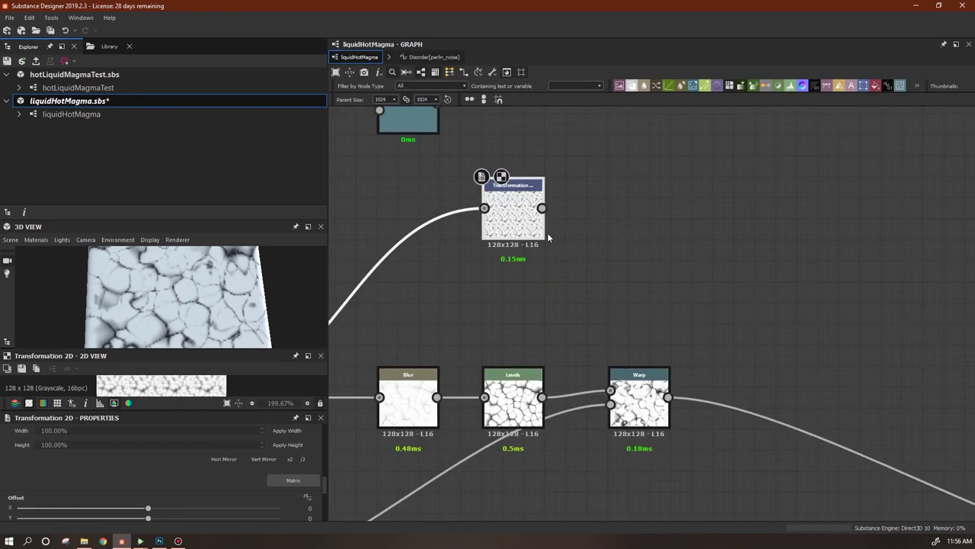
pyautogui.scroll(-2, 554, 260)
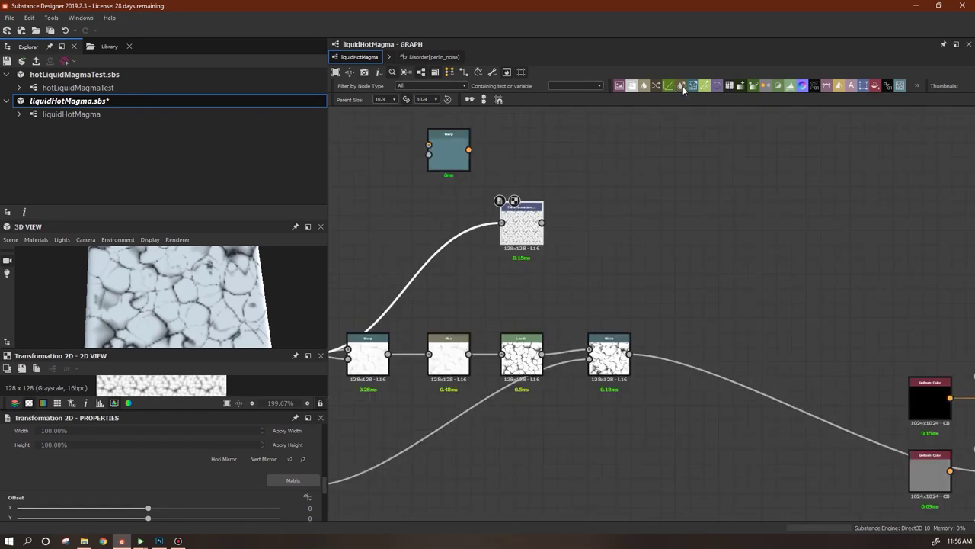
pyautogui.moveTo(594, 220); pyautogui.dragTo(595, 221)
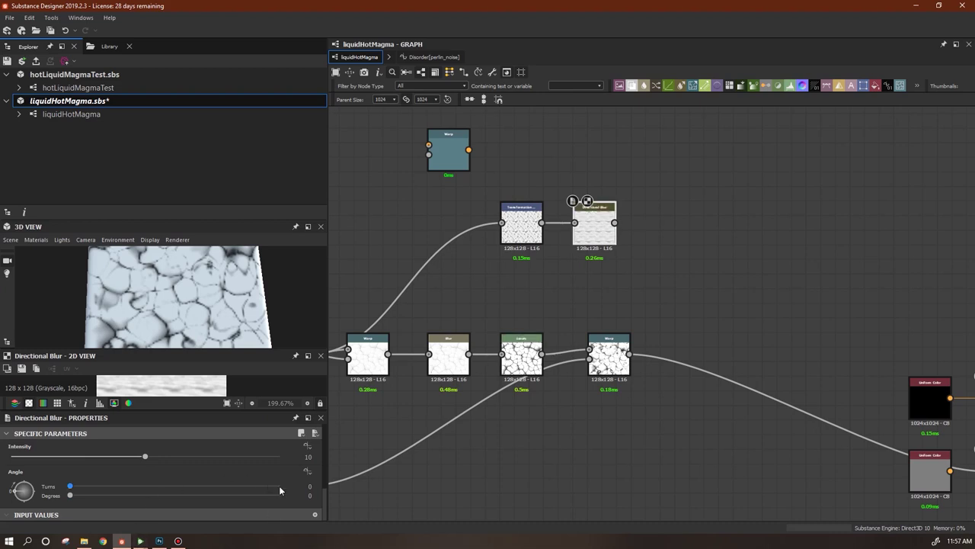
pyautogui.doubleClick(276, 456)
pyautogui.write('8.75')
pyautogui.press('Return')
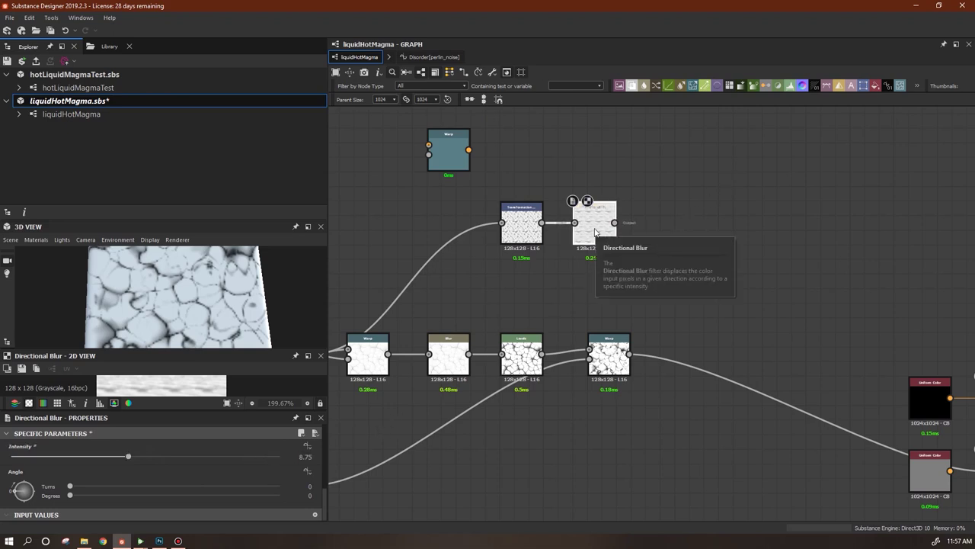
pyautogui.click(521, 225)
pyautogui.click(604, 232)
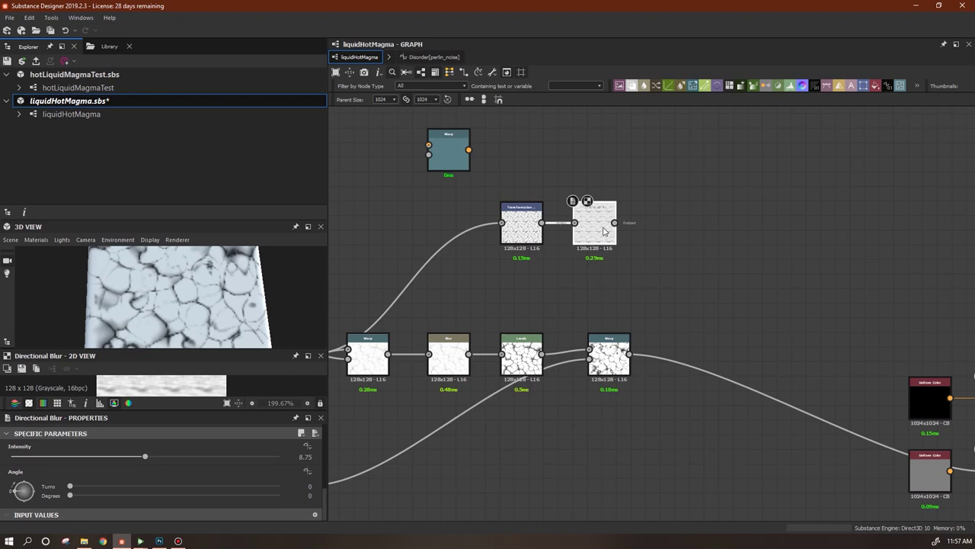
pyautogui.press('Delete')
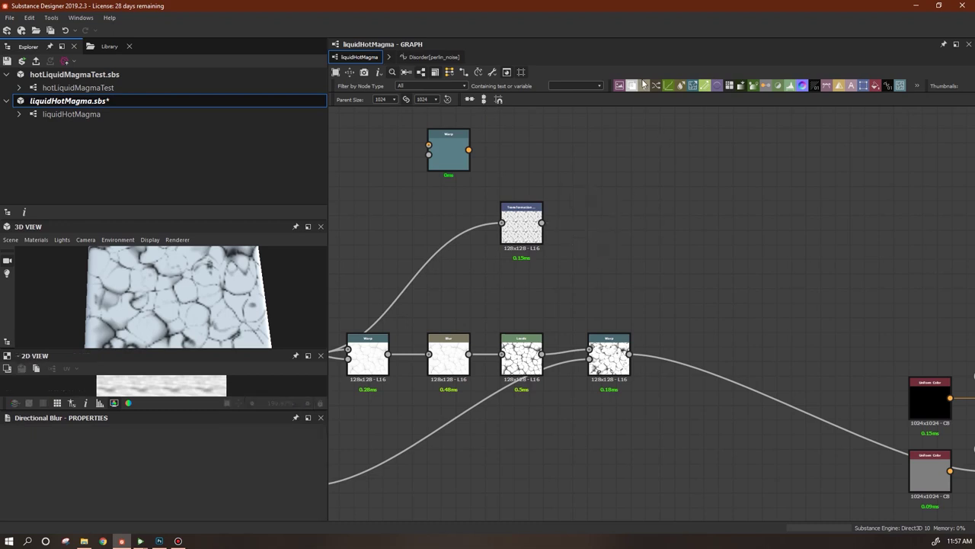
# Add a Blur node after the Cells 1 Transformation 2D node and adjust its intensity
pyautogui.moveTo(644, 88); pyautogui.dragTo(574, 222)
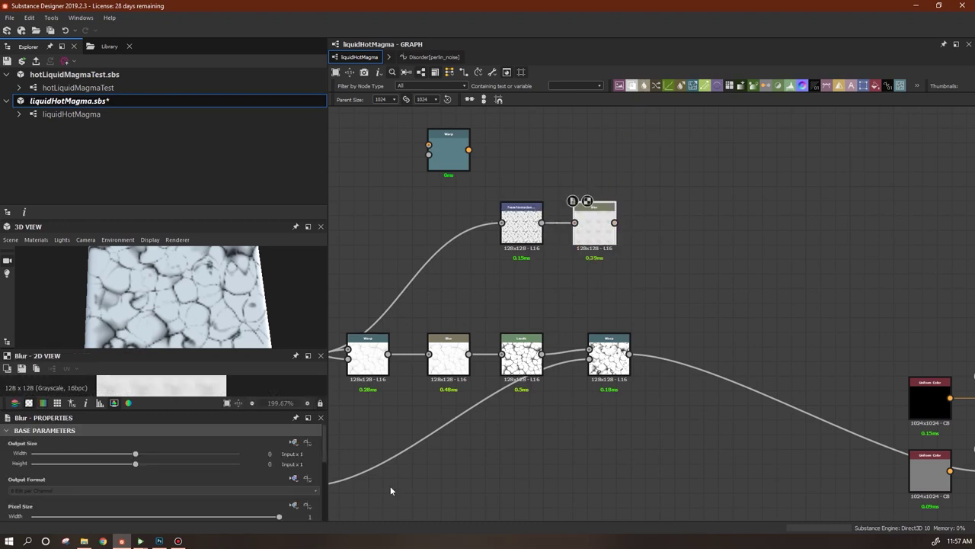
pyautogui.moveTo(325, 449); pyautogui.dragTo(329, 499)
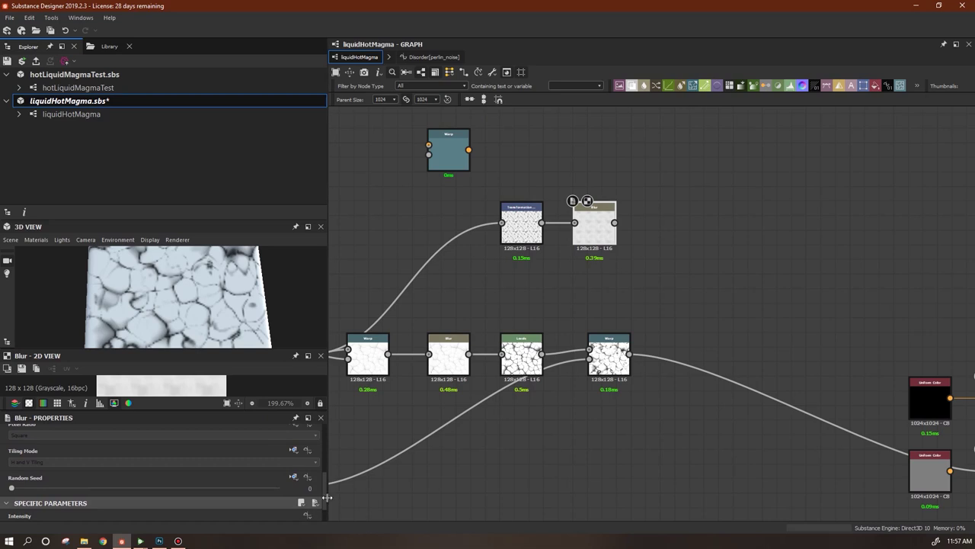
pyautogui.scroll(-2, 316, 500)
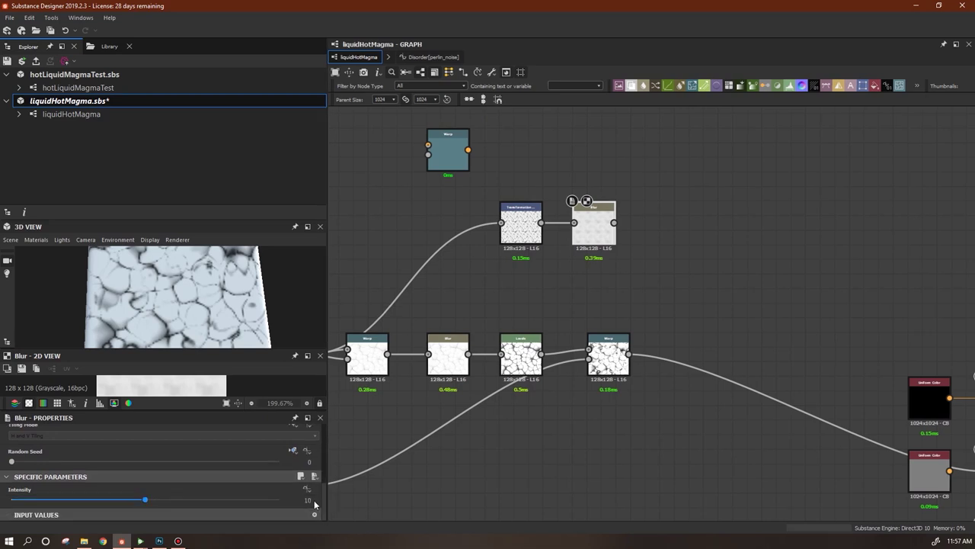
pyautogui.click(309, 500)
pyautogui.press('Return')
# Duplicate the unconnected Warp node and place the copy above and beyond the new Blur node
pyautogui.moveTo(458, 135); pyautogui.dragTo(485, 151)
pyautogui.hotkey('ctrl', 'd')
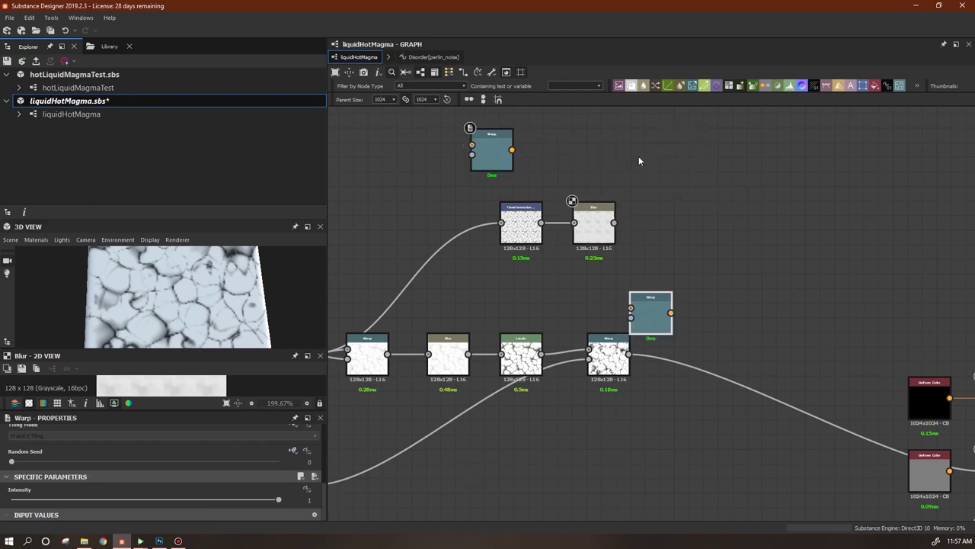
pyautogui.moveTo(657, 310); pyautogui.dragTo(703, 154)
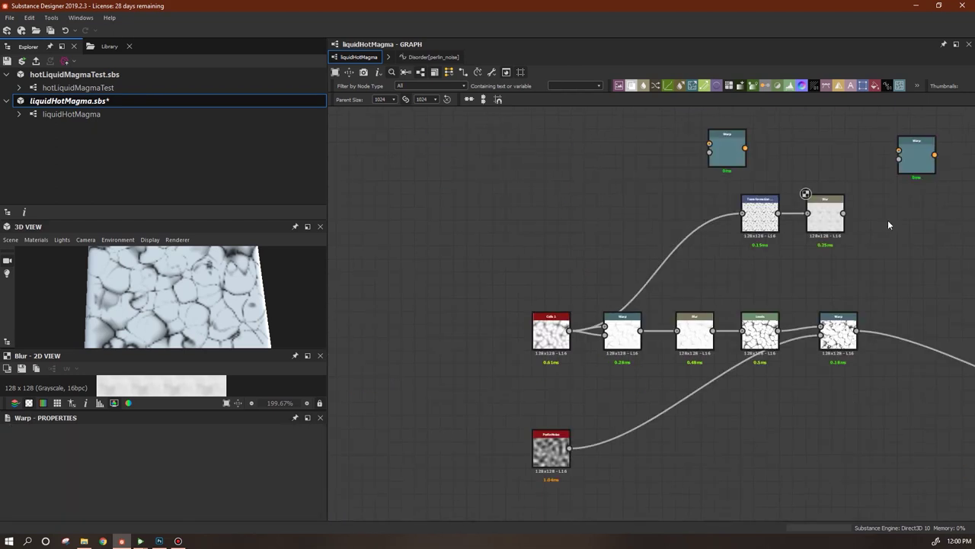
# Add a second Transformation 2D node below the Perlin Noise node and feed it from the Perlin Noise output
pyautogui.moveTo(891, 248); pyautogui.dragTo(891, 247, button='middle')
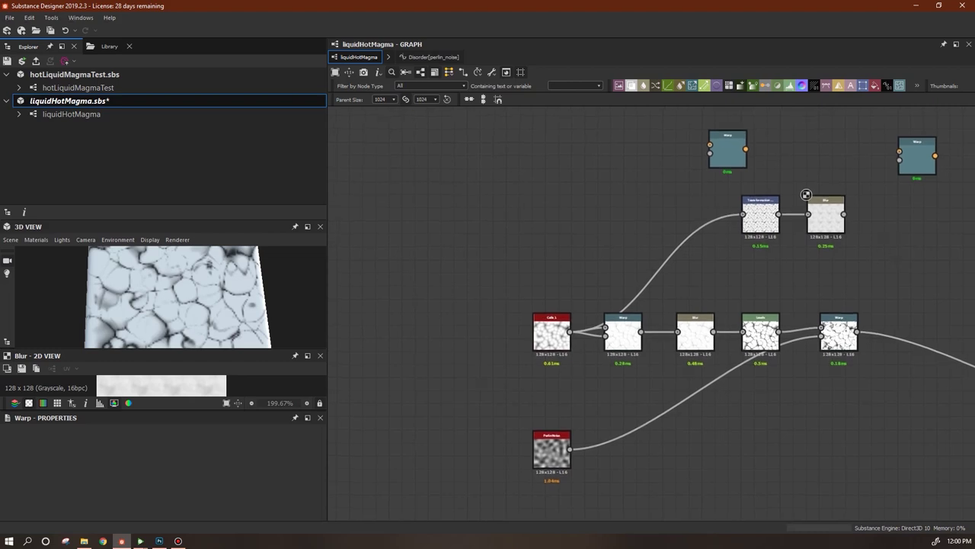
pyautogui.scroll(-1, 812, 247)
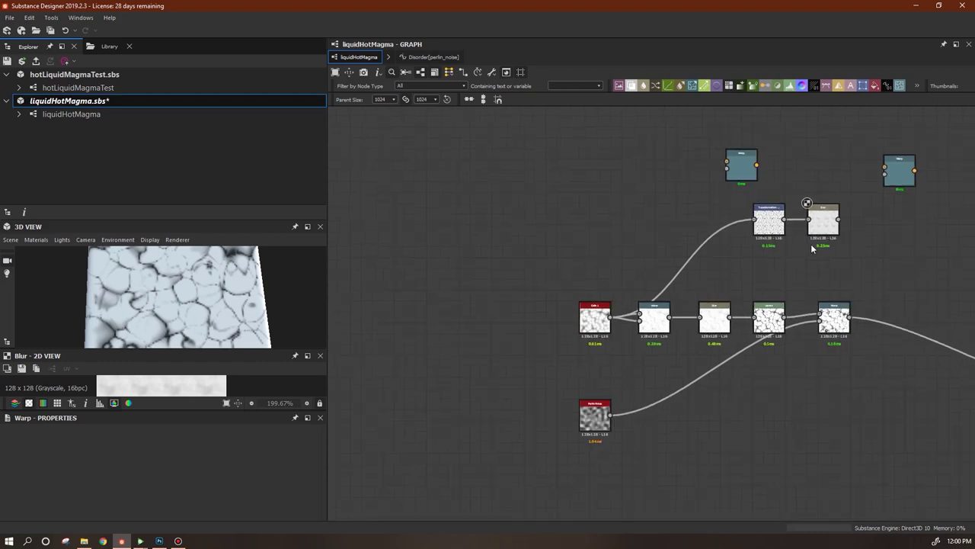
pyautogui.moveTo(872, 287); pyautogui.dragTo(760, 333, button='middle')
pyautogui.moveTo(575, 457); pyautogui.dragTo(587, 415, button='middle')
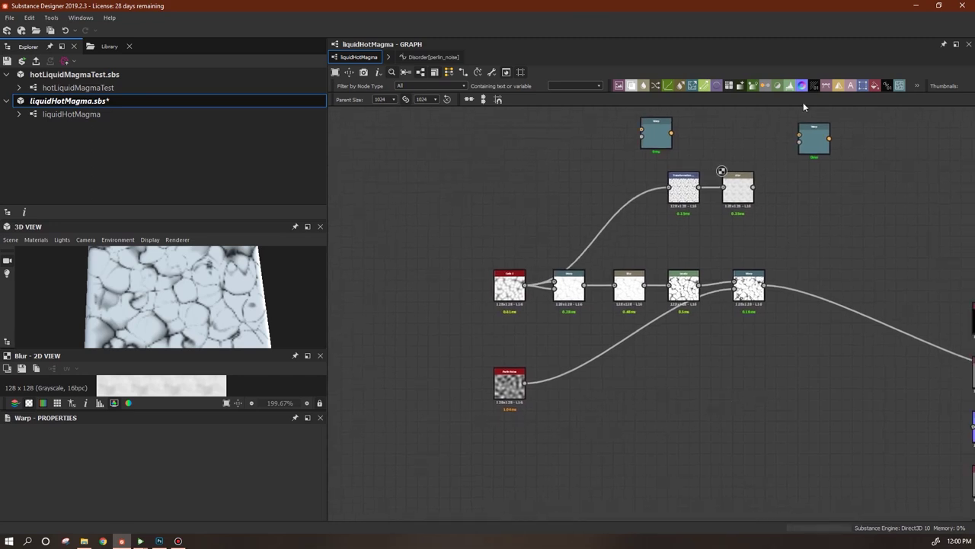
pyautogui.click(580, 427)
pyautogui.moveTo(525, 384); pyautogui.dragTo(543, 460)
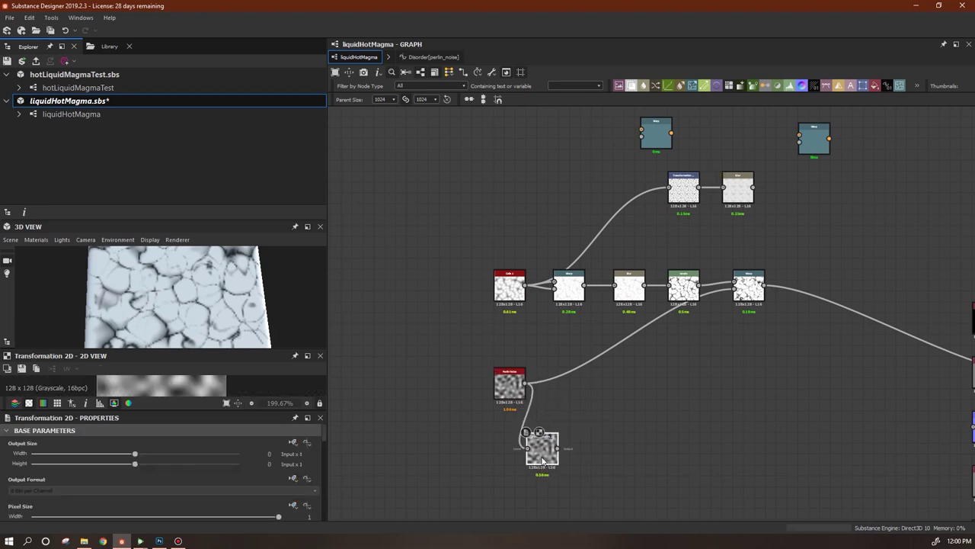
# Scale the Perlin Noise pattern down with the /2 stretch in its Transformation 2D node
pyautogui.click(692, 180)
pyautogui.click(684, 185)
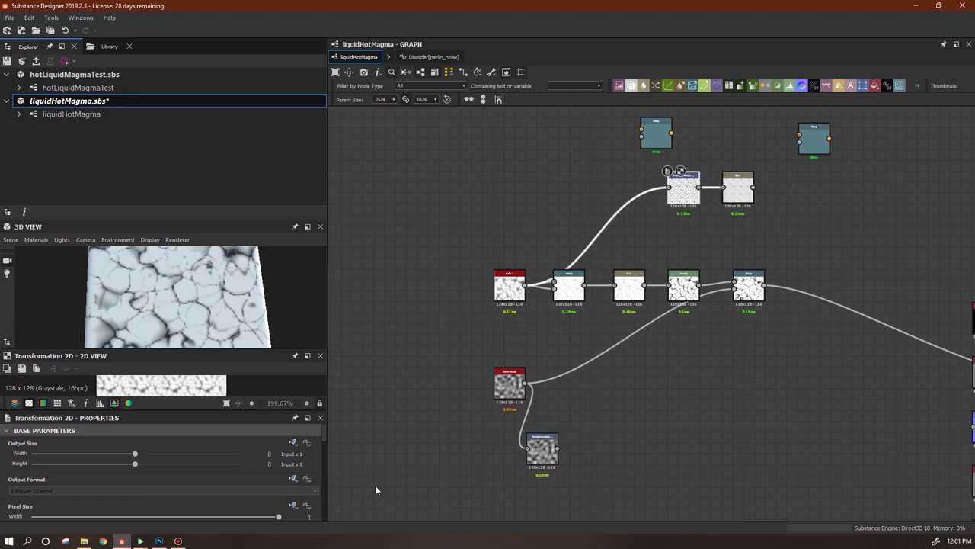
pyautogui.moveTo(324, 433); pyautogui.dragTo(326, 478)
pyautogui.doubleClick(545, 452)
pyautogui.click(304, 500)
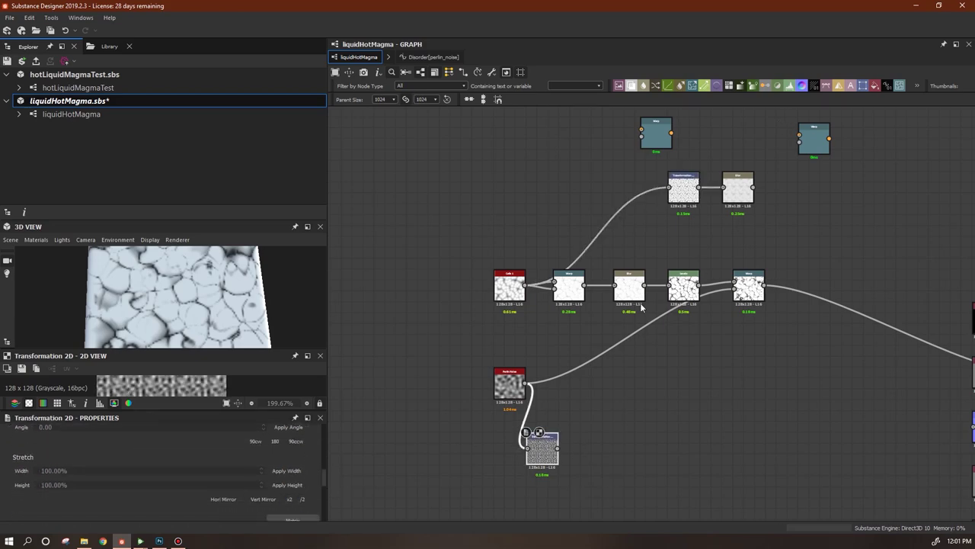
pyautogui.click(600, 449)
pyautogui.moveTo(544, 455); pyautogui.dragTo(538, 455)
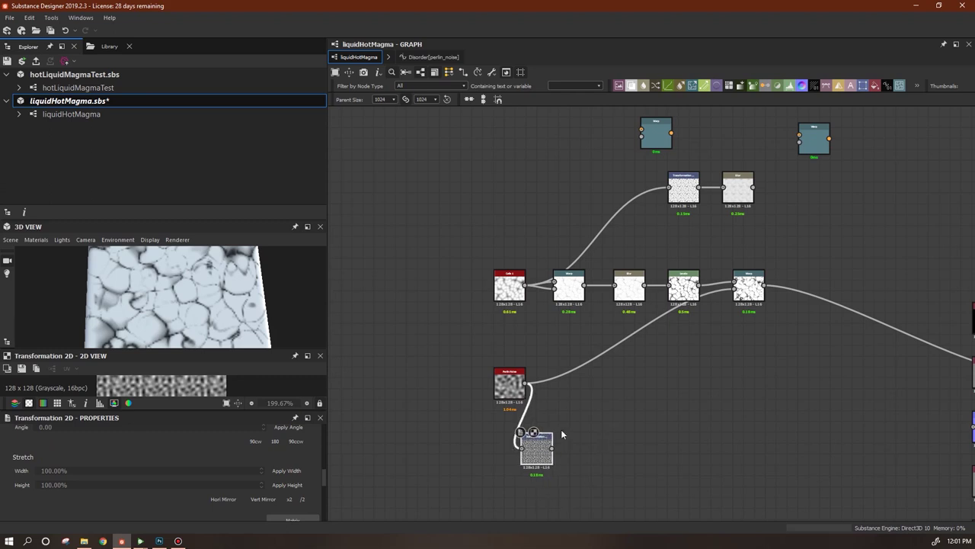
# Connect Cells 1 to the first unconnected Warp node's input and the transformed Perlin Noise to its gradient input
pyautogui.moveTo(654, 133); pyautogui.dragTo(616, 155)
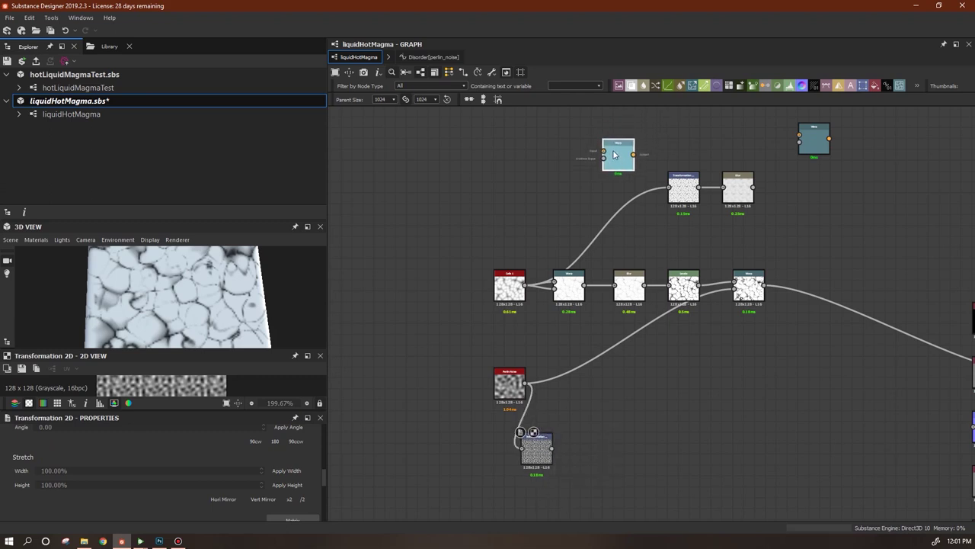
pyautogui.moveTo(534, 276); pyautogui.dragTo(518, 286)
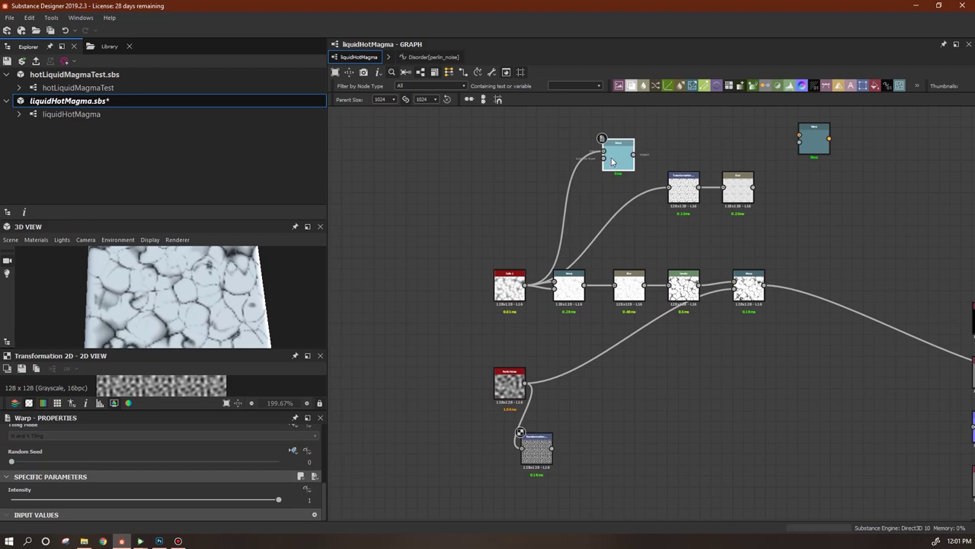
pyautogui.moveTo(604, 158); pyautogui.dragTo(544, 461)
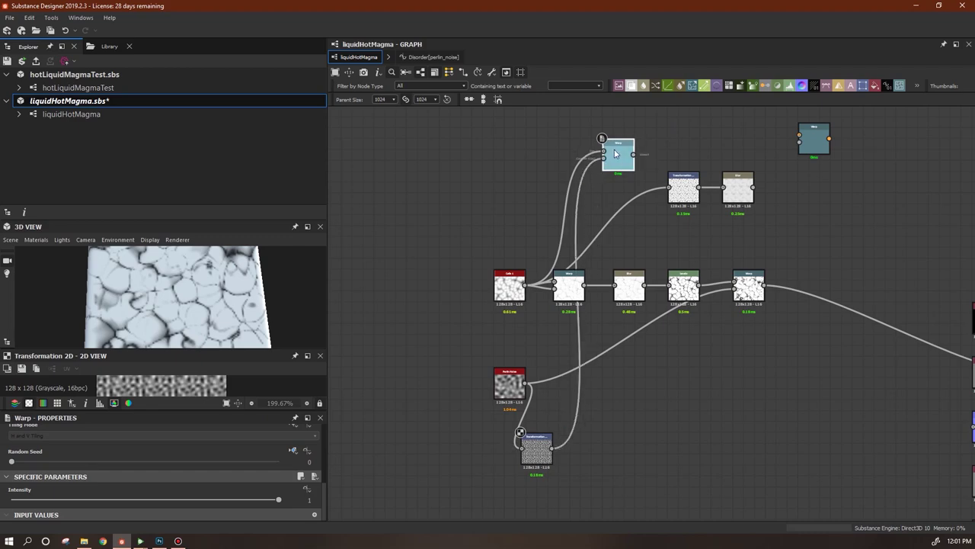
# Preview the newly connected Warp node in an enlarged 2D view and set its intensity to 0.15
pyautogui.doubleClick(616, 154)
pyautogui.moveTo(197, 350); pyautogui.dragTo(197, 278)
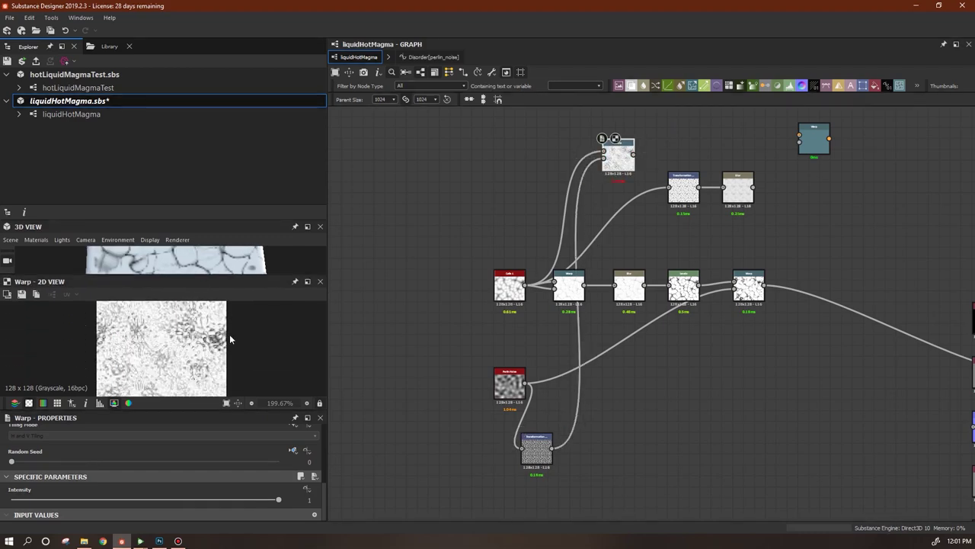
pyautogui.scroll(3, 229, 336)
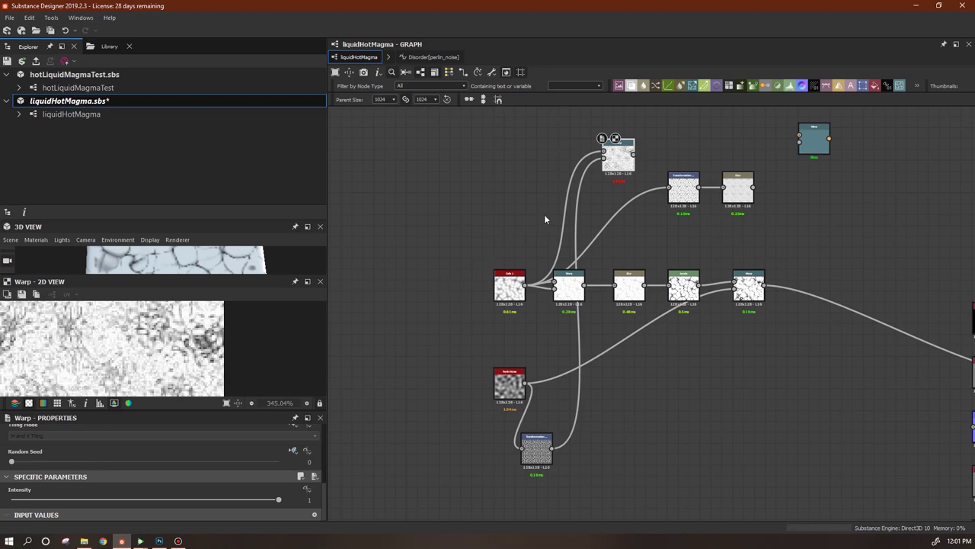
pyautogui.click(311, 499)
pyautogui.press('Return')
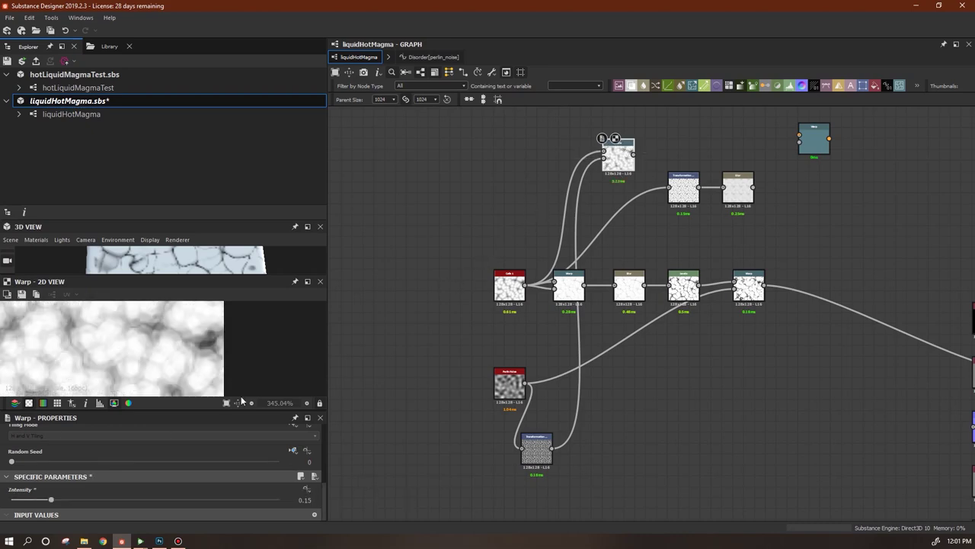
# Connect the warped Cells output to the remaining Warp node's input and the blurred Cells to its gradient input, grouping these nodes together
pyautogui.click(511, 288)
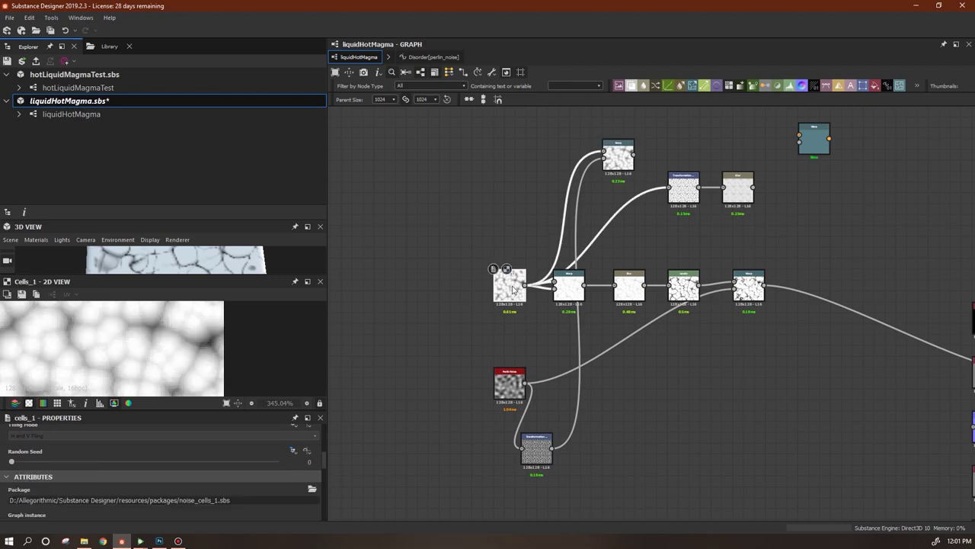
pyautogui.click(617, 160)
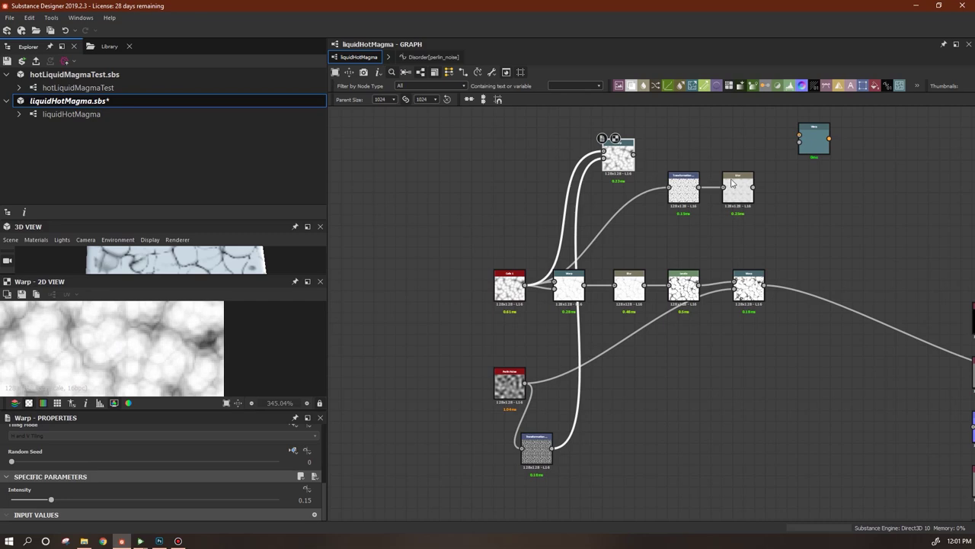
pyautogui.moveTo(795, 211); pyautogui.dragTo(767, 230, button='middle')
pyautogui.moveTo(748, 190); pyautogui.dragTo(596, 236)
pyautogui.moveTo(786, 156); pyautogui.dragTo(709, 176)
pyautogui.moveTo(608, 177); pyautogui.dragTo(719, 175)
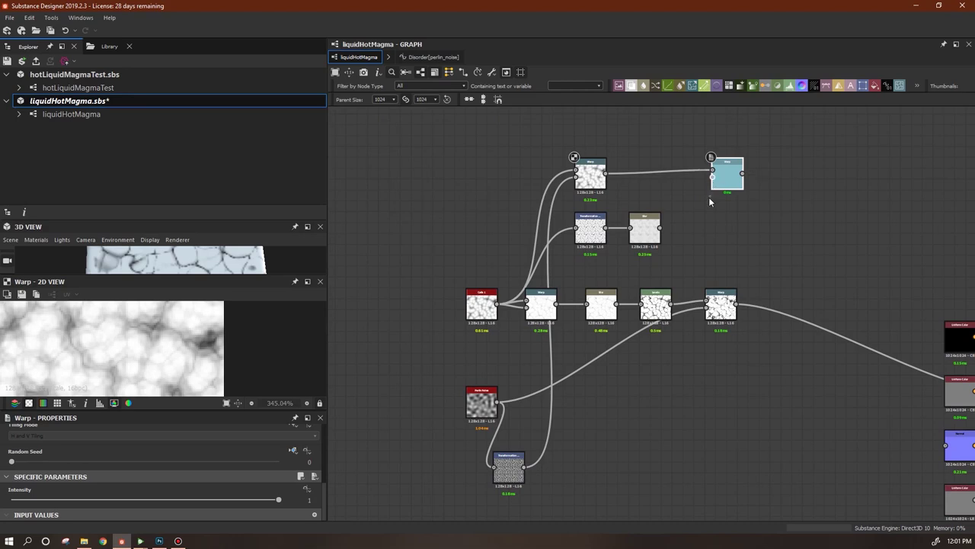
pyautogui.moveTo(688, 219); pyautogui.dragTo(660, 227)
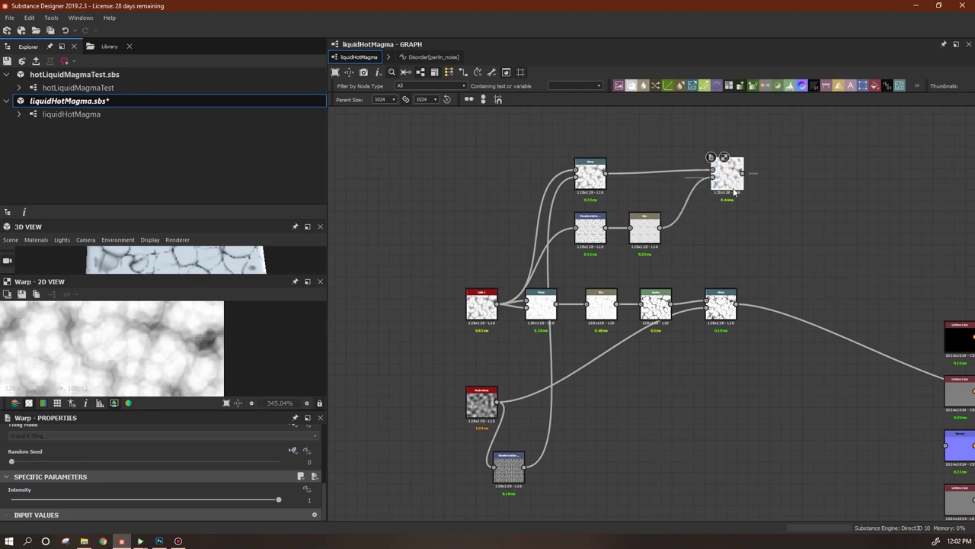
# Examine the newly connected Warp node's cell pattern in the 2D view at several magnifications
pyautogui.scroll(1, 135, 354)
pyautogui.scroll(-3, 135, 358)
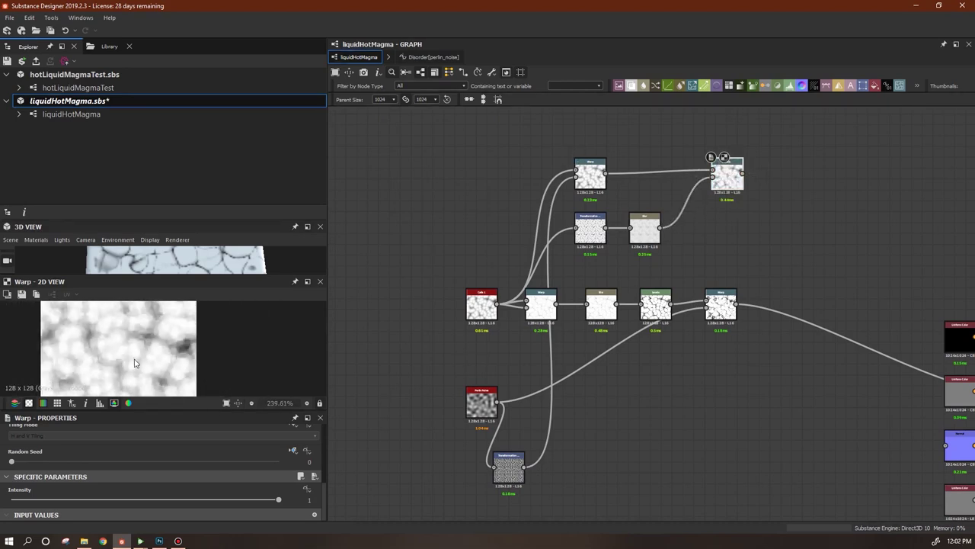
pyautogui.moveTo(112, 358); pyautogui.dragTo(135, 321, button='middle')
pyautogui.scroll(1, 151, 356)
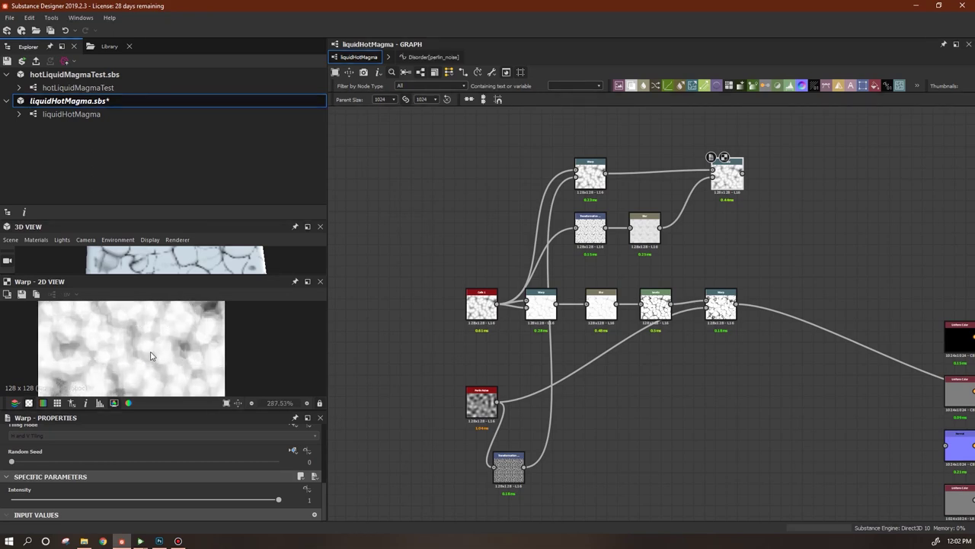
pyautogui.scroll(3, 151, 356)
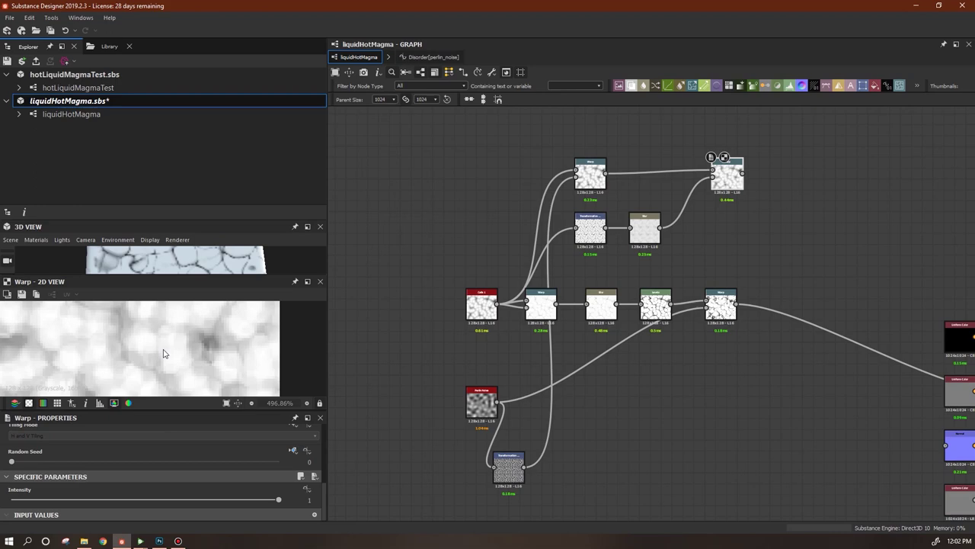
pyautogui.scroll(-1, 160, 344)
pyautogui.moveTo(189, 341); pyautogui.dragTo(199, 379, button='middle')
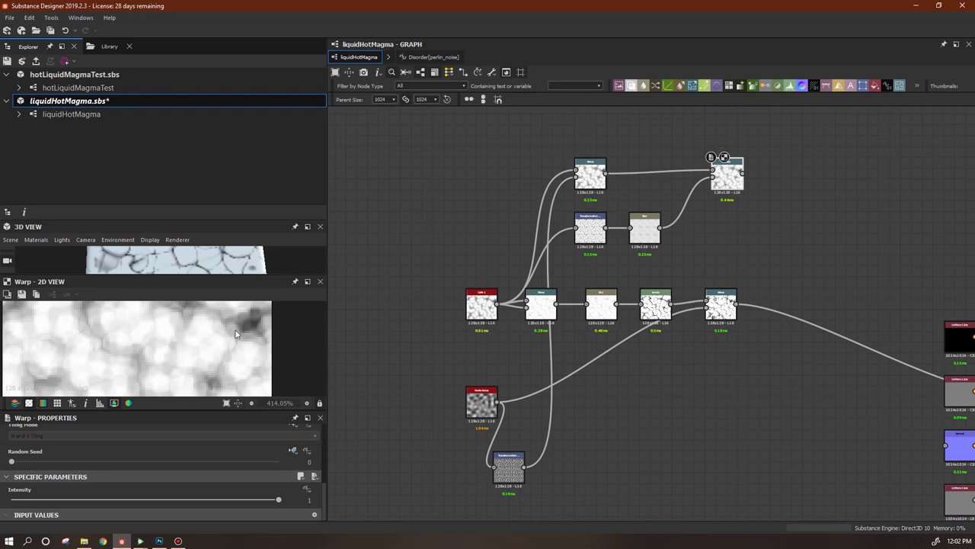
pyautogui.moveTo(227, 358); pyautogui.dragTo(191, 330, button='middle')
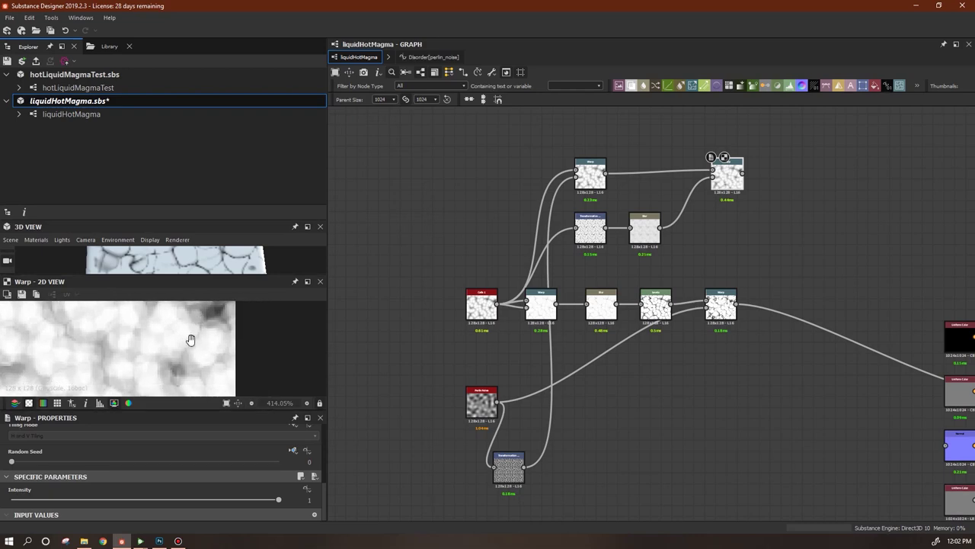
# Move the new Warp node closer to its inputs and preview the lower chain's final Warp in the 2D view
pyautogui.moveTo(729, 176); pyautogui.dragTo(701, 175)
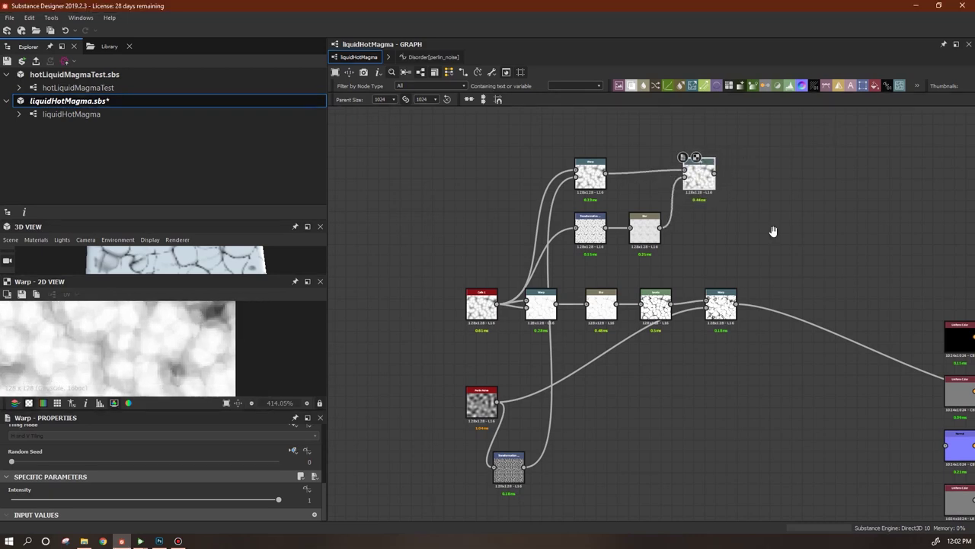
pyautogui.moveTo(772, 226); pyautogui.dragTo(666, 231, button='middle')
pyautogui.click(610, 311)
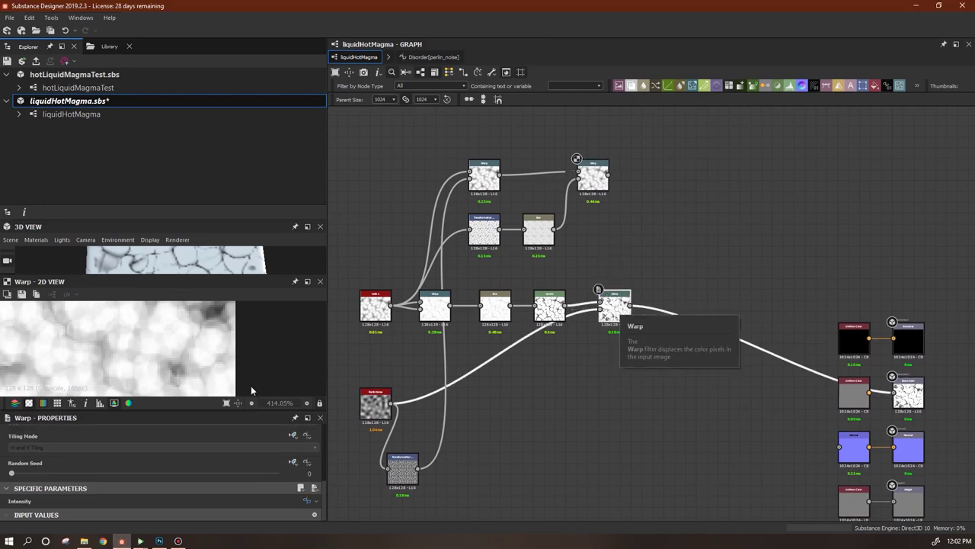
pyautogui.moveTo(658, 351); pyautogui.dragTo(598, 360, button='middle')
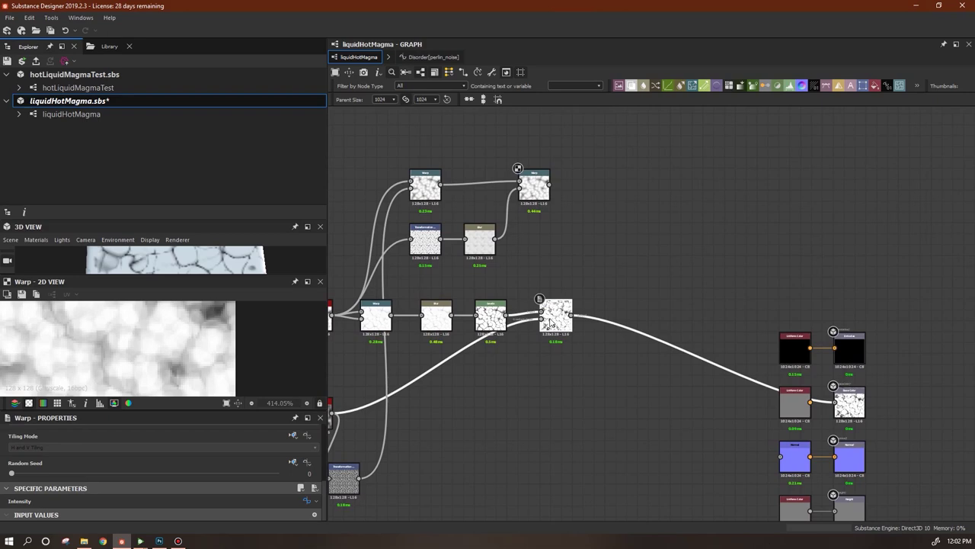
pyautogui.scroll(-5, 169, 329)
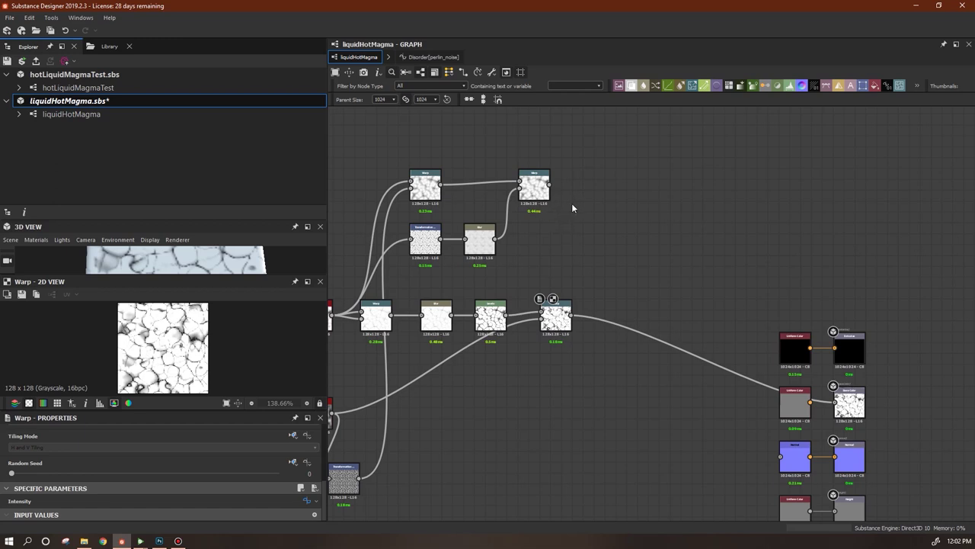
# Add a Blend and a Levels node, routing the lower chain's final Warp through Levels into the Blend foreground
pyautogui.moveTo(632, 390); pyautogui.dragTo(618, 422, button='middle')
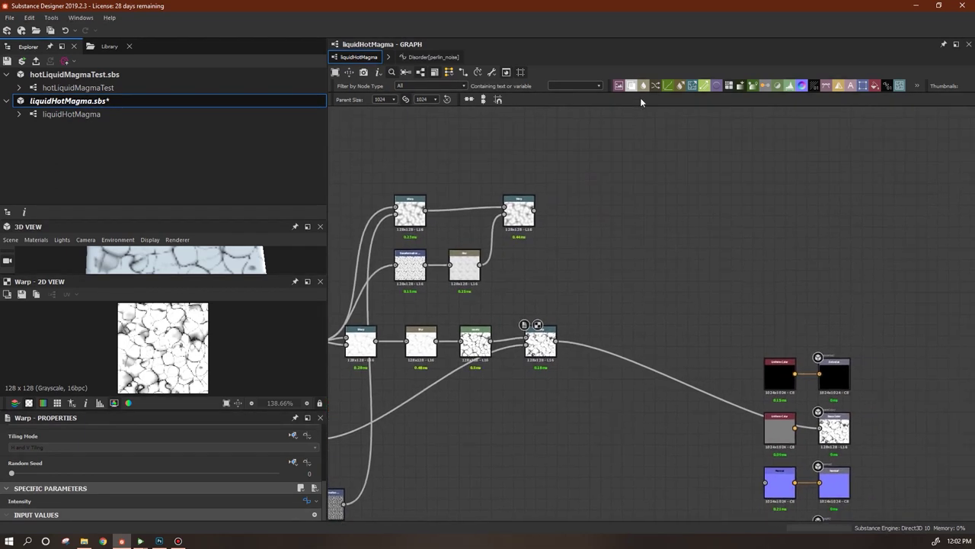
pyautogui.moveTo(631, 93); pyautogui.dragTo(748, 243)
pyautogui.moveTo(795, 89); pyautogui.dragTo(637, 237)
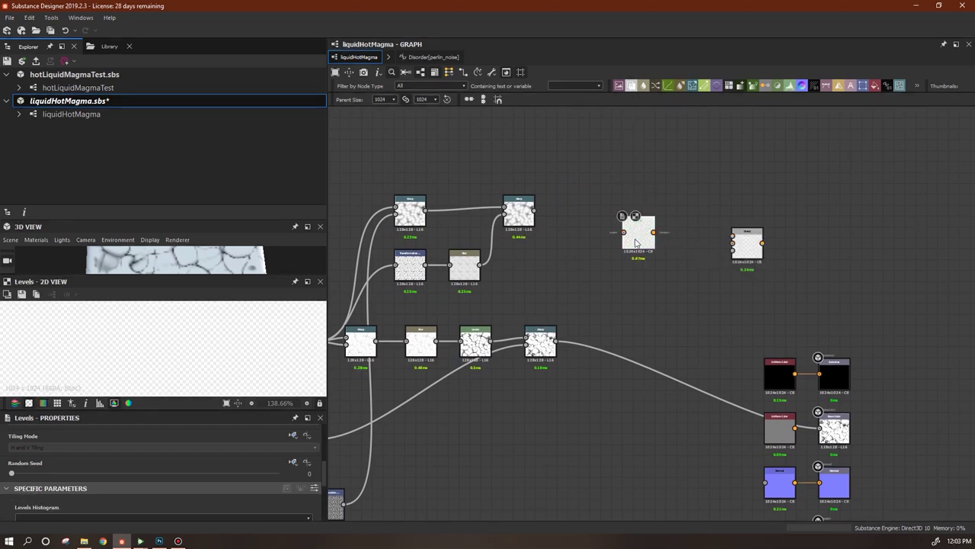
pyautogui.moveTo(557, 341); pyautogui.dragTo(733, 242)
pyautogui.moveTo(640, 228); pyautogui.dragTo(662, 217)
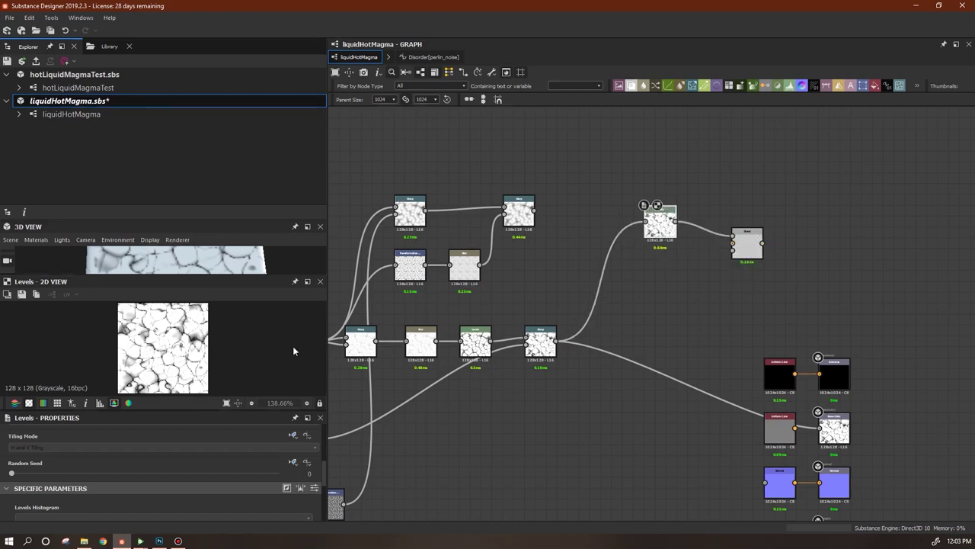
# Preview the Blend node in the 2D view and align it beside the Levels node
pyautogui.scroll(4, 199, 347)
pyautogui.click(736, 238)
pyautogui.click(736, 240)
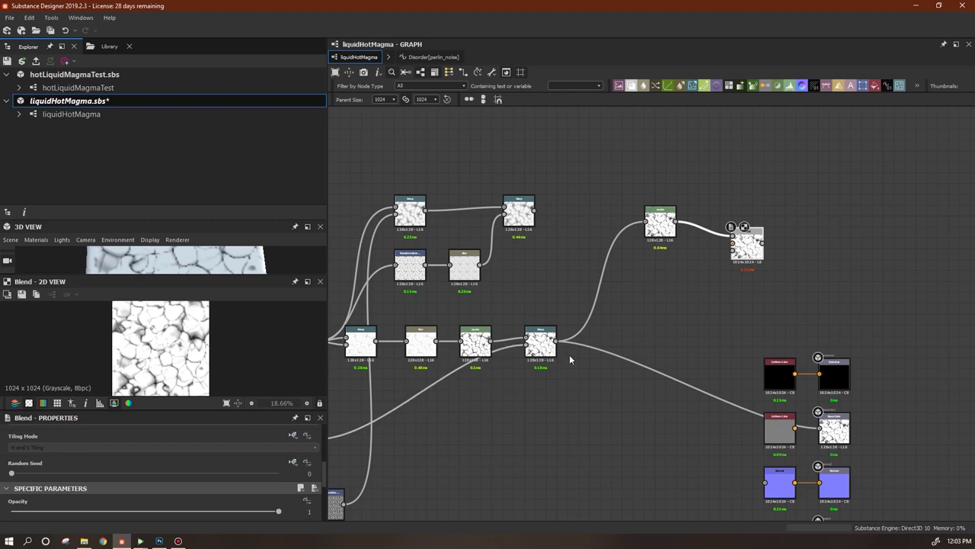
pyautogui.moveTo(745, 246)
pyautogui.mouseDown()
pyautogui.moveTo(756, 235)
pyautogui.moveTo(750, 241)
pyautogui.mouseUp()
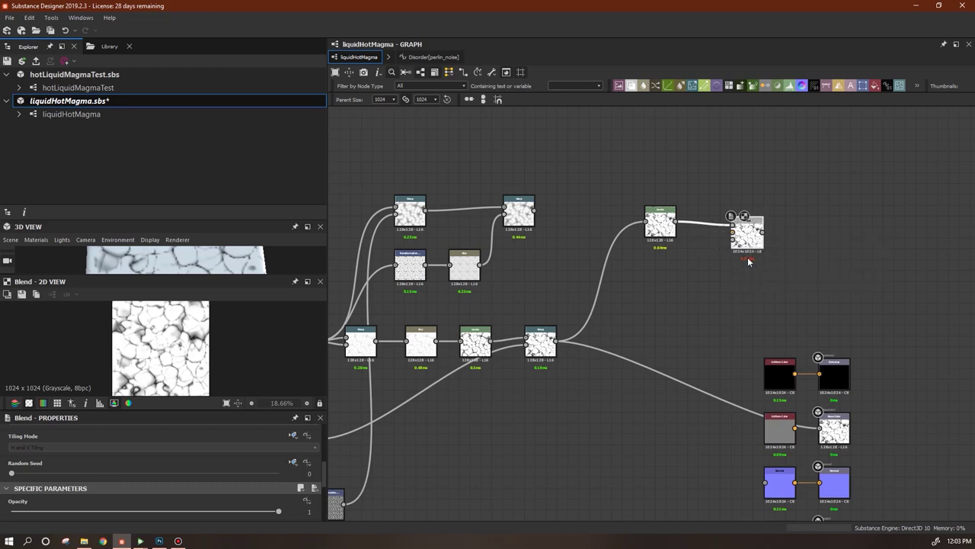
pyautogui.scroll(5, 157, 339)
pyautogui.scroll(-4, 183, 344)
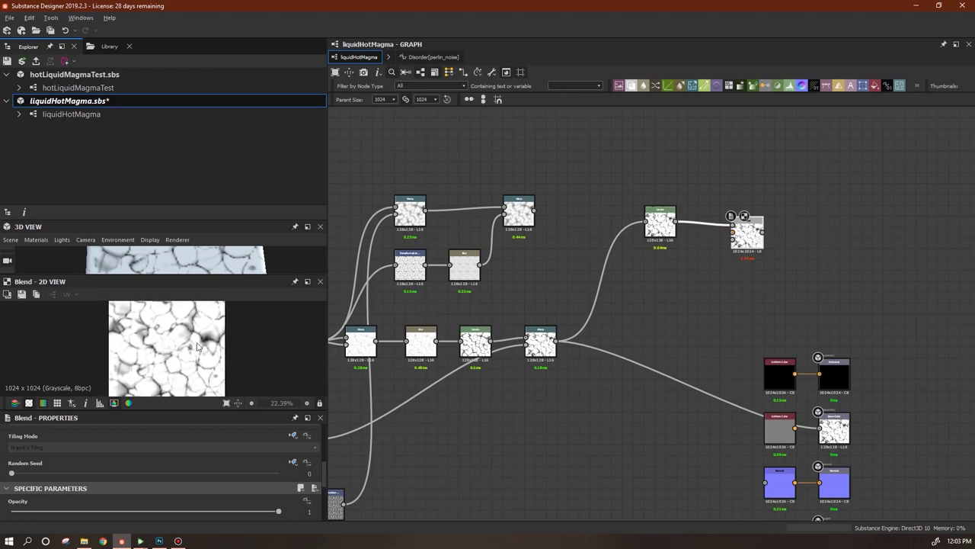
# Increase the contrast in the Levels node before the Blend by raising its black point and lowering its white point
pyautogui.click(665, 227)
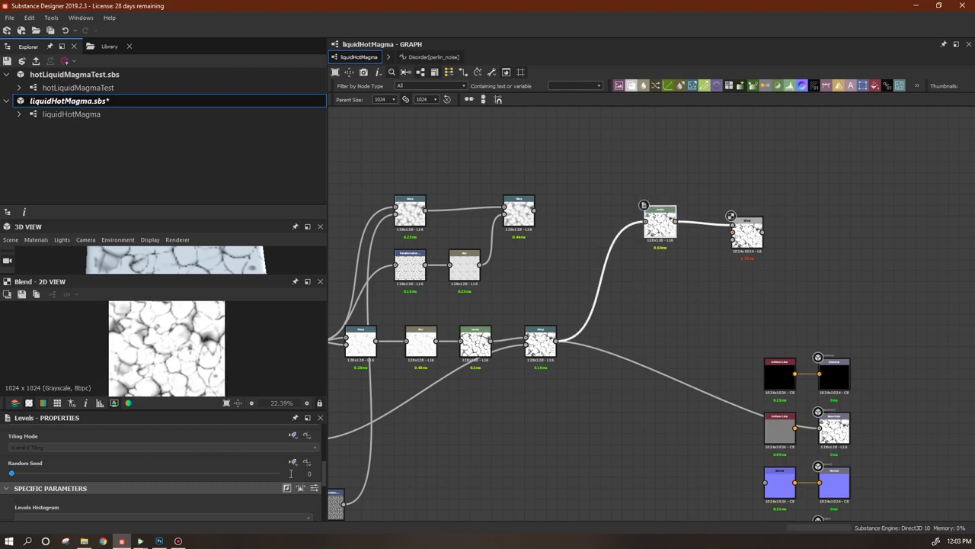
pyautogui.scroll(-3, 323, 499)
pyautogui.scroll(-2, 324, 503)
pyautogui.scroll(-2, 326, 502)
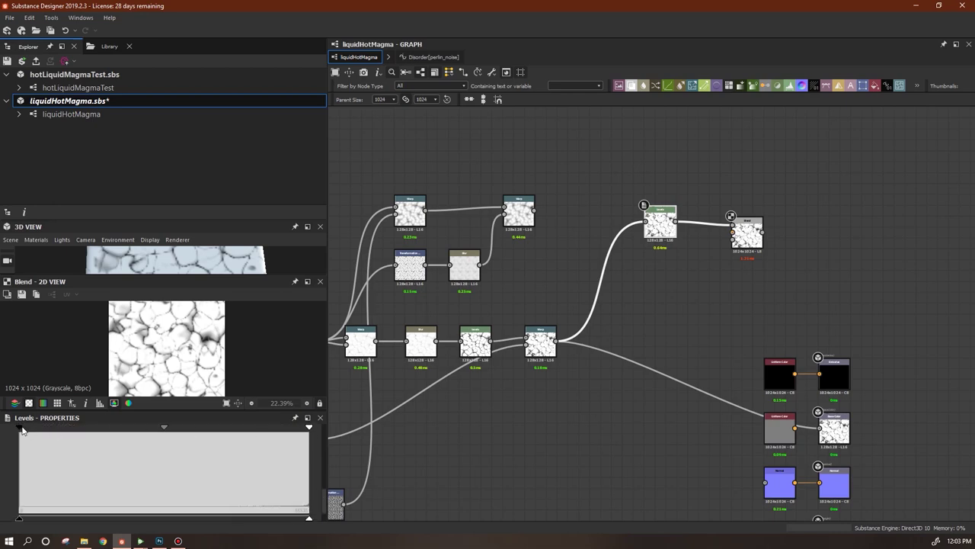
pyautogui.moveTo(19, 429); pyautogui.dragTo(61, 434)
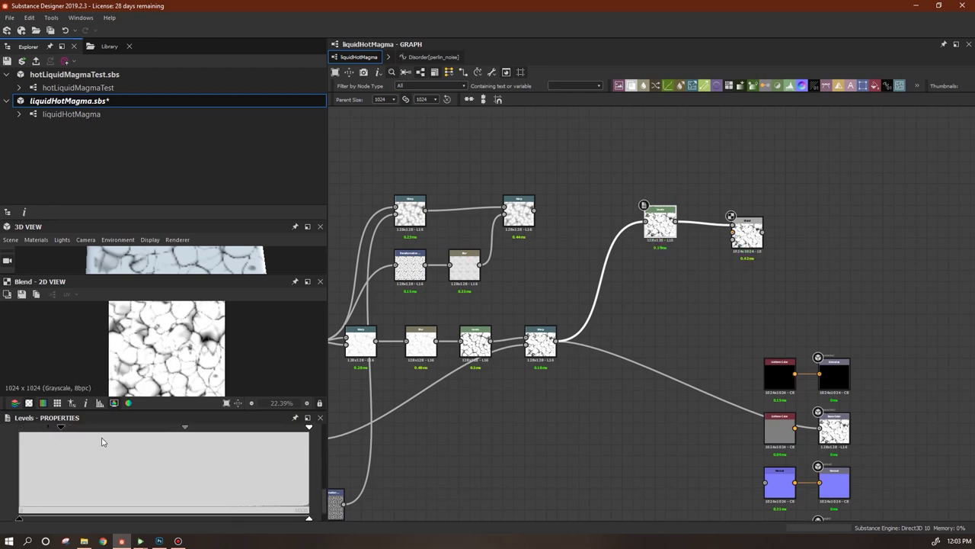
pyautogui.moveTo(312, 430); pyautogui.dragTo(298, 432)
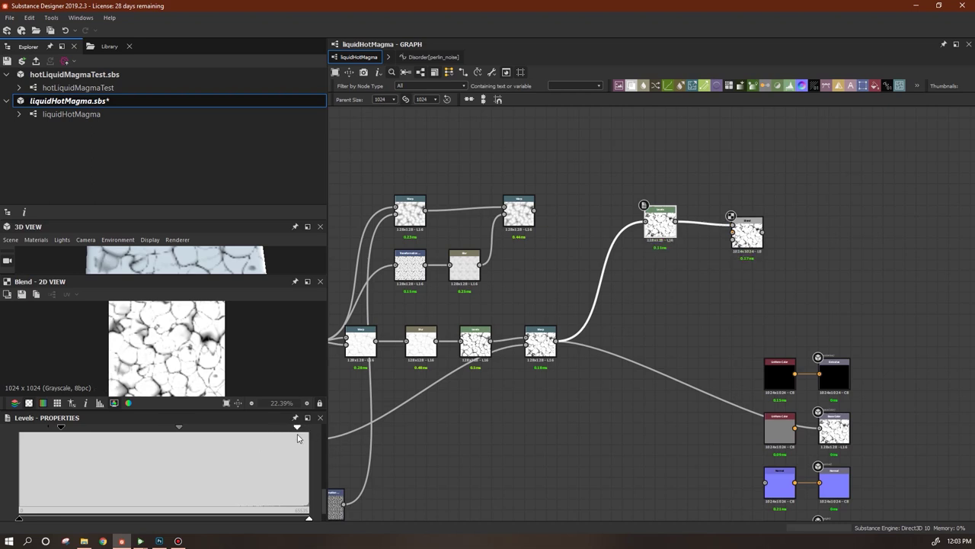
pyautogui.moveTo(61, 435); pyautogui.dragTo(142, 445)
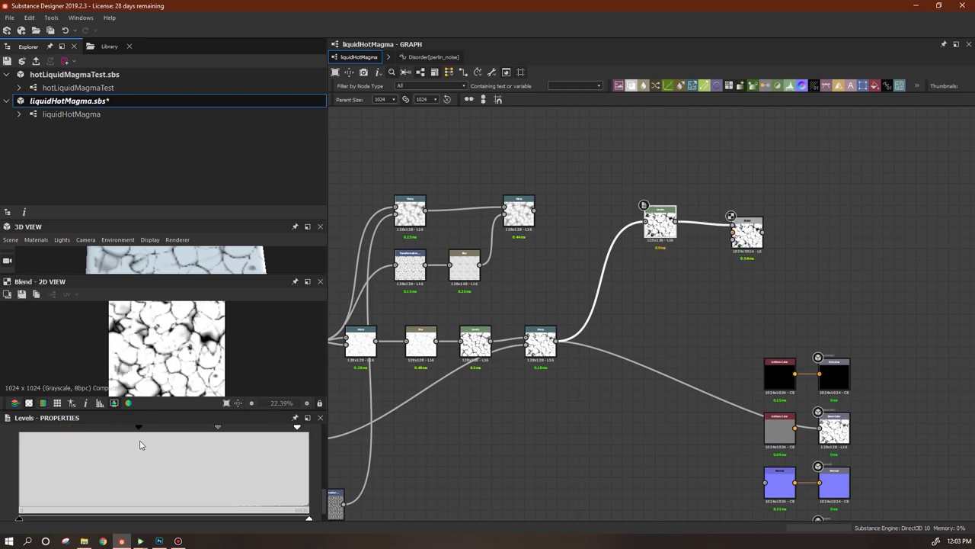
pyautogui.moveTo(298, 431)
pyautogui.mouseDown()
pyautogui.moveTo(275, 438)
pyautogui.moveTo(284, 439)
pyautogui.mouseUp()
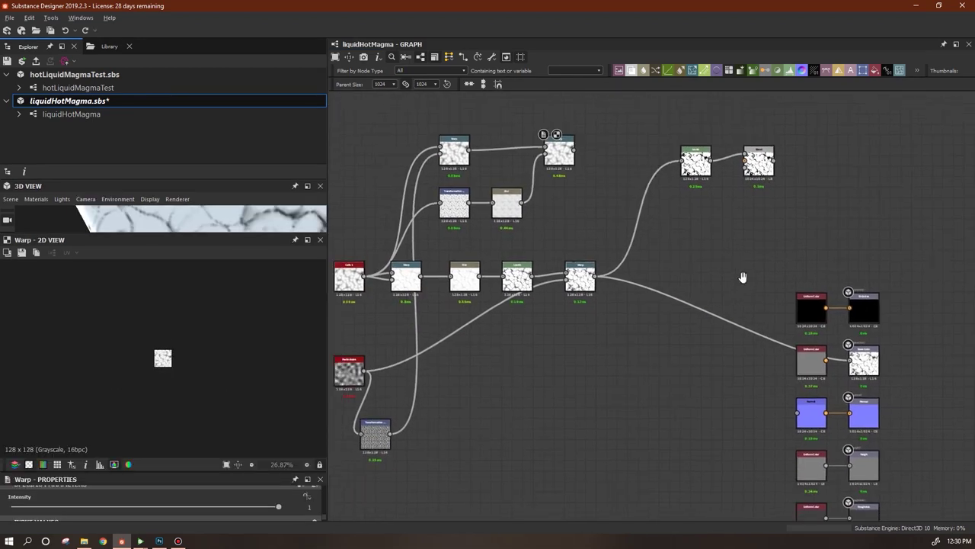
# Connect the upper chain's final Warp output to the Blend node's background input
pyautogui.moveTo(743, 276); pyautogui.dragTo(740, 257, button='middle')
pyautogui.moveTo(572, 164); pyautogui.dragTo(743, 168)
pyautogui.click(755, 173)
# Set the Blend node's blending mode to Min (Darken) and check the combined pattern in the 2D view
pyautogui.moveTo(215, 473); pyautogui.dragTo(215, 341)
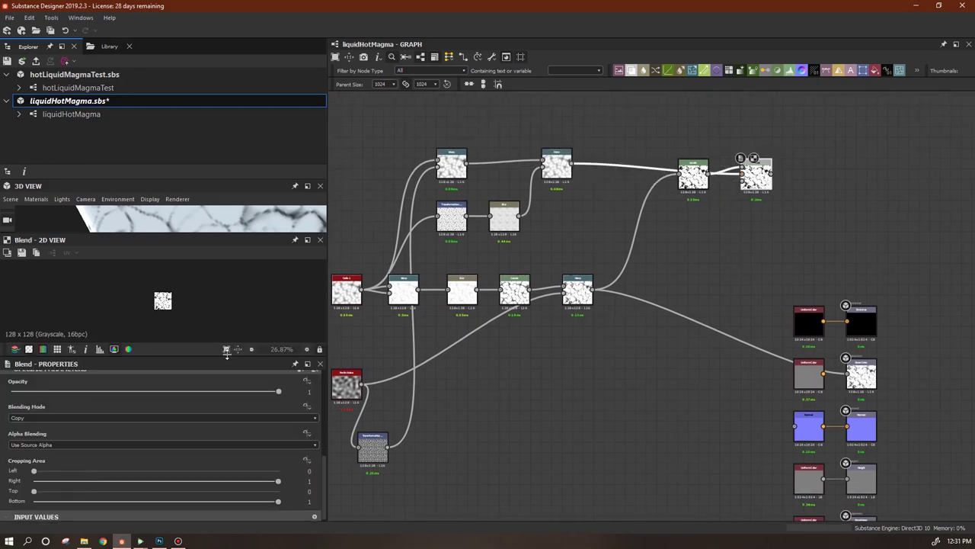
pyautogui.click(163, 415)
pyautogui.click(114, 476)
pyautogui.scroll(3, 766, 240)
pyautogui.scroll(-5, 785, 247)
pyautogui.scroll(2, 792, 249)
# Rearrange the Levels and Blend nodes so Levels sits above the incoming Warp connection
pyautogui.moveTo(793, 249); pyautogui.dragTo(804, 256, button='middle')
pyautogui.moveTo(732, 198); pyautogui.dragTo(700, 168)
pyautogui.moveTo(795, 202); pyautogui.dragTo(774, 208)
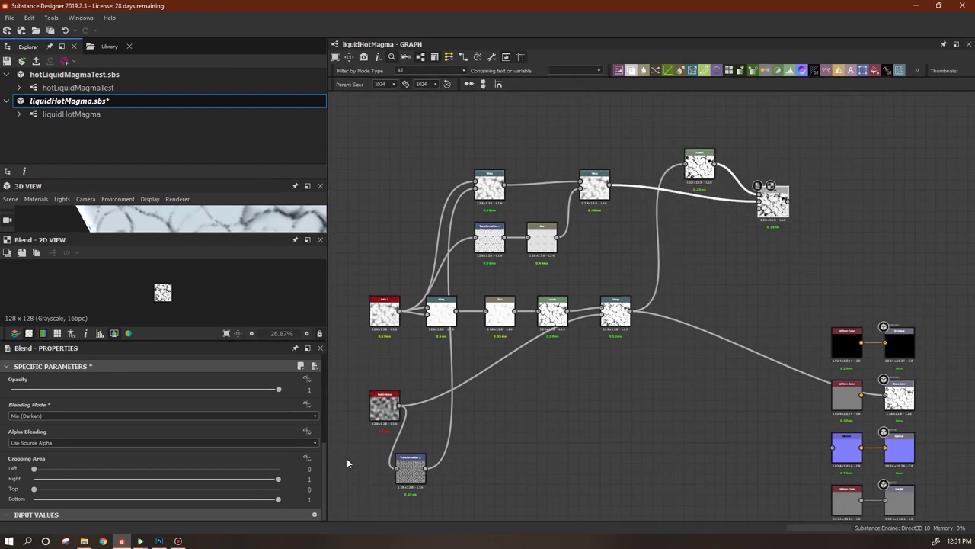
# Set the Blend node's output size relative to parent and inspect the result in an enlarged 2D view
pyautogui.moveTo(324, 480); pyautogui.dragTo(339, 378)
pyautogui.click(293, 373)
pyautogui.click(320, 410)
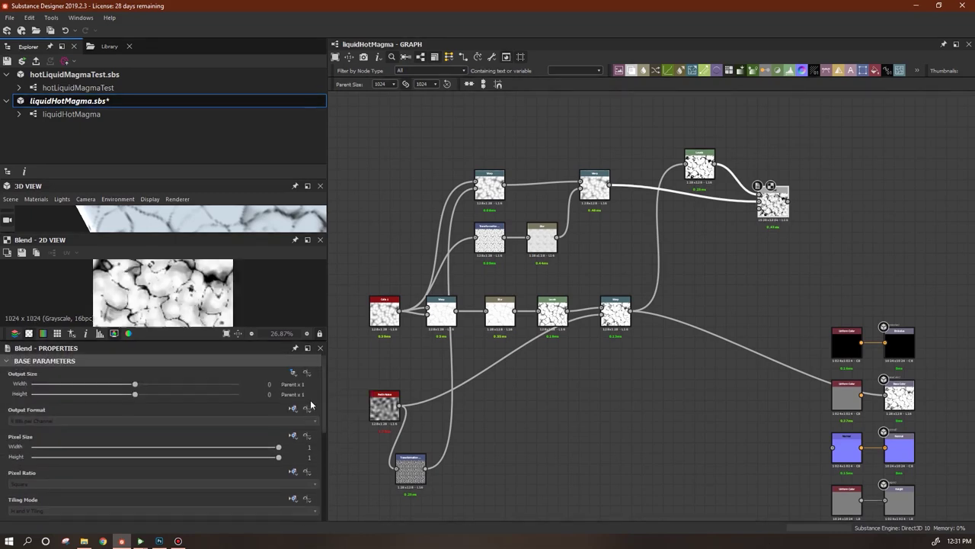
pyautogui.moveTo(158, 342); pyautogui.dragTo(171, 446)
pyautogui.moveTo(732, 281); pyautogui.dragTo(681, 275, button='middle')
pyautogui.scroll(3, 187, 341)
pyautogui.scroll(-2, 190, 335)
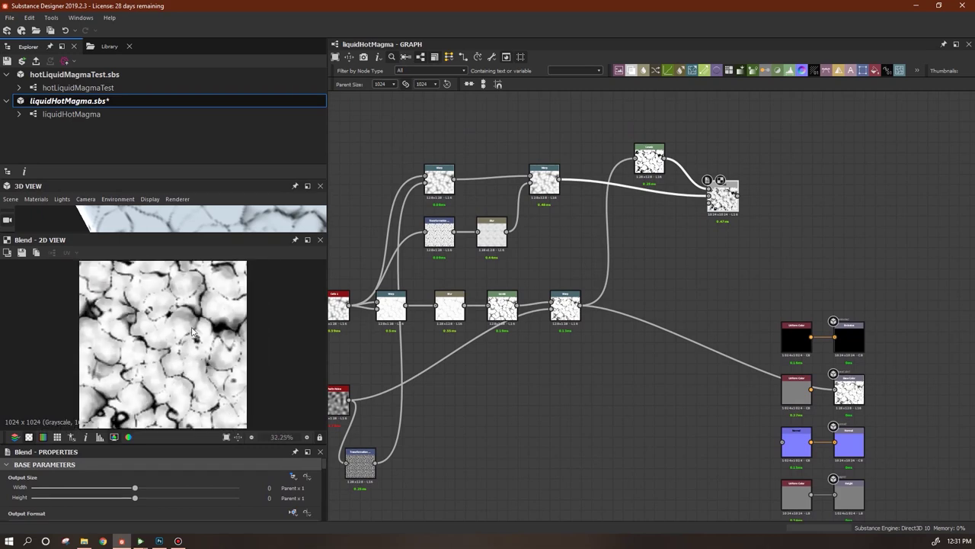
# Insert a second Levels node between the upper chain's final Warp and the Blend background, placed below the first Levels
pyautogui.moveTo(499, 377); pyautogui.dragTo(551, 390, button='middle')
pyautogui.click(692, 177)
pyautogui.click(599, 199)
pyautogui.moveTo(600, 204); pyautogui.dragTo(600, 193)
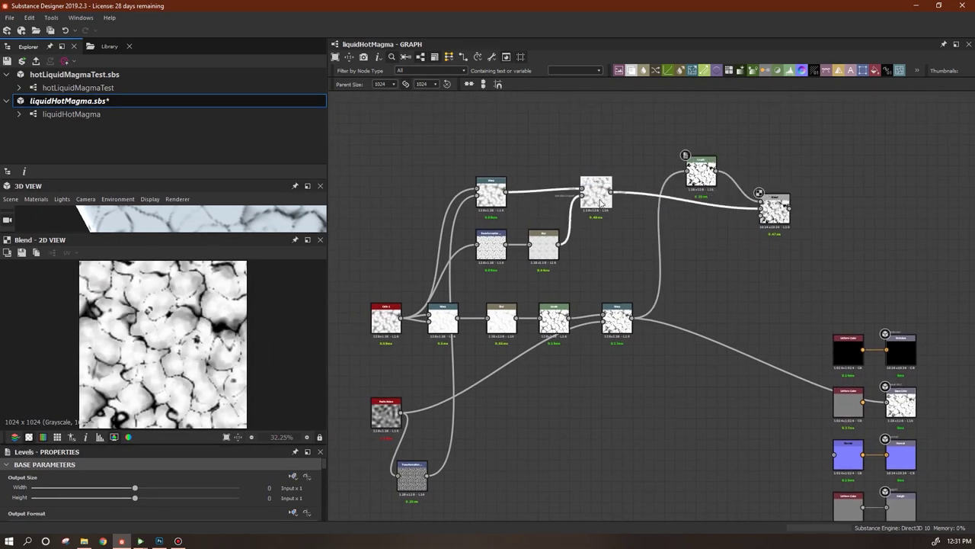
pyautogui.click(723, 208)
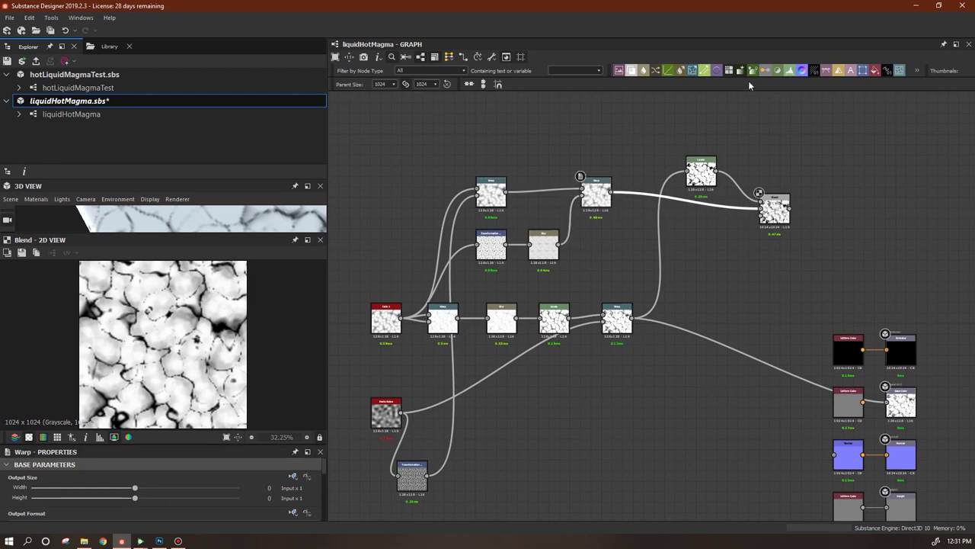
pyautogui.click(789, 70)
pyautogui.moveTo(687, 204); pyautogui.dragTo(698, 227)
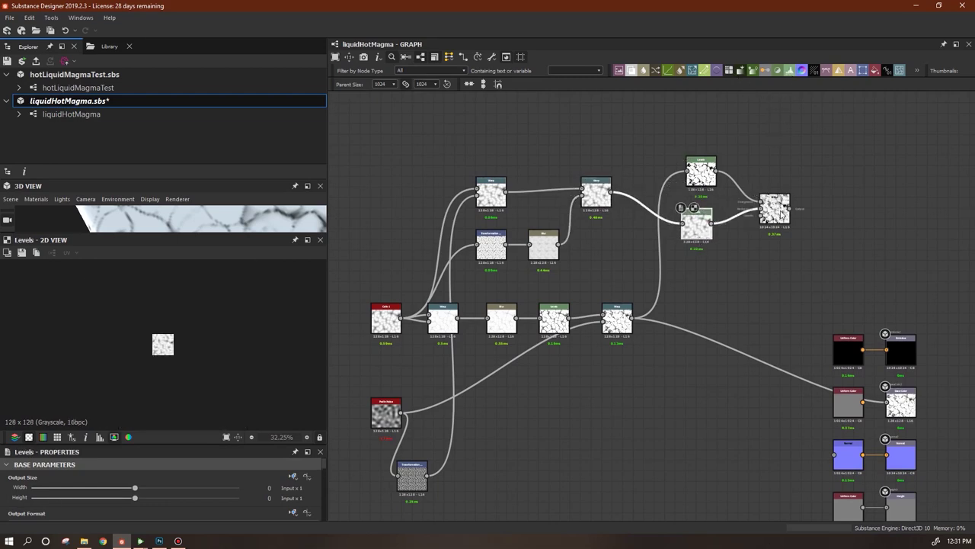
# Raise the second Levels node's black point and adjust its midtones while previewing the Blend node in the 2D view
pyautogui.doubleClick(774, 210)
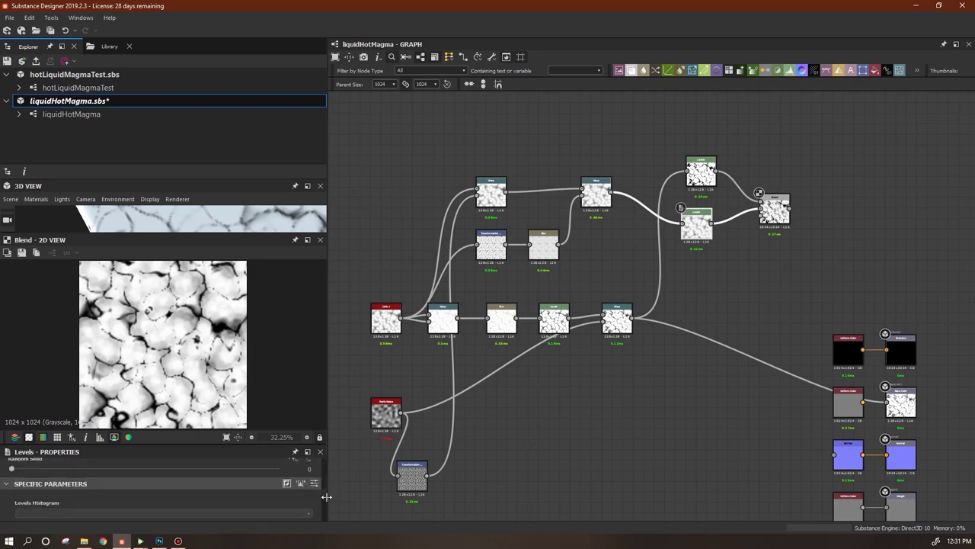
pyautogui.moveTo(29, 478); pyautogui.dragTo(86, 482)
pyautogui.moveTo(189, 479); pyautogui.dragTo(194, 481)
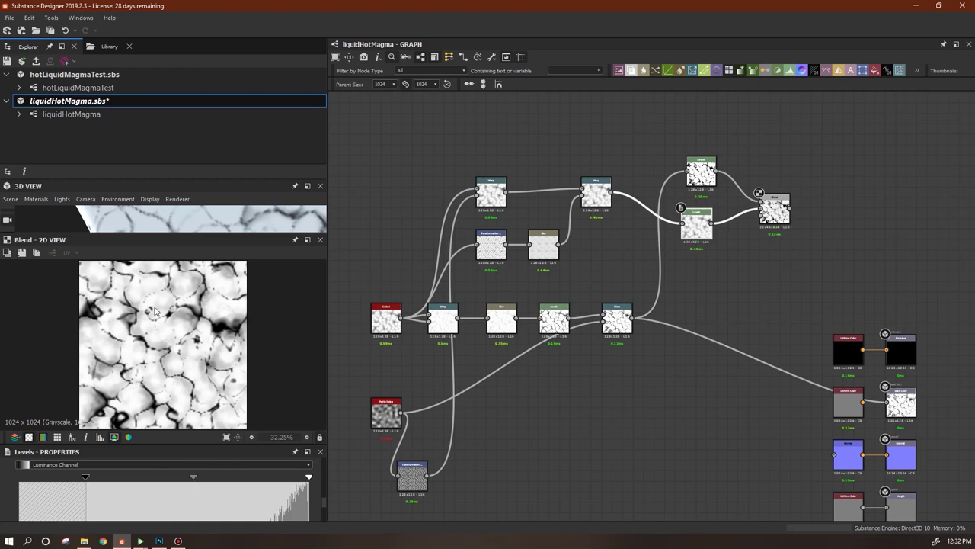
pyautogui.scroll(-2, 172, 337)
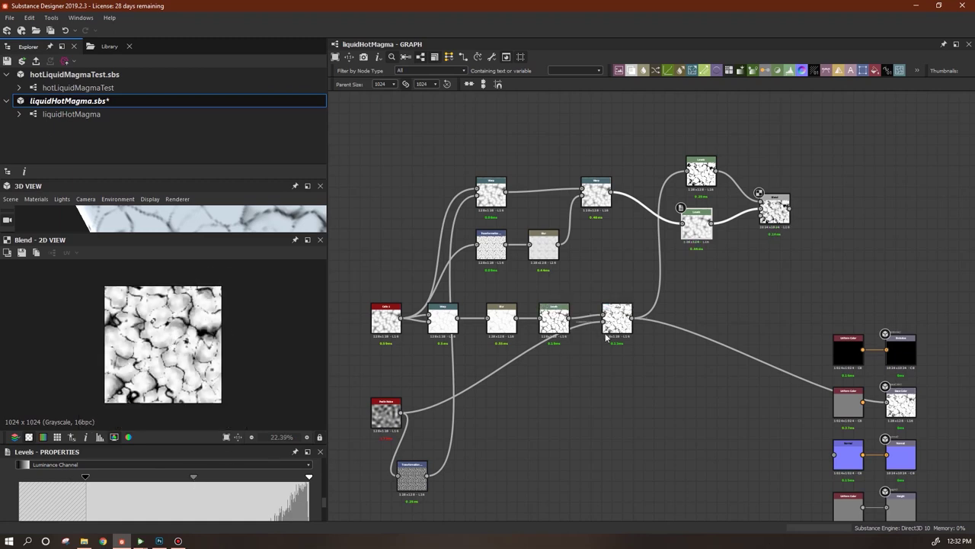
# Move the node network away from the outputs to free space and add a Gradient Map fed by the final Blend node
pyautogui.moveTo(774, 309); pyautogui.dragTo(805, 359, button='middle')
pyautogui.scroll(-2, 805, 358)
pyautogui.moveTo(440, 178); pyautogui.dragTo(820, 513)
pyautogui.moveTo(802, 294); pyautogui.dragTo(591, 283)
pyautogui.moveTo(692, 324); pyautogui.dragTo(784, 273, button='middle')
pyautogui.click(809, 240)
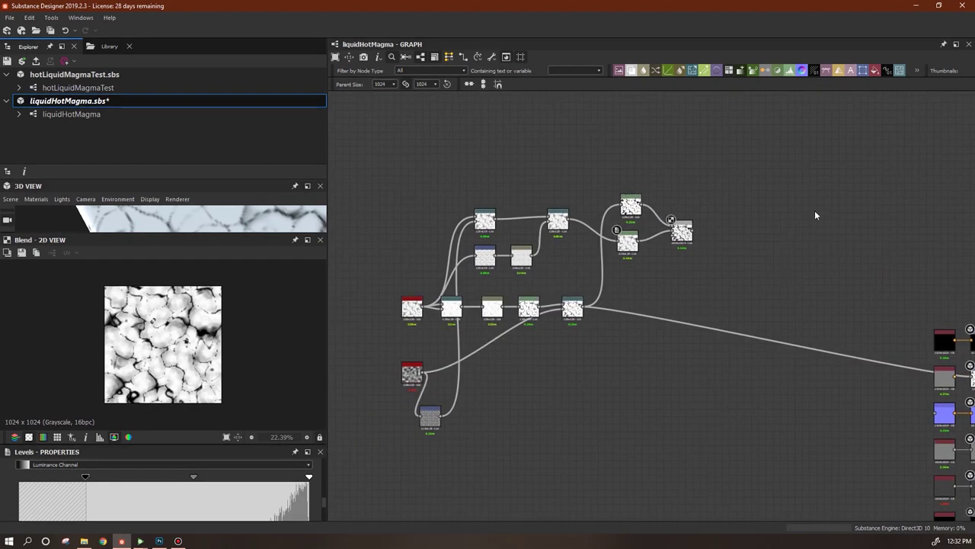
pyautogui.moveTo(776, 223); pyautogui.dragTo(765, 230)
pyautogui.moveTo(694, 230); pyautogui.dragTo(755, 233)
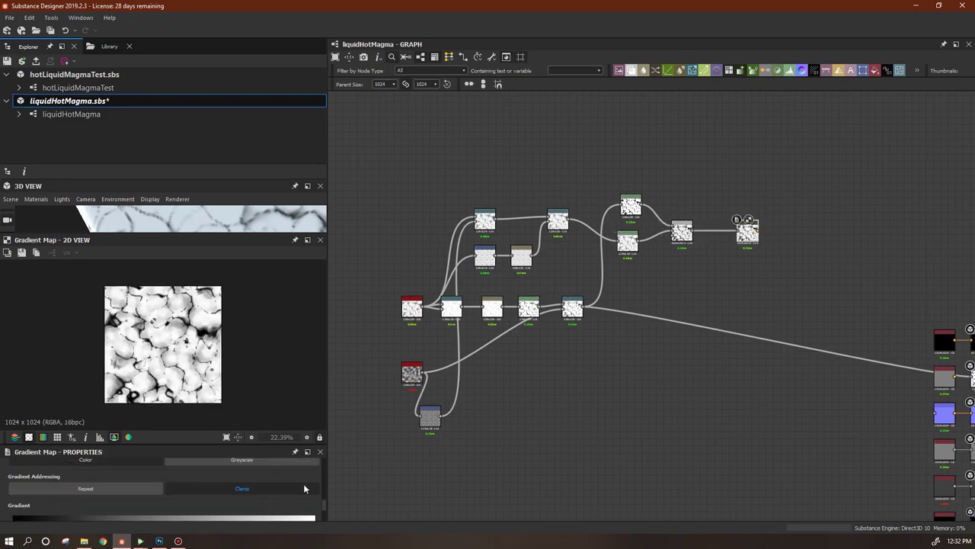
# Set the Gradient Map's starting colour key to yellow-orange #ffb400
pyautogui.scroll(-3, 327, 502)
pyautogui.click(305, 508)
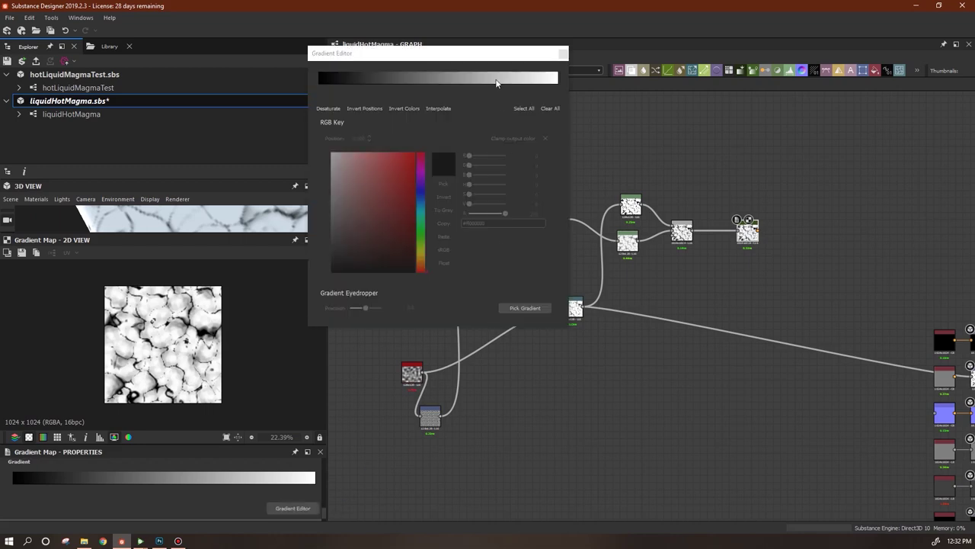
pyautogui.click(400, 56)
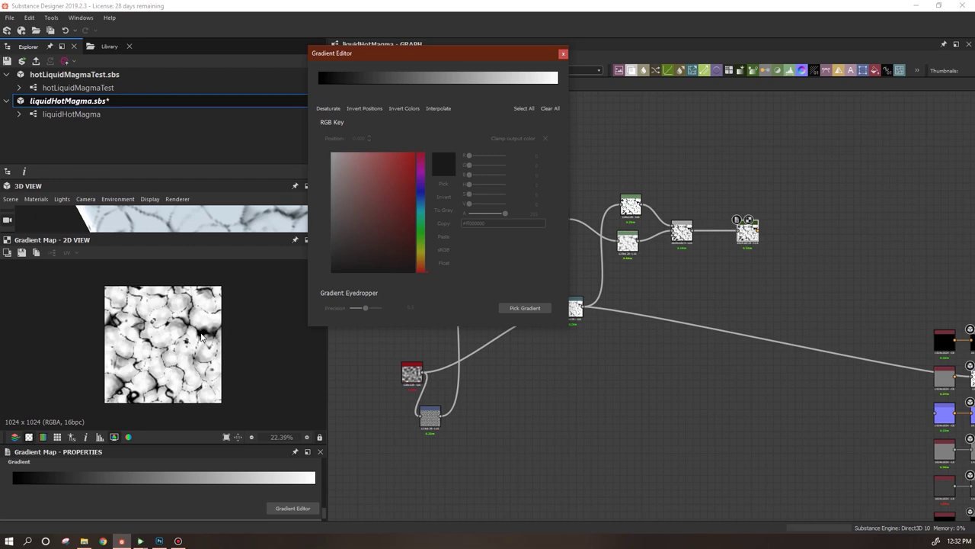
pyautogui.click(320, 86)
pyautogui.click(425, 256)
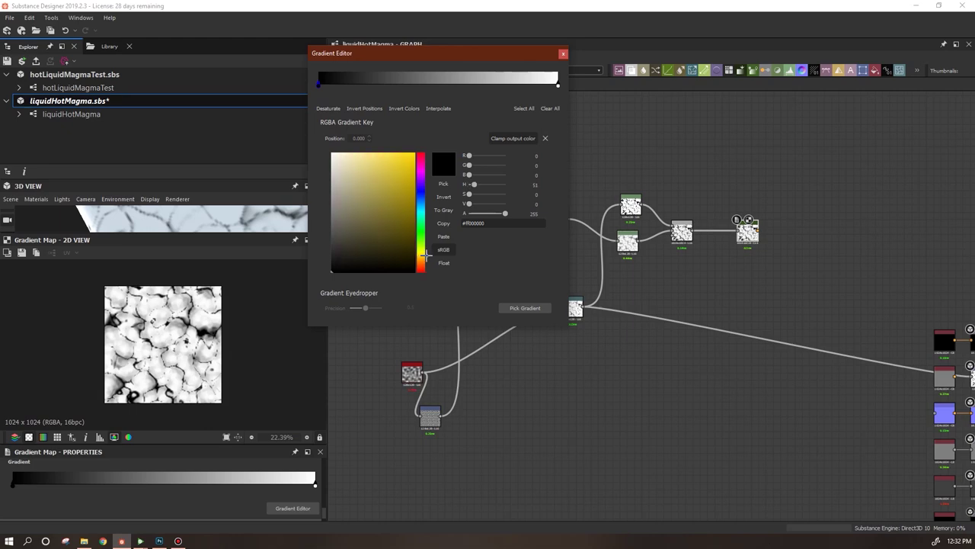
pyautogui.moveTo(409, 188); pyautogui.dragTo(427, 147)
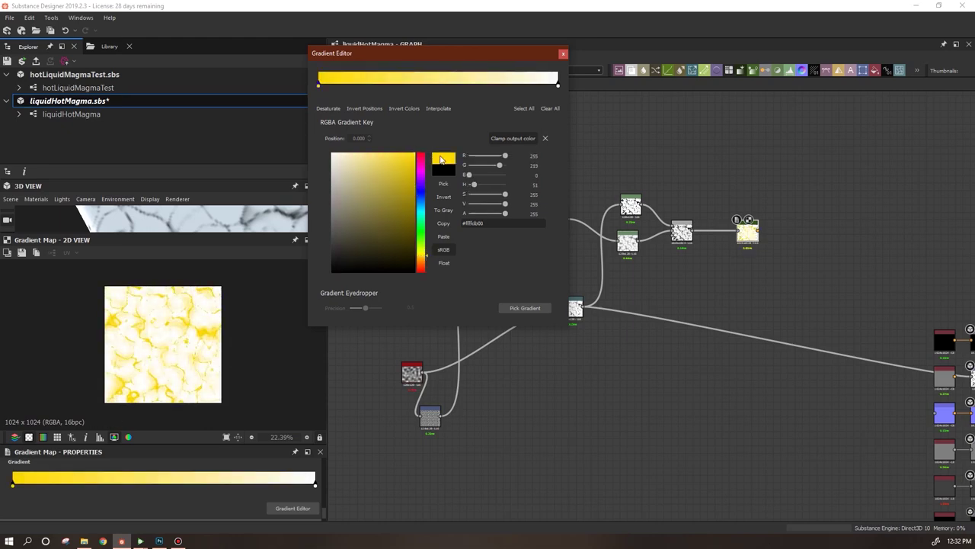
pyautogui.moveTo(426, 255); pyautogui.dragTo(429, 259)
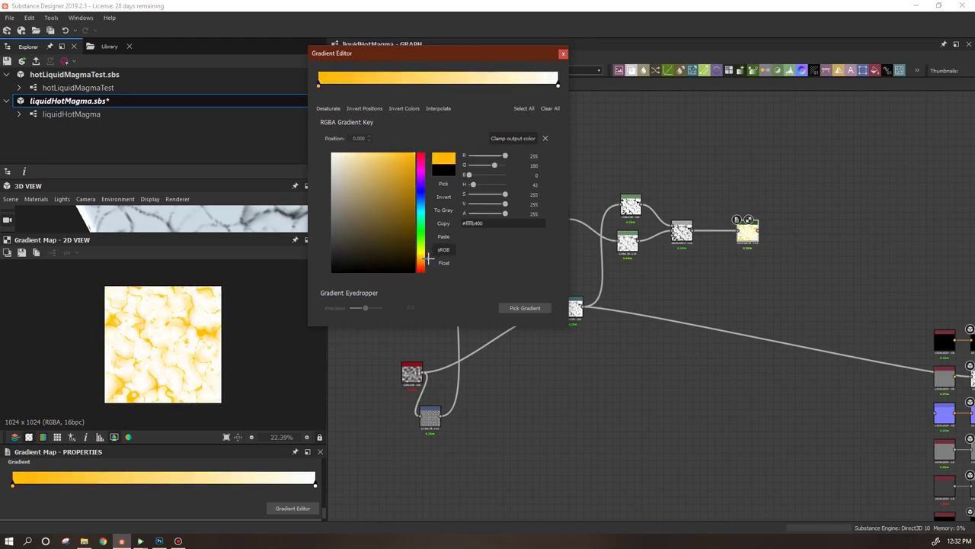
# Set the Gradient Map's end colour key to red #e40016 and close the gradient editor
pyautogui.click(558, 85)
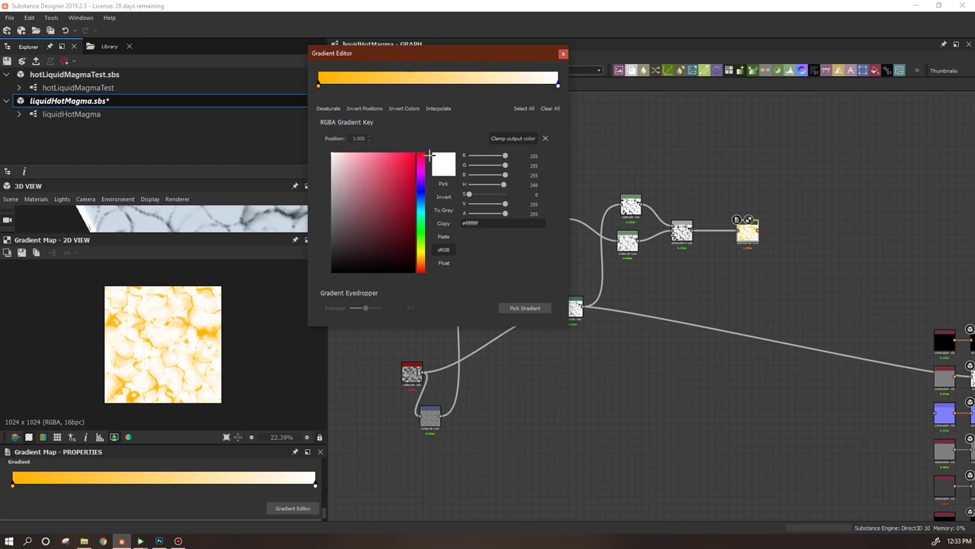
pyautogui.click(418, 157)
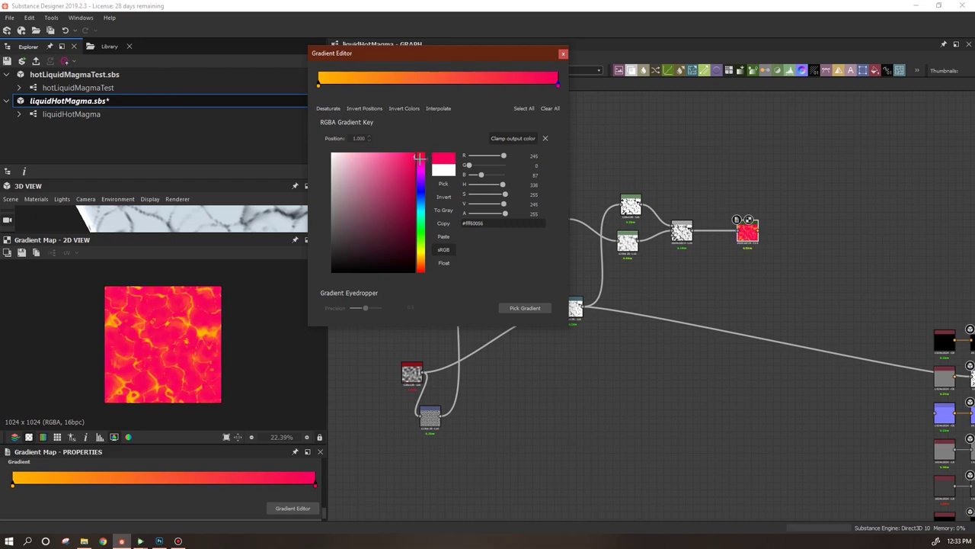
pyautogui.moveTo(413, 157)
pyautogui.mouseDown()
pyautogui.moveTo(418, 170)
pyautogui.moveTo(426, 163)
pyautogui.mouseUp()
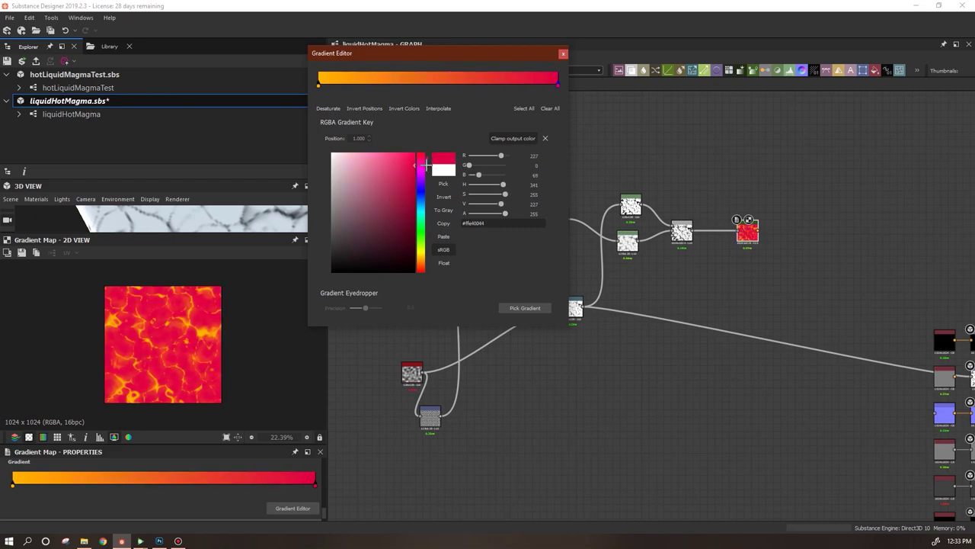
pyautogui.scroll(3, 180, 352)
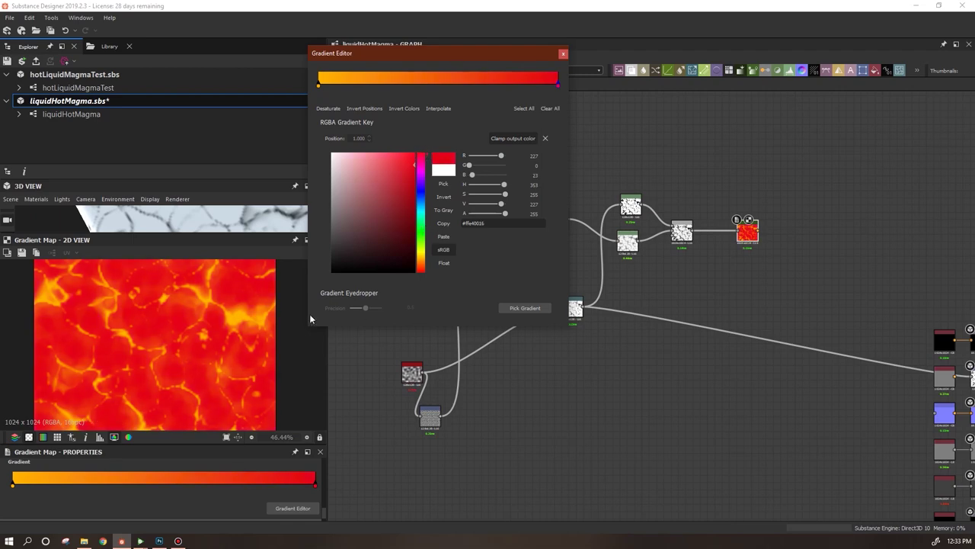
pyautogui.moveTo(501, 57); pyautogui.dragTo(470, 62)
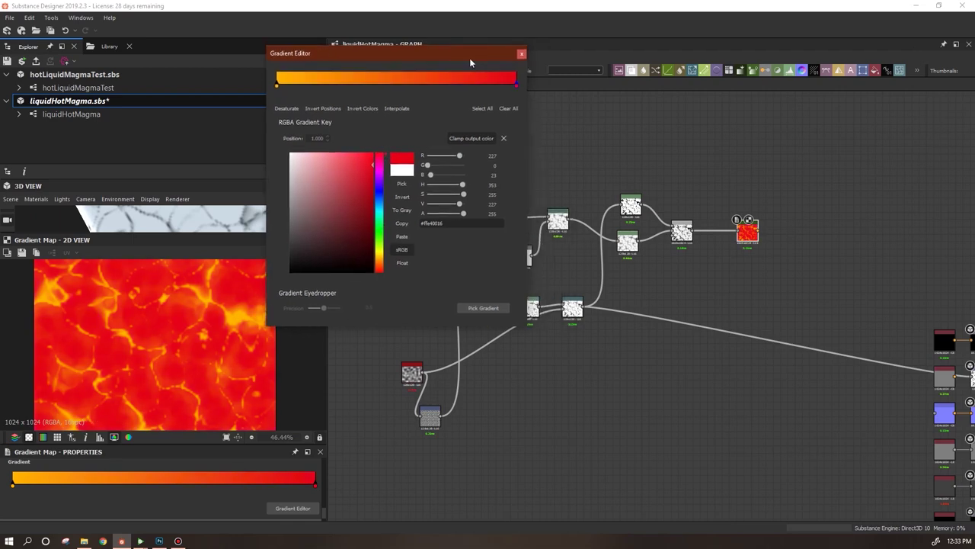
pyautogui.click(522, 56)
# Connect the Gradient Map to both the Base Color and Emissive outputs and enlarge the 3D view
pyautogui.moveTo(767, 284); pyautogui.dragTo(660, 246, button='middle')
pyautogui.moveTo(657, 179); pyautogui.dragTo(832, 317)
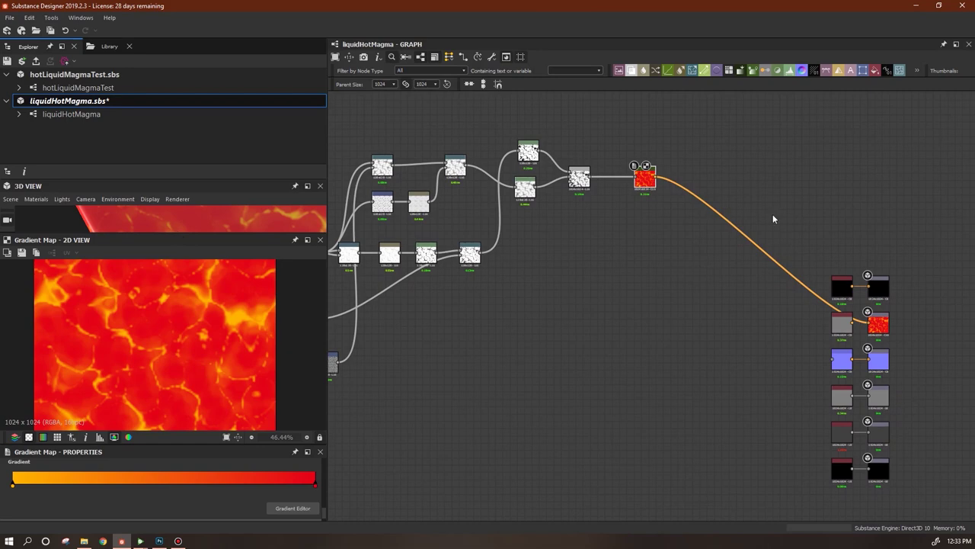
pyautogui.moveTo(656, 177); pyautogui.dragTo(875, 285)
pyautogui.moveTo(150, 234); pyautogui.dragTo(157, 404)
pyautogui.moveTo(282, 245); pyautogui.dragTo(156, 297)
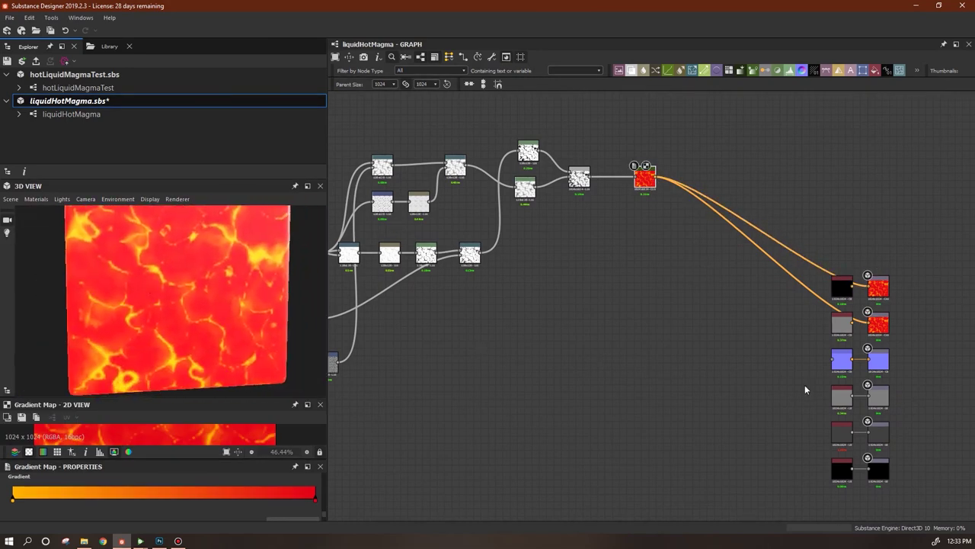
# Add a Height to Normal World Units node fed by the Blend, connect it to the Normal output and inspect it in 3D
pyautogui.moveTo(592, 180); pyautogui.dragTo(613, 316)
pyautogui.click(98, 47)
pyautogui.moveTo(210, 77); pyautogui.dragTo(626, 347)
pyautogui.moveTo(591, 179); pyautogui.dragTo(832, 358)
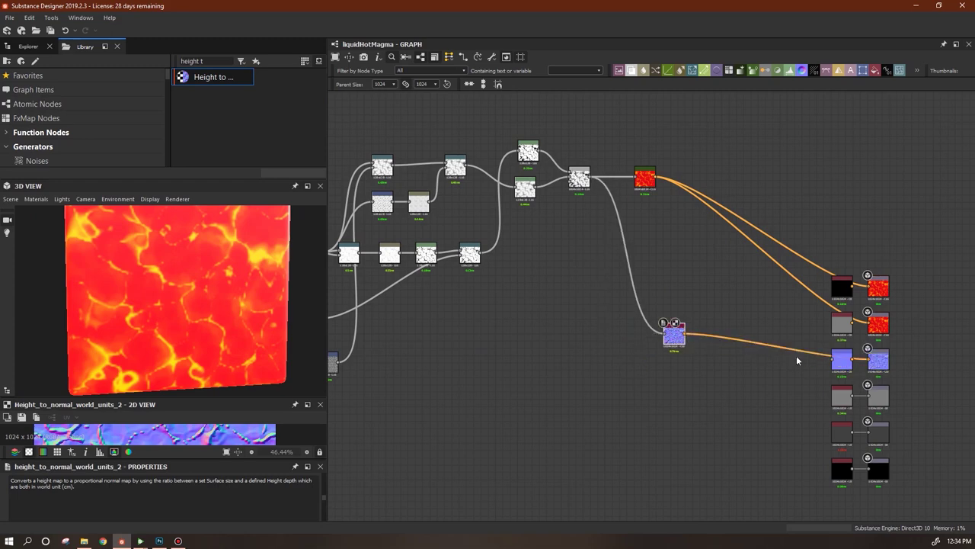
pyautogui.moveTo(217, 323); pyautogui.dragTo(240, 324)
pyautogui.scroll(3, 215, 299)
pyautogui.moveTo(186, 246); pyautogui.dragTo(164, 263)
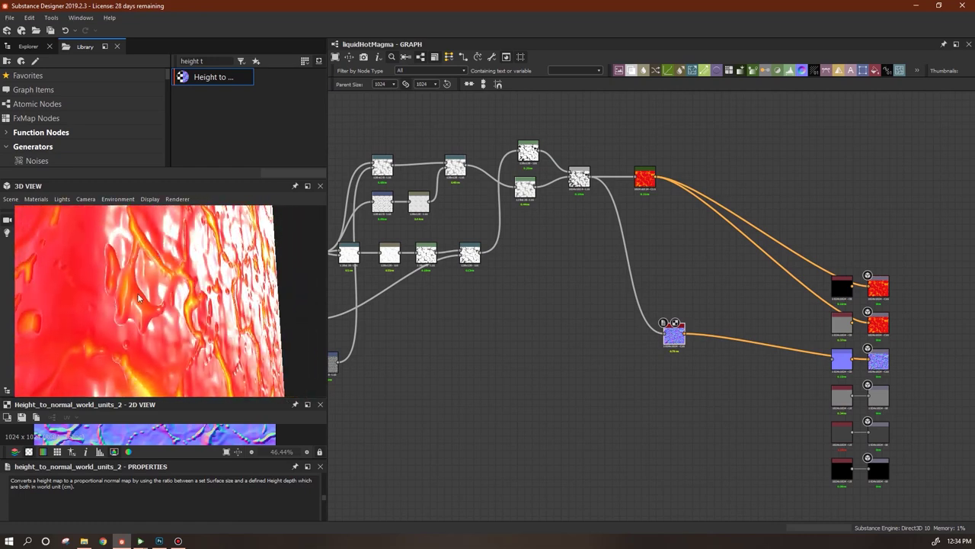
# Add a Blend node with the upper chain's final Warp as background and the lower chain's final Warp, passed through a new Blur, as foreground
pyautogui.moveTo(516, 363); pyautogui.dragTo(555, 403, button='middle')
pyautogui.scroll(3, 642, 367)
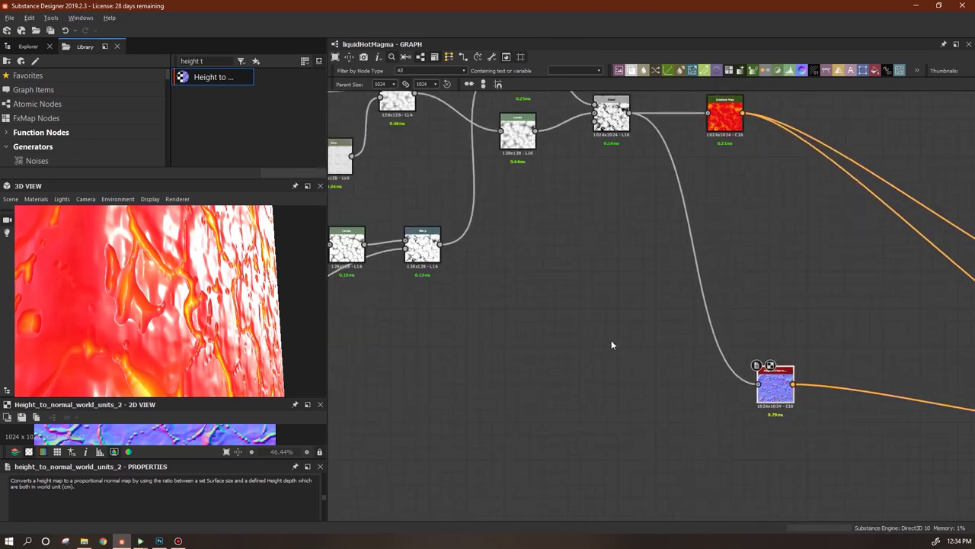
pyautogui.moveTo(611, 340); pyautogui.dragTo(696, 405, button='middle')
pyautogui.moveTo(609, 131); pyautogui.dragTo(610, 125)
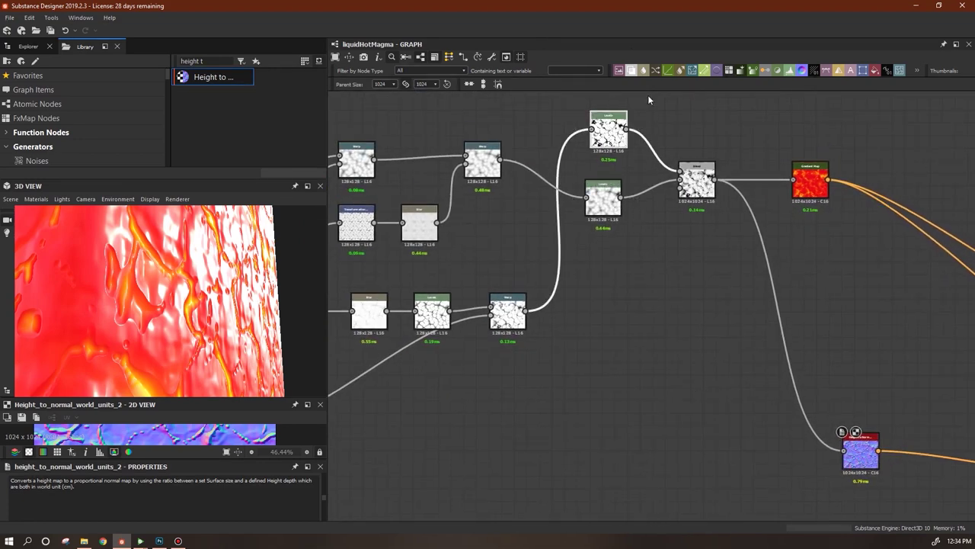
pyautogui.moveTo(633, 72); pyautogui.dragTo(692, 362)
pyautogui.moveTo(590, 414); pyautogui.dragTo(706, 397, button='middle')
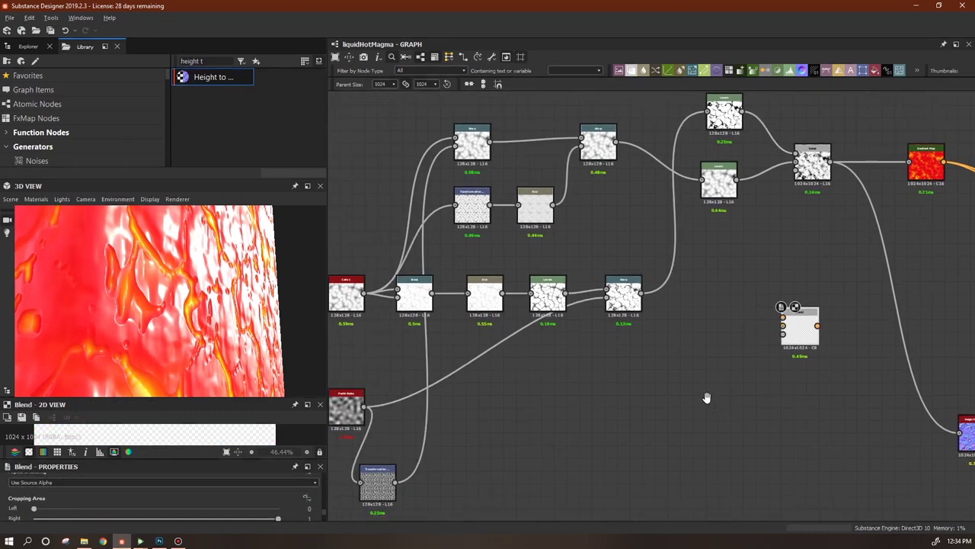
pyautogui.moveTo(764, 356); pyautogui.dragTo(694, 359, button='middle')
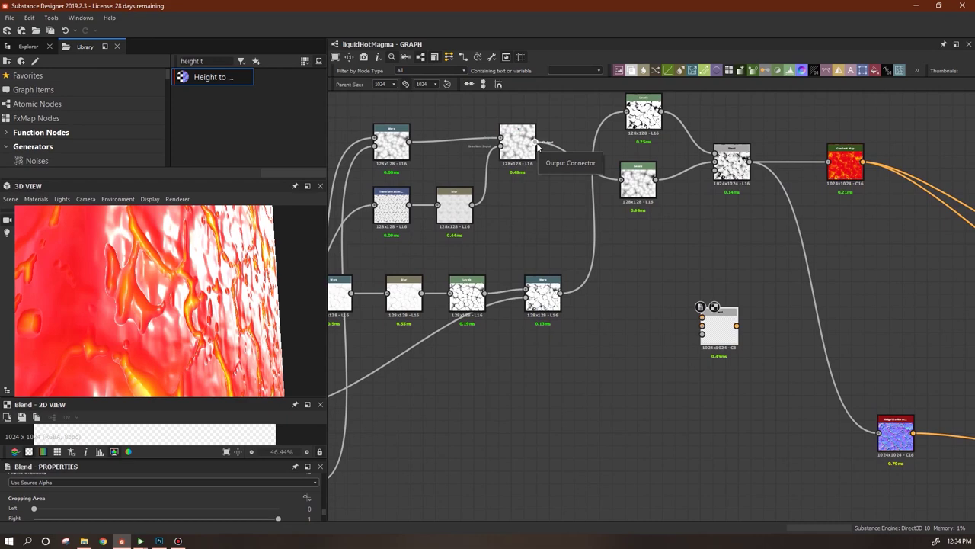
pyautogui.moveTo(537, 145); pyautogui.dragTo(701, 325)
pyautogui.moveTo(643, 180); pyautogui.dragTo(649, 173)
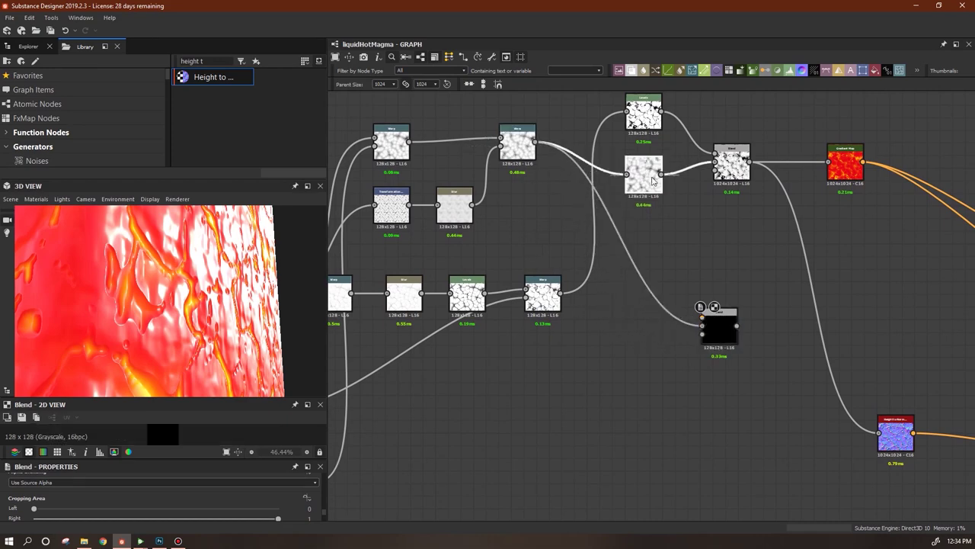
pyautogui.moveTo(652, 180); pyautogui.dragTo(685, 169, button='middle')
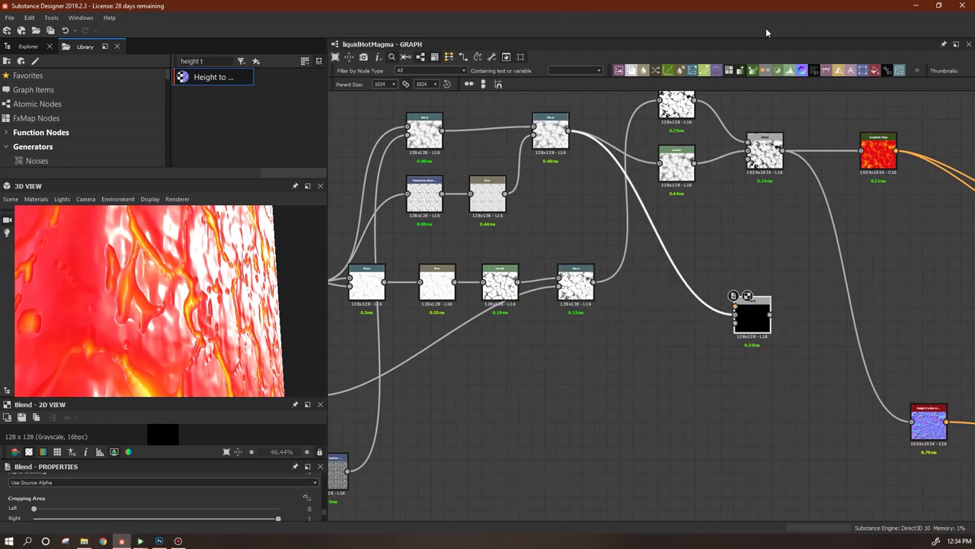
pyautogui.moveTo(651, 116); pyautogui.dragTo(653, 340)
pyautogui.moveTo(595, 282); pyautogui.dragTo(735, 307)
# Choose a blending mode for the new Blend node and connect its output to the Height to Normal node
pyautogui.doubleClick(751, 315)
pyautogui.moveTo(324, 499); pyautogui.dragTo(329, 508)
pyautogui.click(244, 486)
pyautogui.click(229, 454)
pyautogui.moveTo(587, 406); pyautogui.dragTo(476, 369, button='middle')
pyautogui.moveTo(657, 278); pyautogui.dragTo(799, 385)
# Set the Height to Normal node's output format to absolute 16 Bits per Channel and its output size relative to parent
pyautogui.click(820, 387)
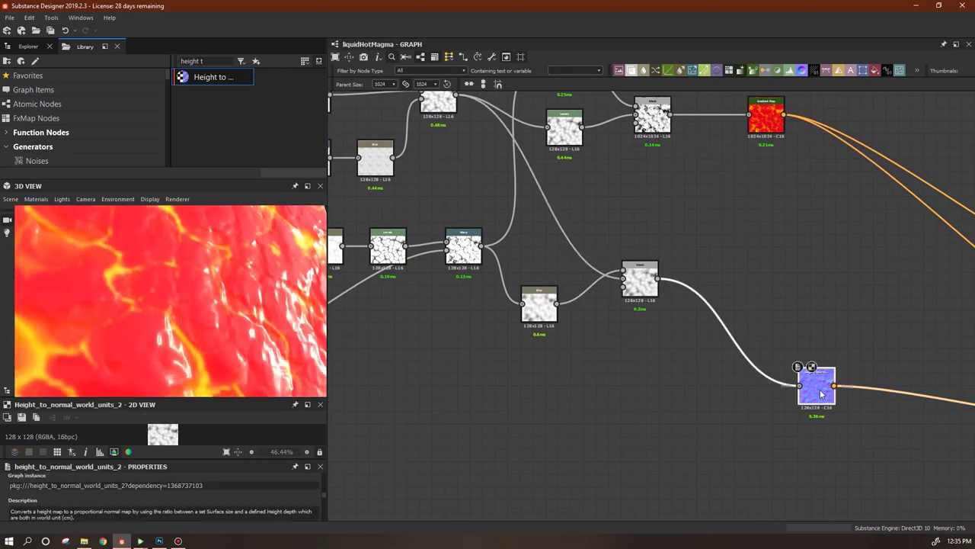
pyautogui.moveTo(183, 460); pyautogui.dragTo(246, 317)
pyautogui.moveTo(323, 413); pyautogui.dragTo(317, 325)
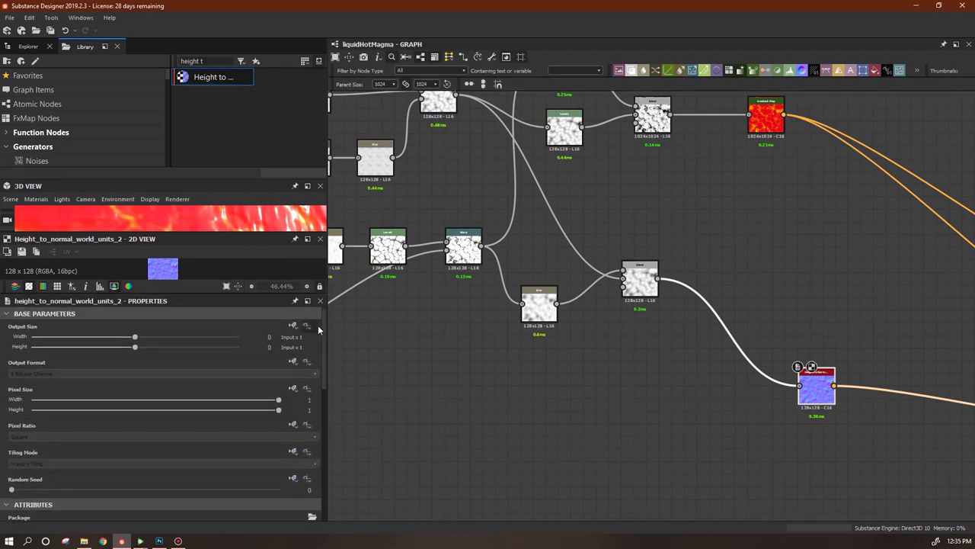
pyautogui.click(294, 363)
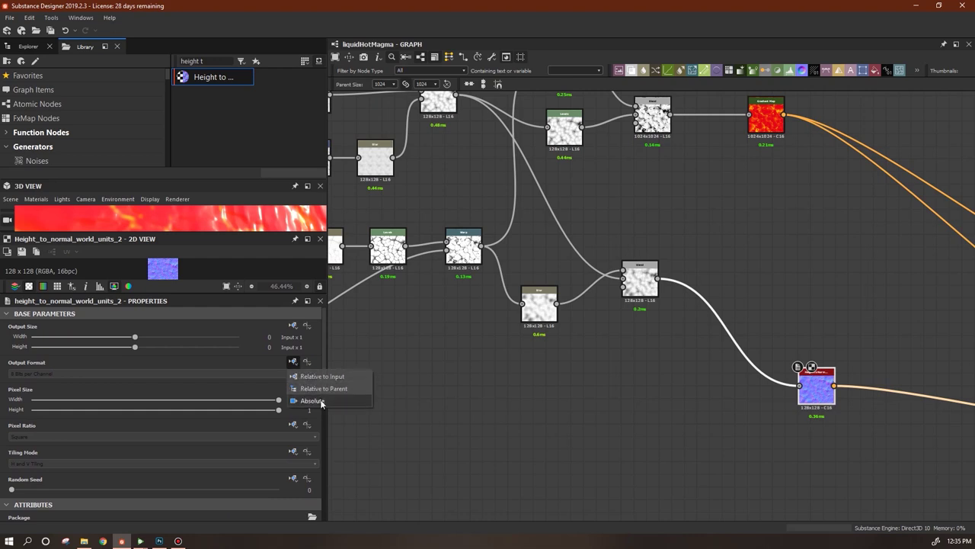
pyautogui.click(297, 400)
pyautogui.click(316, 372)
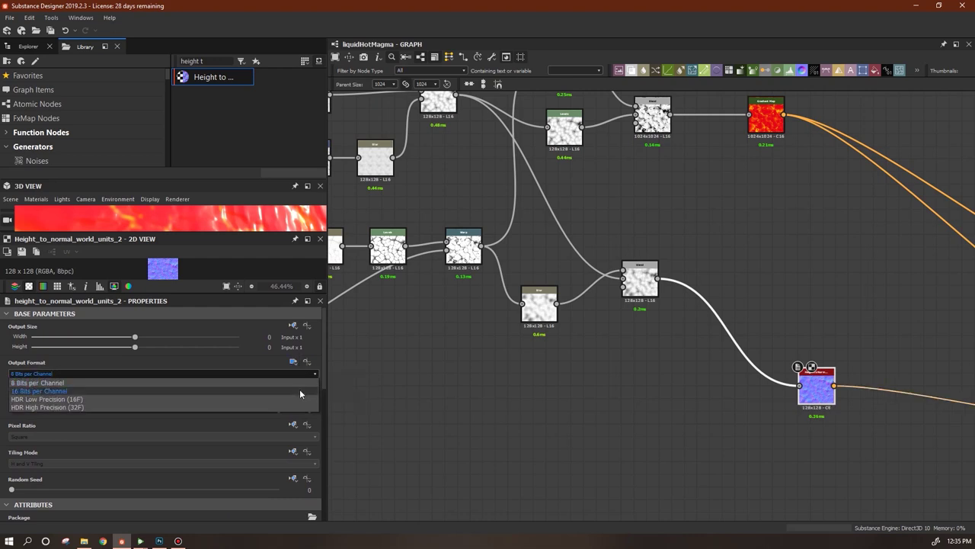
pyautogui.click(300, 389)
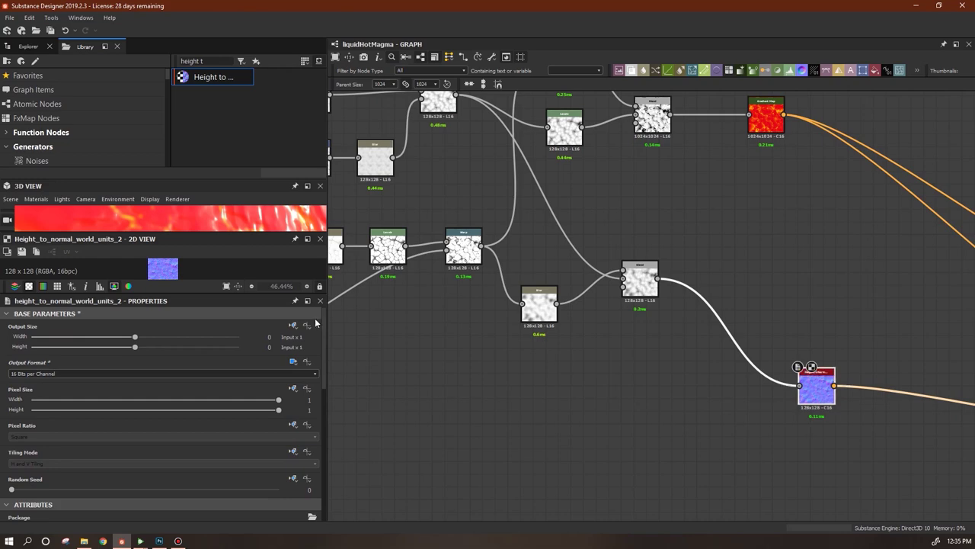
pyautogui.click(306, 326)
pyautogui.click(319, 338)
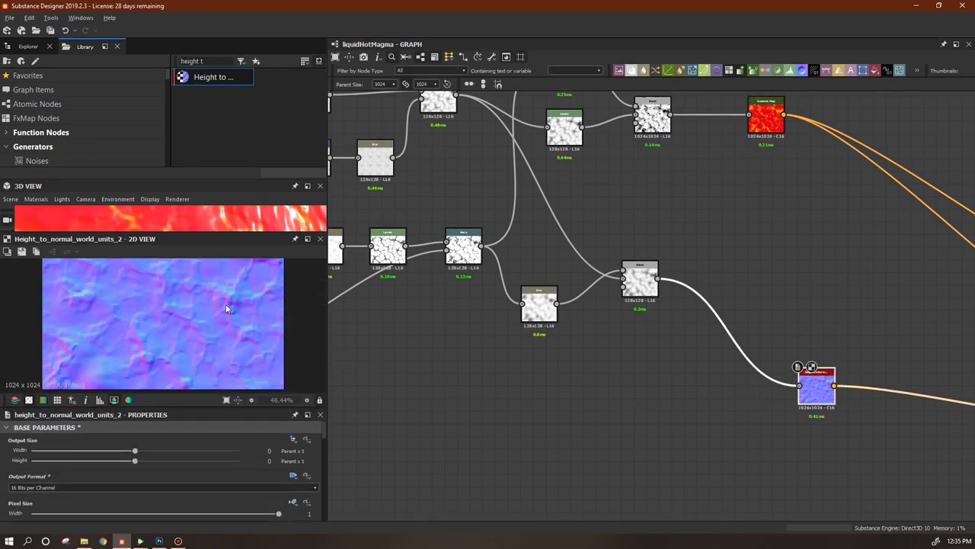
# Try the upper chain's first Warp as the background of the normal-map Blend and compare the surface in the 3D view
pyautogui.moveTo(237, 233); pyautogui.dragTo(237, 354)
pyautogui.moveTo(234, 293)
pyautogui.mouseDown()
pyautogui.moveTo(206, 282)
pyautogui.moveTo(227, 276)
pyautogui.mouseUp()
pyautogui.moveTo(227, 275); pyautogui.dragTo(598, 535, button='right')
pyautogui.moveTo(212, 301); pyautogui.dragTo(271, 296)
pyautogui.moveTo(581, 385); pyautogui.dragTo(727, 432, button='middle')
pyautogui.moveTo(544, 373); pyautogui.dragTo(610, 372, button='middle')
pyautogui.moveTo(664, 157); pyautogui.dragTo(665, 149)
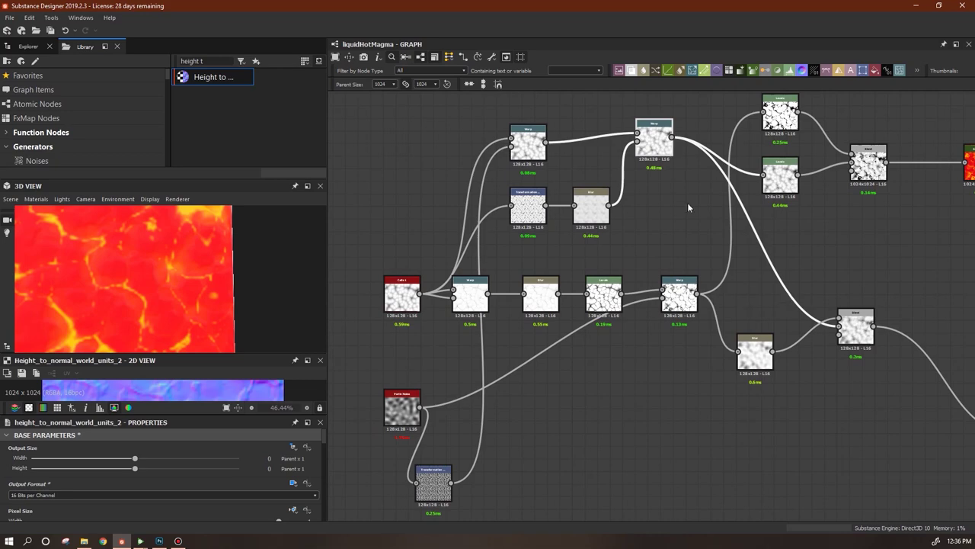
pyautogui.moveTo(546, 143); pyautogui.dragTo(839, 326)
pyautogui.moveTo(119, 301); pyautogui.dragTo(296, 302)
pyautogui.doubleClick(525, 151)
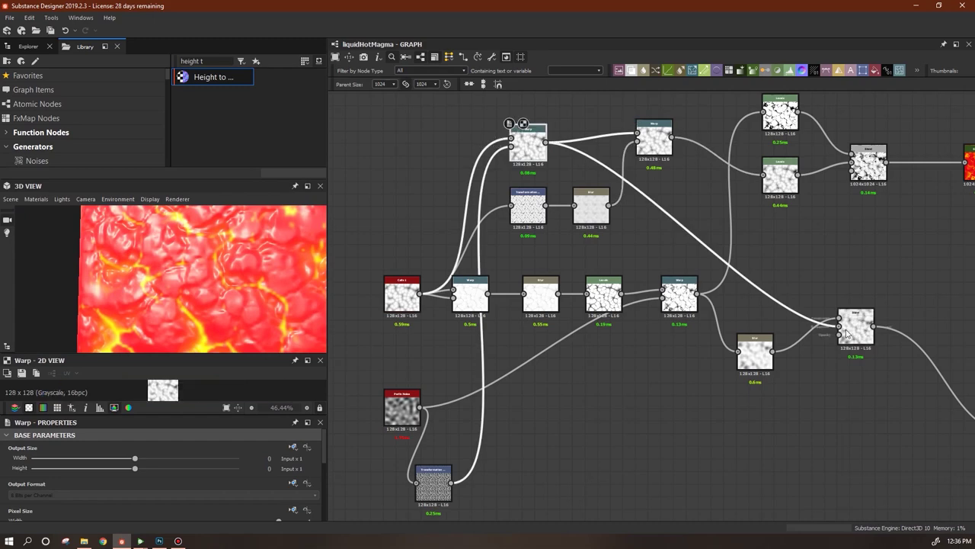
# Feed the Cells 2 noise through a new Blur into the normal-map Blend's background and stack the two Blur nodes before it
pyautogui.moveTo(839, 325); pyautogui.dragTo(419, 293)
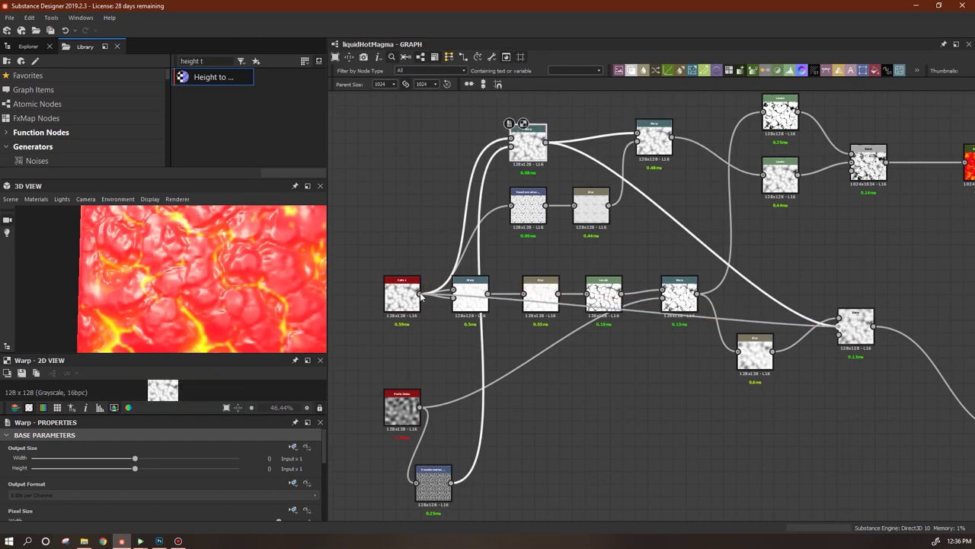
pyautogui.moveTo(227, 293)
pyautogui.mouseDown()
pyautogui.moveTo(196, 280)
pyautogui.moveTo(245, 286)
pyautogui.mouseUp()
pyautogui.moveTo(647, 71); pyautogui.dragTo(783, 302)
pyautogui.moveTo(421, 295); pyautogui.dragTo(839, 326)
pyautogui.moveTo(784, 305); pyautogui.dragTo(784, 280)
pyautogui.moveTo(754, 360); pyautogui.dragTo(780, 334)
pyautogui.moveTo(780, 280); pyautogui.dragTo(774, 381)
pyautogui.moveTo(779, 333); pyautogui.dragTo(780, 295)
pyautogui.moveTo(775, 380); pyautogui.dragTo(781, 353)
pyautogui.moveTo(249, 272); pyautogui.dragTo(463, 270)
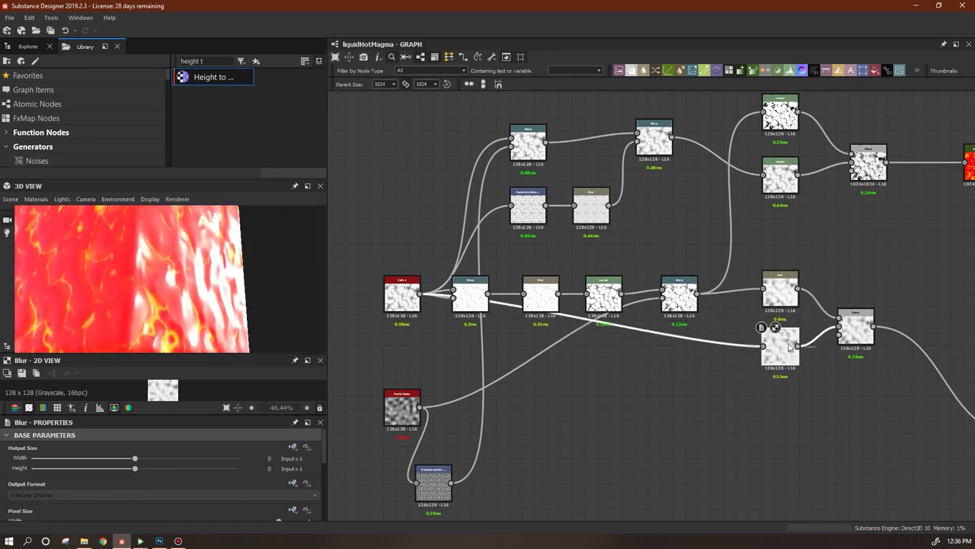
# Lower the intensity of both Blur nodes feeding the normal-map Blend and check the surface in the 3D view
pyautogui.scroll(-3, 284, 469)
pyautogui.scroll(-2, 316, 498)
pyautogui.moveTo(144, 499); pyautogui.dragTo(78, 489)
pyautogui.moveTo(169, 279); pyautogui.dragTo(183, 293)
pyautogui.click(783, 287)
pyautogui.moveTo(145, 499); pyautogui.dragTo(69, 499)
pyautogui.moveTo(122, 290); pyautogui.dragTo(251, 320)
pyautogui.moveTo(311, 385); pyautogui.dragTo(123, 277)
# Lower the black point of the first Levels node feeding the colour Blend and inspect the magma in the 3D view
pyautogui.moveTo(694, 276); pyautogui.dragTo(467, 350, button='middle')
pyautogui.scroll(3, 638, 285)
pyautogui.moveTo(532, 179); pyautogui.dragTo(598, 232, button='middle')
pyautogui.click(554, 172)
pyautogui.click(558, 172)
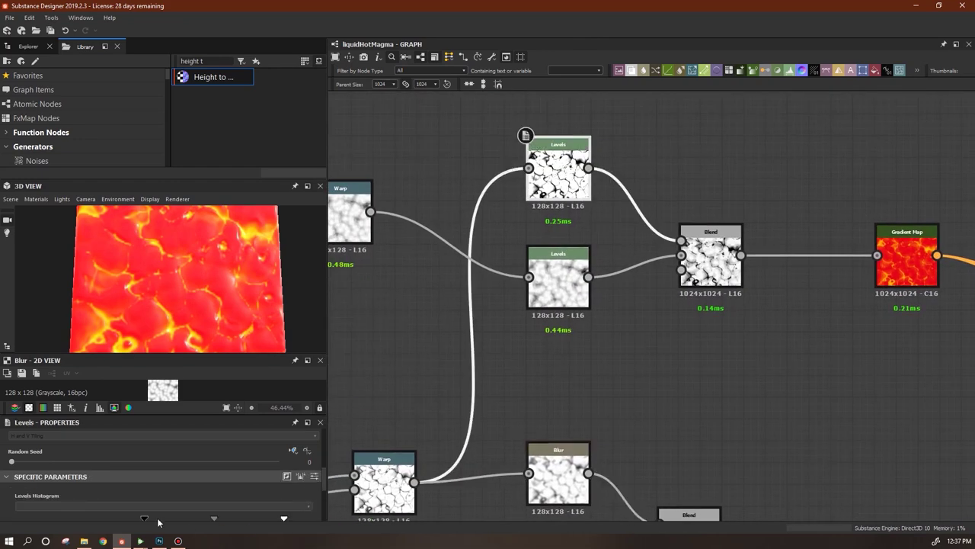
pyautogui.moveTo(115, 520); pyautogui.dragTo(65, 528)
pyautogui.moveTo(182, 320); pyautogui.dragTo(84, 272)
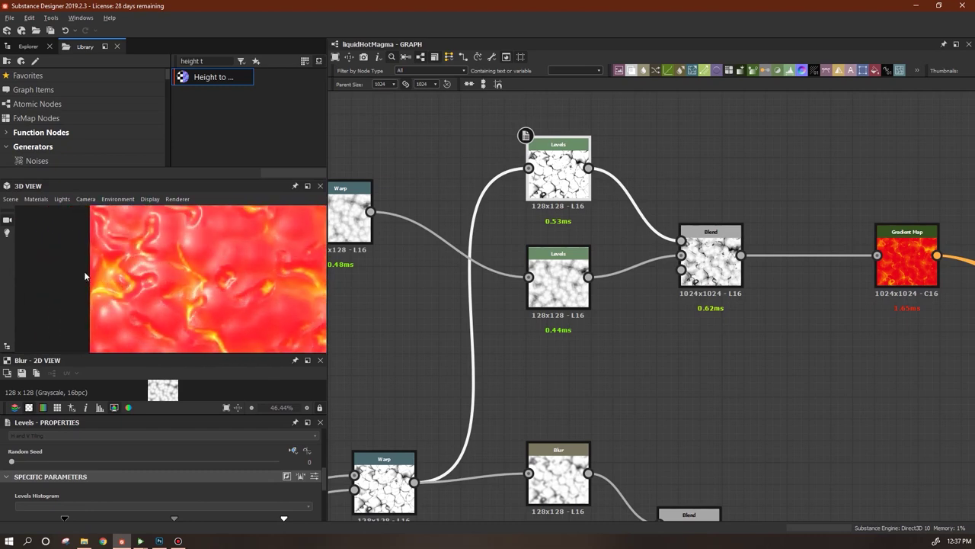
pyautogui.moveTo(189, 282); pyautogui.dragTo(459, 464, button='right')
pyautogui.moveTo(210, 304); pyautogui.dragTo(290, 298)
# Add two orange keys between the end colours of the Gradient Map's gradient and check the magma in the 3D view
pyautogui.click(914, 266)
pyautogui.moveTo(323, 486); pyautogui.dragTo(323, 489)
pyautogui.scroll(-3, 136, 479)
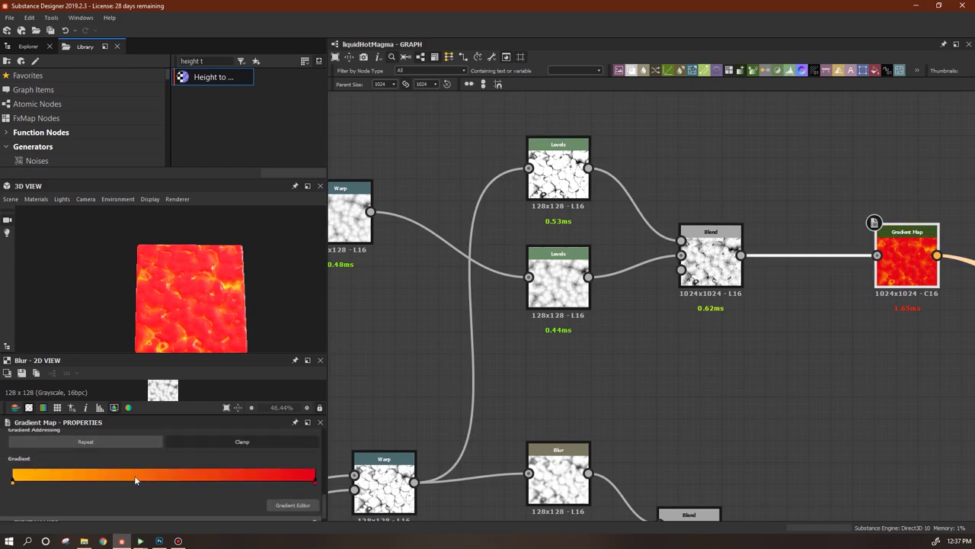
pyautogui.moveTo(87, 480); pyautogui.dragTo(112, 480)
pyautogui.click(203, 482)
pyautogui.scroll(5, 208, 337)
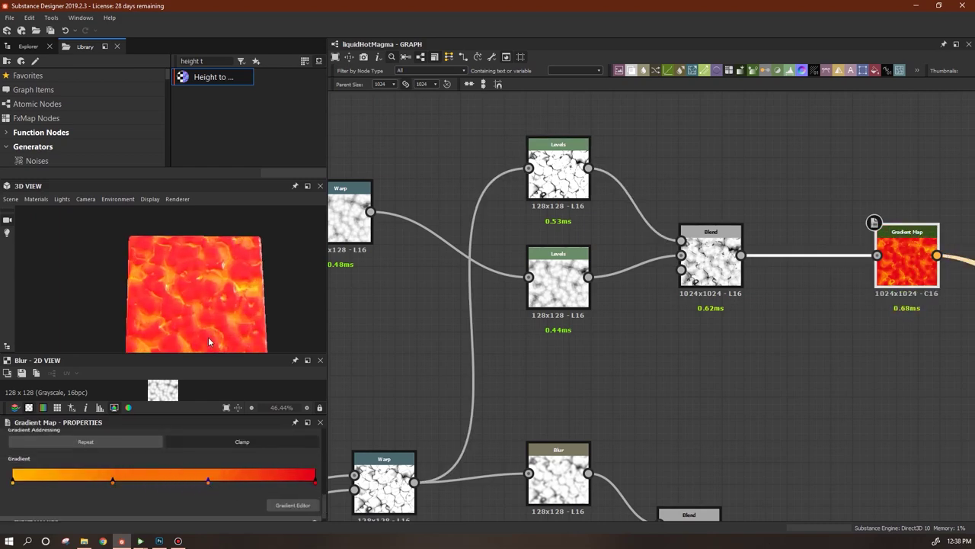
pyautogui.scroll(2, 211, 345)
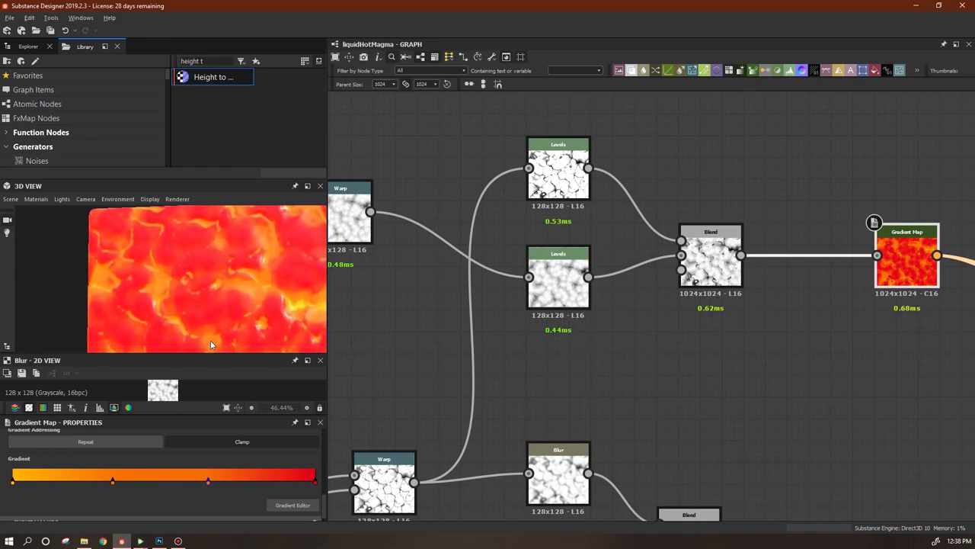
# Delete the middle gradient key nearer the red end and inspect the magma in the 3D view
pyautogui.click(209, 480)
pyautogui.press('Delete')
pyautogui.scroll(-6, 203, 305)
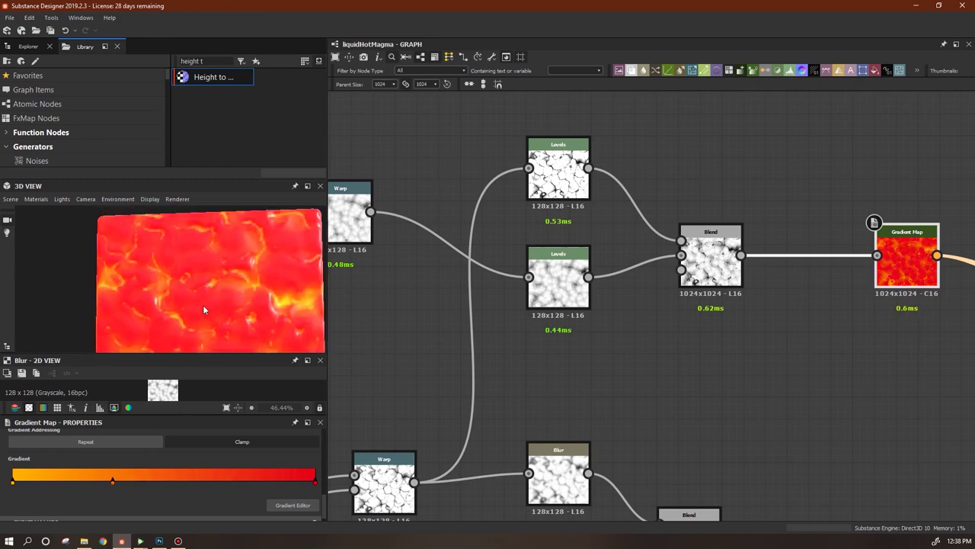
# Set the remaining middle gradient key to orange #f57408 and move it to the gradient's centre, keeping it as the only middle key
pyautogui.doubleClick(182, 481)
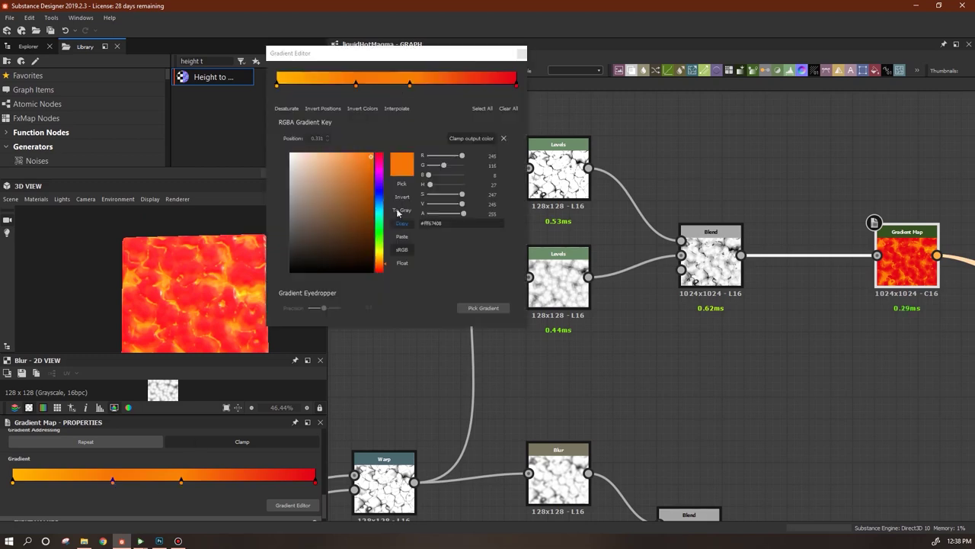
pyautogui.moveTo(375, 174)
pyautogui.mouseDown()
pyautogui.moveTo(374, 149)
pyautogui.moveTo(371, 156)
pyautogui.mouseUp()
pyautogui.moveTo(181, 481); pyautogui.dragTo(222, 473)
pyautogui.moveTo(113, 480); pyautogui.dragTo(164, 483)
pyautogui.scroll(4, 202, 333)
pyautogui.scroll(1, 202, 335)
# Shift the gradient's red end key to the orange-red #e41c00, check the 3D view and close the Gradient Editor
pyautogui.click(316, 481)
pyautogui.moveTo(385, 265); pyautogui.dragTo(384, 270)
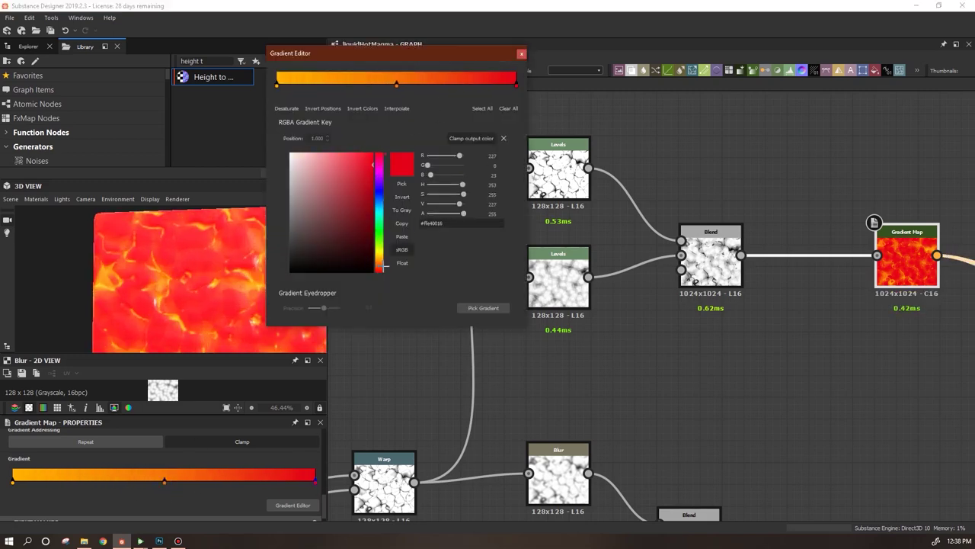
pyautogui.moveTo(329, 54); pyautogui.dragTo(518, 80)
pyautogui.scroll(-5, 225, 300)
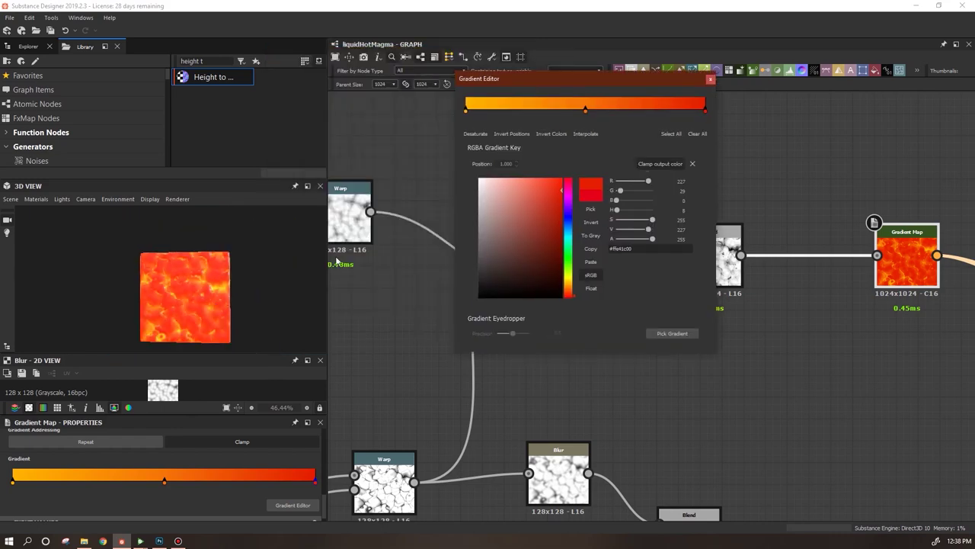
pyautogui.click(711, 80)
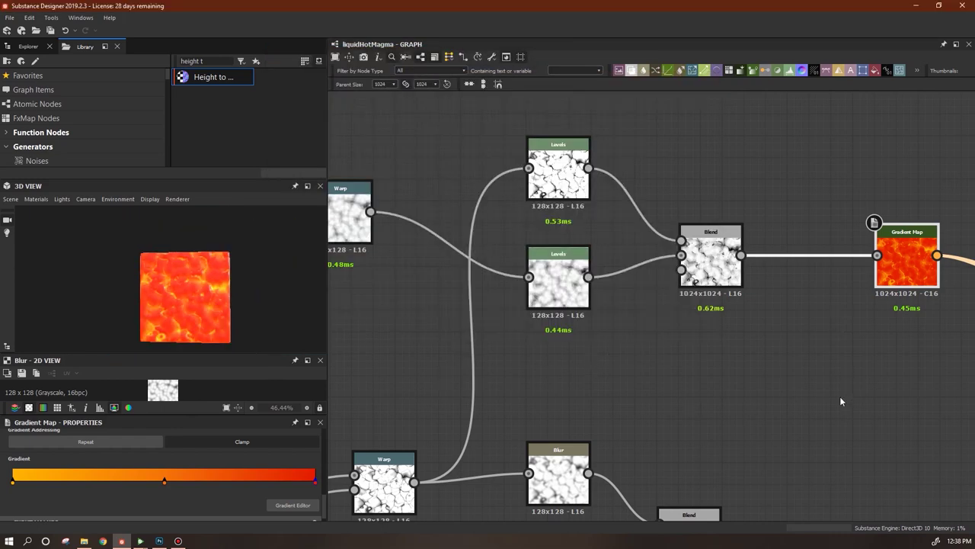
# Send the liquidHotMagma package to Substance Player and start the timeline playback
pyautogui.scroll(-3, 838, 397)
pyautogui.moveTo(837, 399); pyautogui.dragTo(670, 297, button='middle')
pyautogui.click(29, 47)
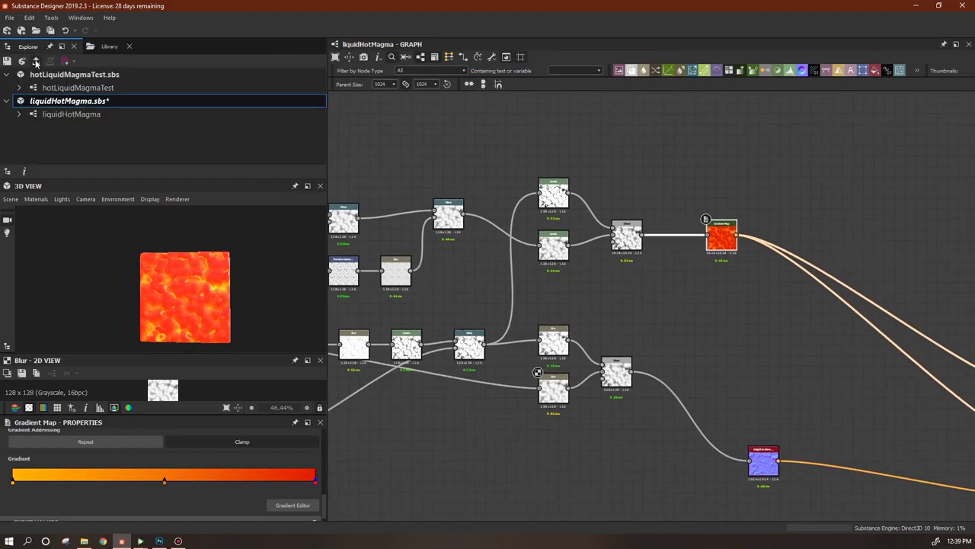
pyautogui.click(22, 62)
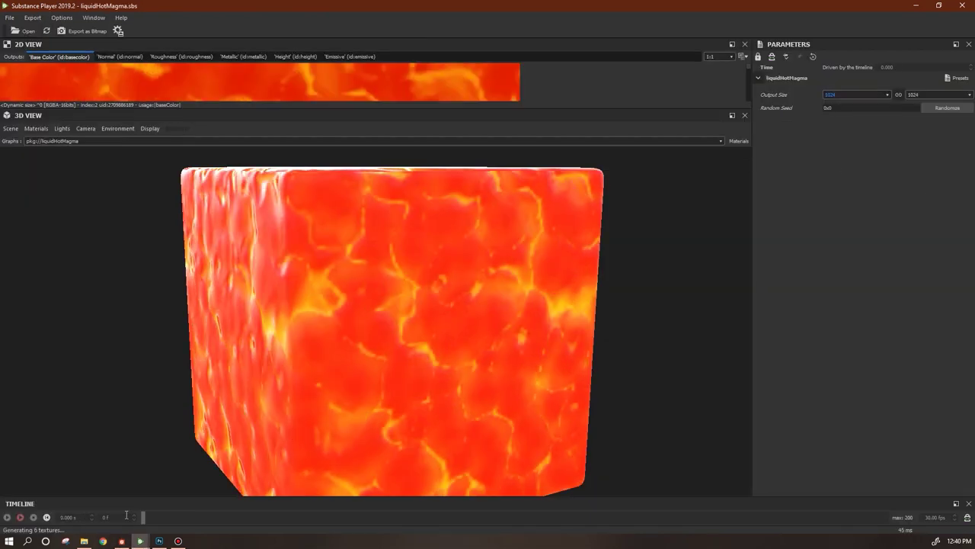
pyautogui.click(25, 519)
# Examine the animated magma on the cube from several angles and distances
pyautogui.moveTo(398, 410); pyautogui.dragTo(501, 437)
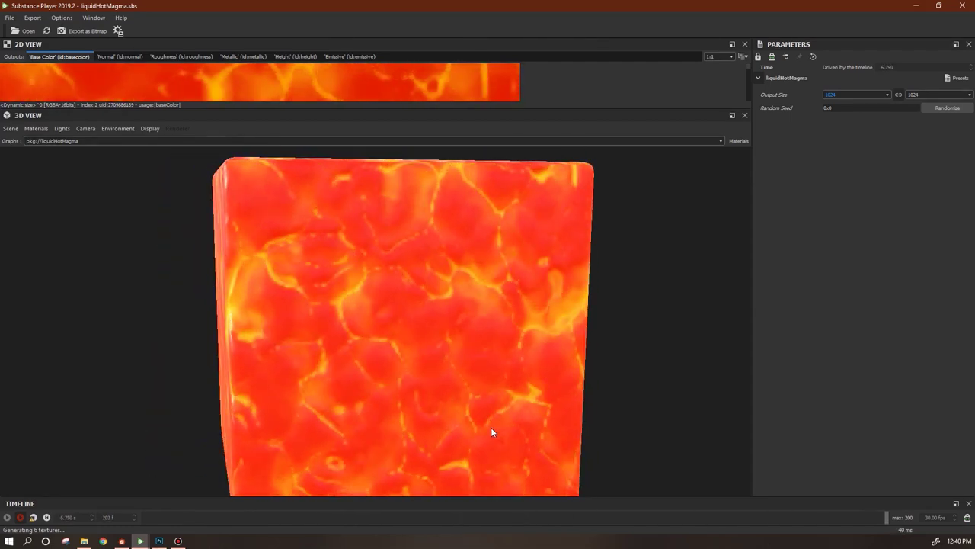
pyautogui.scroll(-4, 490, 432)
pyautogui.moveTo(491, 432); pyautogui.dragTo(471, 386)
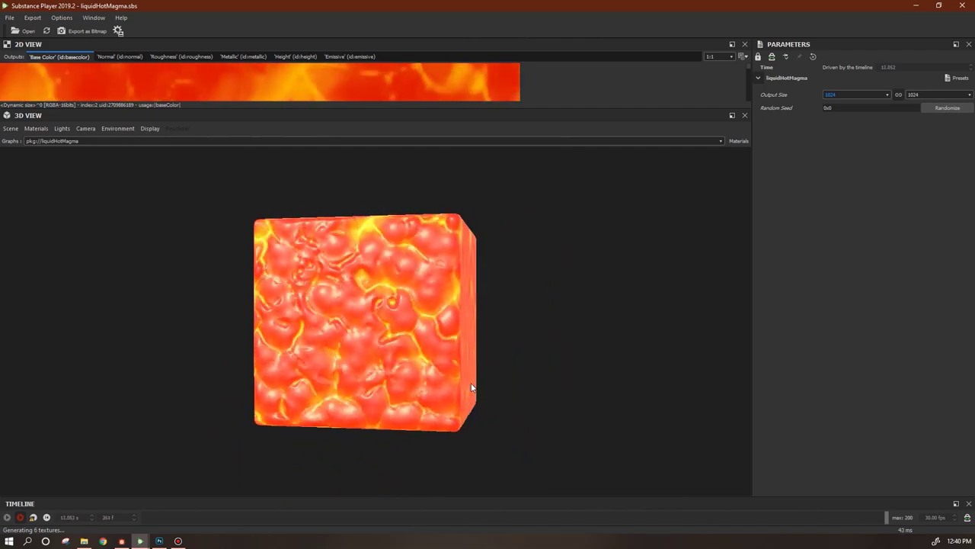
pyautogui.scroll(3, 439, 334)
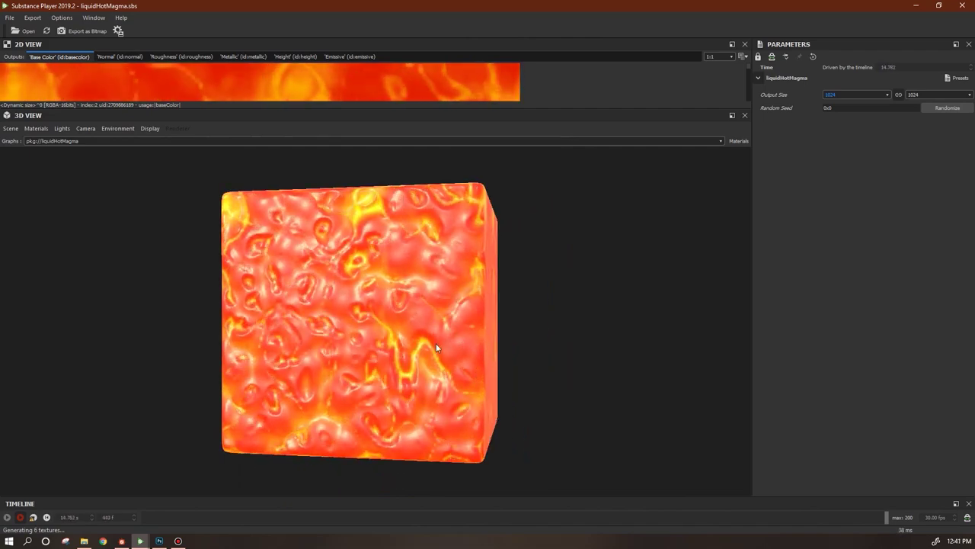
pyautogui.moveTo(436, 345); pyautogui.dragTo(442, 358)
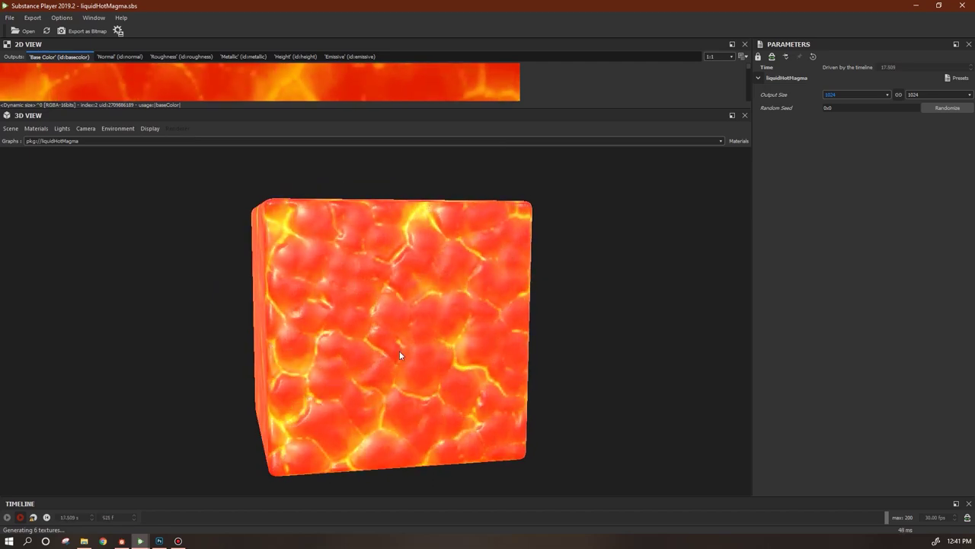
pyautogui.moveTo(398, 351); pyautogui.dragTo(488, 361)
# Switch back to Substance Designer and add a Levels node fed by the Blend that drives the normal map
pyautogui.click(122, 541)
pyautogui.scroll(-2, 481, 404)
pyautogui.moveTo(488, 397); pyautogui.dragTo(660, 358, button='middle')
pyautogui.moveTo(701, 411); pyautogui.dragTo(634, 440, button='middle')
pyautogui.moveTo(647, 387); pyautogui.dragTo(614, 333)
pyautogui.moveTo(645, 404); pyautogui.dragTo(620, 328, button='middle')
pyautogui.scroll(4, 699, 364)
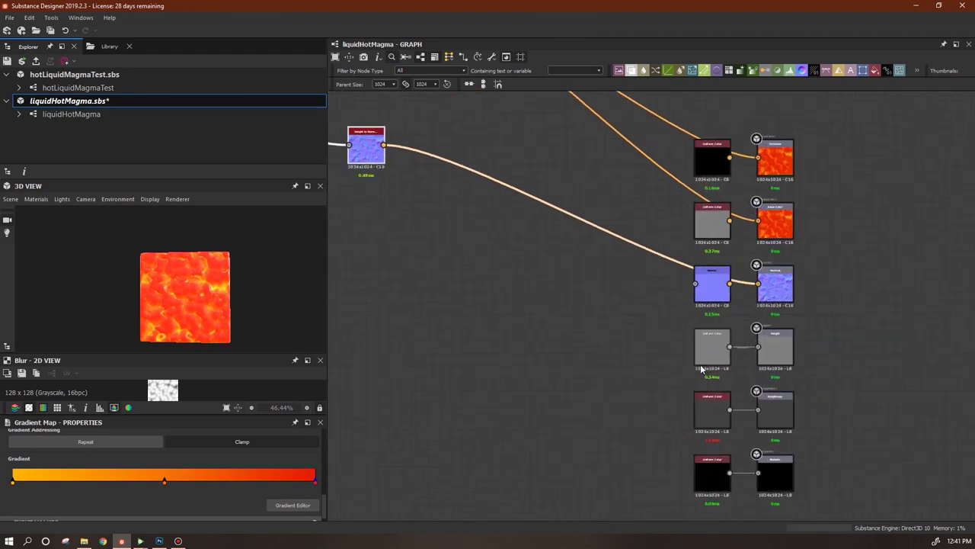
pyautogui.moveTo(557, 367); pyautogui.dragTo(803, 453, button='middle')
pyautogui.scroll(-3, 708, 370)
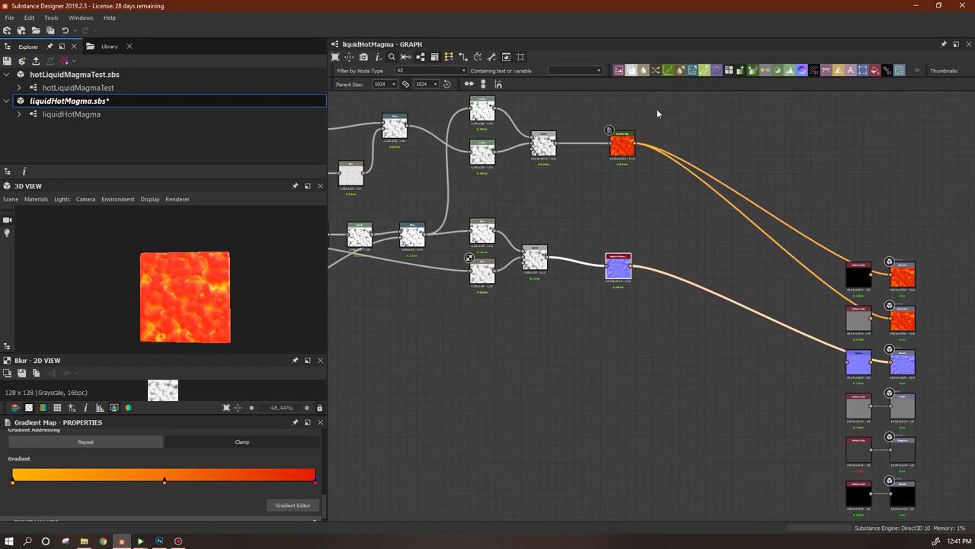
pyautogui.moveTo(790, 71); pyautogui.dragTo(760, 193)
pyautogui.moveTo(564, 400); pyautogui.dragTo(565, 402)
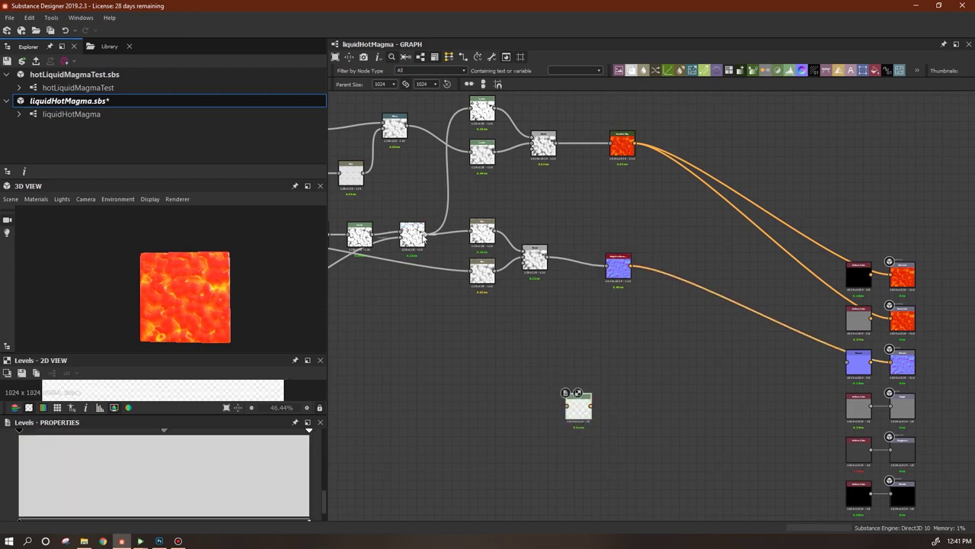
pyautogui.moveTo(547, 257); pyautogui.dragTo(613, 349)
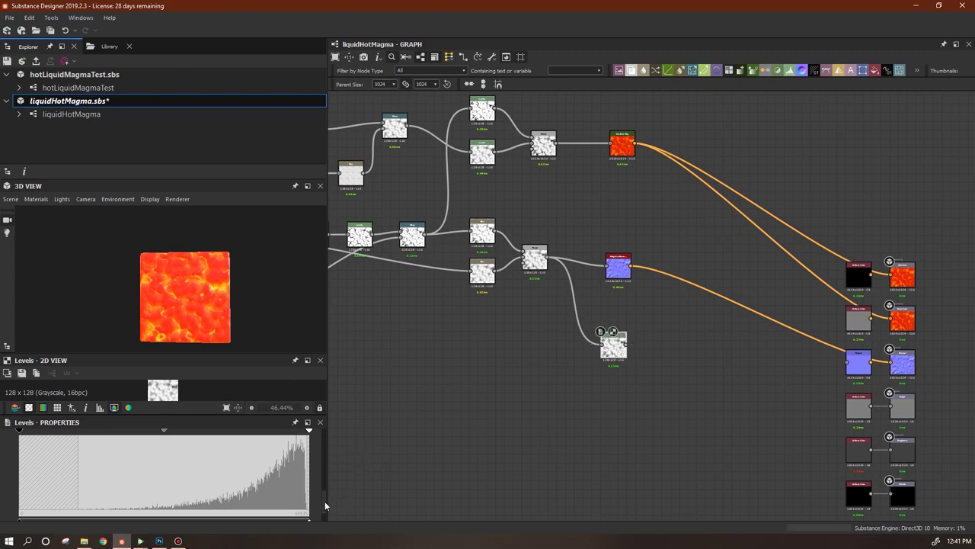
# Lower the new Levels node's output white point to roughly a third and connect the node to the Height output
pyautogui.scroll(-1, 325, 505)
pyautogui.moveTo(309, 495); pyautogui.dragTo(105, 499)
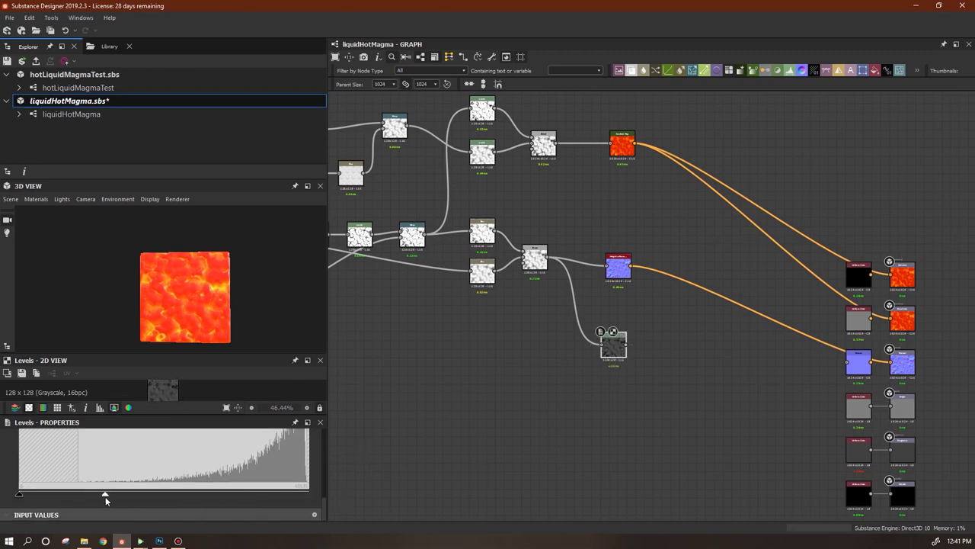
pyautogui.moveTo(627, 345); pyautogui.dragTo(847, 397)
# Open the 3D view material's properties and look at its Height Scale setting
pyautogui.moveTo(184, 226); pyautogui.dragTo(57, 189, button='right')
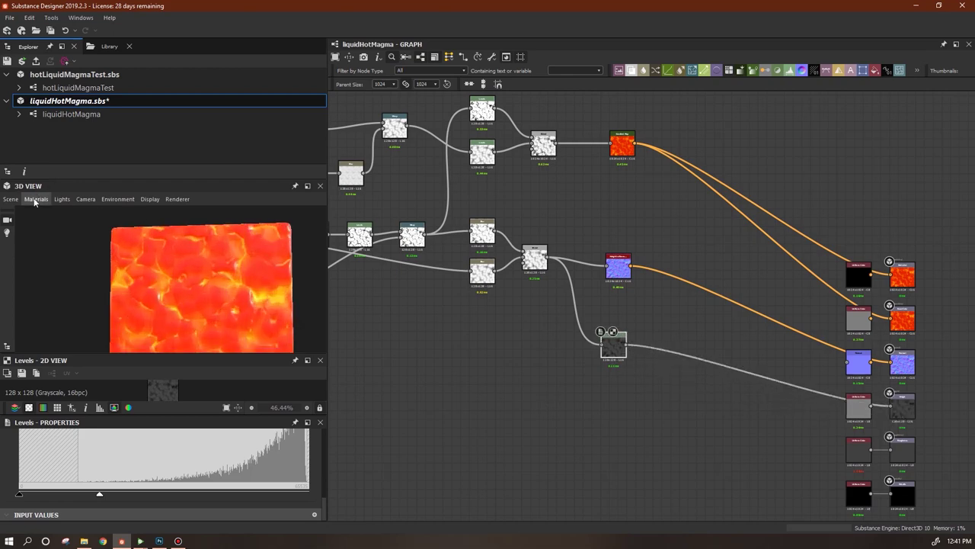
pyautogui.click(35, 202)
pyautogui.moveTo(53, 216)
pyautogui.click(134, 219)
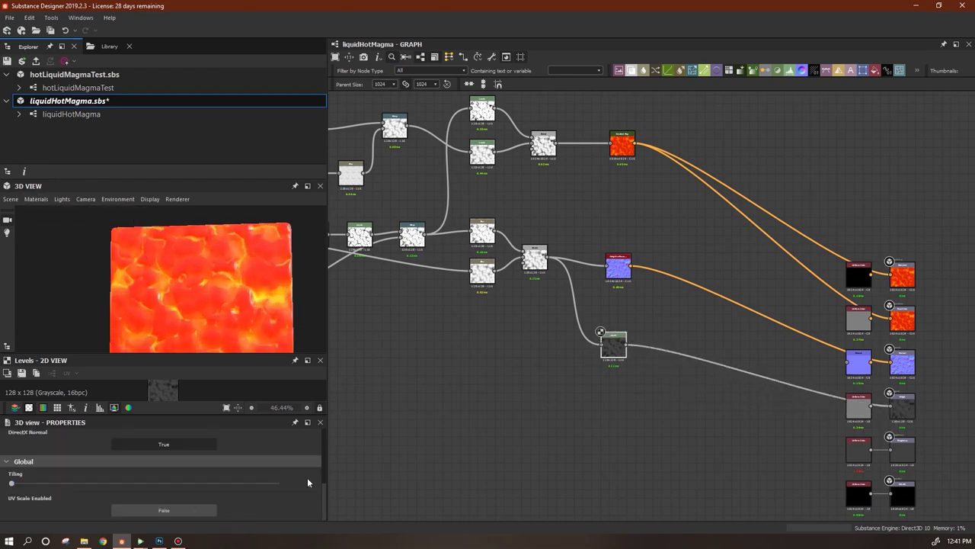
pyautogui.moveTo(326, 502); pyautogui.dragTo(329, 473)
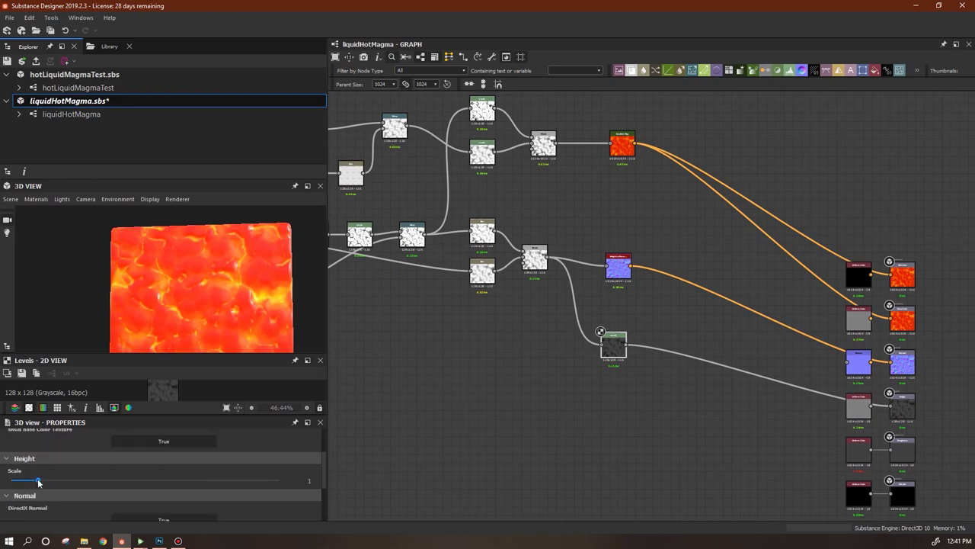
# Add a second Levels node fed by the normal-map Blend and stack both Levels nodes below the Height to Normal node
pyautogui.moveTo(616, 350); pyautogui.dragTo(624, 333)
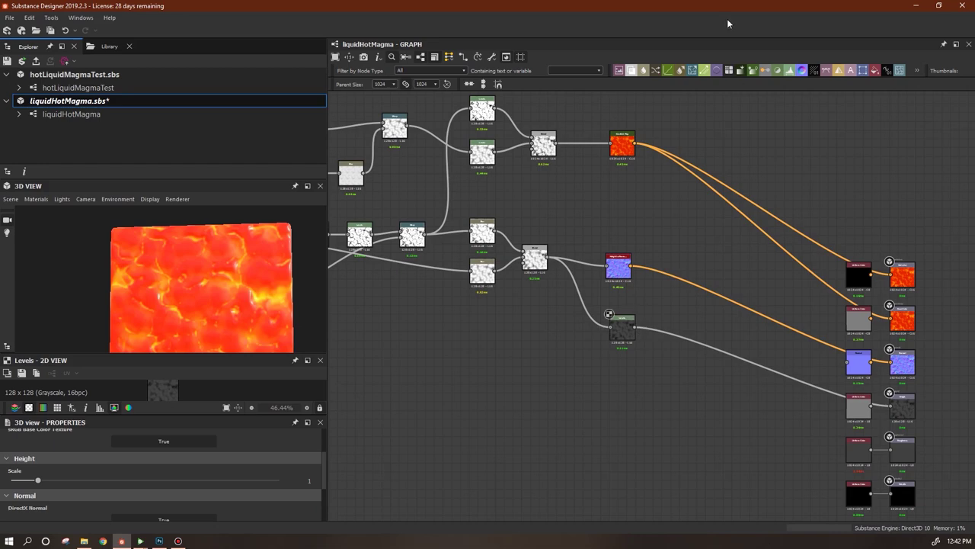
pyautogui.moveTo(627, 404); pyautogui.dragTo(627, 399)
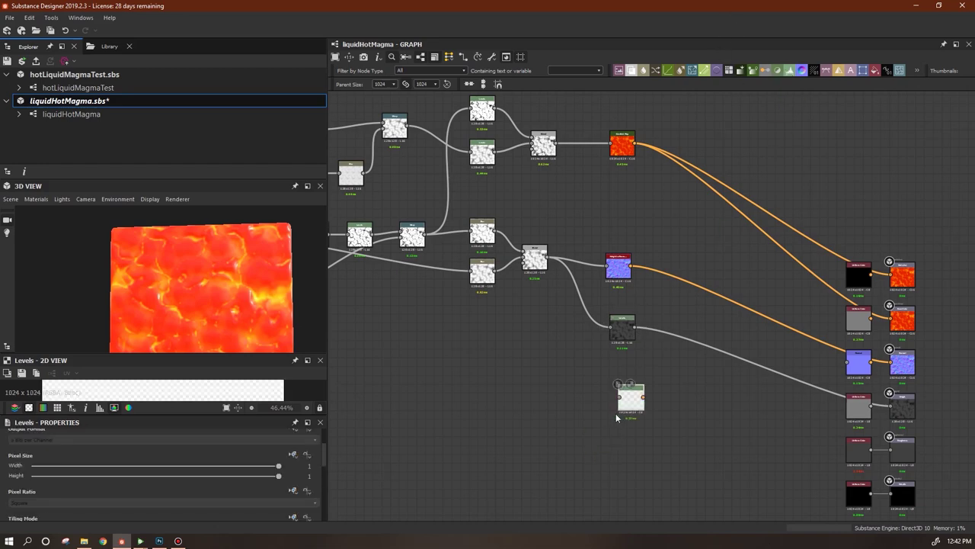
pyautogui.moveTo(547, 263); pyautogui.dragTo(612, 387)
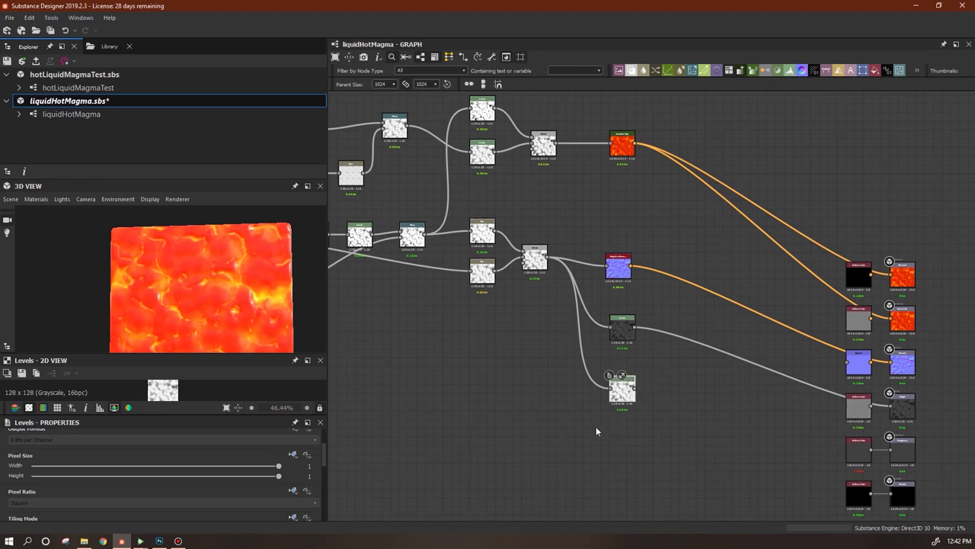
pyautogui.moveTo(591, 436); pyautogui.dragTo(683, 371, button='middle')
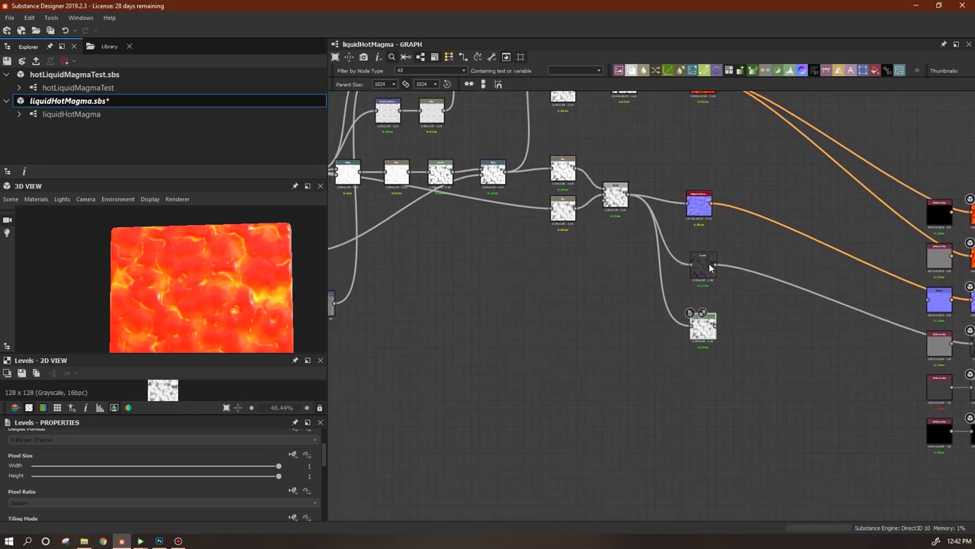
pyautogui.moveTo(710, 266); pyautogui.dragTo(709, 257)
pyautogui.moveTo(705, 330); pyautogui.dragTo(705, 316)
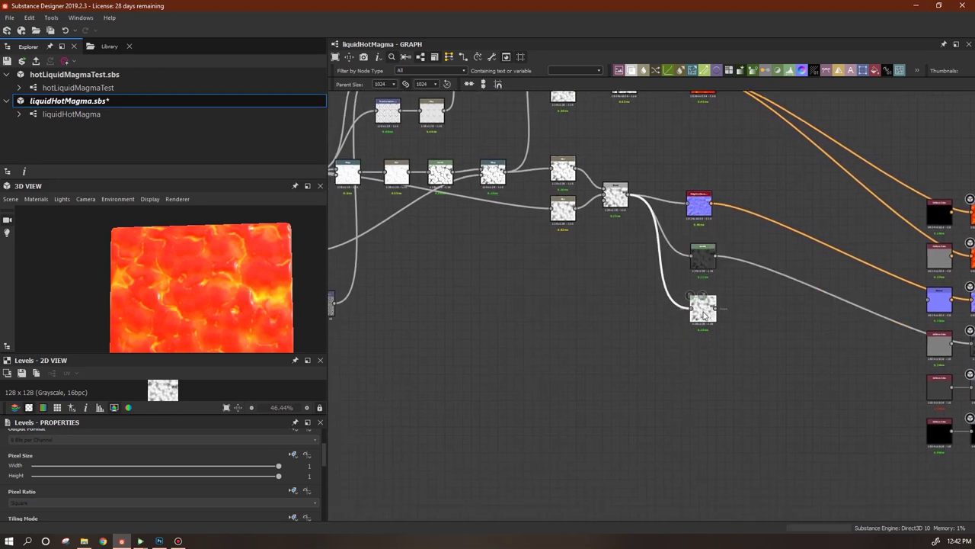
# Enlarge the 2D view and fit the second Levels node's texture in it
pyautogui.scroll(-5, 324, 463)
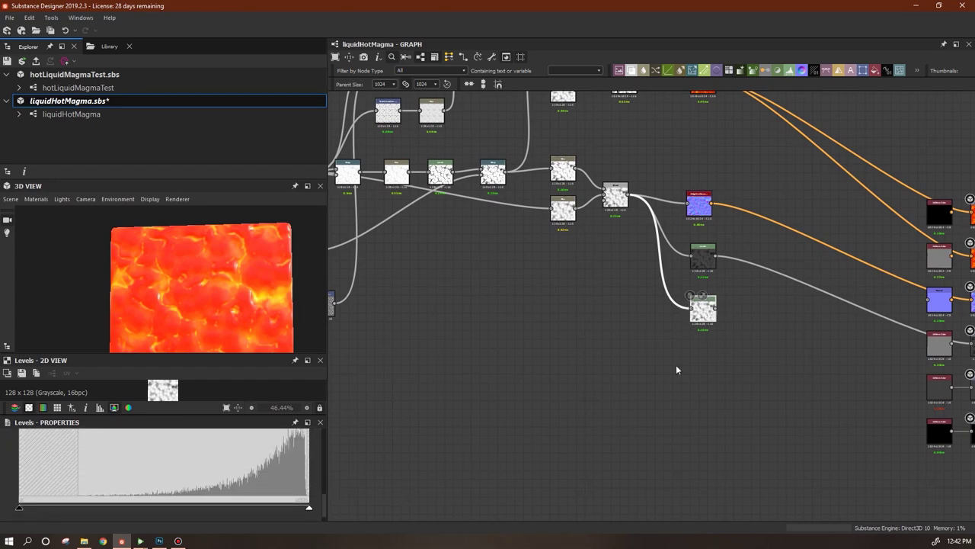
pyautogui.moveTo(223, 363); pyautogui.dragTo(221, 218)
pyautogui.press('f')
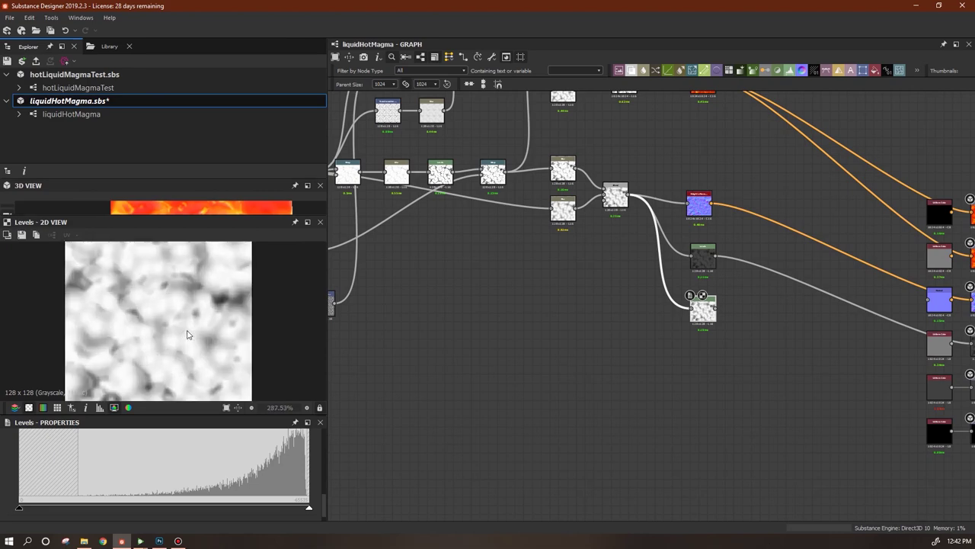
pyautogui.moveTo(505, 350); pyautogui.dragTo(566, 416, button='middle')
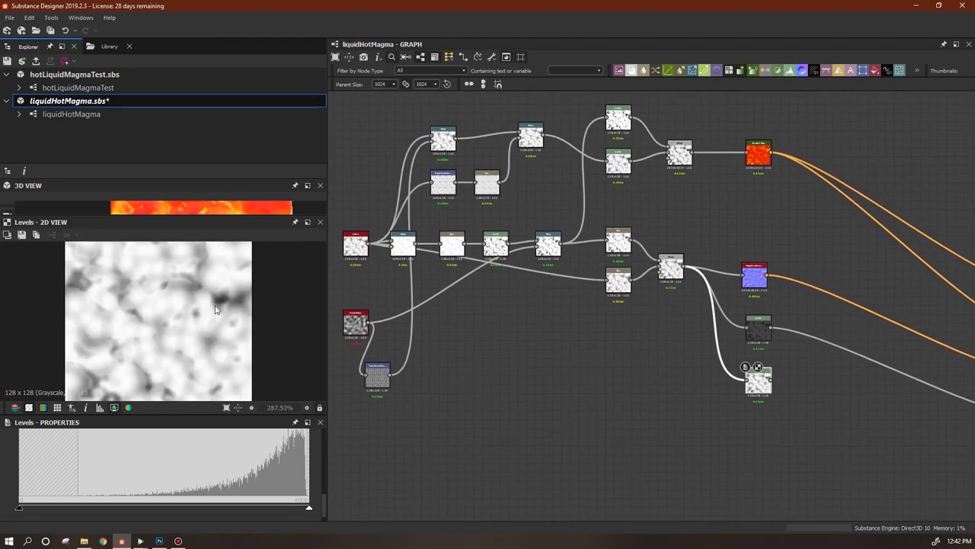
# Brighten the second Levels node's midtones, raise its output black point and connect it to the Roughness output
pyautogui.scroll(1, 324, 503)
pyautogui.moveTo(167, 446); pyautogui.dragTo(150, 449)
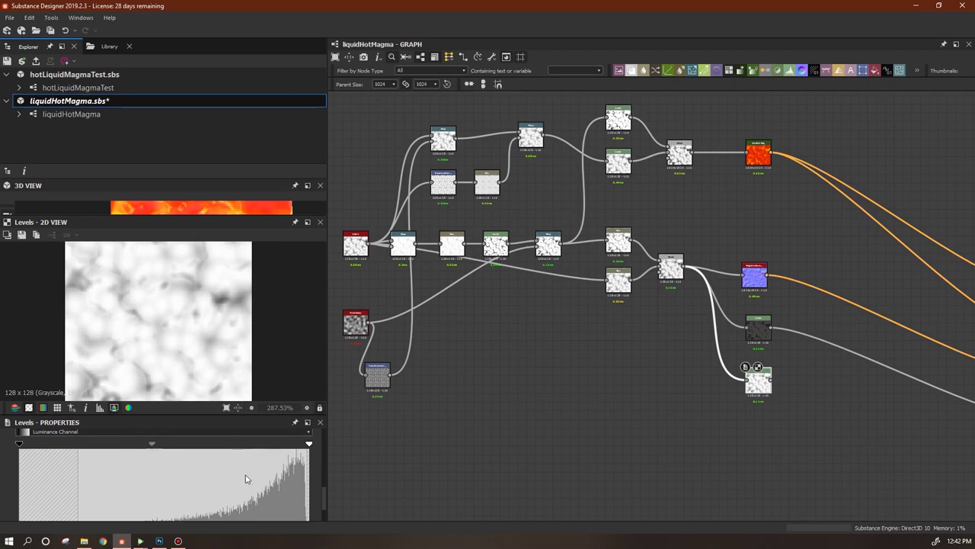
pyautogui.scroll(-2, 324, 495)
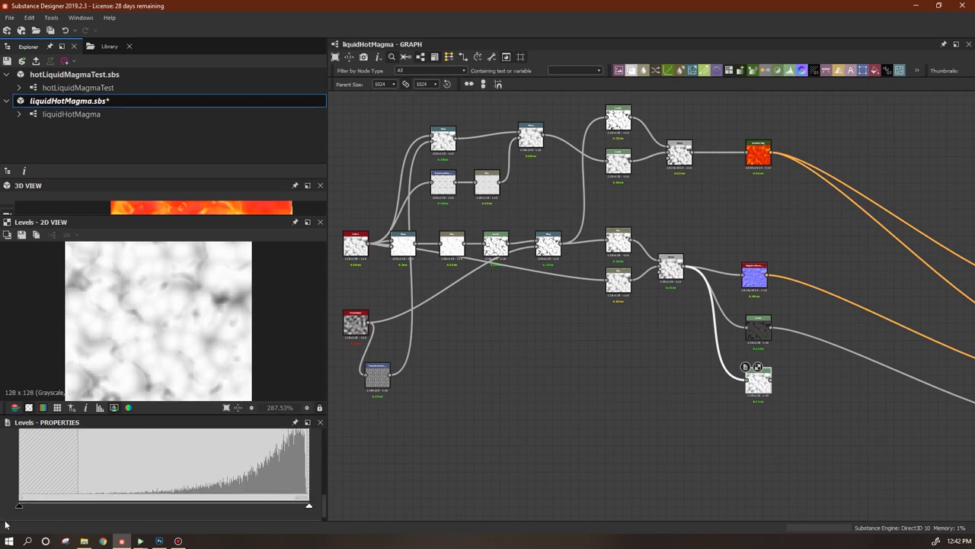
pyautogui.moveTo(20, 507); pyautogui.dragTo(106, 509)
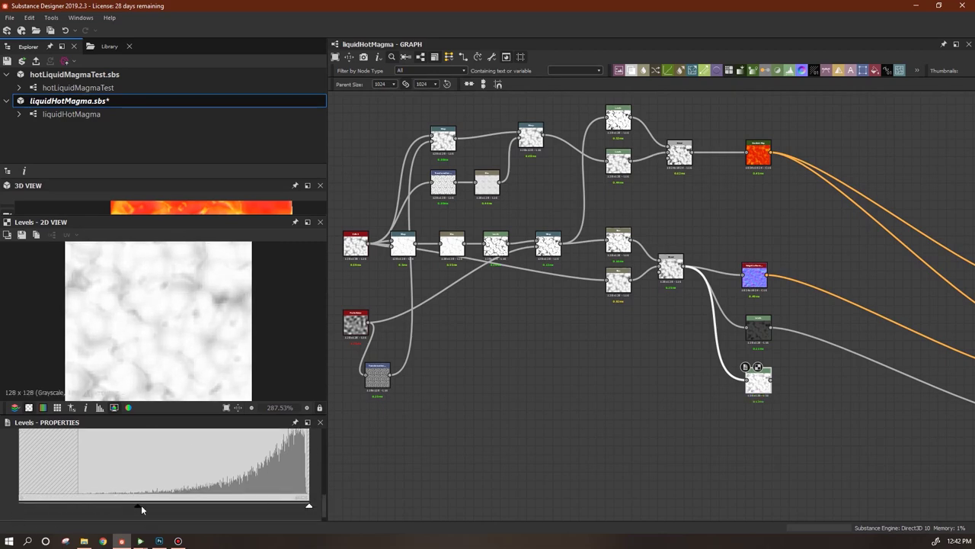
pyautogui.moveTo(821, 391); pyautogui.dragTo(546, 349, button='middle')
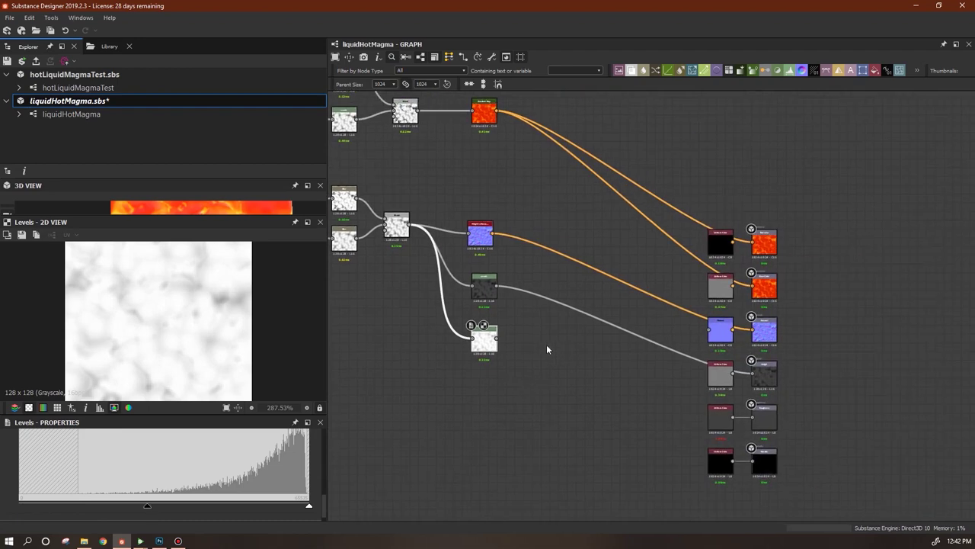
pyautogui.moveTo(497, 340); pyautogui.dragTo(710, 411)
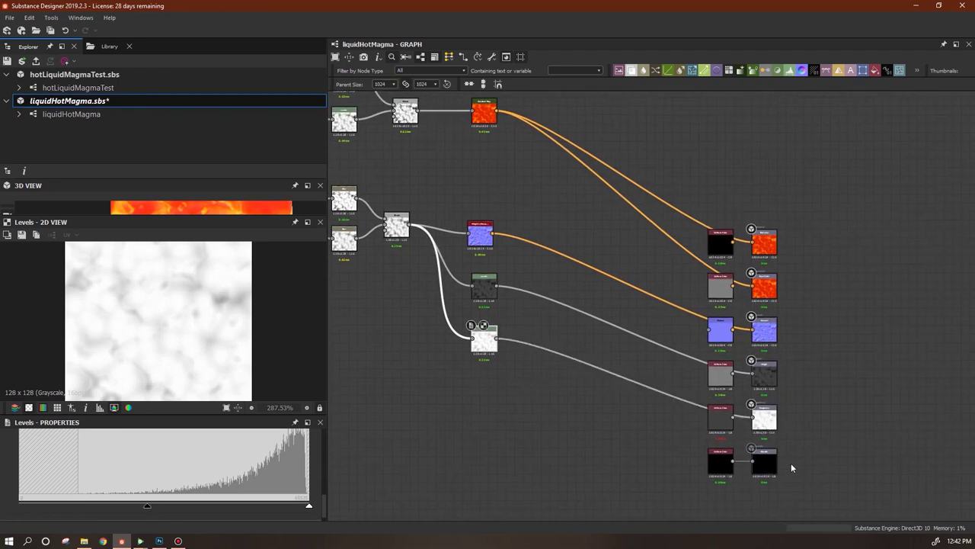
# Add a third Levels node below the other two and feed it from the normal-map Blend
pyautogui.moveTo(615, 437); pyautogui.dragTo(677, 398, button='middle')
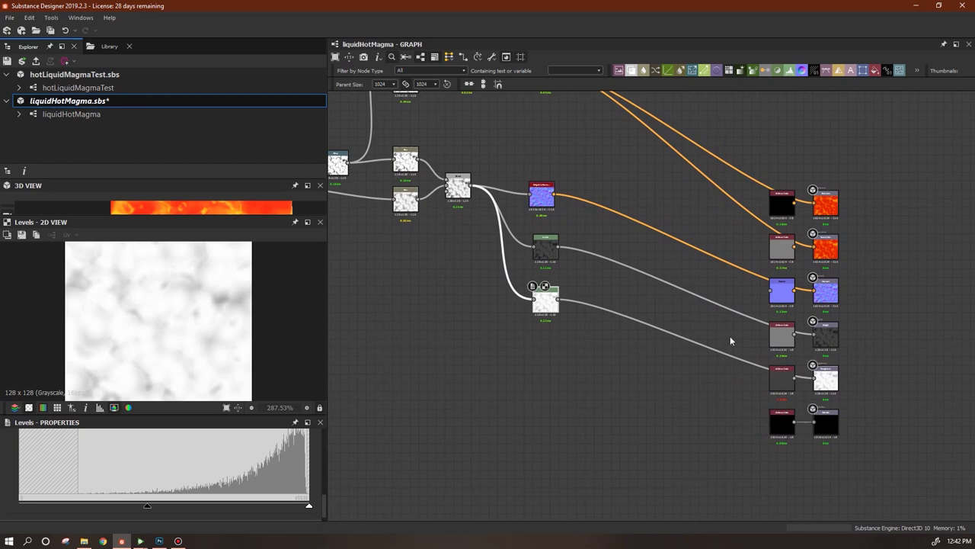
pyautogui.moveTo(794, 74); pyautogui.dragTo(546, 376)
pyautogui.moveTo(469, 185); pyautogui.dragTo(534, 378)
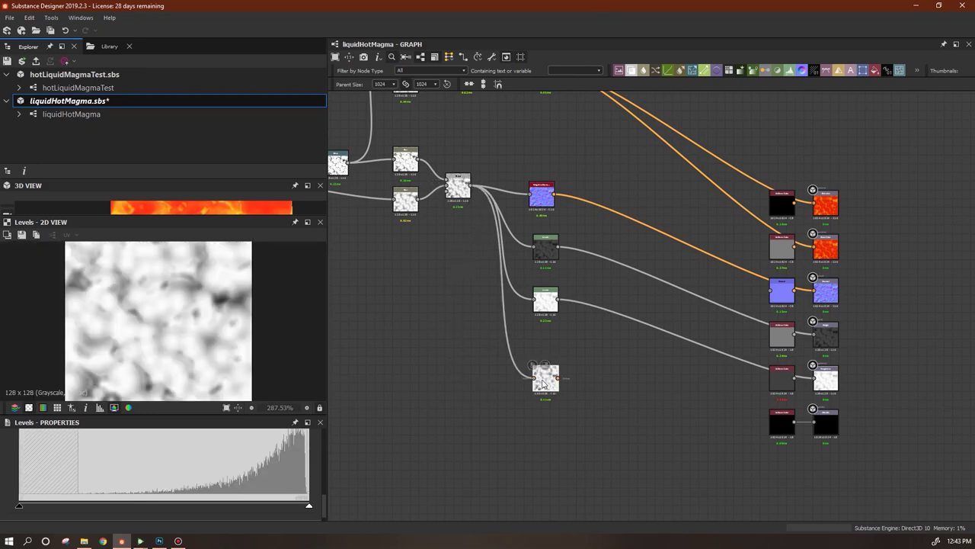
# Darken and increase the contrast of the third Levels node, reduce its output white point to mid-grey and connect it to the Metallic output
pyautogui.moveTo(327, 511); pyautogui.dragTo(325, 496)
pyautogui.moveTo(163, 465); pyautogui.dragTo(219, 477)
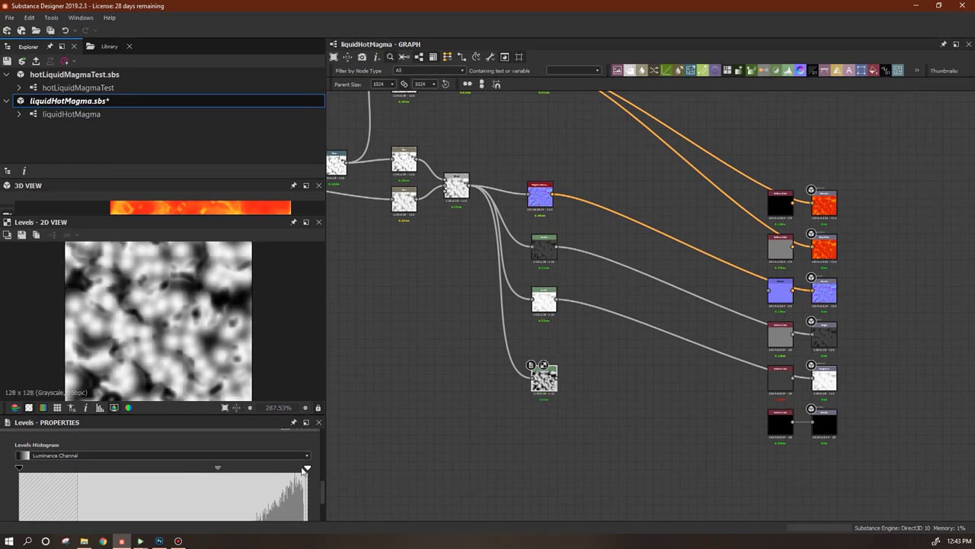
pyautogui.moveTo(307, 470); pyautogui.dragTo(306, 471)
pyautogui.moveTo(23, 470); pyautogui.dragTo(67, 468)
pyautogui.scroll(-2, 266, 500)
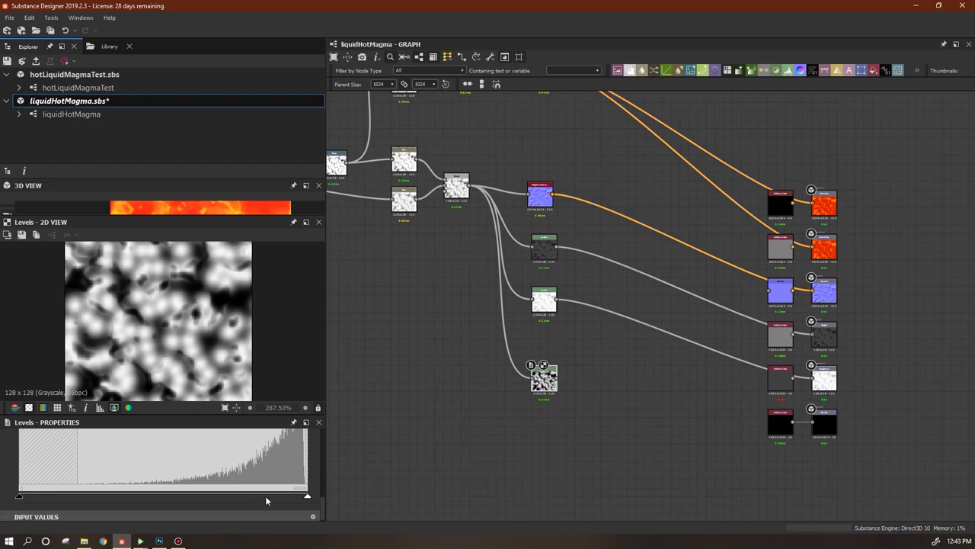
pyautogui.moveTo(21, 500); pyautogui.dragTo(28, 500)
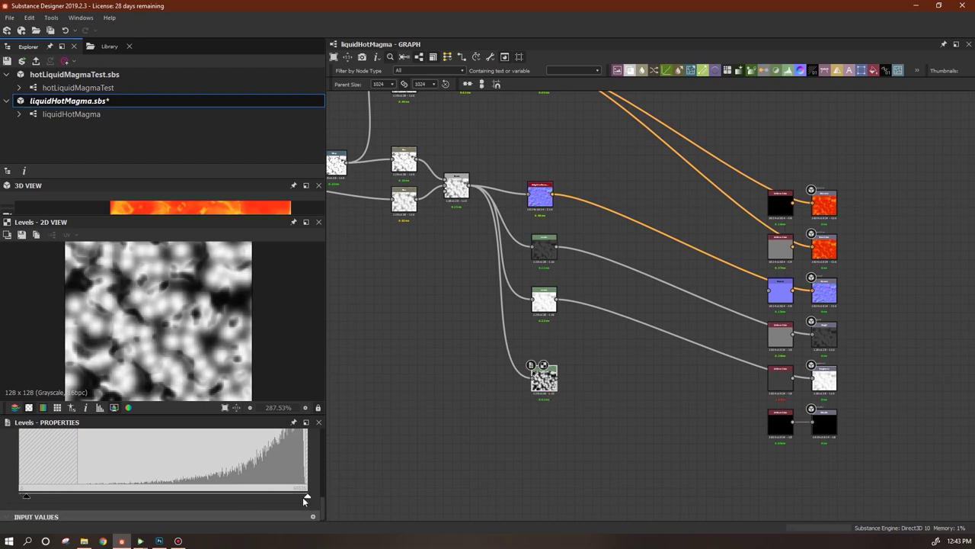
pyautogui.moveTo(307, 499); pyautogui.dragTo(200, 500)
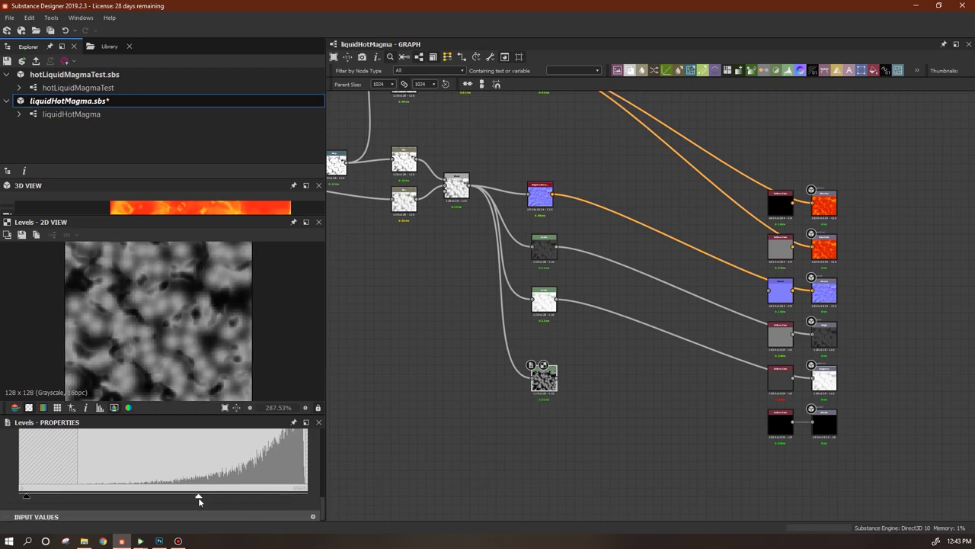
pyautogui.moveTo(561, 379); pyautogui.dragTo(770, 421)
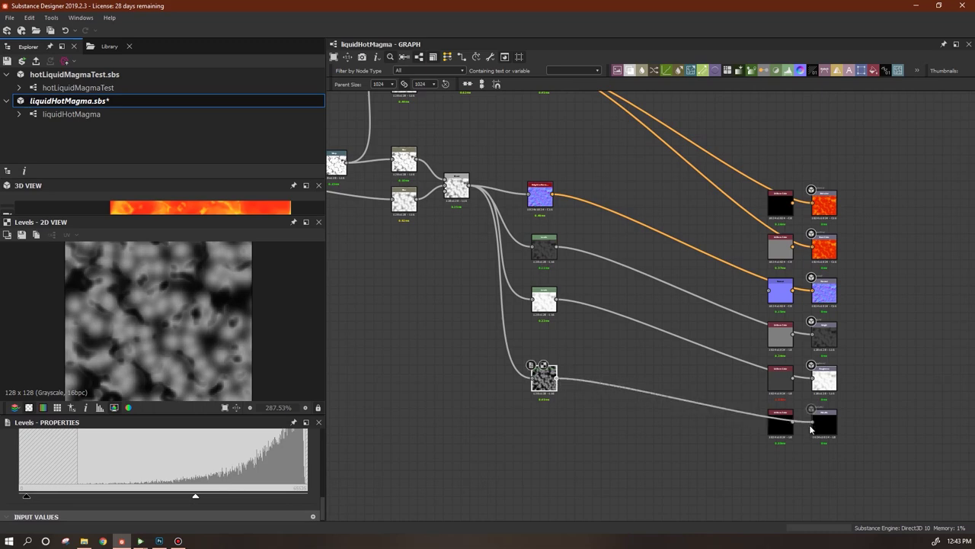
# Clean the unused nodes out of the graph and save the liquidHotMagma package
pyautogui.click(490, 58)
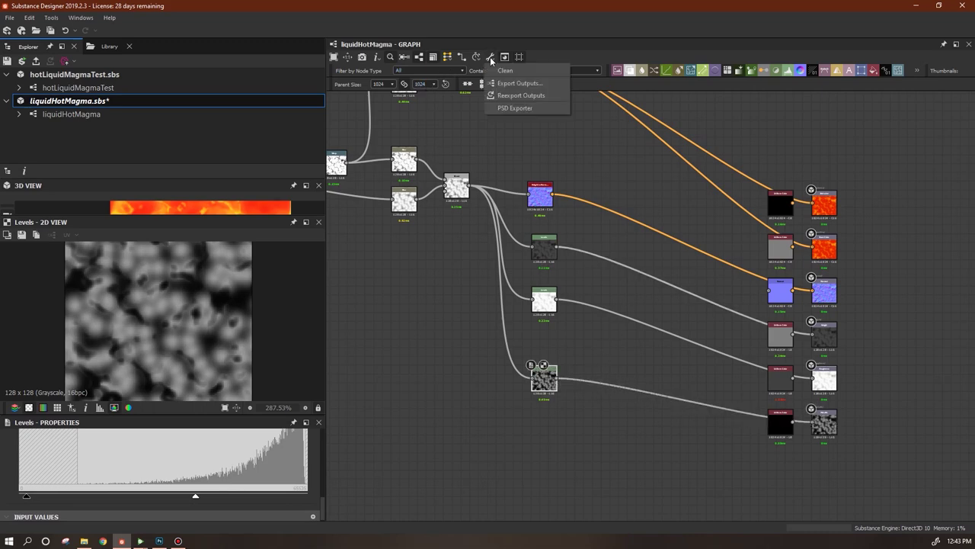
pyautogui.click(503, 73)
pyautogui.moveTo(655, 367); pyautogui.dragTo(582, 414, button='middle')
pyautogui.moveTo(690, 425); pyautogui.dragTo(793, 411, button='middle')
pyautogui.scroll(-3, 735, 364)
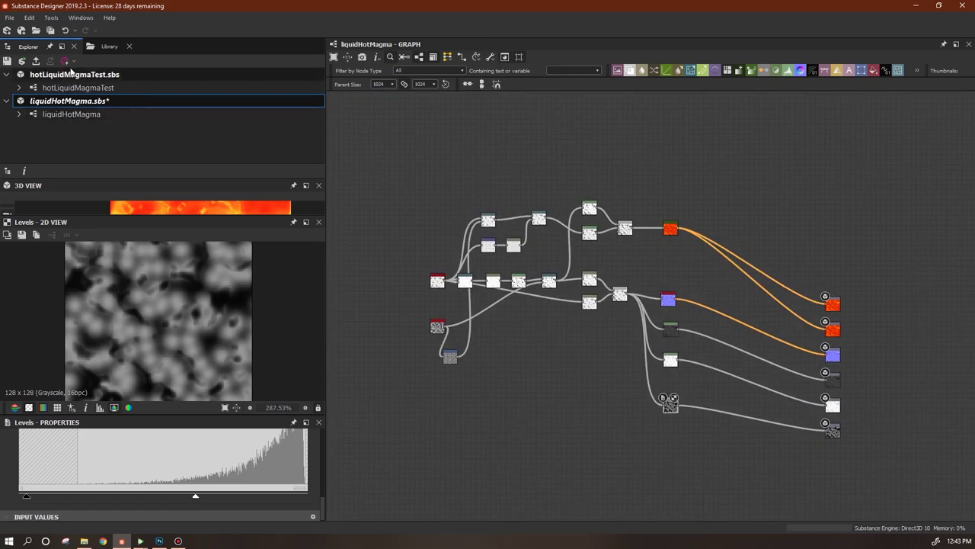
pyautogui.click(22, 62)
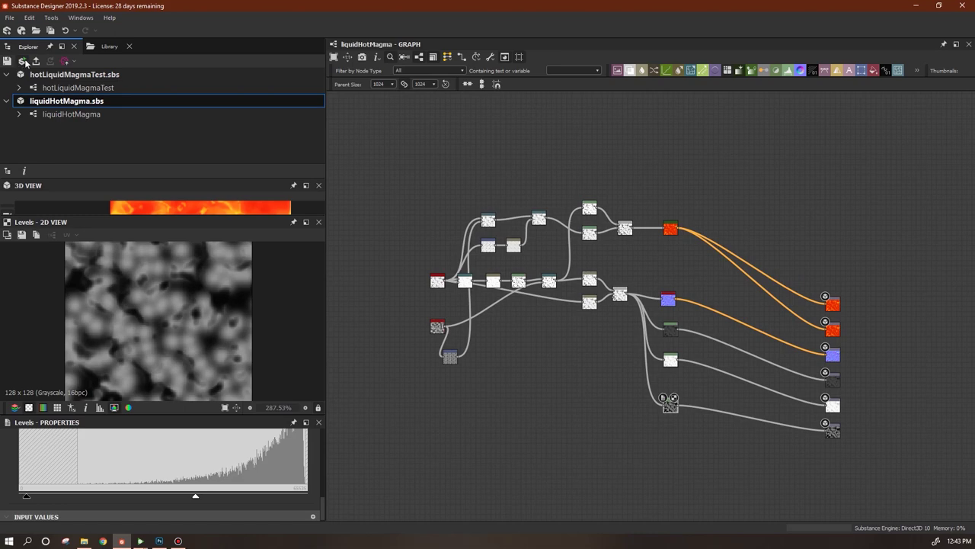
# Switch to Substance Player, stop the playback and set the material's height Scale to 1
pyautogui.click(141, 541)
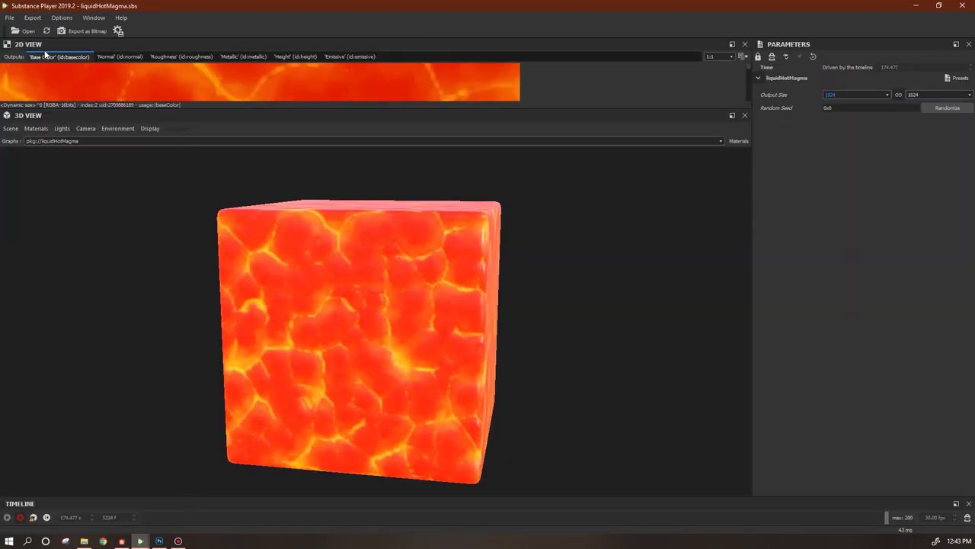
pyautogui.click(33, 517)
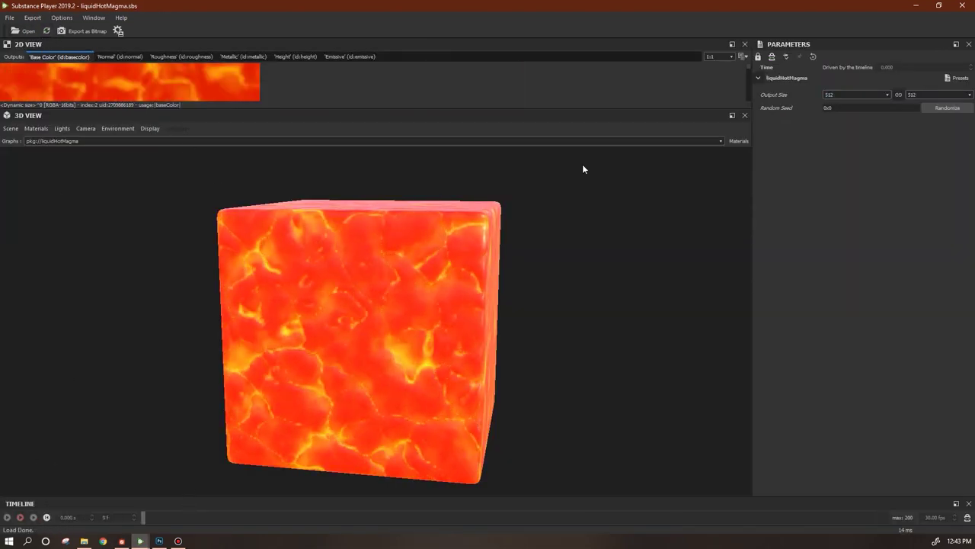
pyautogui.click(34, 129)
pyautogui.moveTo(47, 142)
pyautogui.click(127, 144)
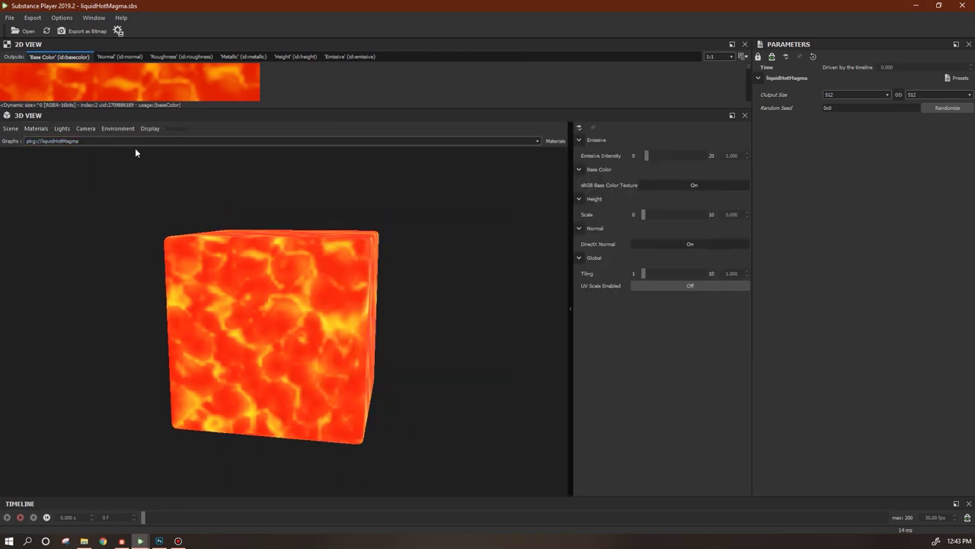
pyautogui.write('1')
pyautogui.press('Return')
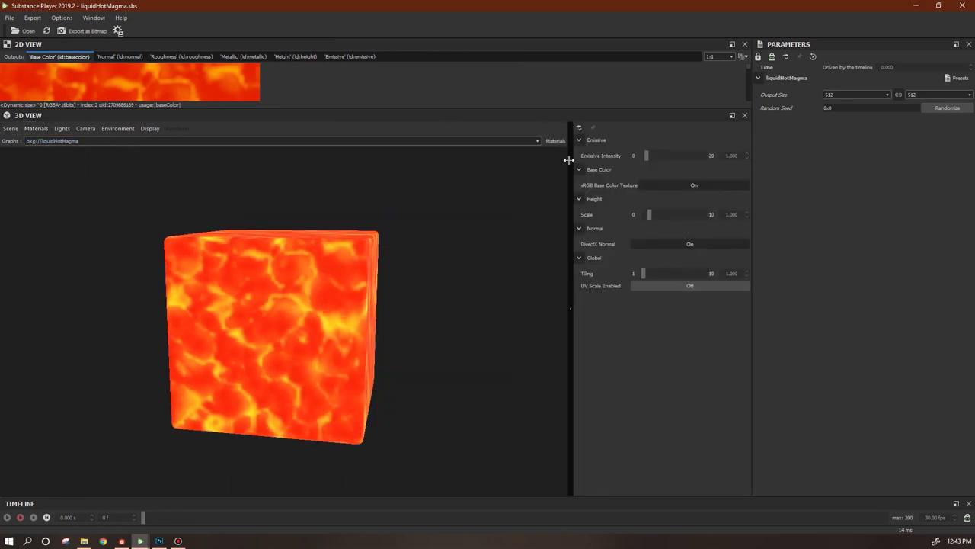
pyautogui.click(561, 140)
# Play the magma animation on the cube, set the output size to 1024 and inspect it from another angle
pyautogui.click(865, 95)
pyautogui.click(867, 150)
pyautogui.click(867, 95)
pyautogui.click(867, 141)
pyautogui.moveTo(429, 387); pyautogui.dragTo(251, 366)
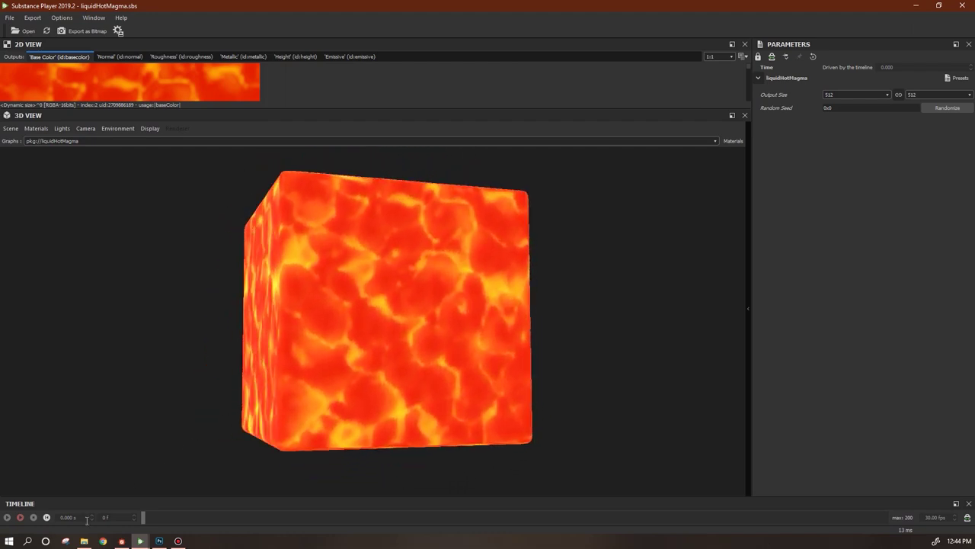
pyautogui.click(19, 518)
pyautogui.moveTo(355, 335); pyautogui.dragTo(464, 334)
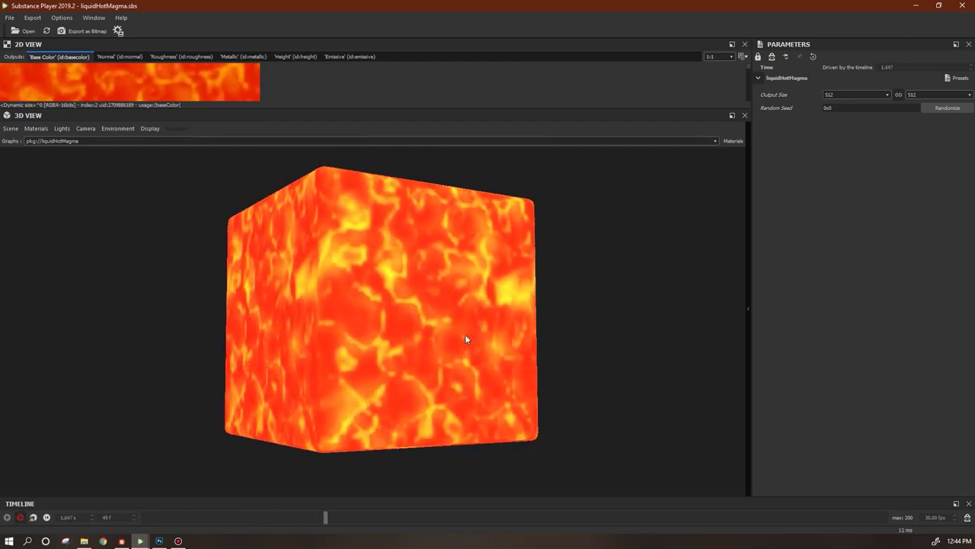
pyautogui.click(876, 93)
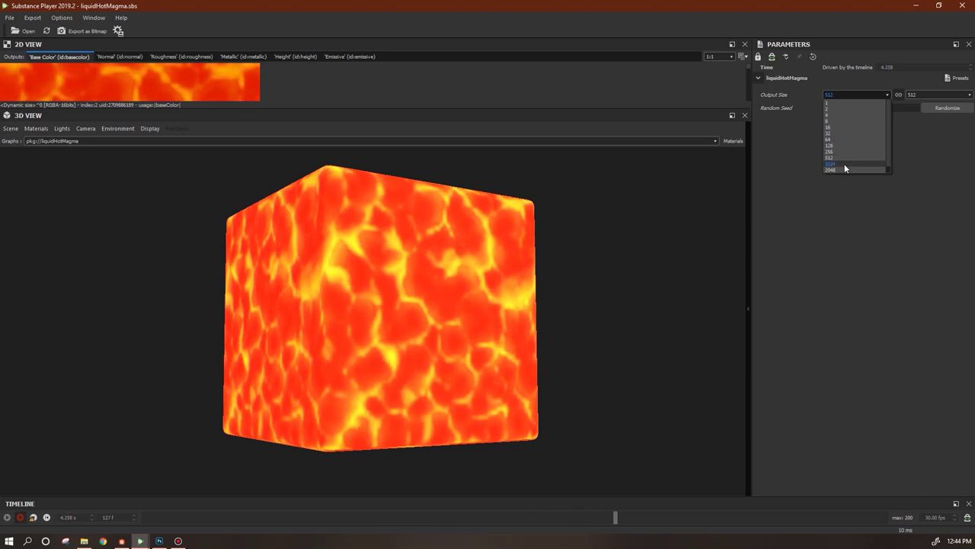
pyautogui.click(842, 164)
pyautogui.moveTo(400, 351); pyautogui.dragTo(360, 281, button='right')
pyautogui.moveTo(360, 275); pyautogui.dragTo(384, 288)
# Return to Substance Designer and tidy the placement of the Gradient Map node and the source noise nodes
pyautogui.click(121, 541)
pyautogui.moveTo(572, 428); pyautogui.dragTo(596, 436, button='middle')
pyautogui.moveTo(659, 297); pyautogui.dragTo(659, 313)
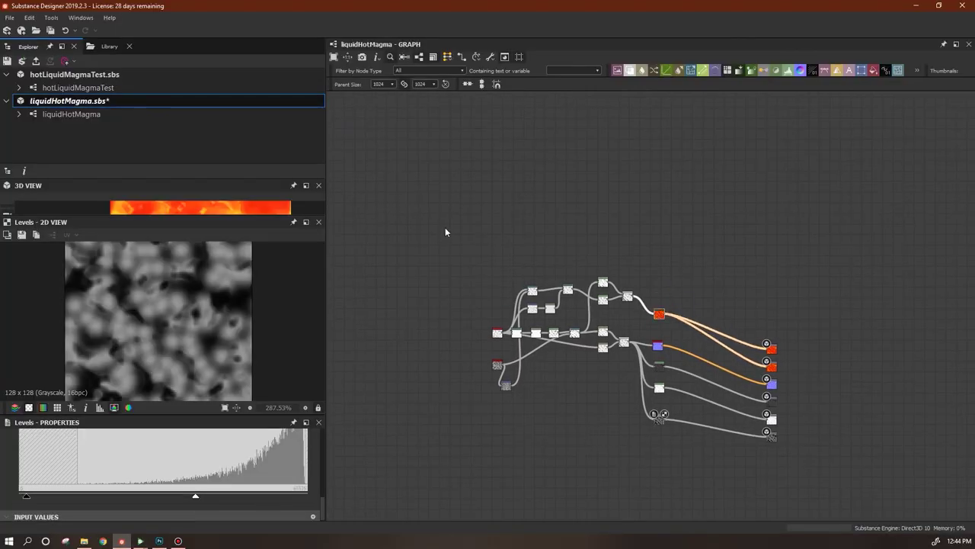
pyautogui.scroll(3, 491, 367)
pyautogui.moveTo(522, 400); pyautogui.dragTo(497, 249)
pyautogui.moveTo(483, 316); pyautogui.dragTo(513, 372)
pyautogui.moveTo(501, 361); pyautogui.dragTo(469, 298)
# Enclose the noise, warp and Blend nodes in a frame titled "magma"
pyautogui.moveTo(427, 196); pyautogui.dragTo(747, 371)
pyautogui.rightClick(724, 242)
pyautogui.click(770, 298)
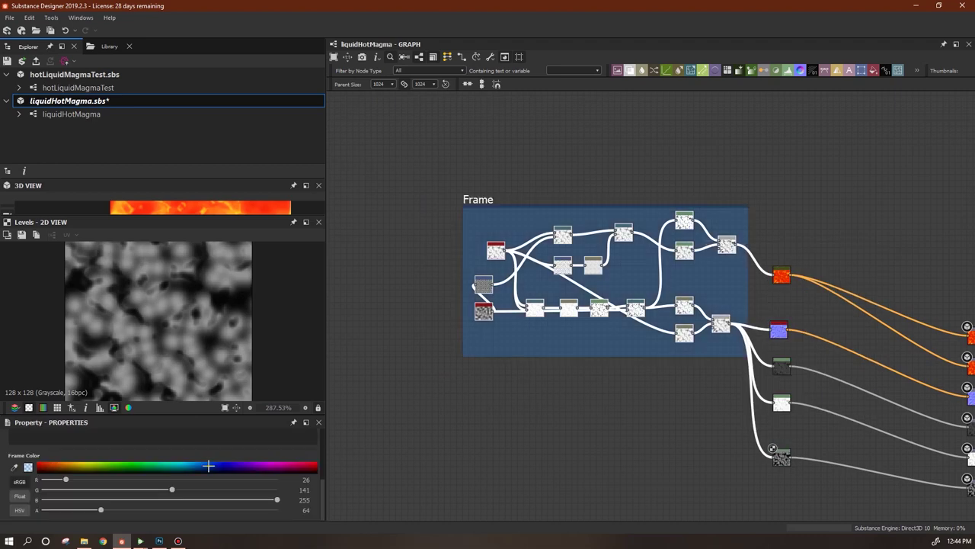
pyautogui.moveTo(324, 495); pyautogui.dragTo(325, 465)
pyautogui.doubleClick(19, 444)
pyautogui.write('magma')
pyautogui.click(481, 293)
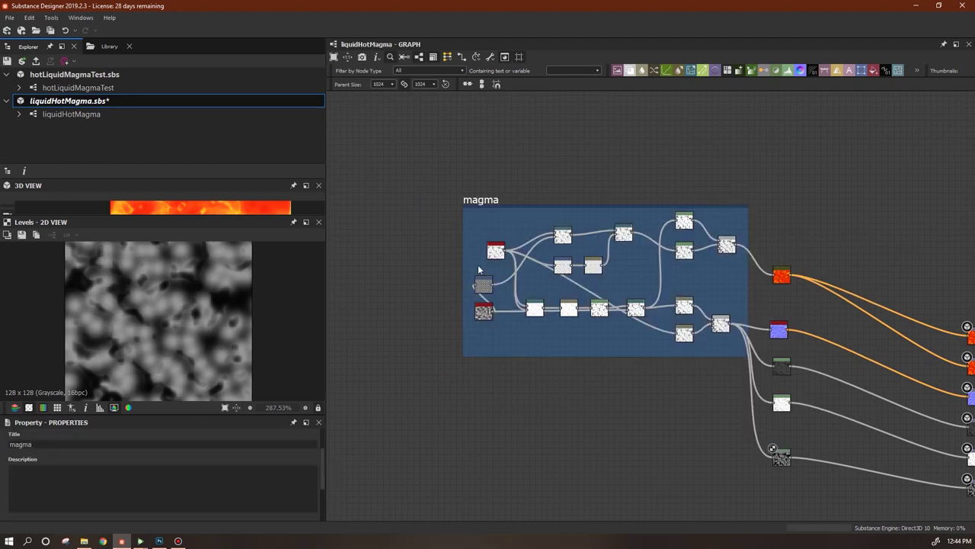
# Move the output nodes farther from the magma frame and raise them level with the map nodes
pyautogui.moveTo(552, 201); pyautogui.dragTo(525, 286)
pyautogui.scroll(-3, 621, 371)
pyautogui.moveTo(762, 455); pyautogui.dragTo(369, 372)
pyautogui.click(369, 354)
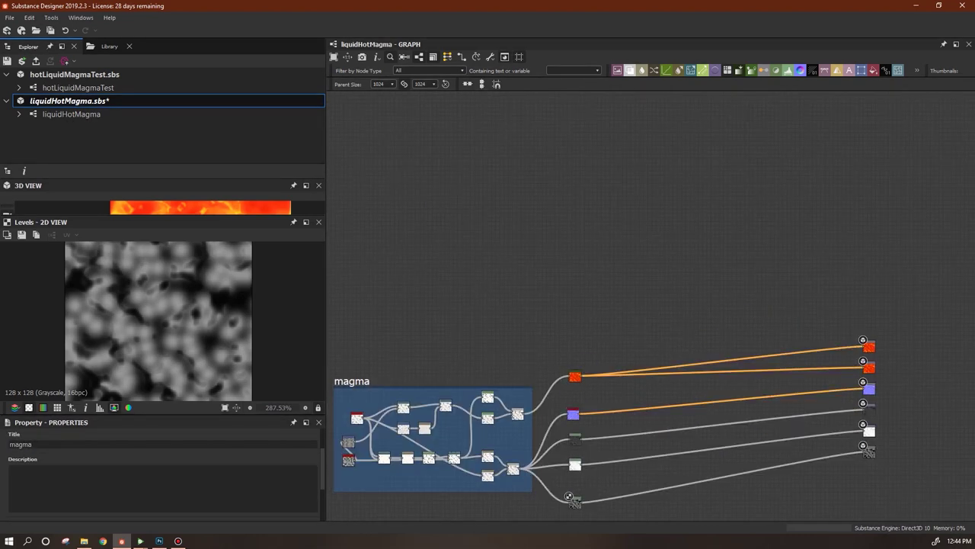
pyautogui.moveTo(529, 256); pyautogui.dragTo(604, 233, button='middle')
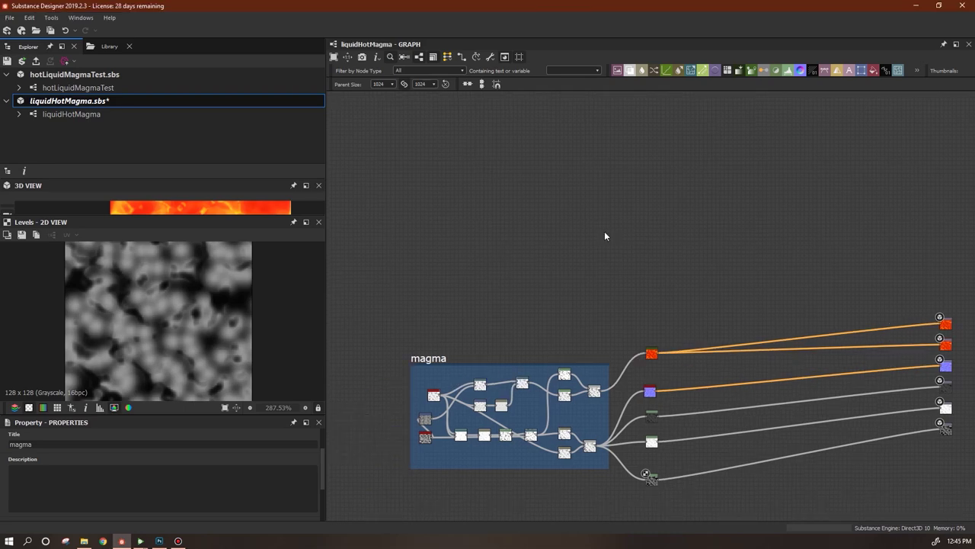
pyautogui.scroll(4, 455, 181)
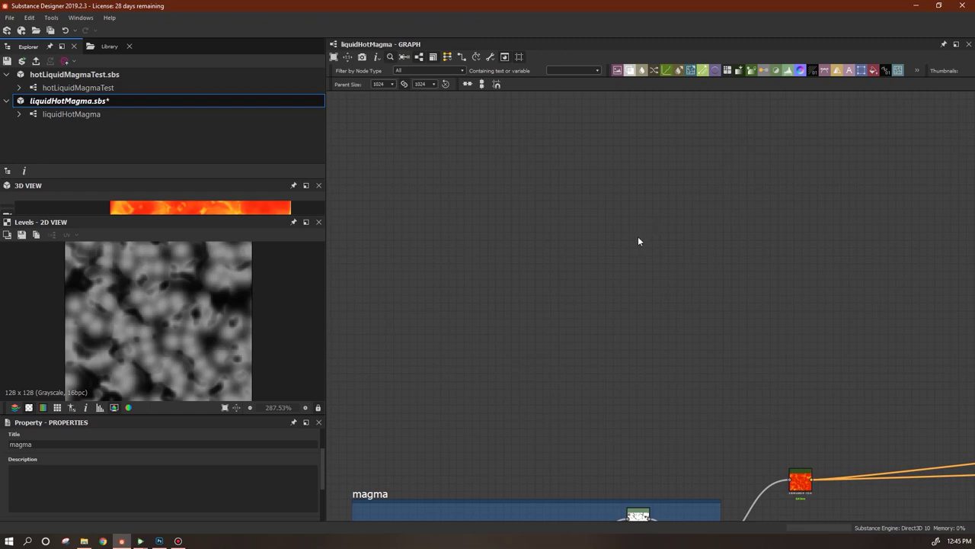
# Find the Shape generator in the library and add it to the empty area above the magma frame
pyautogui.click(108, 47)
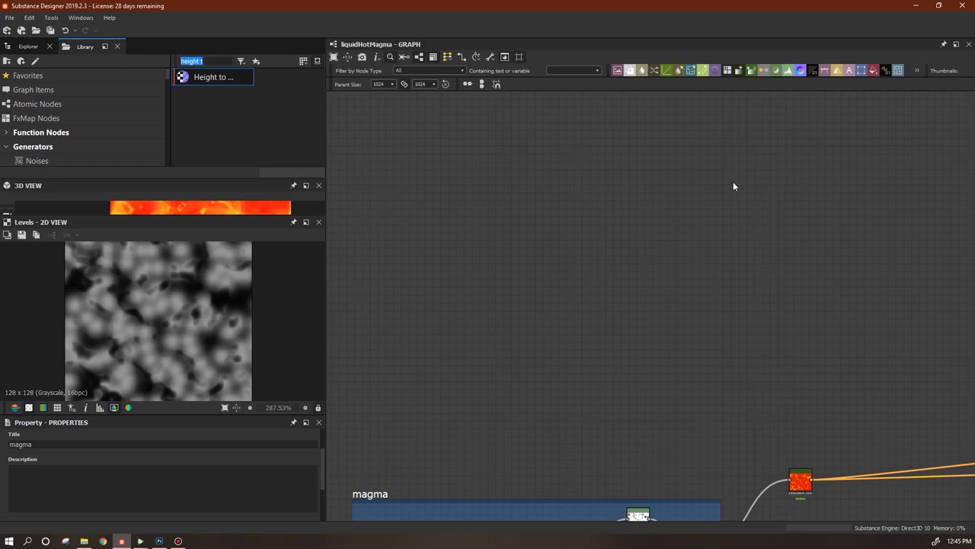
pyautogui.write('shape')
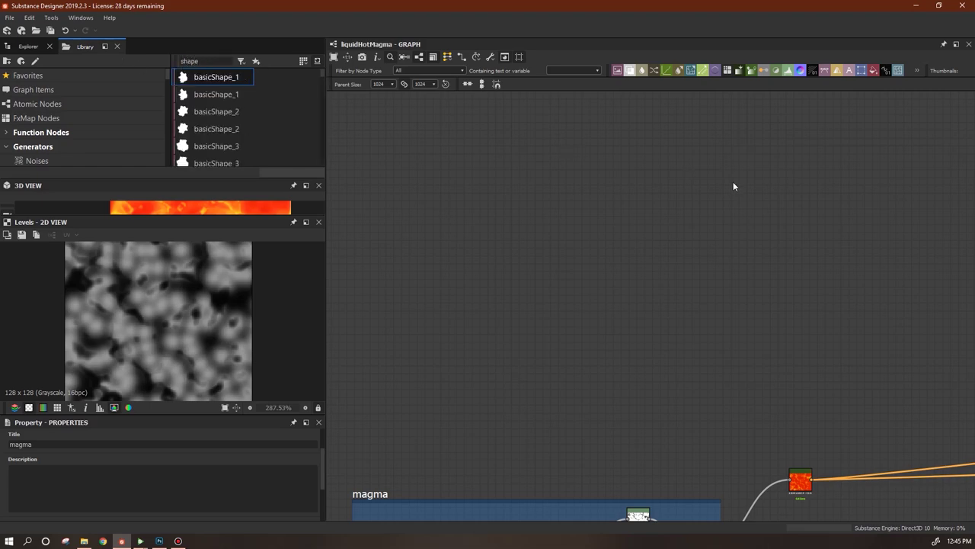
pyautogui.moveTo(319, 70); pyautogui.dragTo(319, 116)
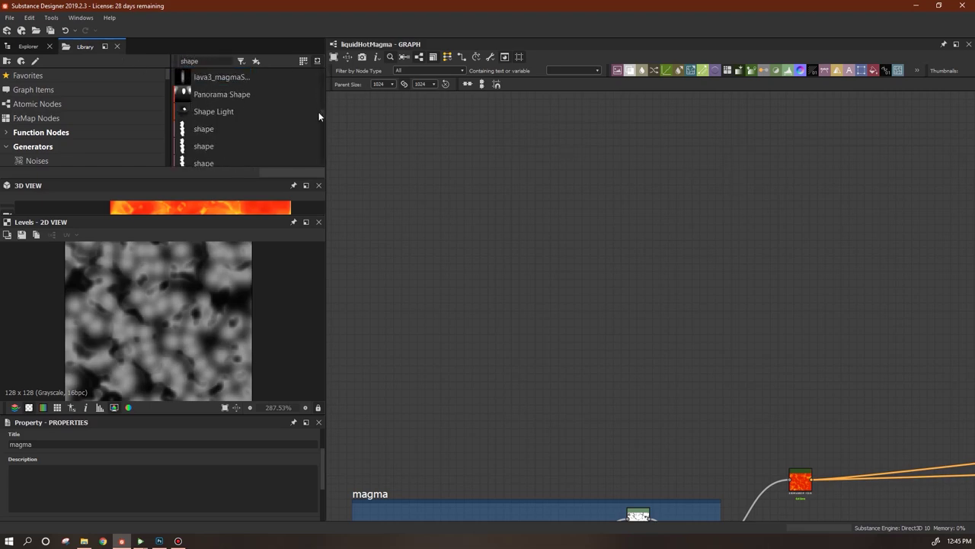
pyautogui.scroll(-1, 318, 115)
pyautogui.moveTo(204, 111); pyautogui.dragTo(439, 159)
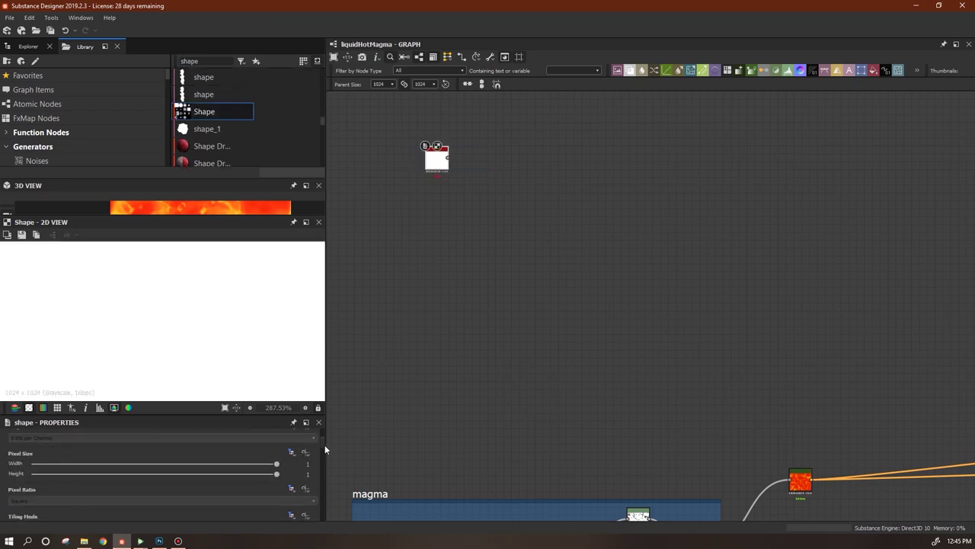
# Set the Shape node's pattern to Hemisphere and its scale to 0.68
pyautogui.moveTo(327, 474); pyautogui.dragTo(330, 493)
pyautogui.click(109, 461)
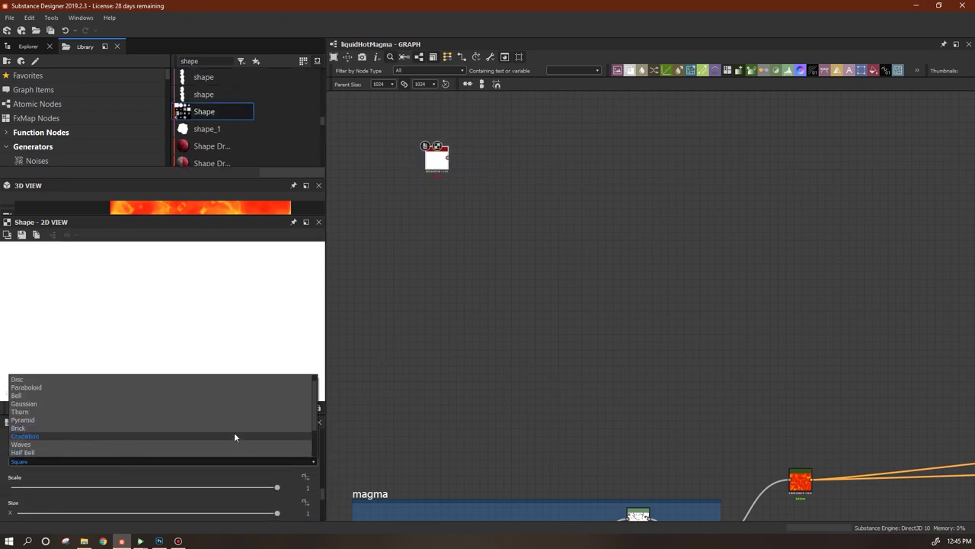
pyautogui.click(30, 453)
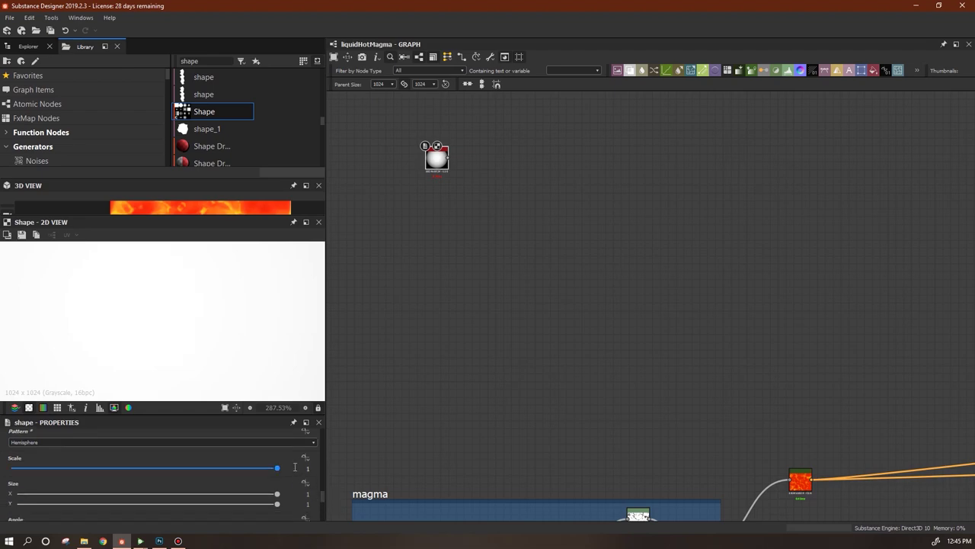
pyautogui.click(308, 467)
pyautogui.write('0.68')
pyautogui.press('Return')
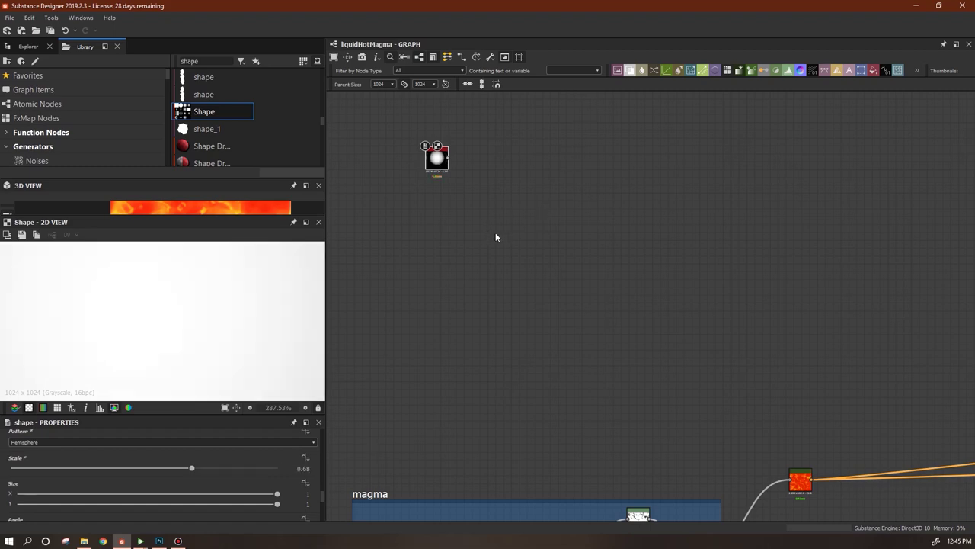
# Add a Perlin Noise node directly below the Shape node and set its scale to 13
pyautogui.write('perlin')
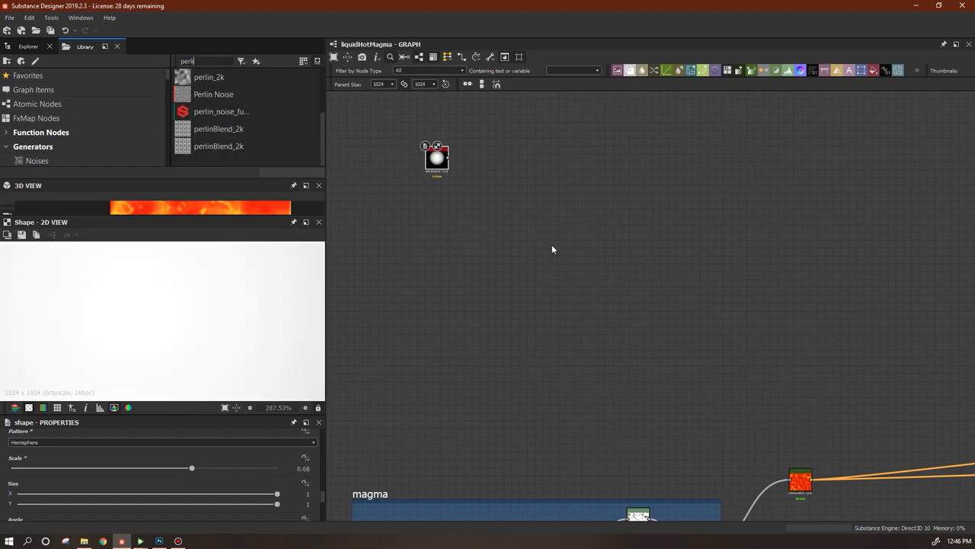
pyautogui.scroll(2, 320, 137)
pyautogui.moveTo(213, 146); pyautogui.dragTo(437, 212)
pyautogui.moveTo(309, 445); pyautogui.dragTo(280, 444)
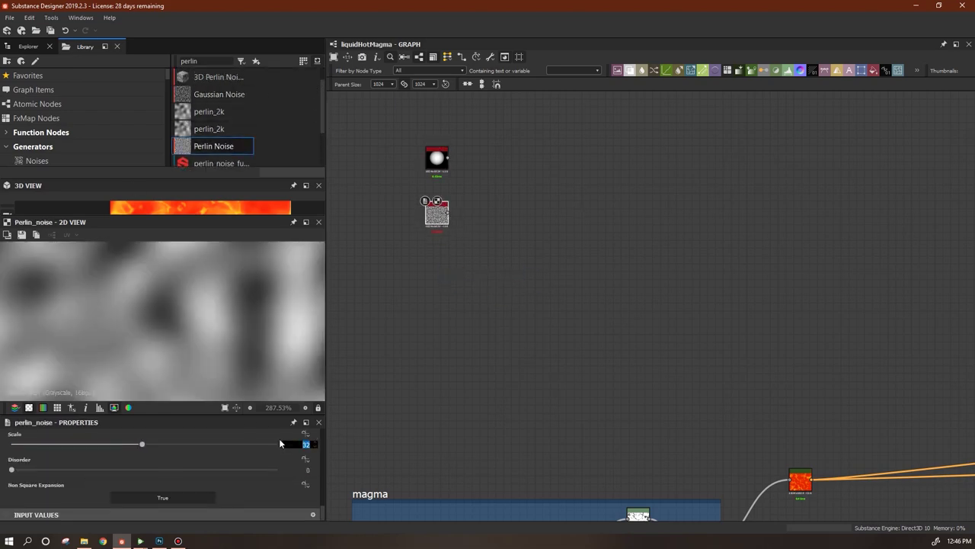
pyautogui.write('13')
pyautogui.press('Return')
pyautogui.moveTo(438, 215); pyautogui.dragTo(437, 206)
pyautogui.moveTo(558, 413); pyautogui.dragTo(573, 432, button='middle')
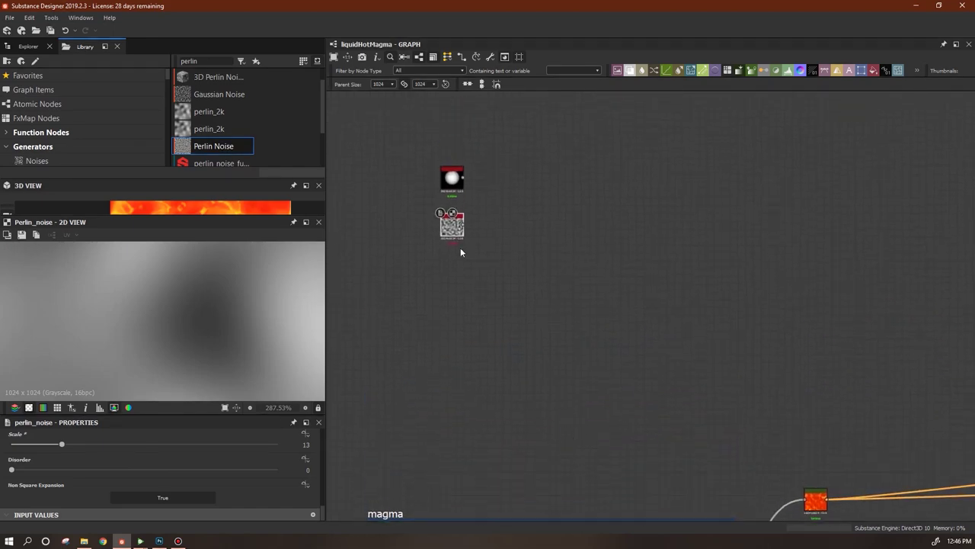
# Create a function for the Perlin Noise node's Disorder and add a Get Float and a constant Float node in it
pyautogui.click(450, 225)
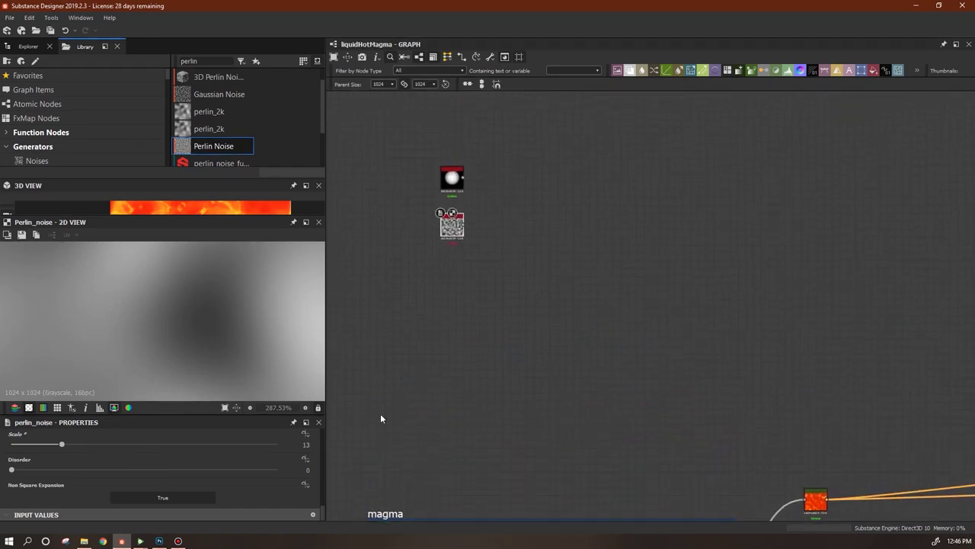
pyautogui.click(306, 459)
pyautogui.click(335, 498)
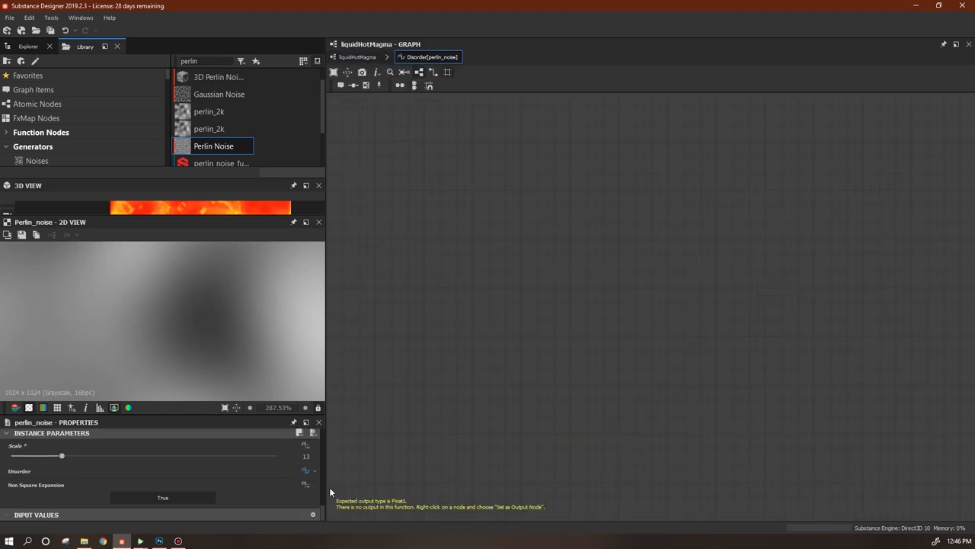
pyautogui.rightClick(505, 284)
pyautogui.moveTo(534, 288)
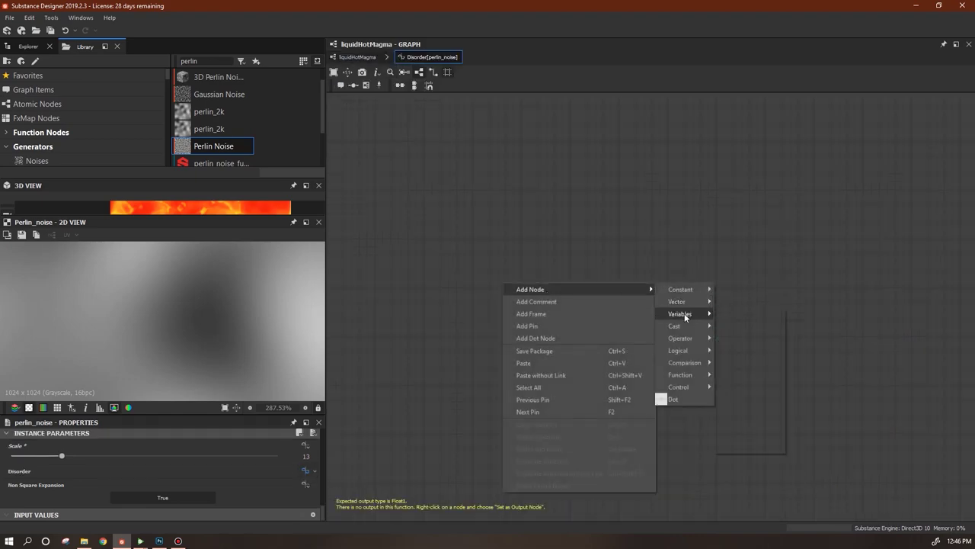
pyautogui.moveTo(683, 313)
pyautogui.click(741, 313)
pyautogui.rightClick(644, 251)
pyautogui.moveTo(703, 262)
pyautogui.moveTo(821, 258)
pyautogui.click(875, 258)
pyautogui.moveTo(646, 258); pyautogui.dragTo(518, 205)
# Set the constant Float to 0.01 and the Get Float variable to $time
pyautogui.click(308, 444)
pyautogui.write('0.01')
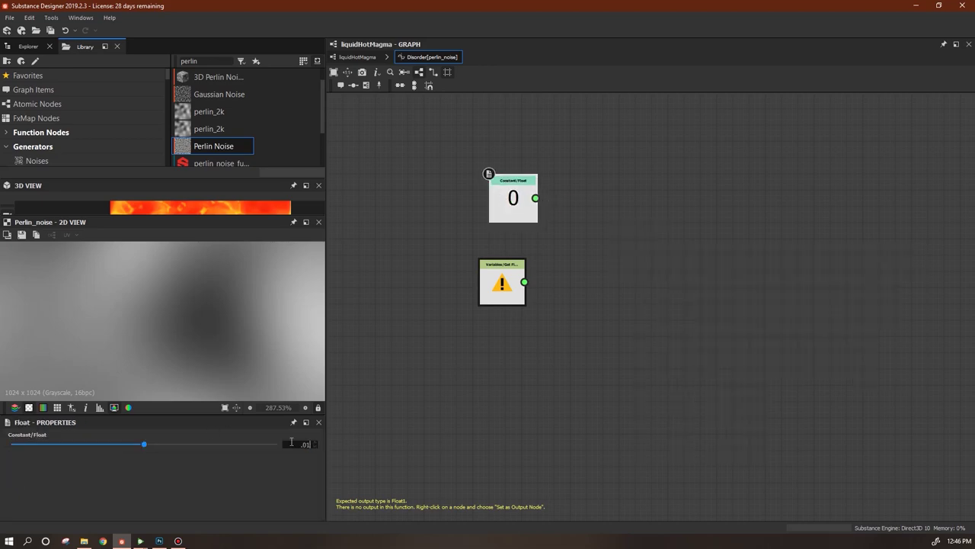
pyautogui.moveTo(503, 284); pyautogui.dragTo(504, 282)
pyautogui.click(310, 445)
pyautogui.click(228, 462)
# Multiply the 0.01 constant by $time, make the Multiplication node the function's output, and return to the liquidHotMagma graph
pyautogui.rightClick(587, 231)
pyautogui.moveTo(617, 238)
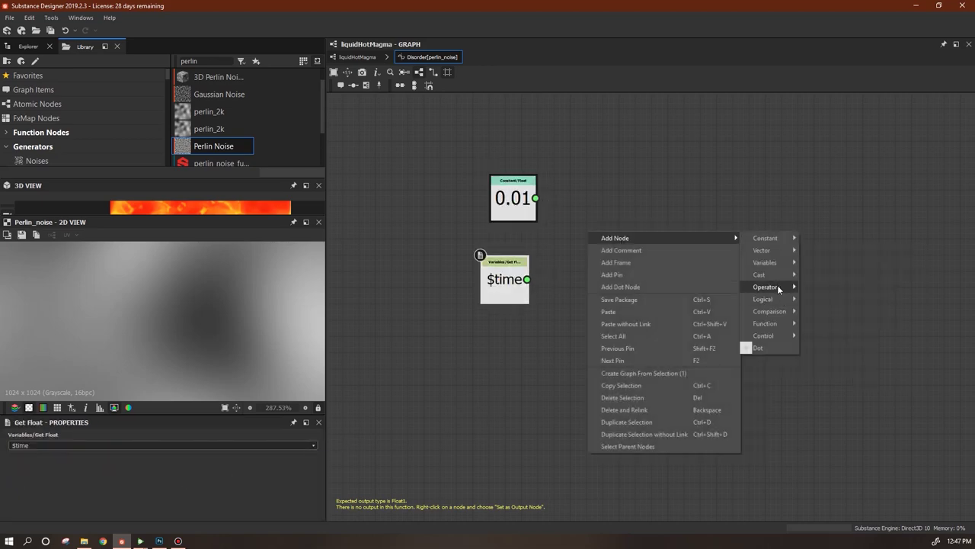
pyautogui.moveTo(777, 285)
pyautogui.click(823, 309)
pyautogui.moveTo(535, 198); pyautogui.dragTo(565, 225)
pyautogui.moveTo(526, 278); pyautogui.dragTo(564, 236)
pyautogui.rightClick(581, 227)
pyautogui.click(609, 235)
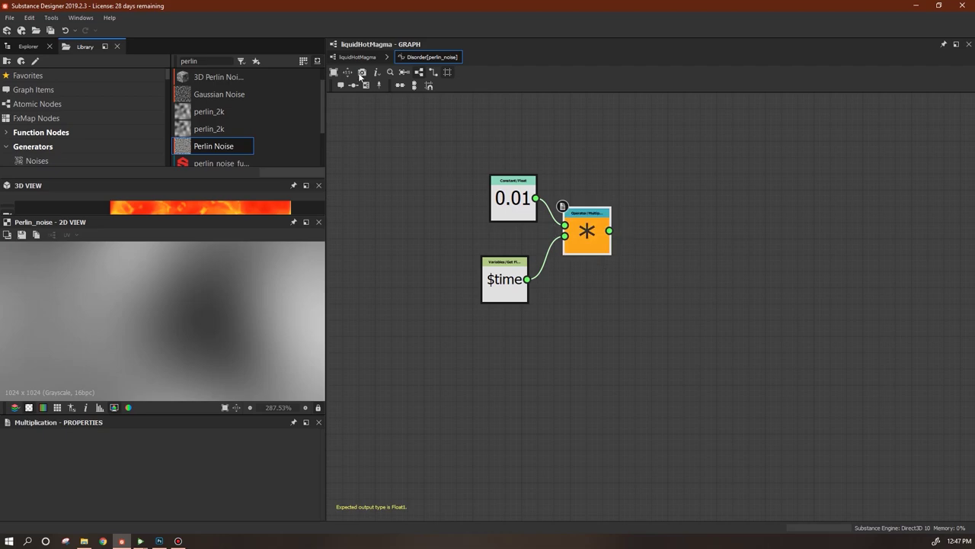
pyautogui.click(358, 58)
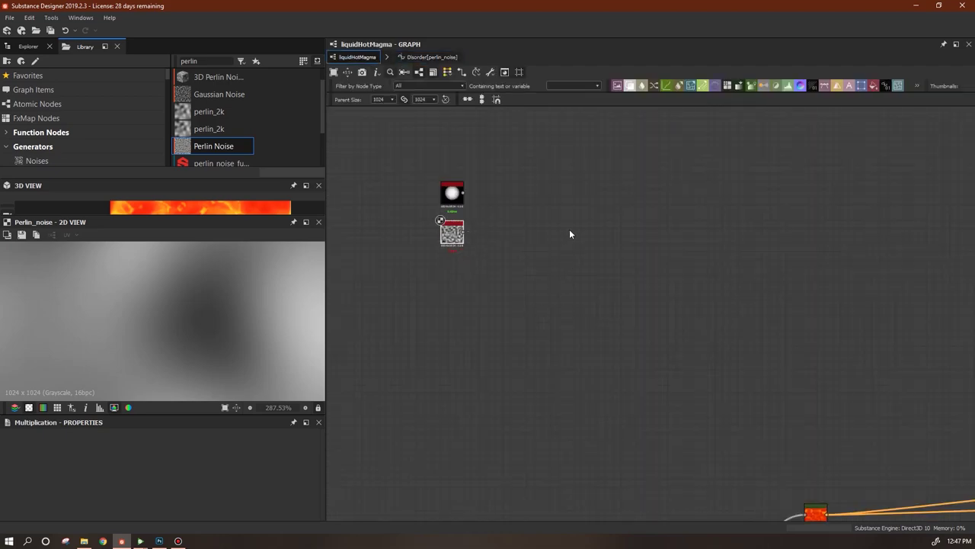
# Add a Warp node with the Shape as its input and the Perlin Noise as its gradient input
pyautogui.rightClick(652, 186)
pyautogui.moveTo(688, 191)
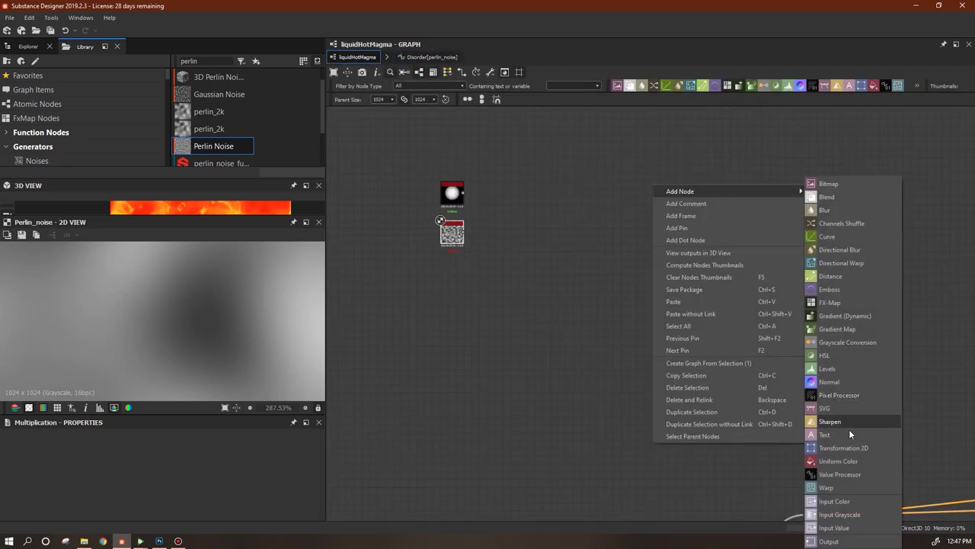
pyautogui.click(828, 486)
pyautogui.moveTo(648, 191); pyautogui.dragTo(546, 202)
pyautogui.moveTo(464, 193); pyautogui.dragTo(536, 192)
pyautogui.moveTo(464, 231); pyautogui.dragTo(505, 207)
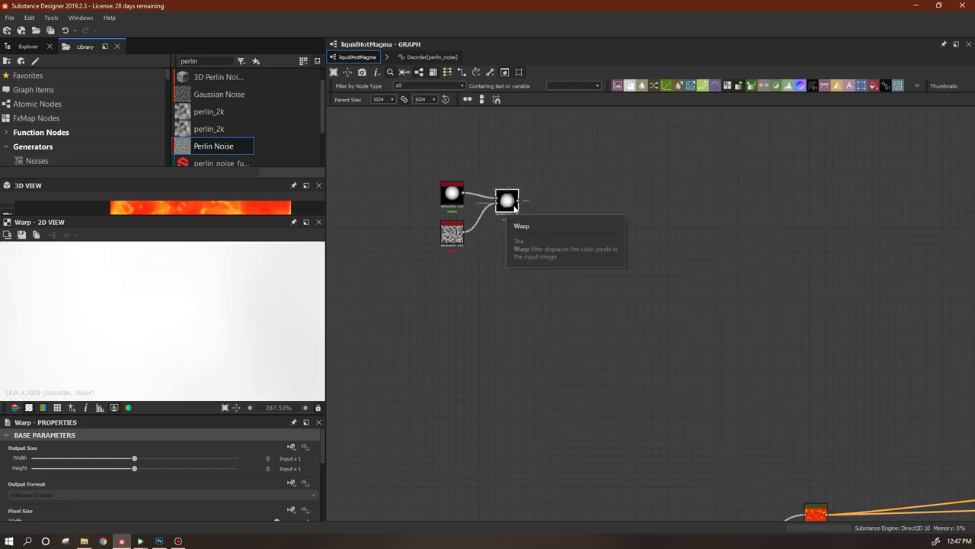
# Set the Warp node's intensity to 2.5
pyautogui.scroll(-5, 305, 500)
pyautogui.doubleClick(305, 500)
pyautogui.write('2.5')
pyautogui.press('Return')
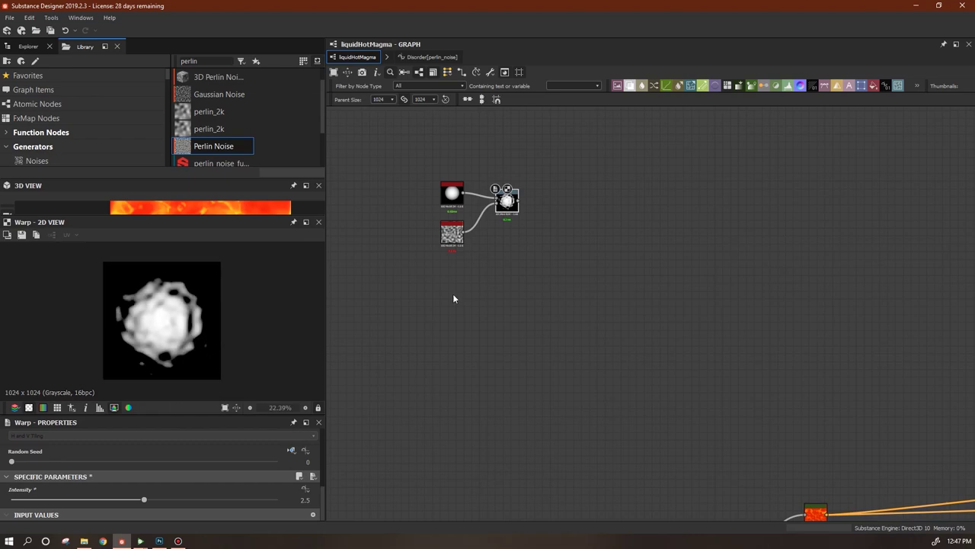
# Reduce the output width and height of the Shape and Perlin Noise nodes to -2 (Parent / 4)
pyautogui.scroll(5, 457, 206)
pyautogui.click(444, 169)
pyautogui.scroll(5, 325, 449)
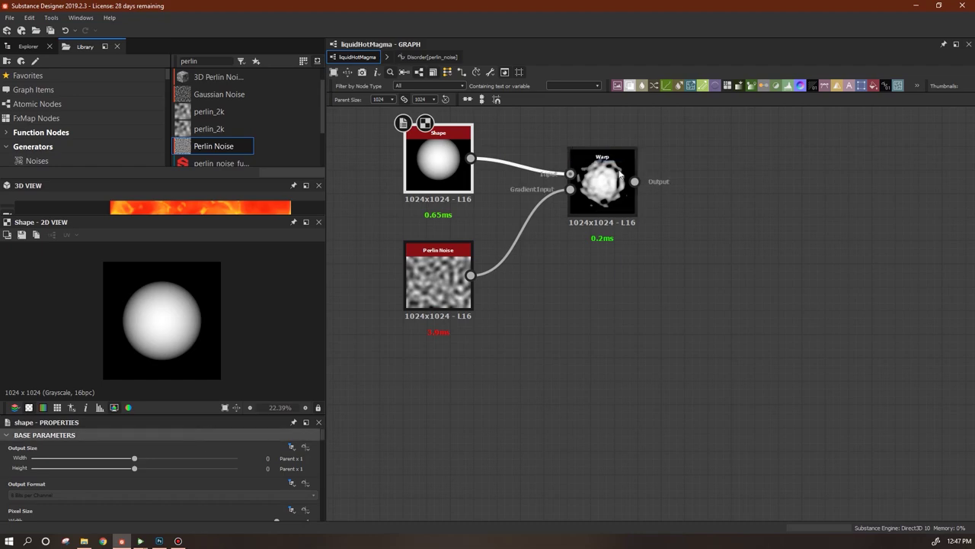
pyautogui.scroll(-3, 673, 214)
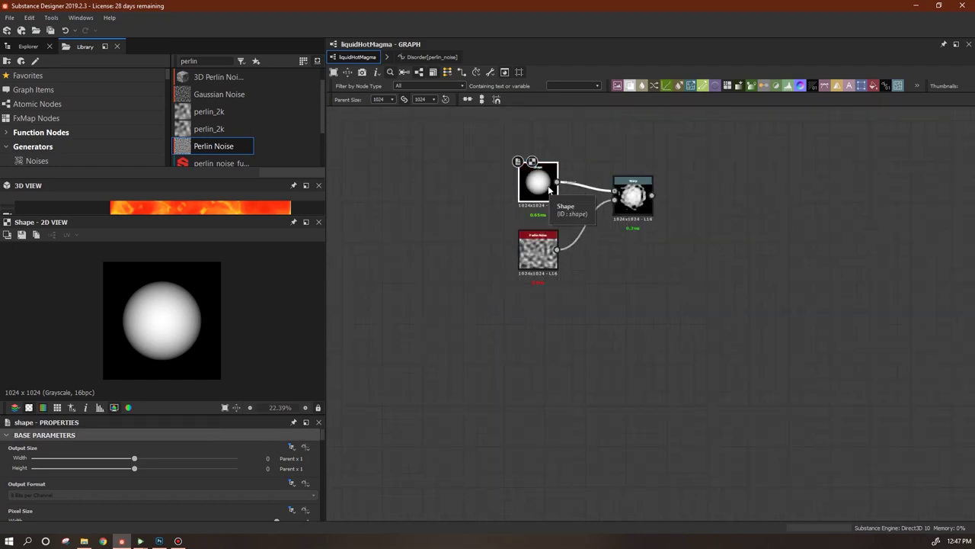
pyautogui.moveTo(134, 458); pyautogui.dragTo(117, 469)
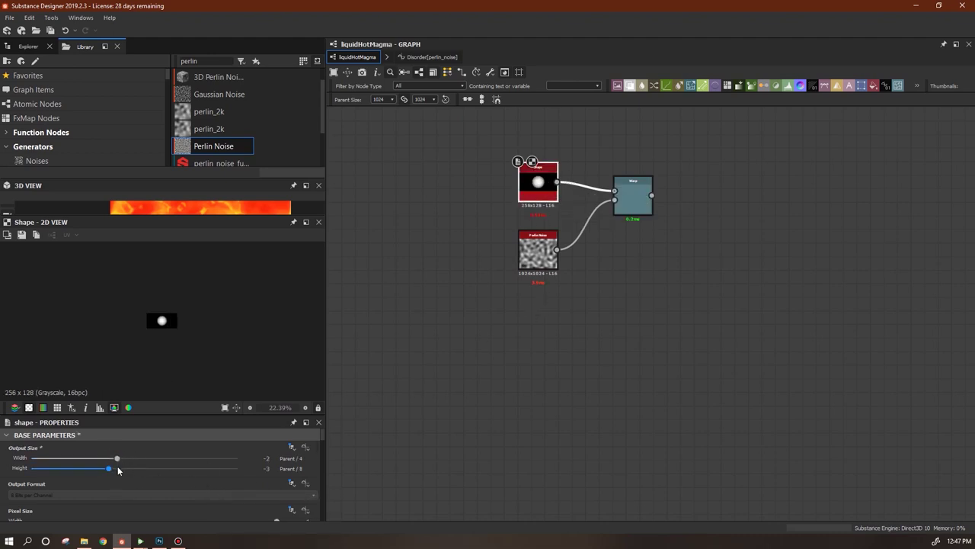
pyautogui.click(538, 249)
pyautogui.moveTo(537, 192)
pyautogui.mouseDown()
pyautogui.moveTo(538, 179)
pyautogui.moveTo(538, 192)
pyautogui.mouseUp()
pyautogui.moveTo(625, 193); pyautogui.dragTo(611, 220)
pyautogui.doubleClick(611, 220)
# Add a Levels node after the Warp node and feed it the Warp output
pyautogui.moveTo(575, 317); pyautogui.dragTo(378, 370, button='middle')
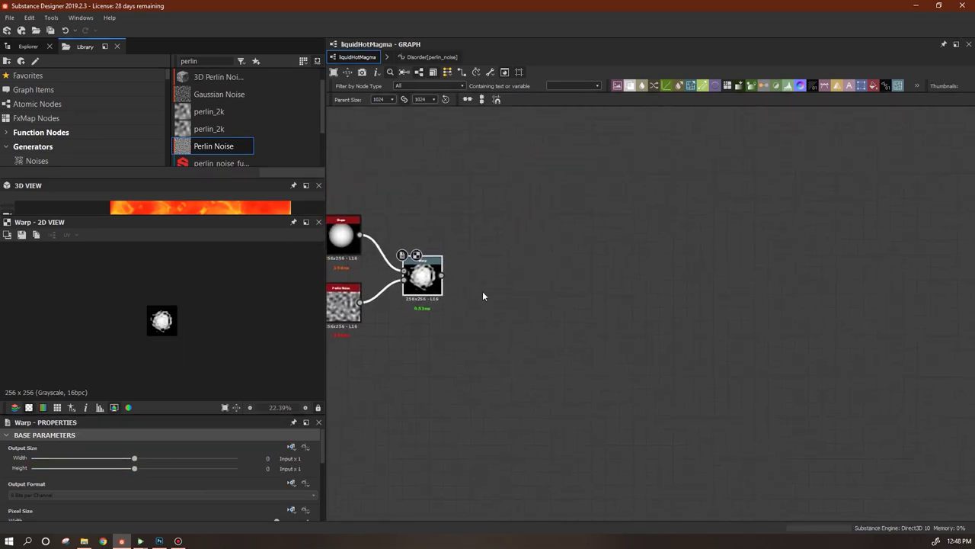
pyautogui.moveTo(784, 88); pyautogui.dragTo(538, 251)
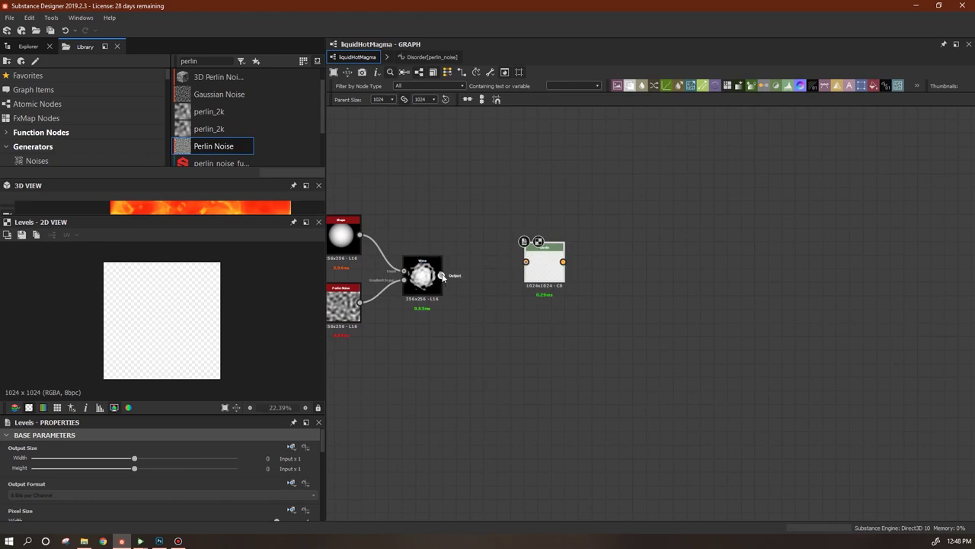
pyautogui.moveTo(558, 328); pyautogui.dragTo(749, 320, button='middle')
# Set the output width and height of both the Shape and Perlin Noise nodes to -3 (Parent / 8)
pyautogui.click(534, 231)
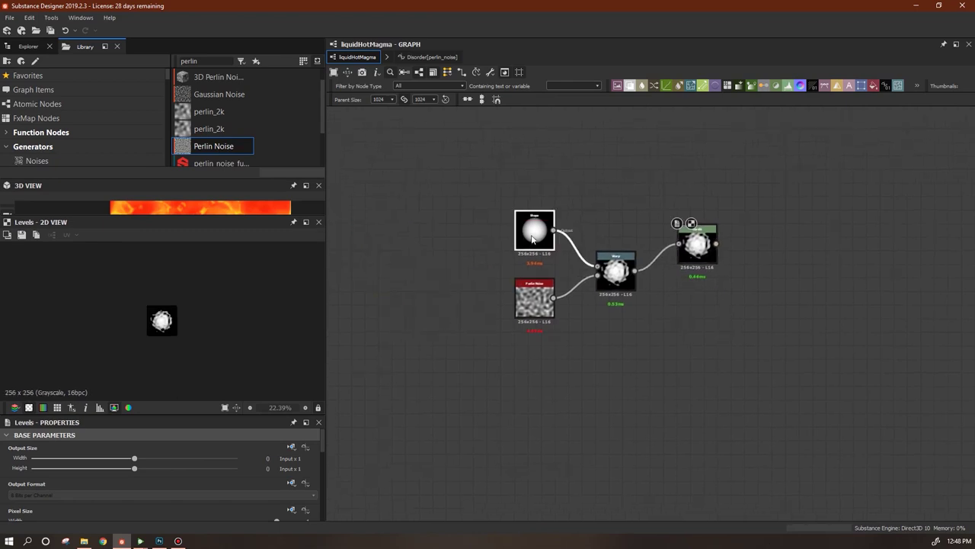
pyautogui.click(108, 458)
pyautogui.click(108, 467)
pyautogui.doubleClick(535, 299)
pyautogui.click(108, 458)
pyautogui.click(109, 468)
pyautogui.click(662, 369)
pyautogui.click(702, 255)
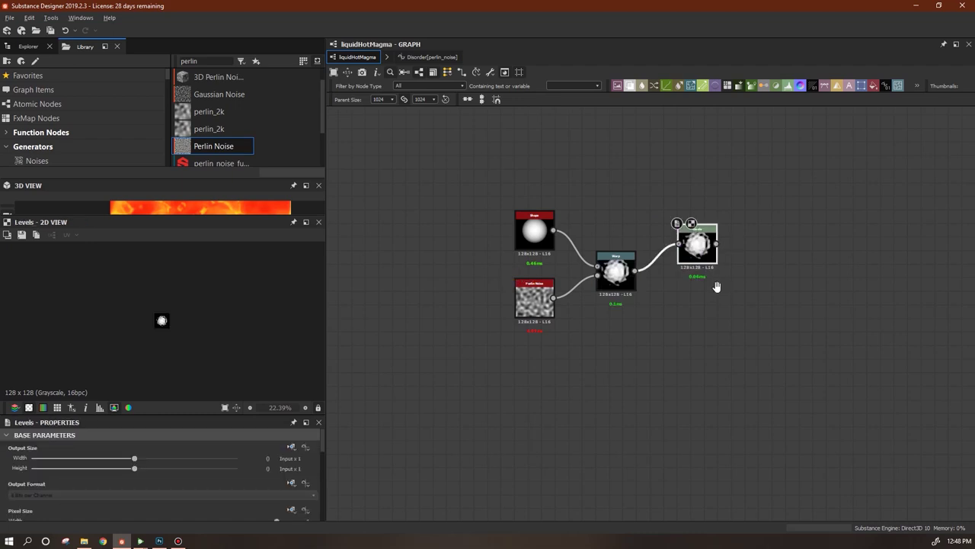
pyautogui.moveTo(716, 282); pyautogui.dragTo(580, 304, button='middle')
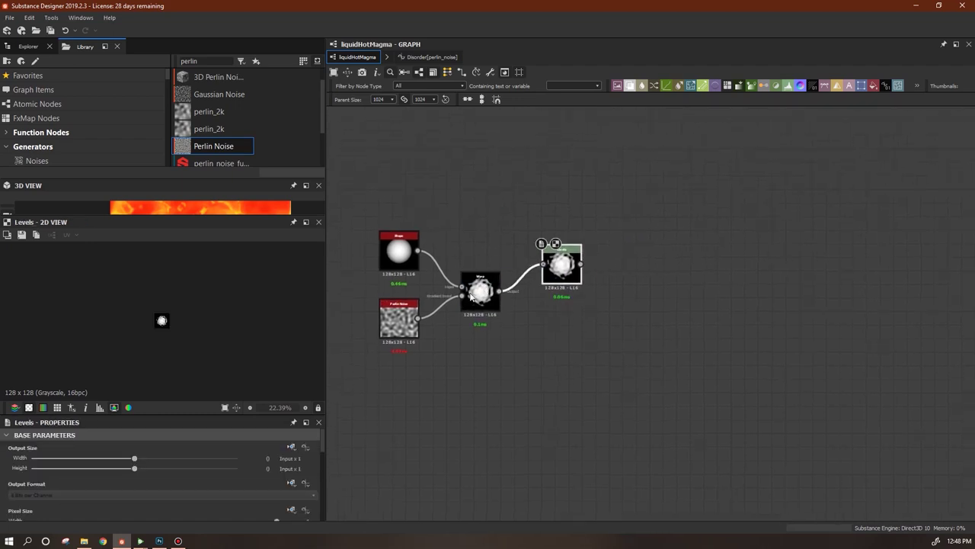
# Make the Warp node's tiling mode absolute and set it to No Tiling
pyautogui.click(480, 293)
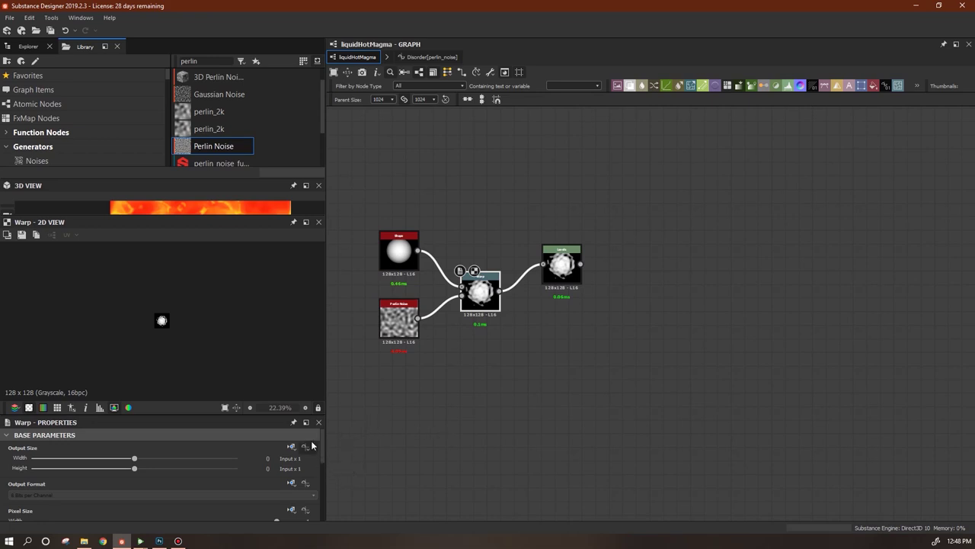
pyautogui.moveTo(320, 447); pyautogui.dragTo(311, 488)
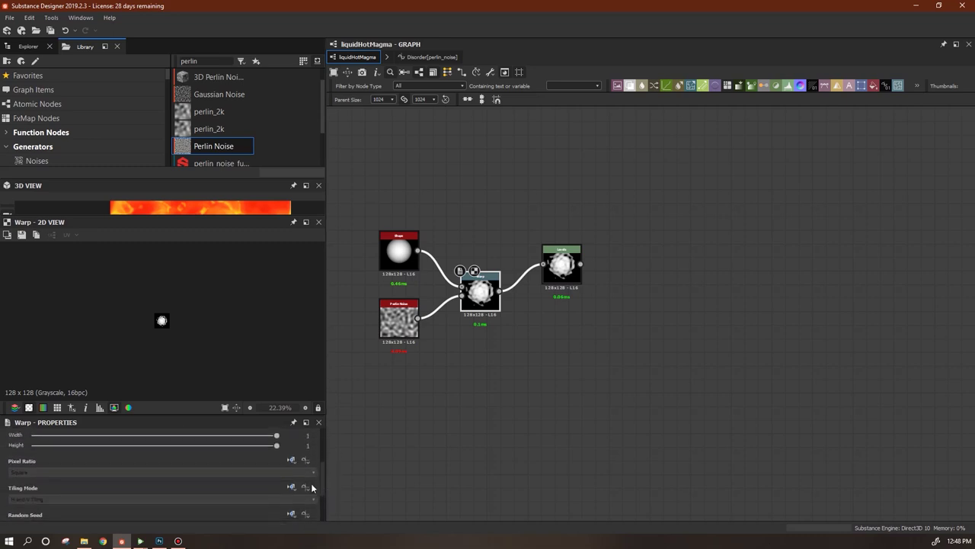
pyautogui.click(293, 489)
pyautogui.click(299, 525)
pyautogui.click(314, 501)
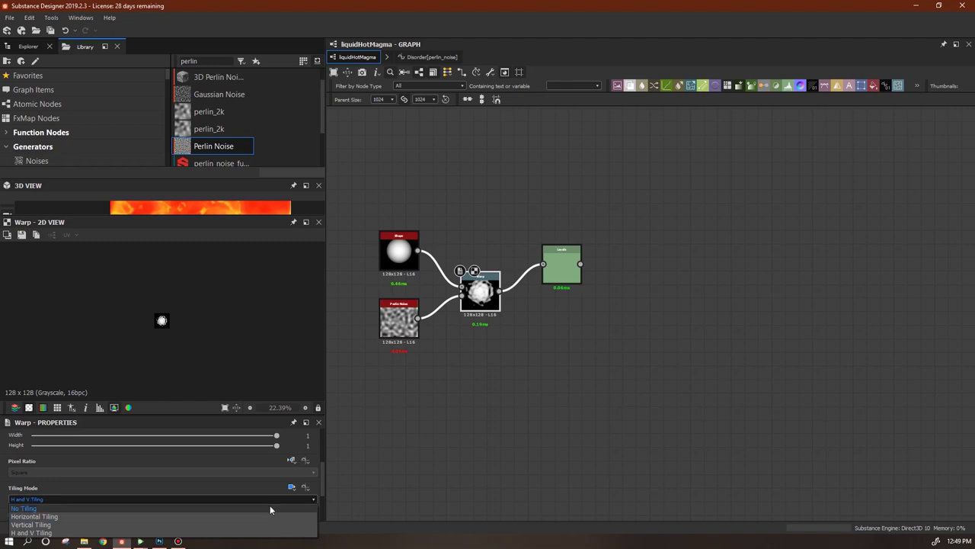
pyautogui.click(290, 509)
# Narrow the Levels node's input black and white points to turn the warped hemisphere into a high-contrast white splat
pyautogui.click(563, 272)
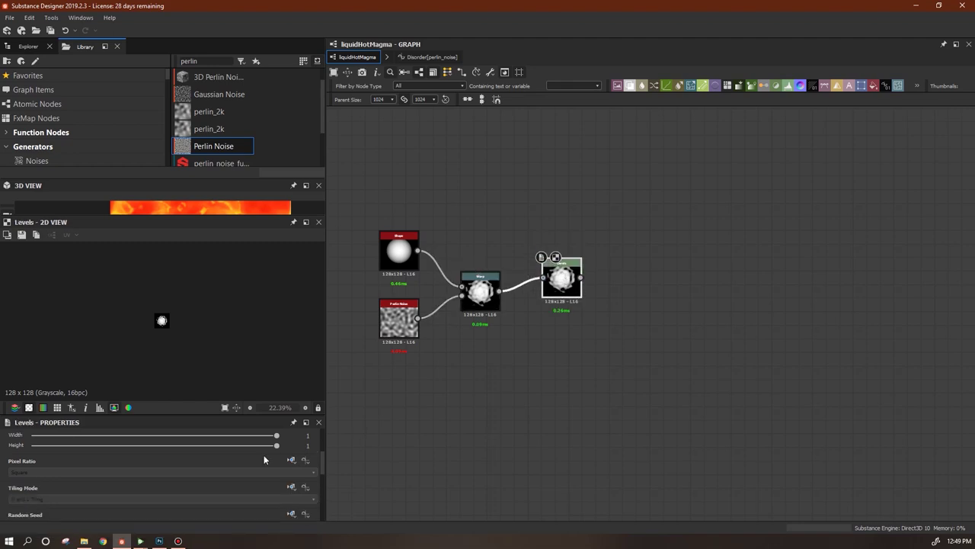
pyautogui.scroll(-5, 322, 471)
pyautogui.scroll(3, 215, 355)
pyautogui.scroll(3, 215, 360)
pyautogui.moveTo(52, 438); pyautogui.dragTo(86, 439)
pyautogui.moveTo(241, 439); pyautogui.dragTo(133, 445)
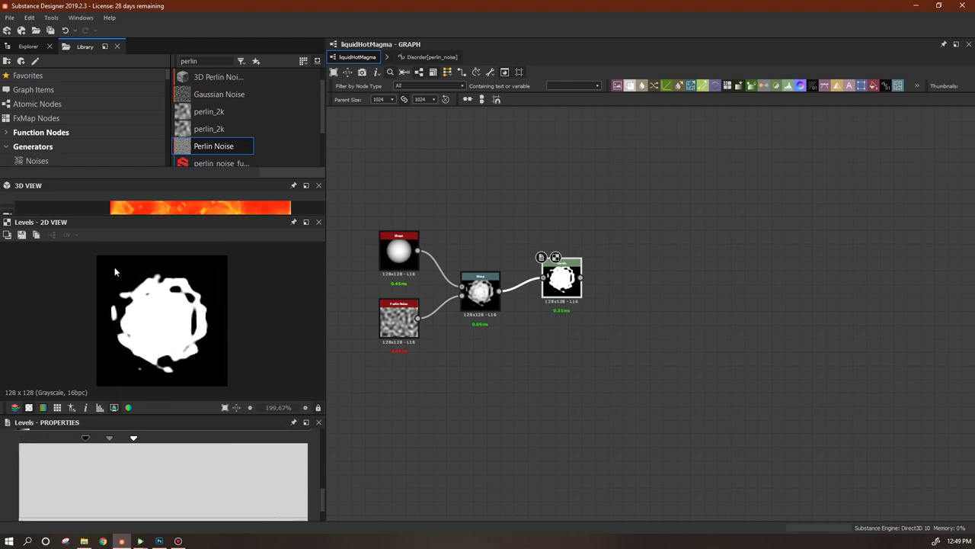
pyautogui.scroll(-2, 194, 289)
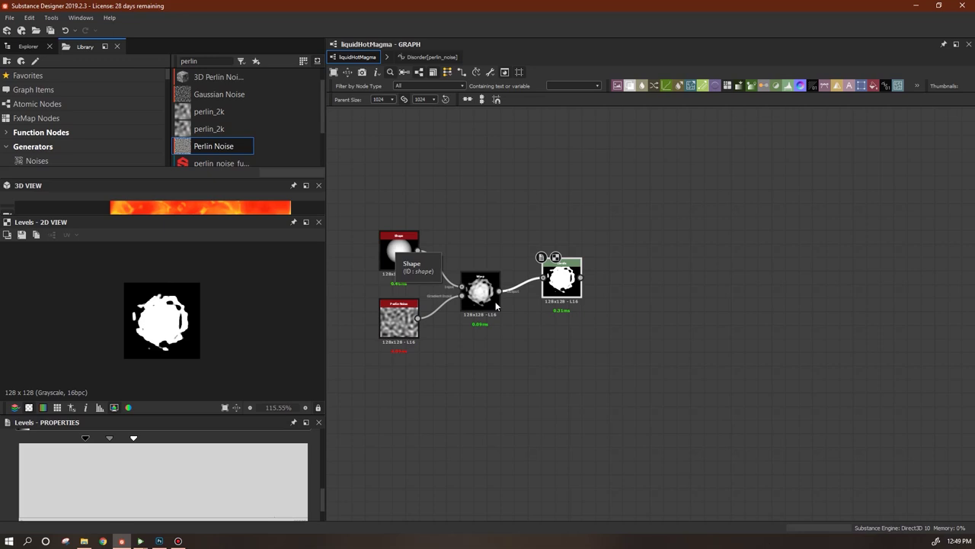
# Search the library for bnw and add a BnW Spots 1 node above the Shape node
pyautogui.moveTo(596, 366); pyautogui.dragTo(552, 400, button='middle')
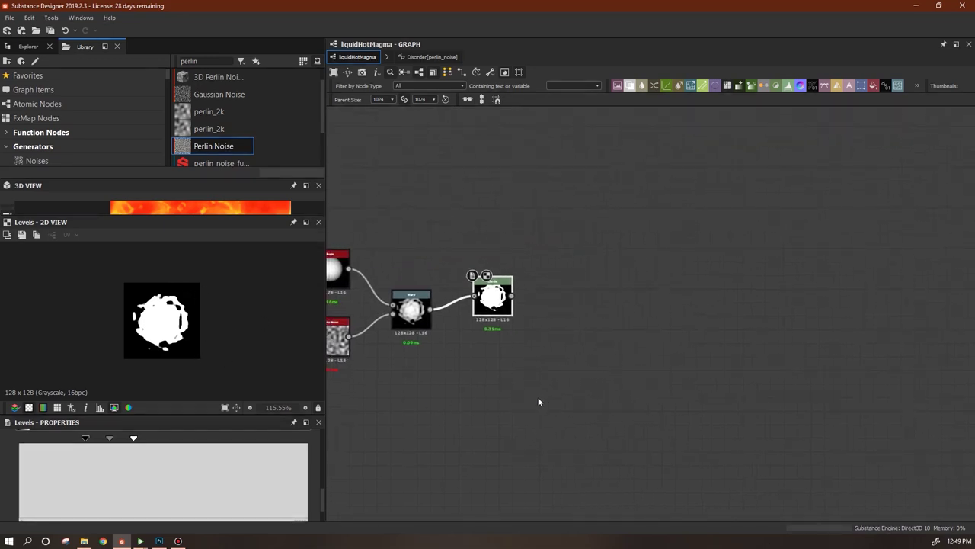
pyautogui.moveTo(538, 414); pyautogui.dragTo(625, 418, button='middle')
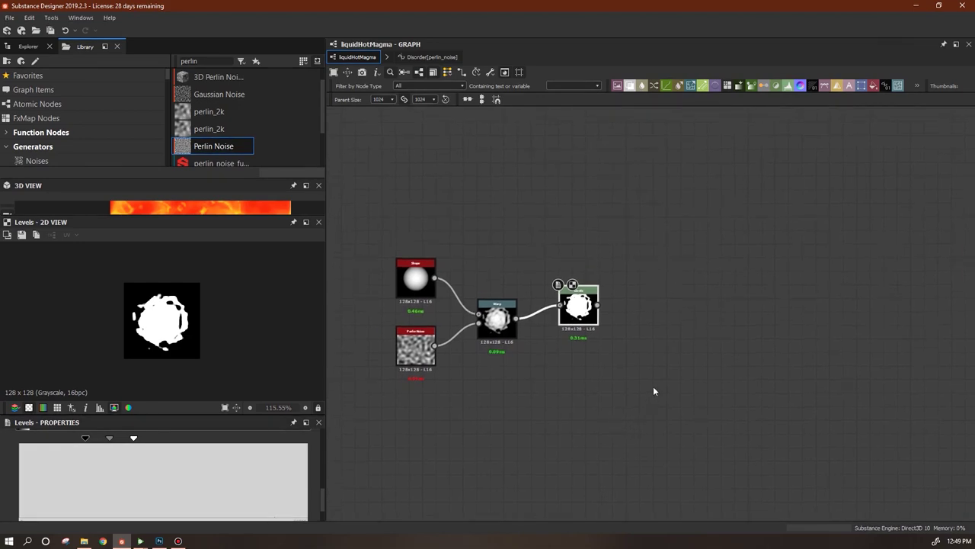
pyautogui.click(585, 317)
pyautogui.moveTo(664, 334); pyautogui.dragTo(668, 370, button='middle')
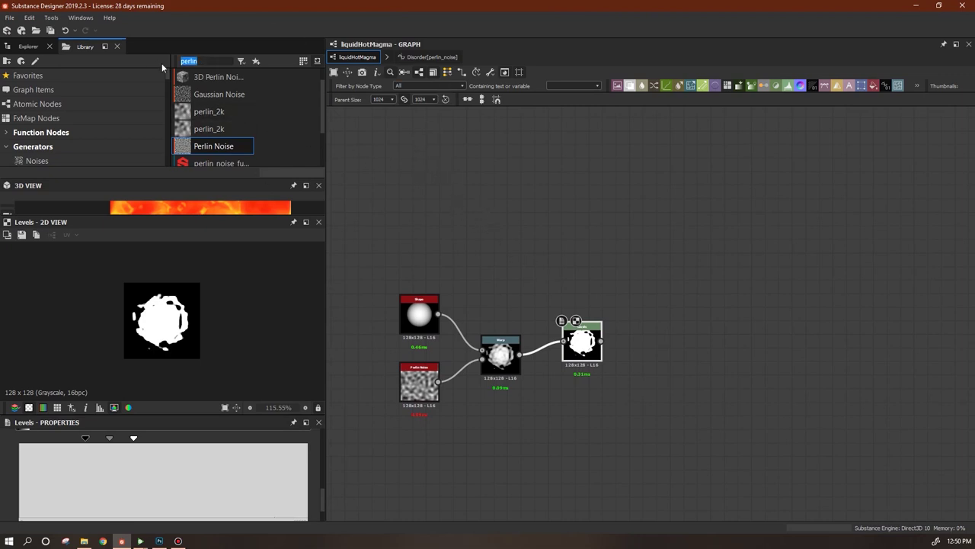
pyautogui.write('bnw')
pyautogui.moveTo(185, 79); pyautogui.dragTo(462, 196)
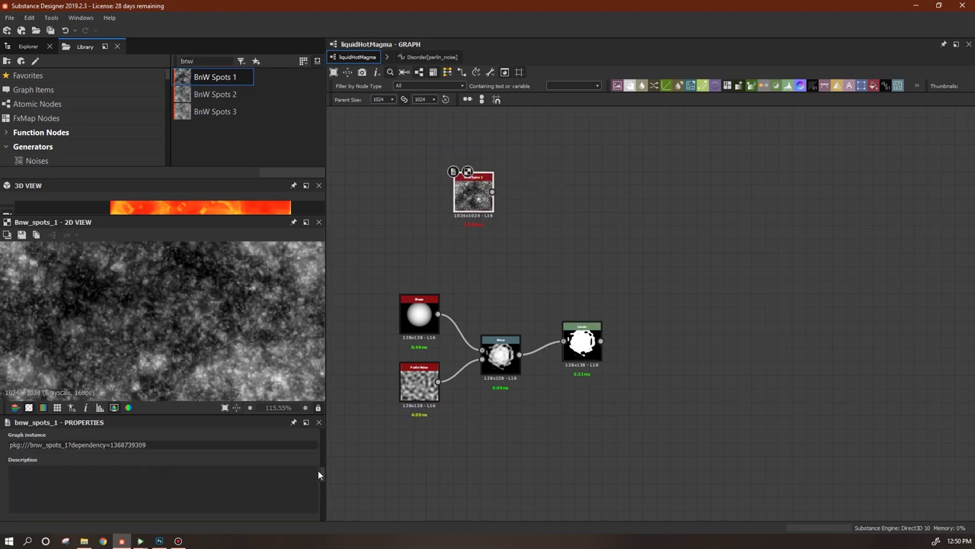
# Add a Transformation 2D node beside BnW Spots 1 and connect the noise to it
pyautogui.moveTo(110, 455); pyautogui.dragTo(108, 458)
pyautogui.moveTo(470, 204); pyautogui.dragTo(429, 190)
pyautogui.moveTo(522, 219); pyautogui.dragTo(527, 219)
pyautogui.moveTo(451, 178); pyautogui.dragTo(509, 218)
# Set the BnW Spots 1 output width and height to -5 (Parent / 32)
pyautogui.click(433, 183)
pyautogui.click(117, 459)
pyautogui.click(118, 470)
pyautogui.click(91, 459)
pyautogui.moveTo(97, 473); pyautogui.dragTo(95, 471)
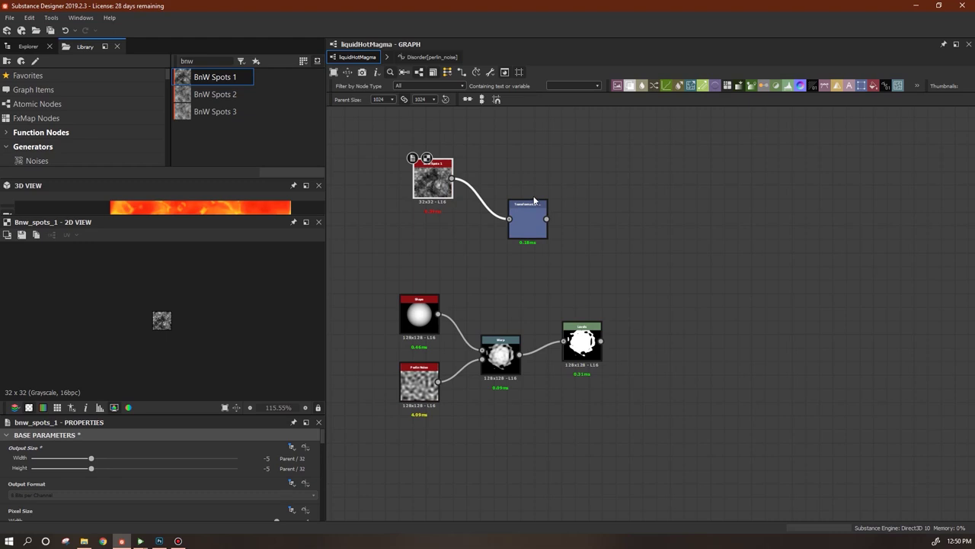
# Add a second Levels node fed by BnW Spots 1 and move the Transformation 2D node below the connection
pyautogui.moveTo(522, 219); pyautogui.dragTo(454, 247)
pyautogui.click(576, 181)
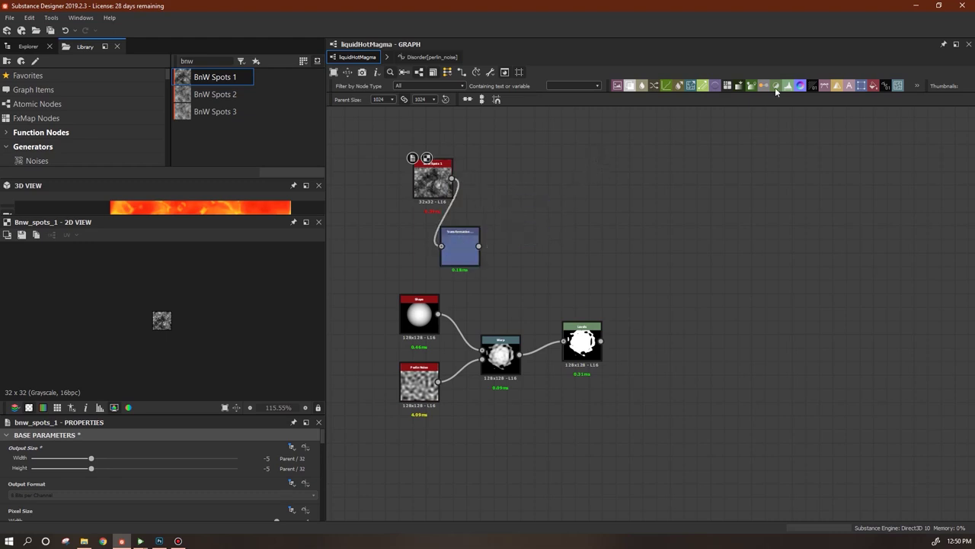
pyautogui.moveTo(788, 86); pyautogui.dragTo(570, 180)
pyautogui.moveTo(452, 178); pyautogui.dragTo(550, 178)
pyautogui.moveTo(431, 182); pyautogui.dragTo(417, 168)
pyautogui.moveTo(459, 248); pyautogui.dragTo(478, 255)
# Raise the black point and lower the white point of the new Levels node for strong contrast in the spots
pyautogui.click(571, 184)
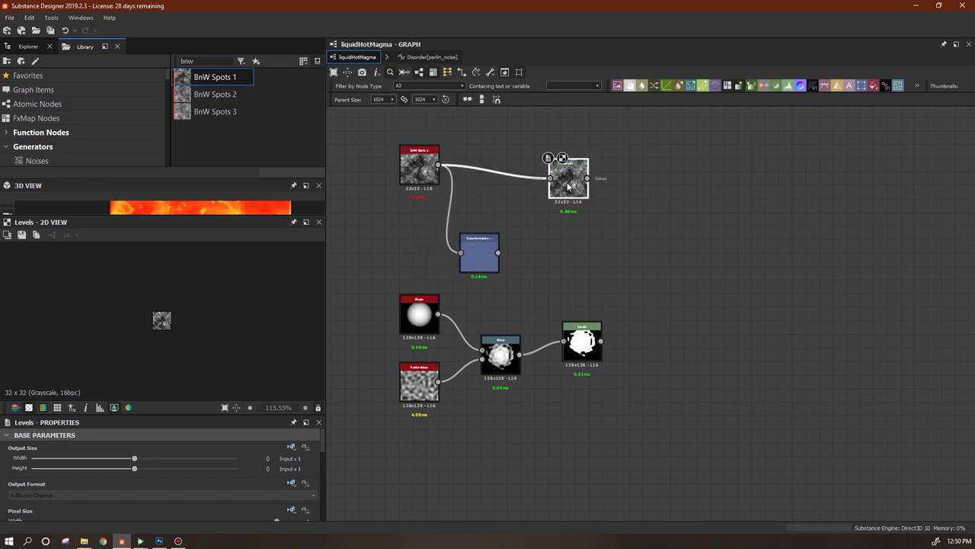
pyautogui.moveTo(322, 442); pyautogui.dragTo(321, 493)
pyautogui.moveTo(307, 465); pyautogui.dragTo(203, 465)
pyautogui.moveTo(20, 465); pyautogui.dragTo(89, 465)
pyautogui.moveTo(203, 465); pyautogui.dragTo(146, 465)
pyautogui.scroll(4, 551, 156)
pyautogui.scroll(-3, 591, 236)
# Set the BnW Spots 1 output width and height to -3 (Parent / 8)
pyautogui.click(412, 204)
pyautogui.moveTo(321, 472); pyautogui.dragTo(320, 429)
pyautogui.doubleClick(416, 198)
pyautogui.click(100, 460)
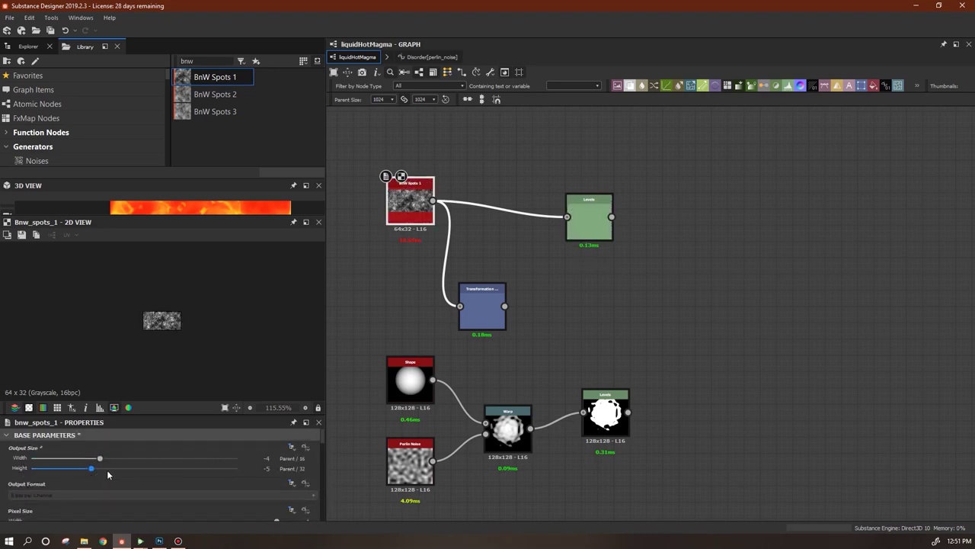
pyautogui.click(111, 458)
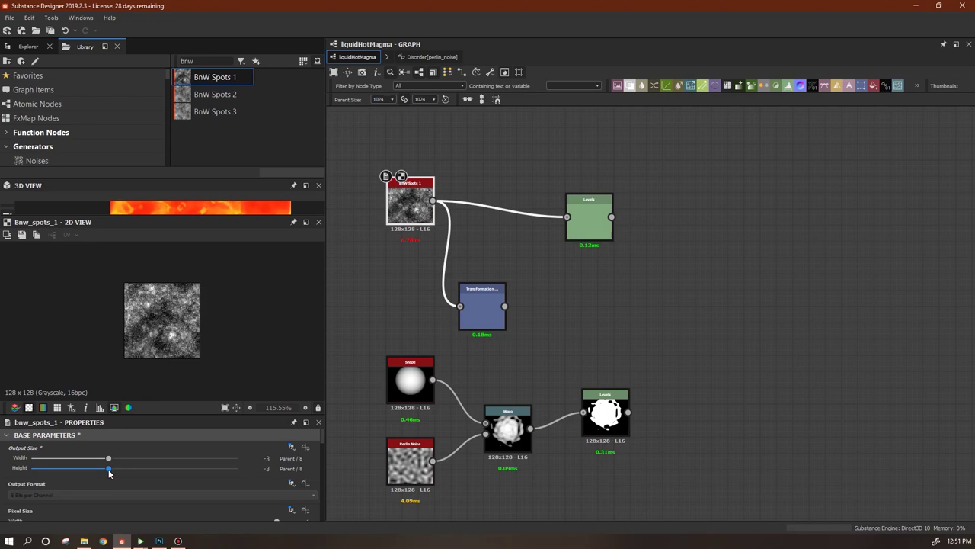
# Insert the Transformation 2D node between BnW Spots 1 and its Levels node
pyautogui.doubleClick(586, 220)
pyautogui.moveTo(489, 316); pyautogui.dragTo(557, 227)
pyautogui.doubleClick(469, 256)
pyautogui.moveTo(468, 257); pyautogui.dragTo(485, 233)
# Stretch the spots to x2 in the Transformation 2D node, preview the Levels result, and align the transform node with it
pyautogui.moveTo(322, 430); pyautogui.dragTo(323, 485)
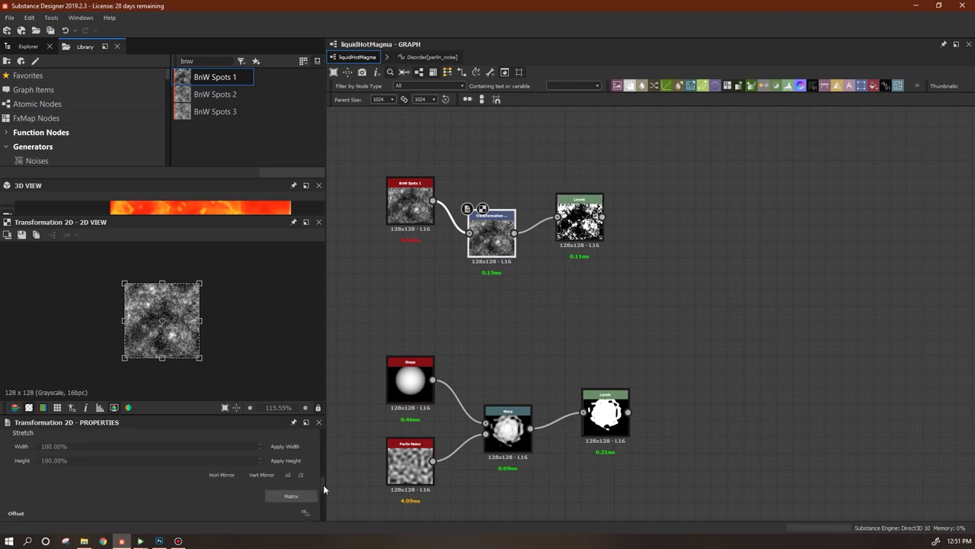
pyautogui.click(300, 473)
pyautogui.click(288, 476)
pyautogui.click(288, 476)
pyautogui.doubleClick(581, 218)
pyautogui.click(499, 246)
pyautogui.moveTo(499, 245); pyautogui.dragTo(499, 229)
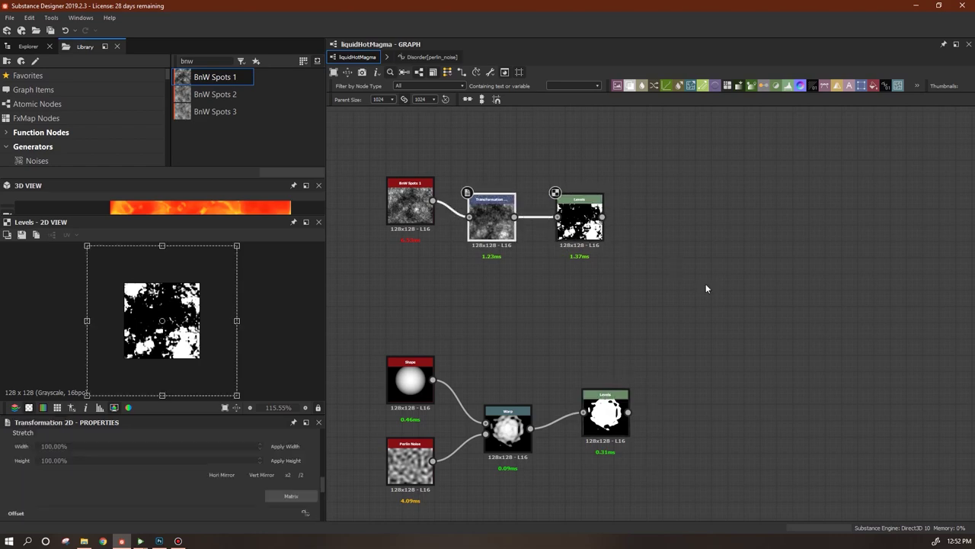
# Blend the spots Levels as foreground over the warped splat Levels as background in a new Blend node set to Min (Darken)
pyautogui.moveTo(641, 86); pyautogui.dragTo(703, 232)
pyautogui.moveTo(602, 217); pyautogui.dragTo(598, 287)
pyautogui.moveTo(323, 506); pyautogui.dragTo(323, 483)
pyautogui.click(302, 501)
pyautogui.click(185, 461)
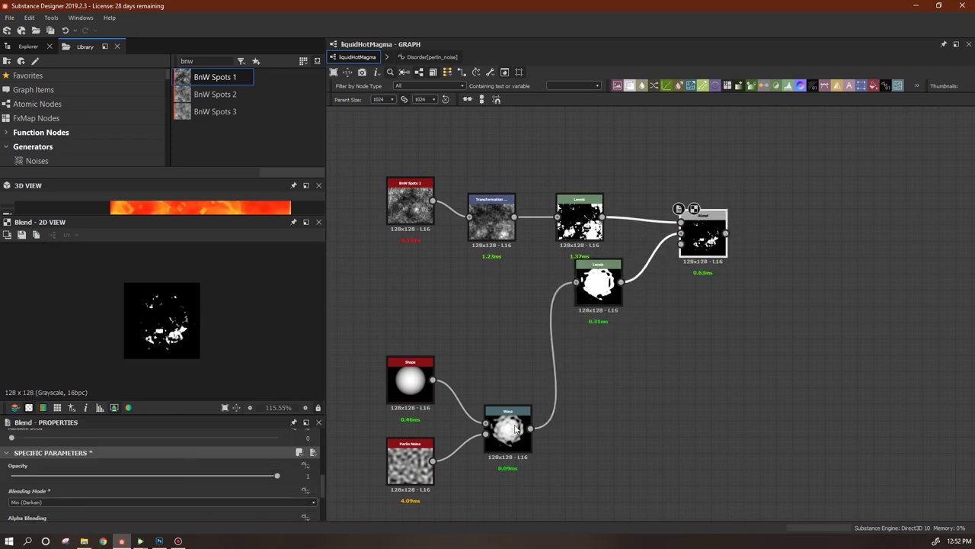
# Offset the spots in the Transformation 2D node so that more of the white area covers the splat in the Blend result
pyautogui.click(579, 217)
pyautogui.click(488, 219)
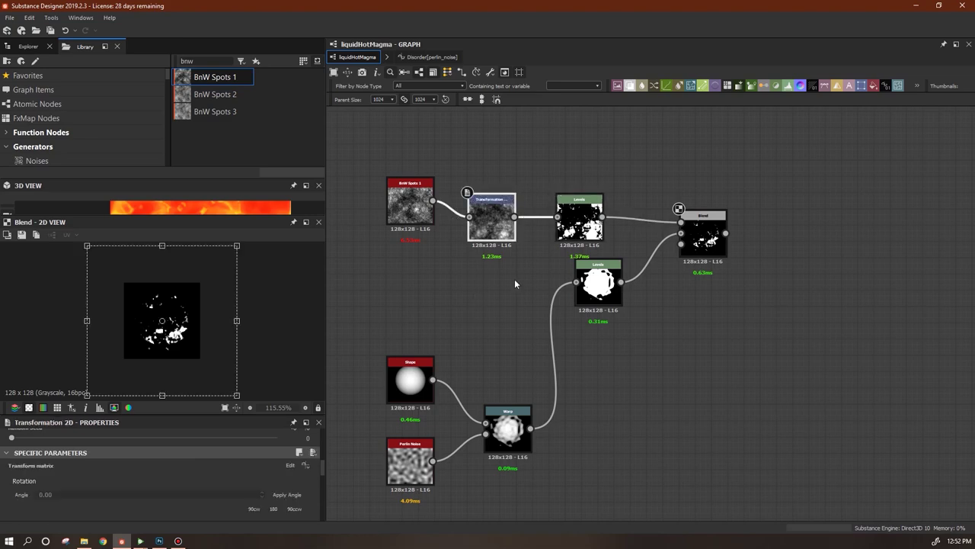
pyautogui.moveTo(205, 343); pyautogui.dragTo(245, 392)
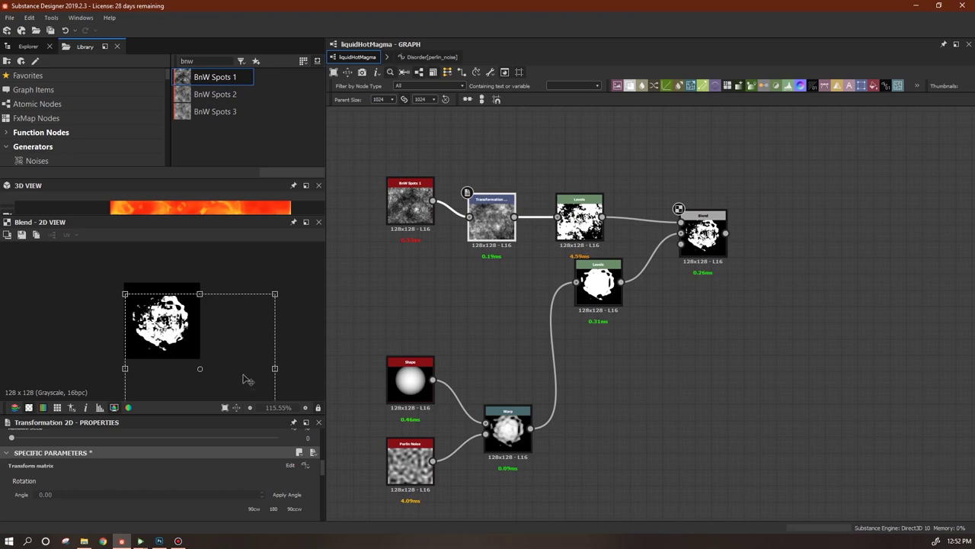
# Compare the Blend result with the Warp node and make the Blend node's output size relative to parent
pyautogui.click(703, 233)
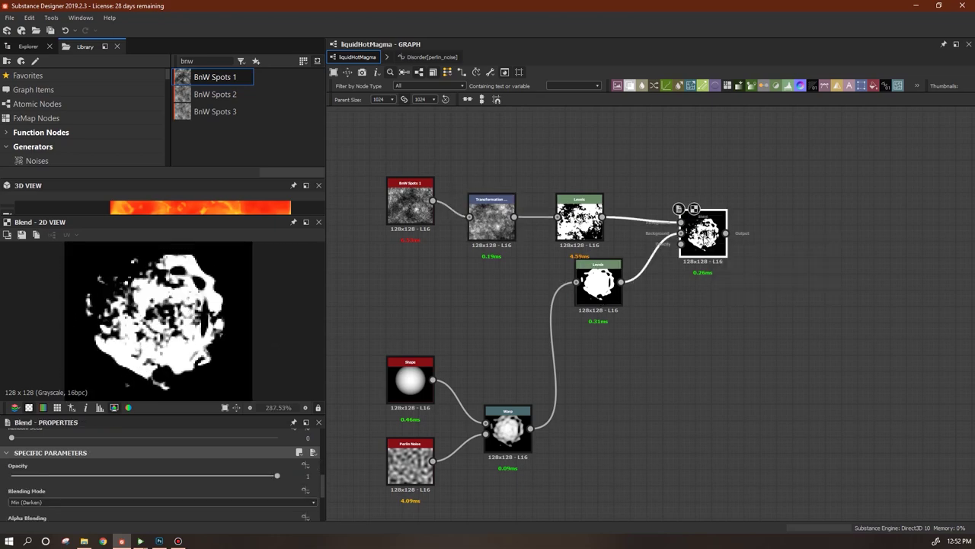
pyautogui.moveTo(324, 488); pyautogui.dragTo(325, 441)
pyautogui.doubleClick(510, 436)
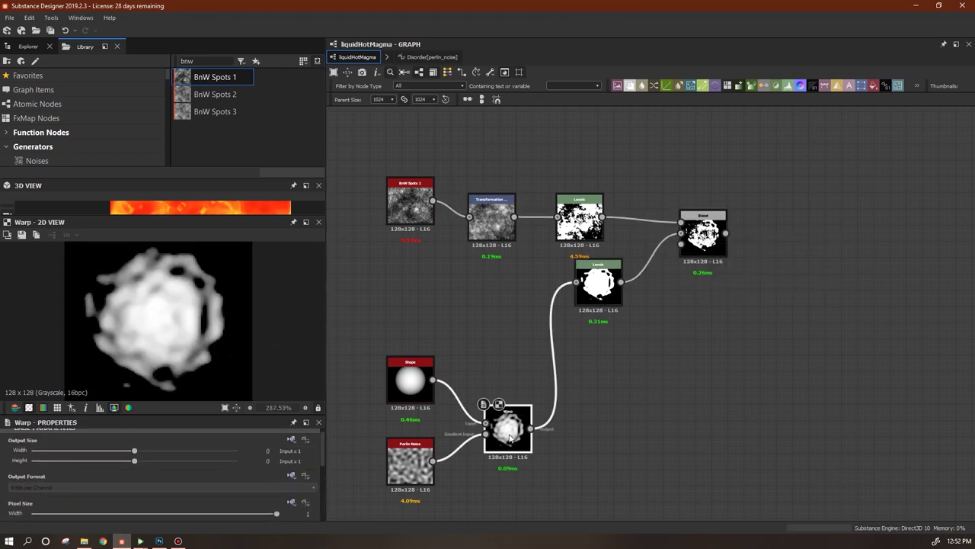
pyautogui.click(703, 229)
pyautogui.moveTo(703, 228); pyautogui.dragTo(703, 235)
pyautogui.moveTo(324, 444); pyautogui.dragTo(325, 470)
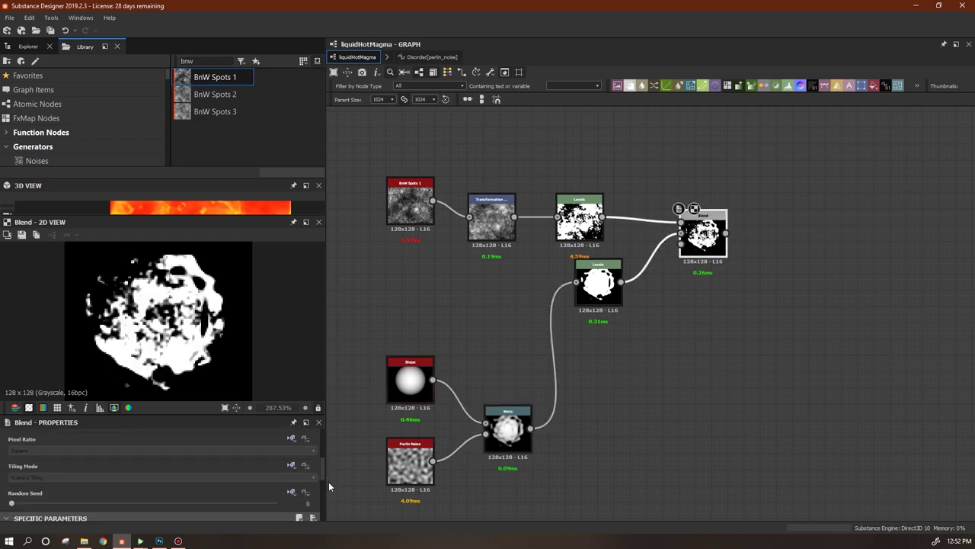
pyautogui.scroll(3, 324, 464)
pyautogui.click(291, 447)
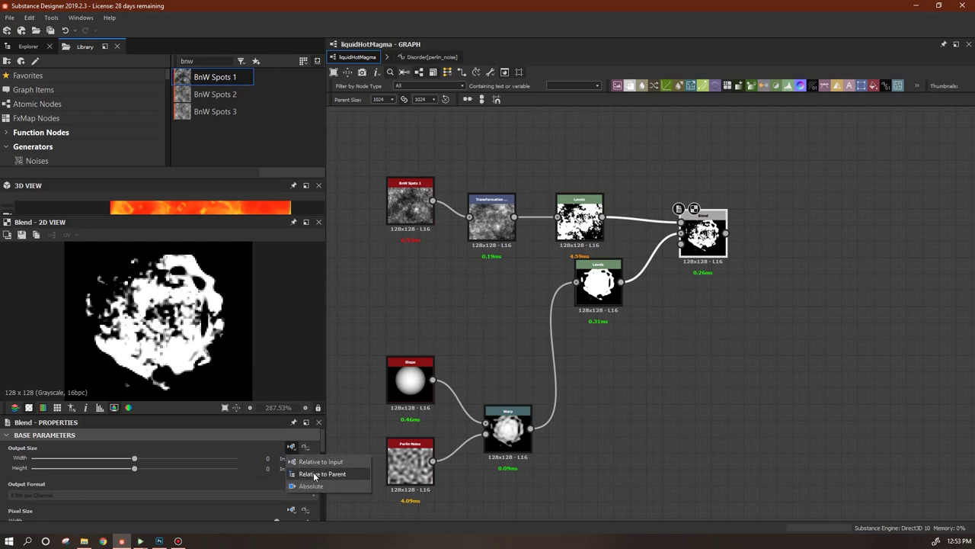
pyautogui.click(313, 474)
pyautogui.scroll(-5, 151, 335)
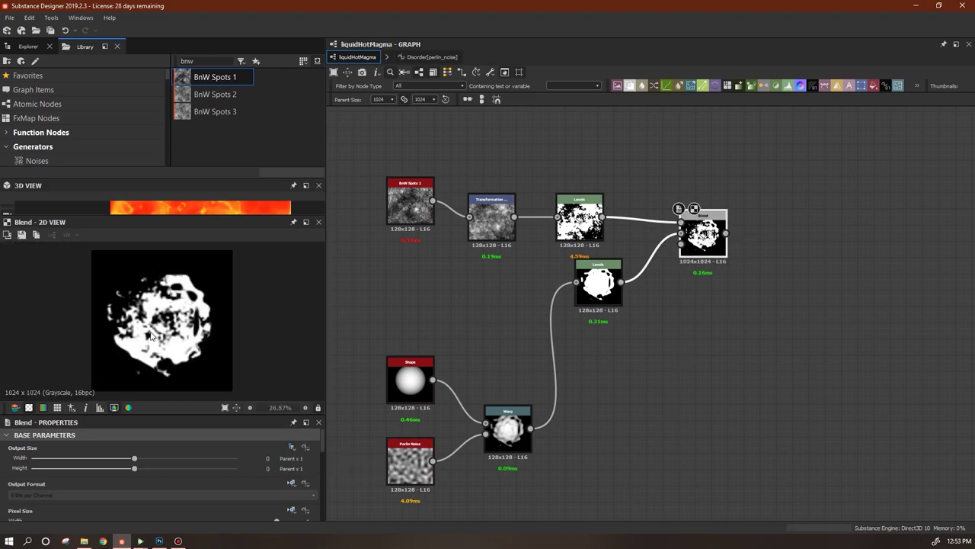
# Tidy the graph by moving the splat's Levels node and the Blend node closer to the spots chain
pyautogui.scroll(3, 150, 335)
pyautogui.moveTo(600, 283); pyautogui.dragTo(590, 293)
pyautogui.moveTo(702, 235); pyautogui.dragTo(686, 235)
# Try the BnW Spots 1 output size at -2 (Parent / 4), return it to -3 (Parent / 8), and inspect the Blend result
pyautogui.doubleClick(580, 220)
pyautogui.click(403, 214)
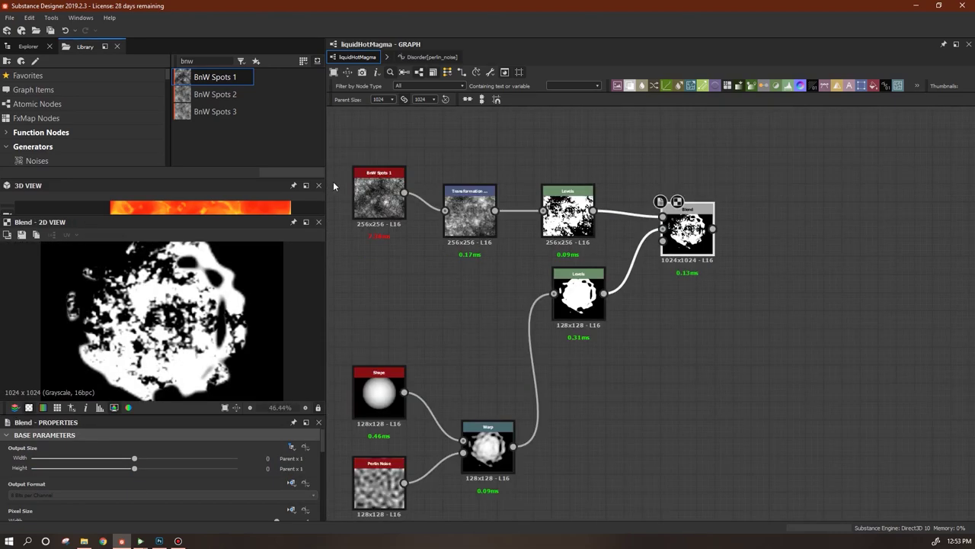
pyautogui.click(373, 193)
pyautogui.click(107, 460)
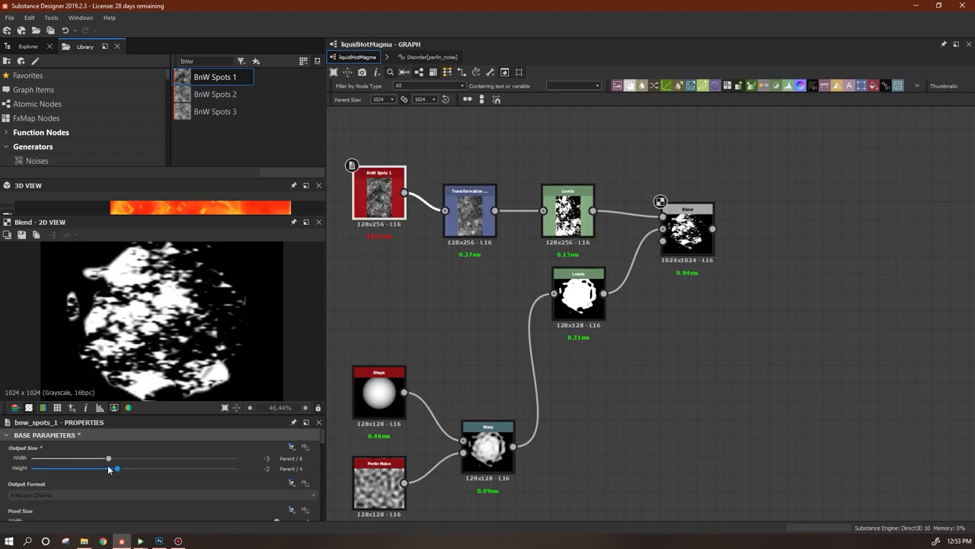
pyautogui.moveTo(454, 311); pyautogui.dragTo(492, 341, button='middle')
pyautogui.click(723, 262)
pyautogui.scroll(4, 180, 335)
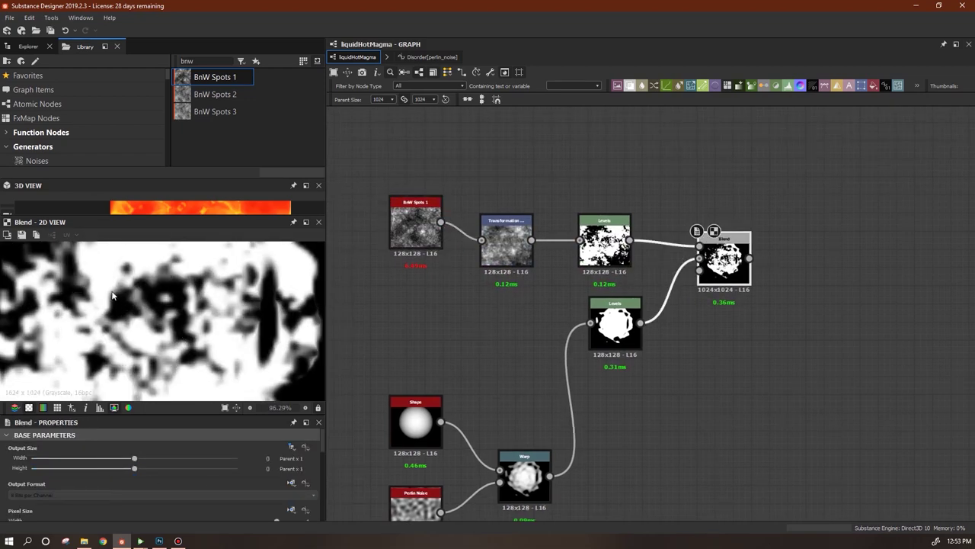
pyautogui.scroll(-3, 216, 326)
# Add a Levels node after the Blend node and connect the Blend output to it
pyautogui.moveTo(679, 361); pyautogui.dragTo(557, 375, button='middle')
pyautogui.moveTo(788, 86); pyautogui.dragTo(710, 273)
pyautogui.moveTo(628, 272); pyautogui.dragTo(687, 272)
# Sharpen the blended mask's edges in the new Levels node by raising the black point and lowering the midpoint and white point
pyautogui.moveTo(323, 442); pyautogui.dragTo(274, 463)
pyautogui.moveTo(19, 463); pyautogui.dragTo(121, 466)
pyautogui.moveTo(193, 462); pyautogui.dragTo(178, 461)
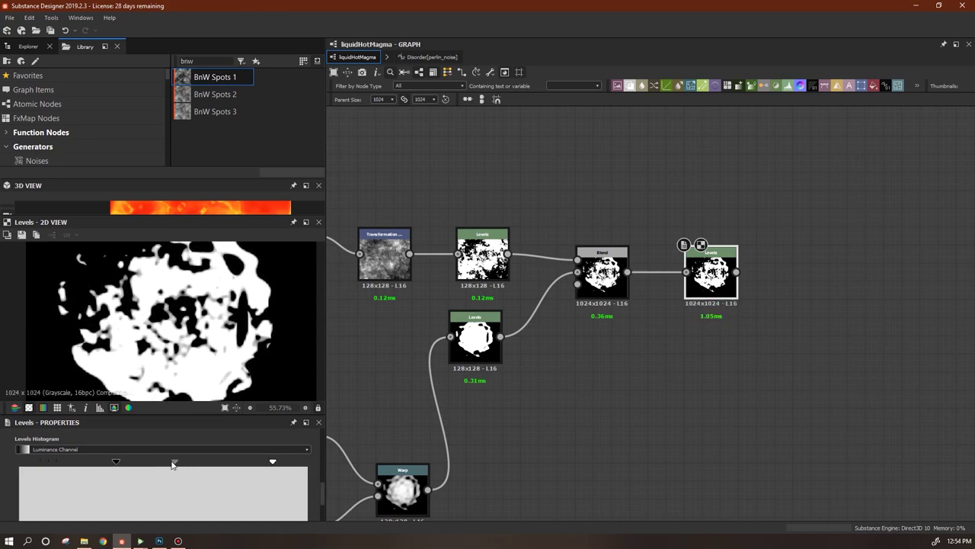
pyautogui.moveTo(272, 462); pyautogui.dragTo(214, 466)
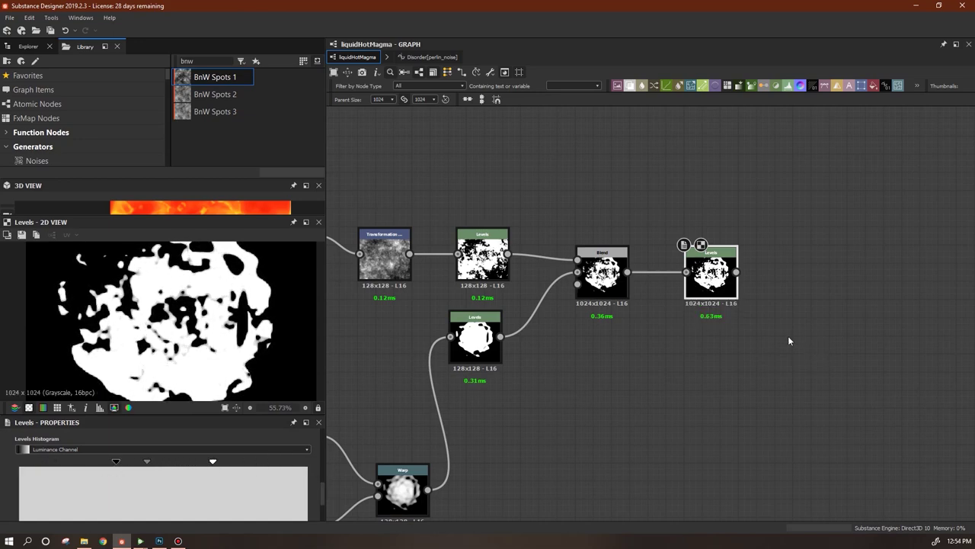
# Find the Bevel node in the library, add it after the last Levels node, and feed it the Levels output
pyautogui.scroll(-3, 795, 341)
pyautogui.doubleClick(216, 59)
pyautogui.write('bevel')
pyautogui.moveTo(175, 61); pyautogui.dragTo(816, 301)
pyautogui.moveTo(749, 303); pyautogui.dragTo(802, 300)
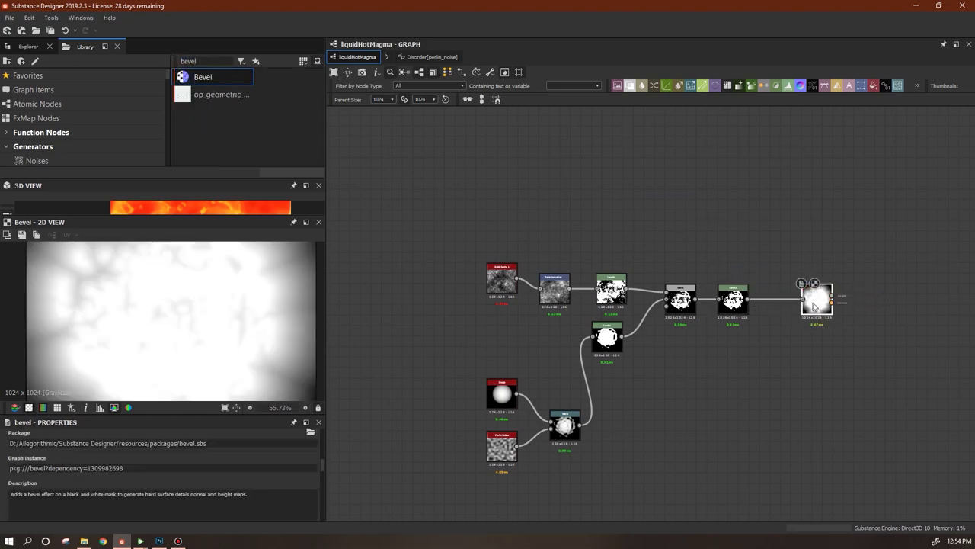
# Set the Bevel distance to -0.05 and inspect the resulting height map
pyautogui.moveTo(328, 458); pyautogui.dragTo(290, 473)
pyautogui.write('-0.05')
pyautogui.press('Return')
pyautogui.scroll(3, 208, 316)
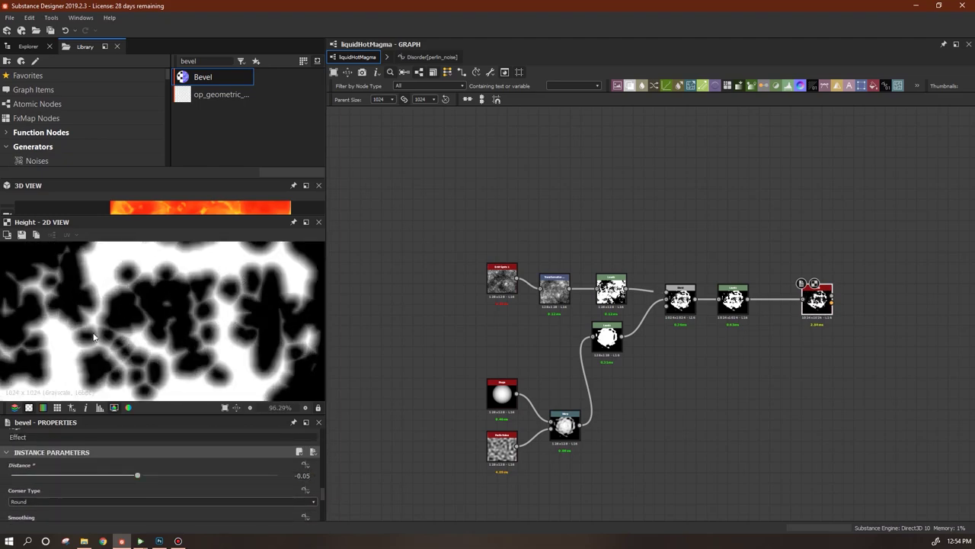
pyautogui.scroll(-4, 159, 348)
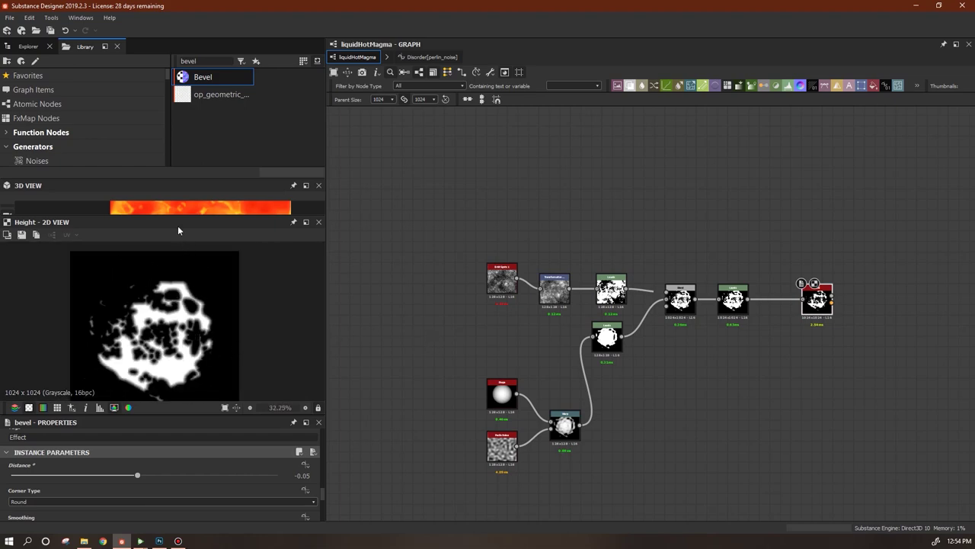
# Examine the magma material on the 3D preview and the Bevel output's edges in the 2D preview
pyautogui.moveTo(170, 218); pyautogui.dragTo(177, 342)
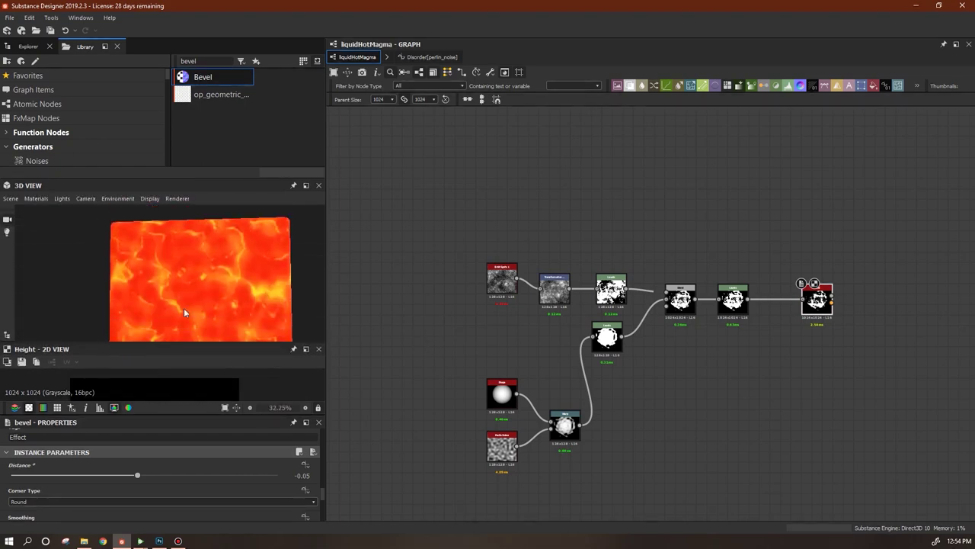
pyautogui.moveTo(239, 294)
pyautogui.mouseDown()
pyautogui.moveTo(111, 274)
pyautogui.moveTo(31, 289)
pyautogui.moveTo(132, 259)
pyautogui.moveTo(224, 282)
pyautogui.moveTo(236, 304)
pyautogui.moveTo(241, 258)
pyautogui.moveTo(227, 303)
pyautogui.mouseUp()
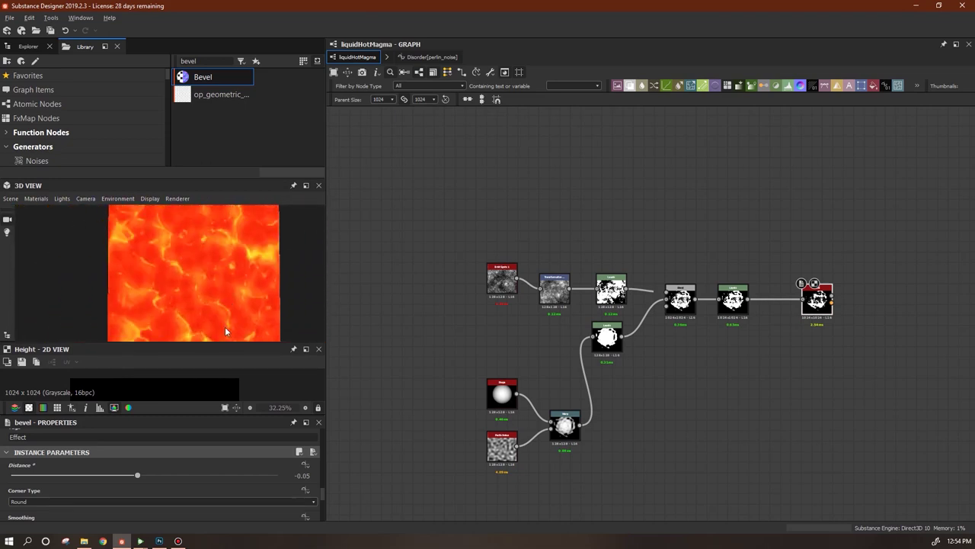
pyautogui.moveTo(210, 343); pyautogui.dragTo(212, 214)
pyautogui.scroll(5, 196, 331)
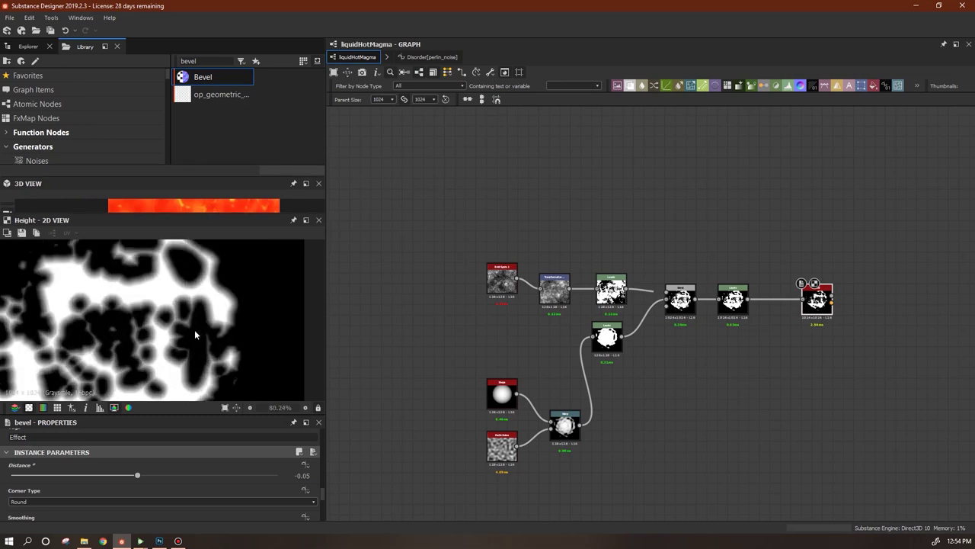
pyautogui.scroll(-3, 194, 330)
# Move the Bevel node closer to the Levels node and add an FX-Map node after it
pyautogui.moveTo(756, 347); pyautogui.dragTo(702, 329, button='middle')
pyautogui.moveTo(396, 346); pyautogui.dragTo(489, 367)
pyautogui.moveTo(761, 288); pyautogui.dragTo(724, 290)
pyautogui.moveTo(768, 307); pyautogui.dragTo(648, 318, button='middle')
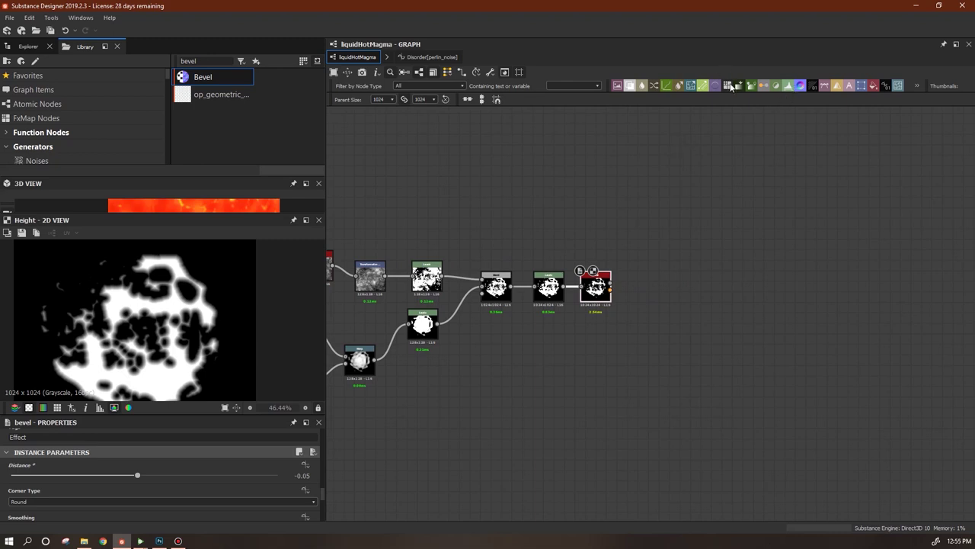
pyautogui.moveTo(698, 286); pyautogui.dragTo(695, 286)
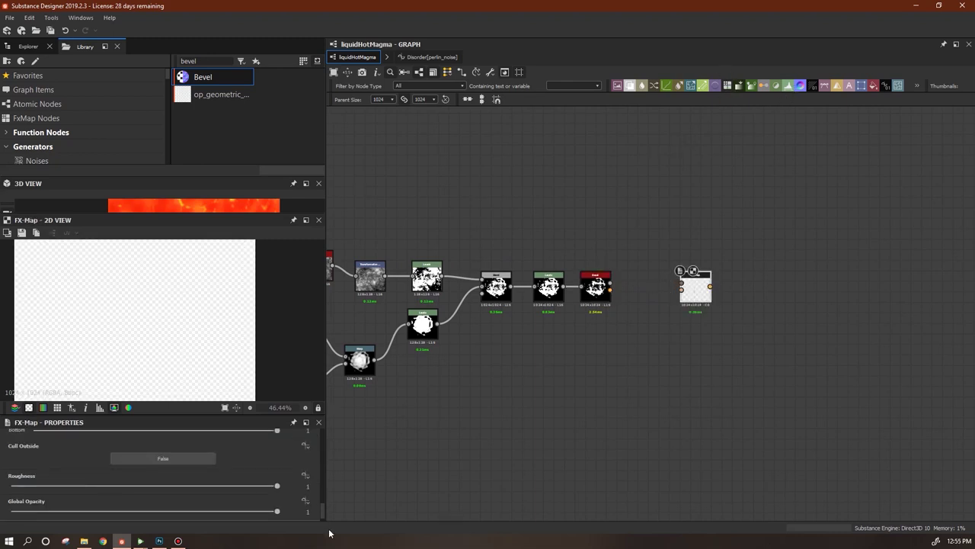
# Set the FX-Map's color mode to Grayscale and connect the Bevel node's output to it
pyautogui.scroll(1, 325, 505)
pyautogui.scroll(-2, 324, 505)
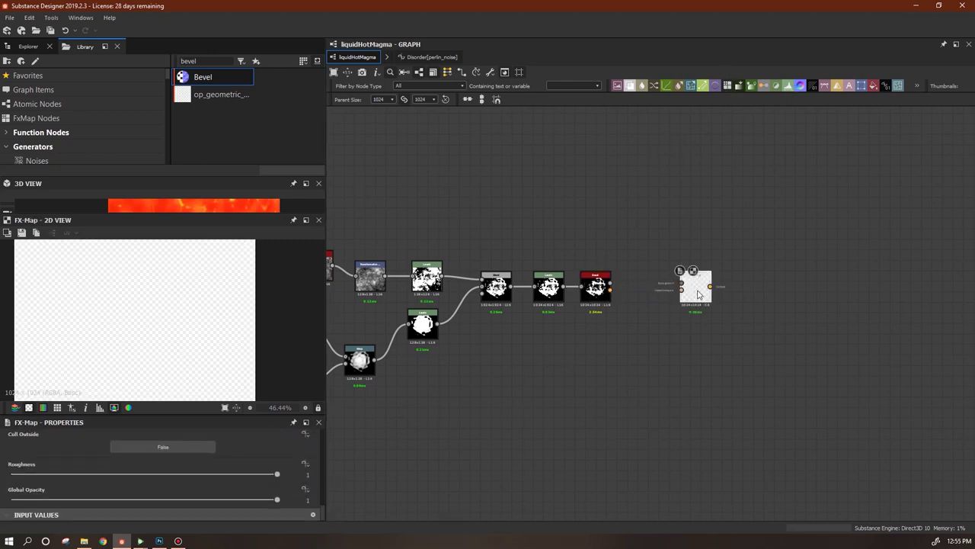
pyautogui.moveTo(322, 506); pyautogui.dragTo(326, 460)
pyautogui.click(279, 491)
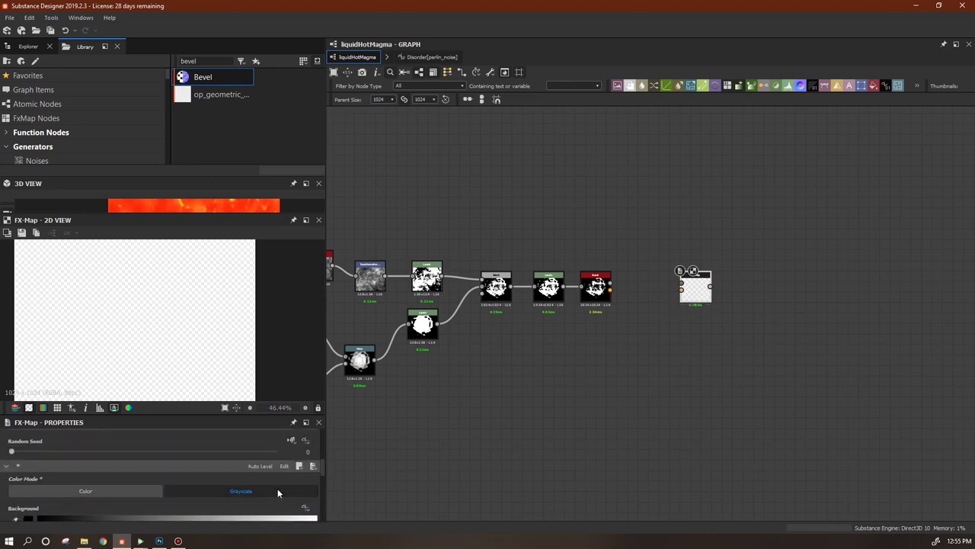
pyautogui.scroll(2, 668, 306)
pyautogui.moveTo(570, 264); pyautogui.dragTo(675, 287)
# Open the FX-Map for editing and chain two more Quadrant nodes beneath the existing one
pyautogui.rightClick(674, 287)
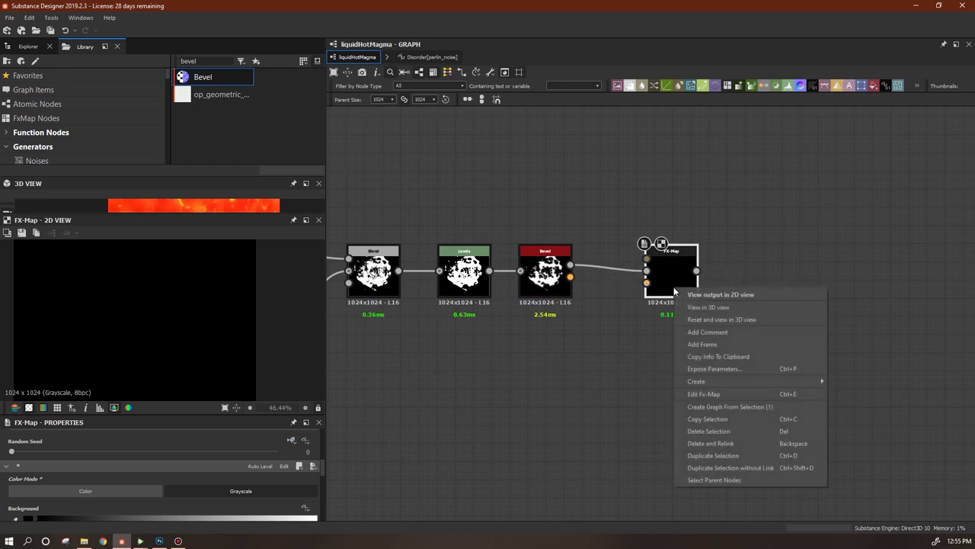
pyautogui.click(721, 394)
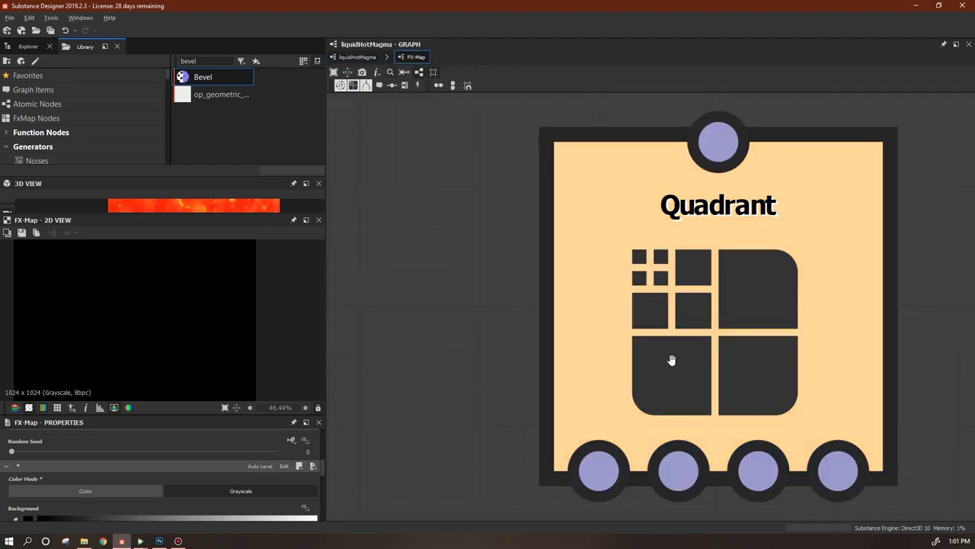
pyautogui.scroll(-5, 671, 359)
pyautogui.click(651, 265)
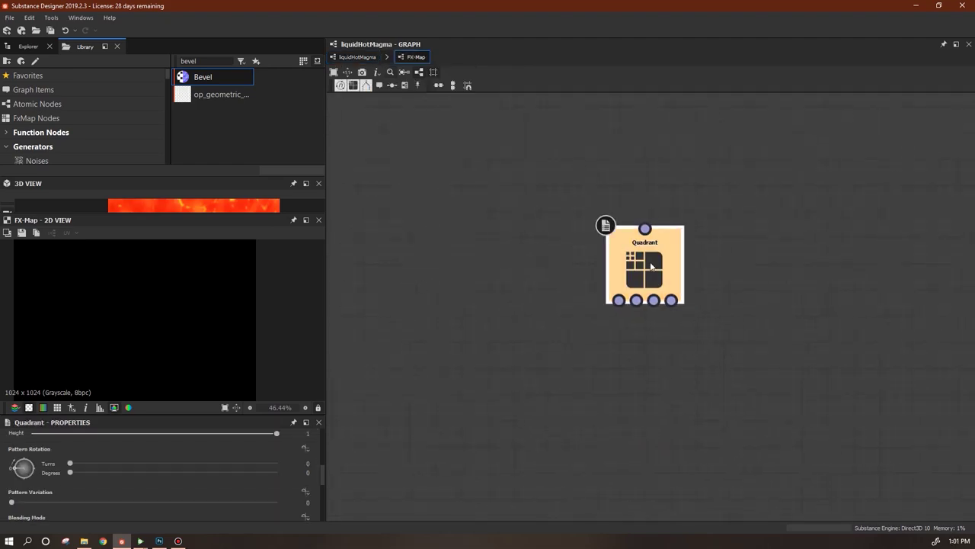
pyautogui.rightClick(651, 266)
pyautogui.press('Escape')
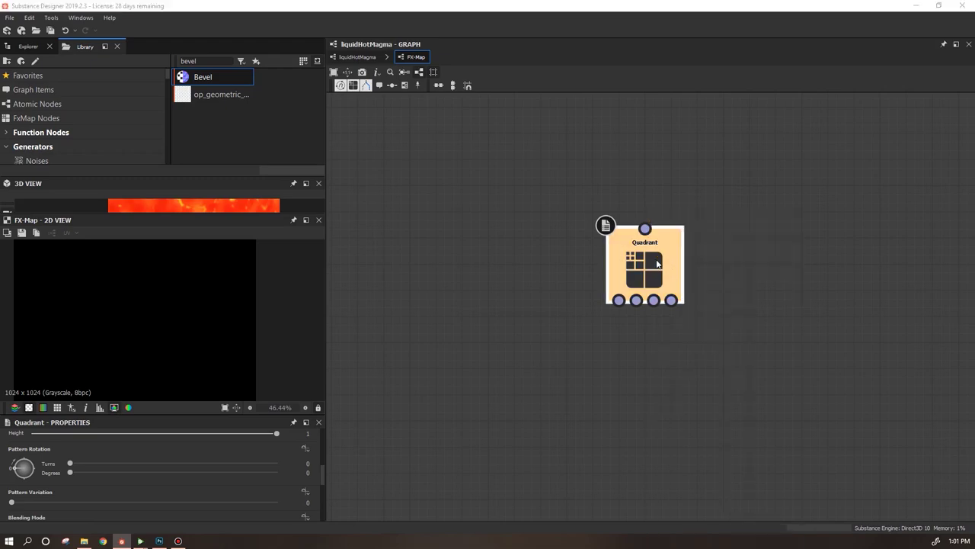
pyautogui.press('space')
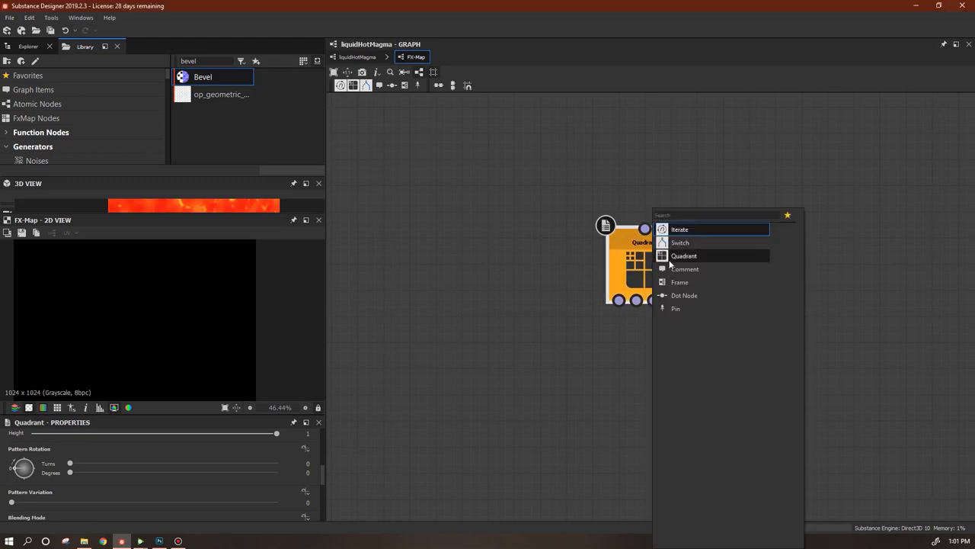
pyautogui.click(685, 257)
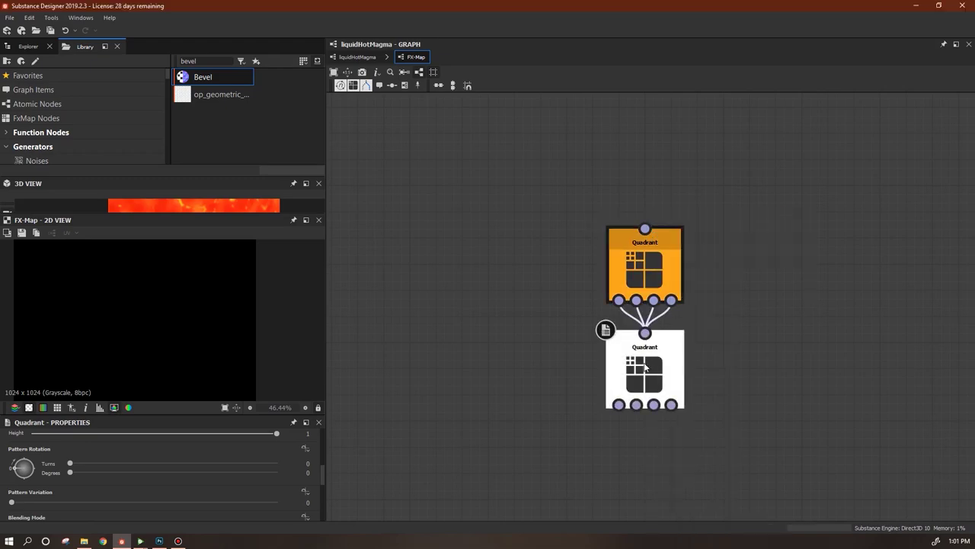
pyautogui.press('space')
pyautogui.click(703, 257)
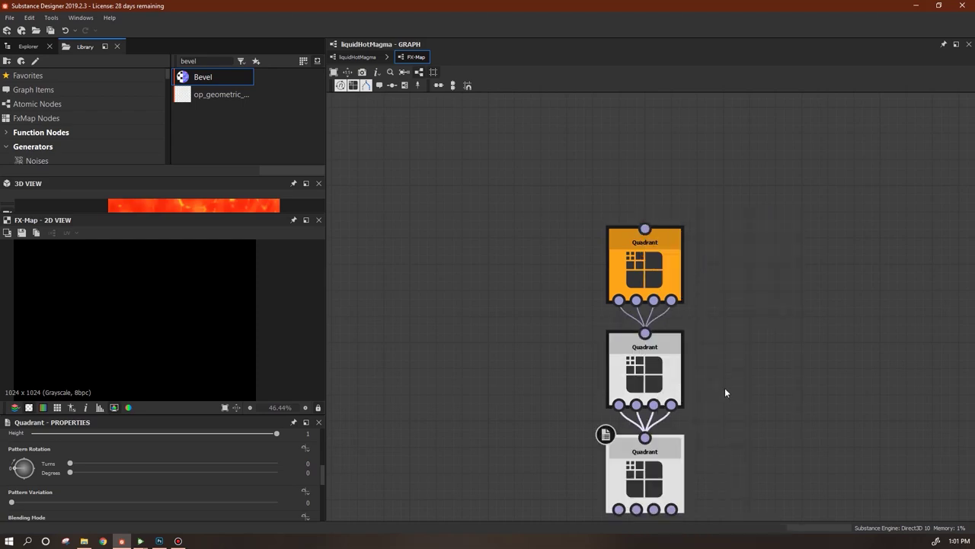
pyautogui.moveTo(754, 412); pyautogui.dragTo(767, 270, button='middle')
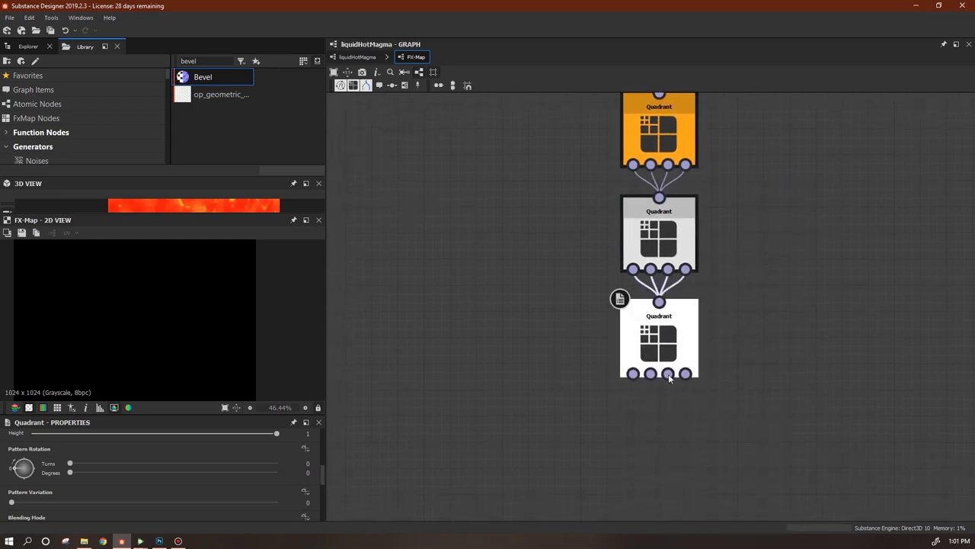
pyautogui.moveTo(665, 341)
pyautogui.mouseDown()
pyautogui.moveTo(674, 353)
pyautogui.moveTo(665, 353)
pyautogui.mouseUp()
# Add an Iterate node above the Quadrant chain, connect it to the first Quadrant and set it as the root
pyautogui.moveTo(778, 341); pyautogui.dragTo(767, 463, button='middle')
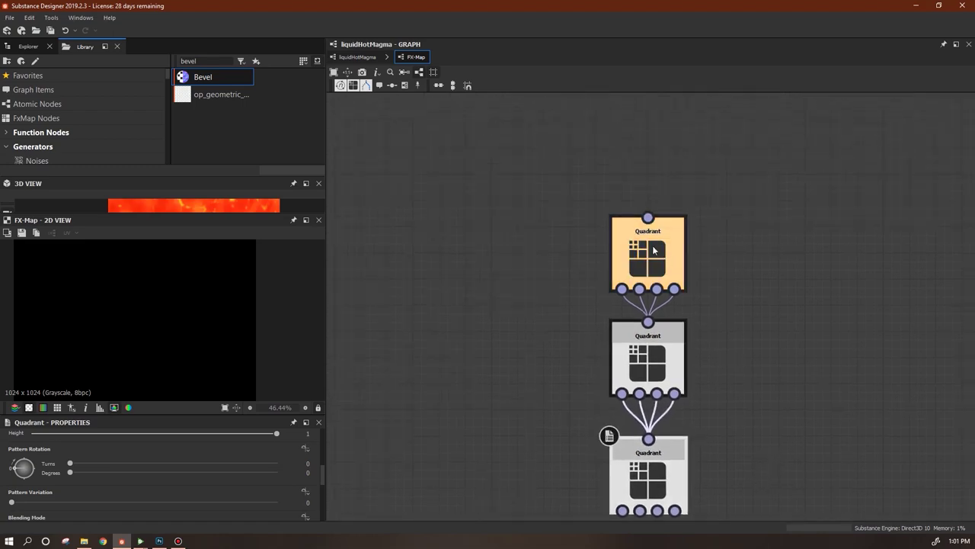
pyautogui.rightClick(729, 190)
pyautogui.moveTo(740, 197)
pyautogui.click(903, 226)
pyautogui.moveTo(744, 202); pyautogui.dragTo(649, 219)
pyautogui.click(670, 137)
pyautogui.rightClick(662, 129)
pyautogui.click(689, 181)
# Create an empty function for the Color / Luminosity parameter of the lowest Quadrant node
pyautogui.moveTo(793, 358); pyautogui.dragTo(786, 249, button='middle')
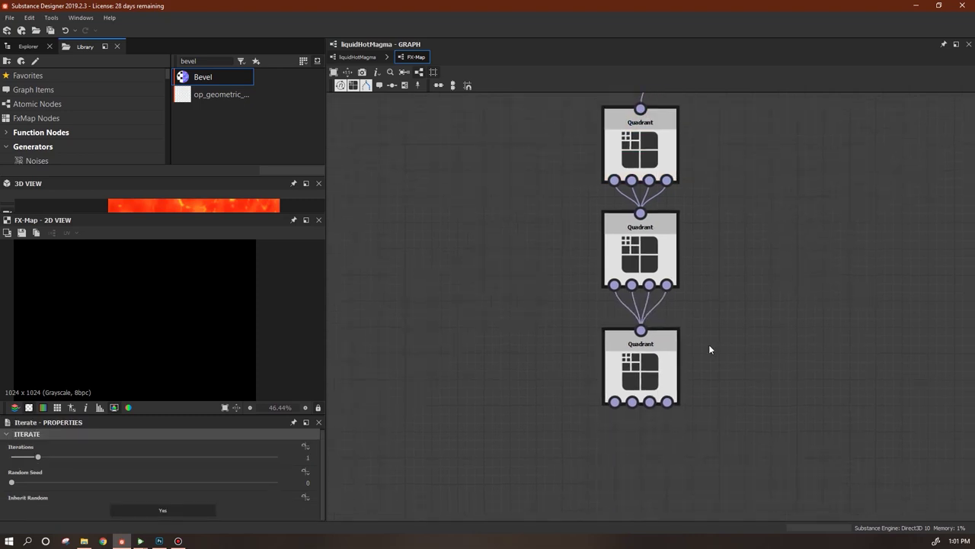
pyautogui.click(646, 364)
pyautogui.click(511, 408)
pyautogui.moveTo(510, 408); pyautogui.dragTo(511, 379, button='middle')
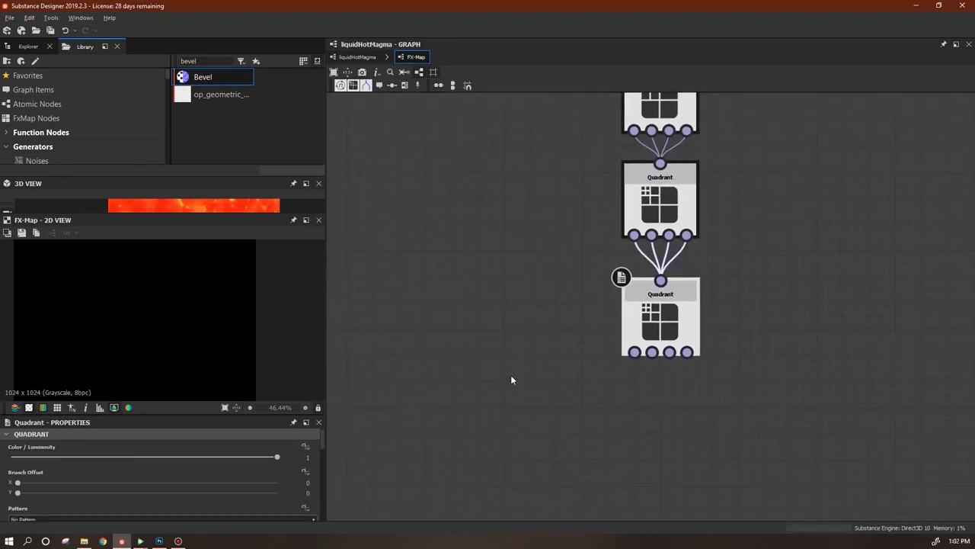
pyautogui.moveTo(324, 440); pyautogui.dragTo(324, 438)
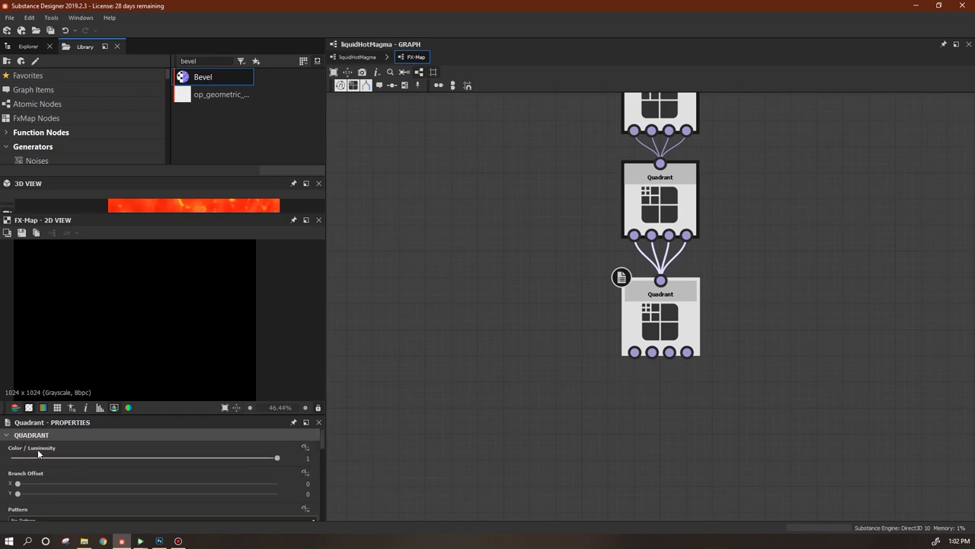
pyautogui.click(304, 448)
pyautogui.click(329, 474)
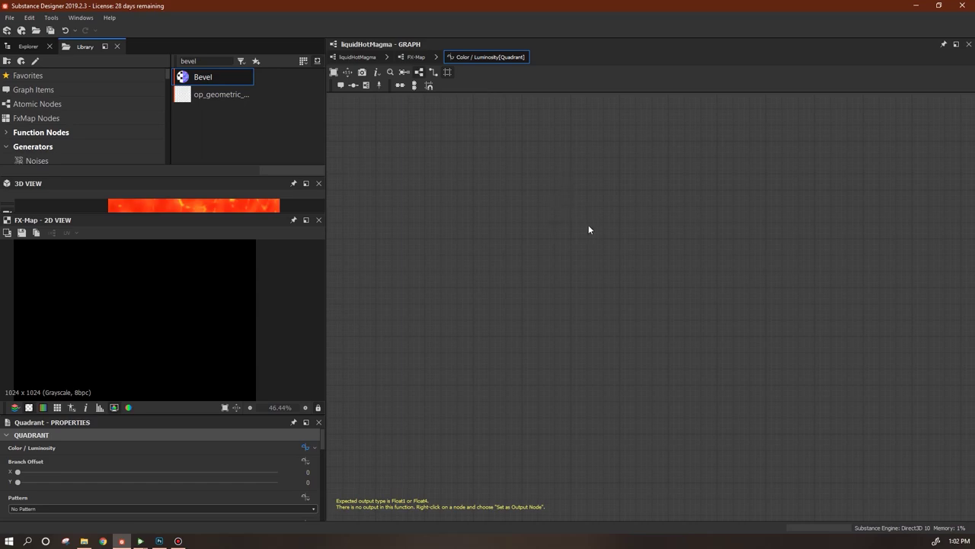
# Add a Get Float variable node to the function and assign it the $time variable
pyautogui.rightClick(514, 198)
pyautogui.moveTo(533, 204)
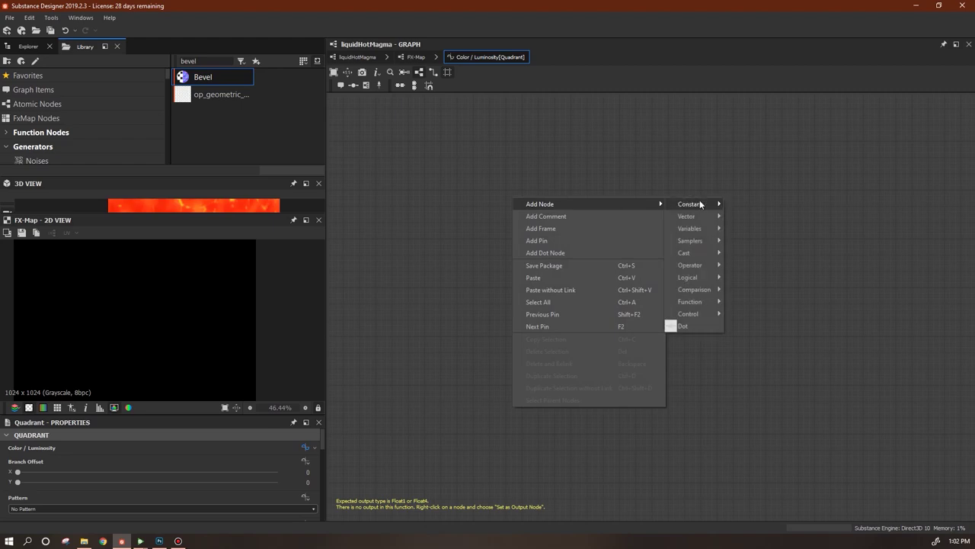
pyautogui.moveTo(706, 229)
pyautogui.click(747, 241)
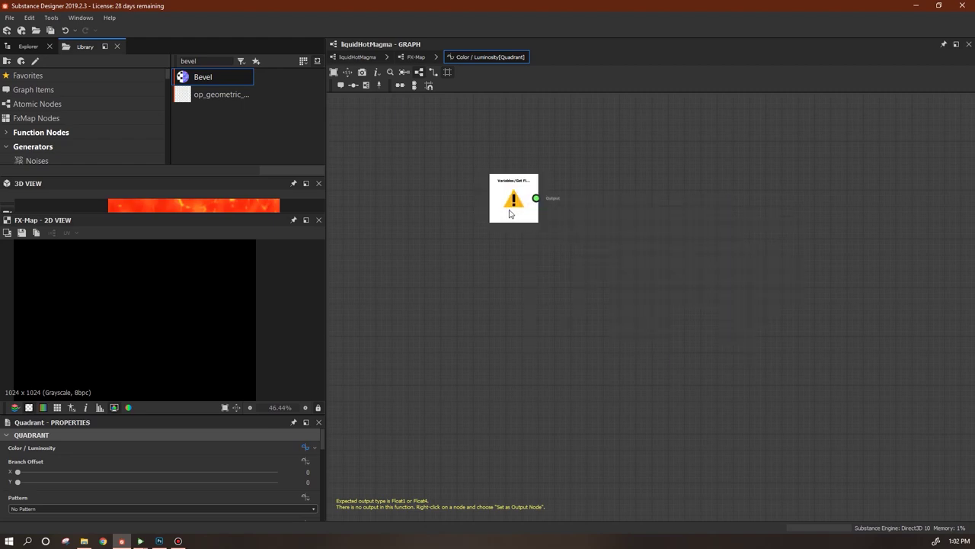
pyautogui.click(313, 445)
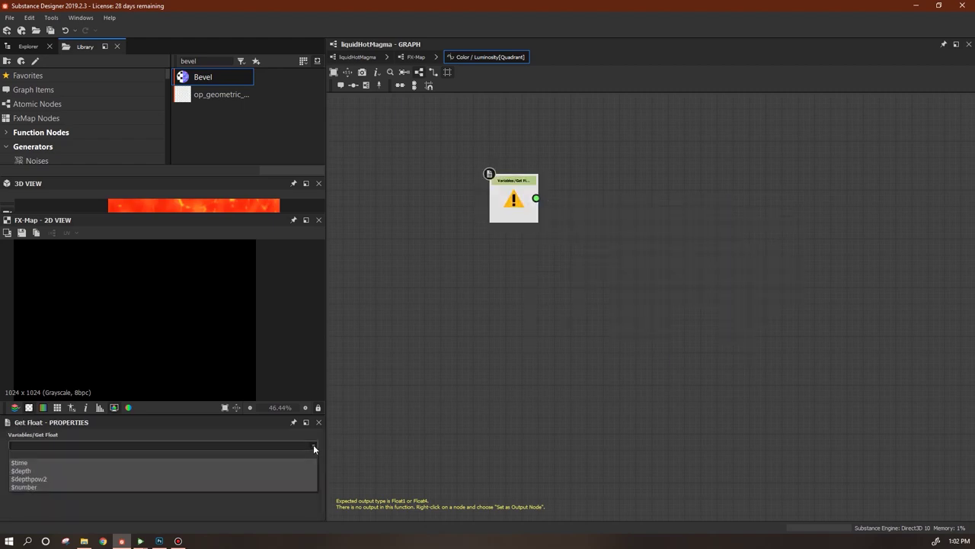
pyautogui.click(279, 462)
pyautogui.moveTo(507, 201); pyautogui.dragTo(433, 186)
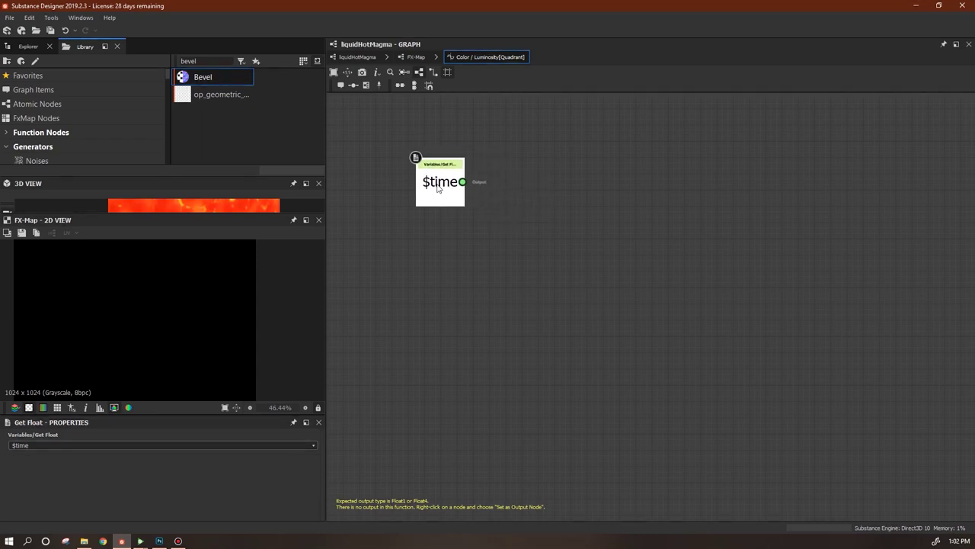
# Add a constant Float node and place it below the $time node
pyautogui.rightClick(553, 175)
pyautogui.moveTo(688, 183)
pyautogui.moveTo(732, 183)
pyautogui.click(790, 183)
pyautogui.moveTo(548, 184); pyautogui.dragTo(449, 255)
# Add a Multiply operator and connect the $time node and the constant Float to its inputs
pyautogui.rightClick(524, 211)
pyautogui.moveTo(570, 218)
pyautogui.moveTo(717, 285)
pyautogui.click(773, 305)
pyautogui.moveTo(525, 195); pyautogui.dragTo(556, 181)
pyautogui.moveTo(462, 181); pyautogui.dragTo(526, 194)
pyautogui.moveTo(471, 254); pyautogui.dragTo(531, 204)
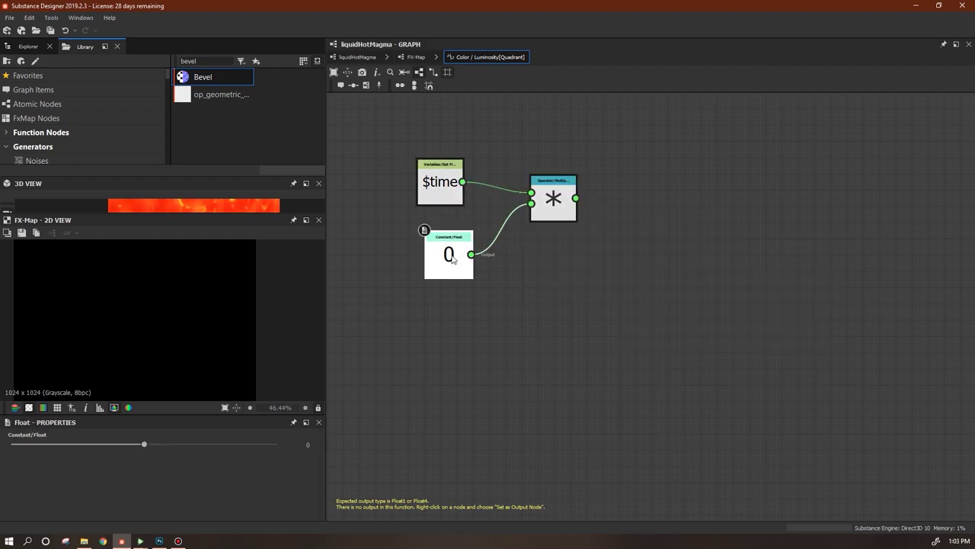
# Set the constant Float connected to the Multiply node to 0.005
pyautogui.click(307, 444)
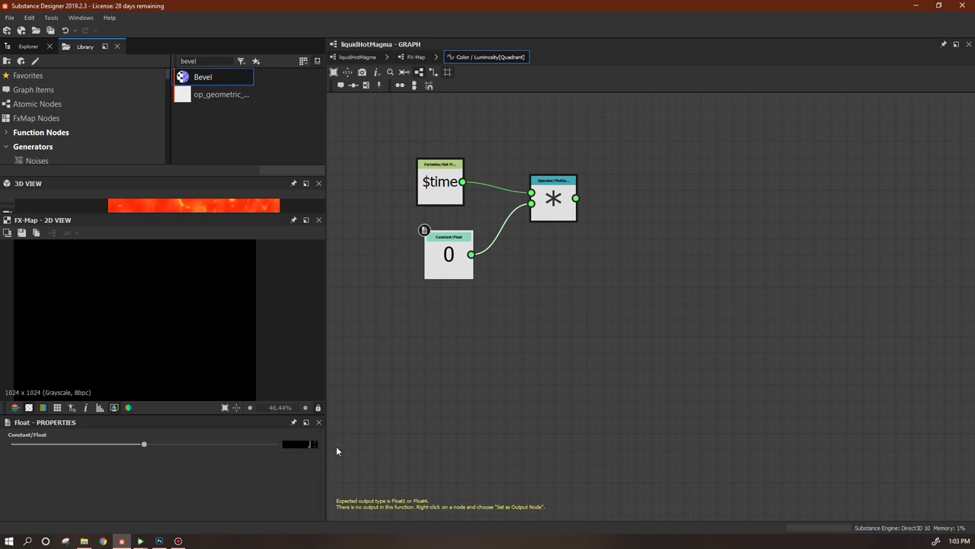
pyautogui.write('.005')
pyautogui.press('Return')
# Arrange the $time, 0.005 and Multiply nodes into a compact group near the graph's upper-left area
pyautogui.moveTo(561, 200); pyautogui.dragTo(538, 204)
pyautogui.click(449, 268)
pyautogui.moveTo(450, 266); pyautogui.dragTo(443, 258)
pyautogui.moveTo(439, 192); pyautogui.dragTo(433, 153)
pyautogui.moveTo(446, 247); pyautogui.dragTo(437, 214)
pyautogui.moveTo(536, 203); pyautogui.dragTo(503, 179)
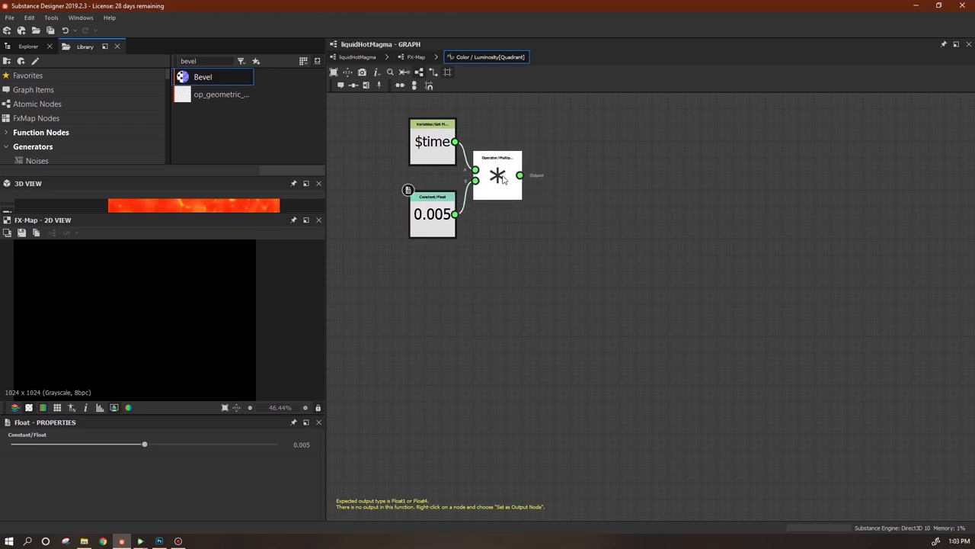
pyautogui.scroll(-2, 550, 267)
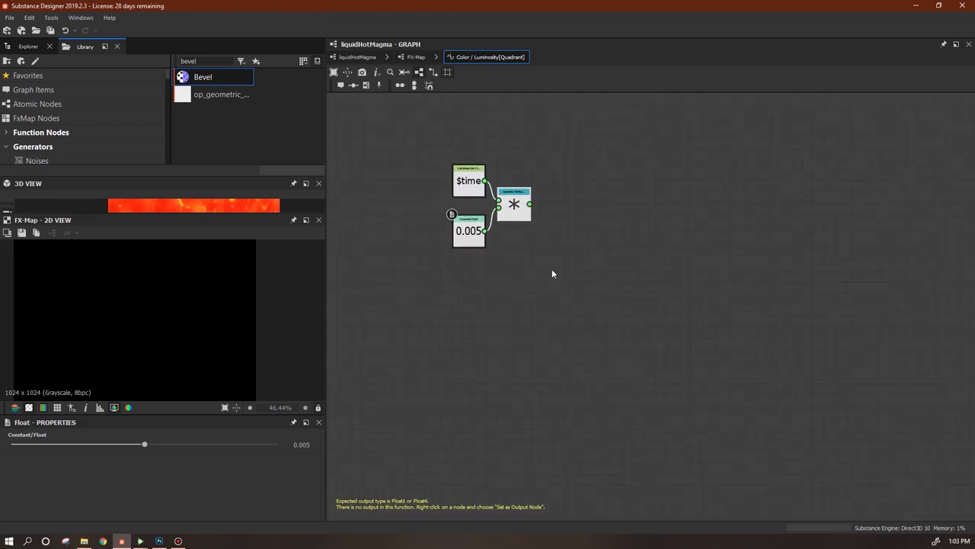
pyautogui.moveTo(595, 357); pyautogui.dragTo(696, 319, button='middle')
pyautogui.moveTo(533, 109); pyautogui.dragTo(614, 218)
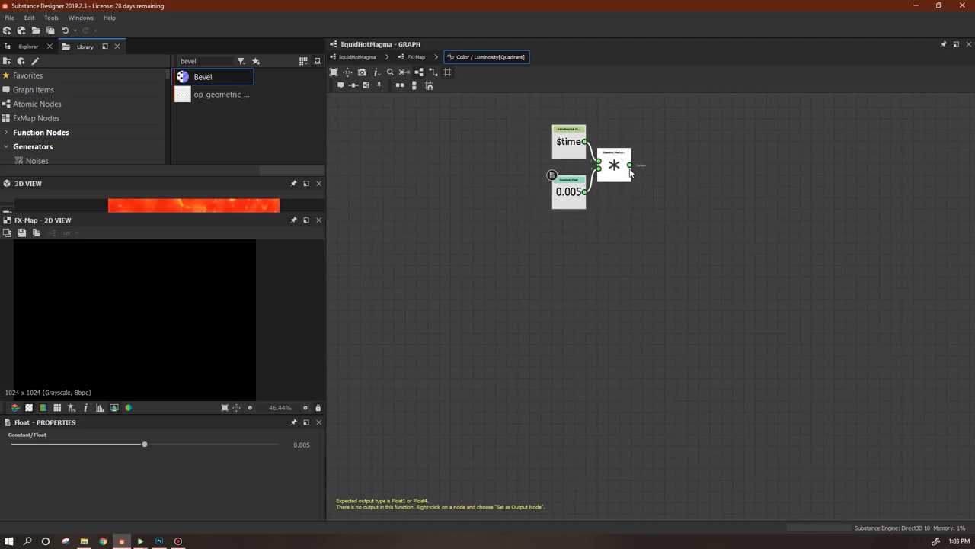
pyautogui.moveTo(612, 171); pyautogui.dragTo(477, 185)
# Add another constant Float node below the multiplication group and set its value to 1
pyautogui.rightClick(444, 285)
pyautogui.moveTo(588, 293)
pyautogui.moveTo(625, 293)
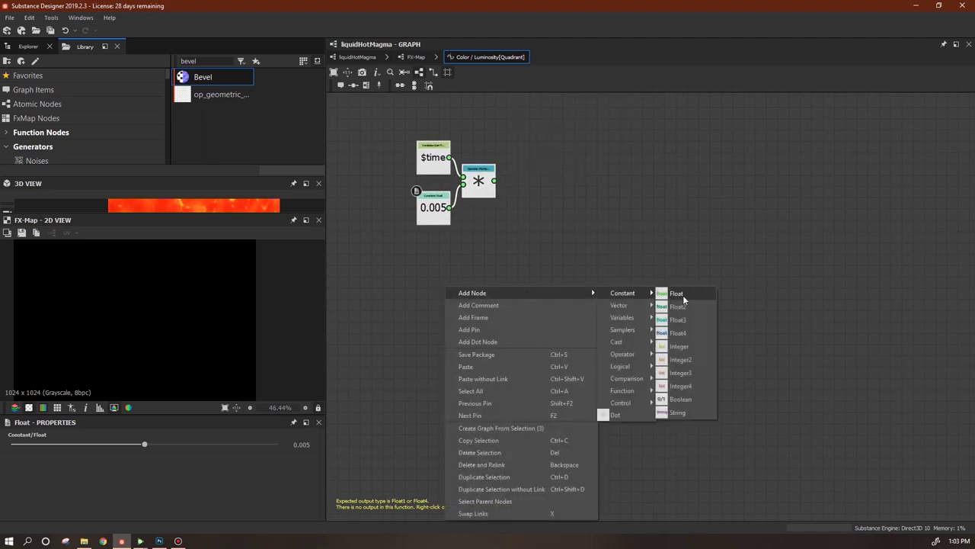
pyautogui.click(683, 295)
pyautogui.moveTo(445, 294); pyautogui.dragTo(442, 314)
pyautogui.click(306, 446)
pyautogui.write('1')
pyautogui.press('Return')
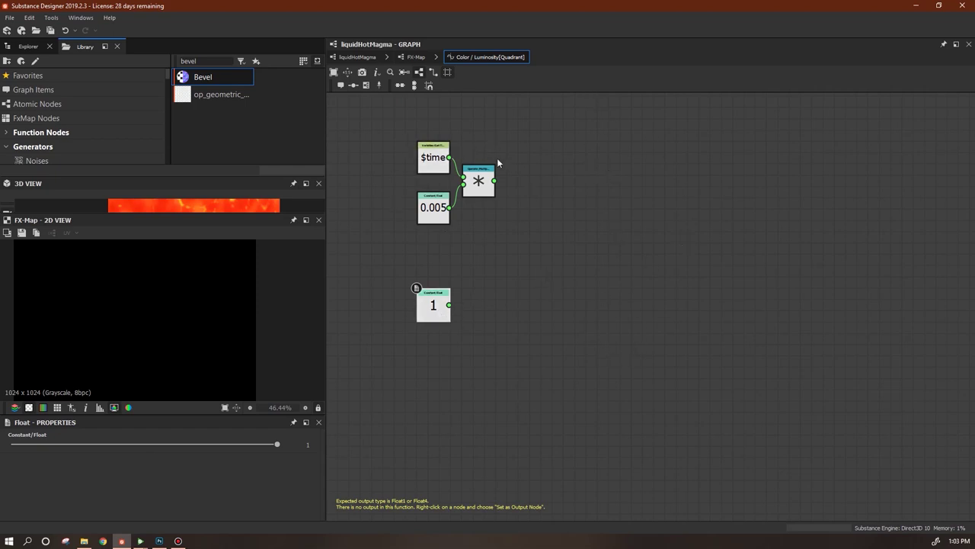
# Add a Random function node beside the multiplication group and stack three copies of it in a column below
pyautogui.rightClick(620, 171)
pyautogui.moveTo(640, 168)
pyautogui.moveTo(792, 265)
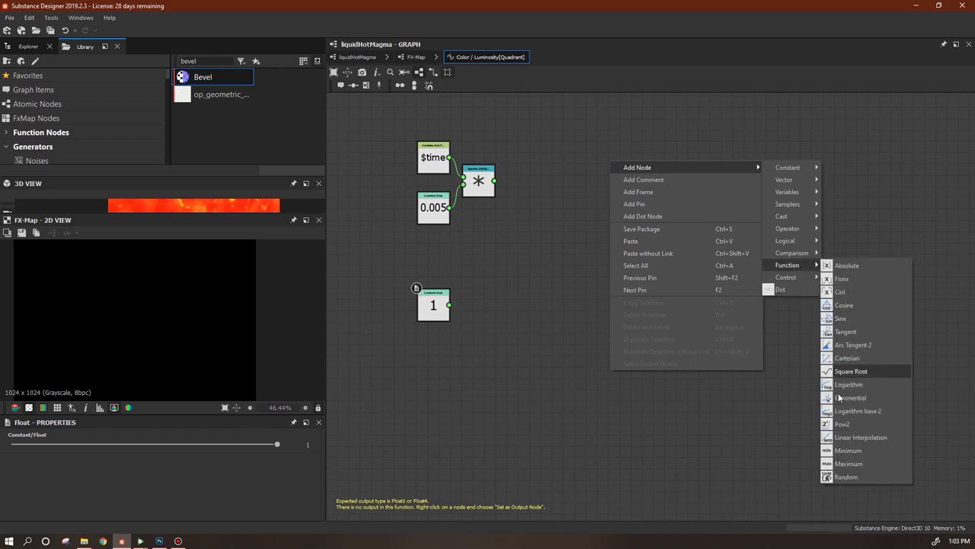
pyautogui.click(870, 474)
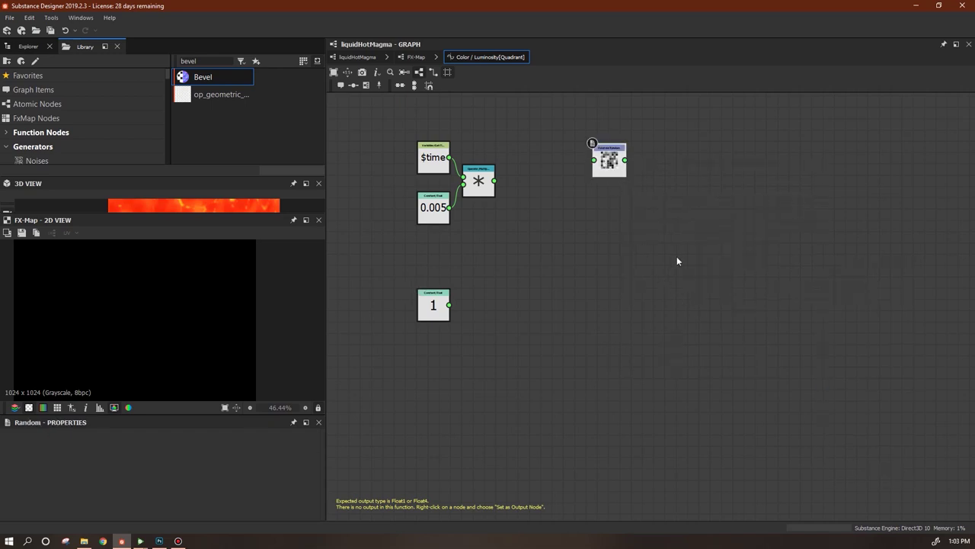
pyautogui.hotkey('ctrl', 'v')
pyautogui.moveTo(655, 311); pyautogui.dragTo(613, 285)
pyautogui.hotkey('ctrl', 'v')
pyautogui.click(612, 209)
pyautogui.hotkey('ctrl', 'v')
pyautogui.moveTo(653, 315); pyautogui.dragTo(611, 337)
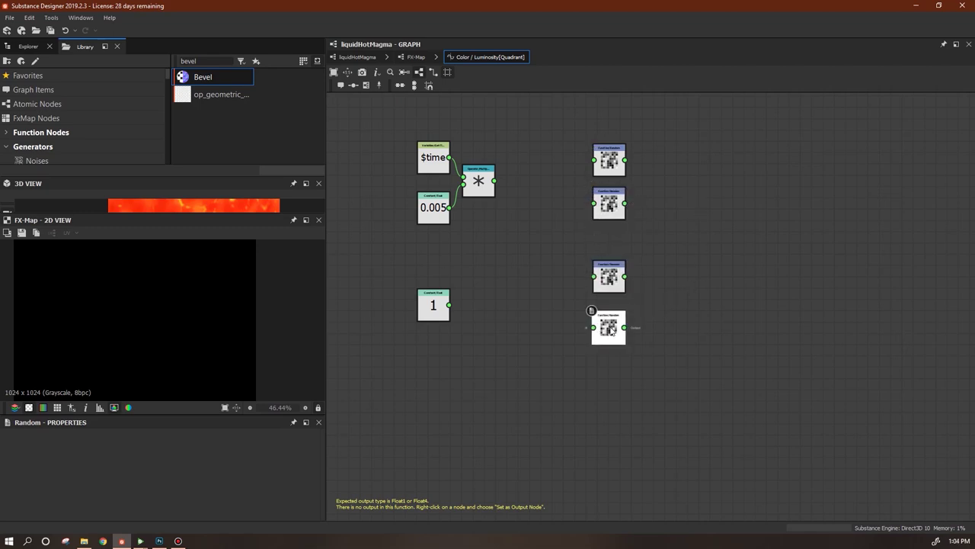
# Add a Vector Float2 node beside the upper two Random nodes and place a copy beside the lowest Random node
pyautogui.rightClick(710, 186)
pyautogui.moveTo(721, 188)
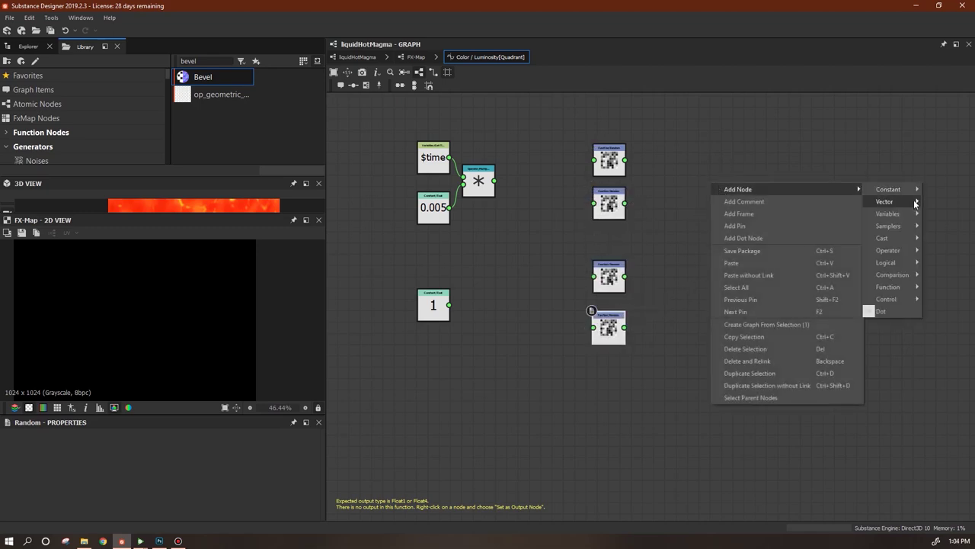
pyautogui.moveTo(915, 203)
pyautogui.click(829, 203)
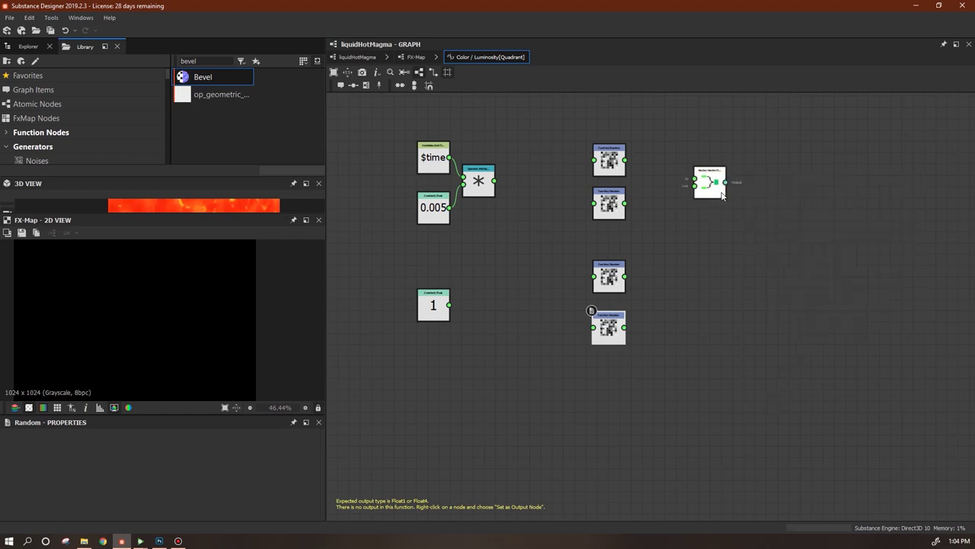
pyautogui.click(704, 193)
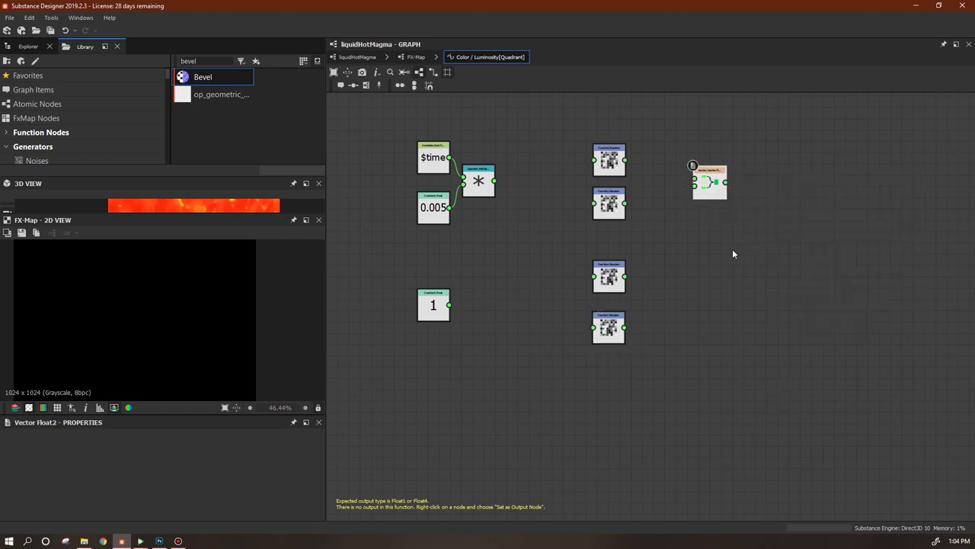
pyautogui.hotkey('ctrl', 'v')
pyautogui.moveTo(648, 314); pyautogui.dragTo(702, 335)
# Add a Sequence node beyond the upper Vector Float2 node and stagger two copies of it diagonally below
pyautogui.rightClick(822, 143)
pyautogui.moveTo(845, 150)
pyautogui.moveTo(794, 259)
pyautogui.click(848, 262)
pyautogui.moveTo(823, 142); pyautogui.dragTo(808, 210)
pyautogui.hotkey('ctrl', 'c')
pyautogui.hotkey('ctrl', 'v')
pyautogui.hotkey('ctrl', 'v')
pyautogui.moveTo(656, 301); pyautogui.dragTo(903, 339)
pyautogui.click(651, 306)
pyautogui.press('Delete')
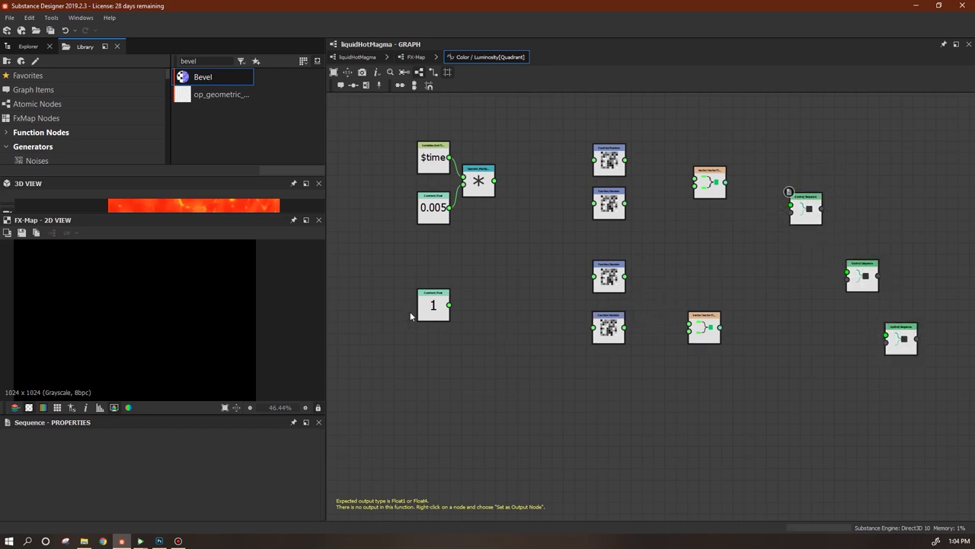
# Connect the constant 1 to the lowest Sequence node's second input, and chain Multiply through the top Random node into the upper Vector Float2
pyautogui.moveTo(449, 304); pyautogui.dragTo(930, 366)
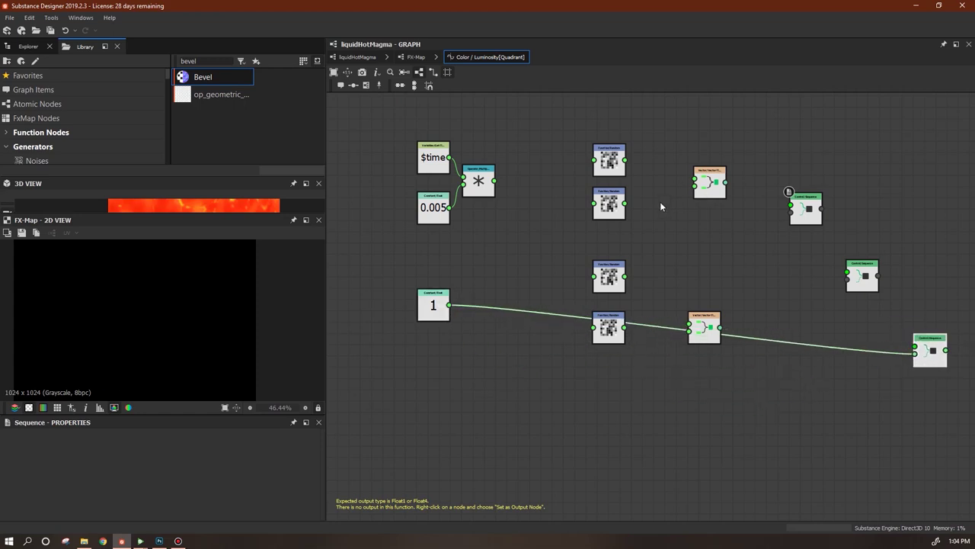
pyautogui.moveTo(680, 205); pyautogui.dragTo(747, 223, button='middle')
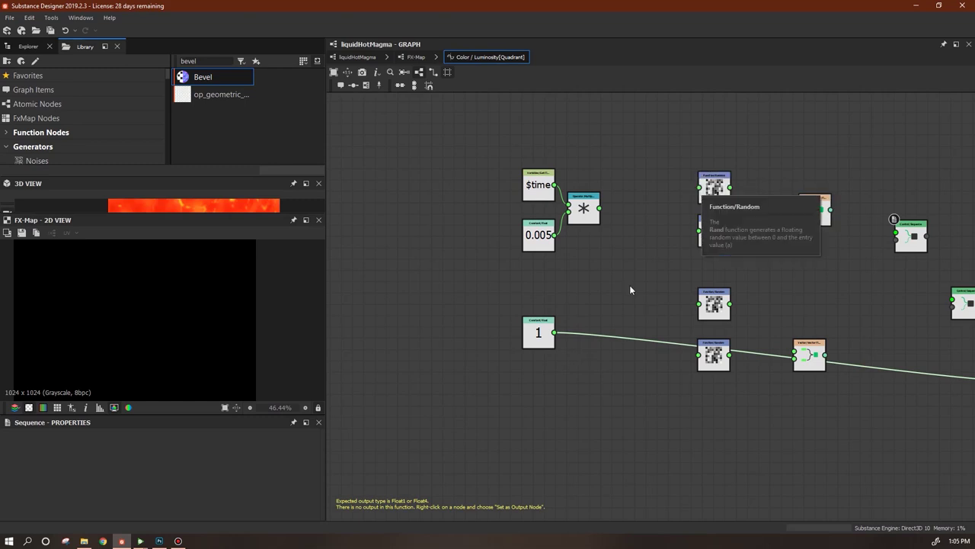
pyautogui.moveTo(600, 207); pyautogui.dragTo(699, 187)
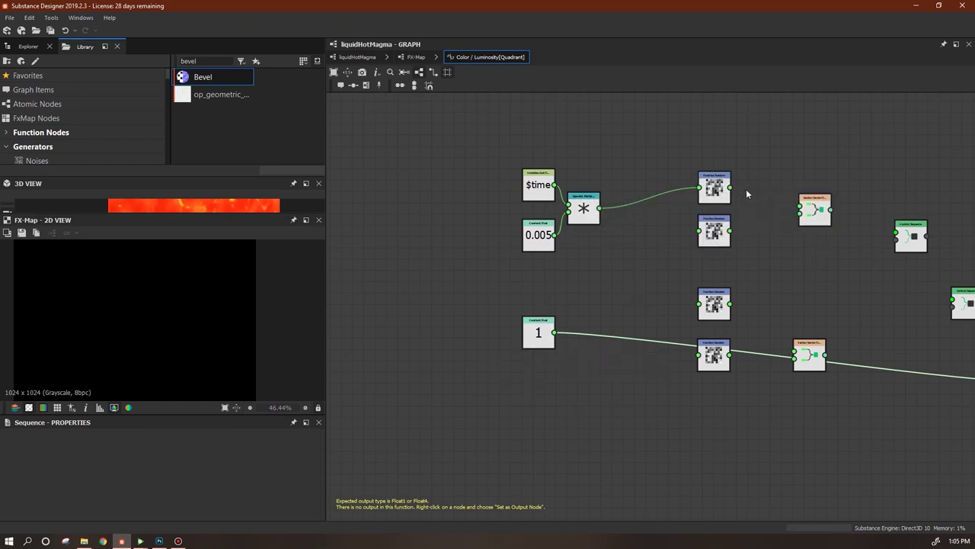
pyautogui.moveTo(729, 186); pyautogui.dragTo(800, 217)
# Replace the direct Multiply link with an Add node that sums Multiply and the constant 1 and feeds both upper Random nodes
pyautogui.press('Delete')
pyautogui.rightClick(612, 137)
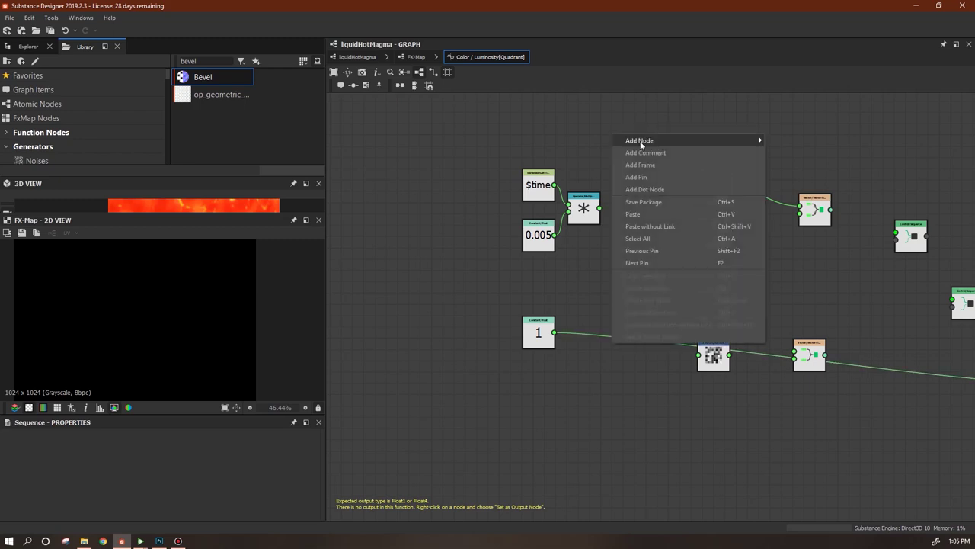
pyautogui.moveTo(760, 141)
pyautogui.moveTo(793, 202)
pyautogui.click(856, 207)
pyautogui.moveTo(615, 135); pyautogui.dragTo(647, 208)
pyautogui.moveTo(599, 276); pyautogui.dragTo(638, 209)
pyautogui.moveTo(656, 208); pyautogui.dragTo(704, 232)
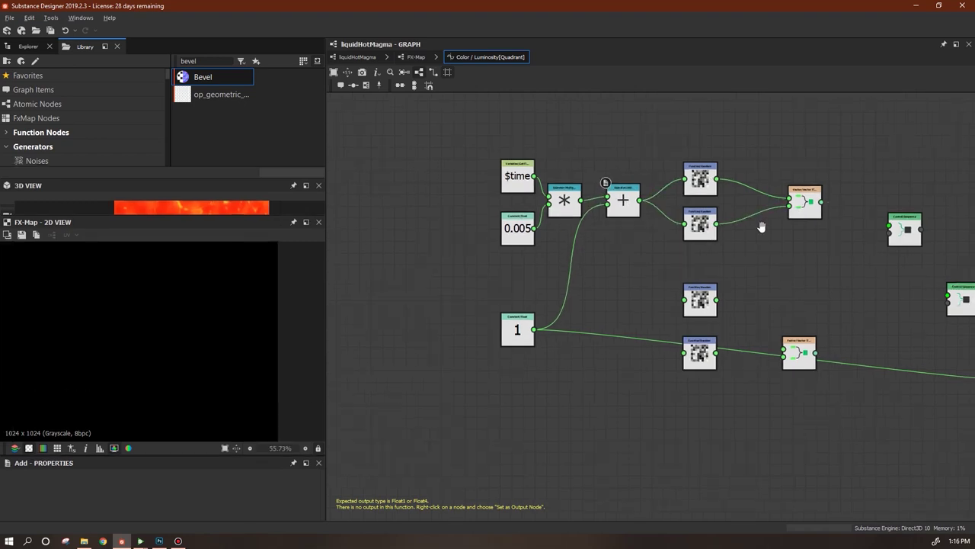
# Add a Set variable node near the upper Vector Float2 node and place a copy of it below the graph
pyautogui.moveTo(762, 220); pyautogui.dragTo(649, 225, button='middle')
pyautogui.moveTo(659, 268); pyautogui.dragTo(614, 286, button='middle')
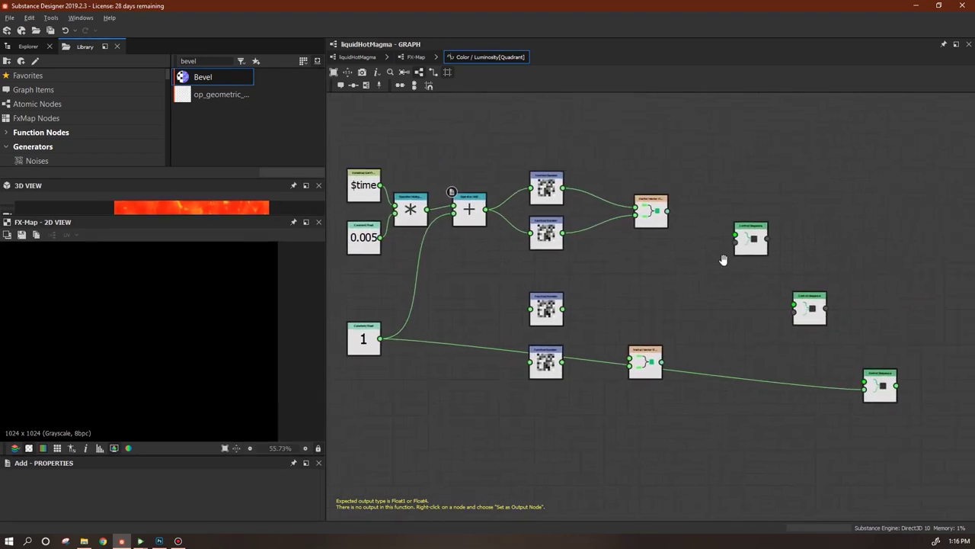
pyautogui.moveTo(652, 214); pyautogui.dragTo(621, 219)
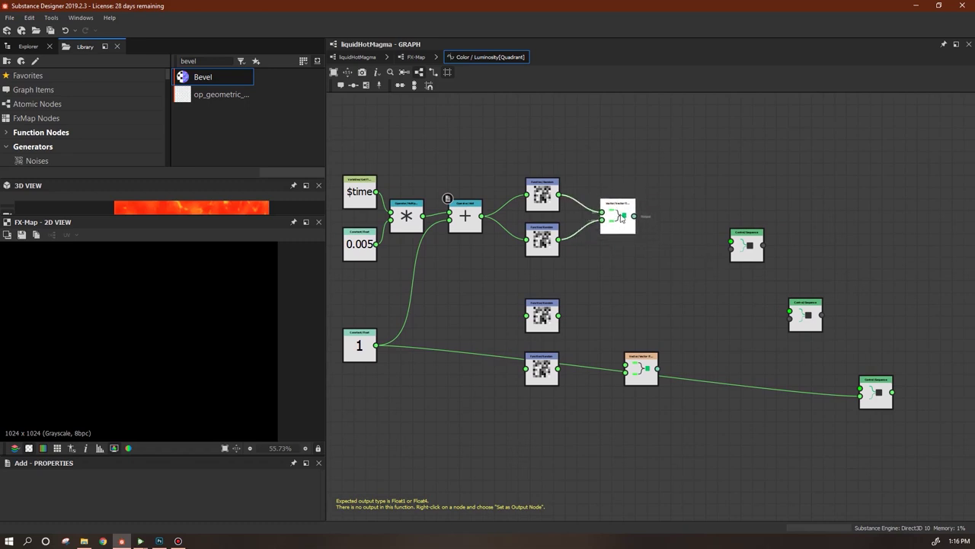
pyautogui.rightClick(691, 171)
pyautogui.click(881, 197)
pyautogui.moveTo(693, 174); pyautogui.dragTo(690, 160)
pyautogui.click(691, 158)
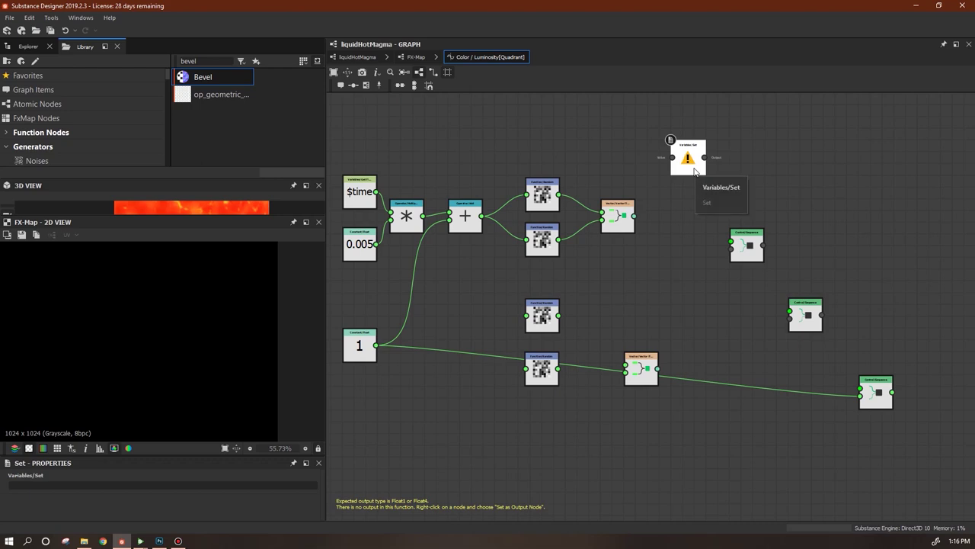
pyautogui.hotkey('ctrl', 'v')
pyautogui.moveTo(648, 311); pyautogui.dragTo(604, 445)
# Feed the upper Vector Float2 into the upper Set node, name its variable offset, and link it to the first Sequence node
pyautogui.moveTo(671, 158); pyautogui.dragTo(665, 179)
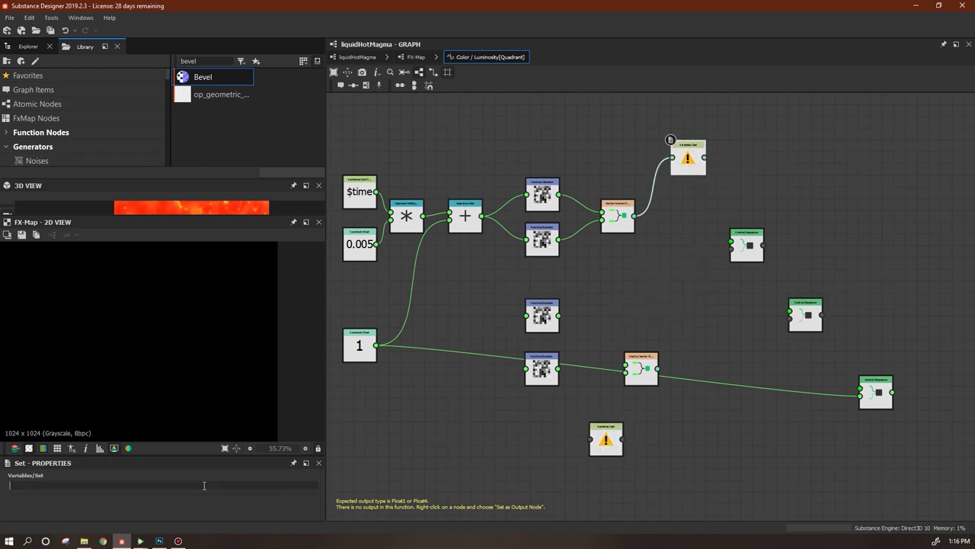
pyautogui.write('offset')
pyautogui.moveTo(747, 244); pyautogui.dragTo(799, 222)
pyautogui.moveTo(705, 159); pyautogui.dragTo(691, 209)
pyautogui.moveTo(709, 303); pyautogui.dragTo(774, 303, button='middle')
pyautogui.moveTo(857, 224); pyautogui.dragTo(829, 230)
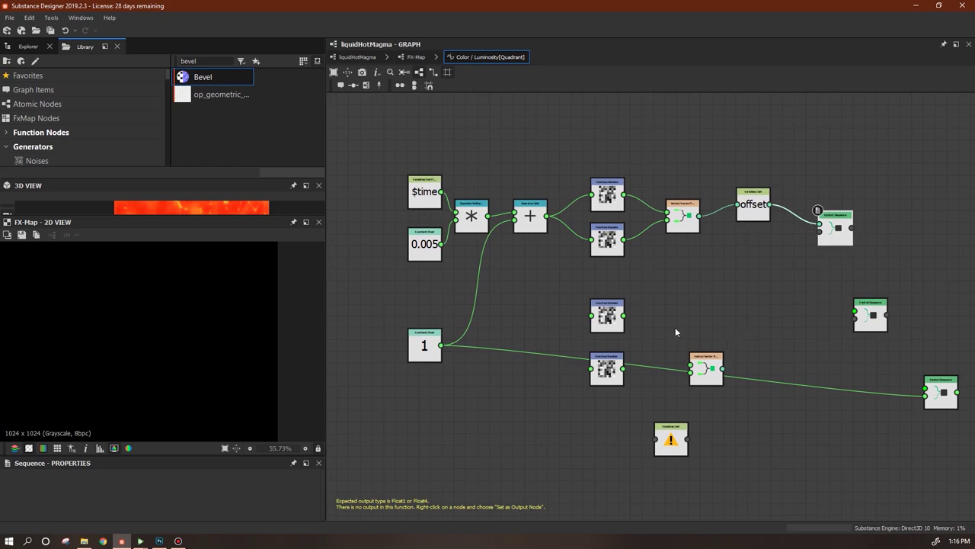
# Connect the constant 1 to the third Random node and line that node up with the Random column
pyautogui.moveTo(601, 321); pyautogui.dragTo(605, 303)
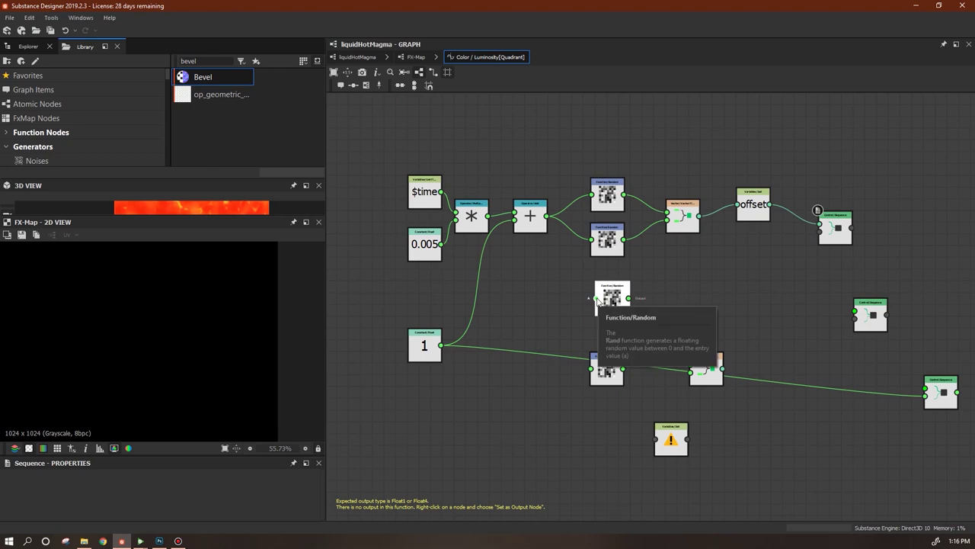
pyautogui.moveTo(596, 298); pyautogui.dragTo(509, 326)
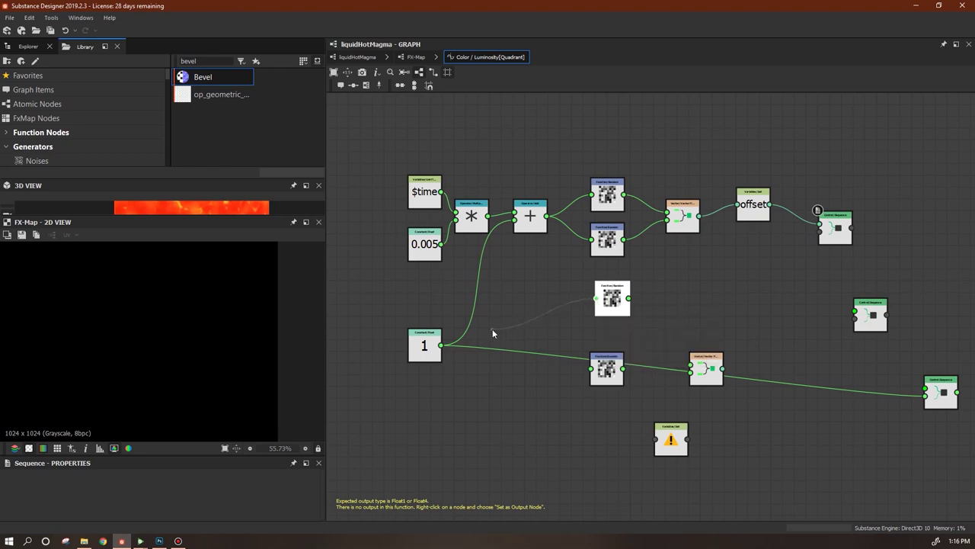
pyautogui.moveTo(492, 330); pyautogui.dragTo(446, 350)
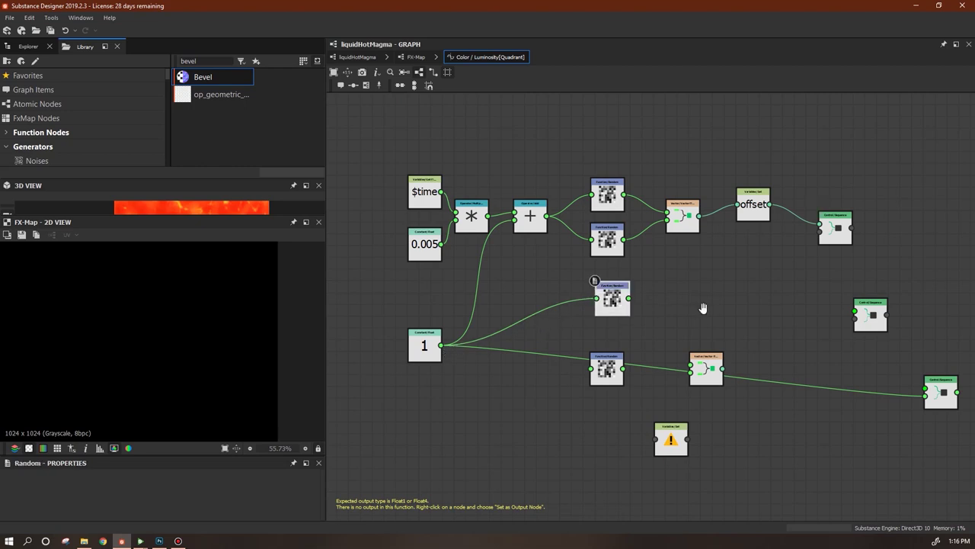
pyautogui.moveTo(703, 309); pyautogui.dragTo(685, 287, button='middle')
pyautogui.moveTo(586, 287); pyautogui.dragTo(583, 290)
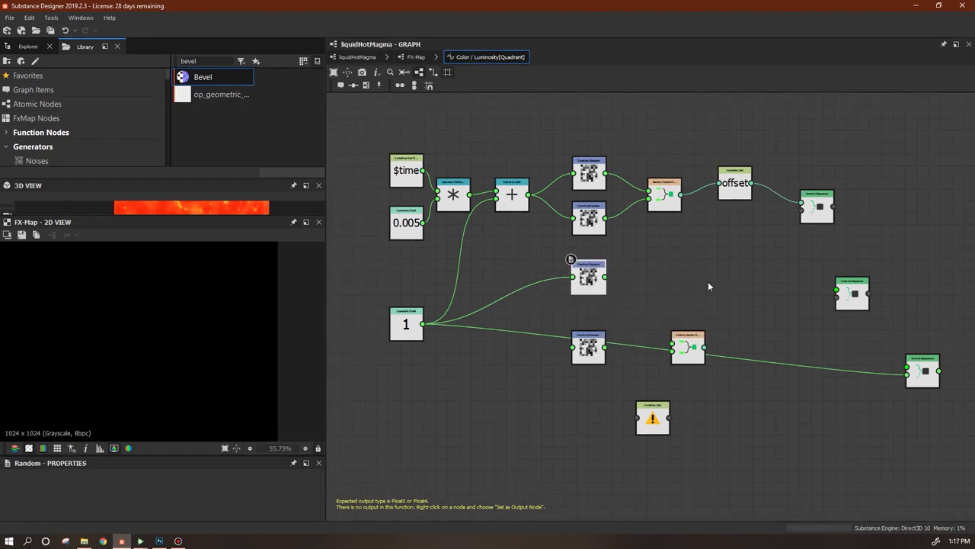
# Feed the third Random node into another Set node named rotation and link it to the first Sequence node's second input
pyautogui.moveTo(708, 281); pyautogui.dragTo(669, 267, button='middle')
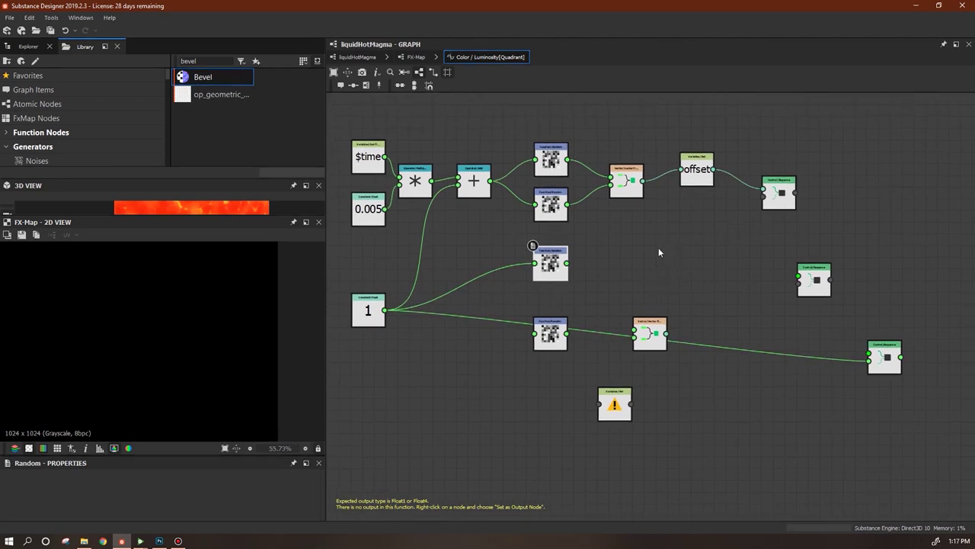
pyautogui.rightClick(659, 247)
pyautogui.click(638, 290)
pyautogui.keyDown('ctrl'); pyautogui.moveTo(617, 414); pyautogui.dragTo(651, 273); pyautogui.keyUp('ctrl')
pyautogui.moveTo(568, 264); pyautogui.dragTo(634, 264)
pyautogui.click(648, 264)
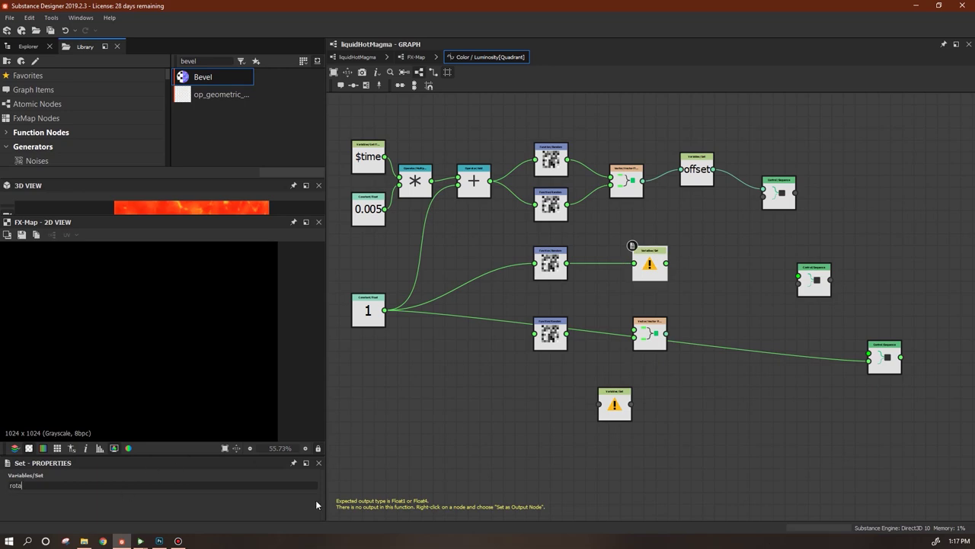
pyautogui.moveTo(666, 263); pyautogui.dragTo(764, 196)
pyautogui.moveTo(758, 295); pyautogui.dragTo(814, 258, button='middle')
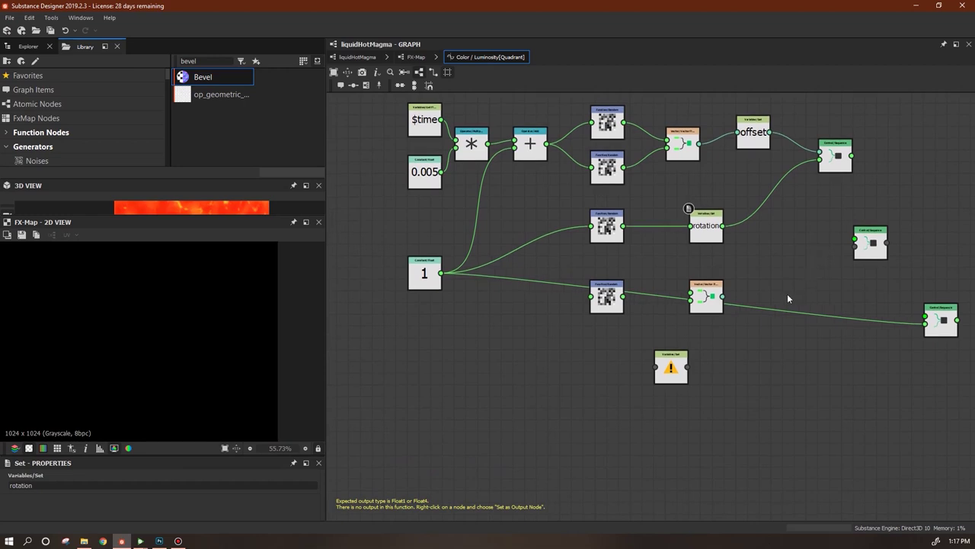
# Connect the constant 1 to the lowest Random node and feed that node into both inputs of the lower Vector Float2
pyautogui.moveTo(763, 291); pyautogui.dragTo(710, 239, button='middle')
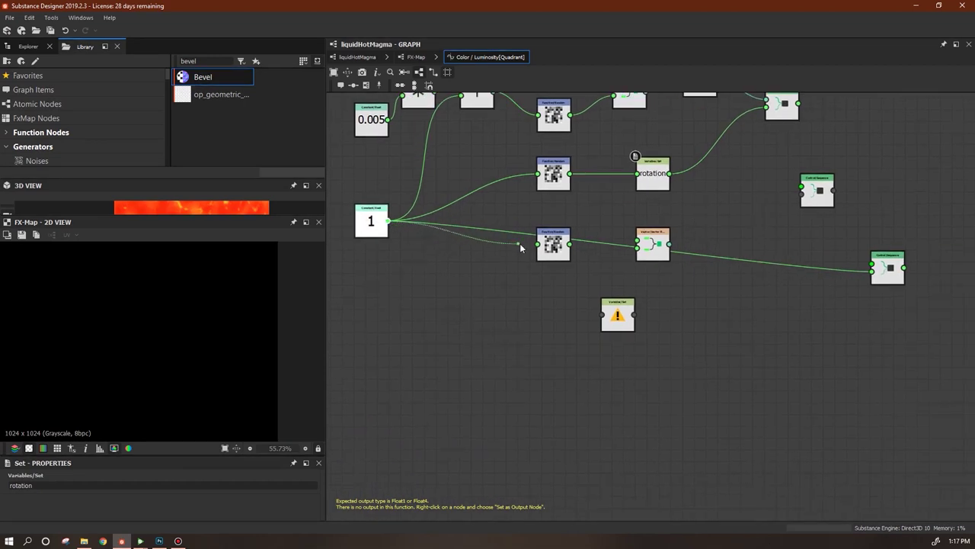
pyautogui.click(542, 250)
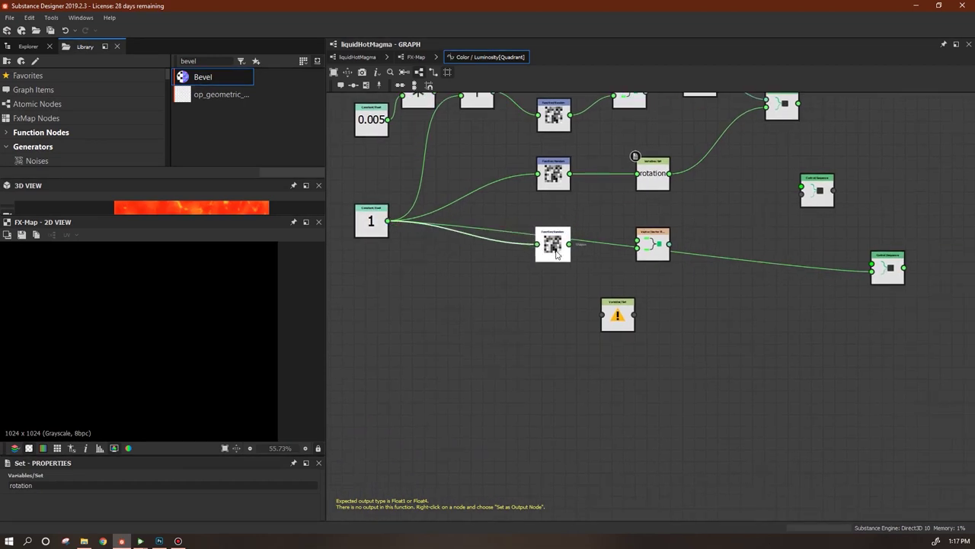
pyautogui.moveTo(556, 253); pyautogui.dragTo(550, 278)
pyautogui.moveTo(565, 323); pyautogui.dragTo(664, 372, button='middle')
pyautogui.moveTo(646, 313)
pyautogui.mouseDown()
pyautogui.moveTo(657, 284)
pyautogui.moveTo(648, 301)
pyautogui.mouseUp()
pyautogui.moveTo(670, 338); pyautogui.dragTo(556, 324, button='middle')
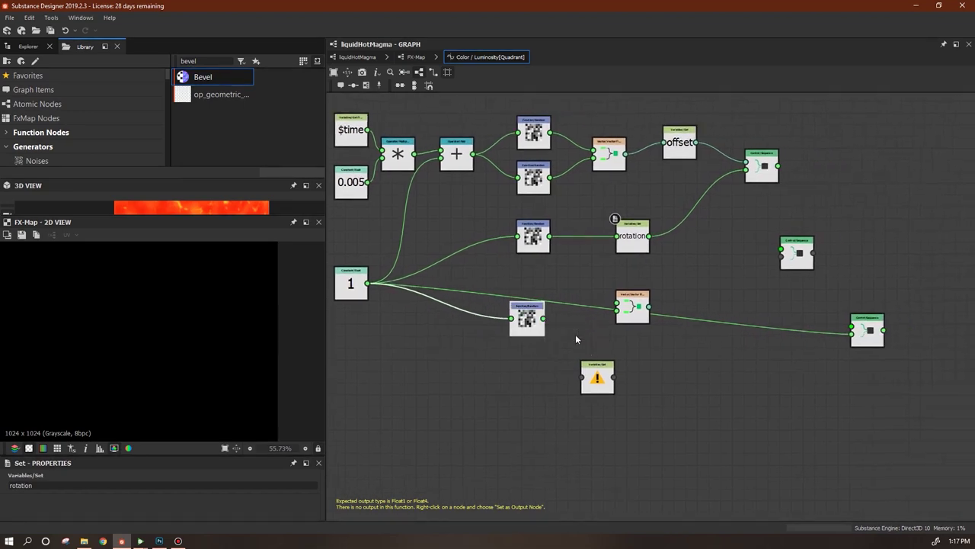
pyautogui.moveTo(543, 319); pyautogui.dragTo(619, 312)
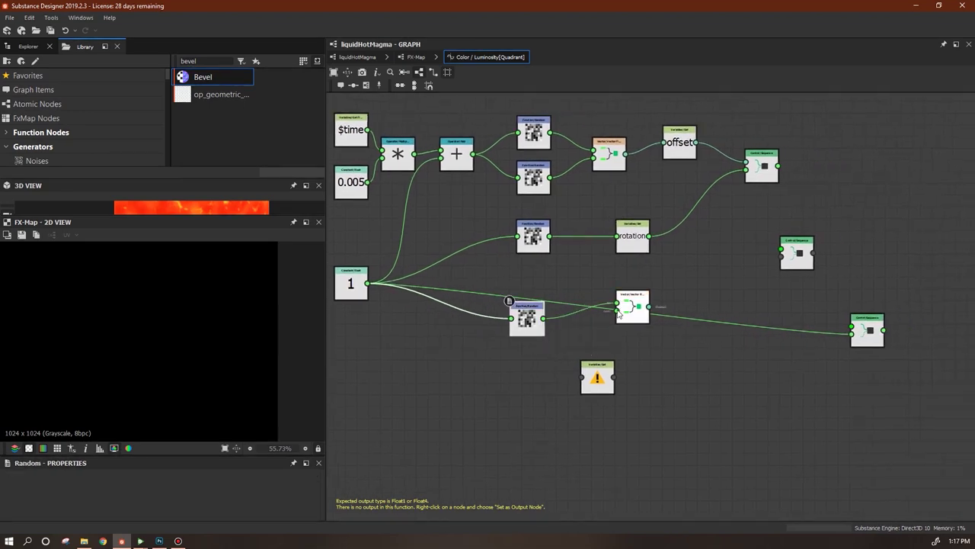
pyautogui.moveTo(546, 323); pyautogui.dragTo(627, 314)
pyautogui.click(494, 363)
pyautogui.moveTo(633, 311)
pyautogui.mouseDown()
pyautogui.moveTo(638, 323)
pyautogui.moveTo(625, 323)
pyautogui.mouseUp()
# Feed the lower Vector Float2 into the remaining Set node, name it size, and link it to the middle Sequence node's second input
pyautogui.moveTo(590, 384)
pyautogui.mouseDown()
pyautogui.moveTo(715, 320)
pyautogui.moveTo(744, 319)
pyautogui.moveTo(781, 257)
pyautogui.mouseUp()
pyautogui.write('size')
pyautogui.click(673, 390)
# Chain the three Sequence nodes through their first inputs and set the last one as the output node
pyautogui.moveTo(777, 165)
pyautogui.mouseDown()
pyautogui.moveTo(795, 166)
pyautogui.moveTo(781, 250)
pyautogui.mouseUp()
pyautogui.moveTo(814, 253)
pyautogui.mouseDown()
pyautogui.moveTo(848, 294)
pyautogui.moveTo(852, 326)
pyautogui.mouseUp()
pyautogui.rightClick(857, 332)
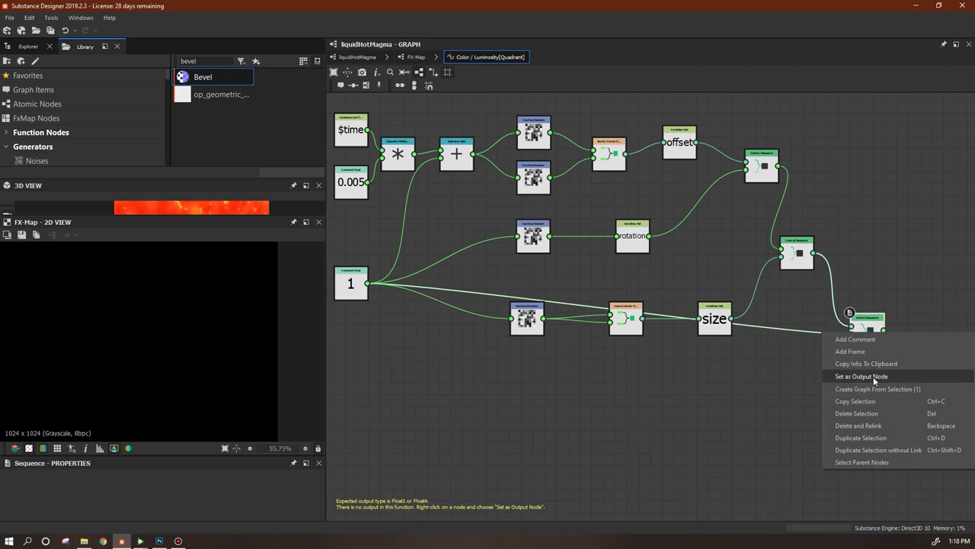
pyautogui.click(869, 375)
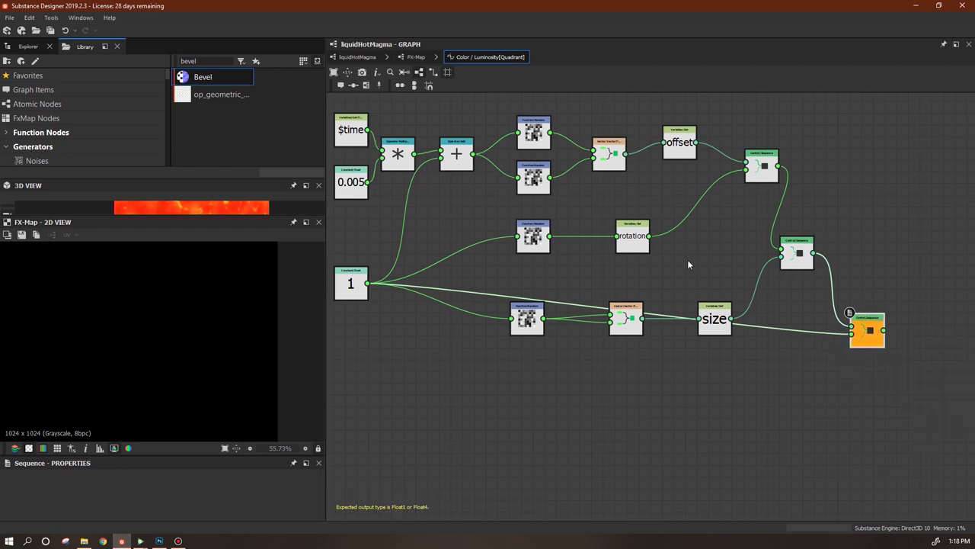
# Return to the FX-Map graph and set the bottom Quadrant's pattern to Input Image
pyautogui.click(416, 58)
pyautogui.click(534, 454)
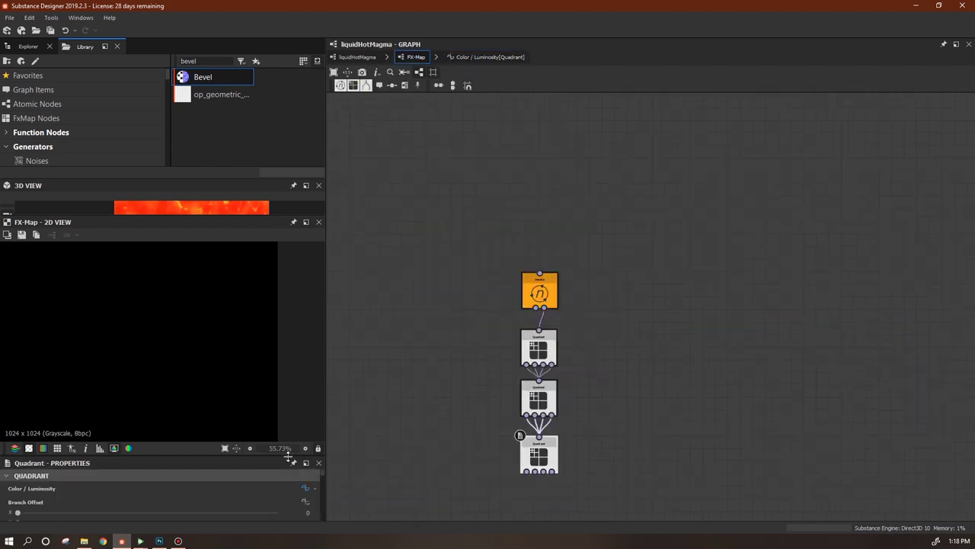
pyautogui.moveTo(288, 455); pyautogui.dragTo(290, 312)
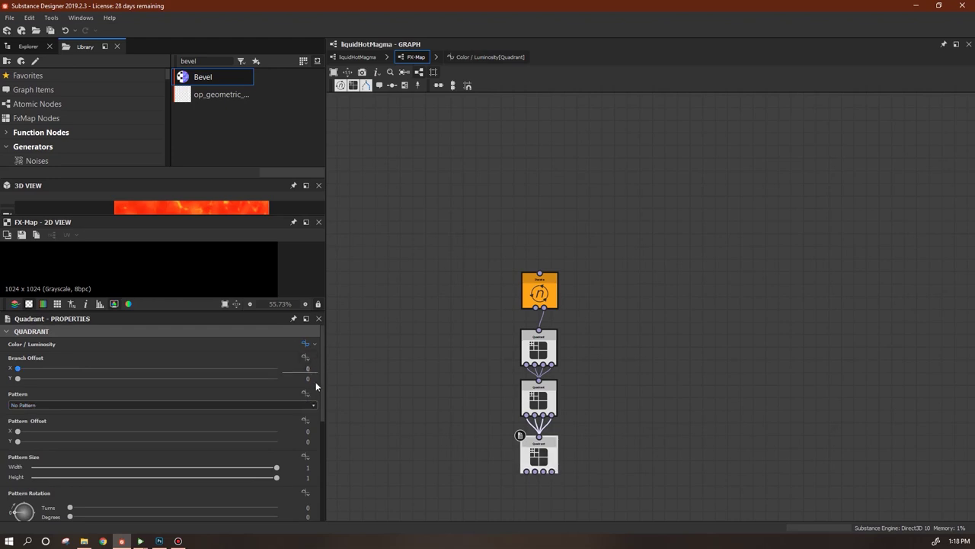
pyautogui.click(312, 409)
pyautogui.click(297, 421)
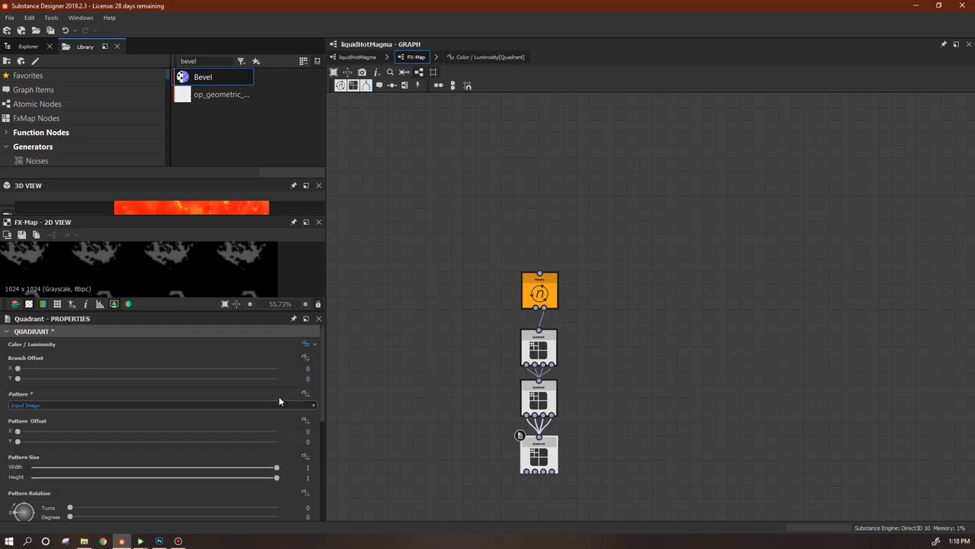
# Create an empty function for the bottom Quadrant's Pattern Offset and open it
pyautogui.moveTo(167, 310); pyautogui.dragTo(170, 356)
pyautogui.moveTo(324, 405); pyautogui.dragTo(320, 434)
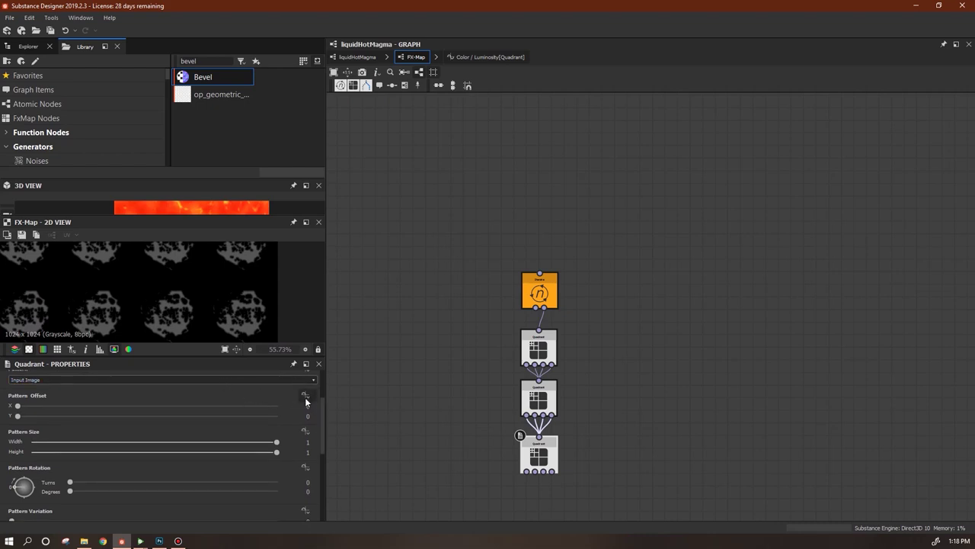
pyautogui.click(305, 396)
pyautogui.click(349, 414)
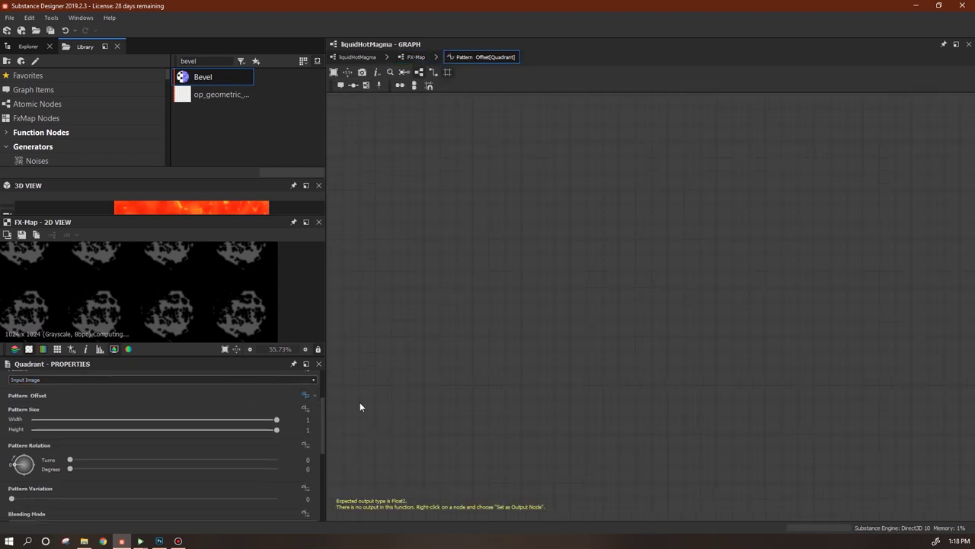
# Add a Get Float2 node that reads the offset variable and set it as the Pattern Offset function's output
pyautogui.rightClick(463, 306)
pyautogui.moveTo(499, 311)
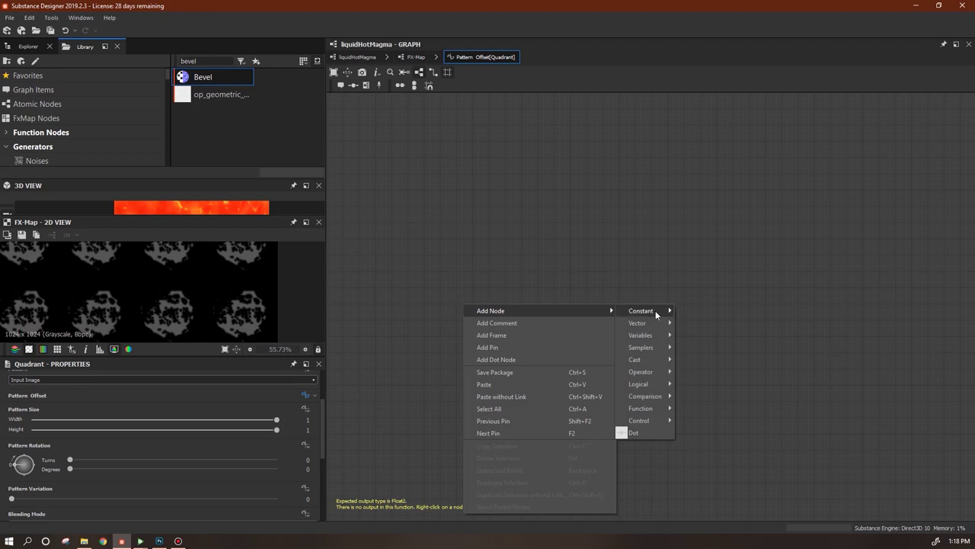
pyautogui.moveTo(656, 336)
pyautogui.click(711, 361)
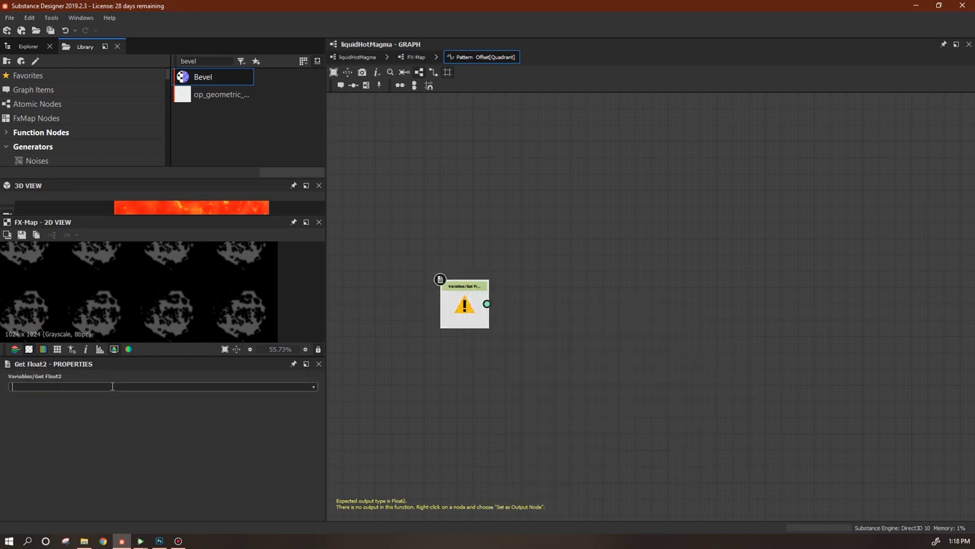
pyautogui.press('Return')
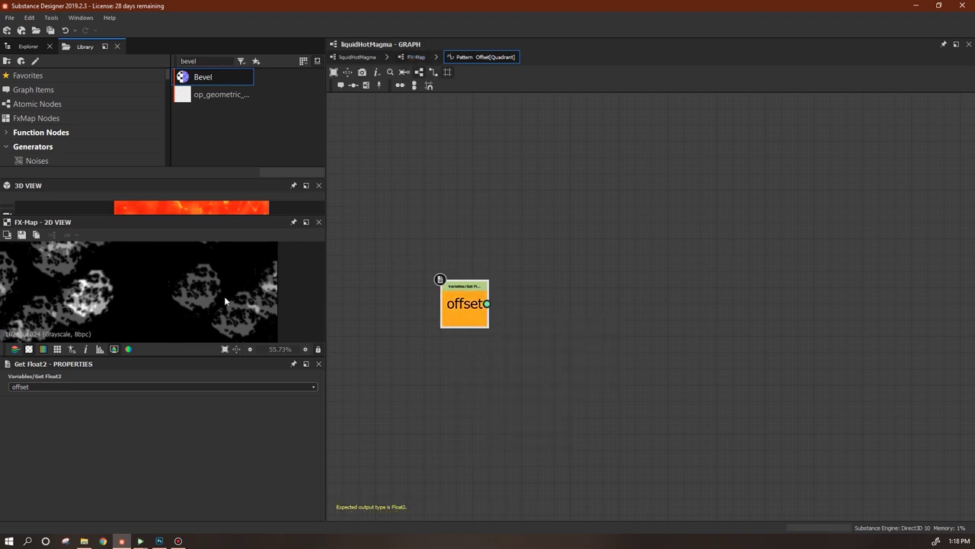
# Return to the FX-Map graph and create an empty function for the bottom Quadrant's Pattern Rotation
pyautogui.click(415, 57)
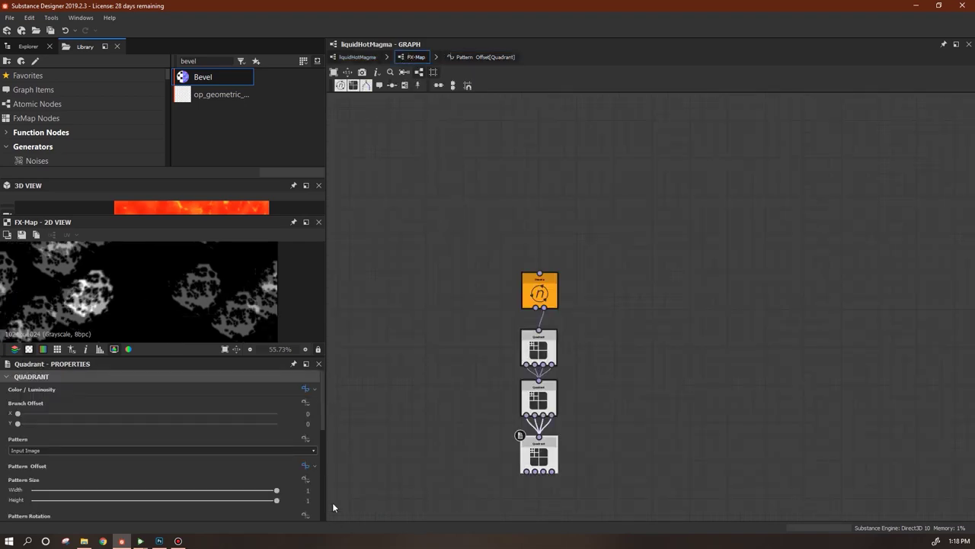
pyautogui.scroll(-4, 325, 450)
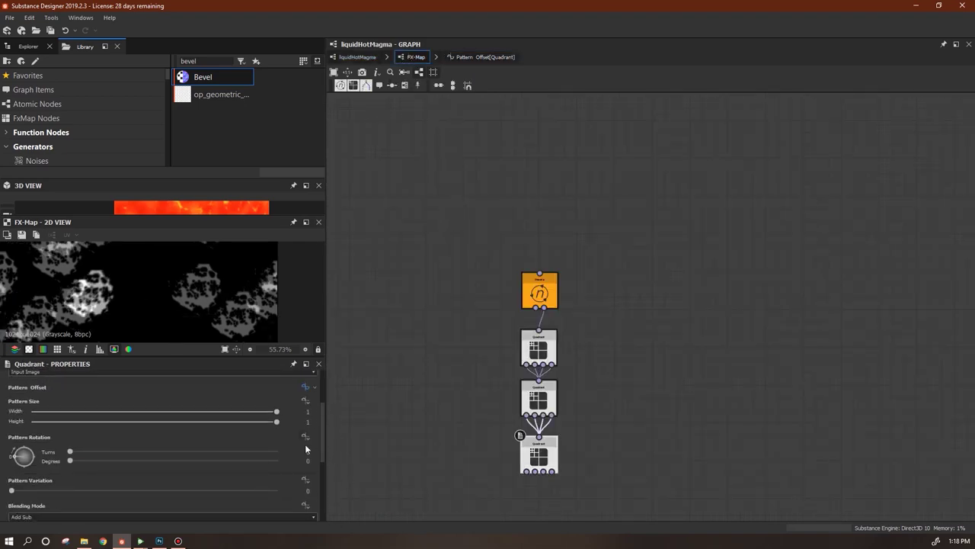
pyautogui.click(305, 440)
pyautogui.click(337, 463)
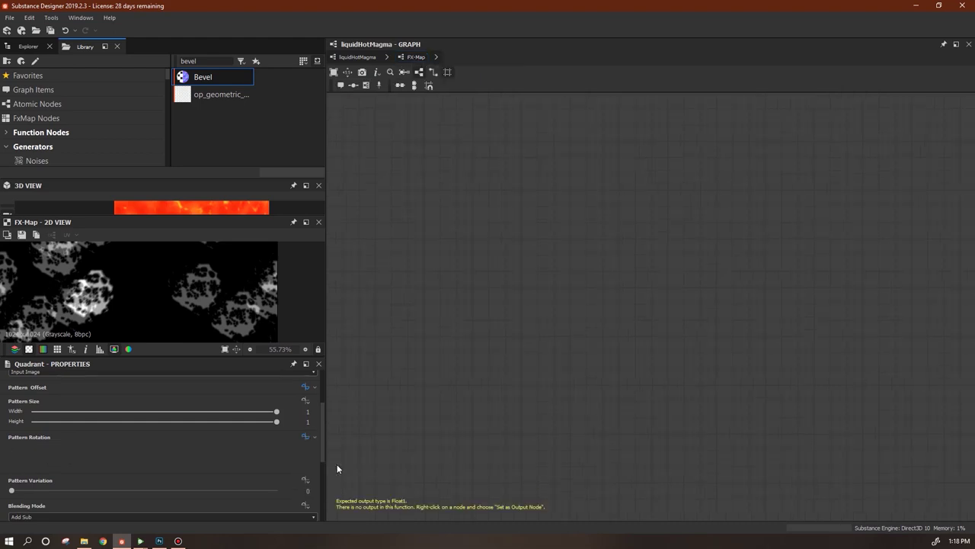
# Add a Get Float node that reads the rotation variable and set it as the Pattern Rotation function's output
pyautogui.rightClick(449, 370)
pyautogui.moveTo(538, 157)
pyautogui.moveTo(640, 180)
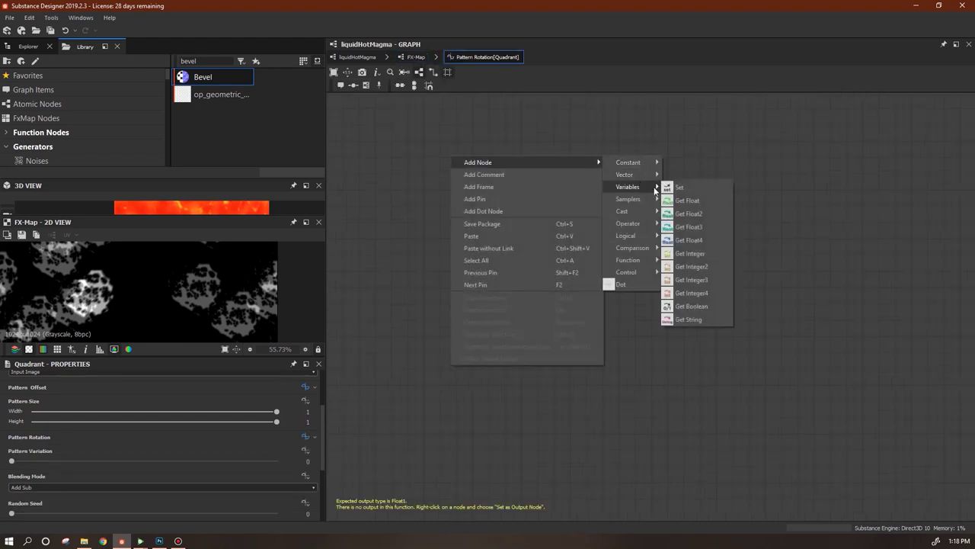
pyautogui.click(690, 201)
pyautogui.click(463, 383)
pyautogui.click(195, 386)
pyautogui.write('rotation')
pyautogui.rightClick(432, 370)
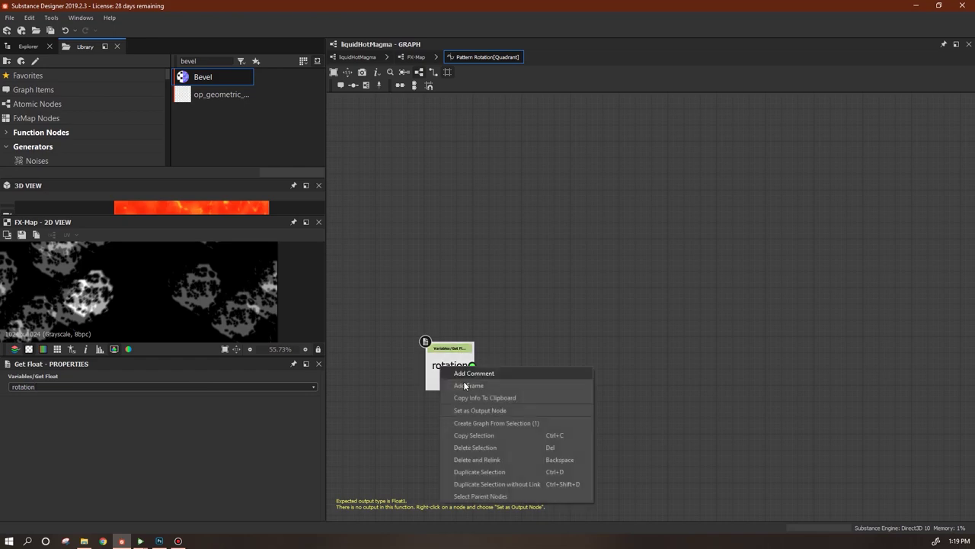
pyautogui.click(457, 386)
# Return to the FX-Map graph and open a new empty function for the bottom Quadrant's Pattern Size
pyautogui.click(415, 56)
pyautogui.click(557, 450)
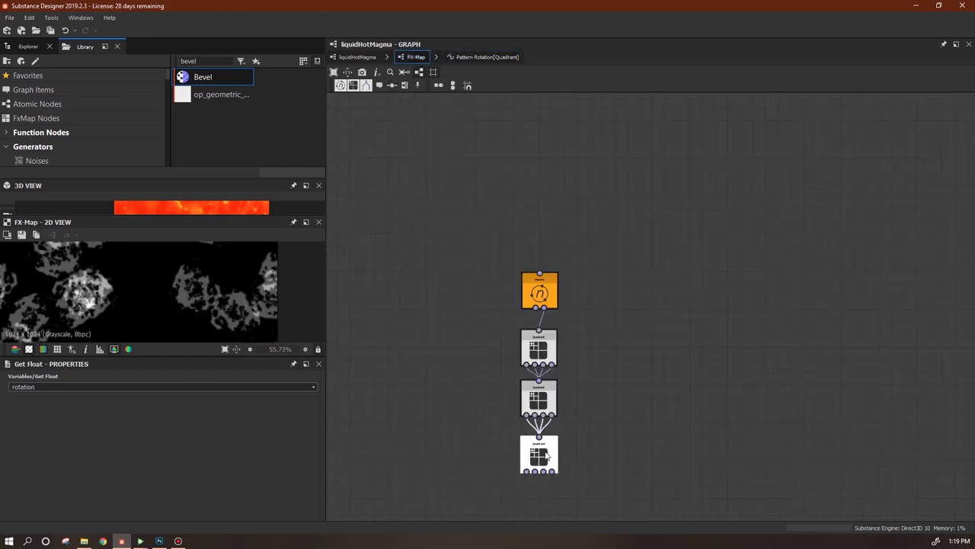
pyautogui.click(304, 480)
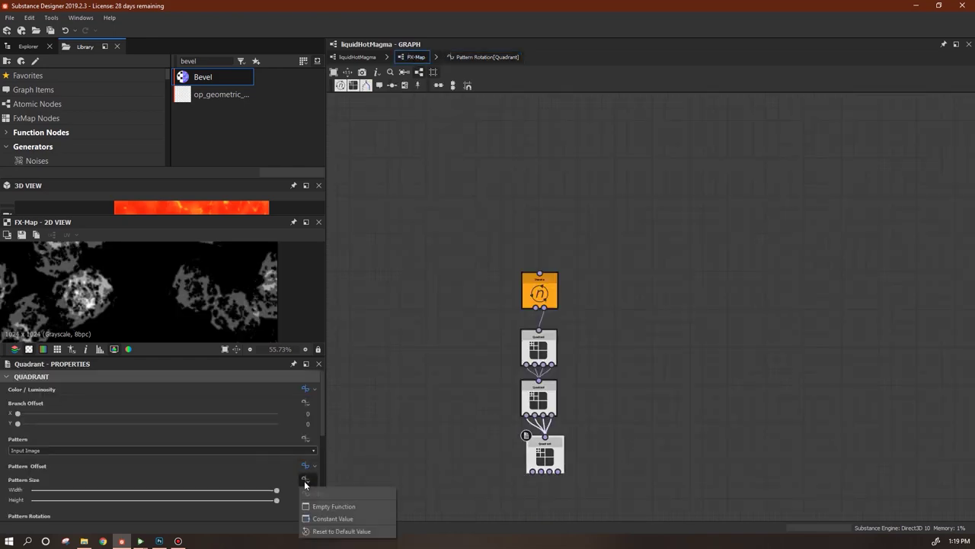
pyautogui.click(329, 511)
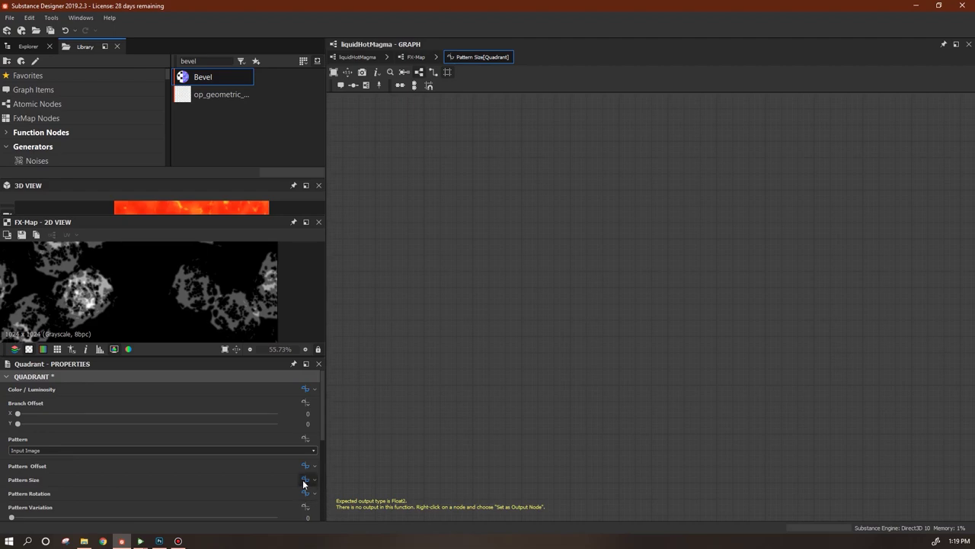
# Add a Get Float2 node that reads the size variable and set it as the Pattern Size function's output
pyautogui.rightClick(536, 294)
pyautogui.moveTo(591, 302)
pyautogui.moveTo(718, 324)
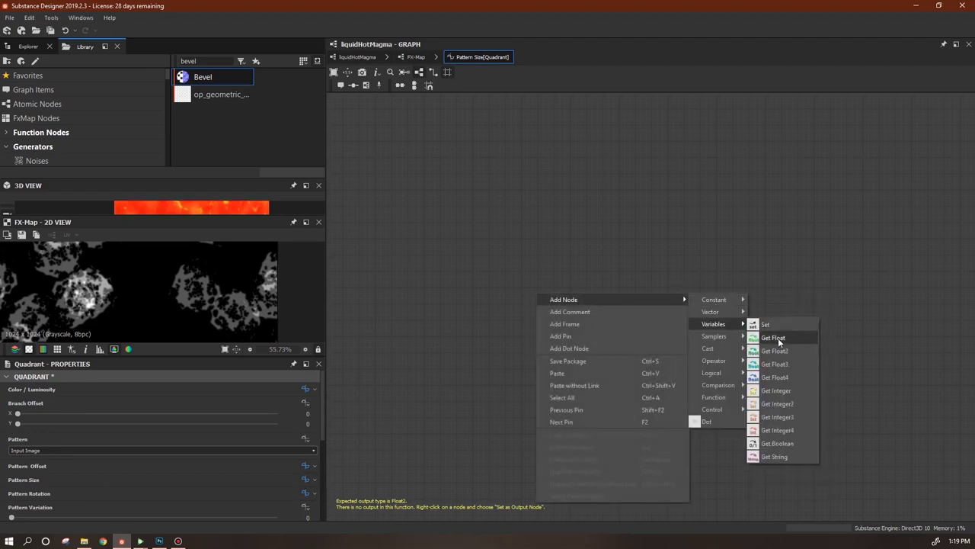
pyautogui.click(779, 350)
pyautogui.click(108, 387)
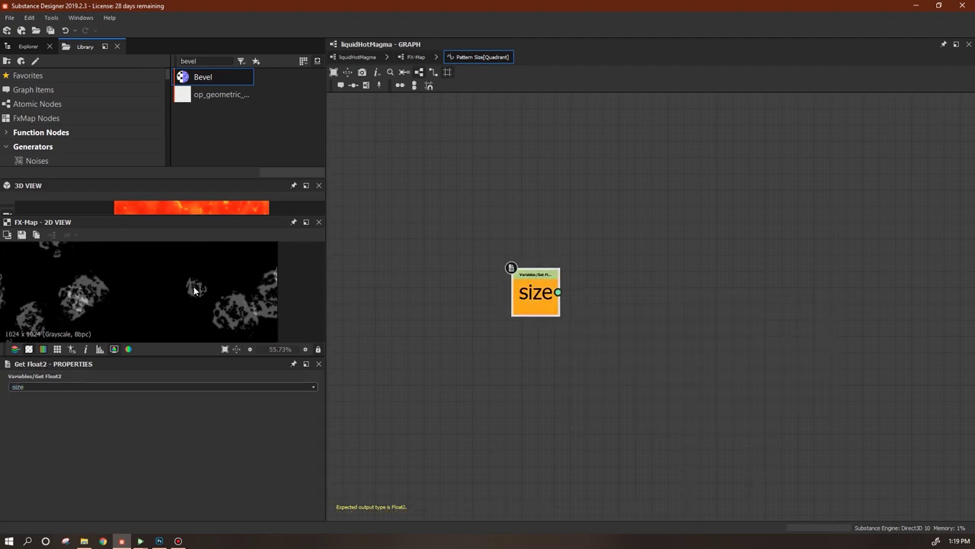
# Enlarge the 2D View and examine the size variation of the scattered shapes up close
pyautogui.moveTo(163, 359); pyautogui.dragTo(185, 446)
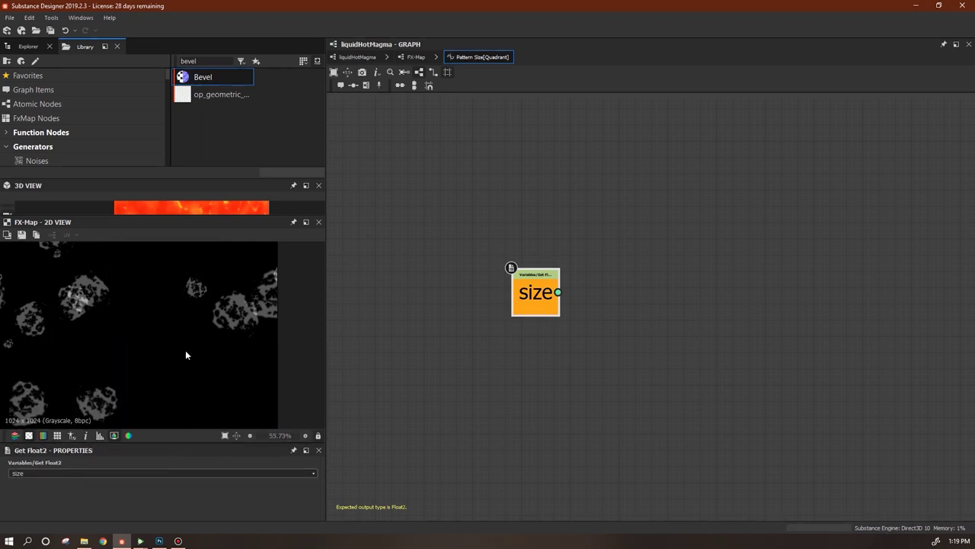
pyautogui.moveTo(185, 352); pyautogui.dragTo(188, 405, button='middle')
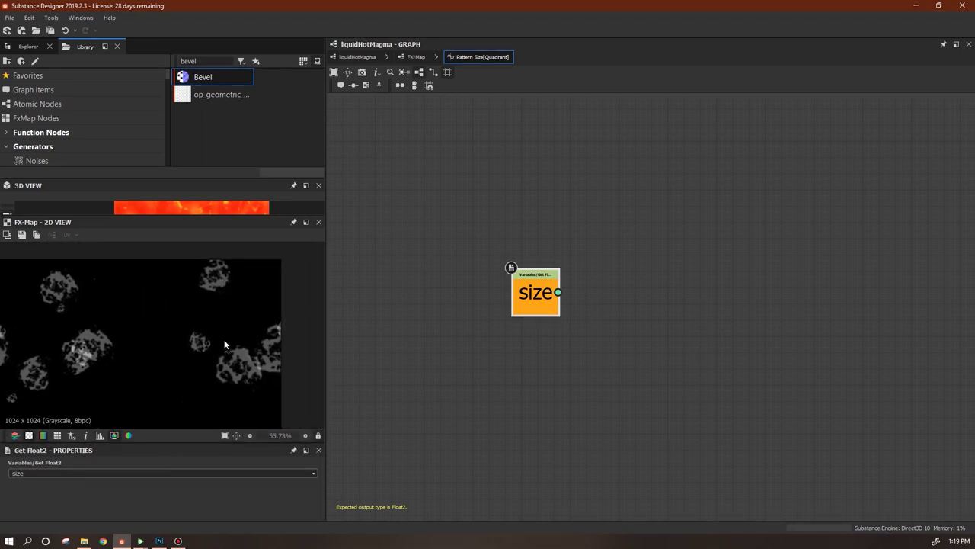
pyautogui.scroll(3, 161, 354)
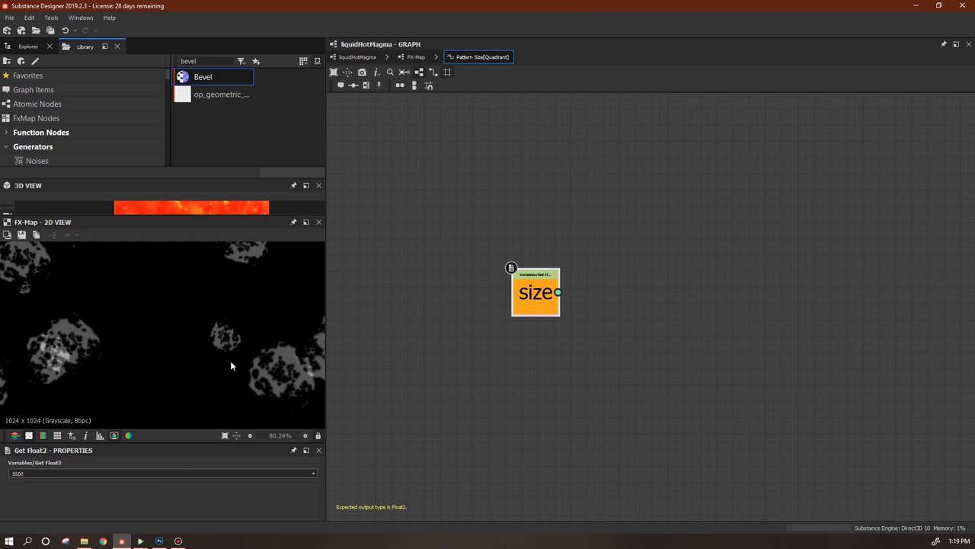
# Open the bottom Quadrant's Color / Luminosity function and add an If...Else node below the size branch
pyautogui.click(414, 58)
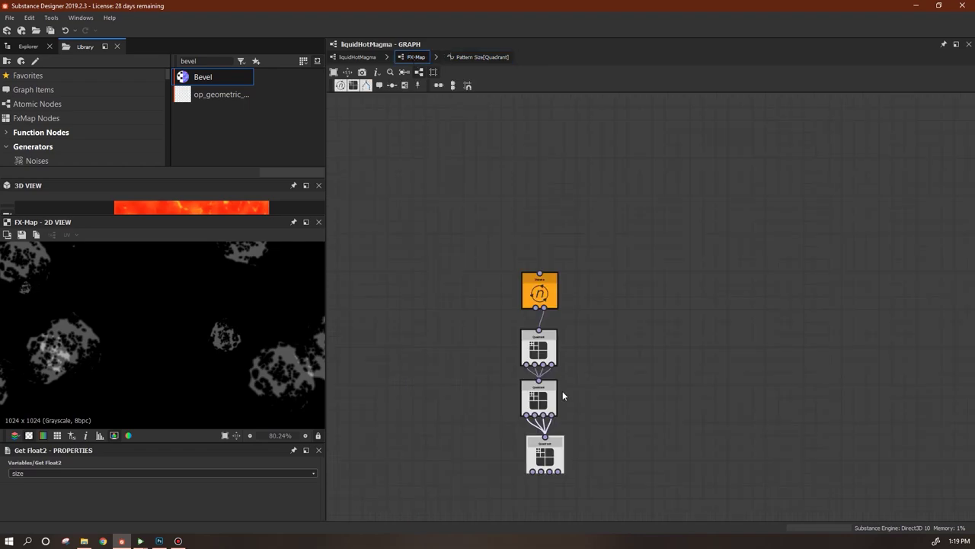
pyautogui.click(528, 460)
pyautogui.click(305, 478)
pyautogui.moveTo(653, 428); pyautogui.dragTo(717, 290, button='middle')
pyautogui.click(706, 284)
pyautogui.rightClick(490, 320)
pyautogui.moveTo(550, 326)
pyautogui.moveTo(689, 440)
pyautogui.click(726, 450)
# Add a Lower comparison node and connect it to the If...Else node's condition input
pyautogui.rightClick(643, 161)
pyautogui.moveTo(768, 165)
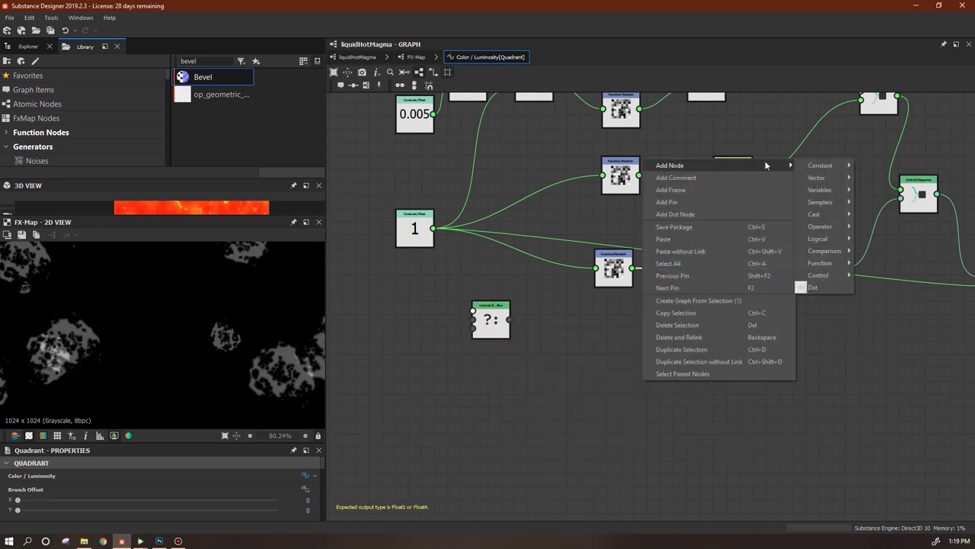
pyautogui.moveTo(824, 250)
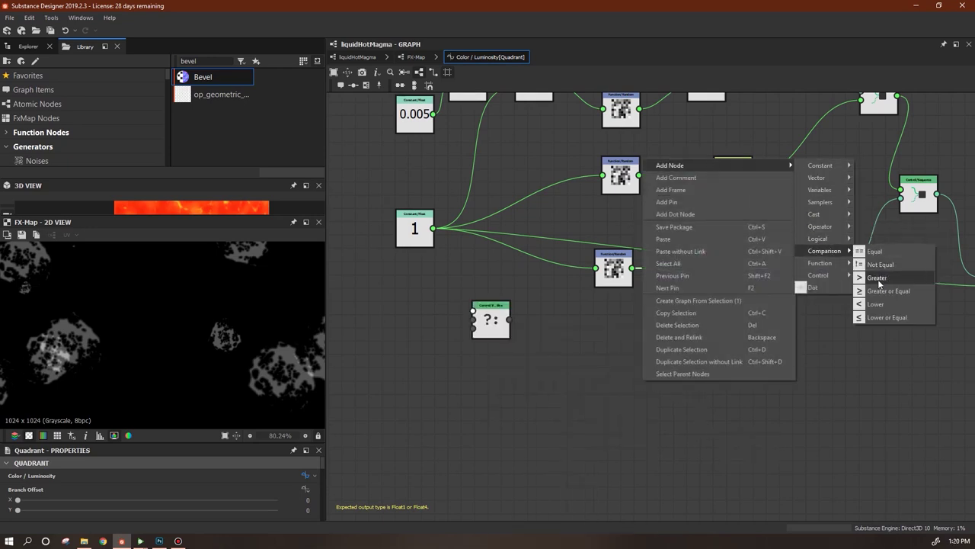
pyautogui.click(886, 304)
pyautogui.moveTo(478, 320); pyautogui.dragTo(661, 382)
pyautogui.moveTo(650, 393); pyautogui.dragTo(635, 401)
# Add a constant Float node with the value 0.5 below and to the left of the Lower node
pyautogui.rightClick(411, 336)
pyautogui.moveTo(512, 121)
pyautogui.moveTo(611, 120)
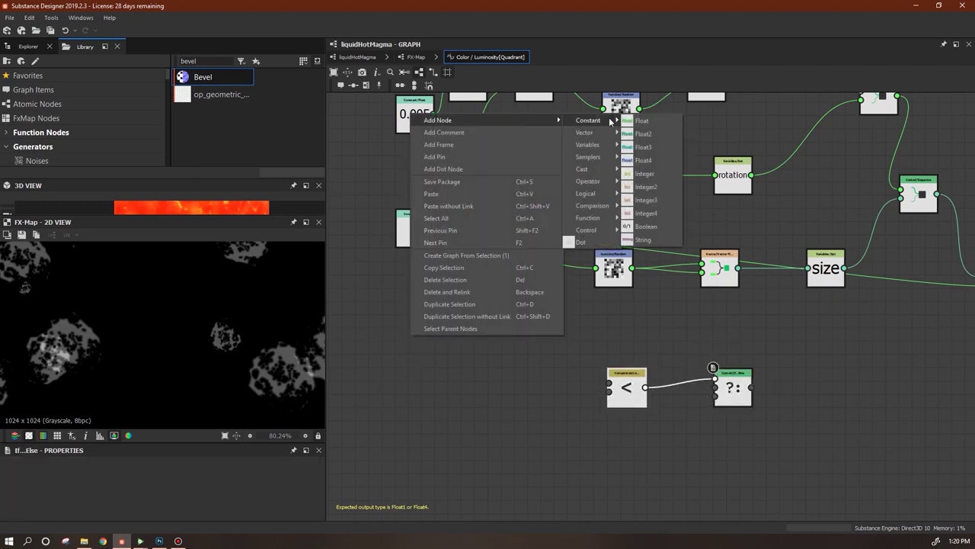
pyautogui.click(642, 120)
pyautogui.moveTo(417, 346); pyautogui.dragTo(443, 418)
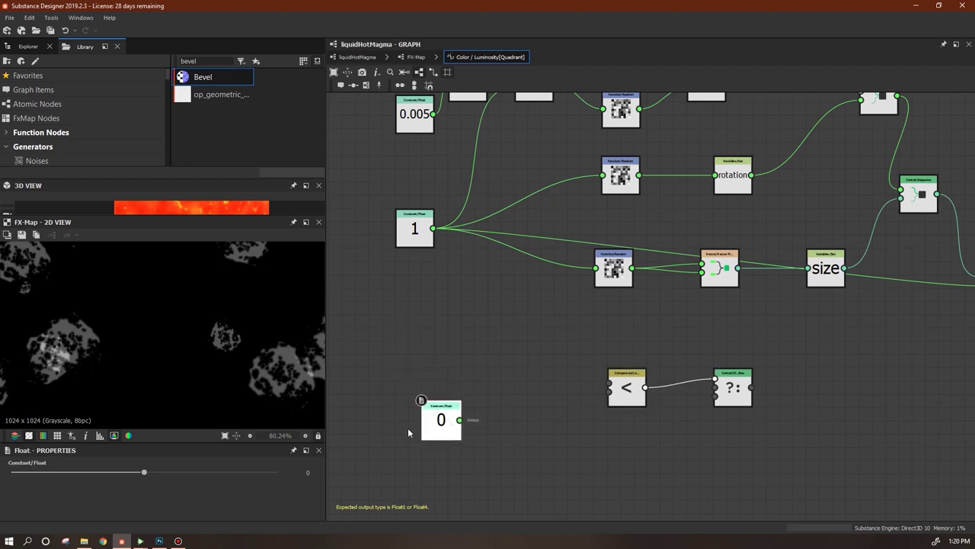
pyautogui.click(307, 471)
pyautogui.write('0.5')
pyautogui.press('Return')
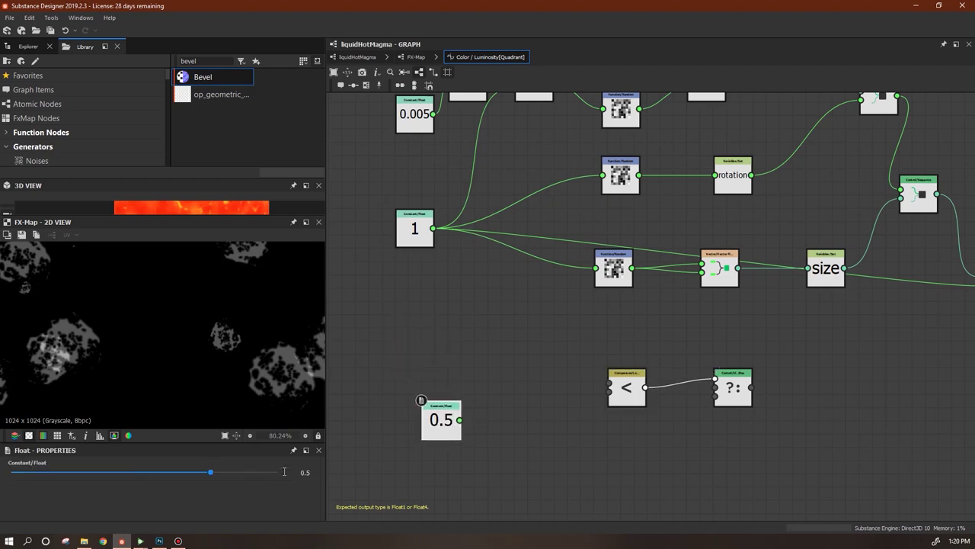
pyautogui.moveTo(446, 421); pyautogui.dragTo(485, 455)
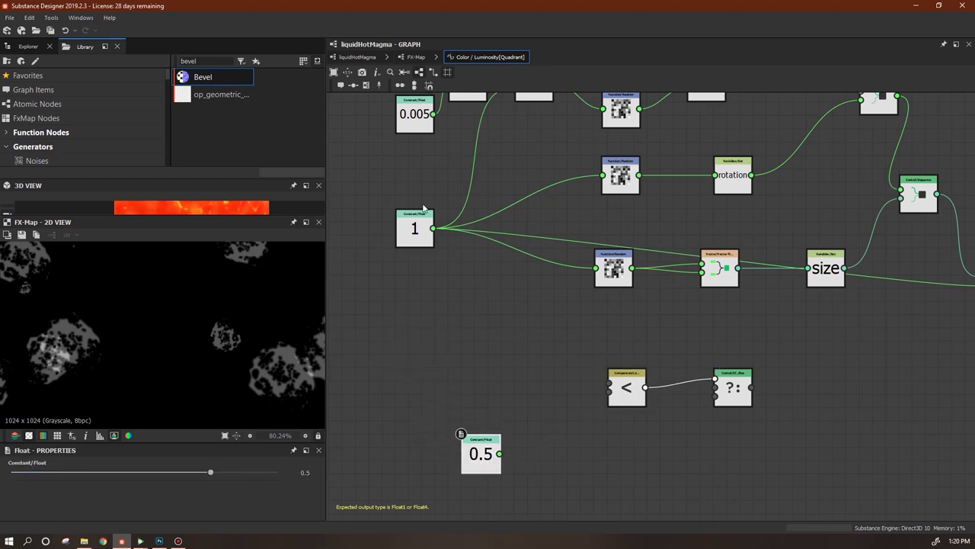
# Connect the size branch's Random node and the 0.5 constant to the Lower node's first and second inputs
pyautogui.moveTo(613, 266); pyautogui.dragTo(507, 262)
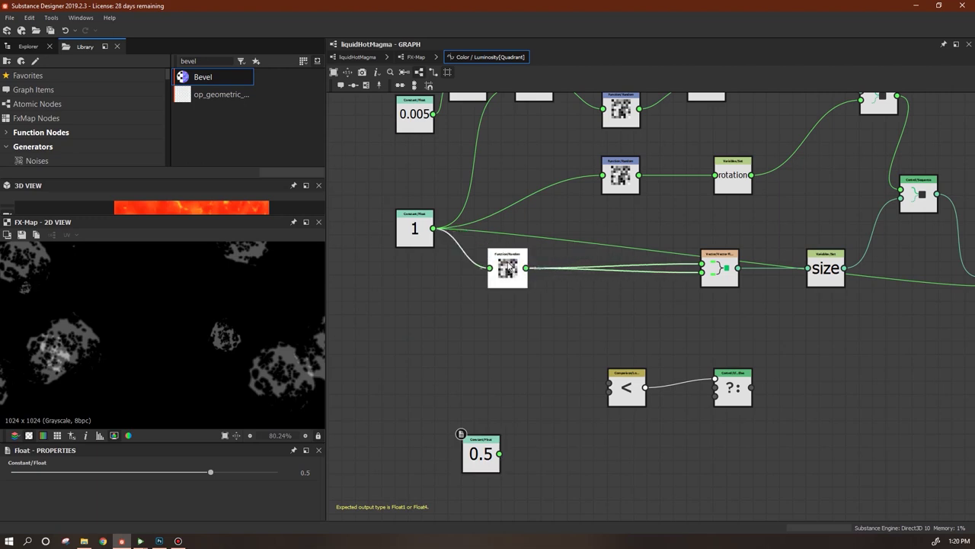
pyautogui.moveTo(526, 268); pyautogui.dragTo(610, 396)
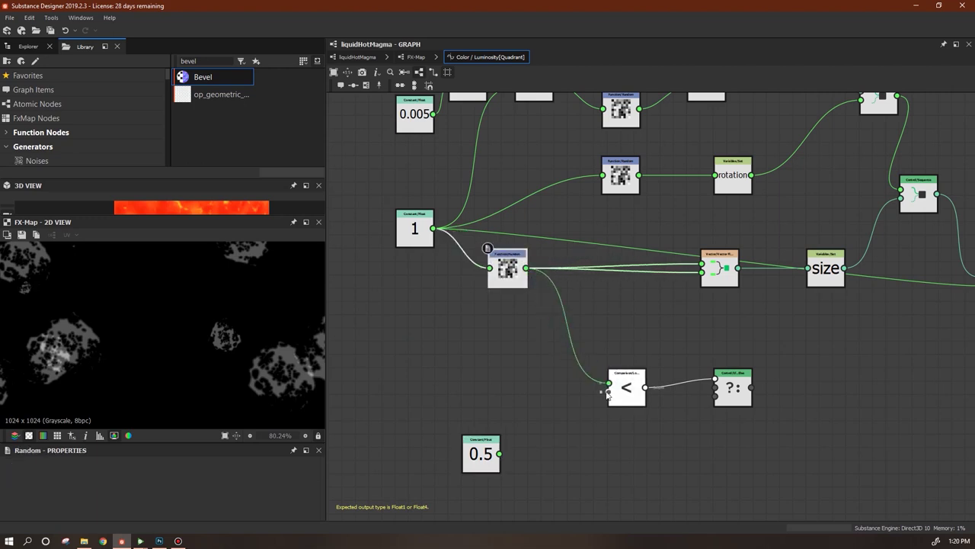
pyautogui.moveTo(499, 454); pyautogui.dragTo(610, 392)
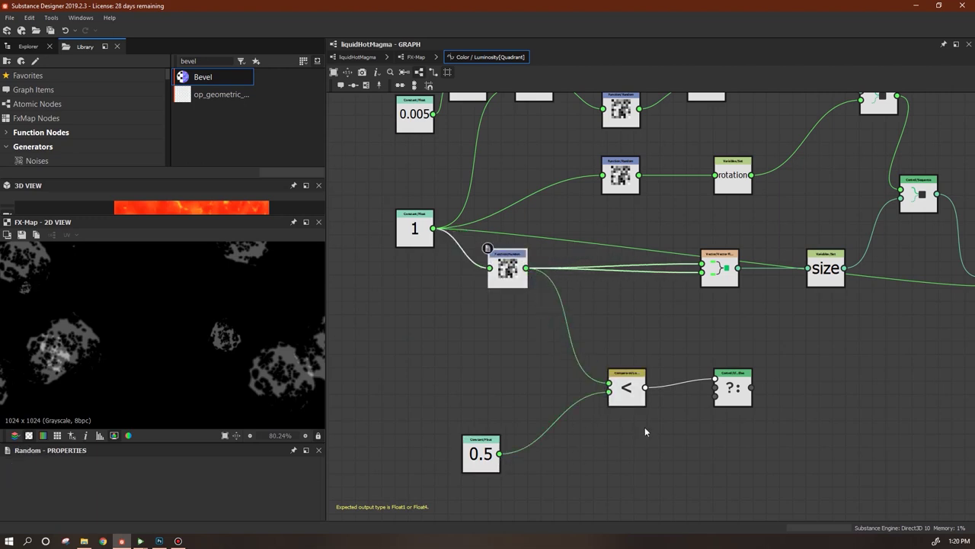
# Add an Add node that sums the size Random value and 0.5, and connect it to the If...Else node's second input
pyautogui.rightClick(647, 330)
pyautogui.moveTo(686, 112)
pyautogui.moveTo(841, 178)
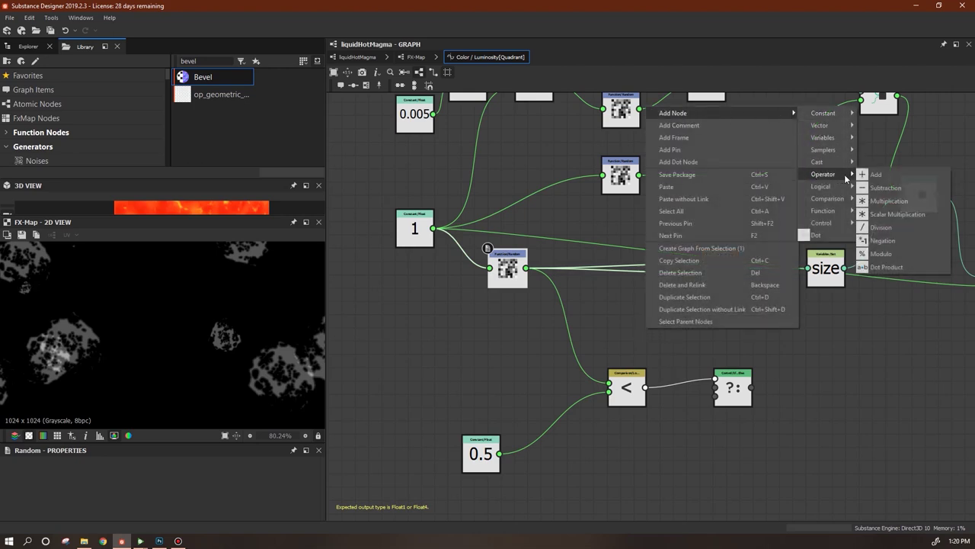
pyautogui.click(876, 175)
pyautogui.moveTo(664, 322); pyautogui.dragTo(673, 457)
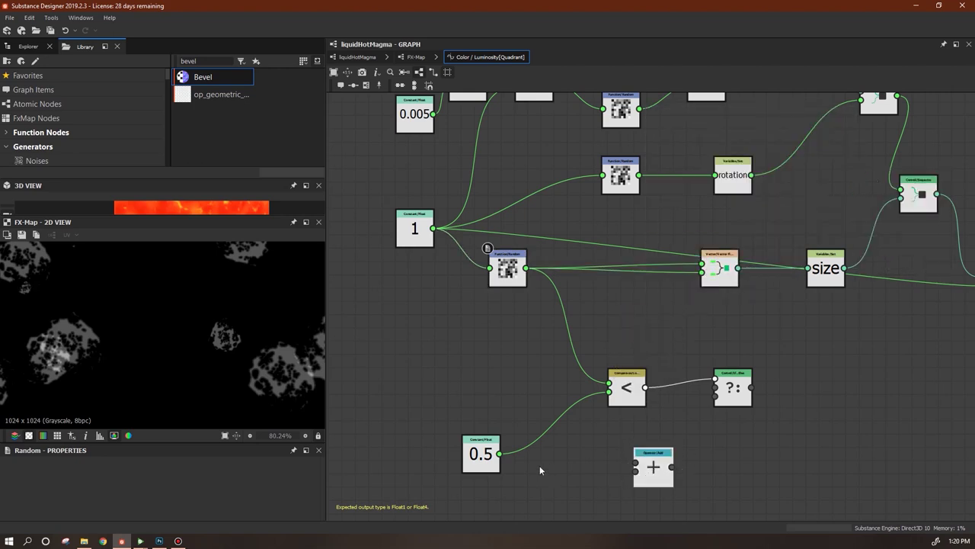
pyautogui.moveTo(523, 463); pyautogui.dragTo(637, 472)
pyautogui.moveTo(634, 388); pyautogui.dragTo(639, 321)
pyautogui.moveTo(526, 268); pyautogui.dragTo(714, 387)
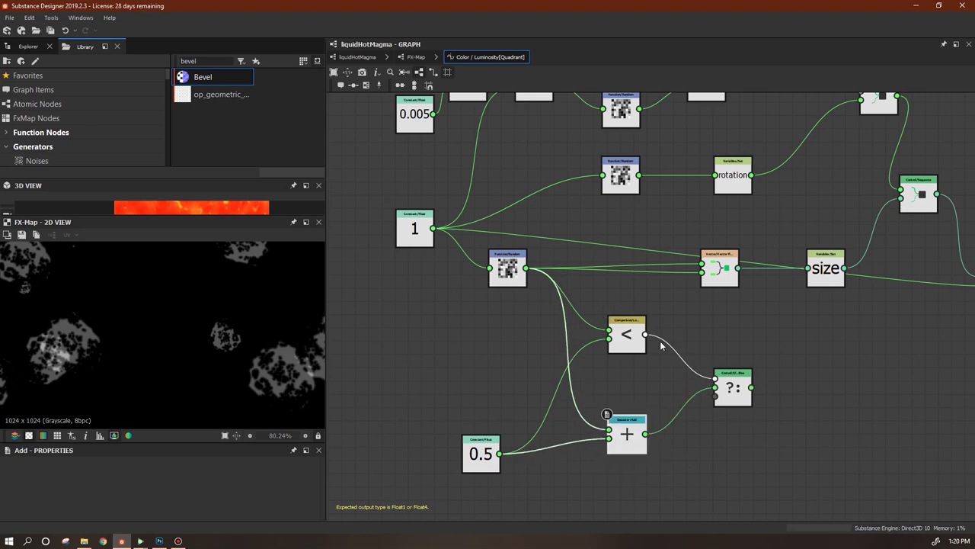
# Connect the size Random node to the If...Else node's third input and feed the If...Else result into both Vector Float2 inputs
pyautogui.moveTo(632, 339); pyautogui.dragTo(619, 339)
pyautogui.moveTo(626, 438); pyautogui.dragTo(614, 418)
pyautogui.click(523, 276)
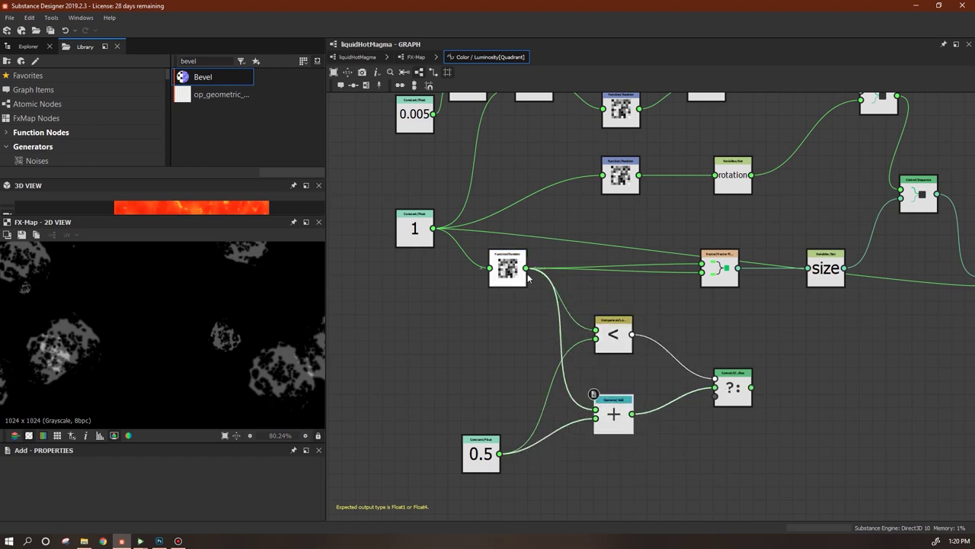
pyautogui.moveTo(723, 404); pyautogui.dragTo(605, 417, button='middle')
pyautogui.moveTo(621, 405); pyautogui.dragTo(587, 405)
pyautogui.moveTo(603, 286); pyautogui.dragTo(643, 286)
pyautogui.moveTo(600, 400)
pyautogui.mouseDown()
pyautogui.moveTo(623, 289)
pyautogui.moveTo(599, 404)
pyautogui.mouseUp()
# Return to the FX-Map graph and set the Iterate node's iterations to 9
pyautogui.scroll(-4, 229, 341)
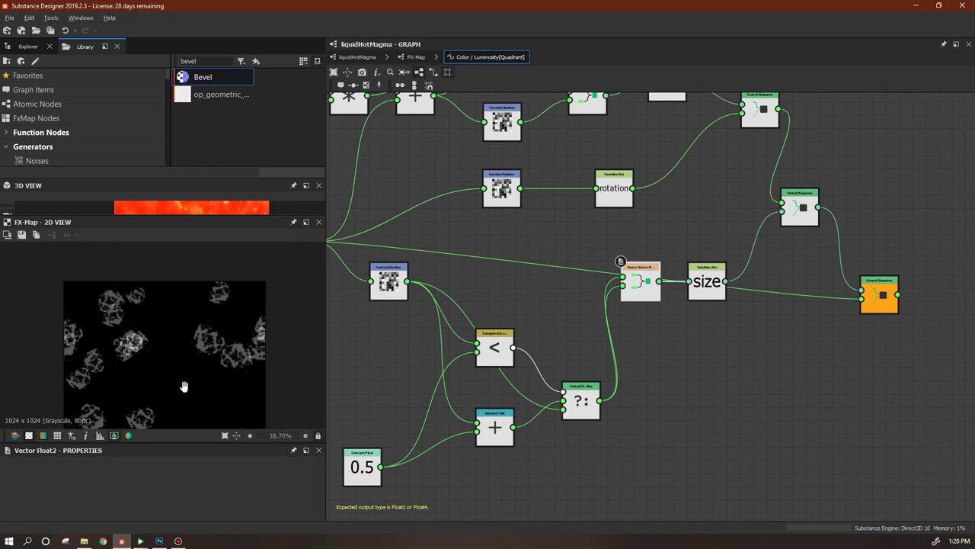
pyautogui.scroll(3, 195, 345)
pyautogui.moveTo(784, 368); pyautogui.dragTo(854, 448, button='middle')
pyautogui.scroll(-2, 816, 423)
pyautogui.moveTo(816, 415); pyautogui.dragTo(832, 359, button='middle')
pyautogui.scroll(-5, 220, 355)
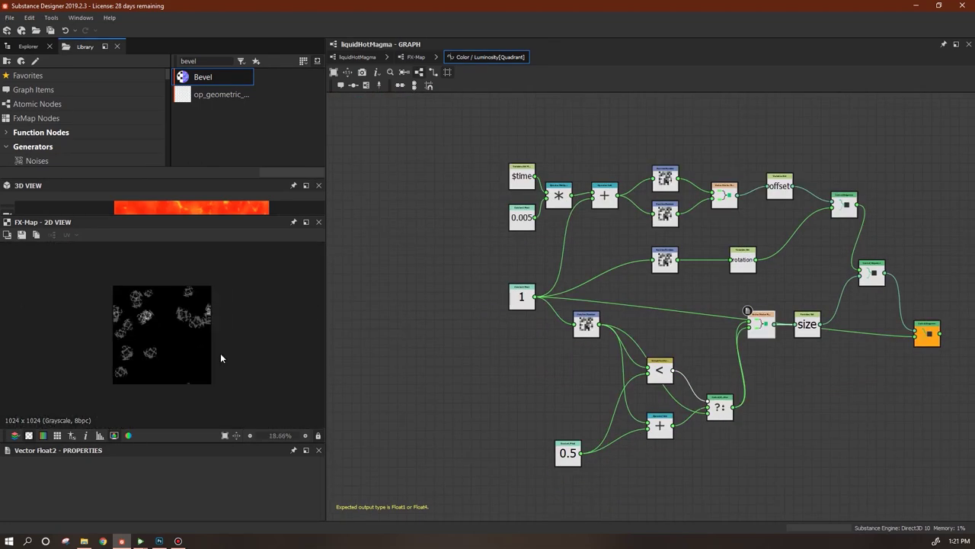
pyautogui.click(422, 57)
pyautogui.click(528, 303)
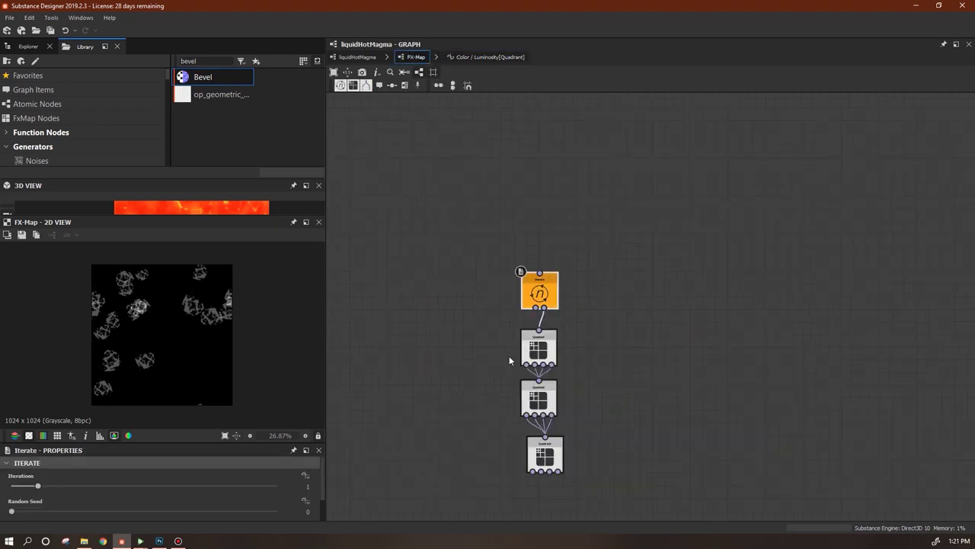
pyautogui.moveTo(37, 485); pyautogui.dragTo(248, 505)
pyautogui.scroll(3, 180, 381)
pyautogui.scroll(-2, 185, 379)
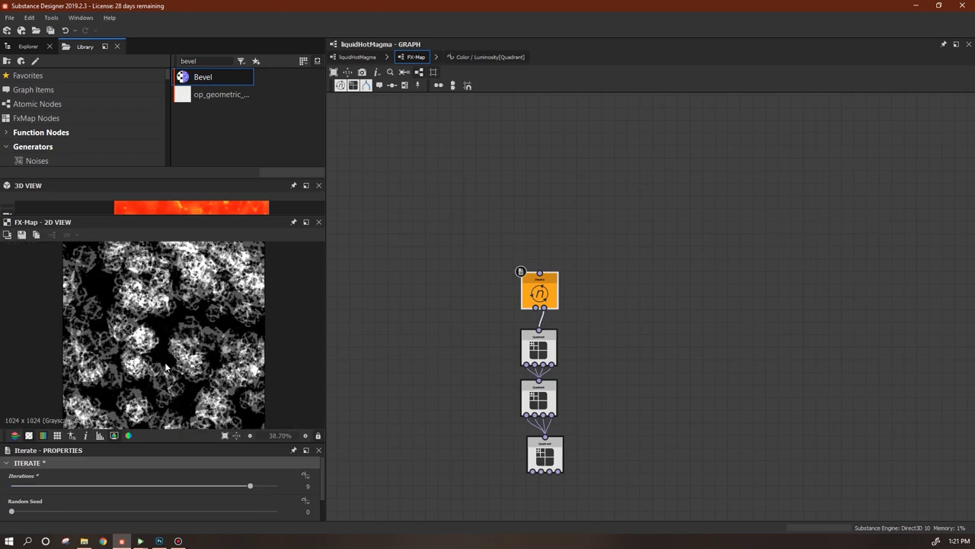
# In the main liquidHotMagma graph, enlarge the 3D View and move the FX-Map node chain down to just above the magma frame
pyautogui.click(356, 57)
pyautogui.moveTo(150, 218); pyautogui.dragTo(149, 362)
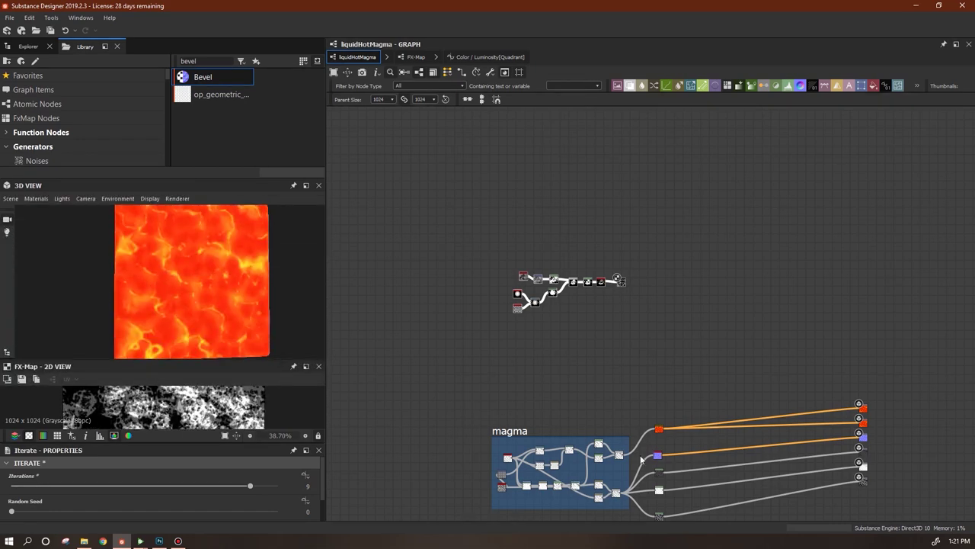
pyautogui.scroll(3, 544, 335)
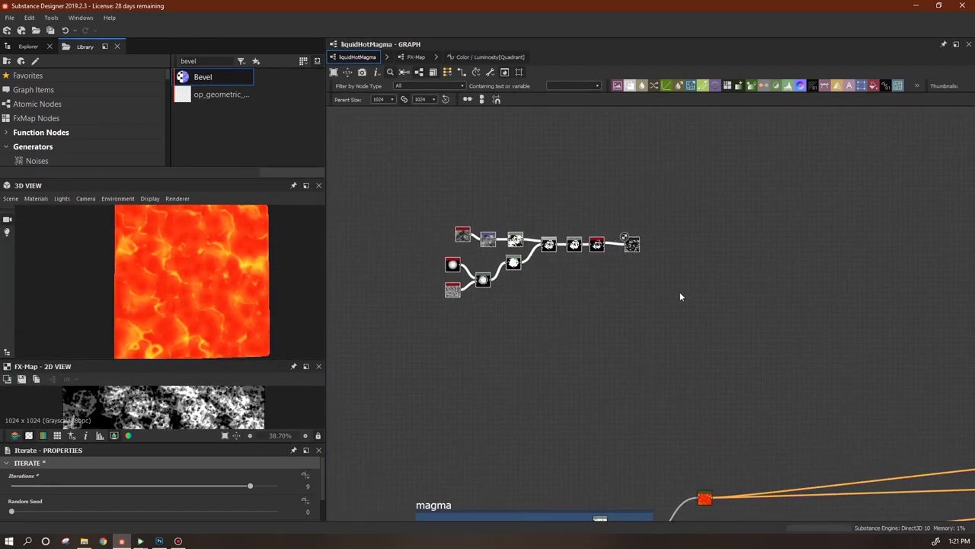
pyautogui.scroll(-3, 677, 293)
pyautogui.moveTo(632, 290); pyautogui.dragTo(531, 257, button='middle')
pyautogui.moveTo(532, 288); pyautogui.dragTo(566, 283)
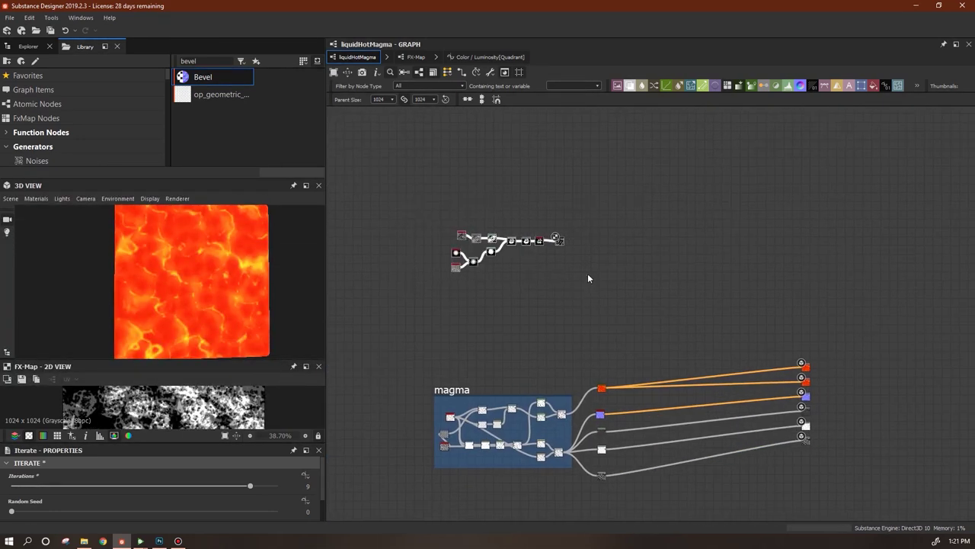
pyautogui.moveTo(563, 243); pyautogui.dragTo(563, 333)
pyautogui.scroll(2, 564, 366)
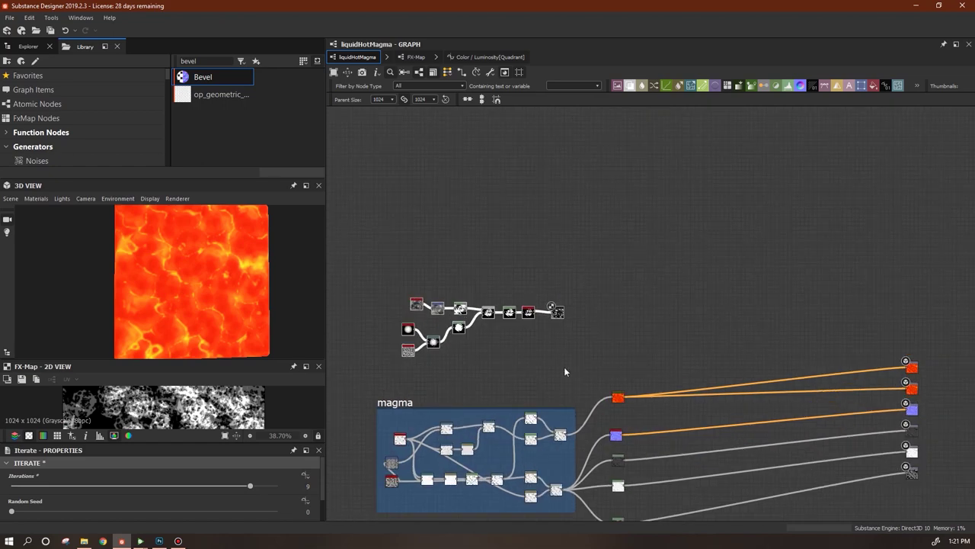
# Put the selected FX-Map node chain into a new frame titled crust
pyautogui.rightClick(560, 317)
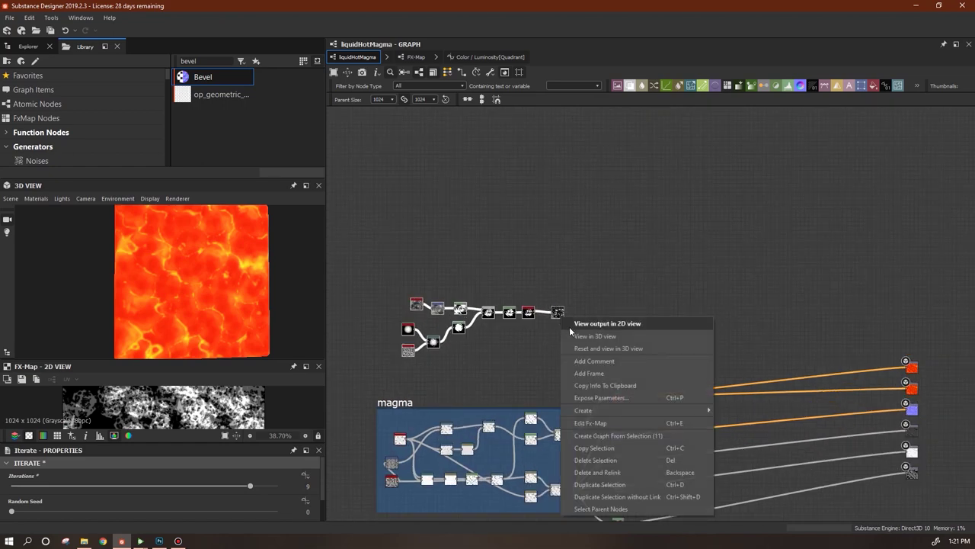
pyautogui.click(601, 373)
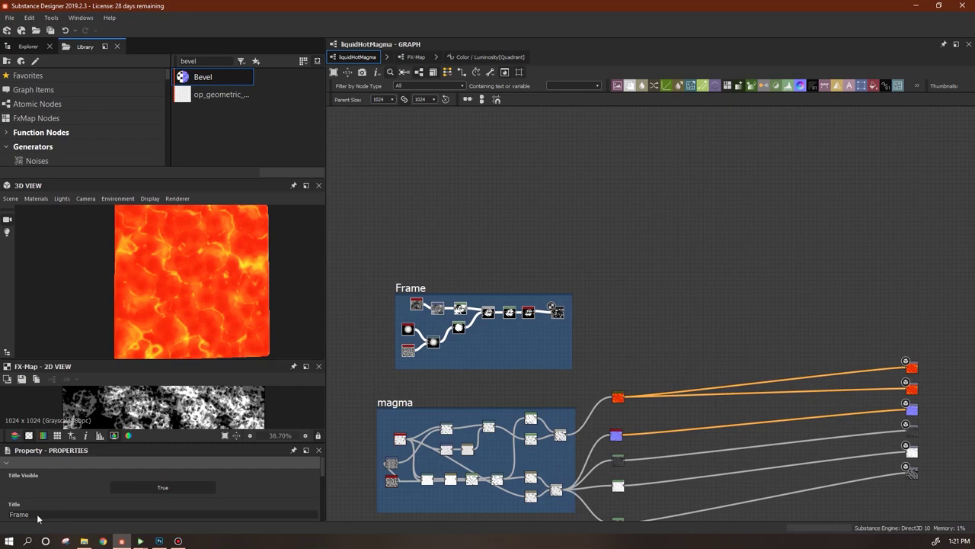
pyautogui.write('crust')
pyautogui.press('Return')
pyautogui.moveTo(635, 355); pyautogui.dragTo(596, 250, button='middle')
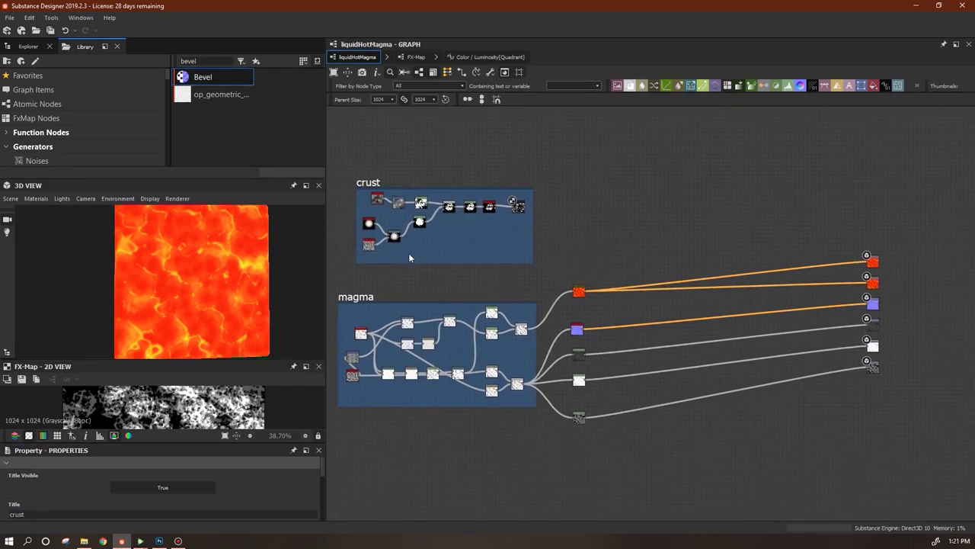
pyautogui.moveTo(220, 313); pyautogui.dragTo(93, 286)
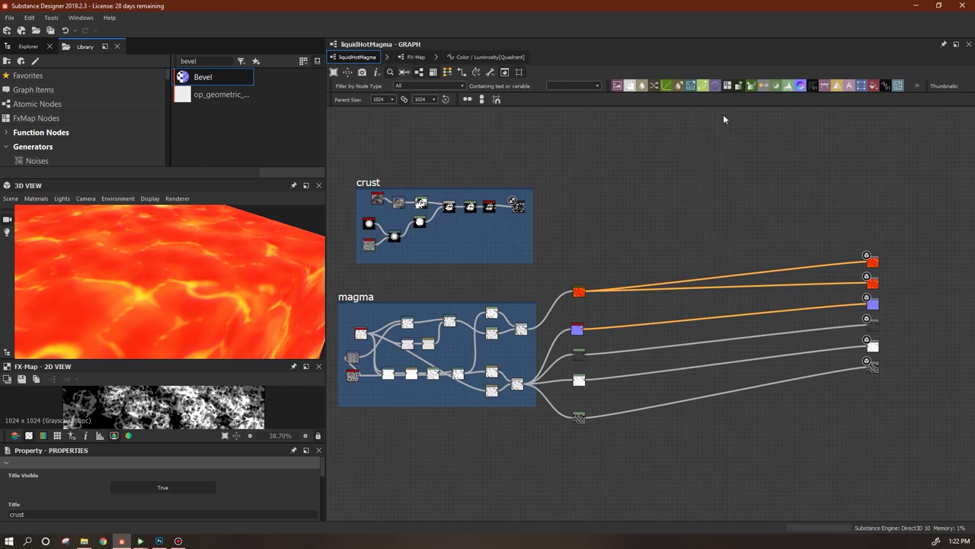
# Add a Blur node above the magma Gradient Map and feed it from the magma frame's lower final Blend output
pyautogui.moveTo(641, 86); pyautogui.dragTo(656, 231)
pyautogui.moveTo(589, 346); pyautogui.dragTo(676, 278, button='middle')
pyautogui.scroll(3, 676, 279)
pyautogui.scroll(5, 675, 283)
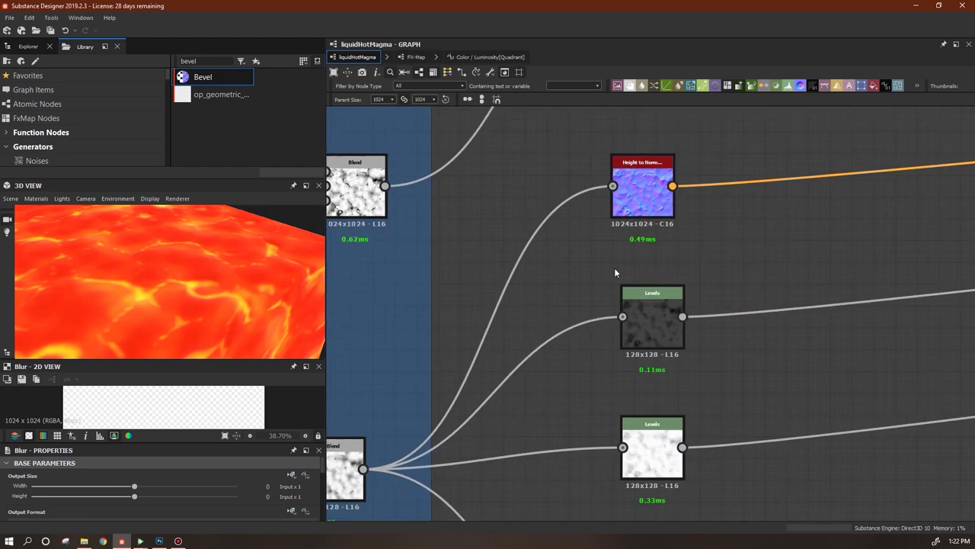
pyautogui.scroll(-3, 358, 457)
pyautogui.moveTo(370, 413); pyautogui.dragTo(448, 474, button='middle')
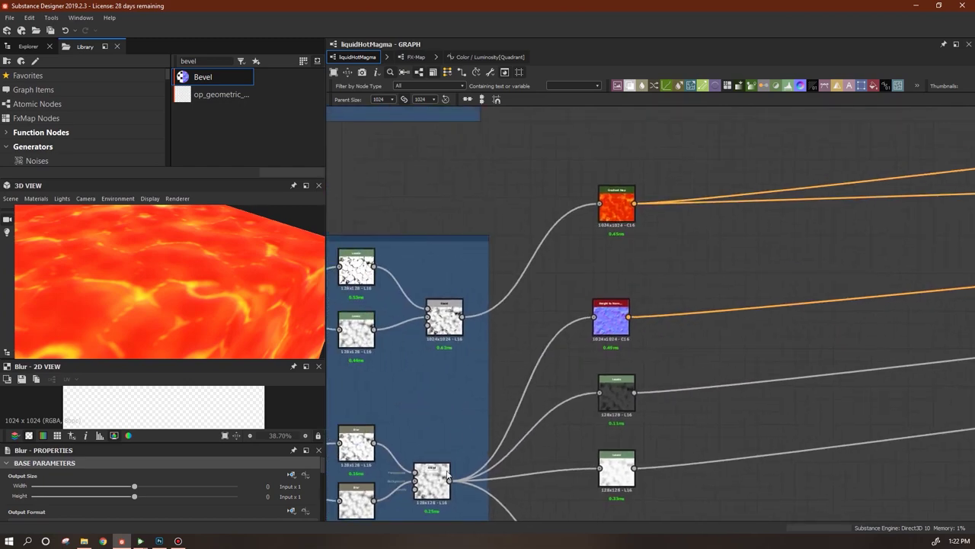
pyautogui.moveTo(450, 481); pyautogui.dragTo(629, 297)
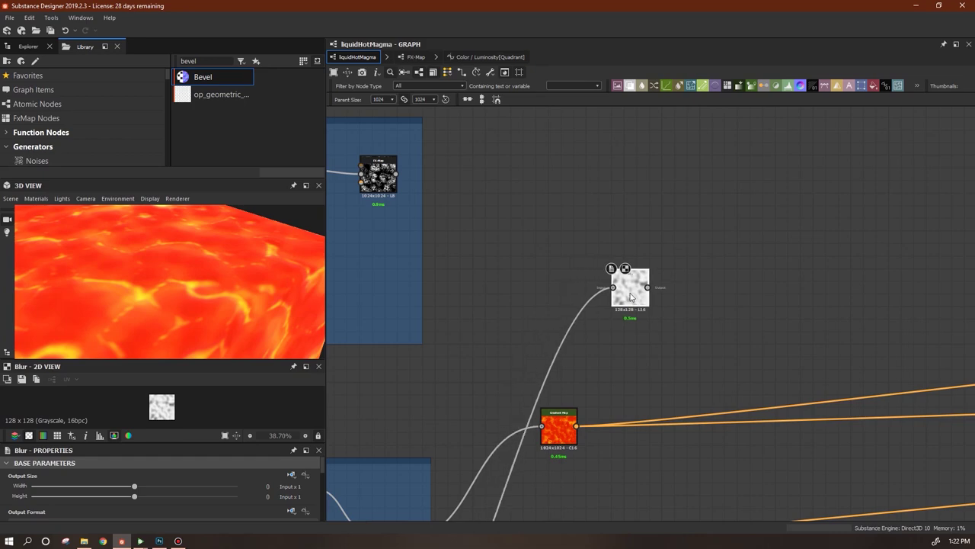
# Add a Levels node beside the crust frame and feed it from the FX-Map output
pyautogui.scroll(-3, 684, 230)
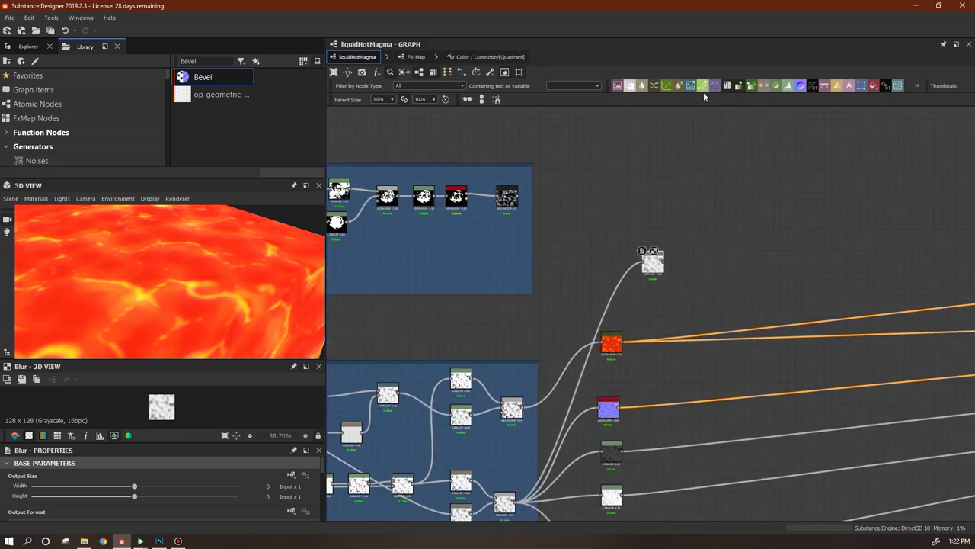
pyautogui.moveTo(766, 89); pyautogui.dragTo(638, 197)
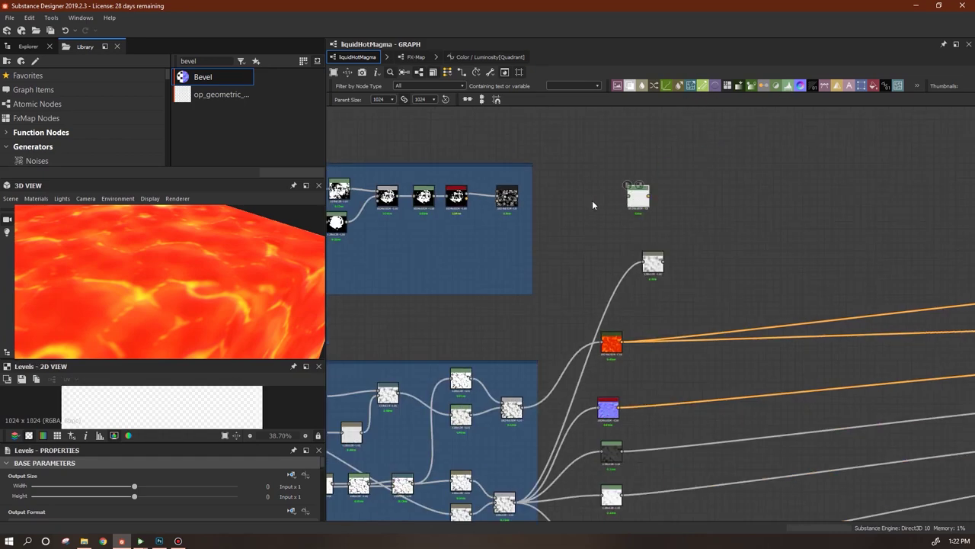
pyautogui.moveTo(518, 197); pyautogui.dragTo(595, 210)
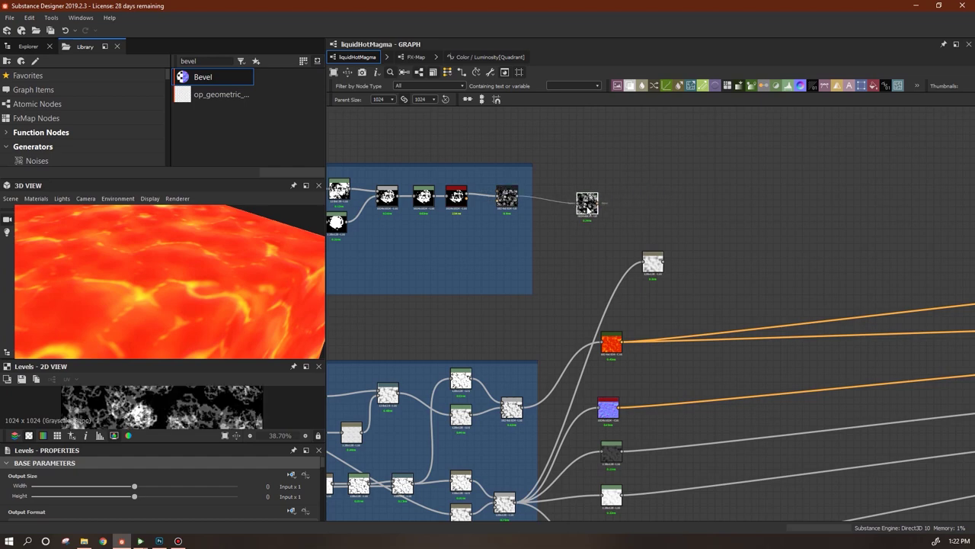
pyautogui.scroll(3, 595, 210)
pyautogui.moveTo(633, 260); pyautogui.dragTo(572, 207, button='middle')
pyautogui.moveTo(539, 159); pyautogui.dragTo(554, 166)
pyautogui.moveTo(585, 226); pyautogui.dragTo(591, 221)
# Add a Warp node driven by the Levels output as its image and the Blur output as its second input
pyautogui.click(648, 158)
pyautogui.rightClick(739, 157)
pyautogui.moveTo(760, 165)
pyautogui.click(728, 466)
pyautogui.moveTo(740, 148); pyautogui.dragTo(756, 179)
pyautogui.moveTo(564, 158); pyautogui.dragTo(683, 271)
pyautogui.moveTo(754, 186); pyautogui.dragTo(739, 204)
pyautogui.moveTo(662, 279); pyautogui.dragTo(617, 263)
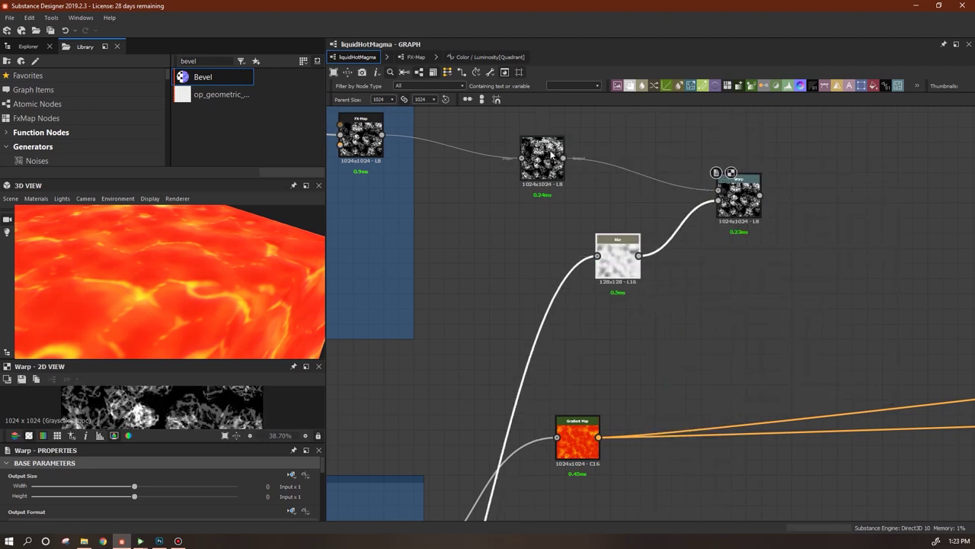
# Connect the FX-Map output directly to the Warp node's first input in place of the Levels node
pyautogui.click(548, 154)
pyautogui.moveTo(524, 157); pyautogui.dragTo(509, 187)
pyautogui.moveTo(382, 135); pyautogui.dragTo(717, 190)
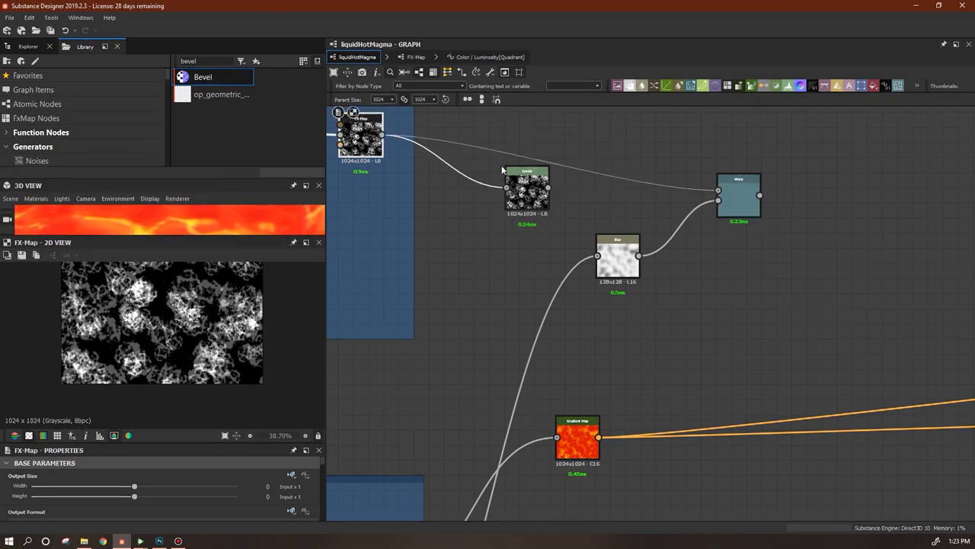
# Raise the FX-Map node's Global Opacity to about 3.18 and delete the Levels node
pyautogui.scroll(-5, 331, 487)
pyautogui.moveTo(335, 486); pyautogui.dragTo(338, 525)
pyautogui.click(308, 501)
pyautogui.write('2')
pyautogui.press('Return')
pyautogui.moveTo(144, 499); pyautogui.dragTo(222, 501)
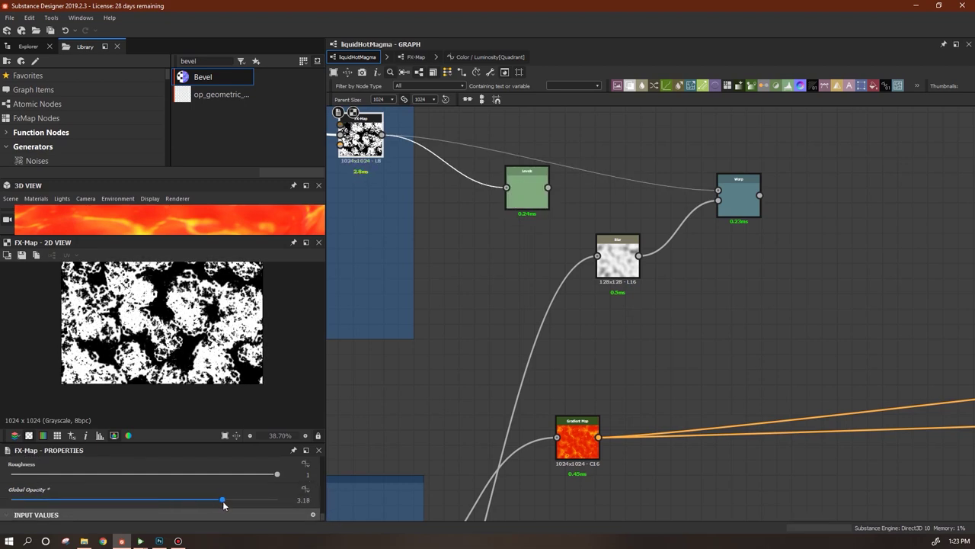
pyautogui.click(523, 201)
pyautogui.press('Delete')
# Set the Warp node's intensity to 0.2
pyautogui.moveTo(683, 203); pyautogui.dragTo(609, 232, button='middle')
pyautogui.doubleClick(670, 228)
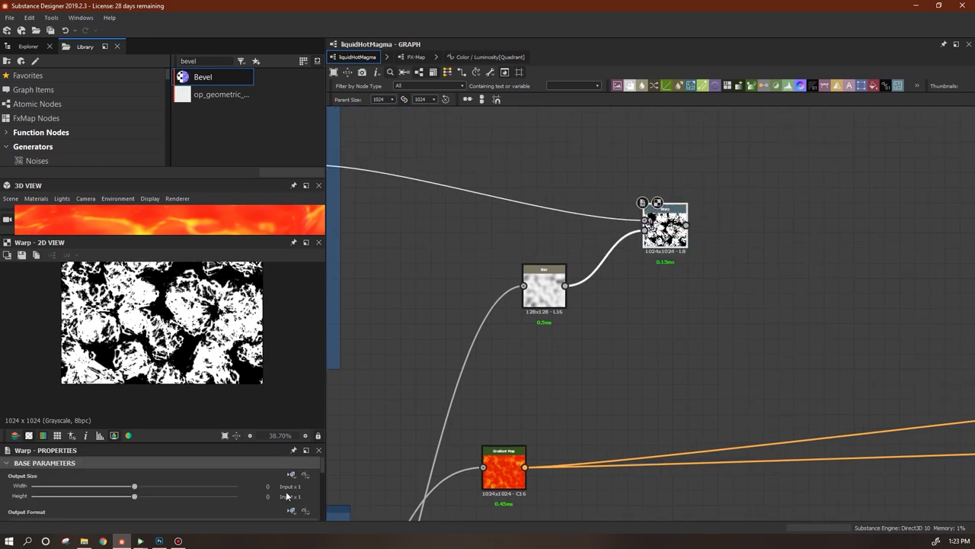
pyautogui.scroll(-2, 323, 480)
pyautogui.scroll(-5, 325, 493)
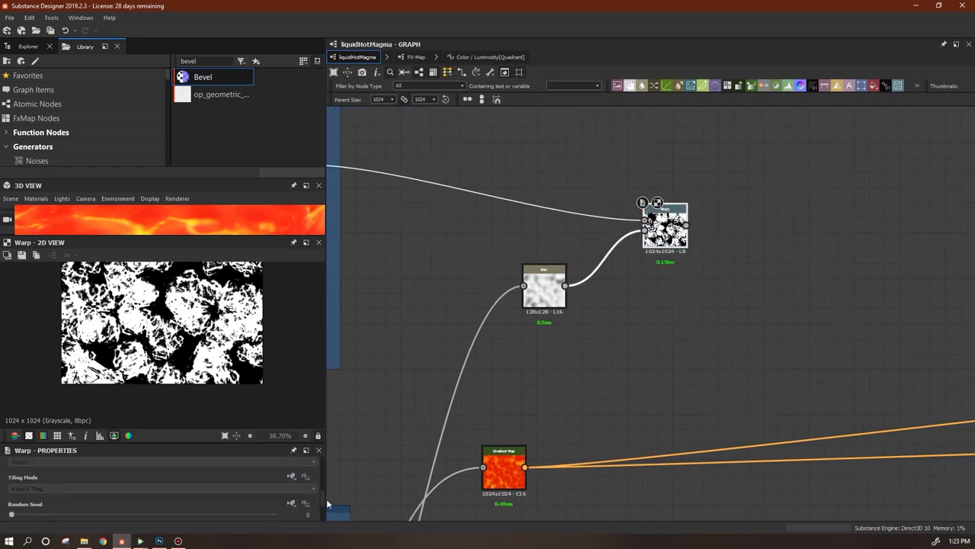
pyautogui.write('.2')
pyautogui.press('Return')
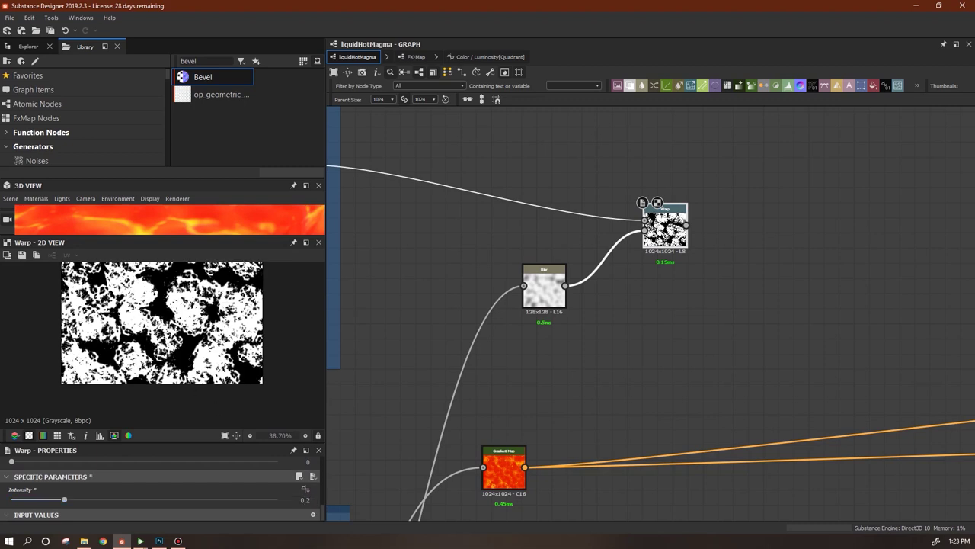
# Move the Blur and Warp nodes closer to the crust frame
pyautogui.scroll(-3, 642, 322)
pyautogui.moveTo(654, 271); pyautogui.dragTo(625, 268)
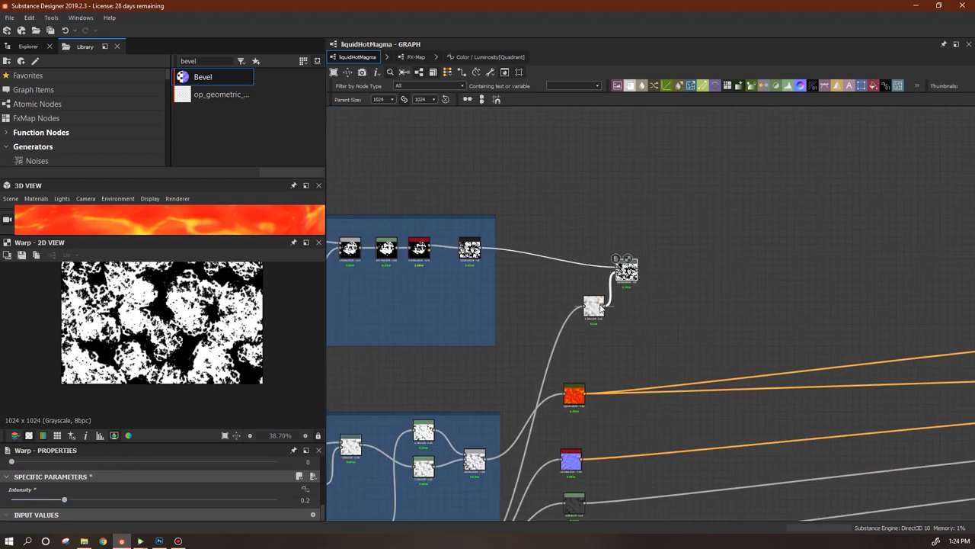
pyautogui.moveTo(594, 306); pyautogui.dragTo(542, 300)
pyautogui.moveTo(626, 269); pyautogui.dragTo(579, 263)
# Add a Blend node with the Warp output as its opacity mask and place a linked copy of it below
pyautogui.moveTo(631, 322); pyautogui.dragTo(506, 226, button='middle')
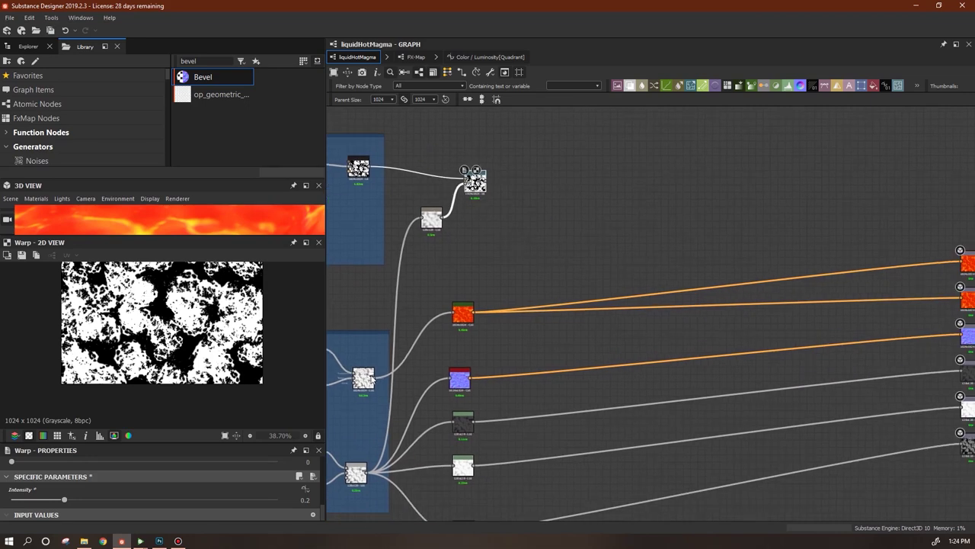
pyautogui.moveTo(547, 337); pyautogui.dragTo(446, 363, button='middle')
pyautogui.scroll(-1, 542, 324)
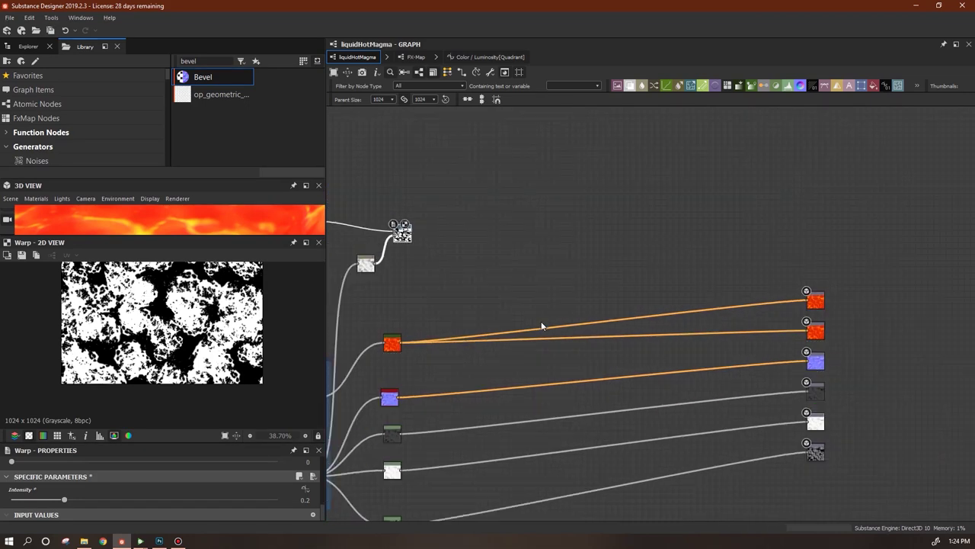
pyautogui.click(630, 86)
pyautogui.click(489, 243)
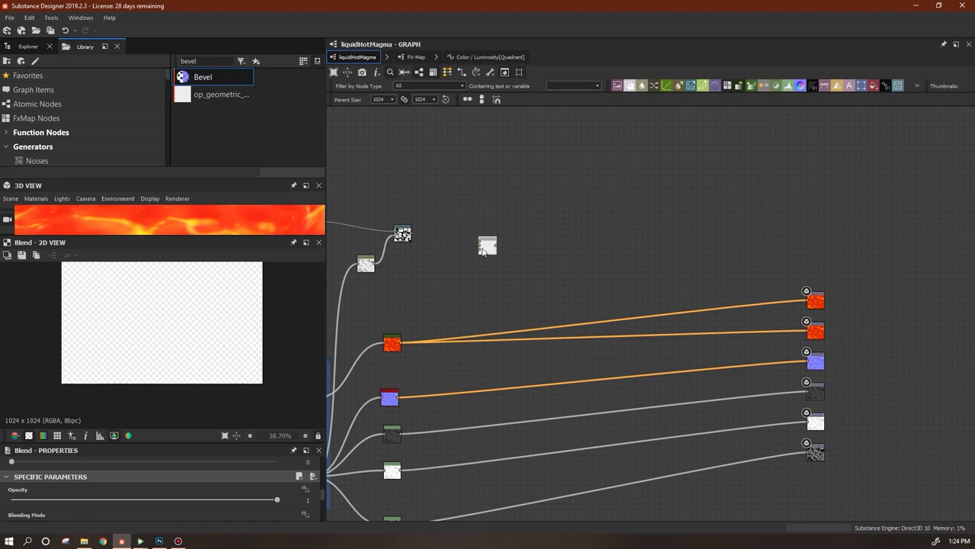
pyautogui.moveTo(438, 256); pyautogui.dragTo(458, 212)
pyautogui.hotkey('ctrl', 'v')
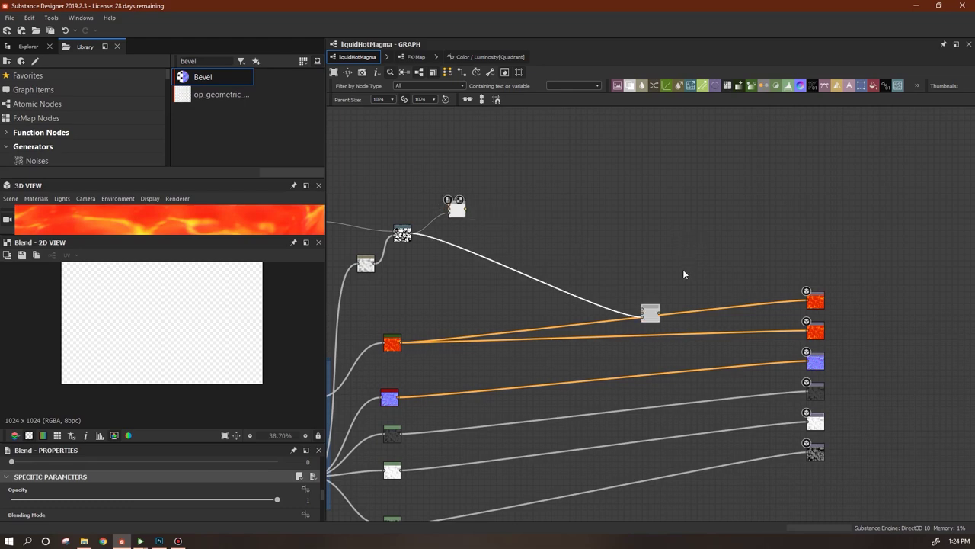
pyautogui.moveTo(651, 314); pyautogui.dragTo(479, 286)
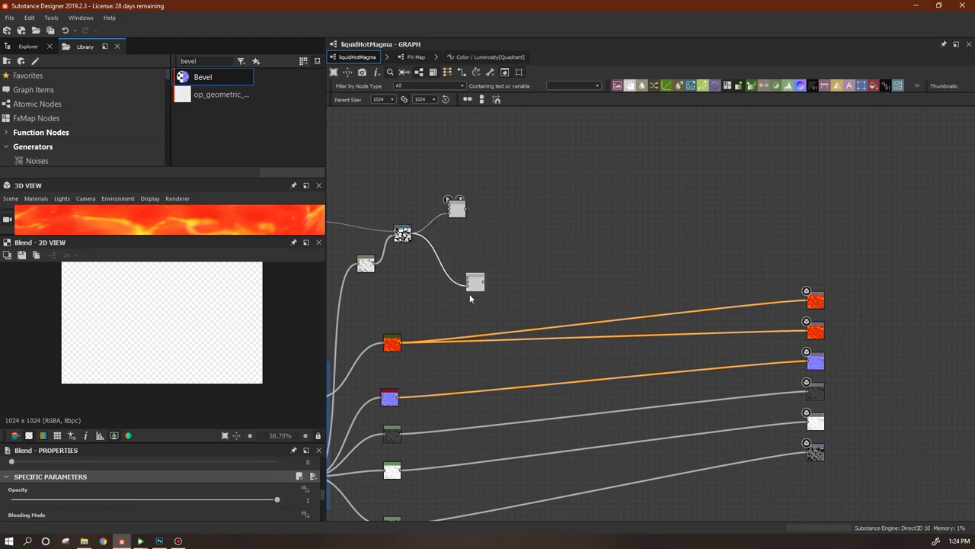
pyautogui.moveTo(535, 301); pyautogui.dragTo(592, 246, button='middle')
pyautogui.scroll(-2, 546, 315)
pyautogui.moveTo(547, 316); pyautogui.dragTo(525, 302, button='middle')
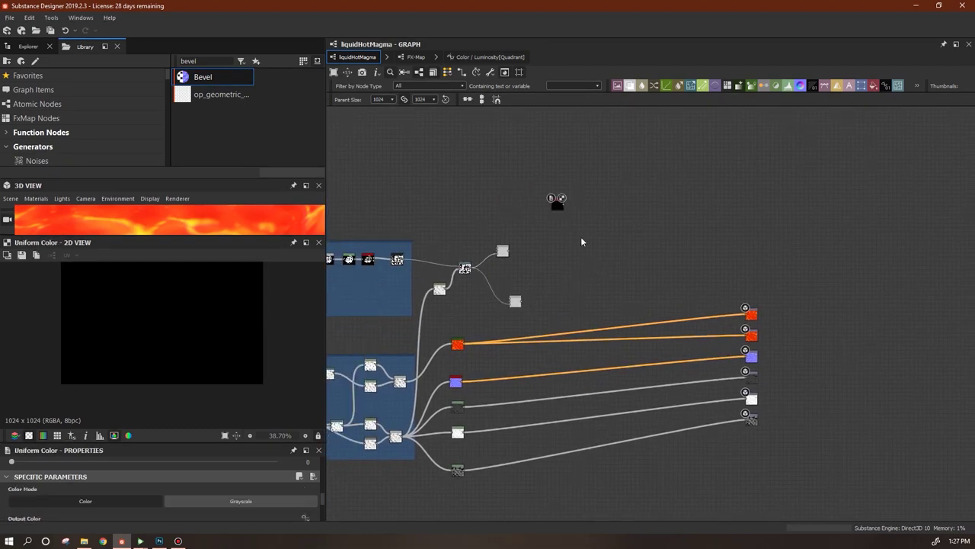
pyautogui.moveTo(631, 88); pyautogui.dragTo(621, 205)
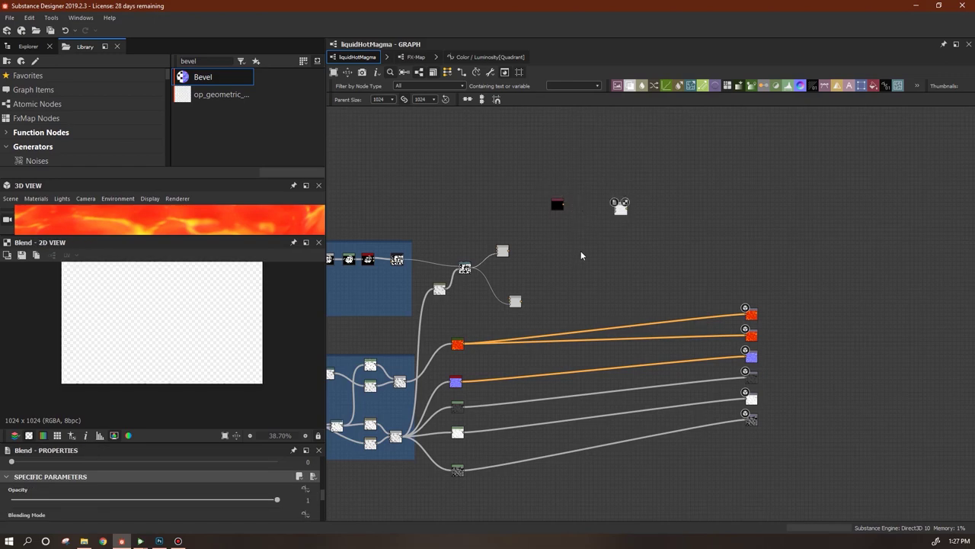
pyautogui.moveTo(581, 255); pyautogui.dragTo(624, 255, button='middle')
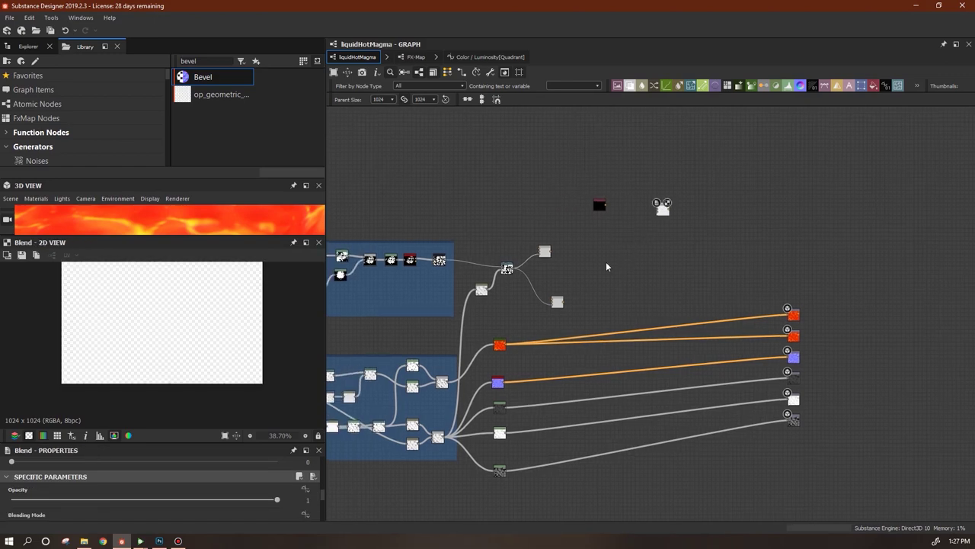
pyautogui.press('Delete')
pyautogui.scroll(1, 597, 261)
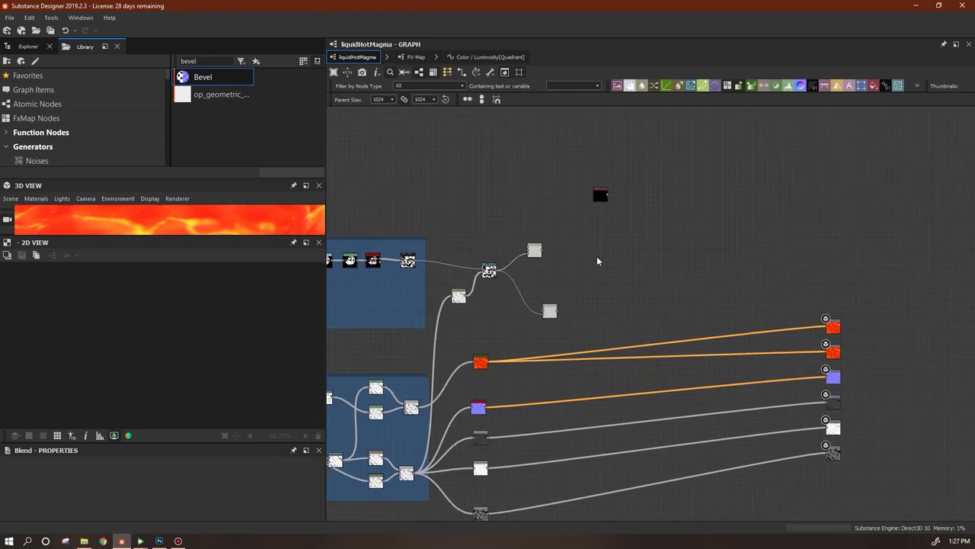
# Combine the black Uniform Color and the magma Gradient Map in a Warp-masked Blend copy placed nearer the output nodes
pyautogui.moveTo(595, 191); pyautogui.dragTo(472, 184)
pyautogui.moveTo(525, 242); pyautogui.dragTo(722, 237)
pyautogui.moveTo(460, 189); pyautogui.dragTo(669, 209)
pyautogui.doubleClick(716, 233)
pyautogui.moveTo(244, 362); pyautogui.dragTo(243, 362, button='middle')
pyautogui.moveTo(721, 237); pyautogui.dragTo(711, 244)
pyautogui.moveTo(488, 361); pyautogui.dragTo(698, 242)
# Duplicate the black-and-magma Blend node and connect the two Blends to the two magma colour output nodes
pyautogui.click(710, 243)
pyautogui.hotkey('ctrl', 'd')
pyautogui.moveTo(650, 313); pyautogui.dragTo(718, 286)
pyautogui.moveTo(715, 244); pyautogui.dragTo(827, 327)
pyautogui.moveTo(724, 286); pyautogui.dragTo(827, 352)
pyautogui.moveTo(718, 292); pyautogui.dragTo(719, 308)
pyautogui.moveTo(188, 235); pyautogui.dragTo(189, 384)
pyautogui.moveTo(190, 333); pyautogui.dragTo(116, 260)
pyautogui.moveTo(116, 265); pyautogui.dragTo(281, 350, button='right')
pyautogui.moveTo(294, 363); pyautogui.dragTo(560, 361)
# Move the lower spare Blend node near the normal map wire and add a Height to Normal World Units node fed by the Warp
pyautogui.moveTo(627, 334); pyautogui.dragTo(685, 281, button='middle')
pyautogui.moveTo(608, 259); pyautogui.dragTo(653, 324)
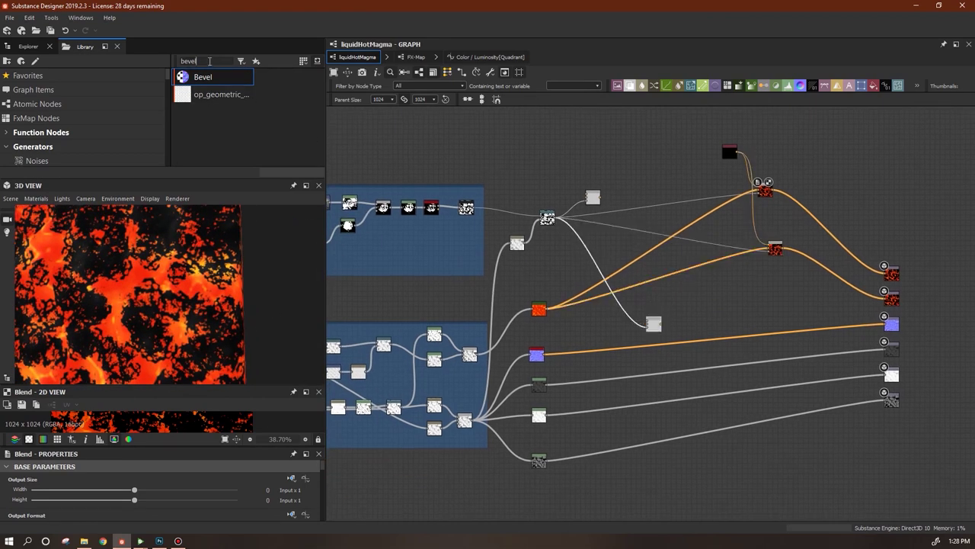
pyautogui.write('height t')
pyautogui.moveTo(213, 77); pyautogui.dragTo(711, 302)
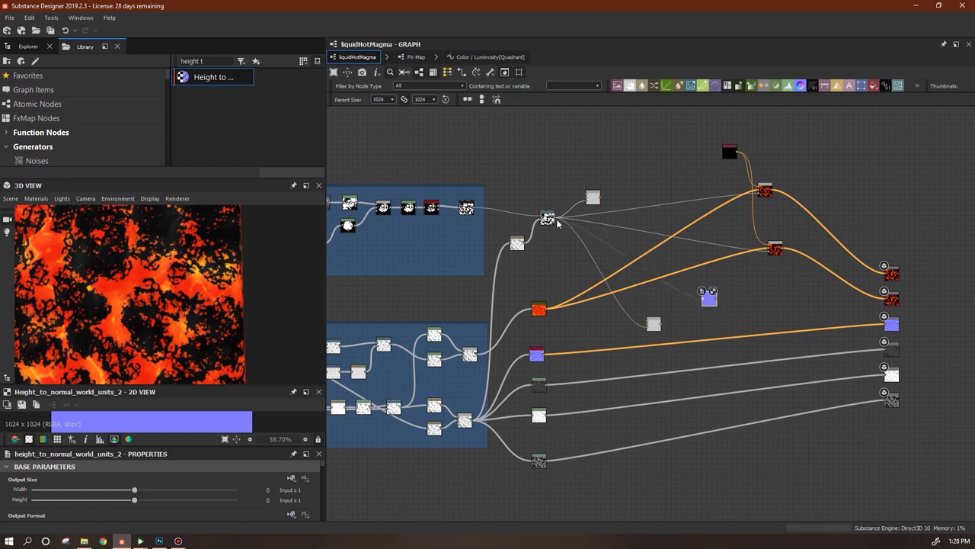
pyautogui.moveTo(711, 299); pyautogui.dragTo(670, 293)
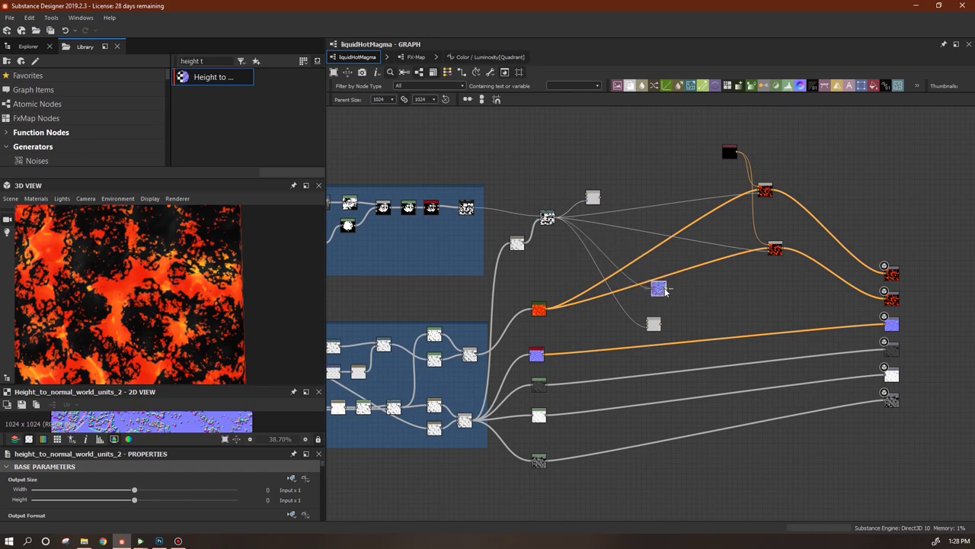
pyautogui.moveTo(657, 295); pyautogui.dragTo(612, 297)
# Feed the crust and magma normal maps into the lower Blend node and set its blending mode to Overlay
pyautogui.moveTo(622, 289); pyautogui.dragTo(646, 325)
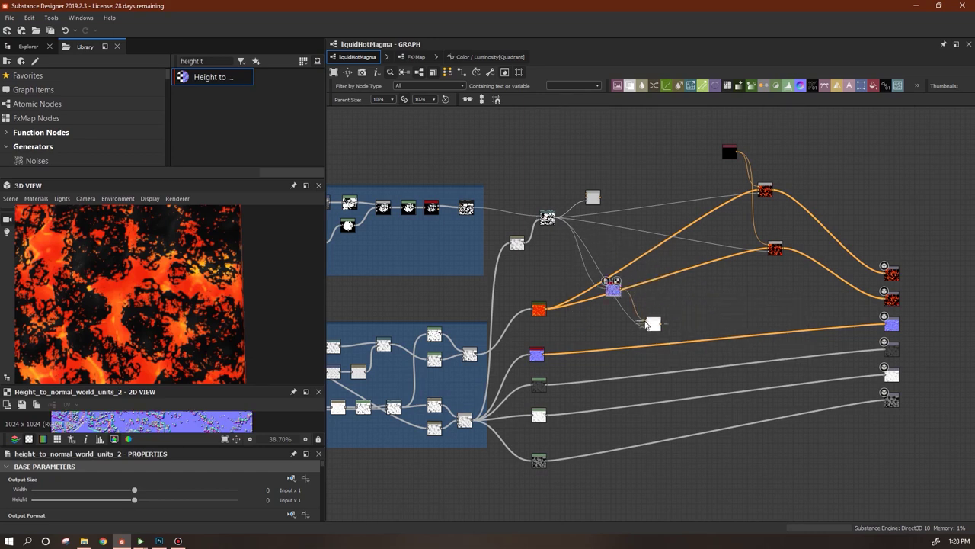
pyautogui.doubleClick(654, 324)
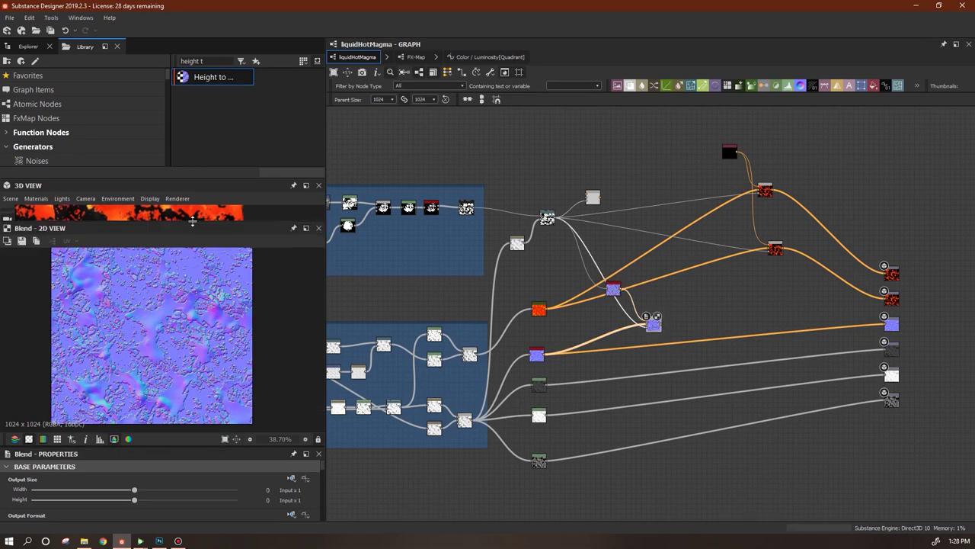
pyautogui.moveTo(322, 467); pyautogui.dragTo(322, 509)
pyautogui.click(257, 488)
pyautogui.click(257, 464)
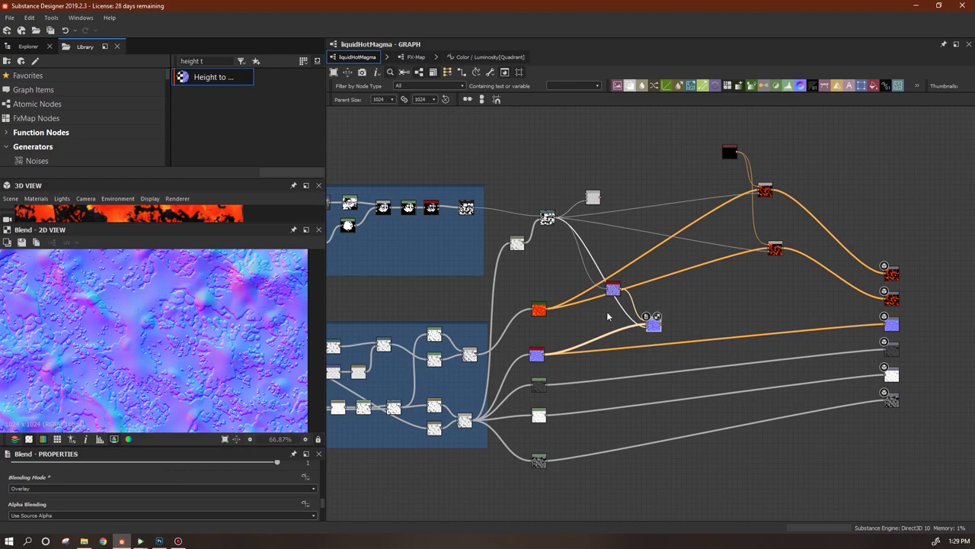
# Reposition the crust normal node and its Blend, and connect the Blend to the normal output node
pyautogui.scroll(3, 605, 312)
pyautogui.moveTo(619, 274); pyautogui.dragTo(653, 307)
pyautogui.moveTo(746, 326); pyautogui.dragTo(731, 312, button='middle')
pyautogui.moveTo(674, 320); pyautogui.dragTo(699, 337)
pyautogui.moveTo(638, 294); pyautogui.dragTo(647, 301)
pyautogui.scroll(-2, 681, 330)
pyautogui.moveTo(690, 328); pyautogui.dragTo(953, 324)
# Examine the crust relief on the model in the 3D View and the blended normal map in the 2D View
pyautogui.moveTo(168, 222); pyautogui.dragTo(169, 384)
pyautogui.scroll(8, 173, 297)
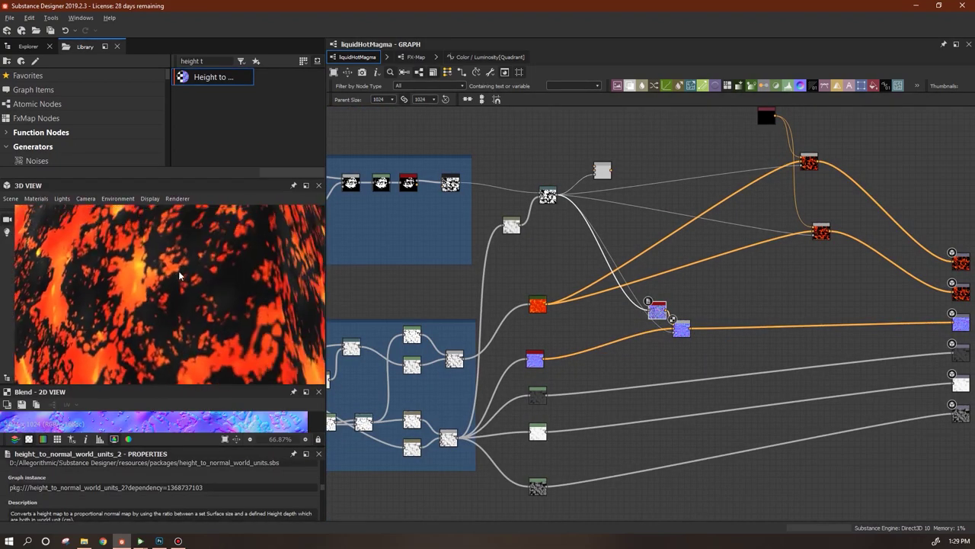
pyautogui.moveTo(172, 286); pyautogui.dragTo(151, 243)
pyautogui.scroll(-6, 203, 286)
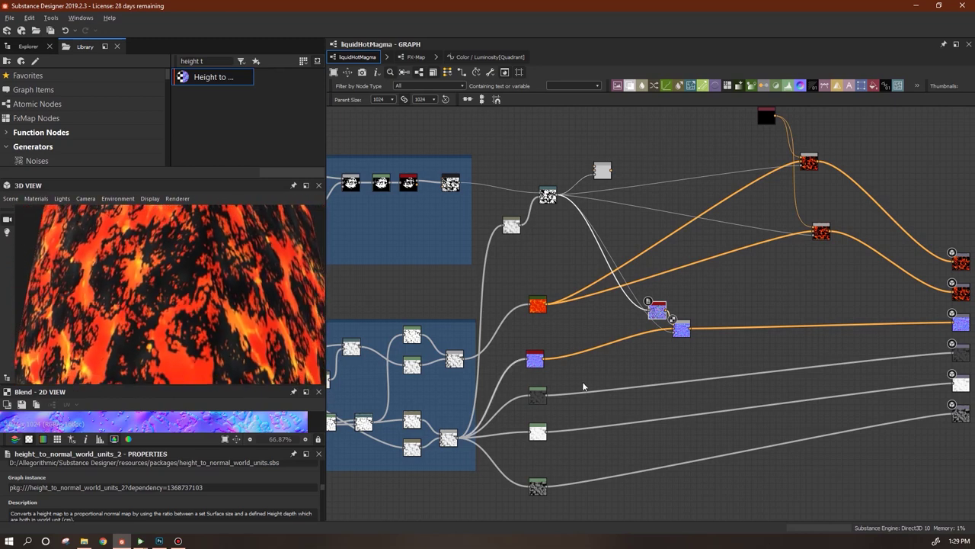
pyautogui.moveTo(680, 330); pyautogui.dragTo(680, 340)
pyautogui.moveTo(188, 385); pyautogui.dragTo(175, 237)
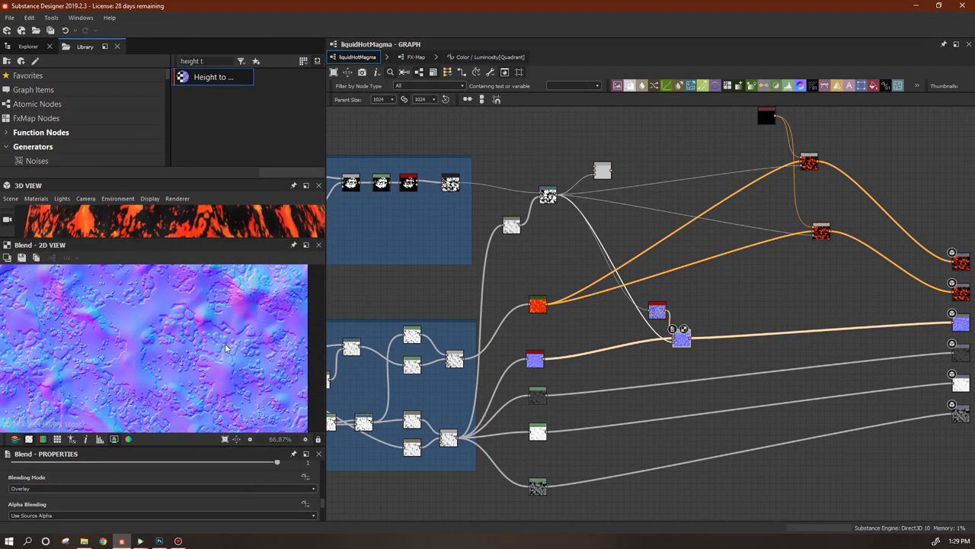
# Inspect more of the blended normal map, and enlarge the 3D View to show more of the model
pyautogui.moveTo(192, 352); pyautogui.dragTo(238, 389, button='middle')
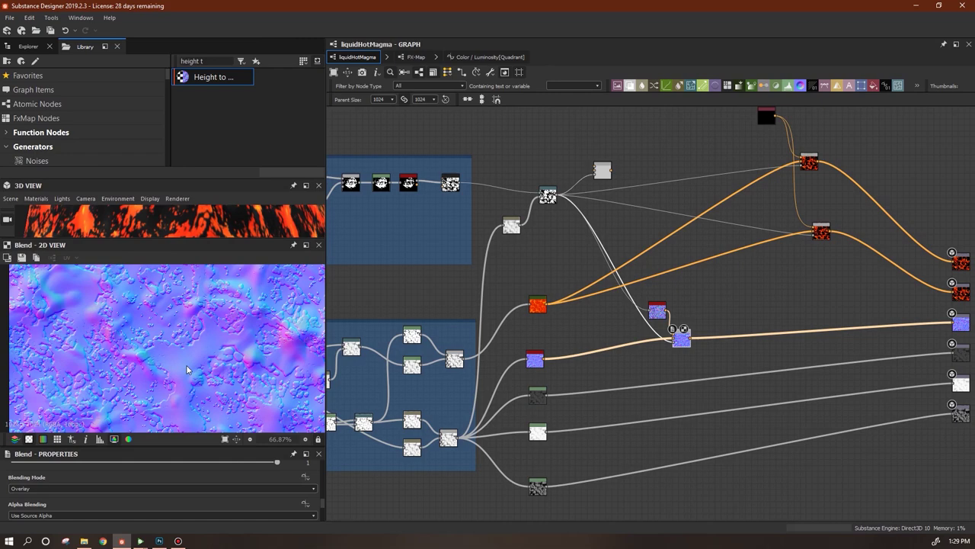
pyautogui.moveTo(555, 246); pyautogui.dragTo(568, 275, button='middle')
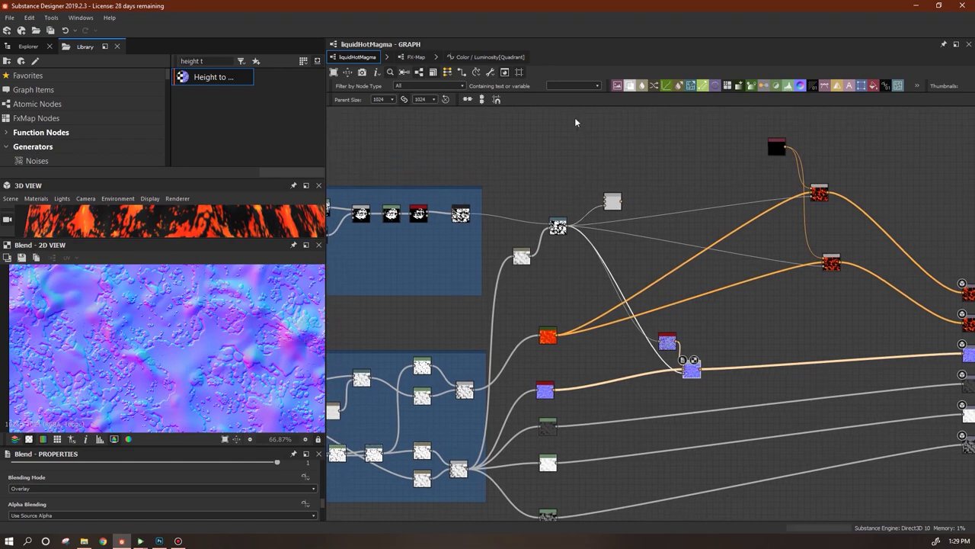
pyautogui.moveTo(716, 436); pyautogui.dragTo(515, 336, button='middle')
pyautogui.moveTo(490, 268); pyautogui.dragTo(484, 269)
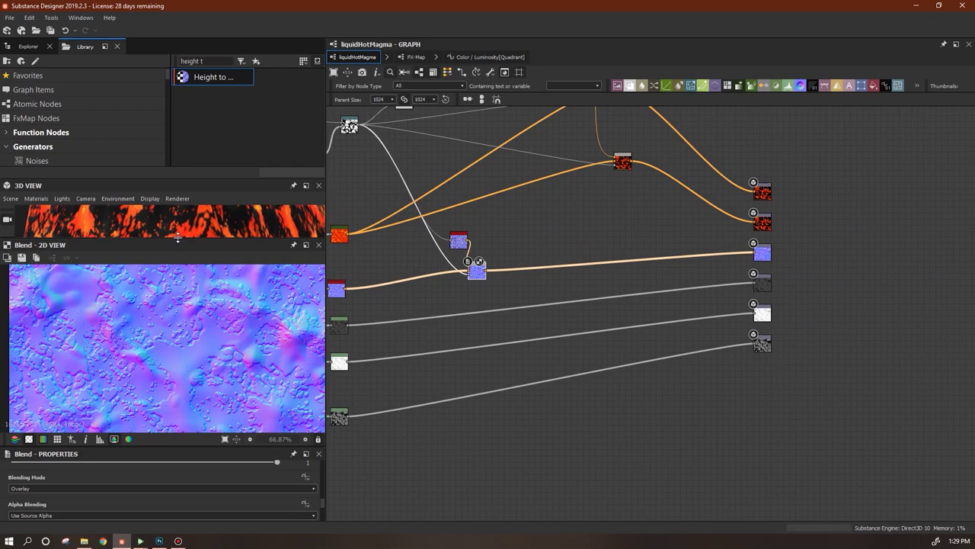
pyautogui.moveTo(177, 239); pyautogui.dragTo(168, 333)
# Copy the spare Blend node onto the dark magma Levels node's wire and feed it a new Levels node driven by the Warp
pyautogui.moveTo(427, 150); pyautogui.dragTo(536, 170, button='middle')
pyautogui.moveTo(514, 122); pyautogui.dragTo(595, 338)
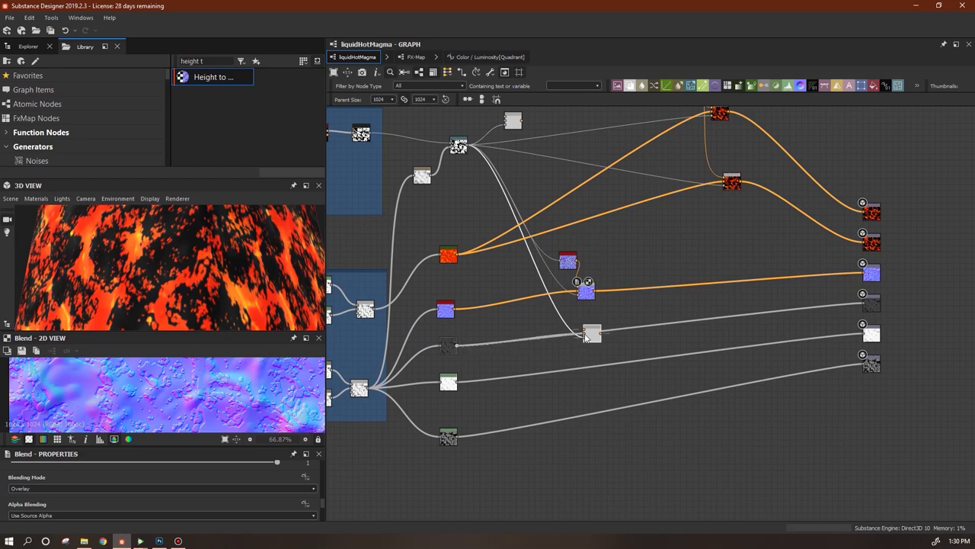
pyautogui.moveTo(610, 359); pyautogui.dragTo(666, 375, button='middle')
pyautogui.moveTo(651, 353)
pyautogui.mouseDown()
pyautogui.moveTo(660, 377)
pyautogui.moveTo(658, 365)
pyautogui.mouseUp()
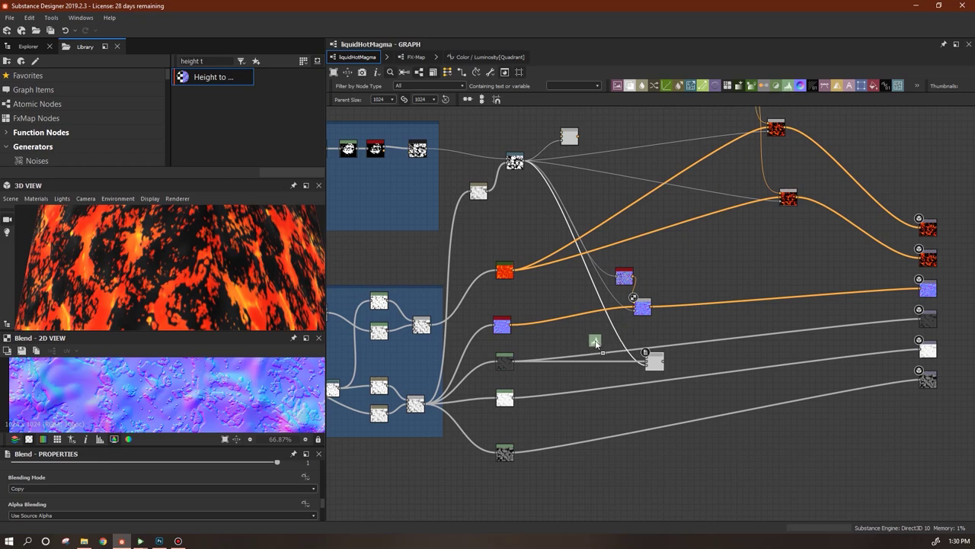
pyautogui.moveTo(525, 161); pyautogui.dragTo(586, 336)
pyautogui.moveTo(653, 366)
pyautogui.mouseDown()
pyautogui.moveTo(665, 349)
pyautogui.moveTo(659, 359)
pyautogui.mouseUp()
pyautogui.scroll(5, 662, 349)
pyautogui.scroll(-3, 670, 348)
pyautogui.moveTo(490, 134)
pyautogui.mouseDown(button='middle')
pyautogui.moveTo(529, 239)
pyautogui.moveTo(494, 124)
pyautogui.mouseUp(button='middle')
pyautogui.moveTo(574, 331)
pyautogui.mouseDown()
pyautogui.moveTo(583, 314)
pyautogui.moveTo(579, 323)
pyautogui.mouseUp()
# Make the output size of the dark magma Levels node relative to its parent
pyautogui.click(445, 368)
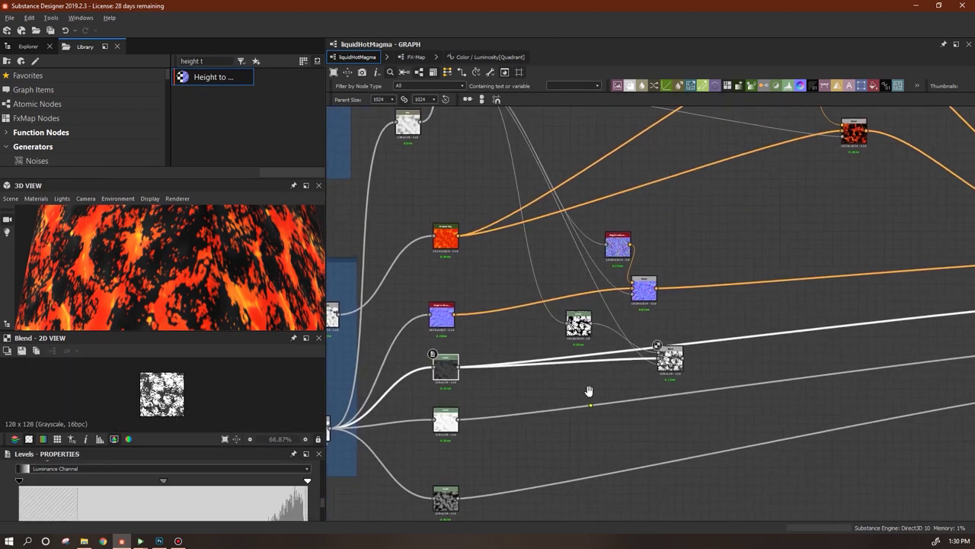
pyautogui.moveTo(459, 349); pyautogui.dragTo(502, 309, button='middle')
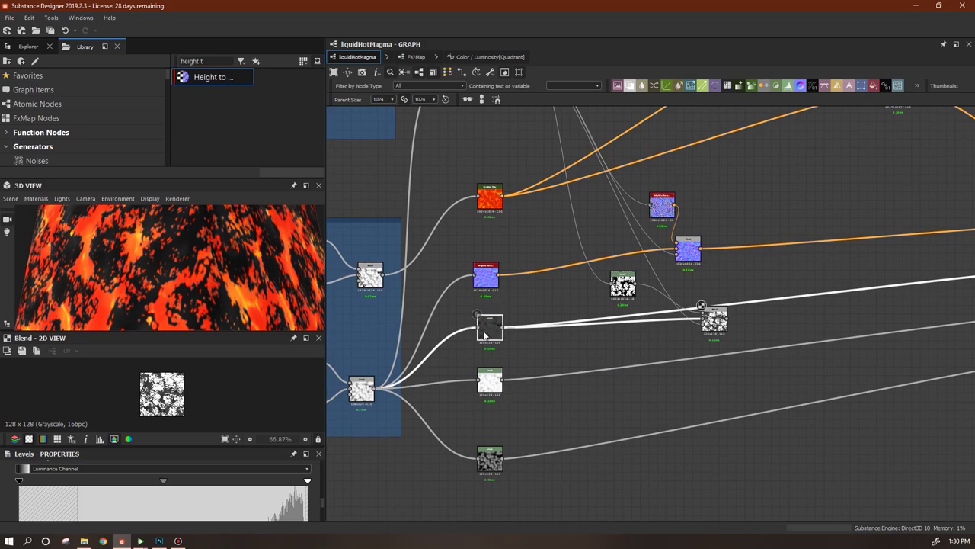
pyautogui.doubleClick(491, 326)
pyautogui.moveTo(322, 502); pyautogui.dragTo(328, 460)
pyautogui.click(293, 479)
pyautogui.click(307, 508)
pyautogui.scroll(3, 528, 433)
# Make the output sizes of the white and bottom magma Levels nodes relative to their parent
pyautogui.click(466, 343)
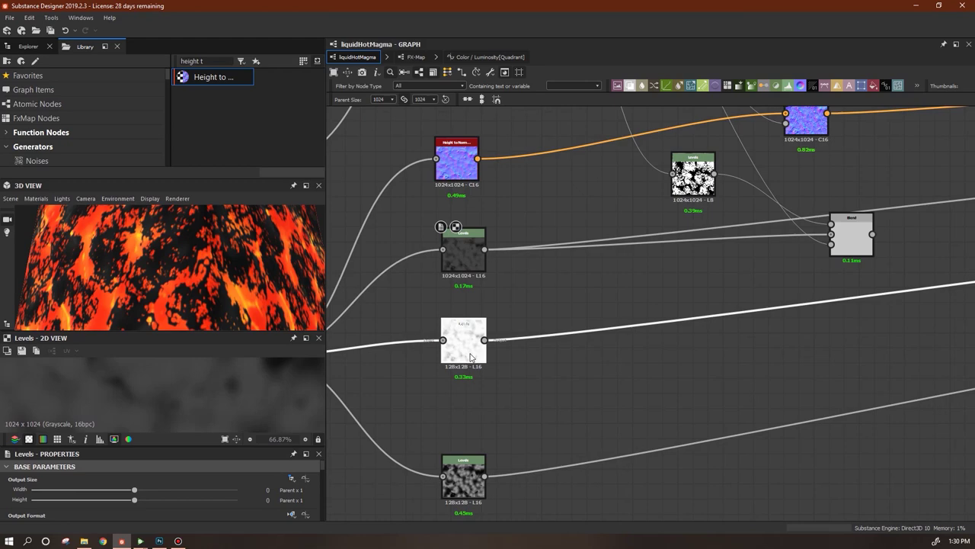
pyautogui.click(293, 479)
pyautogui.click(306, 506)
pyautogui.click(470, 482)
pyautogui.click(292, 479)
pyautogui.click(307, 506)
pyautogui.click(292, 479)
pyautogui.click(307, 506)
# Preview the new grayscale Blend, connect it to the output node directly below the normal output, and check the model in the 3D View
pyautogui.scroll(-3, 556, 365)
pyautogui.moveTo(685, 304); pyautogui.dragTo(578, 385, button='middle')
pyautogui.doubleClick(618, 370)
pyautogui.scroll(-4, 163, 397)
pyautogui.moveTo(683, 387); pyautogui.dragTo(506, 390, button='middle')
pyautogui.moveTo(458, 373); pyautogui.dragTo(816, 320)
pyautogui.scroll(-4, 211, 271)
pyautogui.moveTo(211, 272); pyautogui.dragTo(202, 199)
pyautogui.scroll(6, 233, 260)
pyautogui.moveTo(233, 260); pyautogui.dragTo(177, 228)
# Reposition the crust Levels node and its Blend so they sit close together on the wire to the fourth output
pyautogui.moveTo(381, 343); pyautogui.dragTo(650, 403, button='middle')
pyautogui.moveTo(621, 399); pyautogui.dragTo(636, 414)
pyautogui.moveTo(716, 348); pyautogui.dragTo(608, 289, button='middle')
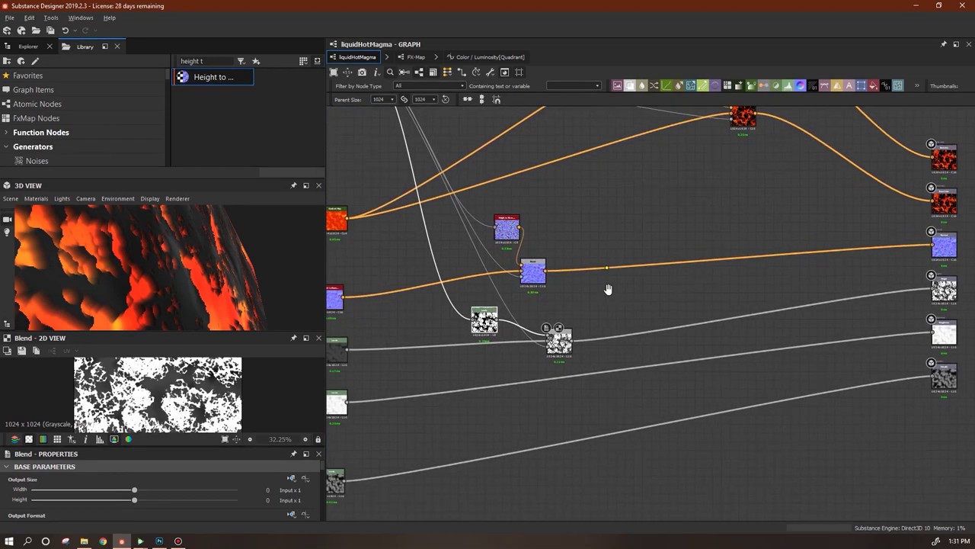
pyautogui.moveTo(559, 343)
pyautogui.mouseDown()
pyautogui.moveTo(525, 334)
pyautogui.moveTo(542, 339)
pyautogui.mouseUp()
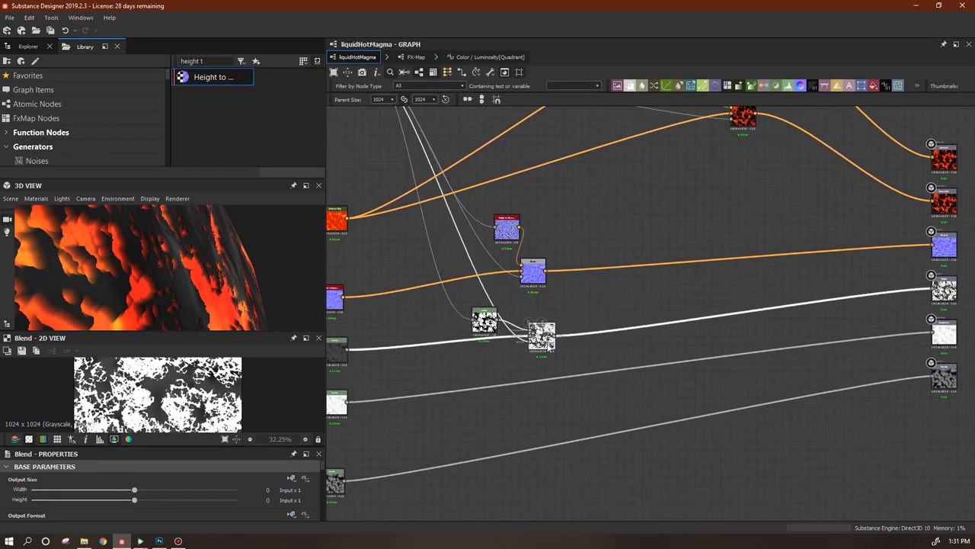
# Copy the spare Blend onto the white magma Levels node's wire and add a second crust Levels node fed by the Warp
pyautogui.scroll(-1, 574, 415)
pyautogui.moveTo(572, 426); pyautogui.dragTo(737, 393, button='middle')
pyautogui.scroll(3, 622, 369)
pyautogui.scroll(-4, 576, 365)
pyautogui.keyDown('ctrl'); pyautogui.moveTo(555, 112); pyautogui.dragTo(627, 371); pyautogui.keyUp('ctrl')
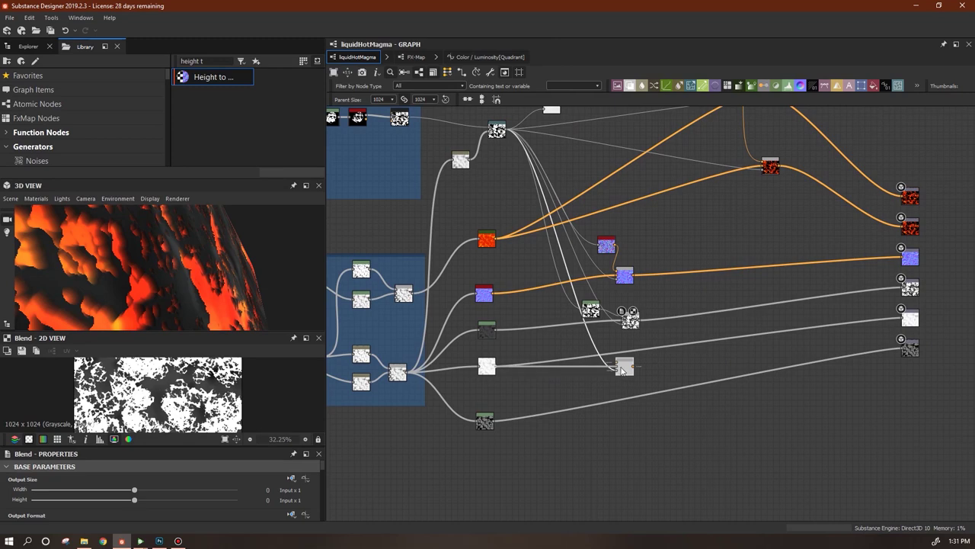
pyautogui.moveTo(694, 369); pyautogui.dragTo(720, 405, button='middle')
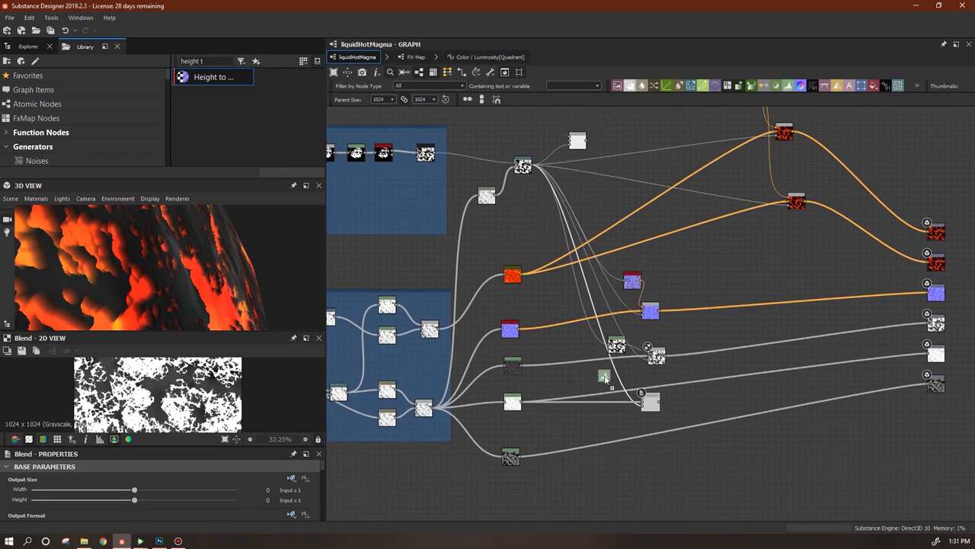
pyautogui.moveTo(608, 381); pyautogui.dragTo(606, 379)
pyautogui.moveTo(531, 167); pyautogui.dragTo(577, 184, button='middle')
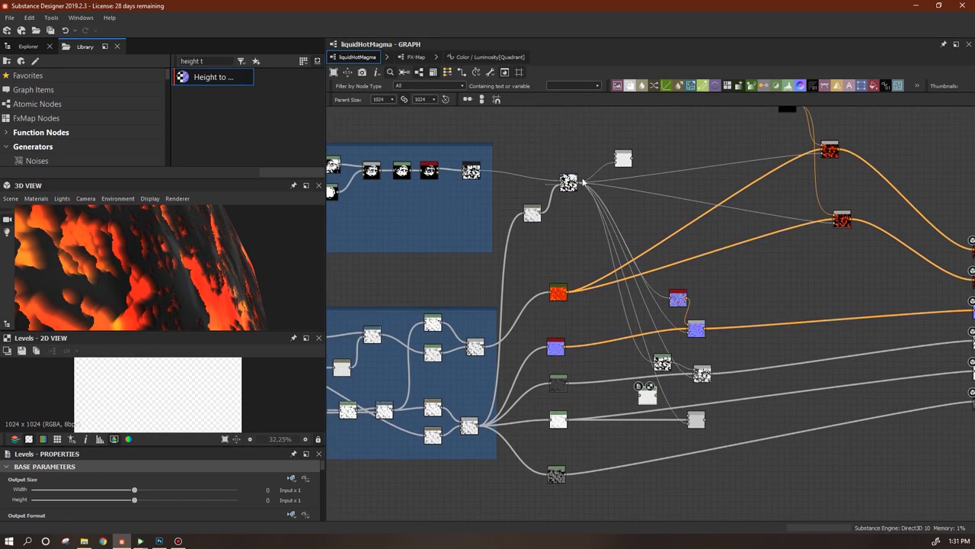
pyautogui.moveTo(619, 375); pyautogui.dragTo(660, 408)
# Preview the second grayscale Blend, connect it to the fifth output node, and place it beside its crust Levels node
pyautogui.doubleClick(696, 420)
pyautogui.moveTo(753, 422); pyautogui.dragTo(593, 422, button='middle')
pyautogui.moveTo(697, 387); pyautogui.dragTo(835, 364)
pyautogui.moveTo(616, 463); pyautogui.dragTo(783, 439, button='middle')
pyautogui.moveTo(724, 389); pyautogui.dragTo(731, 388)
# Lower the white magma Levels node's maximum output level to mid grey and straighten its Blend on the wire
pyautogui.click(582, 390)
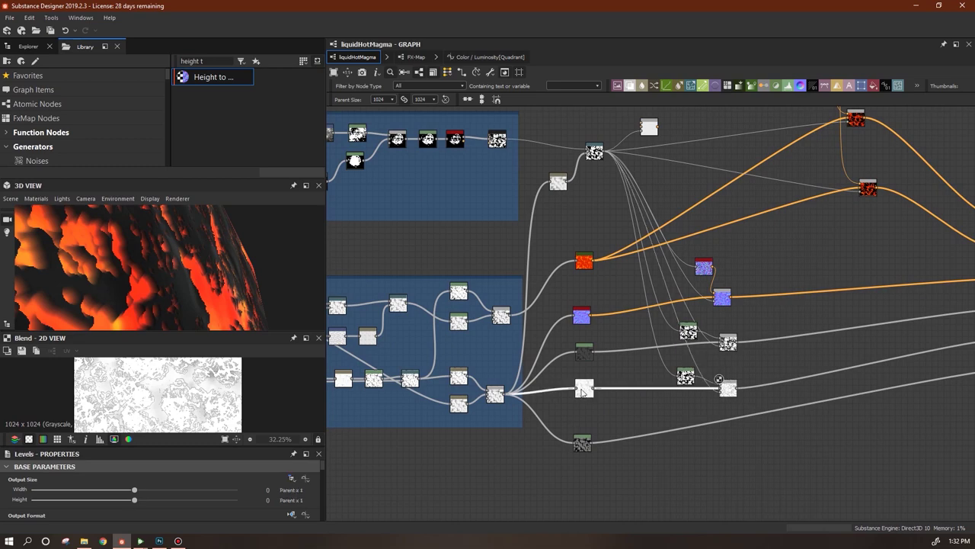
pyautogui.scroll(-5, 323, 499)
pyautogui.scroll(-3, 324, 507)
pyautogui.moveTo(307, 509); pyautogui.dragTo(184, 517)
pyautogui.click(728, 389)
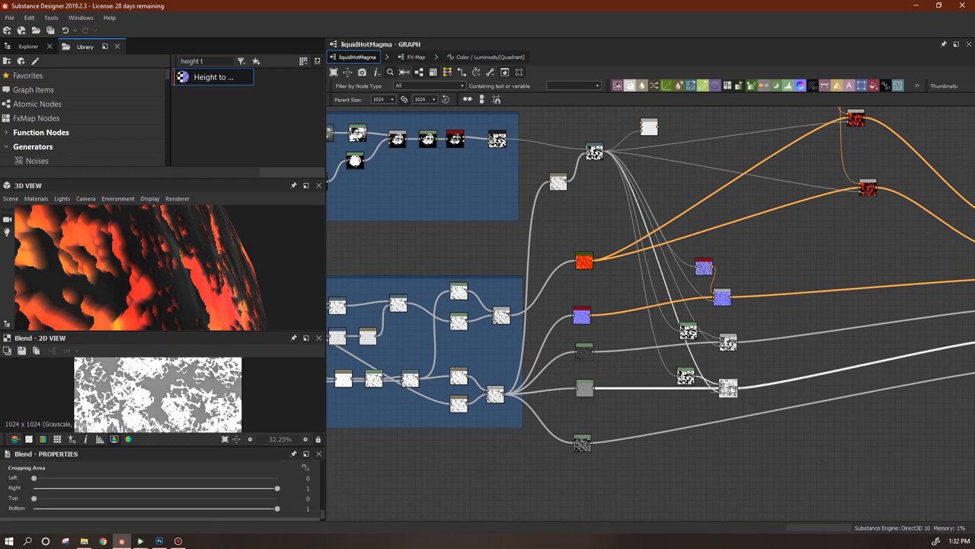
pyautogui.scroll(-2, 215, 402)
pyautogui.moveTo(809, 436); pyautogui.dragTo(657, 430, button='middle')
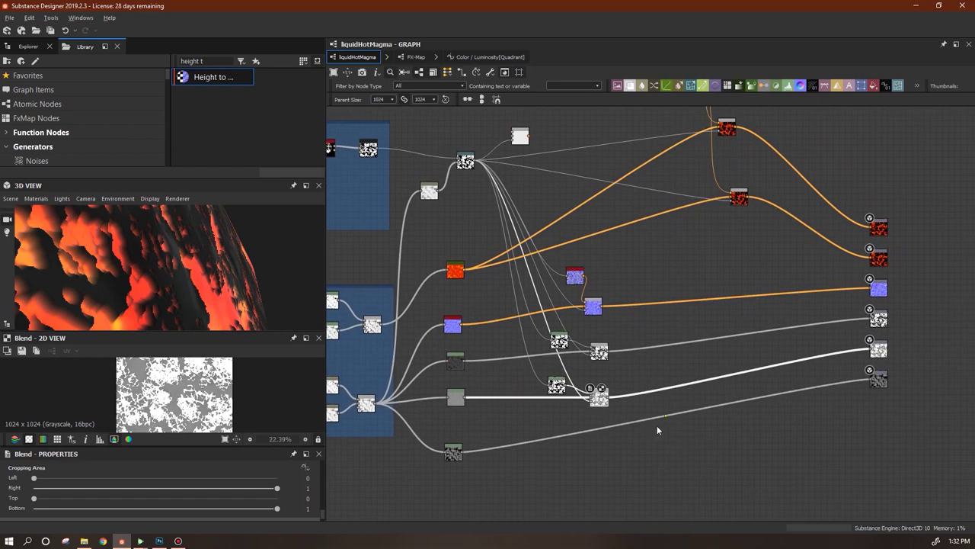
pyautogui.moveTo(599, 397); pyautogui.dragTo(598, 390)
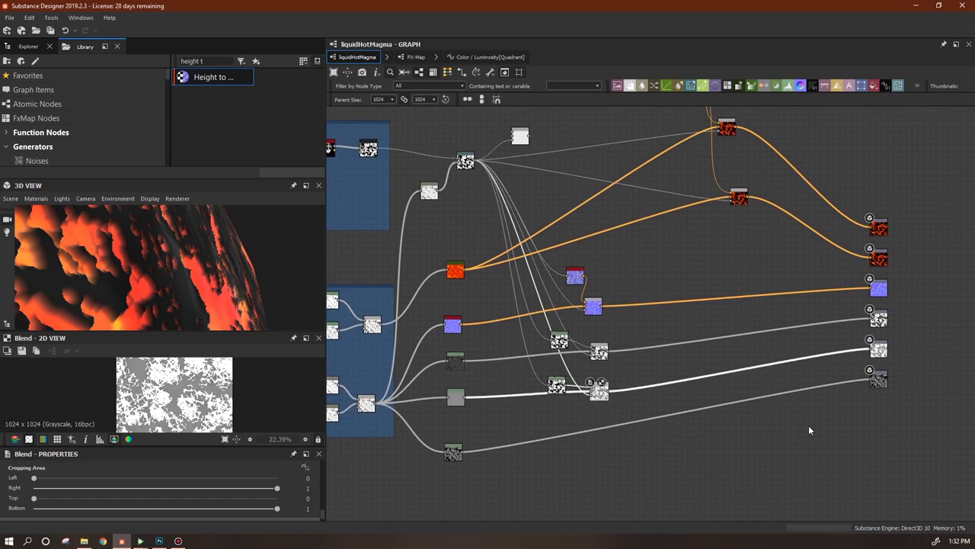
# Move the spare Blend beside the lowest magma wire and add a third crust Levels node fed by the Warp
pyautogui.moveTo(519, 134); pyautogui.dragTo(602, 453)
pyautogui.moveTo(793, 85); pyautogui.dragTo(557, 453)
pyautogui.moveTo(476, 161); pyautogui.dragTo(548, 452)
pyautogui.moveTo(557, 455); pyautogui.dragTo(554, 430)
pyautogui.moveTo(600, 453); pyautogui.dragTo(629, 454)
pyautogui.scroll(5, 573, 406)
pyautogui.moveTo(569, 389); pyautogui.dragTo(556, 208, button='middle')
pyautogui.moveTo(689, 364); pyautogui.dragTo(631, 380)
pyautogui.scroll(-3, 553, 254)
pyautogui.moveTo(570, 245); pyautogui.dragTo(628, 285, button='middle')
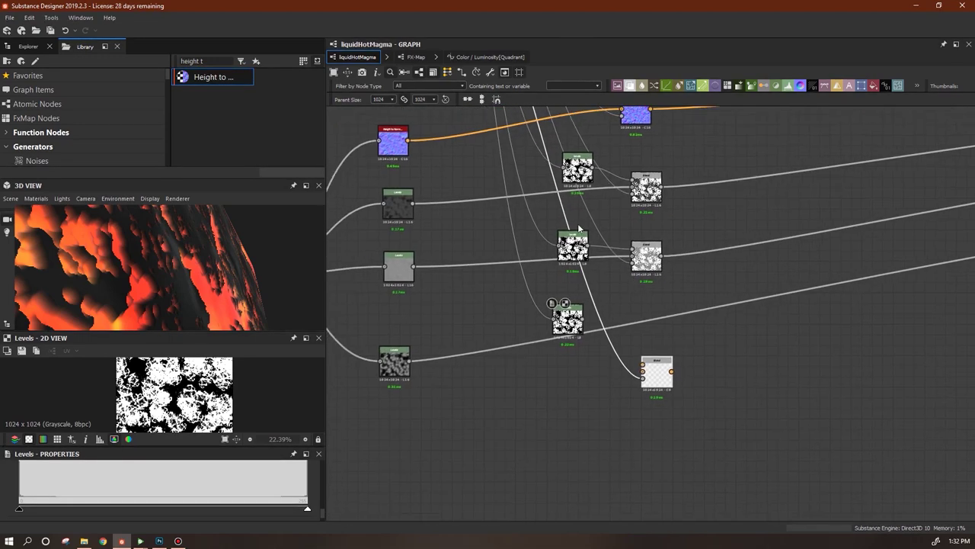
# Feed the third crust Levels node and the bottom magma Levels node into the lowest Blend
pyautogui.moveTo(587, 324); pyautogui.dragTo(602, 333)
pyautogui.scroll(2, 613, 367)
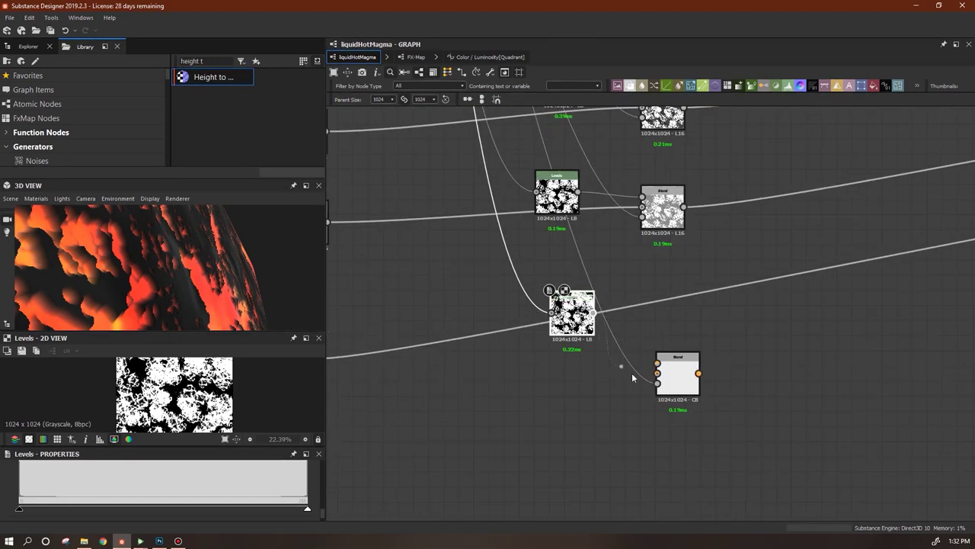
pyautogui.scroll(-4, 642, 425)
pyautogui.moveTo(457, 386)
pyautogui.mouseDown()
pyautogui.moveTo(629, 402)
pyautogui.moveTo(660, 393)
pyautogui.moveTo(460, 394)
pyautogui.mouseUp()
pyautogui.moveTo(657, 396); pyautogui.dragTo(651, 390)
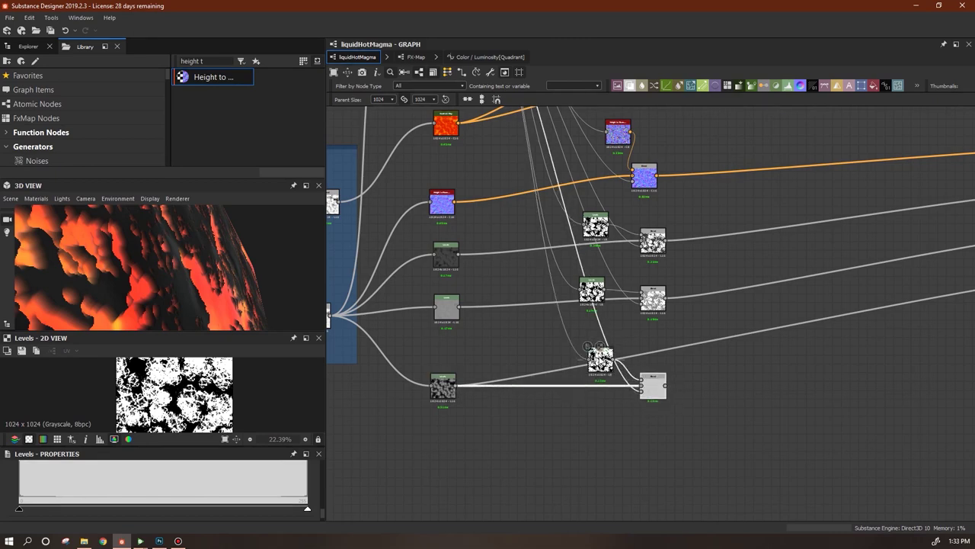
# Lower the third crust Levels node's maximum output level to dark grey and connect its Blend to the last output node
pyautogui.click(600, 361)
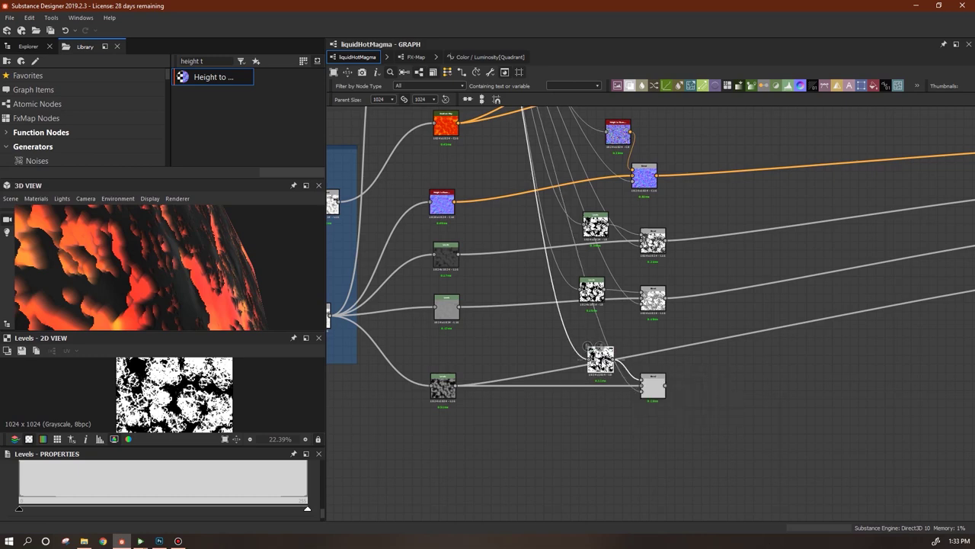
pyautogui.moveTo(304, 508); pyautogui.dragTo(70, 508)
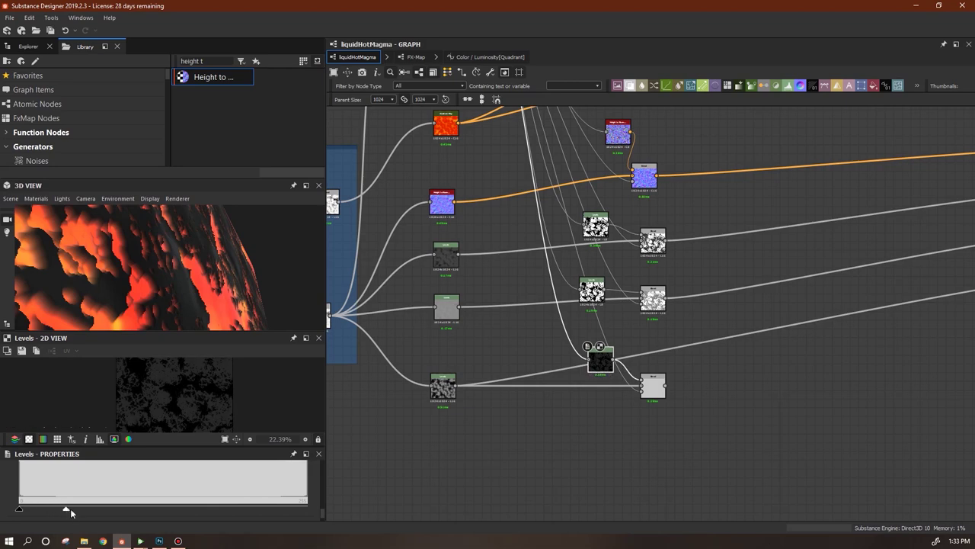
pyautogui.click(663, 385)
pyautogui.moveTo(677, 404); pyautogui.dragTo(440, 442, button='middle')
pyautogui.moveTo(430, 422); pyautogui.dragTo(806, 319)
pyautogui.moveTo(674, 402); pyautogui.dragTo(805, 445, button='middle')
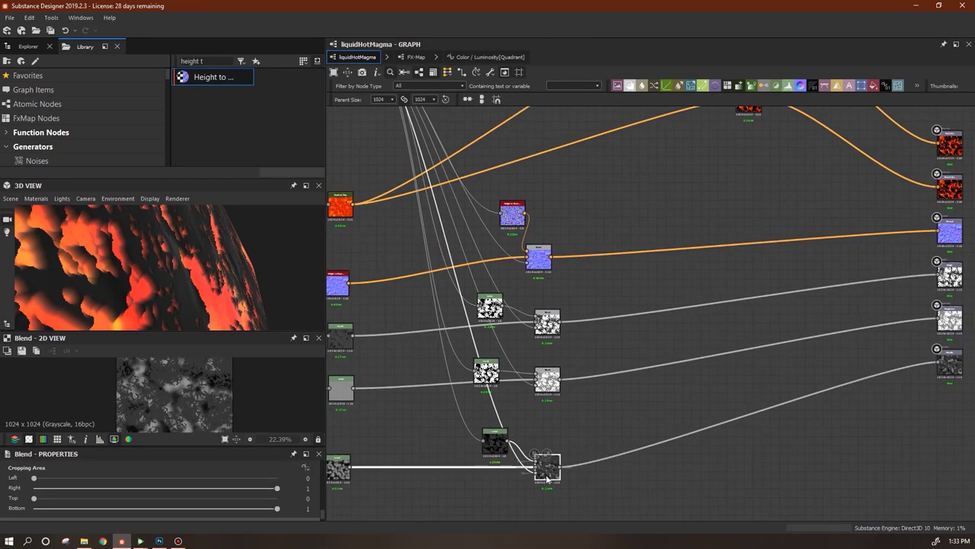
pyautogui.scroll(-3, 709, 384)
pyautogui.moveTo(709, 384); pyautogui.dragTo(837, 409, button='middle')
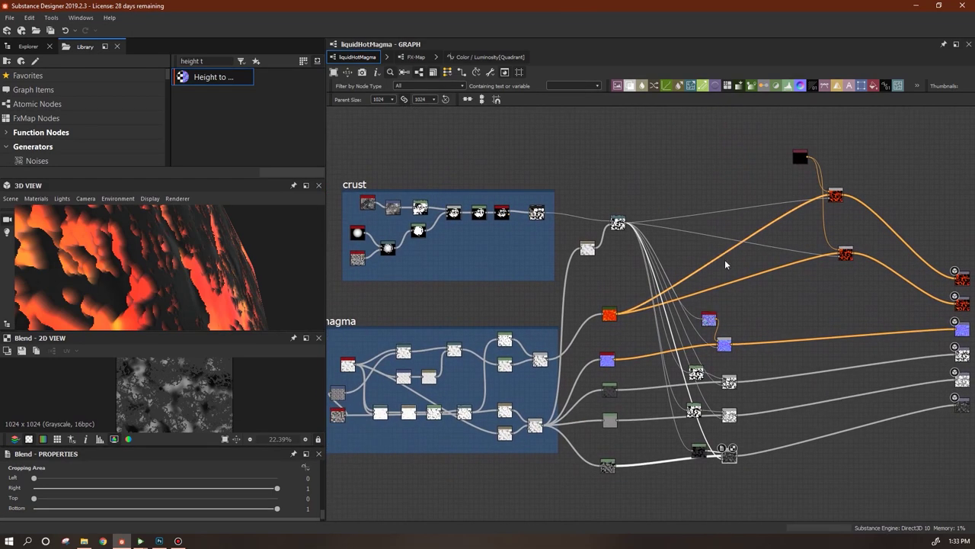
# Show the package explorer, switch to the liquidHotMagma preview in Substance Player, and set its output size to 1024
pyautogui.scroll(-5, 212, 325)
pyautogui.moveTo(212, 326); pyautogui.dragTo(50, 315)
pyautogui.click(28, 47)
pyautogui.moveTo(139, 541)
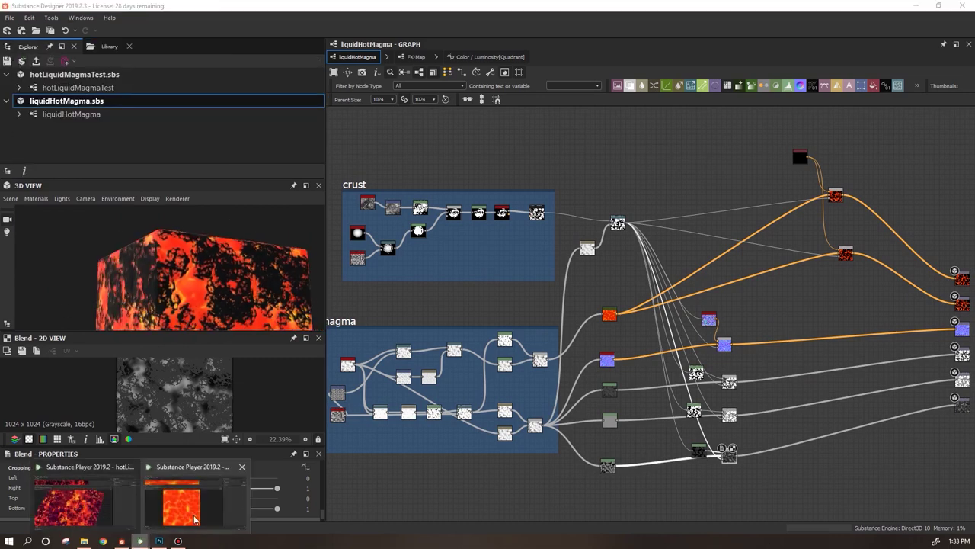
pyautogui.click(40, 486)
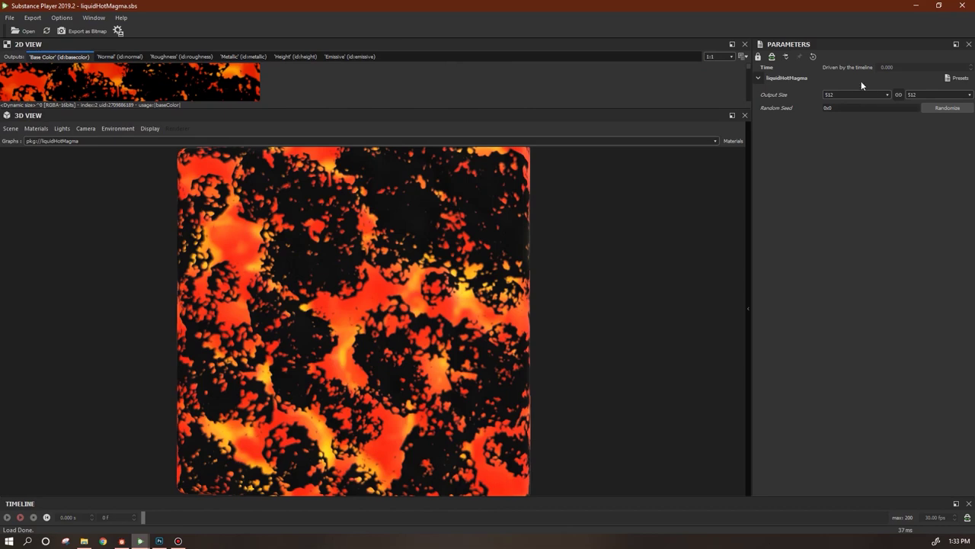
pyautogui.click(885, 97)
pyautogui.click(856, 166)
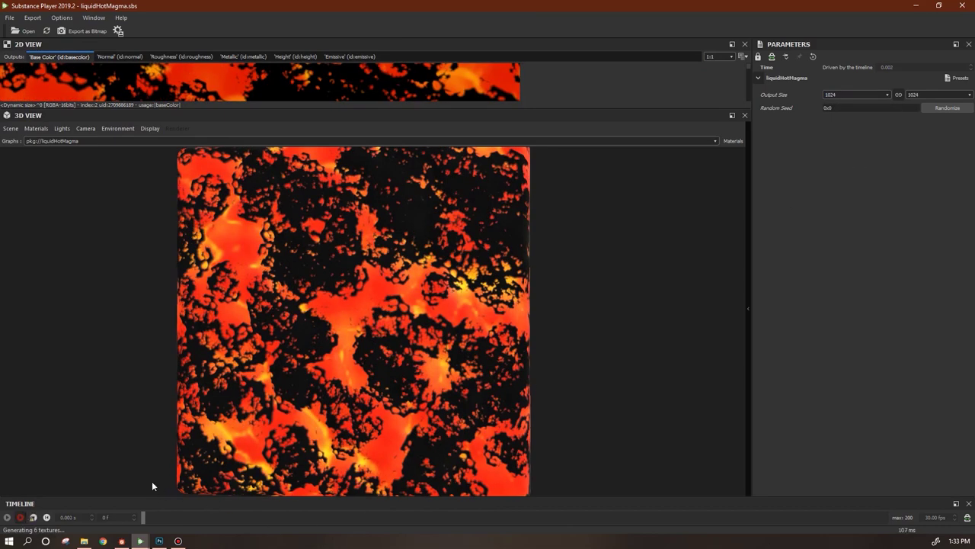
# Examine the crust and magma animation on the cube from several angles and distances
pyautogui.moveTo(425, 445); pyautogui.dragTo(302, 404)
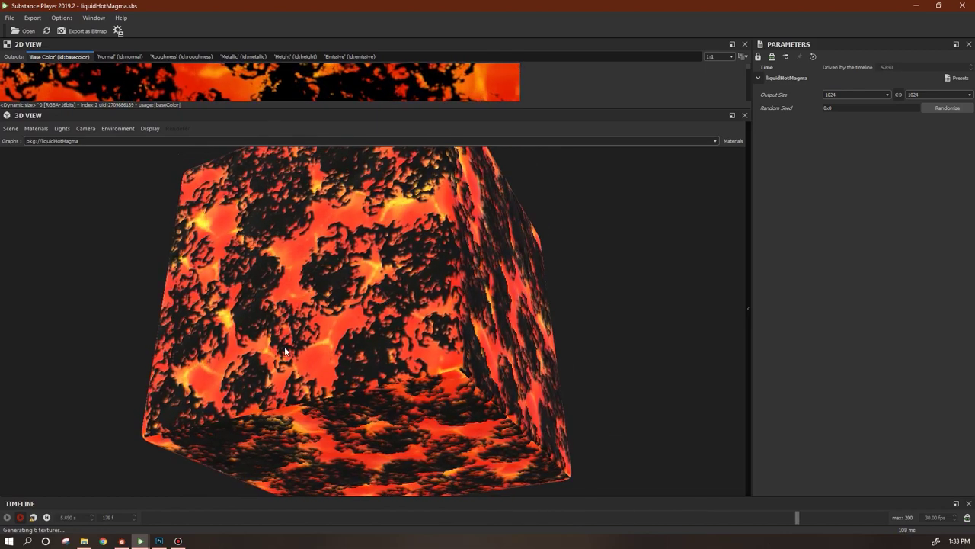
pyautogui.scroll(-2, 342, 370)
pyautogui.scroll(5, 350, 346)
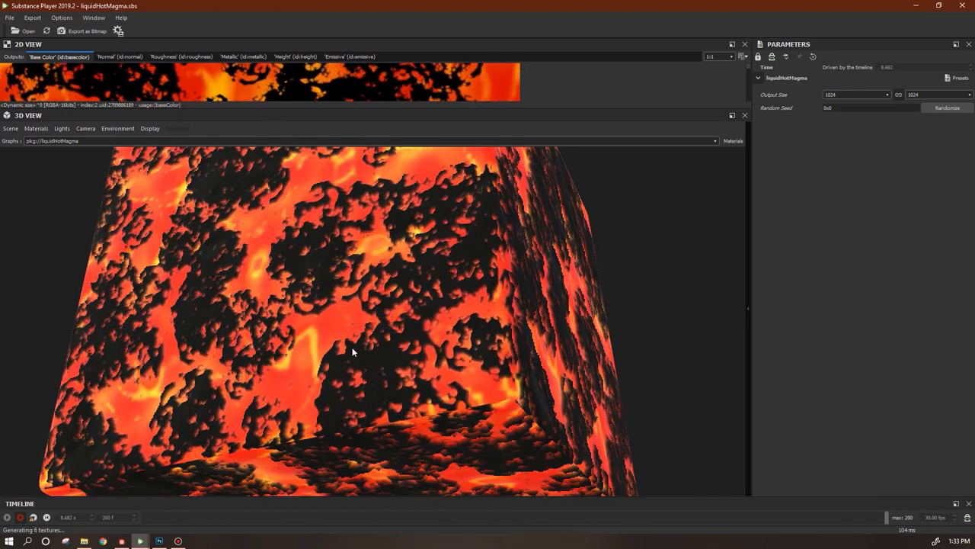
pyautogui.moveTo(351, 348); pyautogui.dragTo(364, 357)
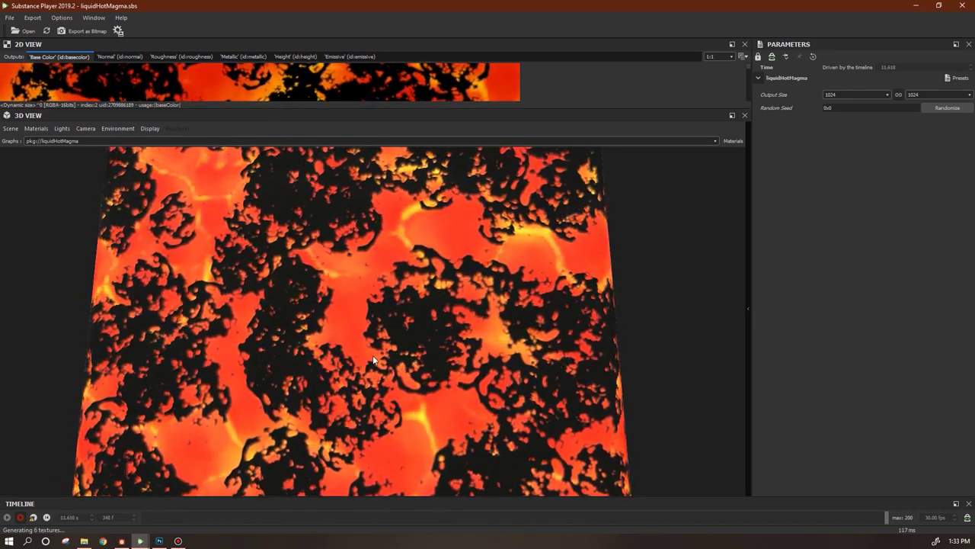
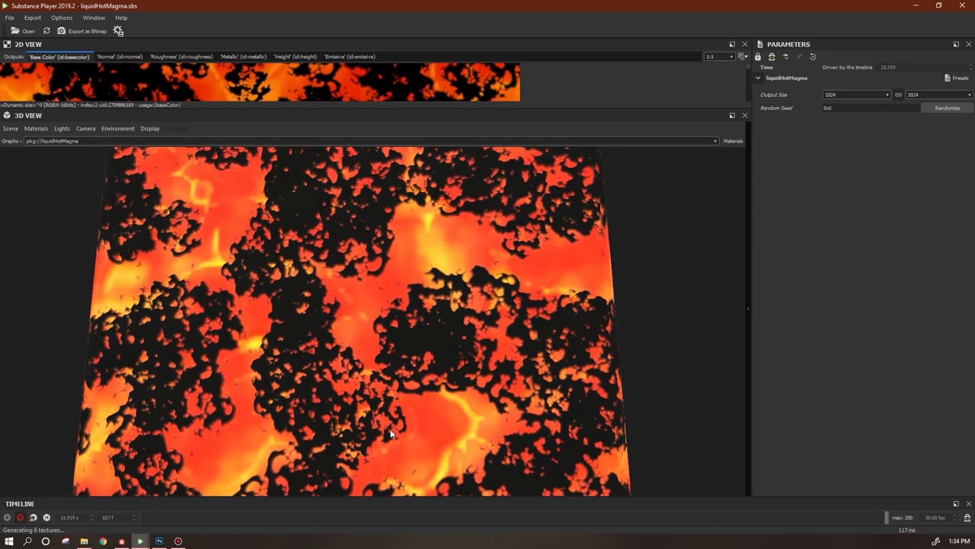
# Switch back to Substance Designer and open the Color / Luminosity function of the FX-Map's lowest Quadrant node
pyautogui.moveTo(120, 543)
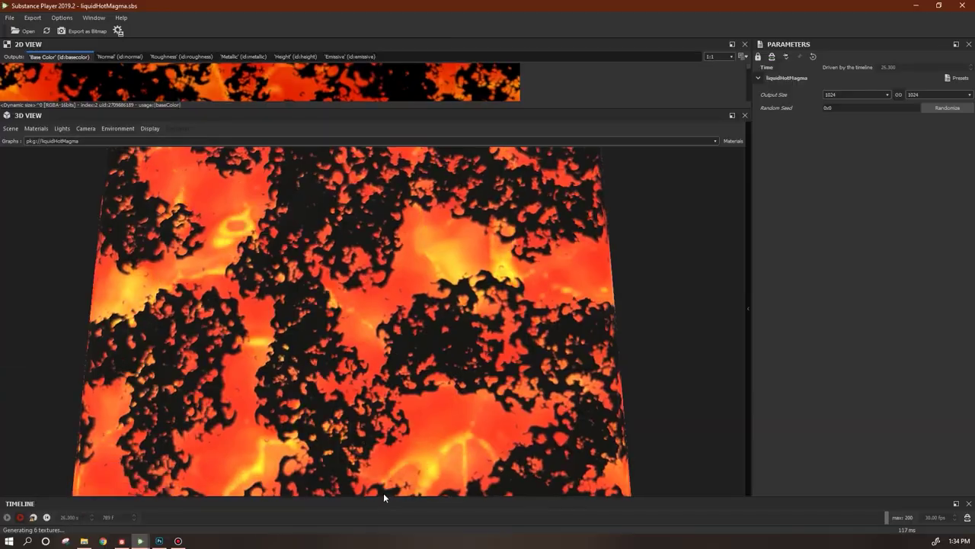
pyautogui.click(125, 545)
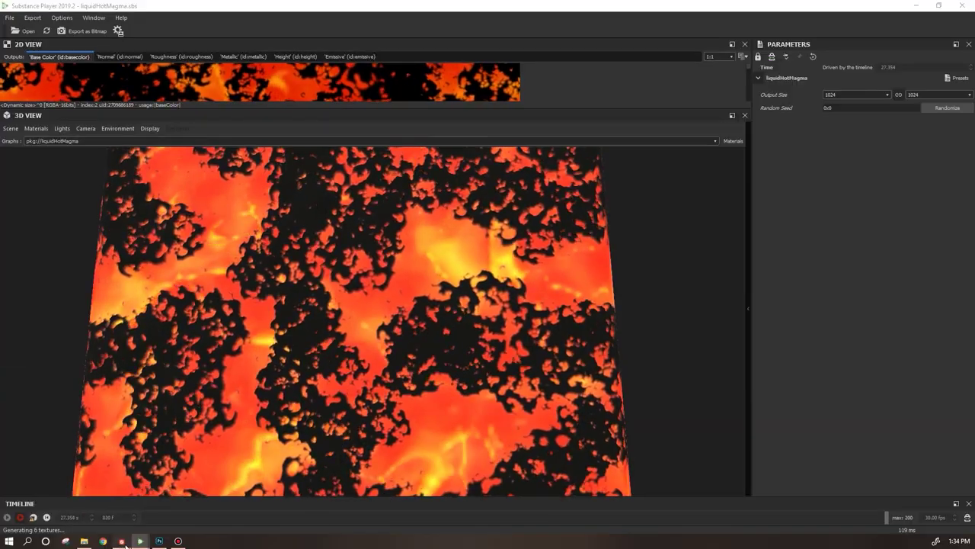
pyautogui.click(416, 57)
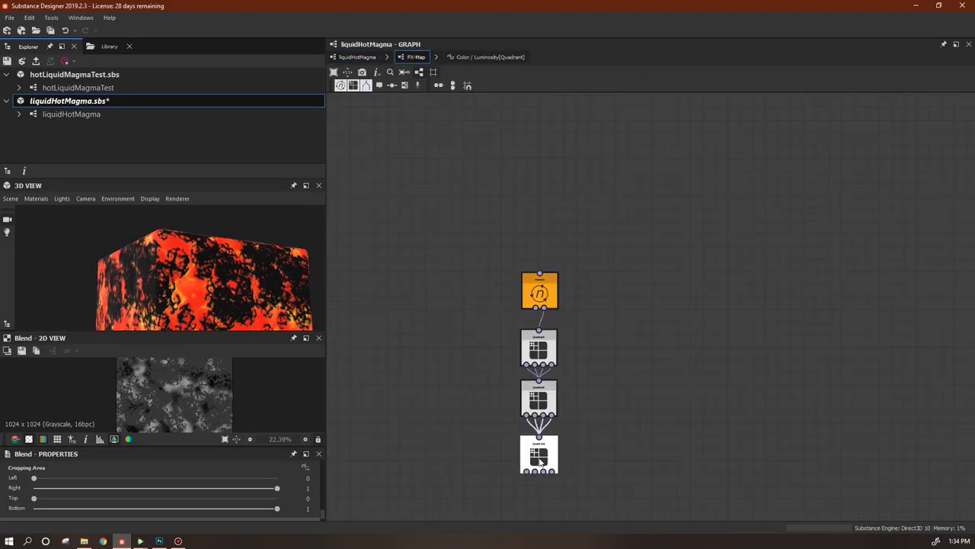
pyautogui.click(304, 478)
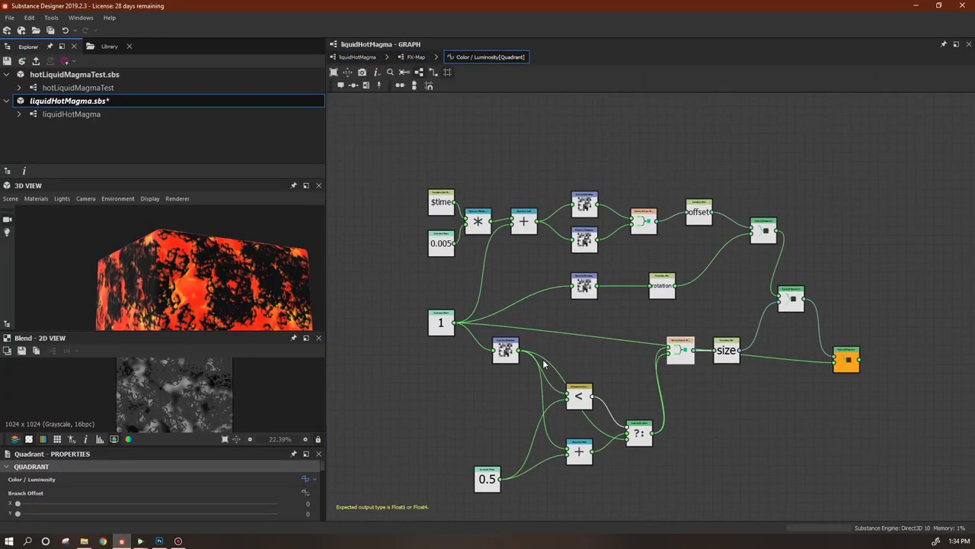
# Connect the time multiplication to the rotation's Random node in the Quadrant function and set the FX-Map's Iterate node to 15 iterations
pyautogui.moveTo(561, 298); pyautogui.dragTo(573, 287)
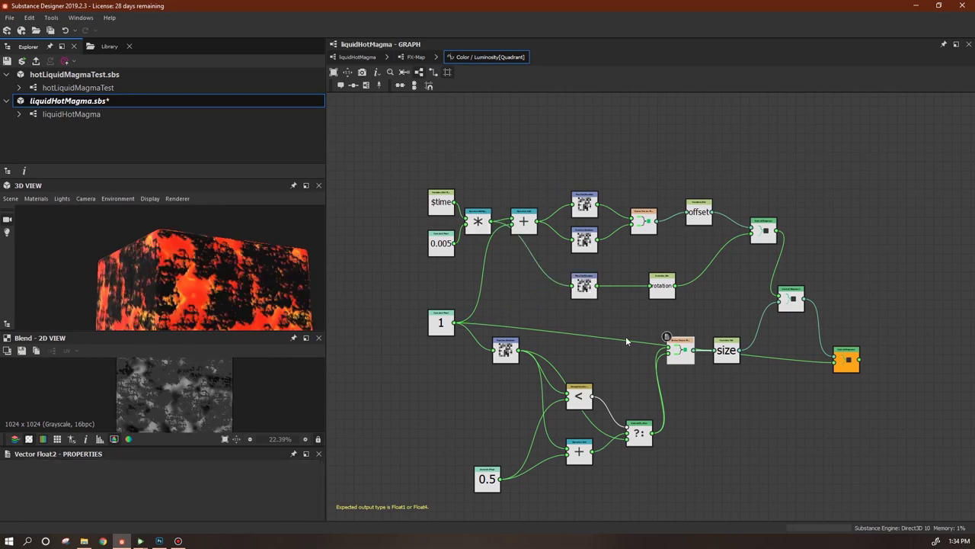
pyautogui.click(415, 57)
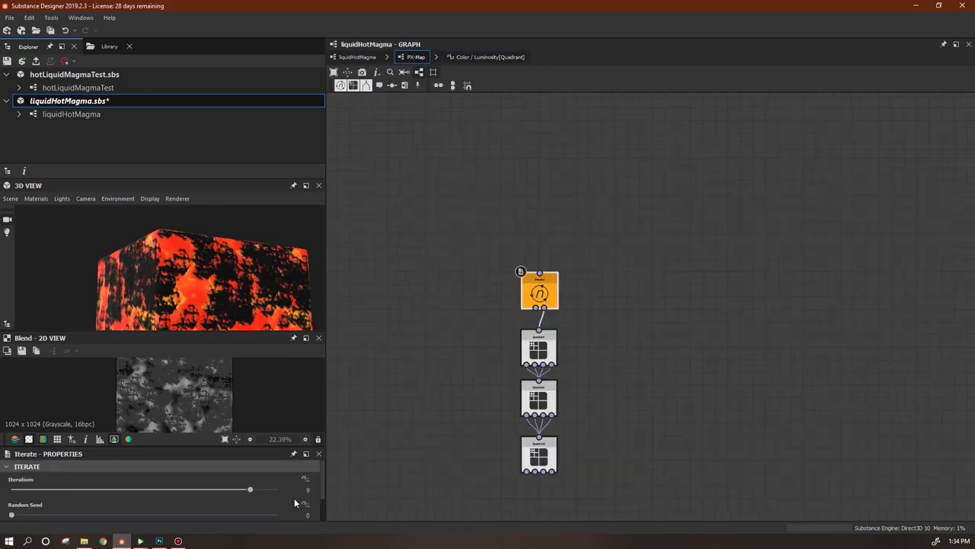
pyautogui.moveTo(253, 490); pyautogui.dragTo(303, 491)
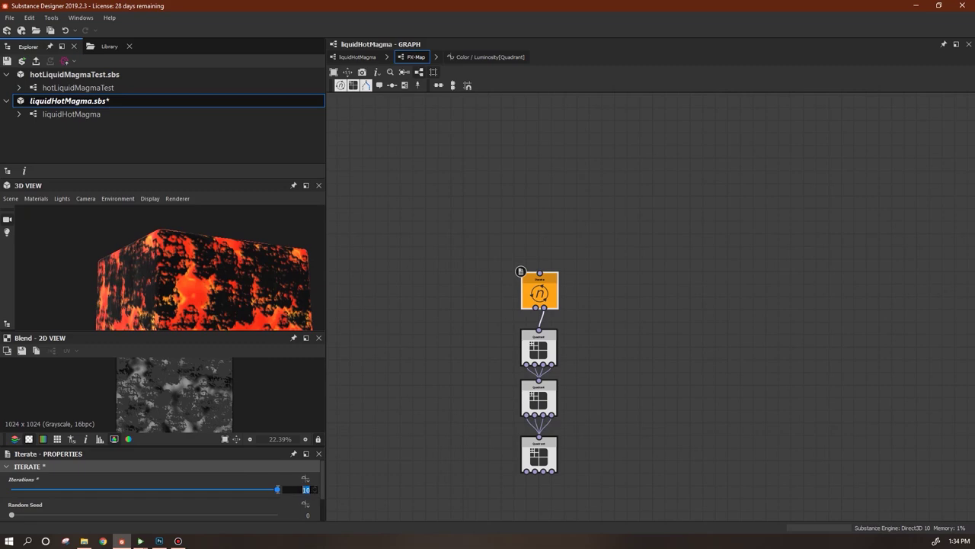
pyautogui.moveTo(276, 490); pyautogui.dragTo(110, 490)
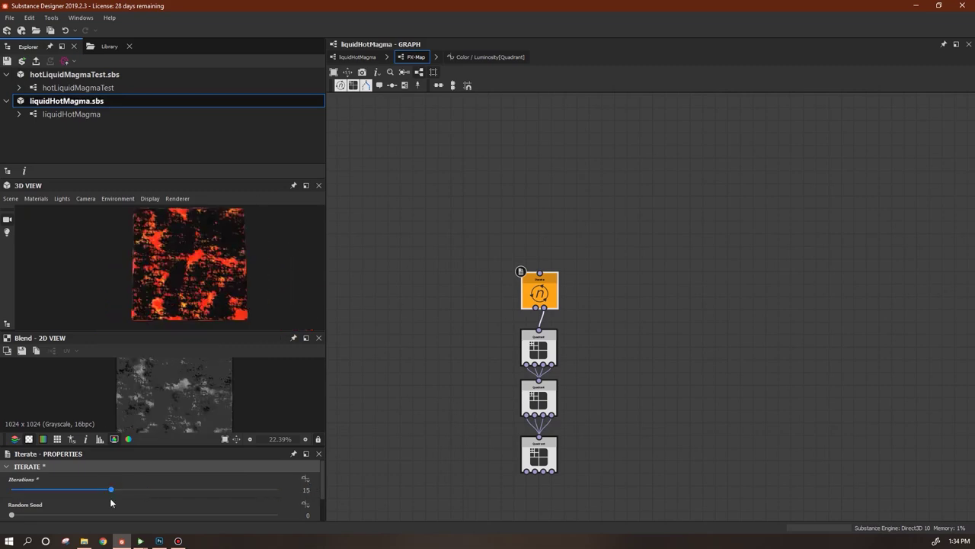
# Switch to Substance Player, set the output size to 1024, and play the crust animation
pyautogui.hotkey('alt', 'Tab')
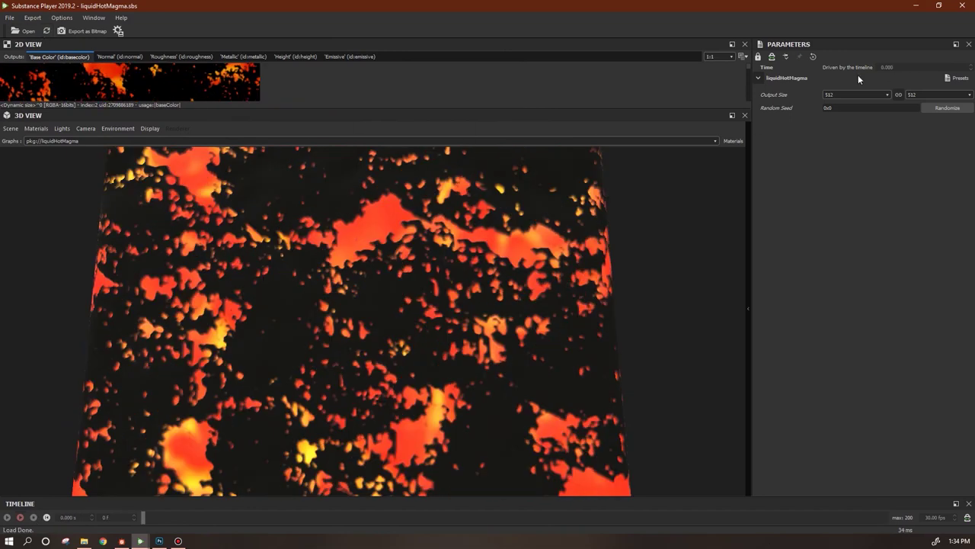
pyautogui.click(884, 94)
pyautogui.click(853, 163)
pyautogui.click(21, 517)
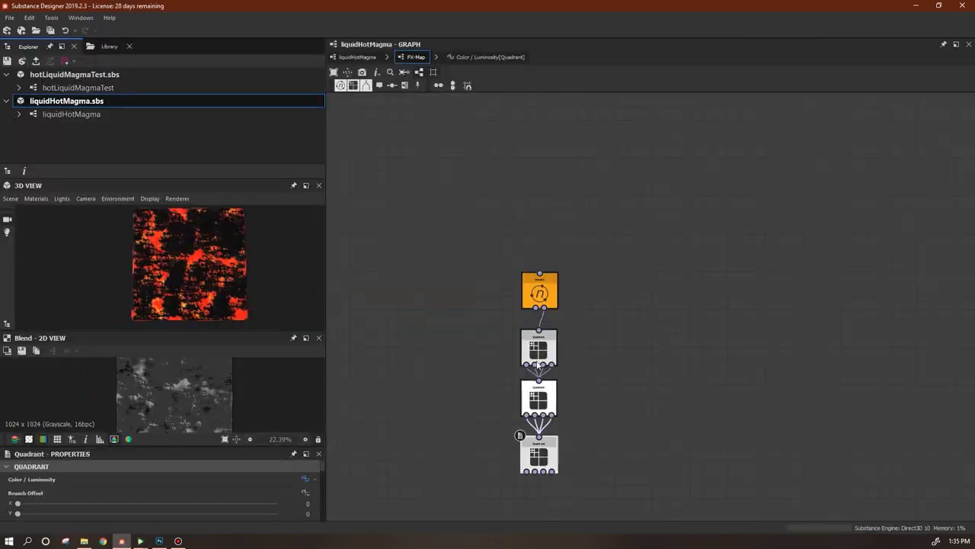
# Feed both offset Random nodes directly from the constant 1 and check the crust motion in Substance Player at output size 1024
pyautogui.click(666, 336)
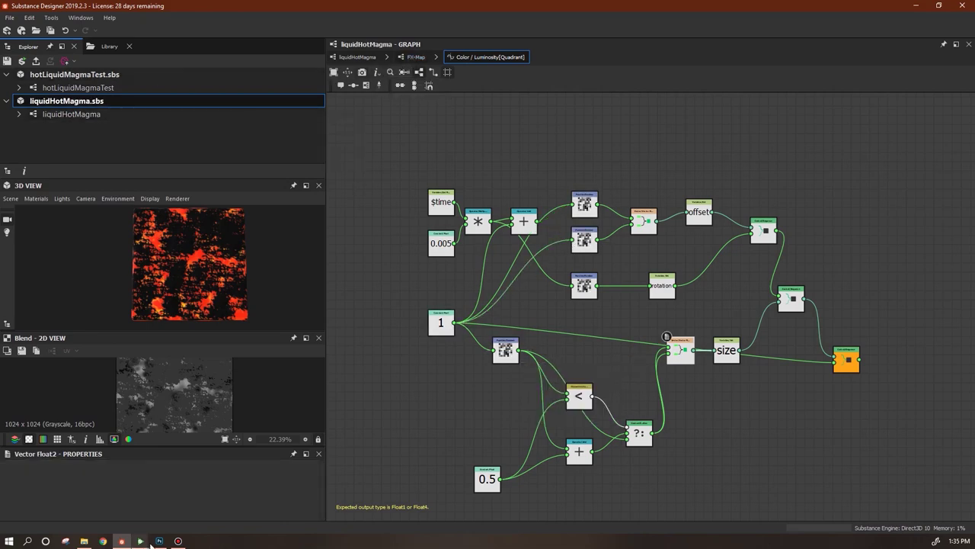
pyautogui.click(149, 542)
pyautogui.click(885, 95)
pyautogui.click(852, 163)
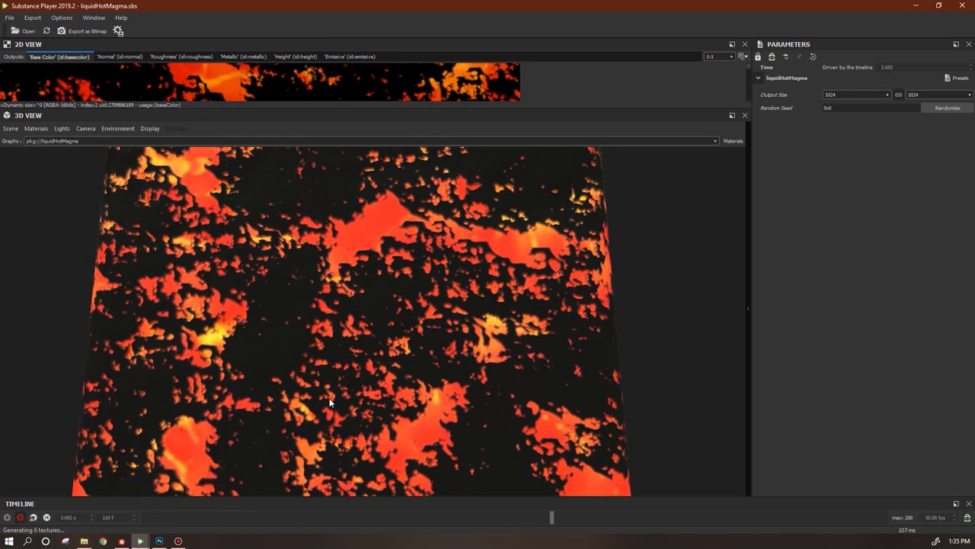
pyautogui.moveTo(329, 397); pyautogui.dragTo(368, 424)
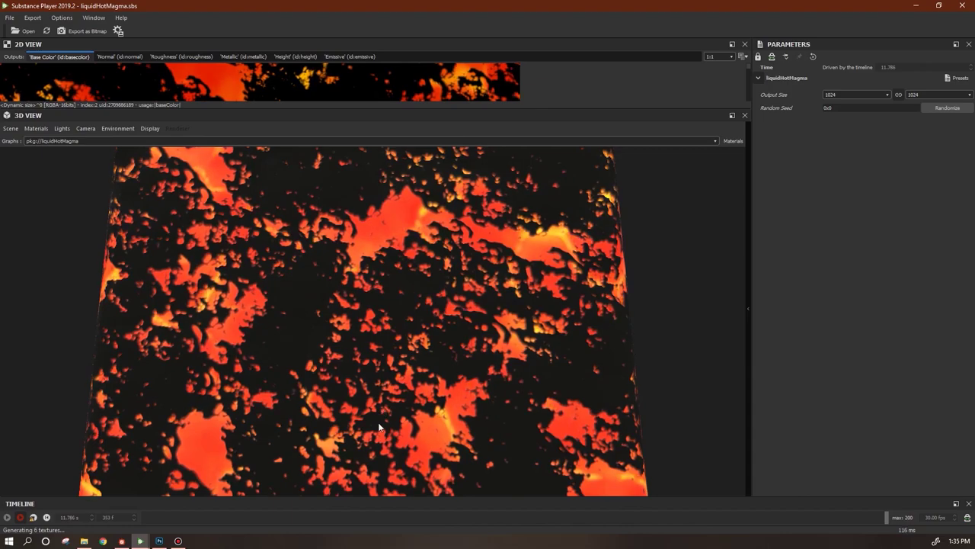
# Switch back to Substance Designer, examine the crust up close in the 3D view, and return to the main liquidHotMagma graph
pyautogui.click(122, 541)
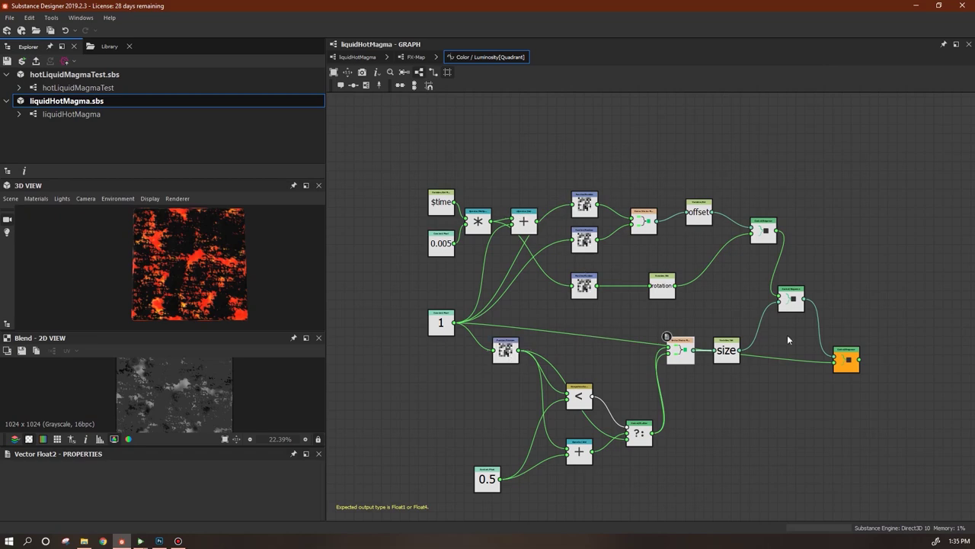
pyautogui.moveTo(640, 435); pyautogui.dragTo(632, 436)
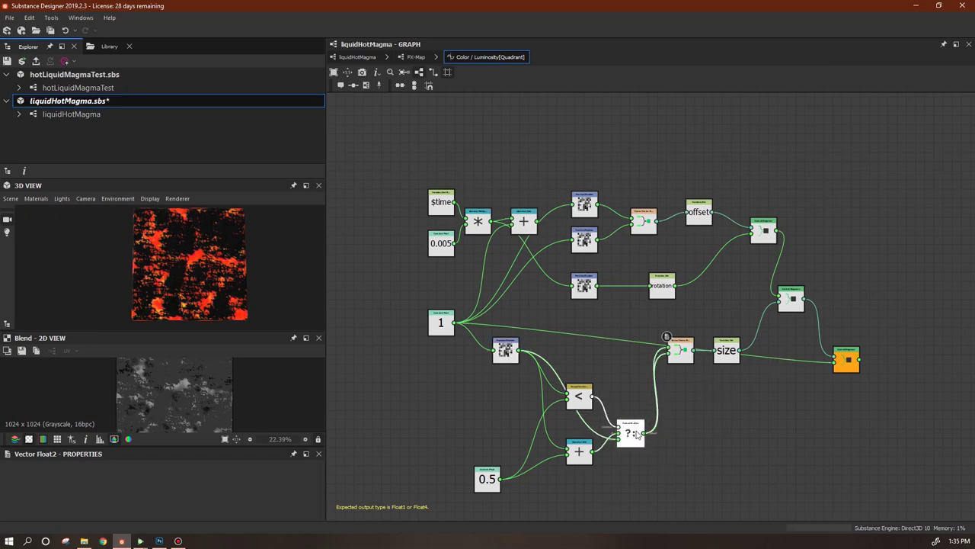
pyautogui.scroll(5, 207, 261)
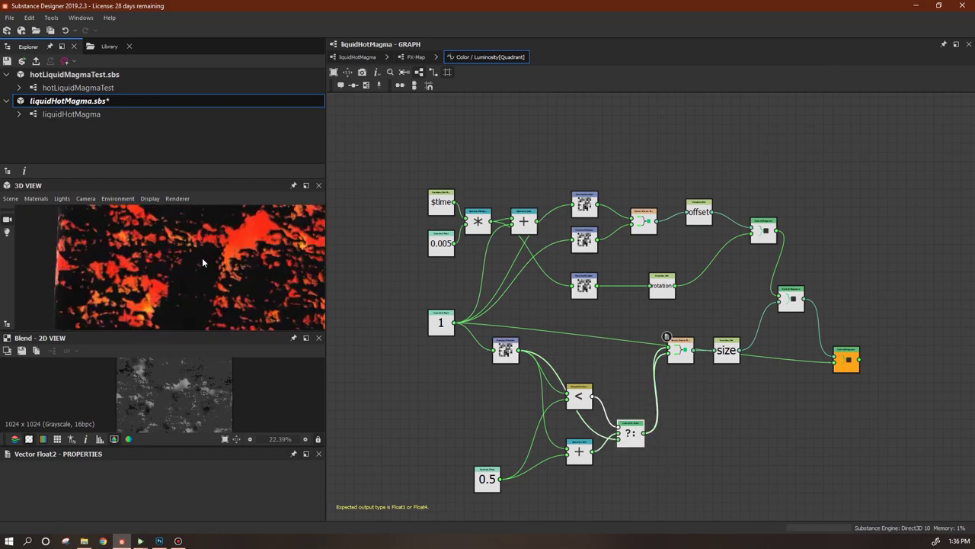
pyautogui.moveTo(216, 278); pyautogui.dragTo(318, 266)
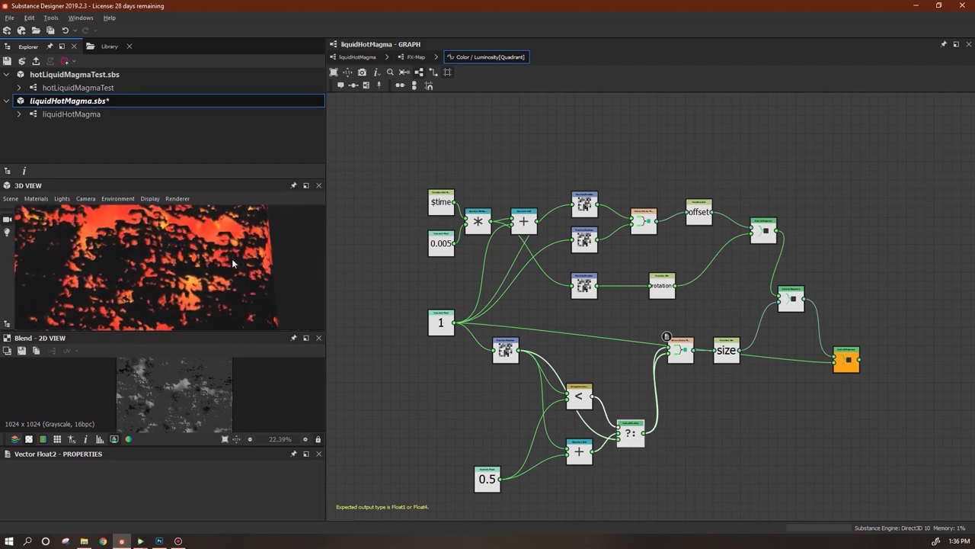
pyautogui.moveTo(233, 263); pyautogui.dragTo(300, 252)
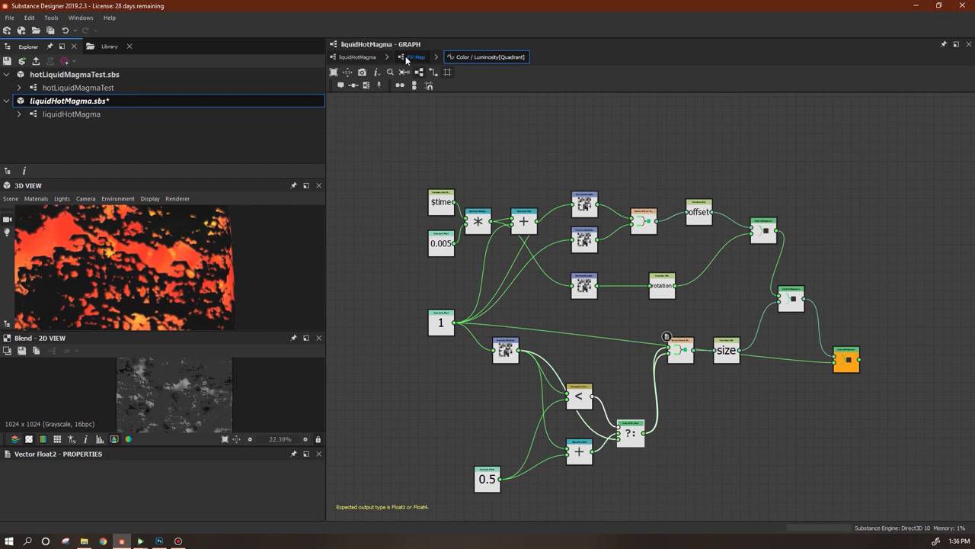
pyautogui.click(358, 58)
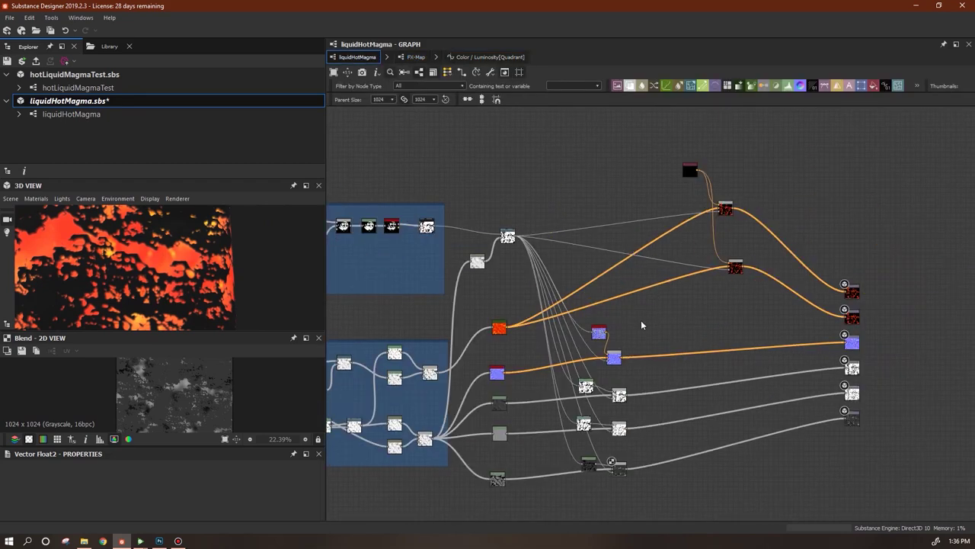
# Find the BnW Spots 1 noise in the library and add it to the graph near the black Uniform Color node
pyautogui.moveTo(704, 305); pyautogui.dragTo(829, 413, button='middle')
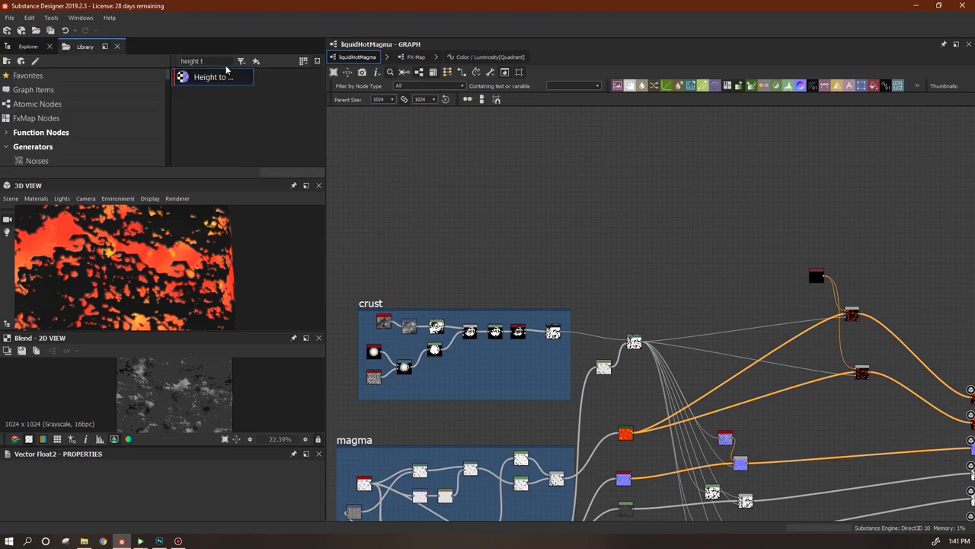
pyautogui.write('bnw')
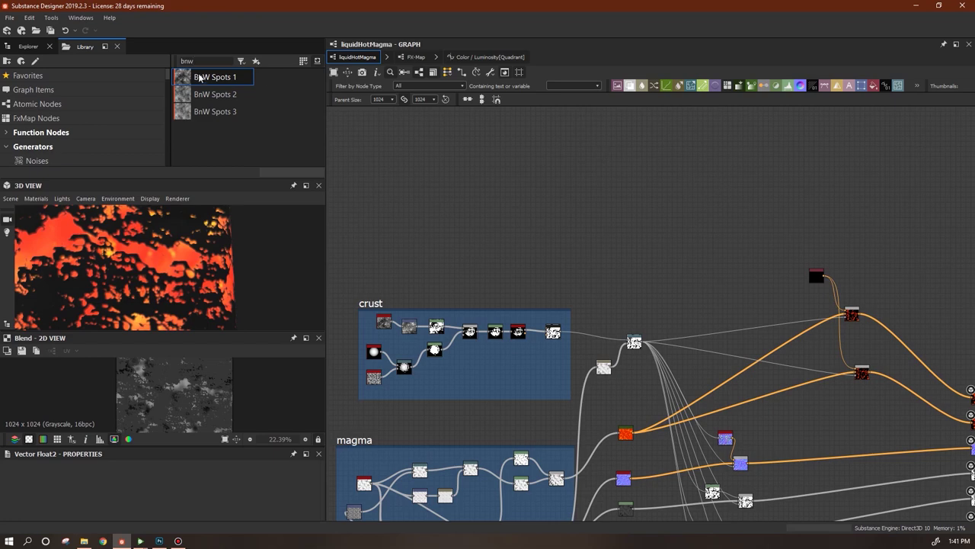
pyautogui.moveTo(199, 77); pyautogui.dragTo(631, 229)
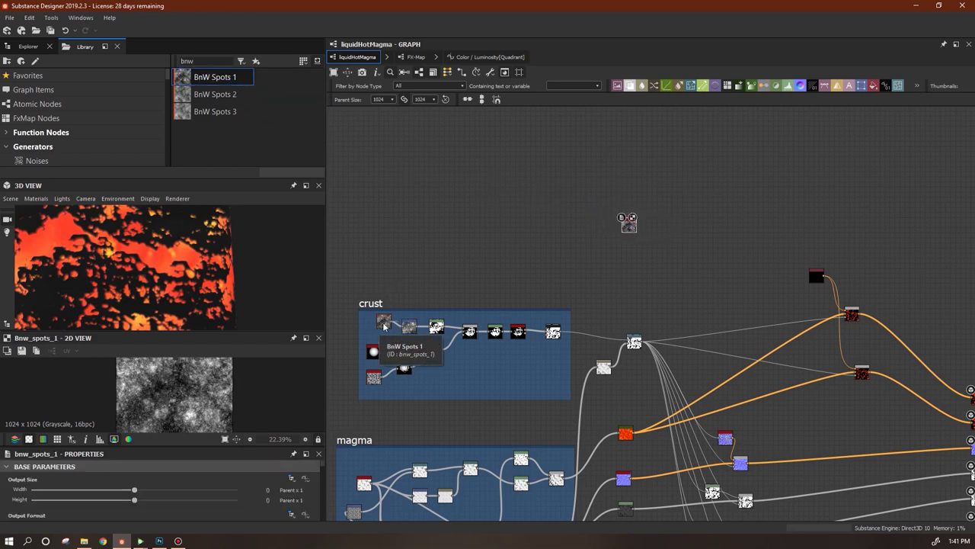
pyautogui.moveTo(629, 222); pyautogui.dragTo(722, 273)
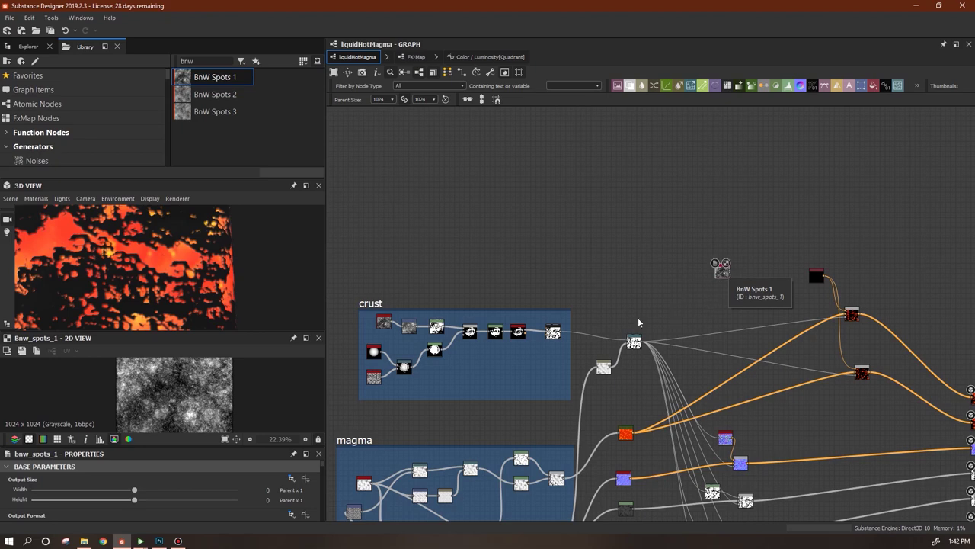
# Create an empty function for the Disorder parameter of the new BnW Spots 1 node and open it
pyautogui.scroll(5, 396, 339)
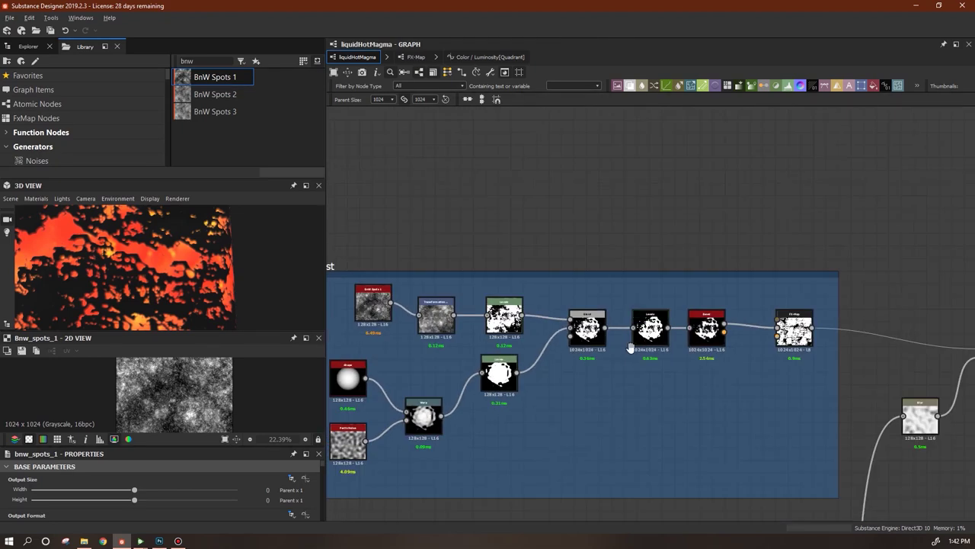
pyautogui.moveTo(434, 350); pyautogui.dragTo(141, 454, button='middle')
pyautogui.moveTo(754, 357); pyautogui.dragTo(562, 373, button='middle')
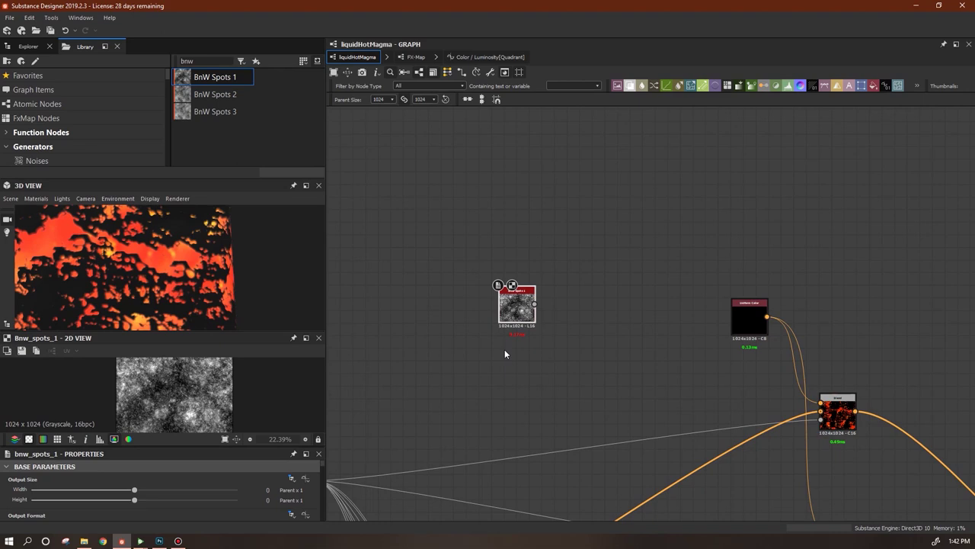
pyautogui.rightClick(507, 307)
pyautogui.moveTo(507, 307); pyautogui.dragTo(665, 202, button='middle')
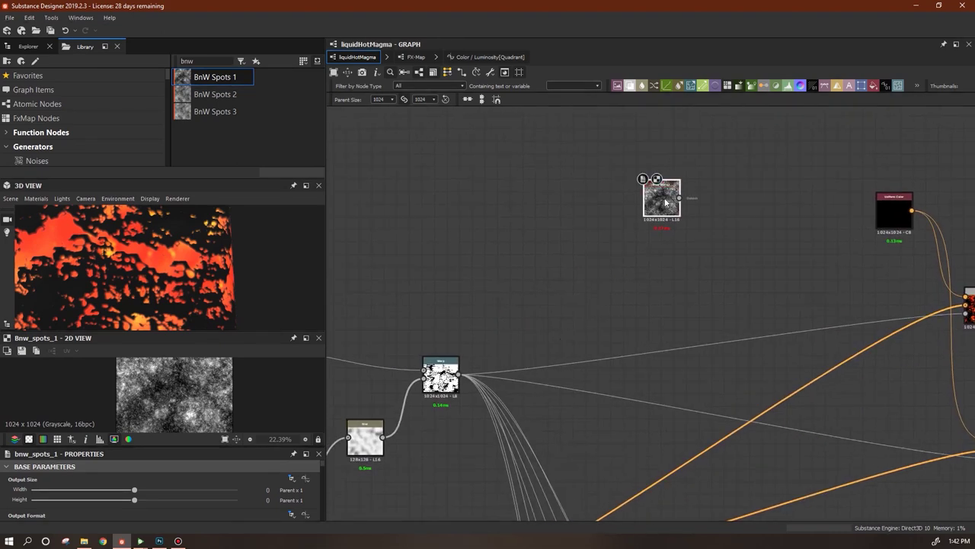
pyautogui.moveTo(321, 463); pyautogui.dragTo(321, 517)
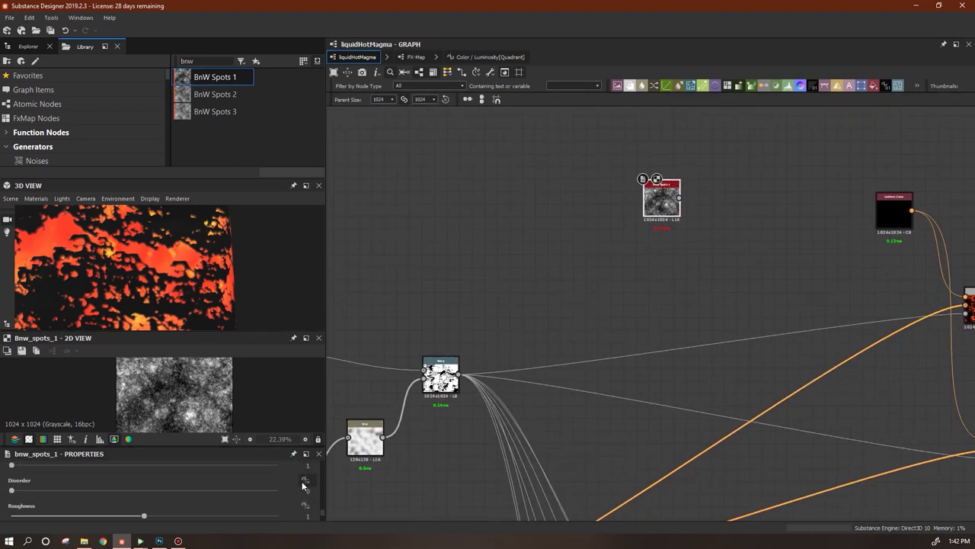
pyautogui.click(303, 480)
pyautogui.click(333, 518)
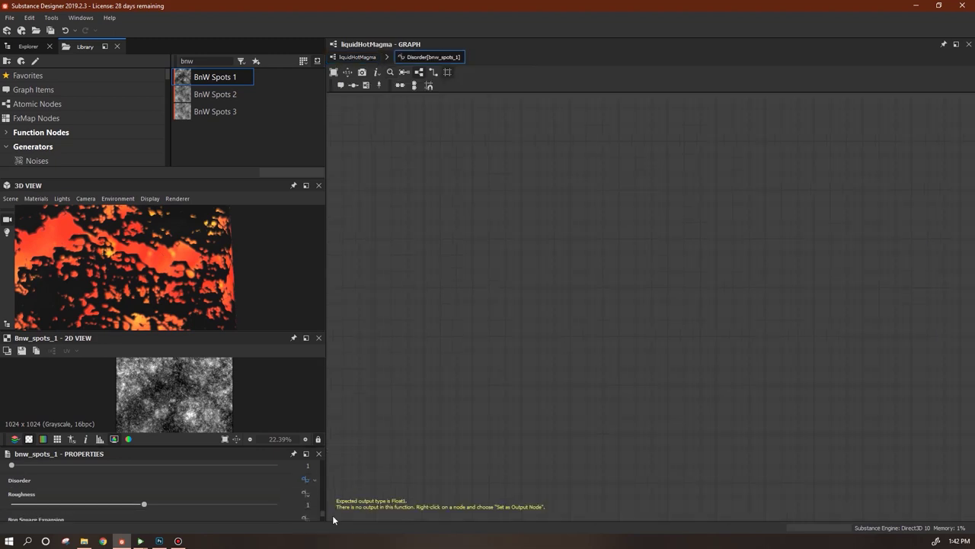
# Add a constant Float, a Get Float variable, and a Multiplication node to the Disorder function
pyautogui.rightClick(510, 198)
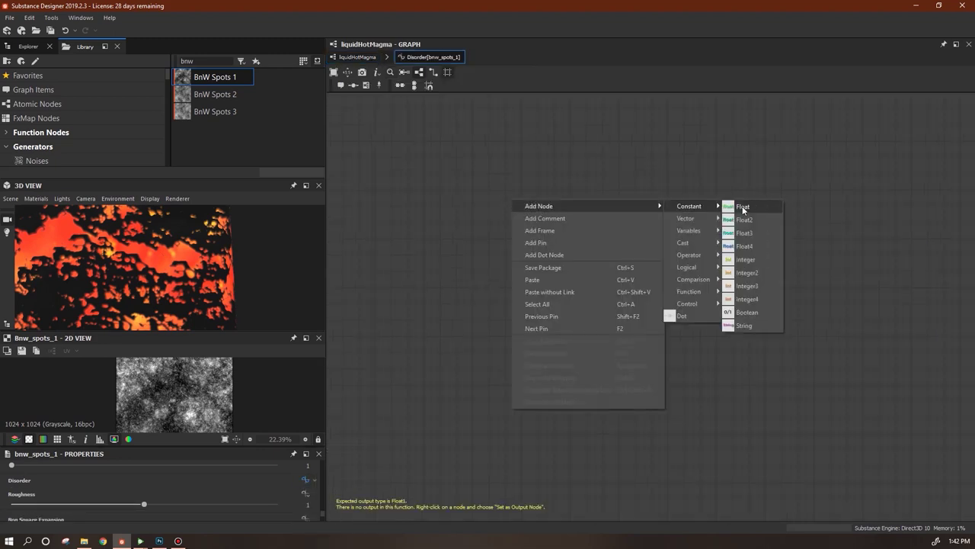
pyautogui.click(742, 205)
pyautogui.rightClick(599, 215)
pyautogui.moveTo(776, 246)
pyautogui.click(837, 260)
pyautogui.rightClick(674, 221)
pyautogui.moveTo(855, 279)
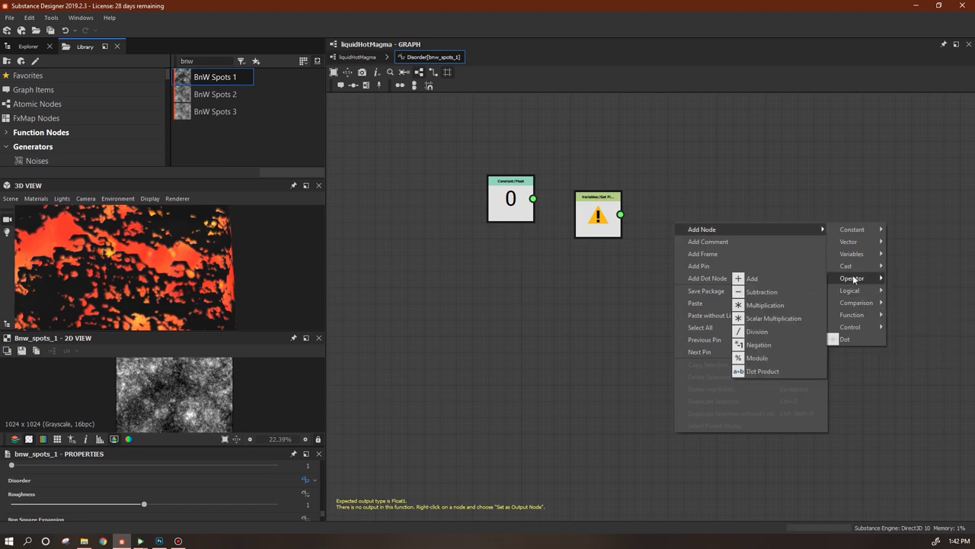
pyautogui.click(773, 304)
# Set the Get Float node's variable to $time and the constant Float's value to 0.002
pyautogui.moveTo(620, 214); pyautogui.dragTo(540, 280)
pyautogui.click(314, 477)
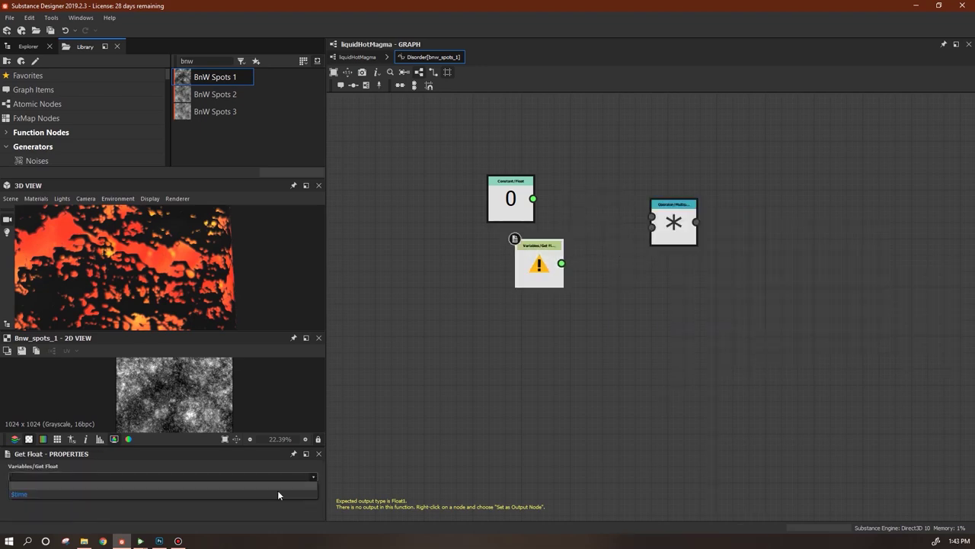
pyautogui.click(277, 490)
pyautogui.click(488, 182)
pyautogui.click(310, 477)
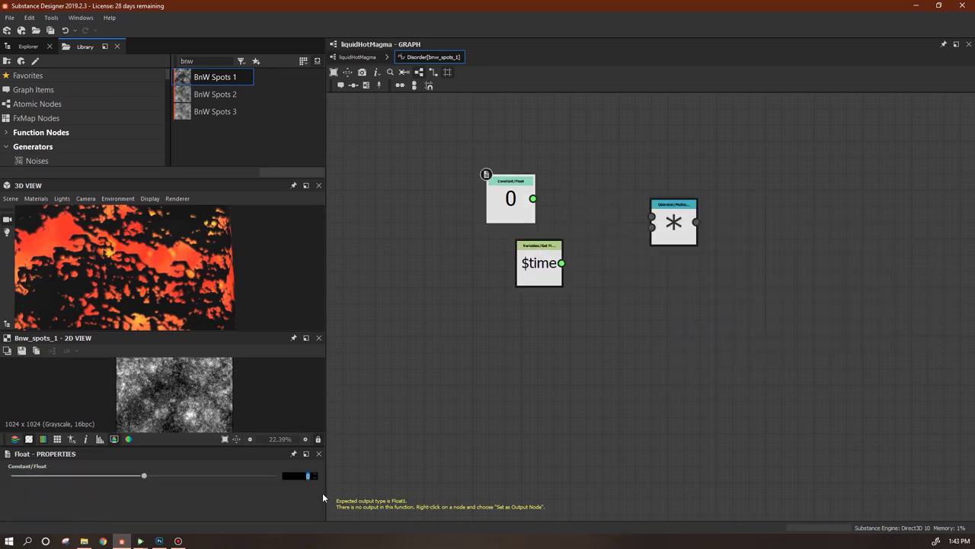
pyautogui.write('0.002')
pyautogui.press('Return')
# Connect the constant and the $time node to the Multiplication node and set the multiplication as the function's output node
pyautogui.moveTo(534, 198); pyautogui.dragTo(653, 217)
pyautogui.moveTo(540, 265); pyautogui.dragTo(503, 266)
pyautogui.moveTo(526, 263); pyautogui.dragTo(540, 177)
pyautogui.rightClick(679, 231)
pyautogui.click(704, 241)
# Return to the liquidHotMagma graph and position the BnW Spots 1 node in line with the black Uniform Color node
pyautogui.click(358, 57)
pyautogui.moveTo(535, 219); pyautogui.dragTo(438, 236, button='middle')
pyautogui.moveTo(511, 193); pyautogui.dragTo(555, 195, button='middle')
pyautogui.moveTo(493, 205); pyautogui.dragTo(511, 219)
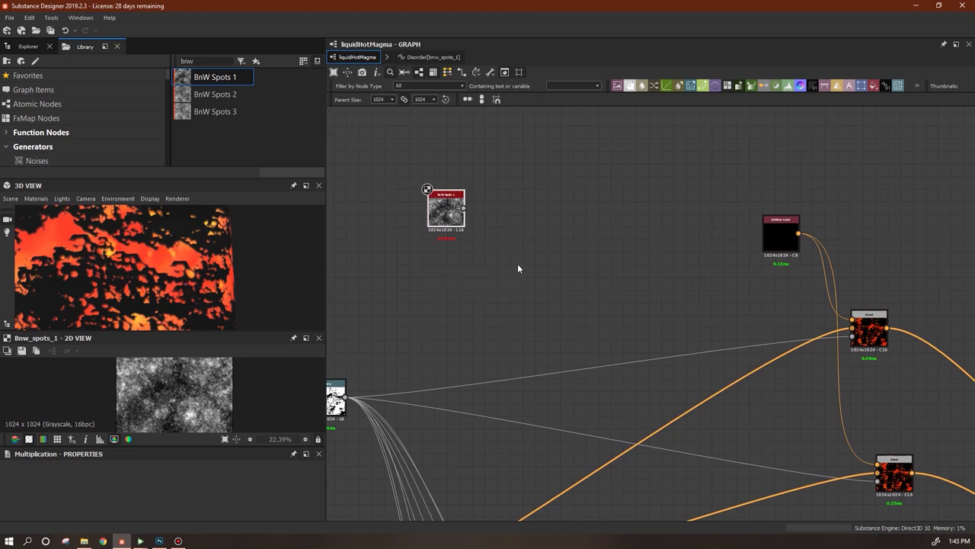
pyautogui.moveTo(522, 258); pyautogui.dragTo(496, 267, button='middle')
pyautogui.moveTo(422, 218)
pyautogui.mouseDown()
pyautogui.moveTo(431, 230)
pyautogui.moveTo(419, 229)
pyautogui.mouseUp()
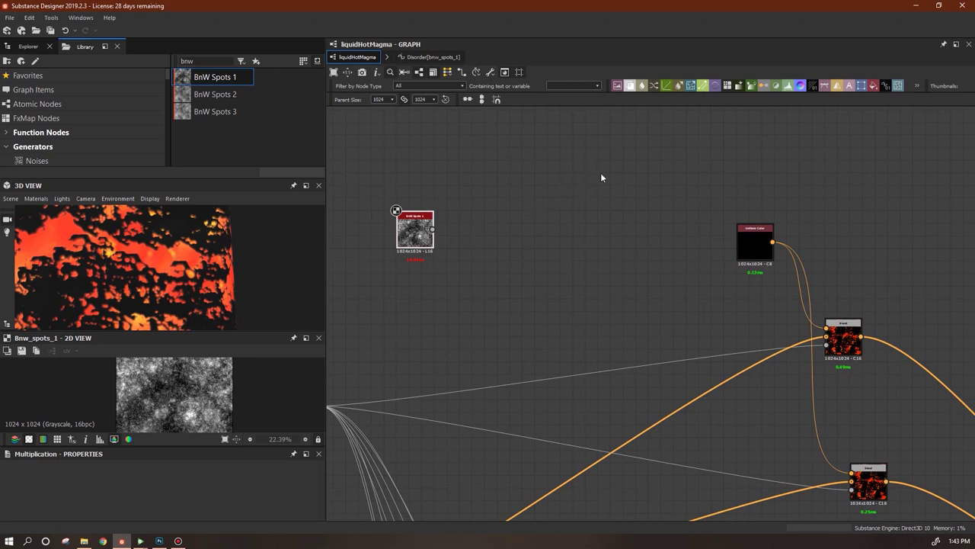
pyautogui.moveTo(198, 284); pyautogui.dragTo(233, 277)
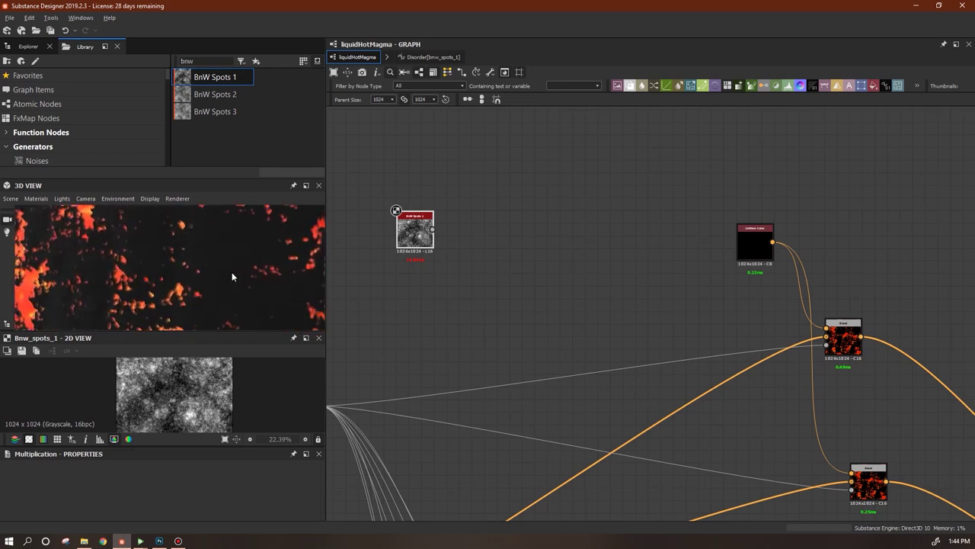
pyautogui.moveTo(436, 311); pyautogui.dragTo(451, 329, button='middle')
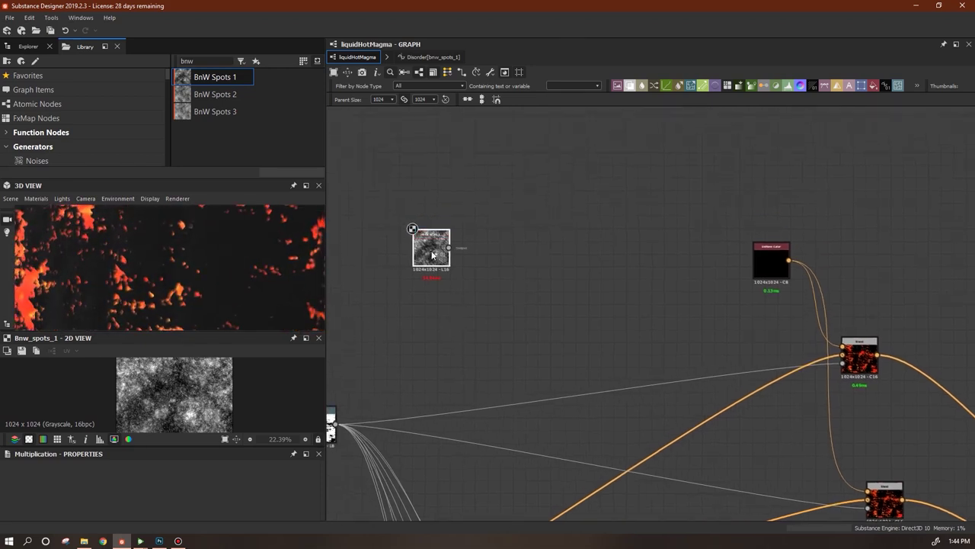
pyautogui.moveTo(432, 255); pyautogui.dragTo(434, 266)
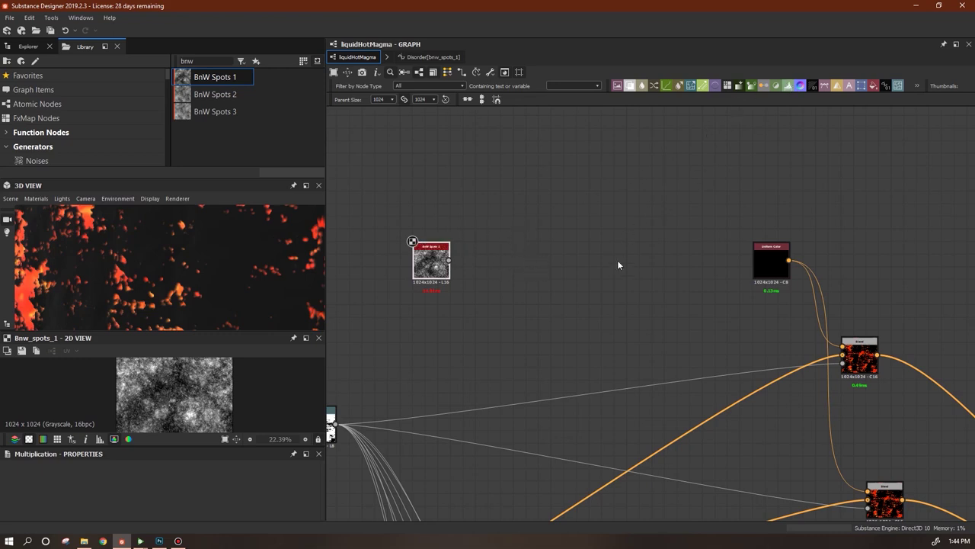
# Add a Levels node after BnW Spots 1, follow it with a Gradient Map, and align the Levels node with the noise
pyautogui.click(789, 85)
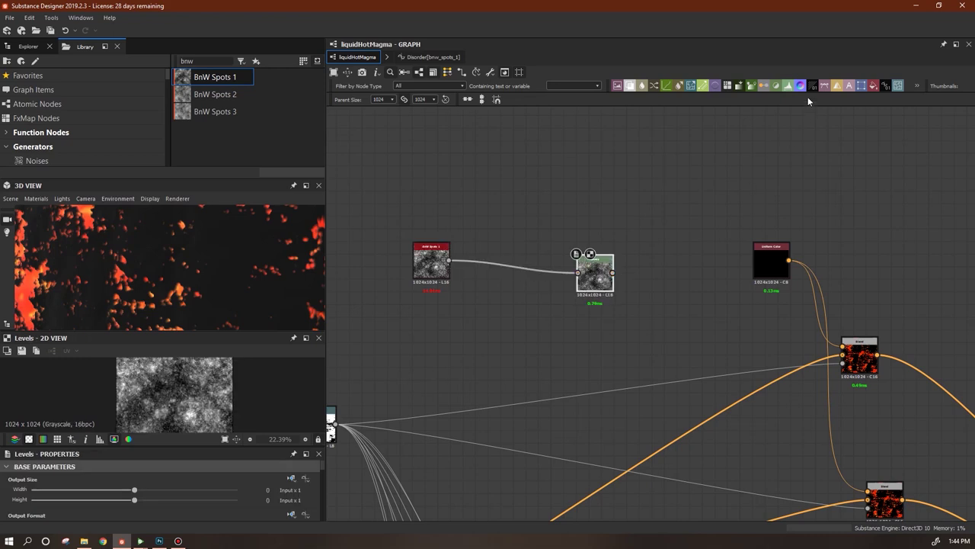
pyautogui.click(749, 85)
pyautogui.moveTo(595, 272); pyautogui.dragTo(560, 279)
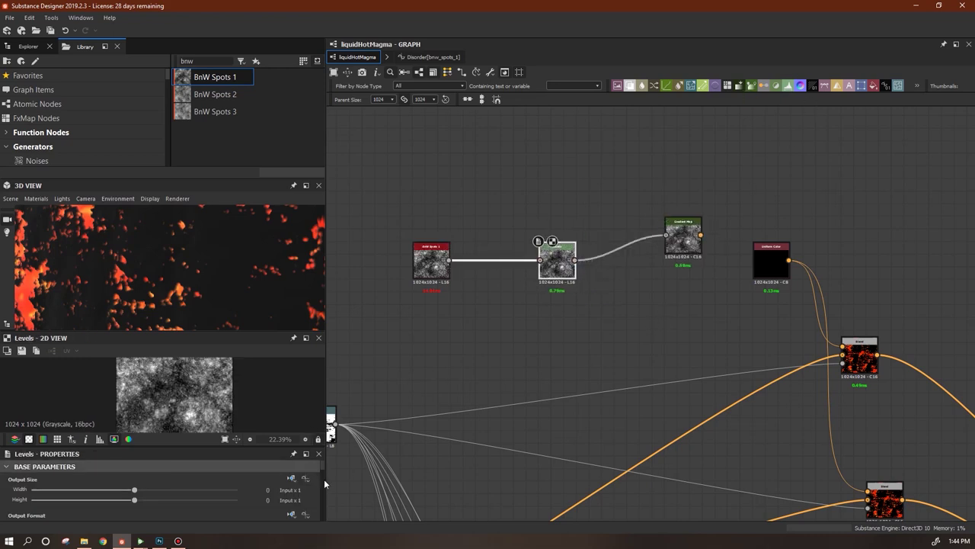
# Pull the Levels node's input white point and black point slightly inward and nudge its midtone
pyautogui.moveTo(323, 466); pyautogui.dragTo(275, 469)
pyautogui.moveTo(19, 468); pyautogui.dragTo(30, 474)
pyautogui.moveTo(154, 470); pyautogui.dragTo(149, 472)
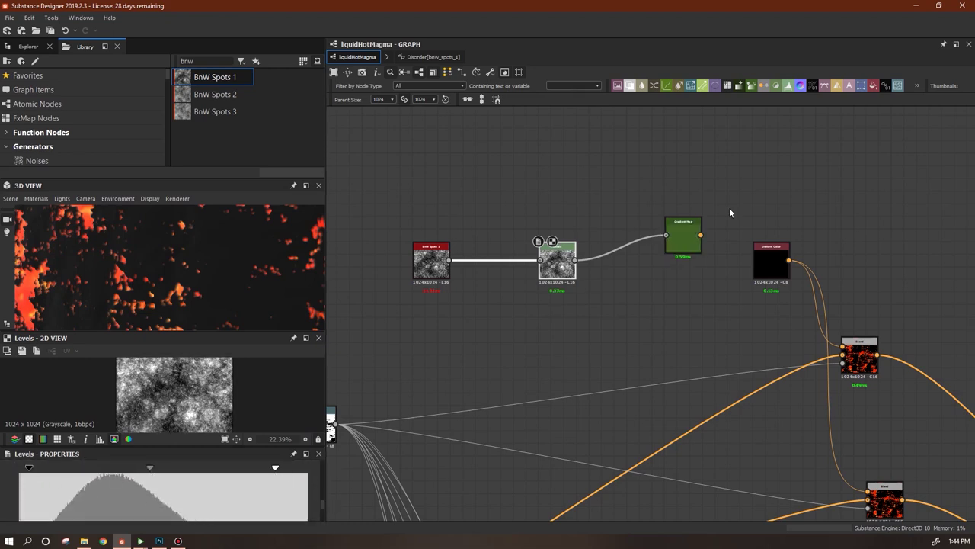
# Copy the red colour #ffe41c00 from the last gradient key of the lava's orange-red Gradient Map
pyautogui.click(683, 236)
pyautogui.moveTo(325, 511); pyautogui.dragTo(327, 517)
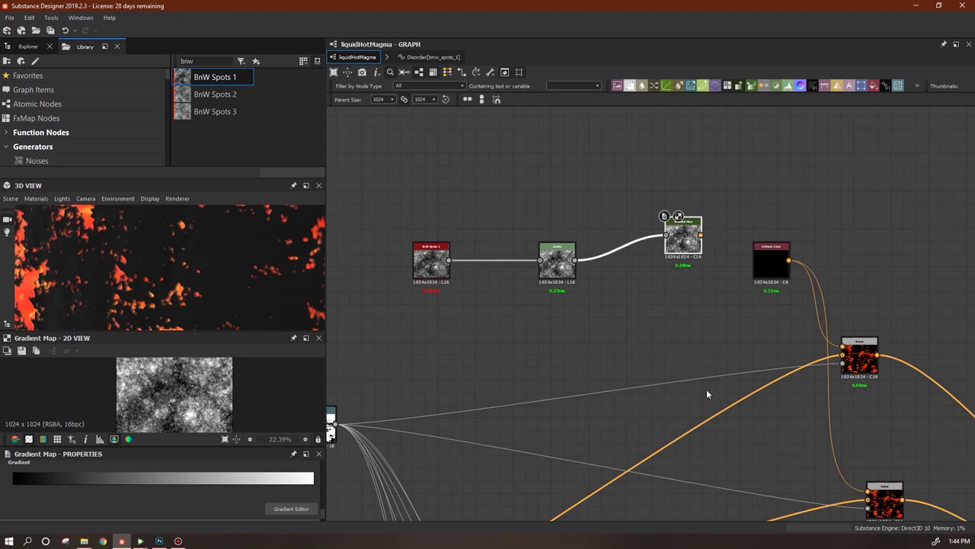
pyautogui.moveTo(714, 347); pyautogui.dragTo(673, 190, button='middle')
pyautogui.scroll(-5, 644, 376)
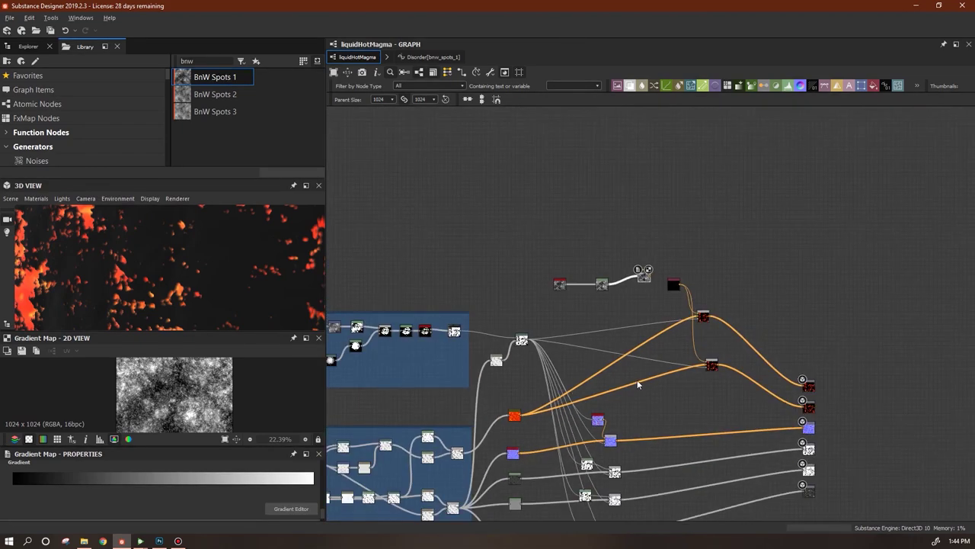
pyautogui.moveTo(637, 380); pyautogui.dragTo(810, 322, button='middle')
pyautogui.scroll(6, 688, 383)
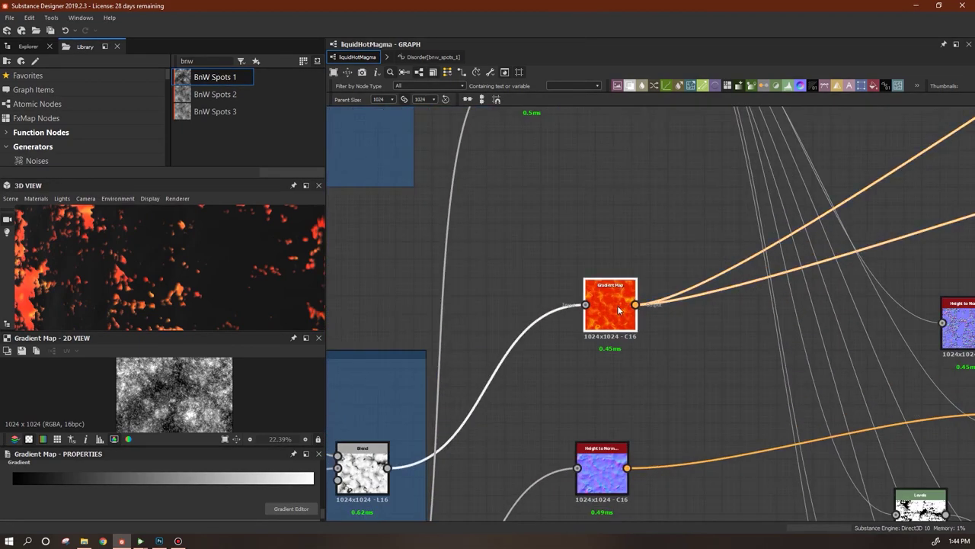
pyautogui.click(618, 310)
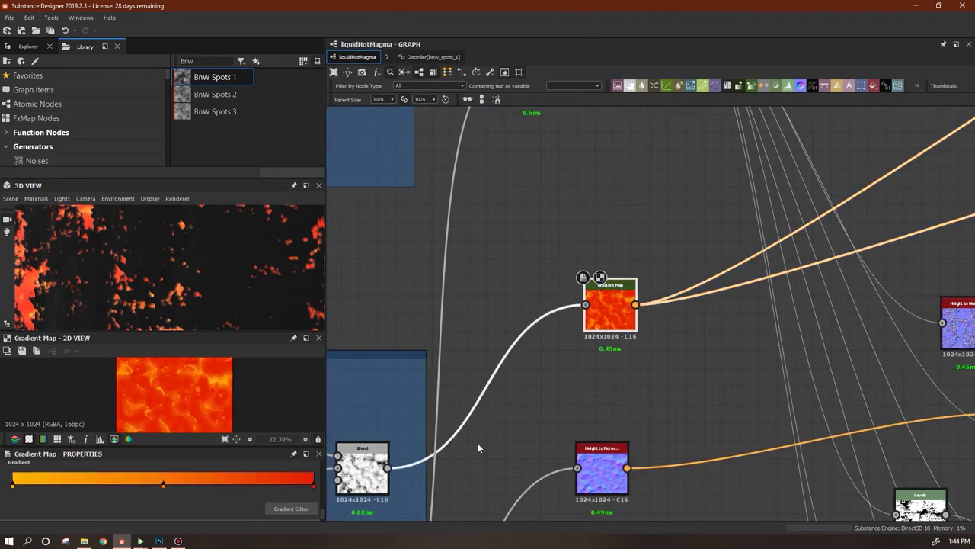
pyautogui.click(314, 491)
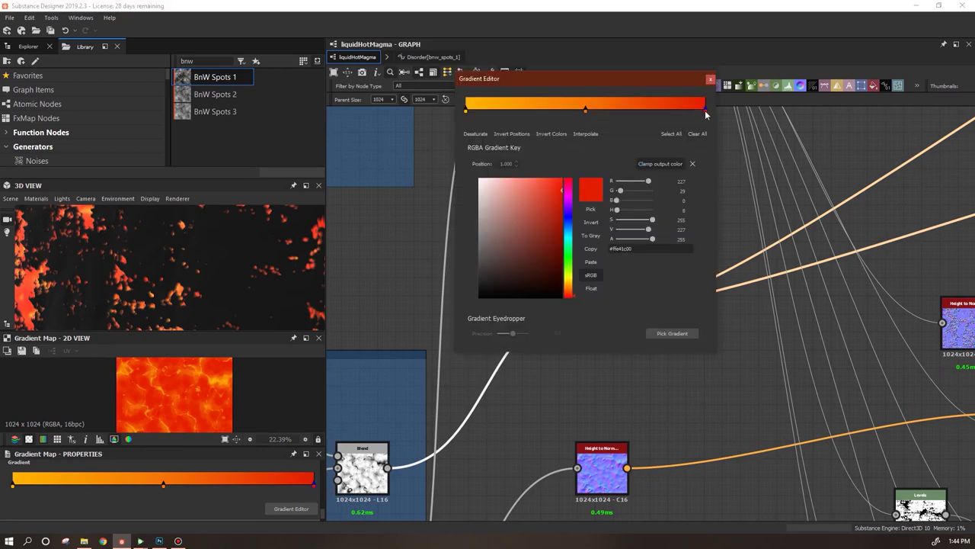
pyautogui.click(589, 252)
pyautogui.click(710, 79)
# Paste the copied red #ffe41c00 onto the black start key of the noise's Gradient Map
pyautogui.moveTo(706, 104); pyautogui.dragTo(789, 476, button='middle')
pyautogui.moveTo(694, 348); pyautogui.dragTo(428, 538, button='middle')
pyautogui.scroll(-4, 617, 417)
pyautogui.moveTo(639, 420); pyautogui.dragTo(408, 269, button='middle')
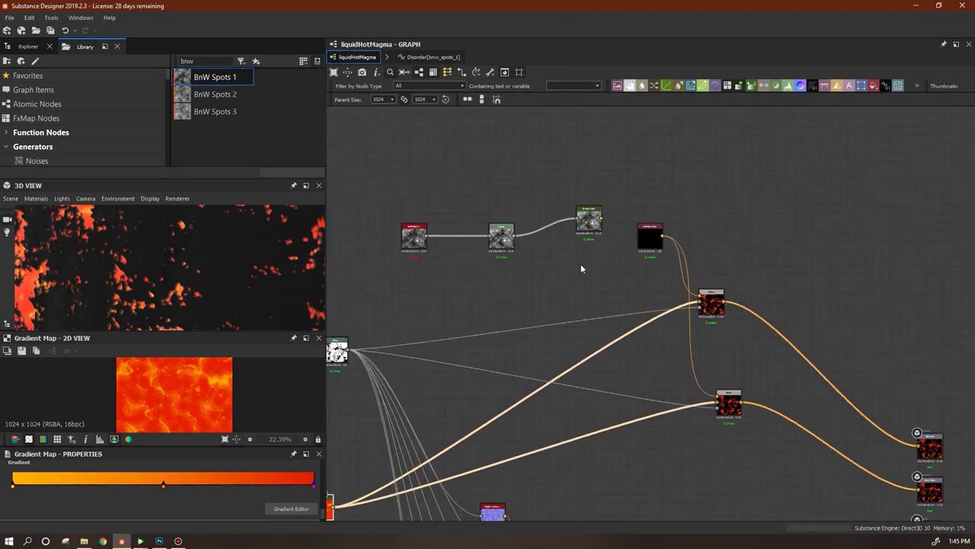
pyautogui.scroll(4, 580, 265)
pyautogui.doubleClick(599, 191)
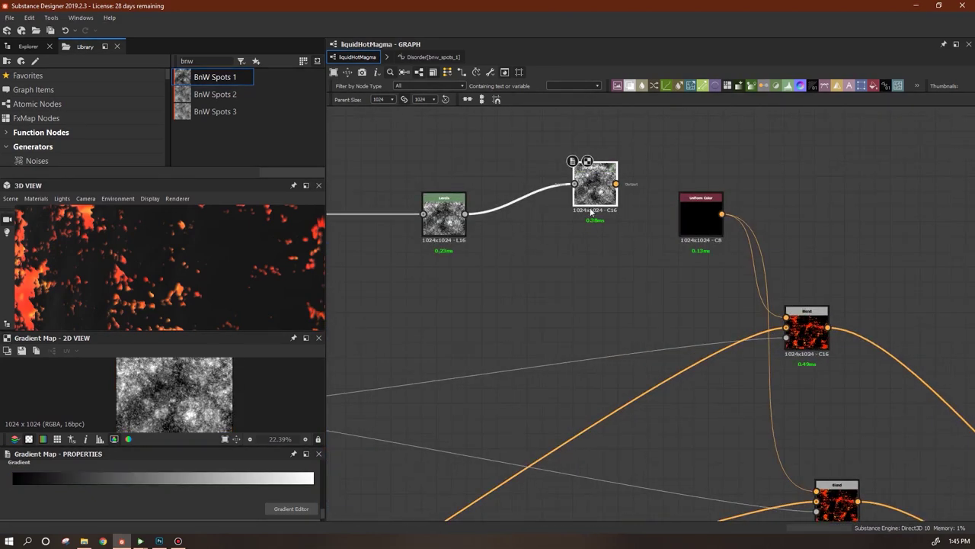
pyautogui.click(297, 511)
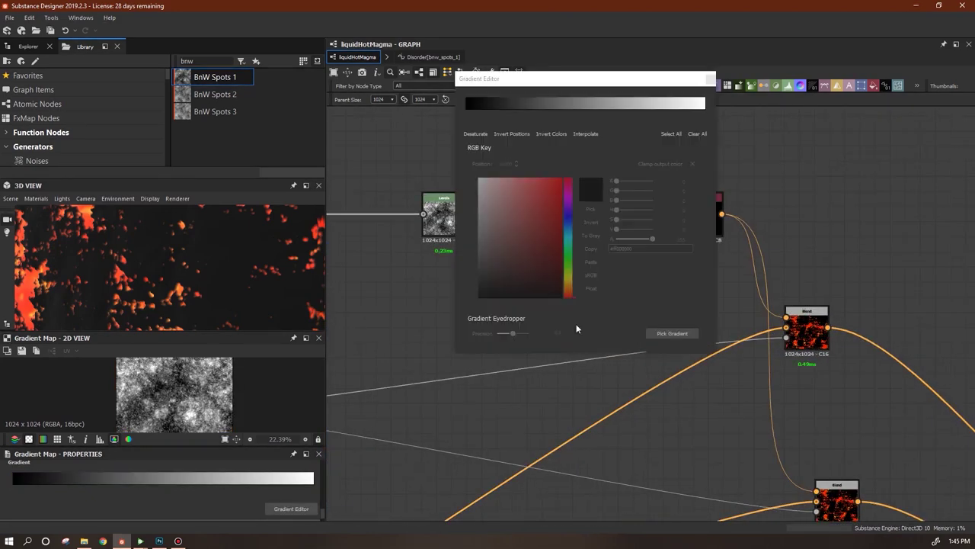
pyautogui.click(465, 112)
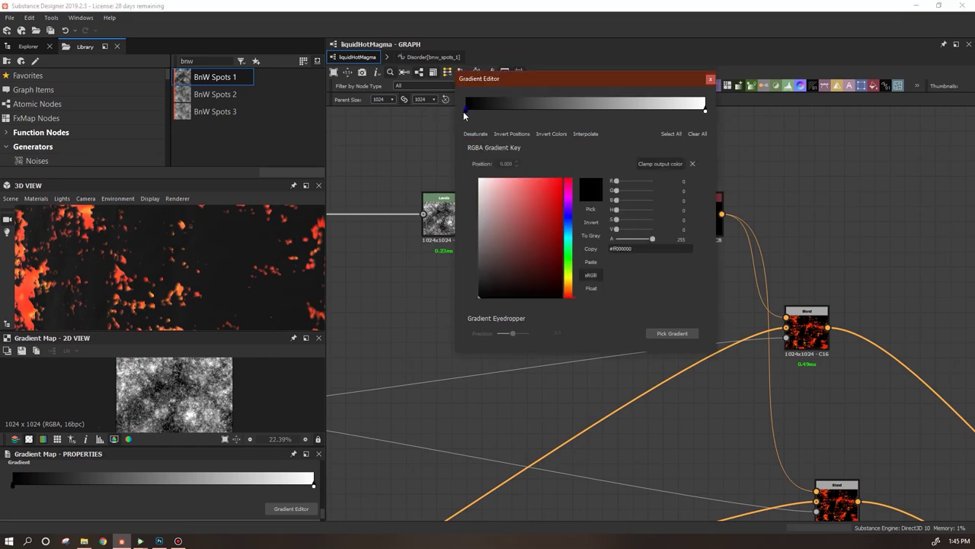
pyautogui.click(599, 265)
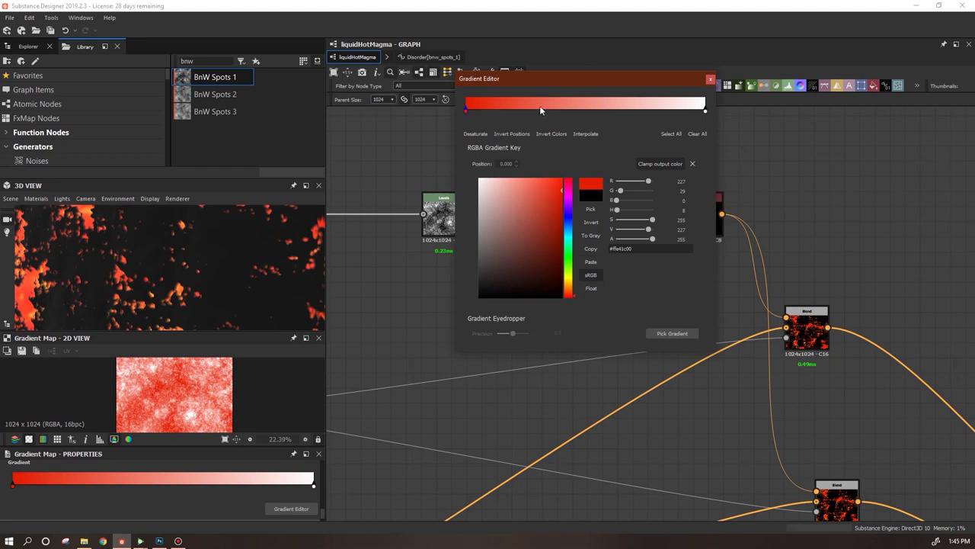
# Set the white end key of the noise's gradient to dark purple #ff670055 and close the Gradient Editor
pyautogui.click(707, 111)
pyautogui.click(567, 196)
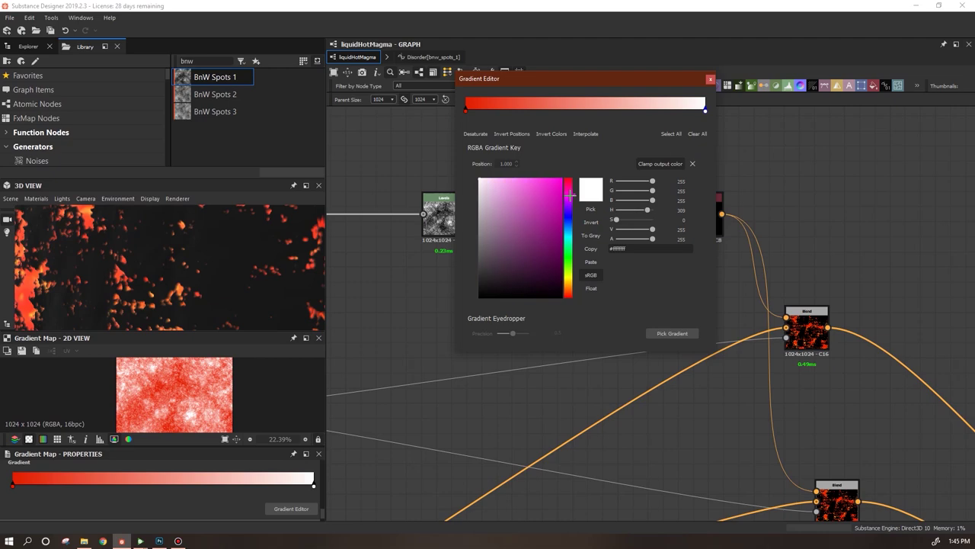
pyautogui.moveTo(564, 257); pyautogui.dragTo(577, 249)
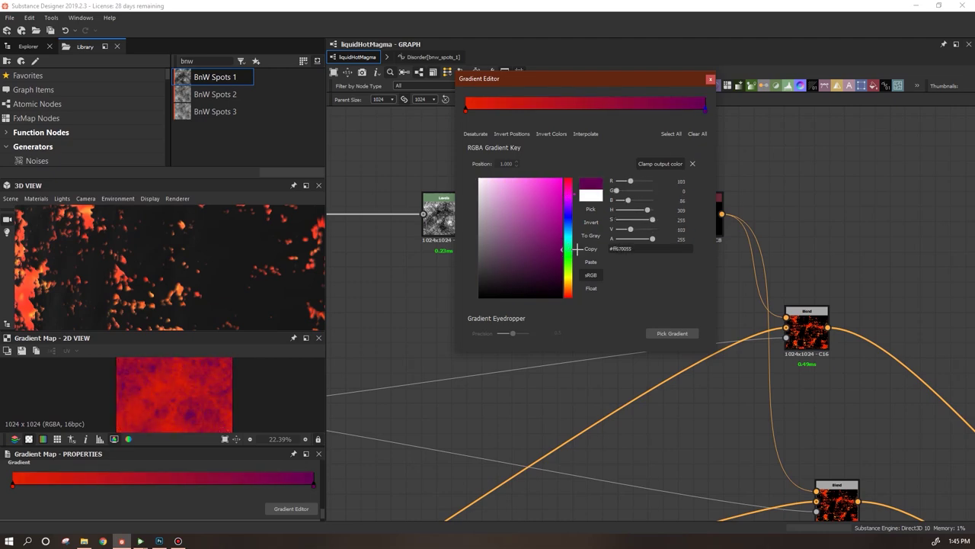
pyautogui.click(710, 81)
# Enlarge the 2D View and examine the red and purple noise texture up close
pyautogui.scroll(4, 625, 200)
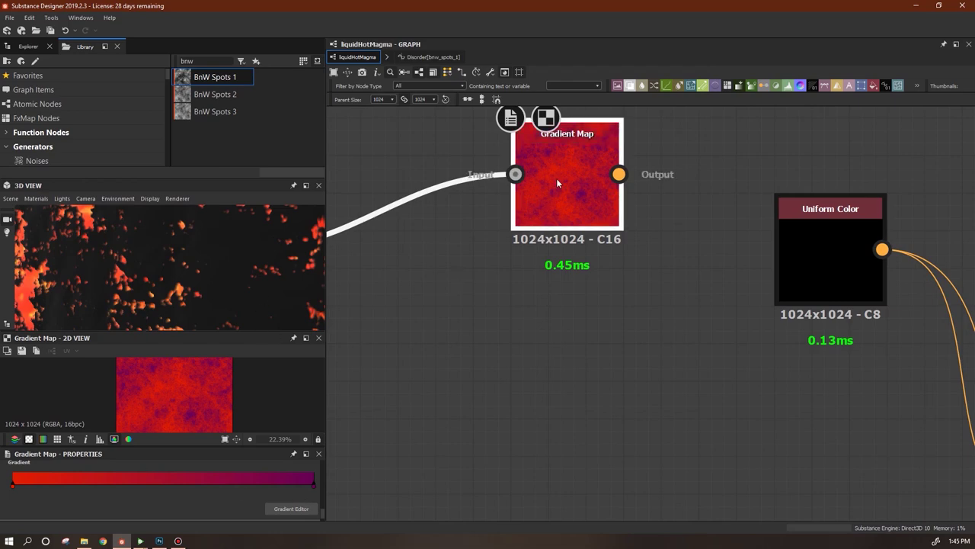
pyautogui.scroll(3, 557, 182)
pyautogui.moveTo(483, 197); pyautogui.dragTo(555, 240, button='middle')
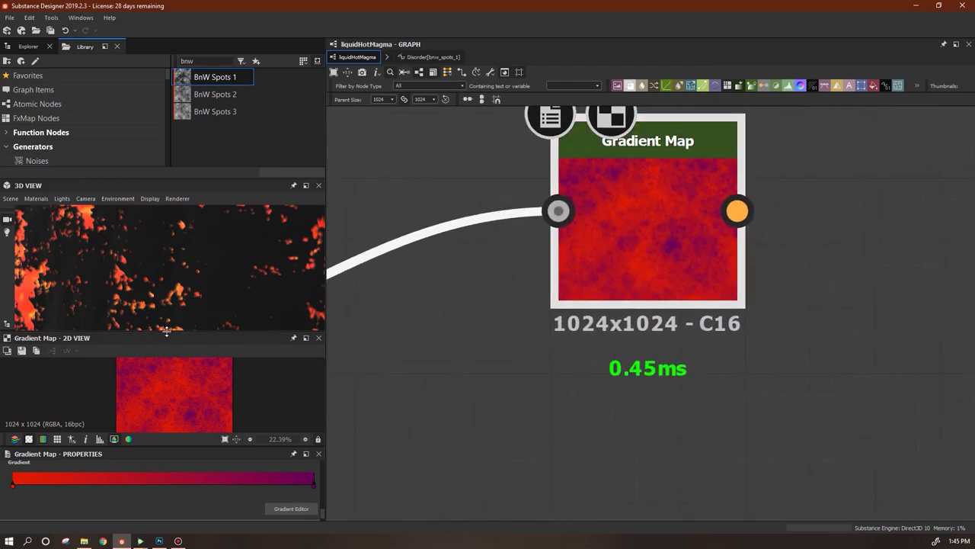
pyautogui.moveTo(166, 330); pyautogui.dragTo(166, 176)
pyautogui.scroll(8, 157, 320)
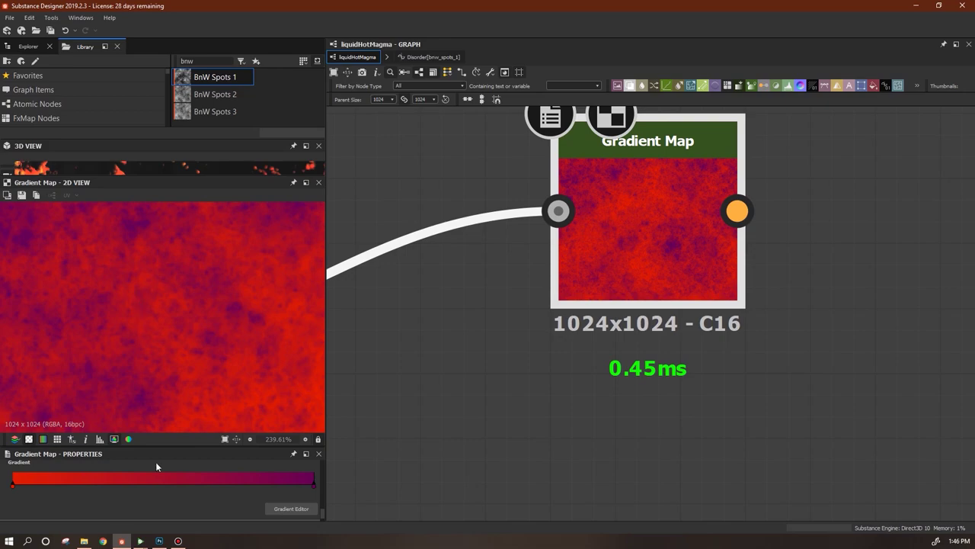
# Switch to Substance Player and examine the crust colours of the hotLiquidMagmaTest material up close
pyautogui.moveTo(140, 541)
pyautogui.click(100, 504)
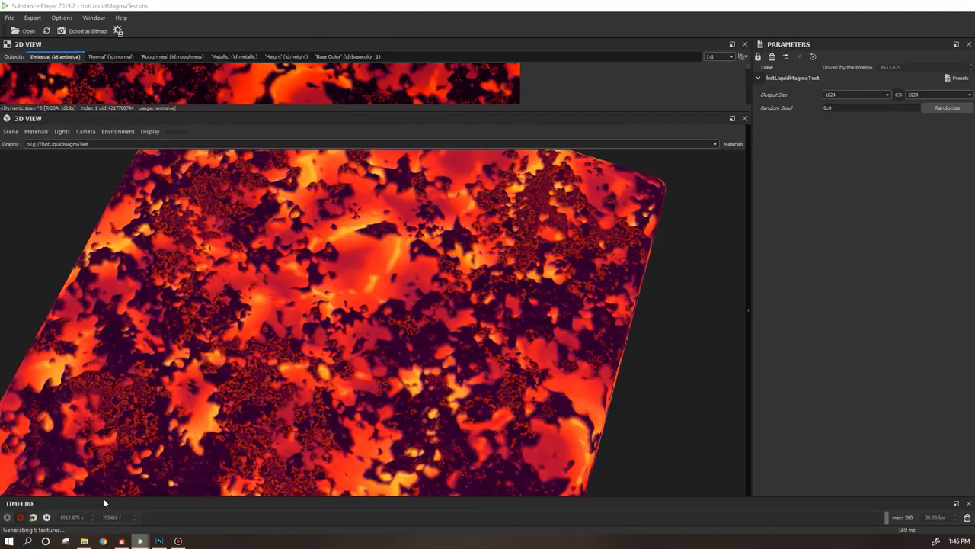
pyautogui.scroll(6, 259, 353)
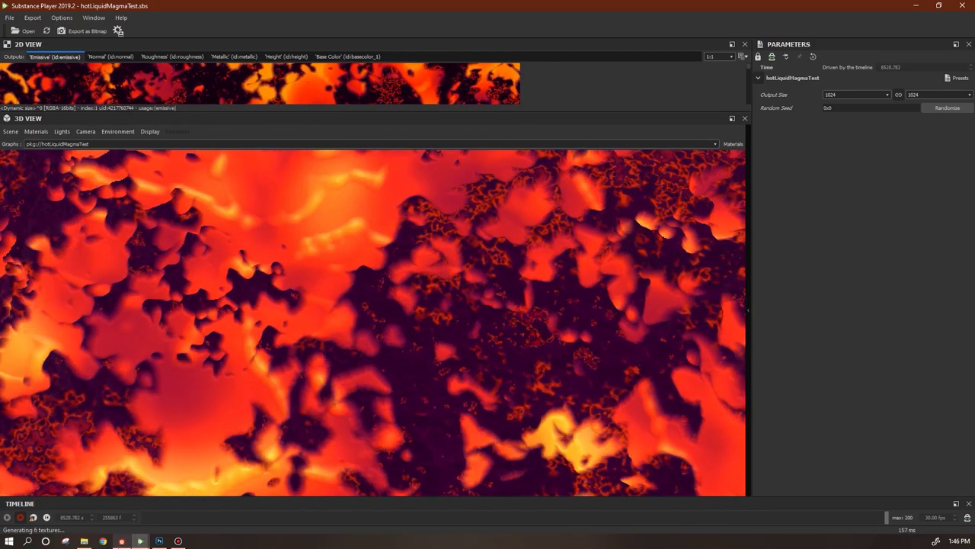
pyautogui.moveTo(136, 543)
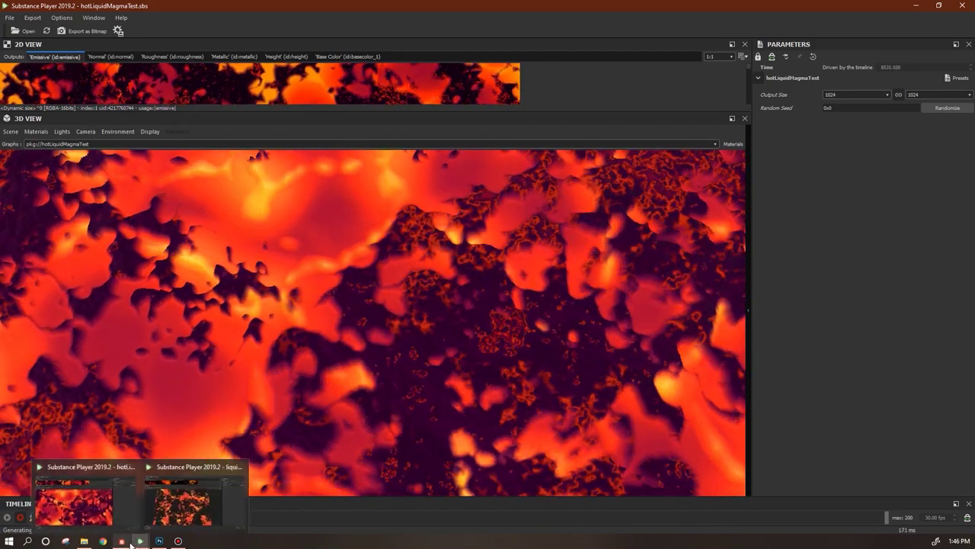
# Back in Substance Designer, add two gradient keys near the purple end and two near the red end of the noise's gradient
pyautogui.click(122, 541)
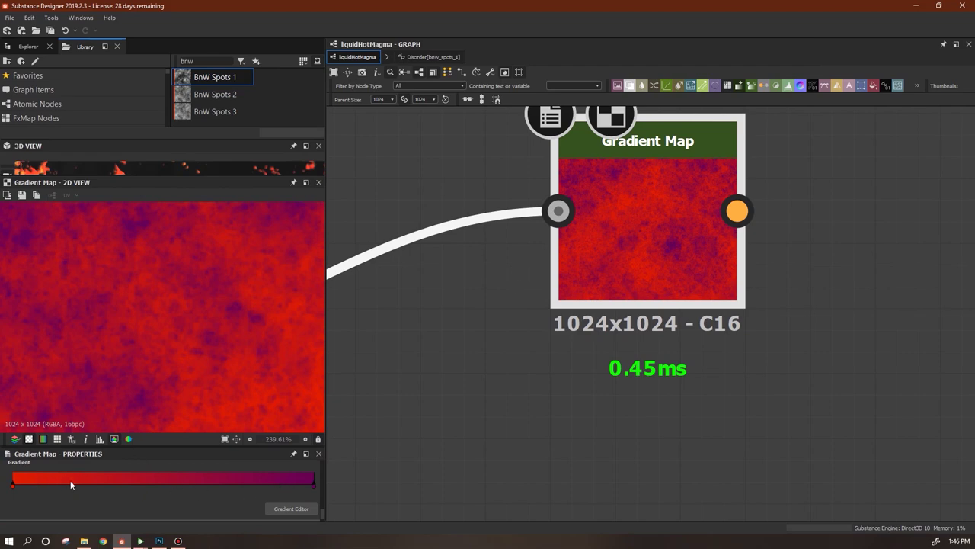
pyautogui.scroll(3, 84, 479)
pyautogui.scroll(-3, 213, 486)
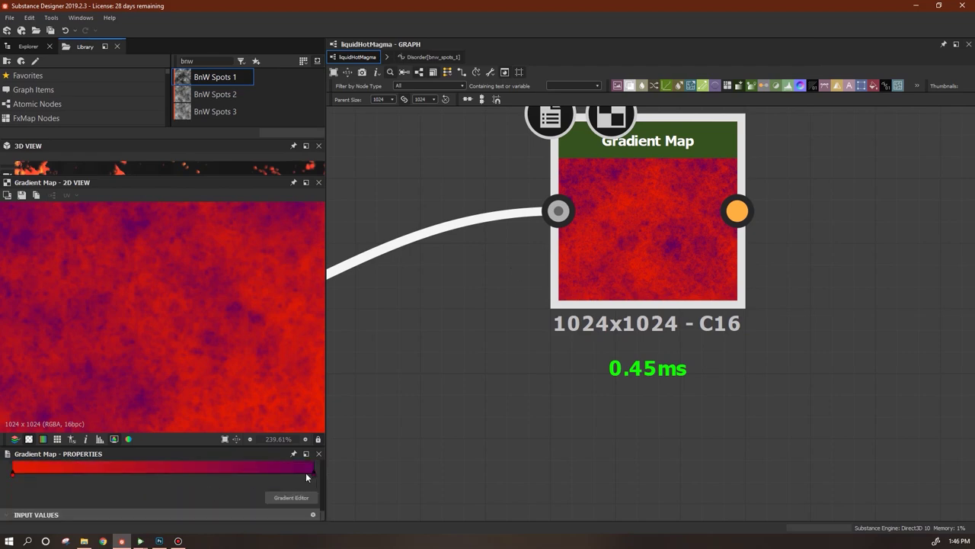
pyautogui.click(291, 497)
pyautogui.moveTo(536, 54); pyautogui.dragTo(497, 86)
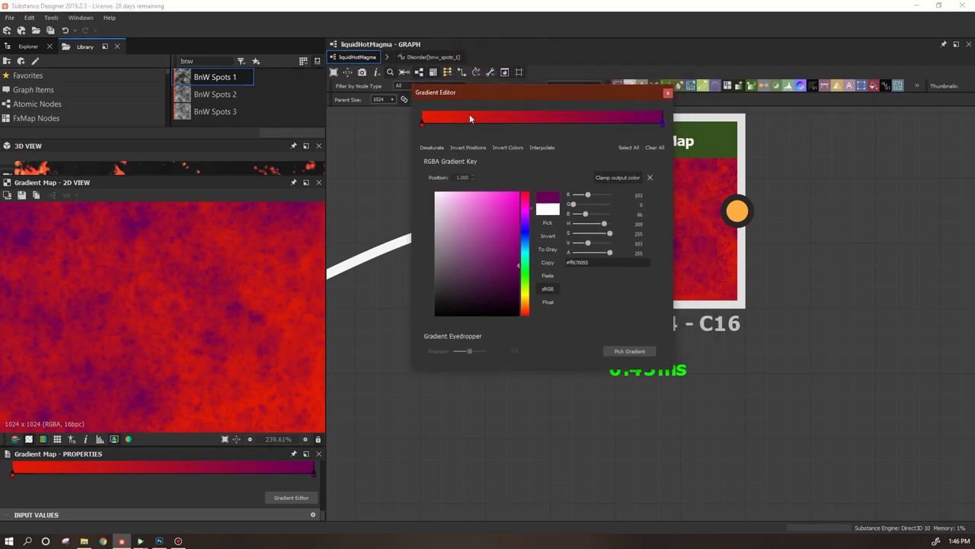
pyautogui.click(629, 121)
pyautogui.click(600, 121)
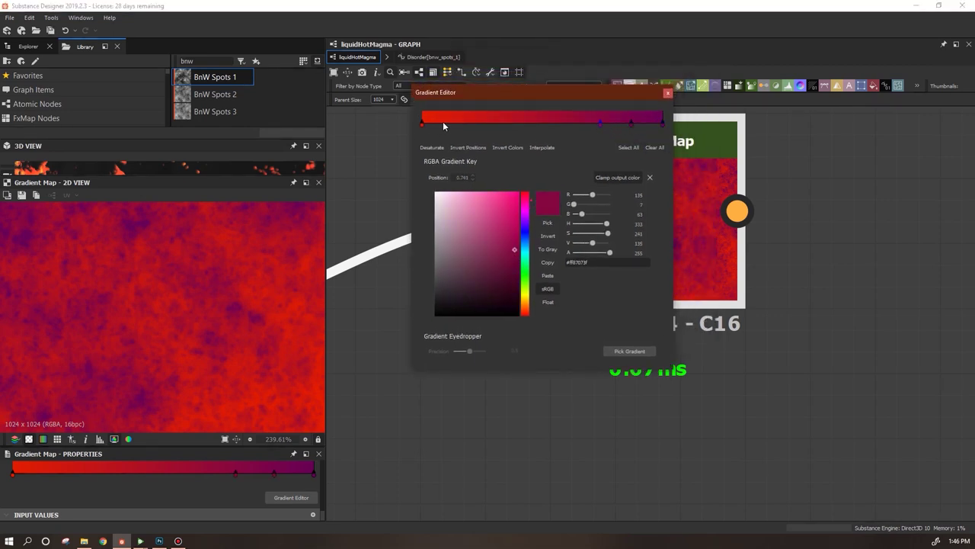
pyautogui.click(442, 121)
pyautogui.click(467, 121)
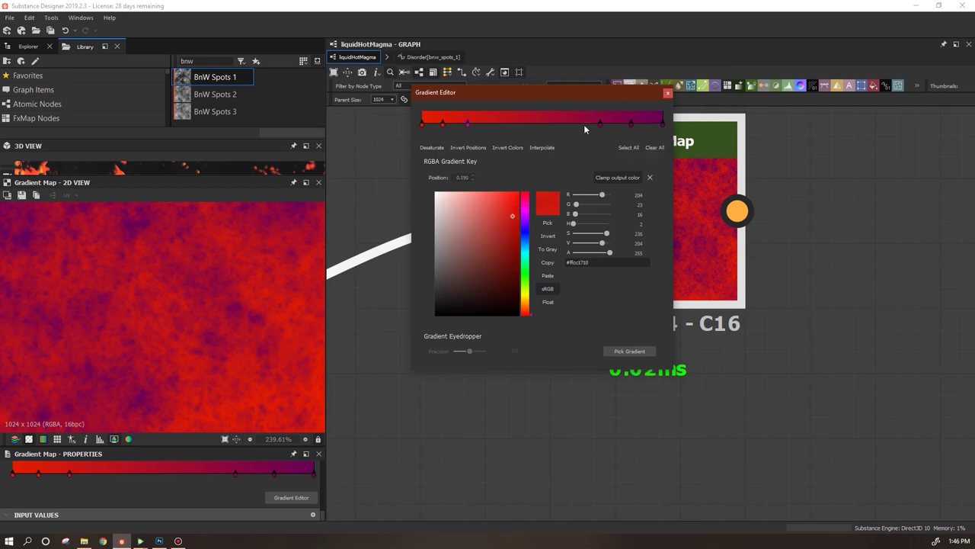
# Rearrange and duplicate the gradient keys so red and purple bands alternate across the gradient's upper half, placing a red #ffcc1710 key at 0.757
pyautogui.moveTo(631, 124); pyautogui.dragTo(592, 127)
pyautogui.click(644, 124)
pyautogui.keyDown('ctrl'); pyautogui.click(662, 124); pyautogui.keyUp('ctrl')
pyautogui.keyDown('ctrl'); pyautogui.click(628, 125); pyautogui.keyUp('ctrl')
pyautogui.click(559, 124)
pyautogui.click(579, 126)
pyautogui.click(606, 126)
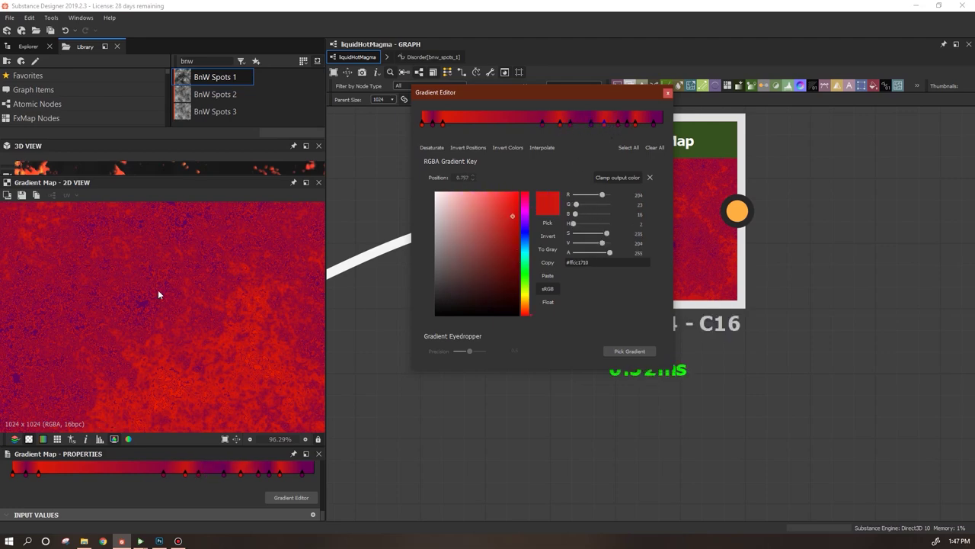
pyautogui.scroll(-5, 213, 311)
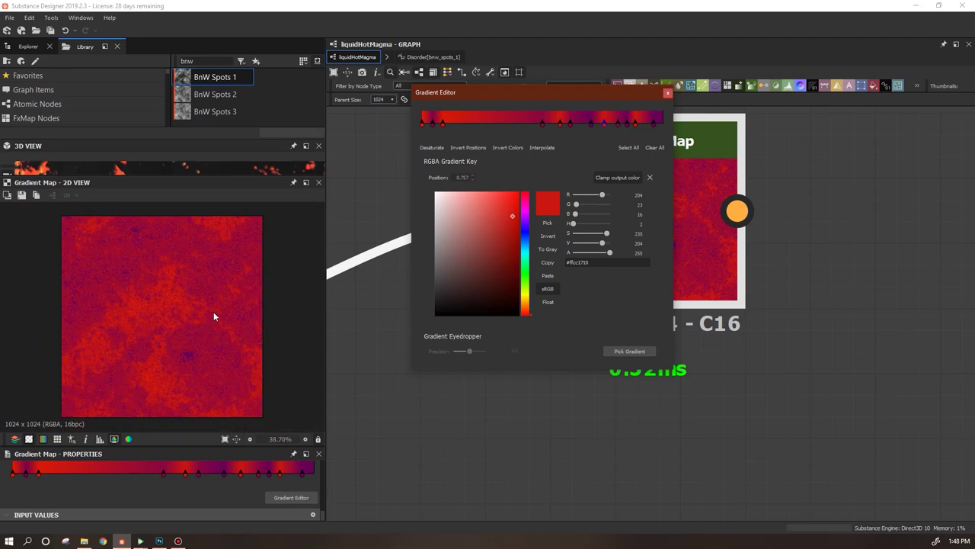
pyautogui.scroll(4, 213, 312)
pyautogui.scroll(-1, 214, 311)
pyautogui.scroll(1, 213, 313)
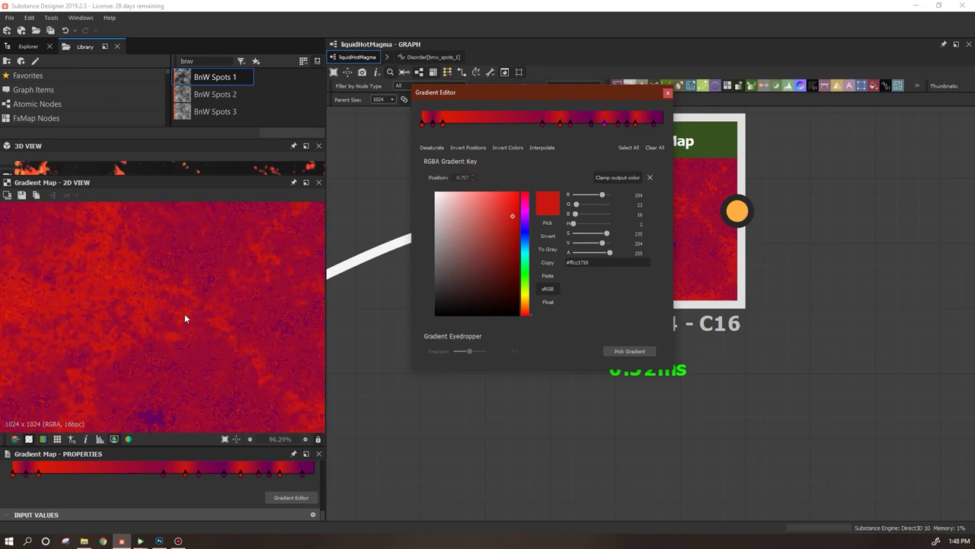
pyautogui.scroll(1, 185, 318)
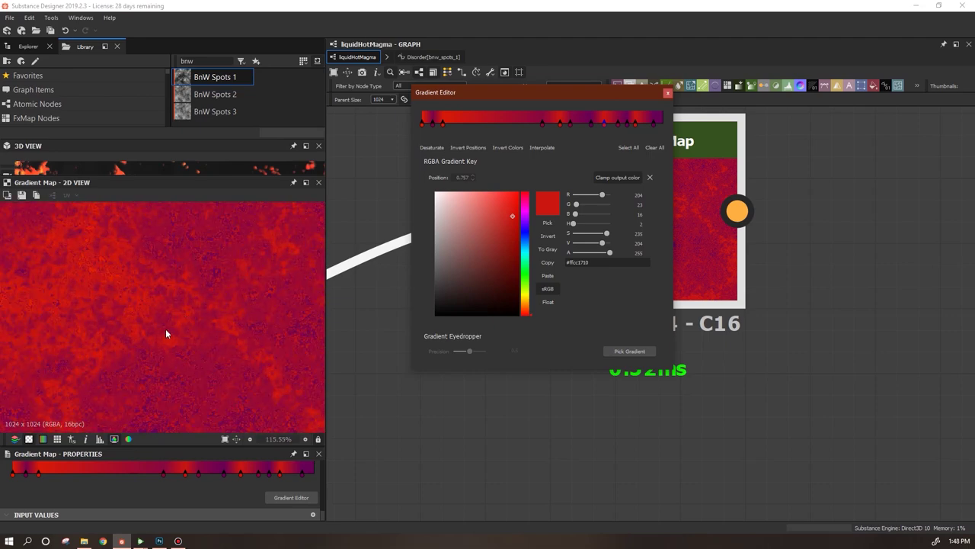
# Duplicate red and purple keys into the gradient's lower half for further alternating bands, placing a #ff87073f key at 0.276
pyautogui.click(626, 125)
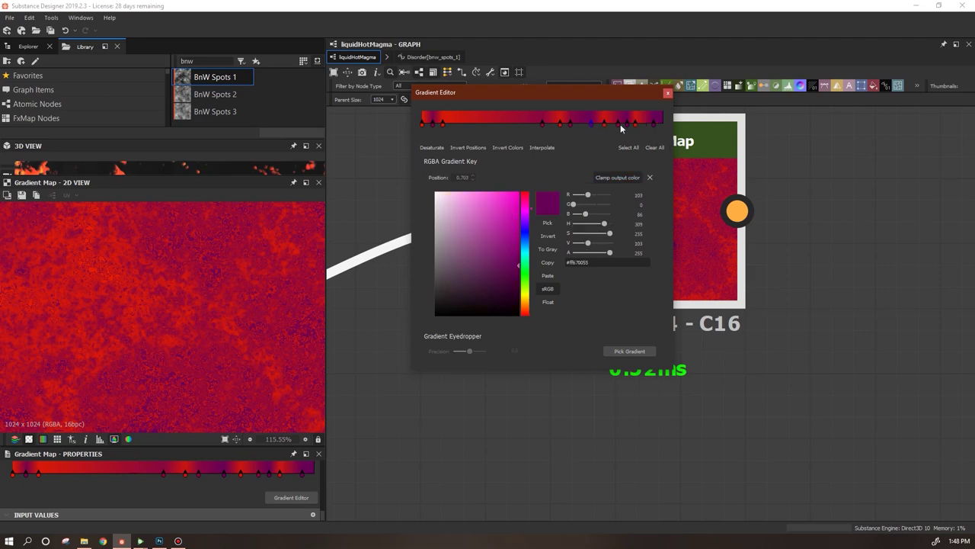
pyautogui.keyDown('ctrl'); pyautogui.click(604, 125); pyautogui.keyUp('ctrl')
pyautogui.keyDown('ctrl'); pyautogui.click(591, 125); pyautogui.keyUp('ctrl')
pyautogui.keyDown('ctrl'); pyautogui.moveTo(572, 126); pyautogui.dragTo(488, 127); pyautogui.keyUp('ctrl')
pyautogui.scroll(-6, 185, 312)
pyautogui.scroll(5, 186, 312)
pyautogui.click(491, 126)
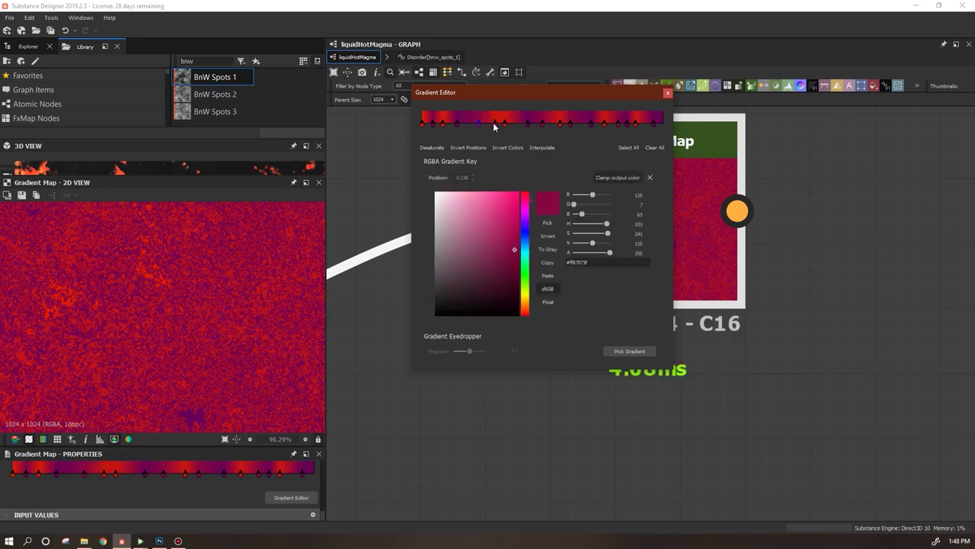
pyautogui.scroll(-4, 214, 301)
pyautogui.scroll(1, 215, 304)
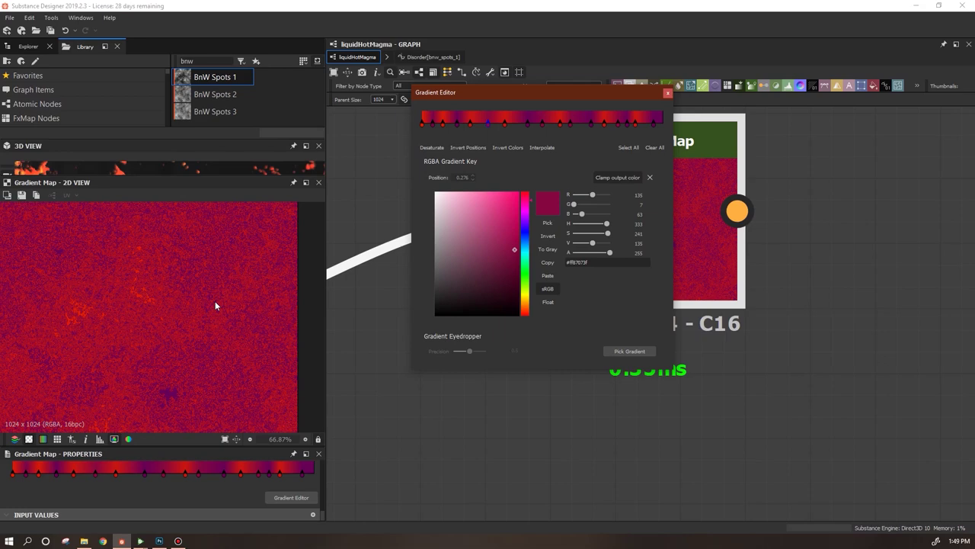
pyautogui.scroll(-3, 215, 301)
pyautogui.scroll(2, 195, 252)
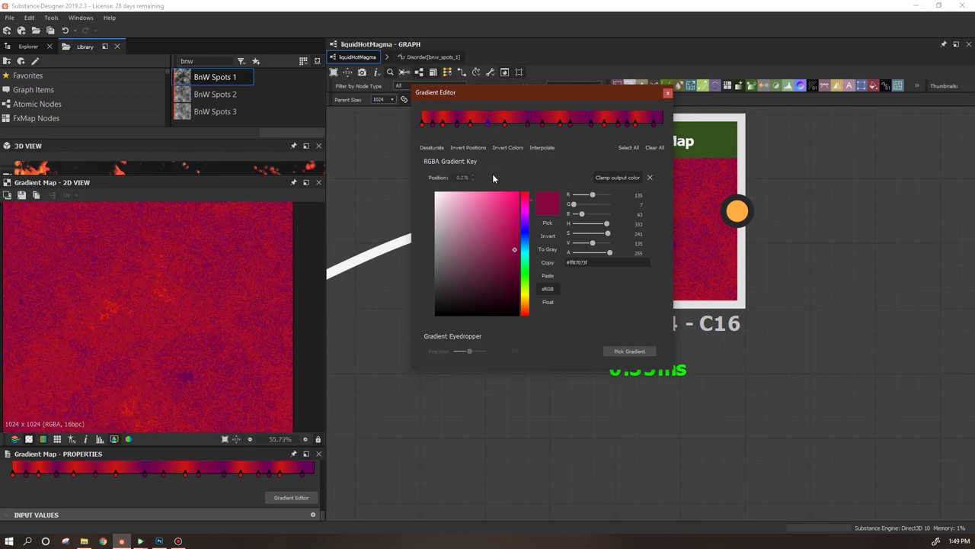
# Delete the two keys around the middle of the gradient and move the neighbouring purple #ff670055 key to 0.414
pyautogui.click(561, 125)
pyautogui.keyDown('ctrl'); pyautogui.click(541, 125); pyautogui.keyUp('ctrl')
pyautogui.press('Delete')
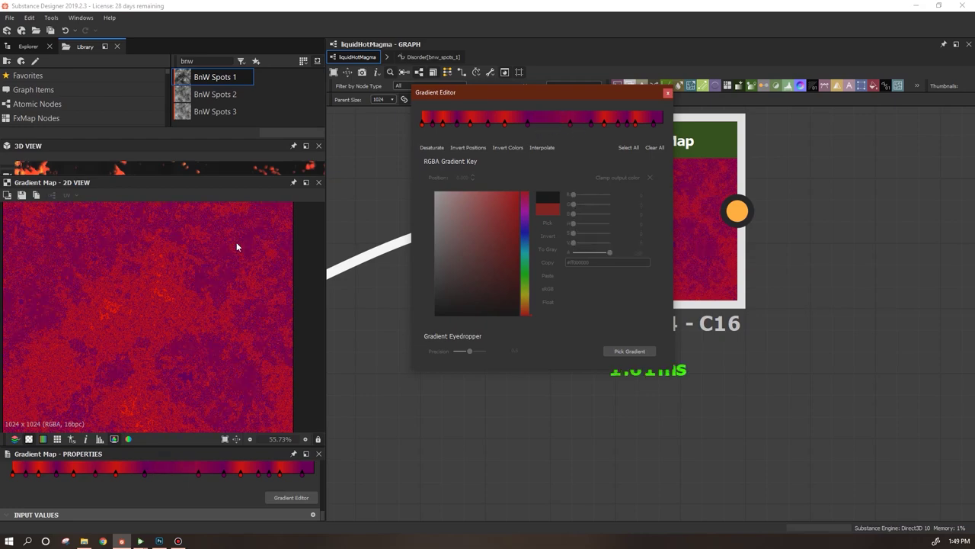
pyautogui.click(524, 124)
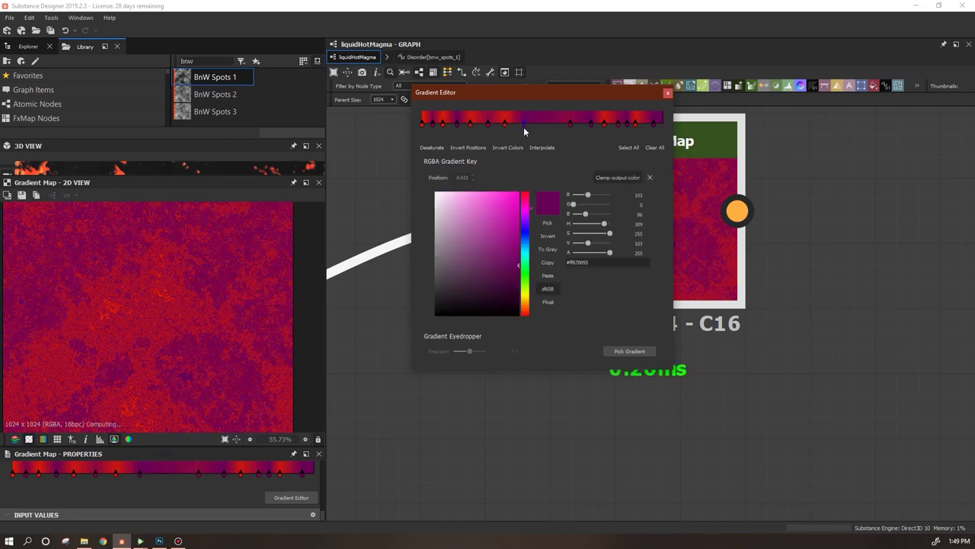
pyautogui.scroll(2, 204, 280)
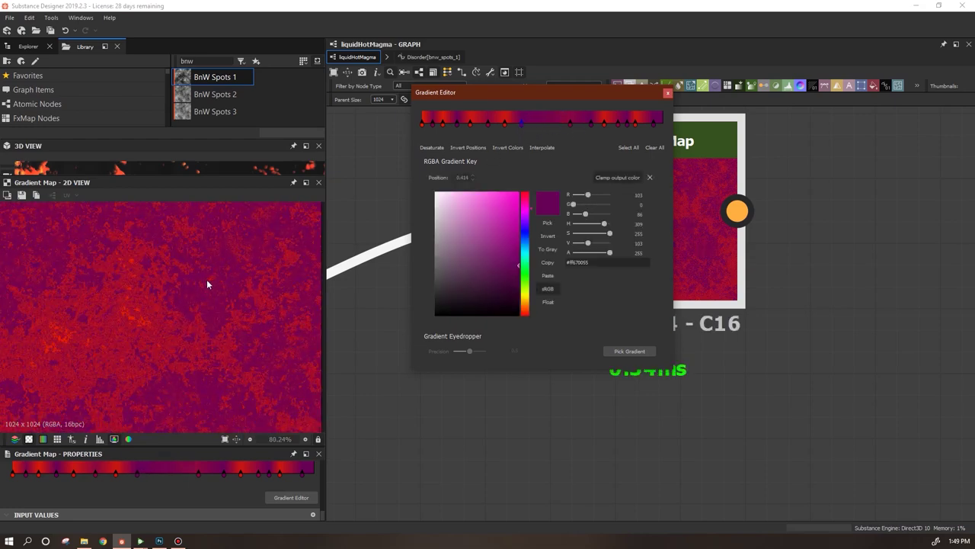
# Shift the three gradient keys below the middle lower, ending with purple #ff670055 at 0.348, then nudge the neighbouring red #ffcc1710 key lower and close the editor
pyautogui.moveTo(201, 291); pyautogui.dragTo(276, 272, button='middle')
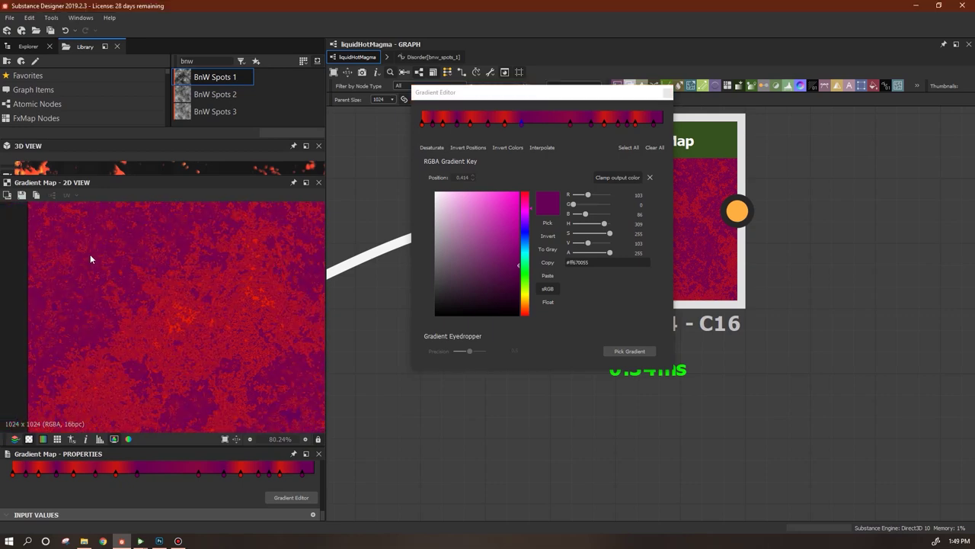
pyautogui.moveTo(229, 335); pyautogui.dragTo(153, 337, button='middle')
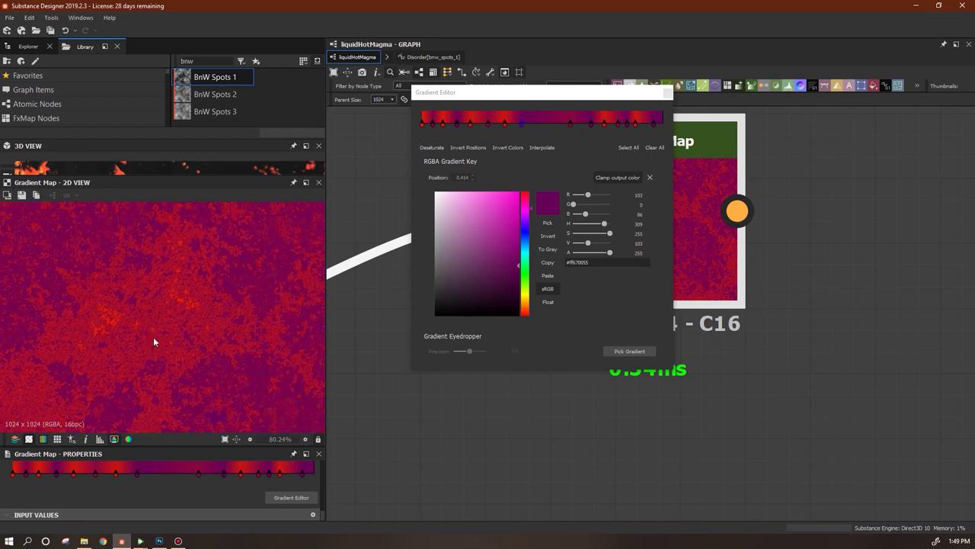
pyautogui.scroll(1, 153, 337)
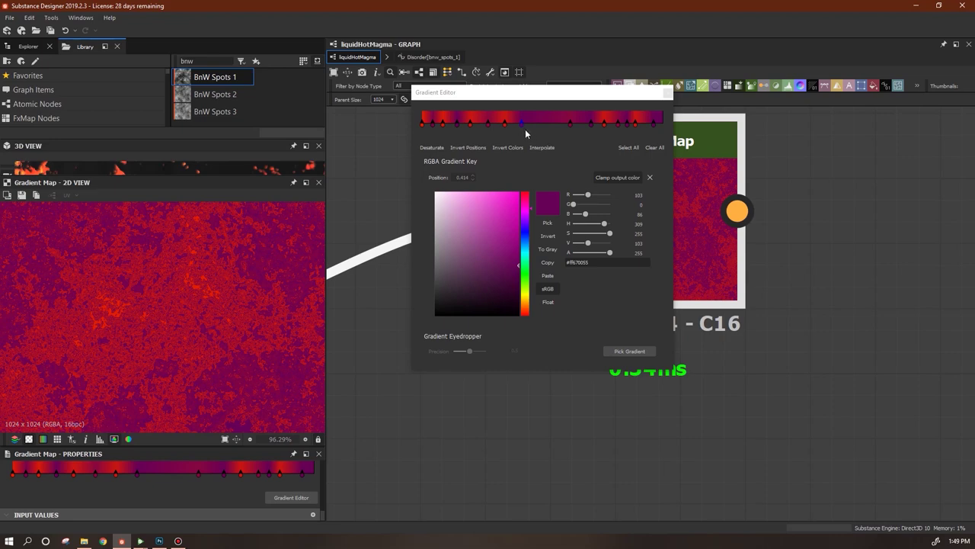
pyautogui.click(489, 123)
pyautogui.moveTo(521, 126); pyautogui.dragTo(504, 126)
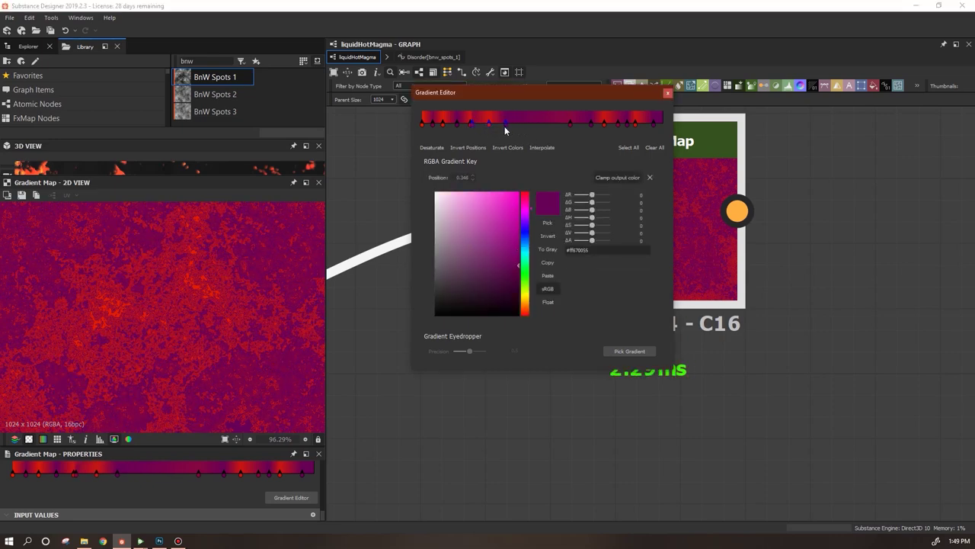
pyautogui.click(470, 126)
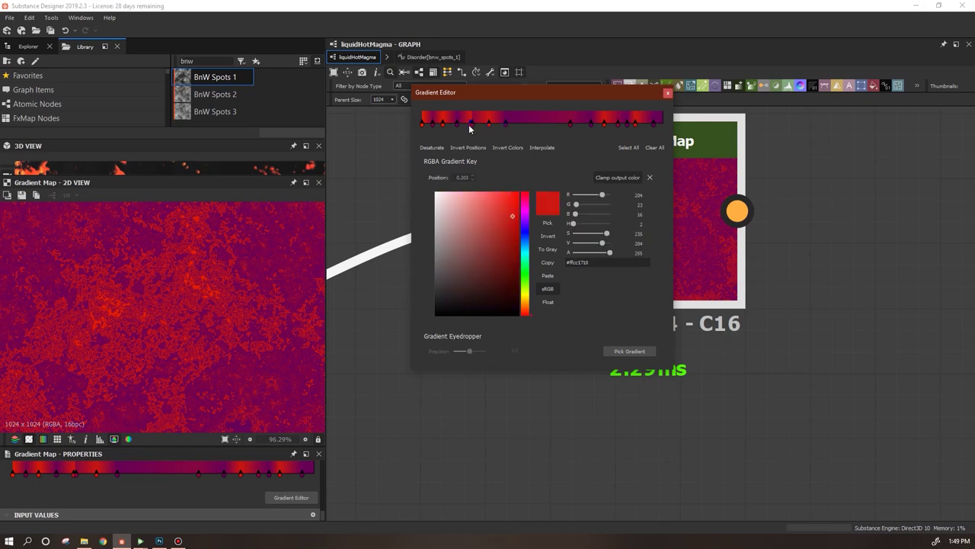
pyautogui.scroll(-3, 267, 329)
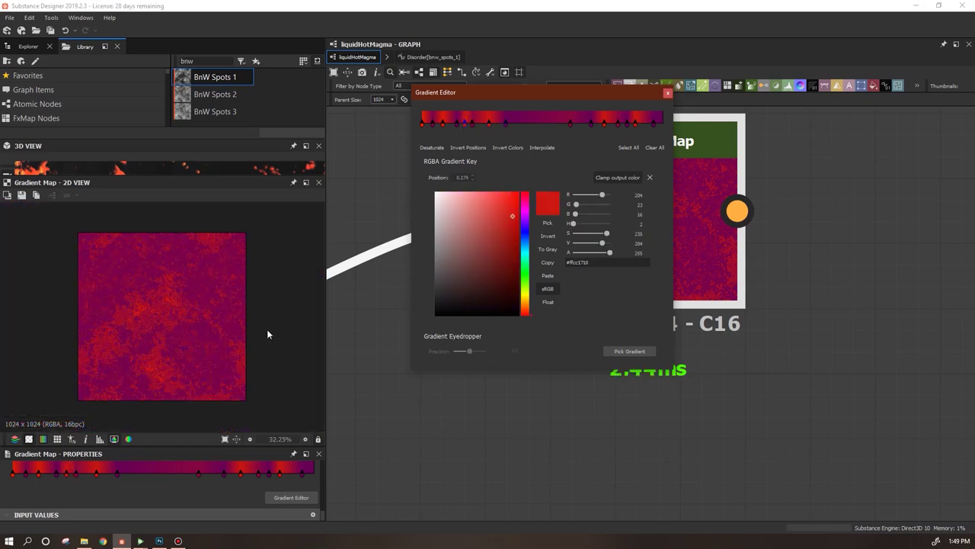
pyautogui.scroll(2, 267, 329)
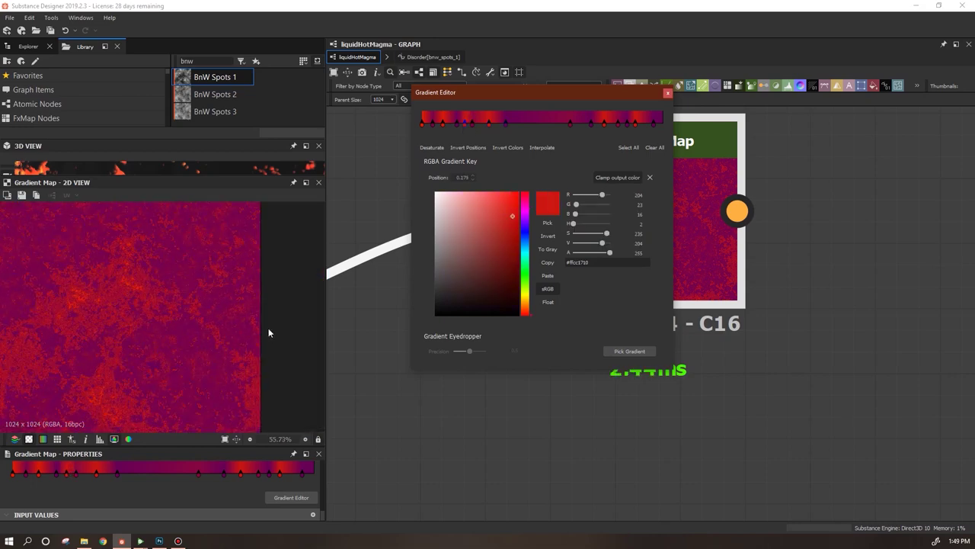
pyautogui.click(668, 94)
# Move the coloured Gradient Map node closer to its Levels node and preview the crust's Warp mask
pyautogui.scroll(-5, 681, 226)
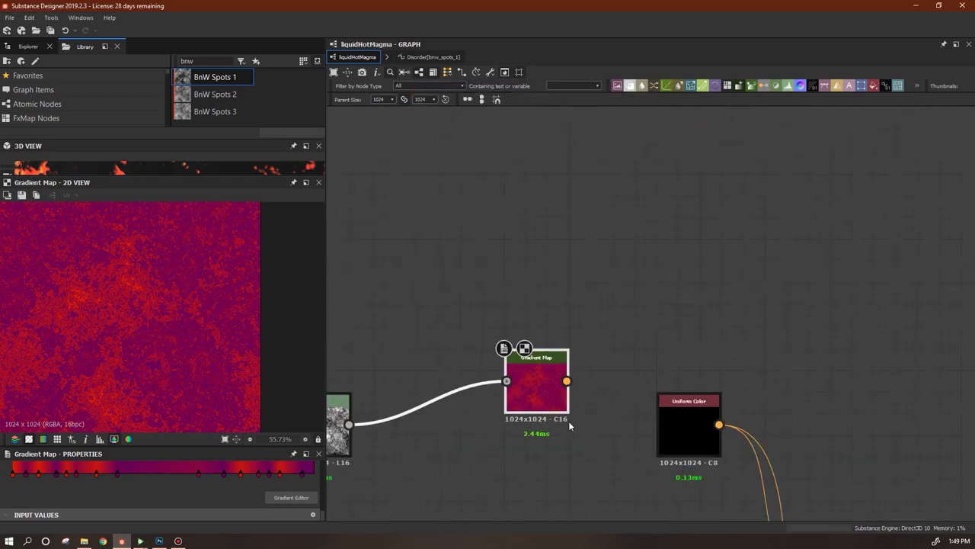
pyautogui.moveTo(773, 294); pyautogui.dragTo(792, 283, button='middle')
pyautogui.moveTo(523, 309); pyautogui.dragTo(479, 309)
pyautogui.moveTo(736, 269); pyautogui.dragTo(586, 263)
pyautogui.scroll(-3, 607, 326)
pyautogui.moveTo(616, 398); pyautogui.dragTo(571, 279, button='middle')
pyautogui.scroll(-2, 625, 299)
pyautogui.moveTo(606, 350); pyautogui.dragTo(652, 313, button='middle')
pyautogui.click(467, 304)
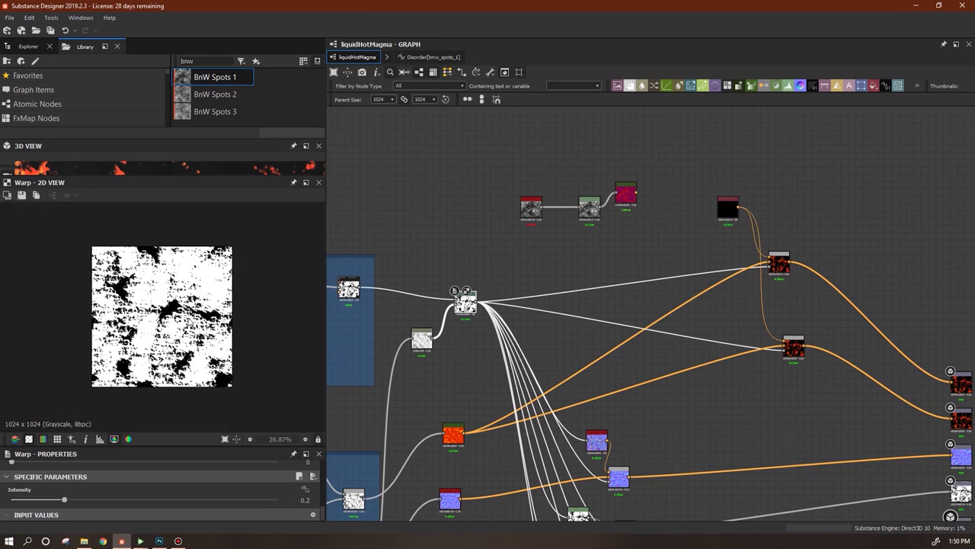
pyautogui.scroll(3, 145, 324)
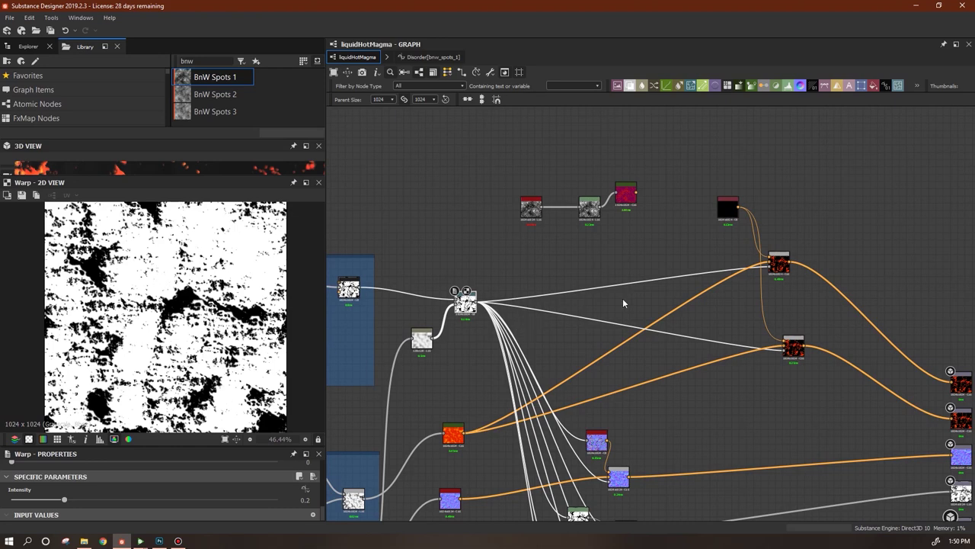
# Add a second Gradient Map after the coloured one, feeding it through a docked Grayscale Conversion node
pyautogui.scroll(5, 625, 198)
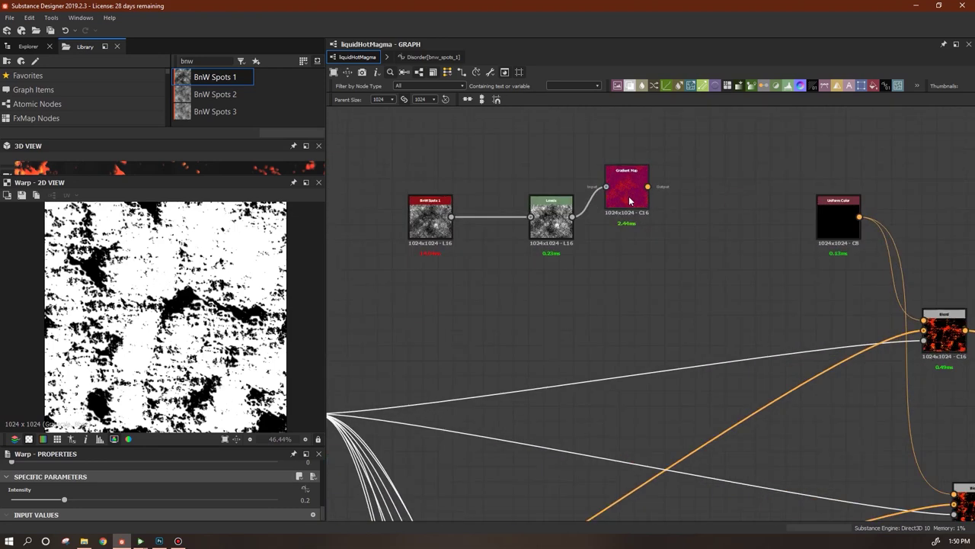
pyautogui.moveTo(648, 240); pyautogui.dragTo(553, 285, button='middle')
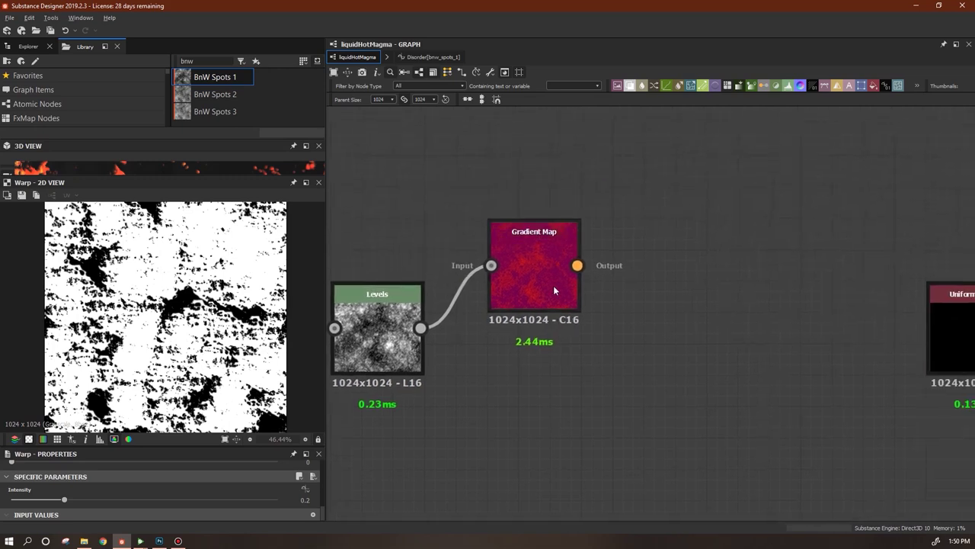
pyautogui.doubleClick(548, 271)
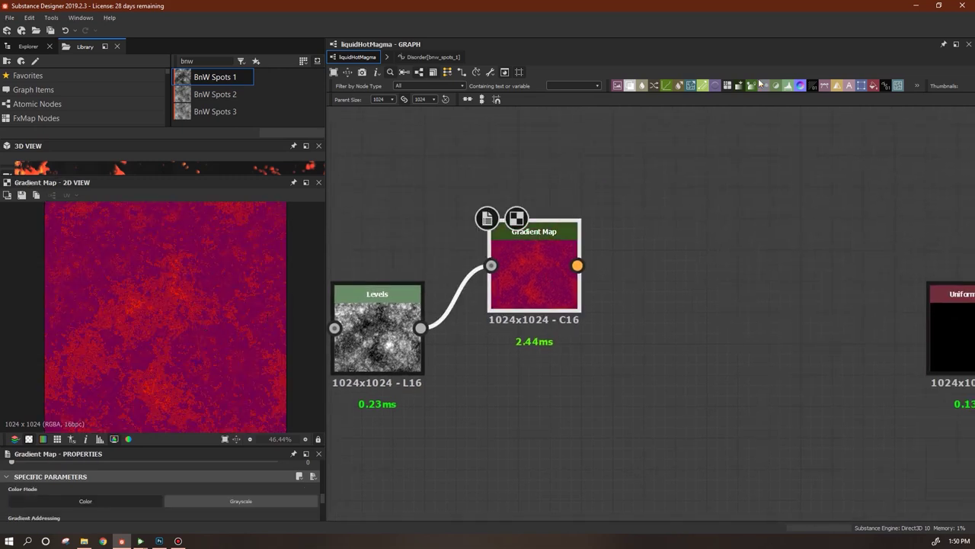
pyautogui.moveTo(751, 88); pyautogui.dragTo(815, 241)
pyautogui.moveTo(761, 202); pyautogui.dragTo(761, 201)
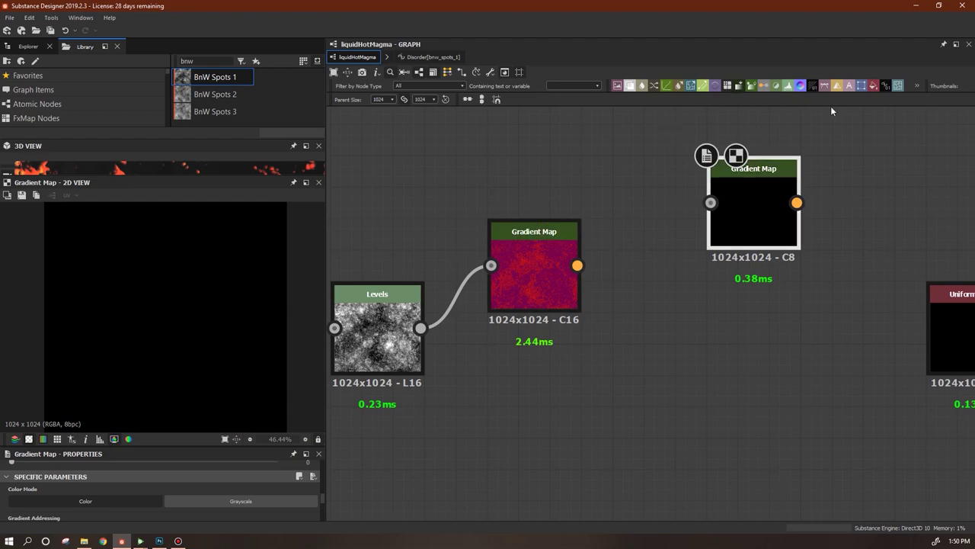
pyautogui.click(739, 87)
pyautogui.click(806, 297)
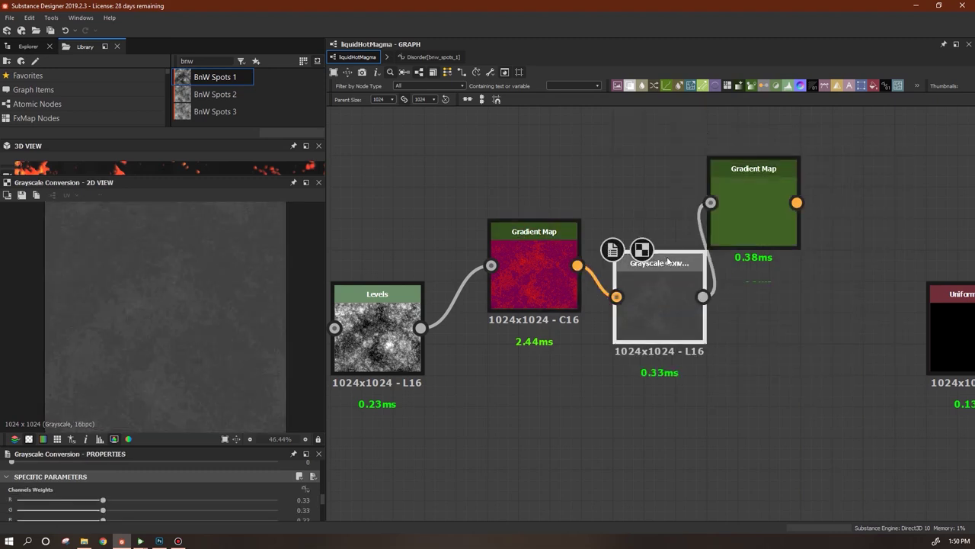
pyautogui.press('d')
pyautogui.click(750, 222)
# Compare the two Gradient Map outputs and set the new node's color mode to Grayscale
pyautogui.doubleClick(533, 268)
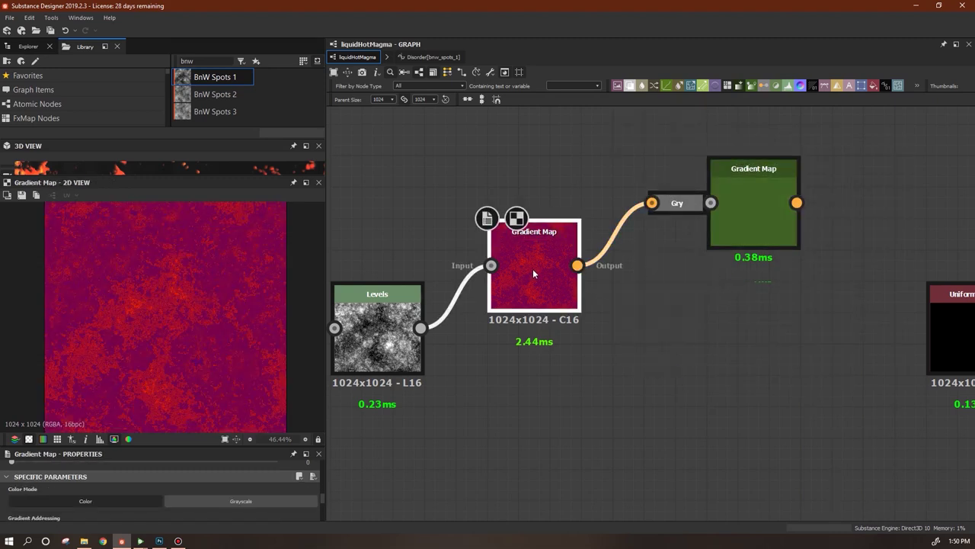
pyautogui.doubleClick(777, 210)
pyautogui.scroll(3, 205, 318)
pyautogui.scroll(2, 205, 323)
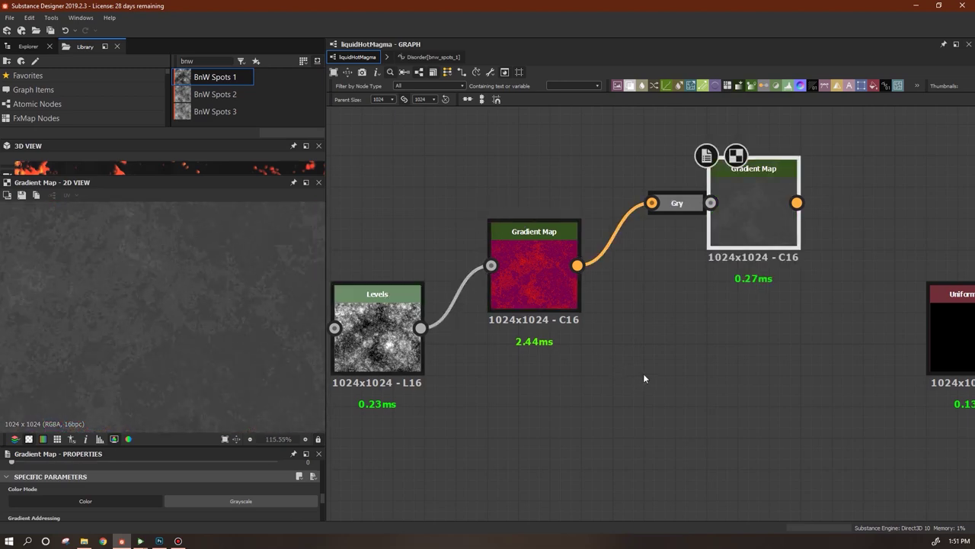
pyautogui.moveTo(643, 374); pyautogui.dragTo(624, 435, button='middle')
pyautogui.moveTo(738, 284); pyautogui.dragTo(770, 284)
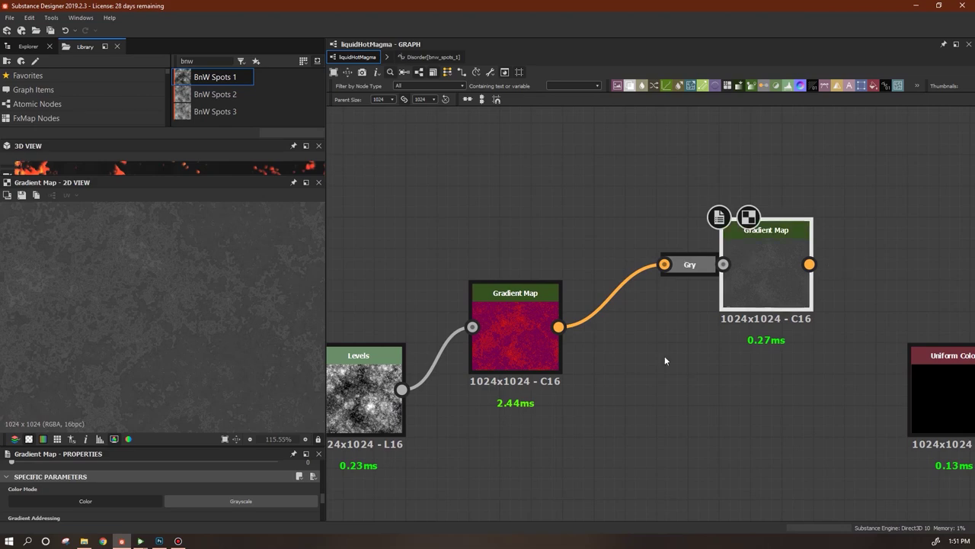
pyautogui.moveTo(322, 494); pyautogui.dragTo(321, 512)
pyautogui.click(281, 470)
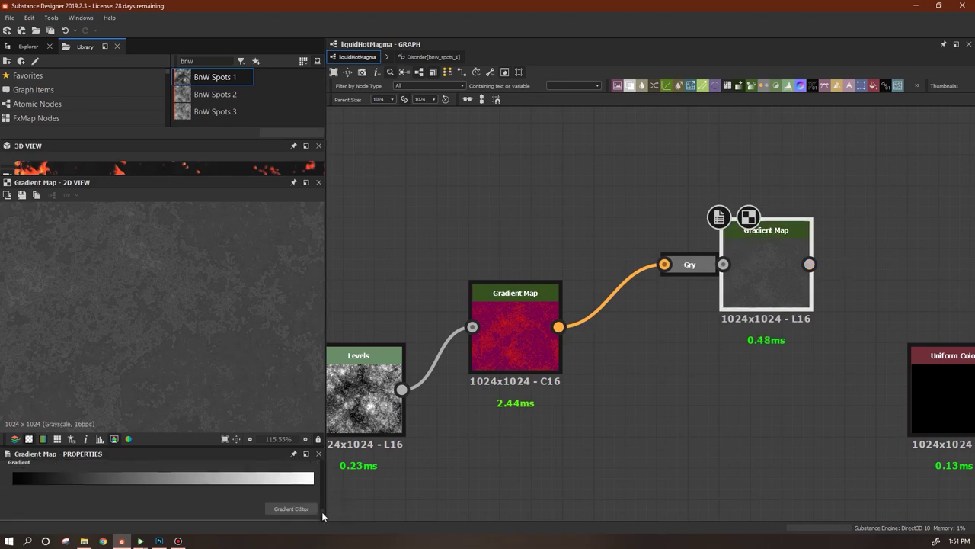
# Turn the new map's gradient into a hard black-to-white threshold with the white key at 0.314
pyautogui.click(291, 509)
pyautogui.click(507, 121)
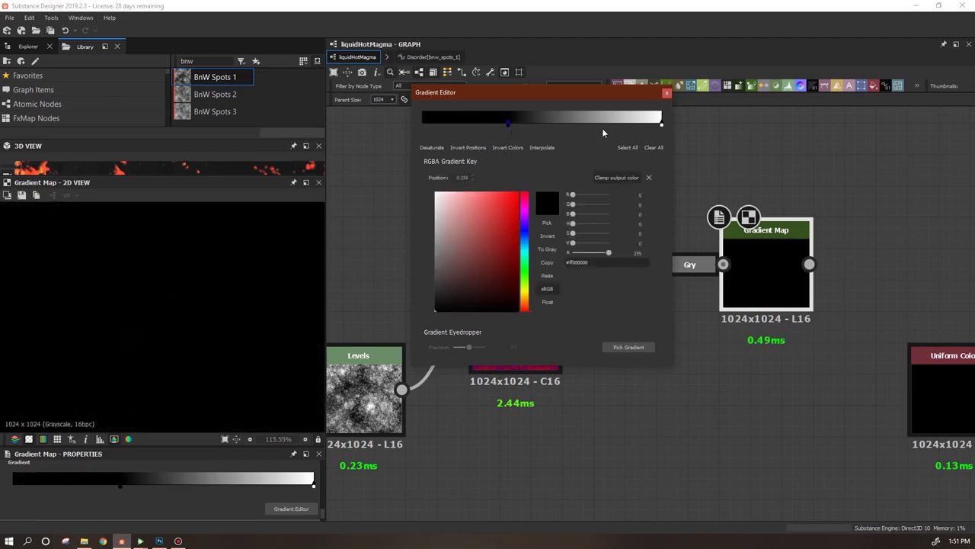
pyautogui.moveTo(662, 123); pyautogui.dragTo(498, 142)
pyautogui.scroll(-5, 276, 307)
pyautogui.scroll(3, 220, 333)
pyautogui.scroll(-3, 809, 313)
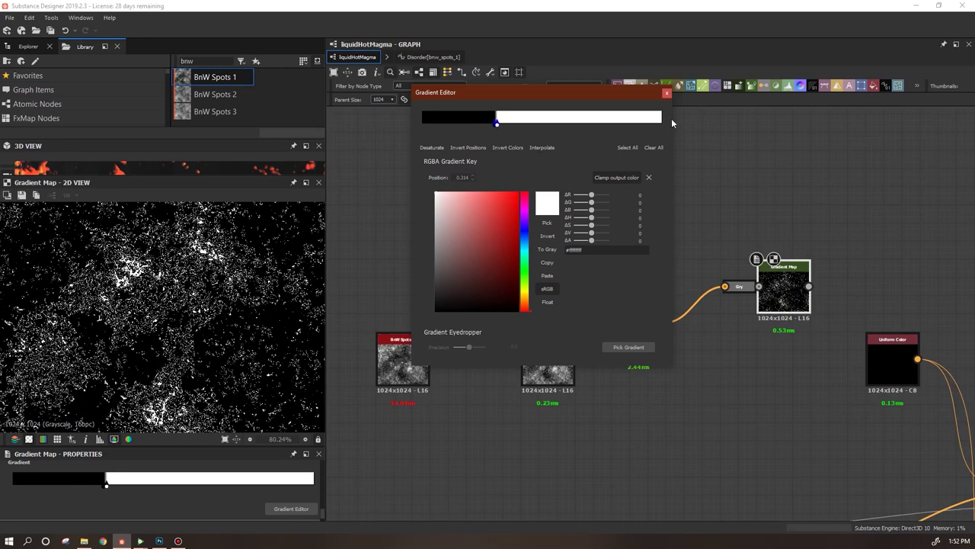
pyautogui.click(666, 93)
# Reposition the threshold Gradient Map and add an Invert Grayscale node beside it
pyautogui.moveTo(824, 302); pyautogui.dragTo(691, 322, button='middle')
pyautogui.click(705, 275)
pyautogui.moveTo(657, 308); pyautogui.dragTo(638, 254)
pyautogui.moveTo(201, 61); pyautogui.dragTo(158, 65)
pyautogui.write('inv')
pyautogui.moveTo(220, 111); pyautogui.dragTo(762, 255)
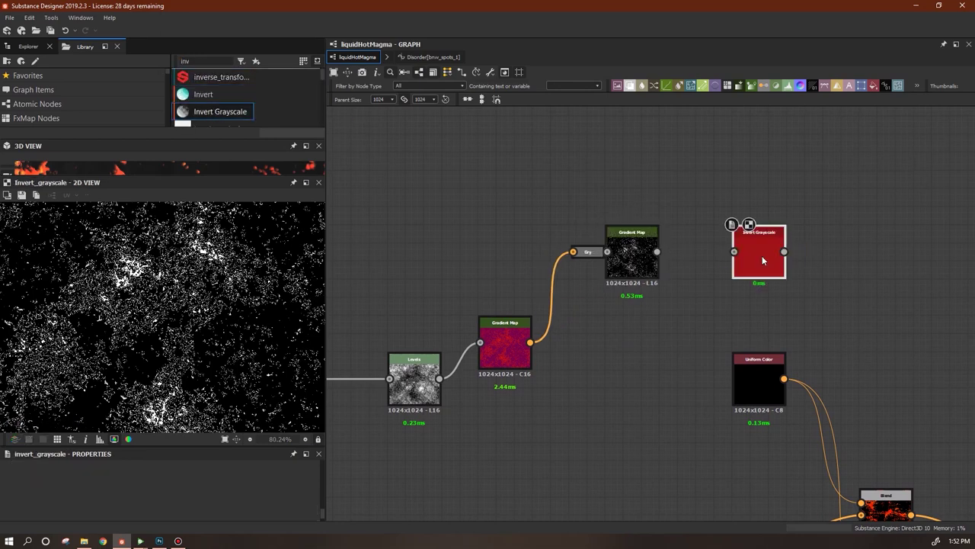
# Connect the threshold map to Invert Grayscale and add a Blend node combining the inverted result with the crust's Warp mask
pyautogui.moveTo(718, 301); pyautogui.dragTo(626, 228, button='middle')
pyautogui.scroll(-2, 626, 229)
pyautogui.moveTo(654, 198); pyautogui.dragTo(634, 198)
pyautogui.moveTo(631, 86); pyautogui.dragTo(702, 207)
pyautogui.moveTo(774, 272); pyautogui.dragTo(882, 210, button='middle')
pyautogui.moveTo(858, 143); pyautogui.dragTo(604, 310)
pyautogui.moveTo(604, 310); pyautogui.dragTo(771, 272, button='middle')
pyautogui.moveTo(771, 272); pyautogui.dragTo(495, 350)
pyautogui.moveTo(640, 311); pyautogui.dragTo(467, 361, button='middle')
# Set the new mask Blend's blending mode to Min (Darken) and check the combined mask up close
pyautogui.scroll(-2, 467, 362)
pyautogui.moveTo(322, 509)
pyautogui.mouseDown()
pyautogui.moveTo(324, 518)
pyautogui.moveTo(330, 501)
pyautogui.mouseUp()
pyautogui.click(114, 497)
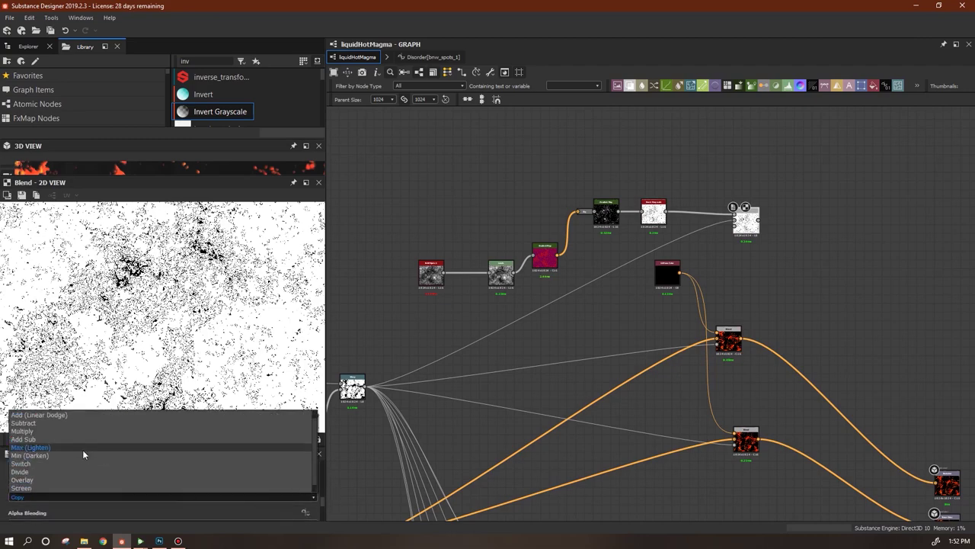
pyautogui.click(82, 450)
pyautogui.scroll(5, 216, 346)
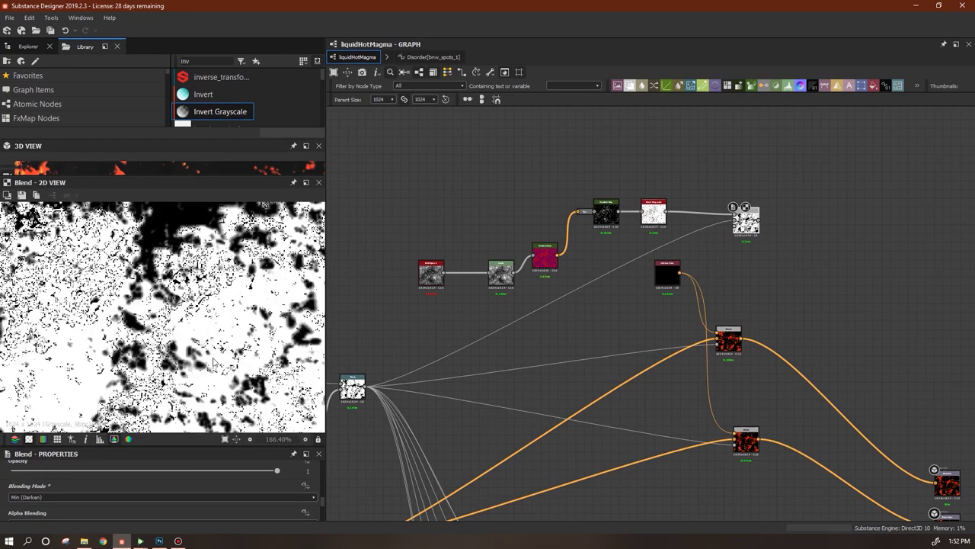
# Move the darkened mask Blend beside the two colour Blend nodes and use it as their opacity mask instead of the Warp
pyautogui.scroll(-4, 745, 310)
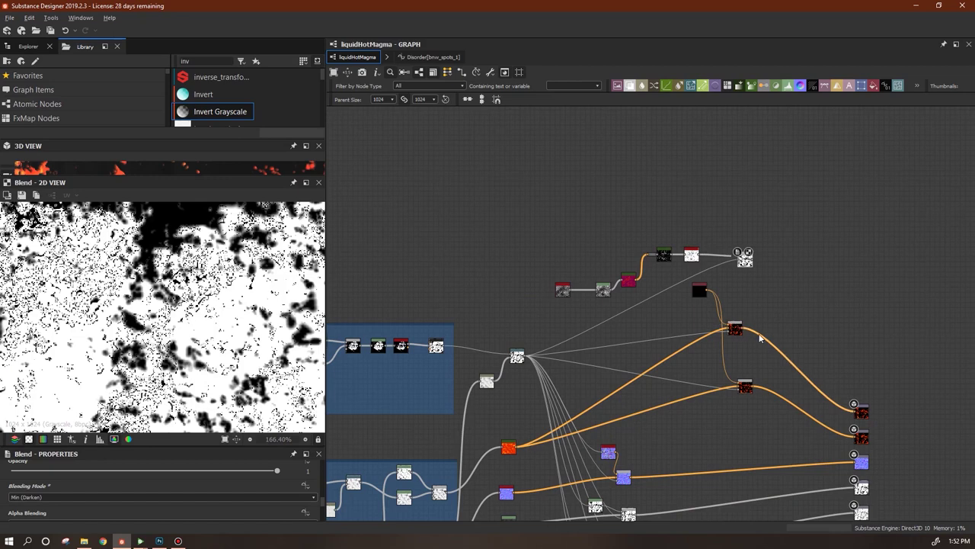
pyautogui.moveTo(703, 246); pyautogui.dragTo(688, 305)
pyautogui.moveTo(756, 220); pyautogui.dragTo(705, 276)
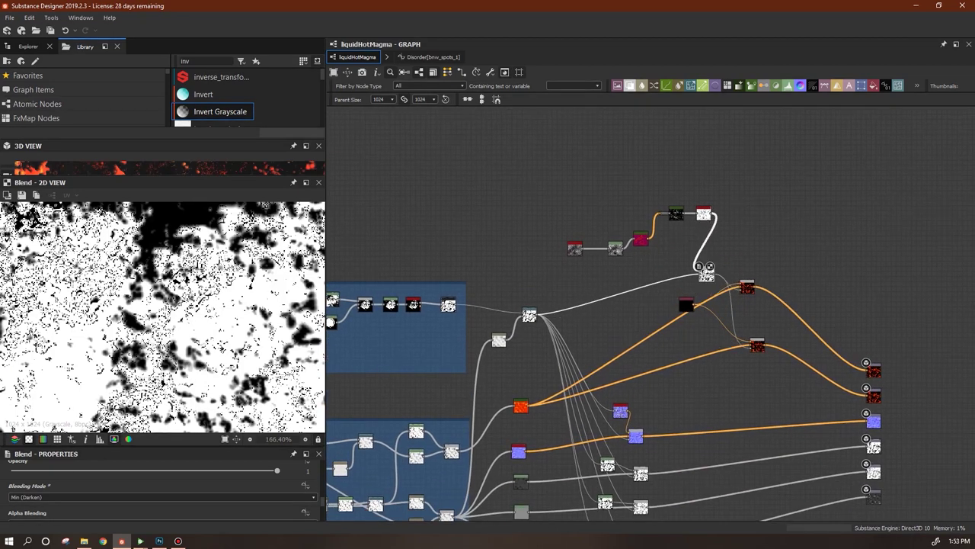
pyautogui.scroll(-2, 694, 445)
pyautogui.moveTo(684, 426); pyautogui.dragTo(684, 328, button='middle')
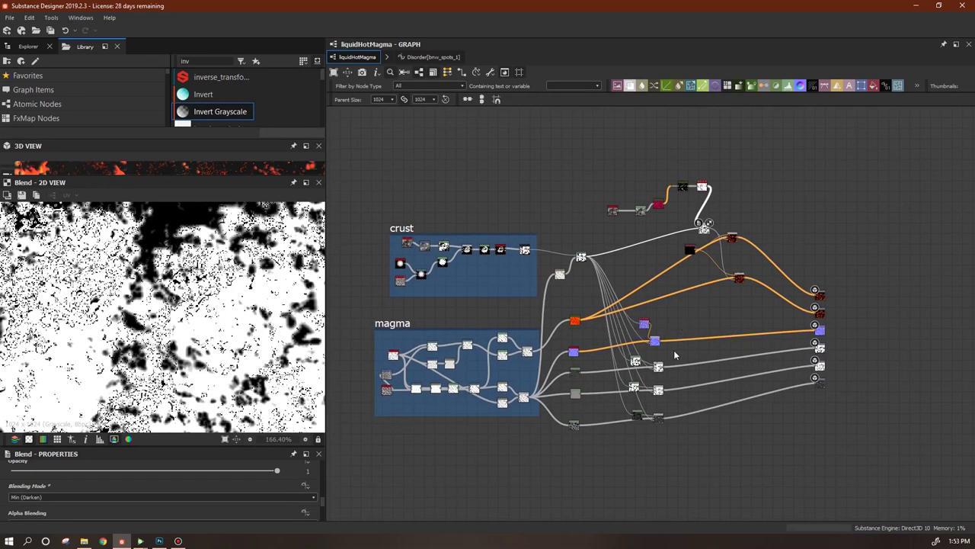
# Enlarge the 3D preview and examine the crust detail on the magma surface
pyautogui.scroll(5, 673, 351)
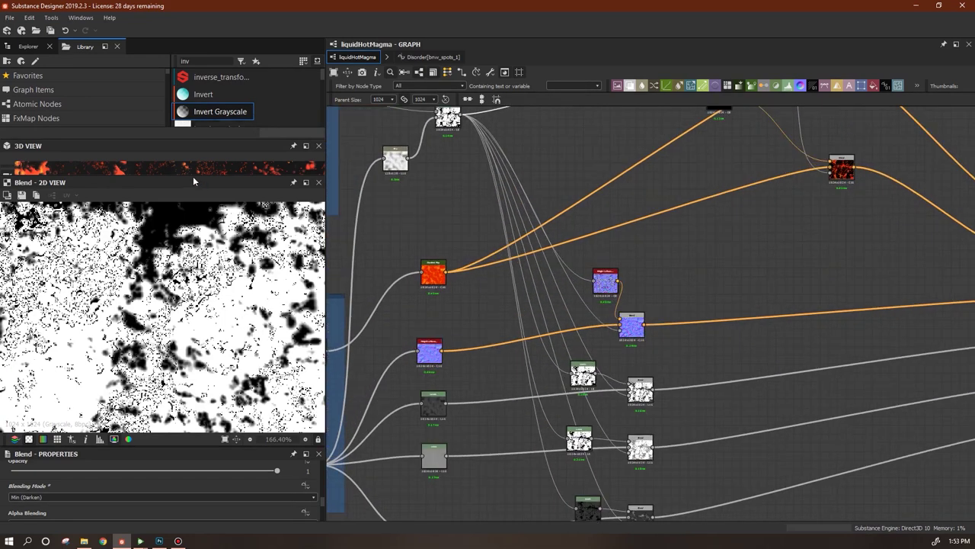
pyautogui.moveTo(193, 176); pyautogui.dragTo(177, 311)
pyautogui.scroll(5, 184, 313)
pyautogui.moveTo(245, 315); pyautogui.dragTo(151, 388)
pyautogui.scroll(-3, 762, 427)
# Connect the red and purple Gradient Map to the foreground of both colour Blend nodes, replacing the Uniform Color
pyautogui.moveTo(764, 433); pyautogui.dragTo(660, 545, button='middle')
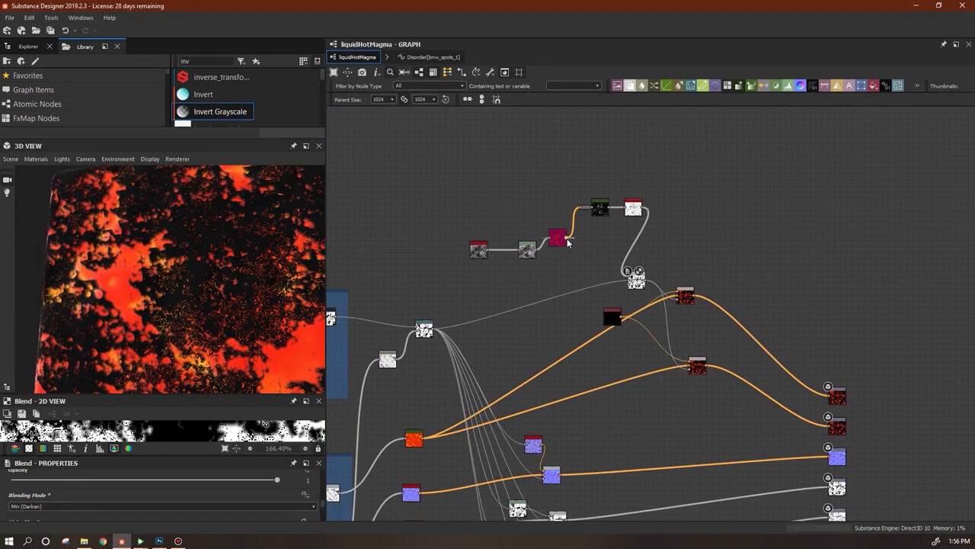
pyautogui.moveTo(564, 272); pyautogui.dragTo(689, 366)
pyautogui.moveTo(566, 239); pyautogui.dragTo(680, 296)
pyautogui.scroll(2, 684, 349)
pyautogui.scroll(3, 598, 276)
pyautogui.moveTo(656, 234); pyautogui.dragTo(656, 281)
pyautogui.scroll(-3, 677, 294)
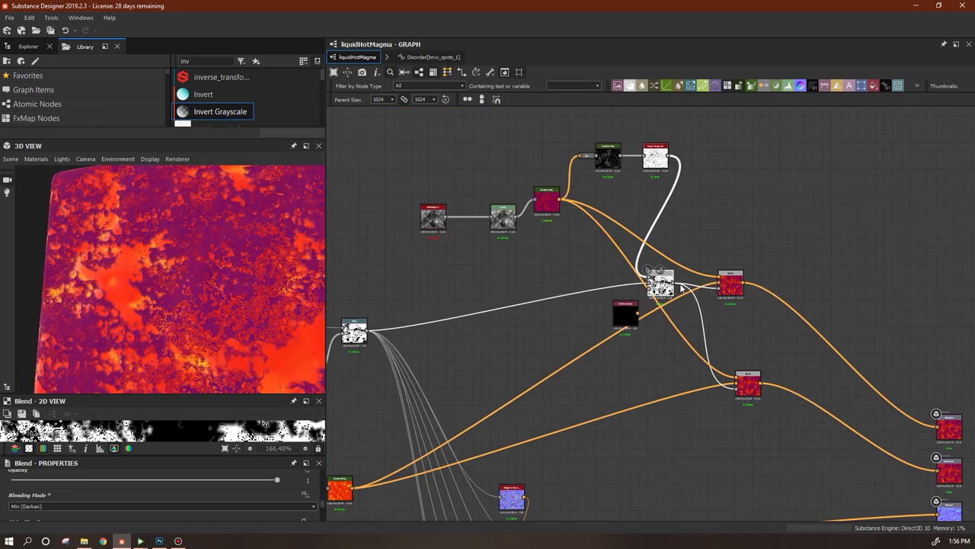
# Line up the BnW Spots 1 and Levels nodes with the coloured Gradient Map in a compact row and inspect the 3D material
pyautogui.moveTo(675, 312); pyautogui.dragTo(595, 300, button='middle')
pyautogui.moveTo(674, 189); pyautogui.dragTo(738, 239, button='middle')
pyautogui.moveTo(491, 262); pyautogui.dragTo(501, 245)
pyautogui.moveTo(421, 260); pyautogui.dragTo(456, 243)
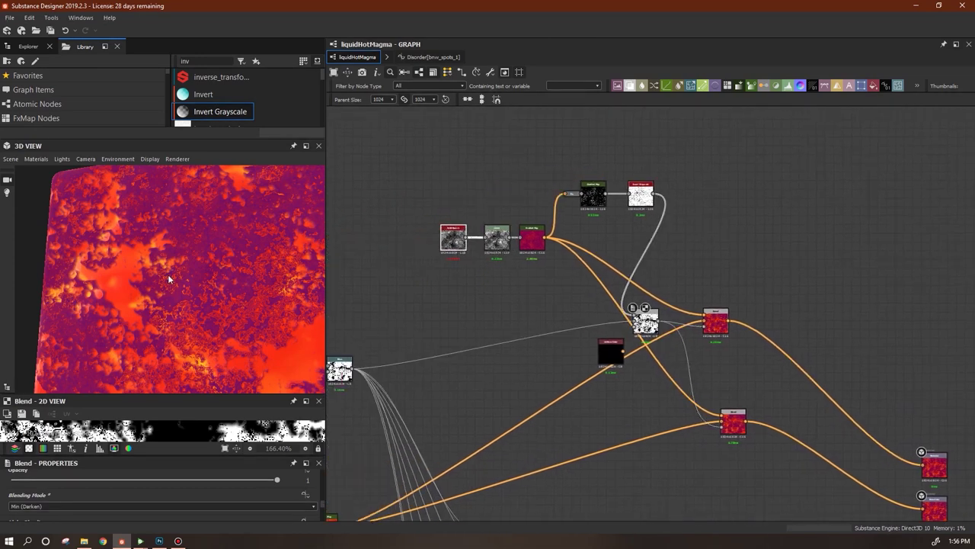
pyautogui.moveTo(172, 279); pyautogui.dragTo(237, 328)
# Align the threshold Gradient Map and Invert Grayscale with the noise row and move the whole chain closer to the Blend nodes
pyautogui.moveTo(524, 303); pyautogui.dragTo(497, 356, button='middle')
pyautogui.moveTo(405, 254); pyautogui.dragTo(508, 261)
pyautogui.moveTo(614, 250); pyautogui.dragTo(610, 250)
pyautogui.moveTo(359, 201); pyautogui.dragTo(614, 268)
pyautogui.moveTo(610, 250); pyautogui.dragTo(567, 337)
pyautogui.moveTo(714, 351); pyautogui.dragTo(606, 261, button='middle')
# Space out the upper colour Blend, align the mask Blend with the noise chain and delete the unused Uniform Color node
pyautogui.moveTo(585, 285); pyautogui.dragTo(664, 289)
pyautogui.moveTo(610, 330); pyautogui.dragTo(701, 335, button='middle')
pyautogui.moveTo(601, 289); pyautogui.dragTo(601, 254)
pyautogui.click(564, 320)
pyautogui.press('Delete')
# Add an HSL node in the empty space above the colour Blend nodes
pyautogui.rightClick(692, 158)
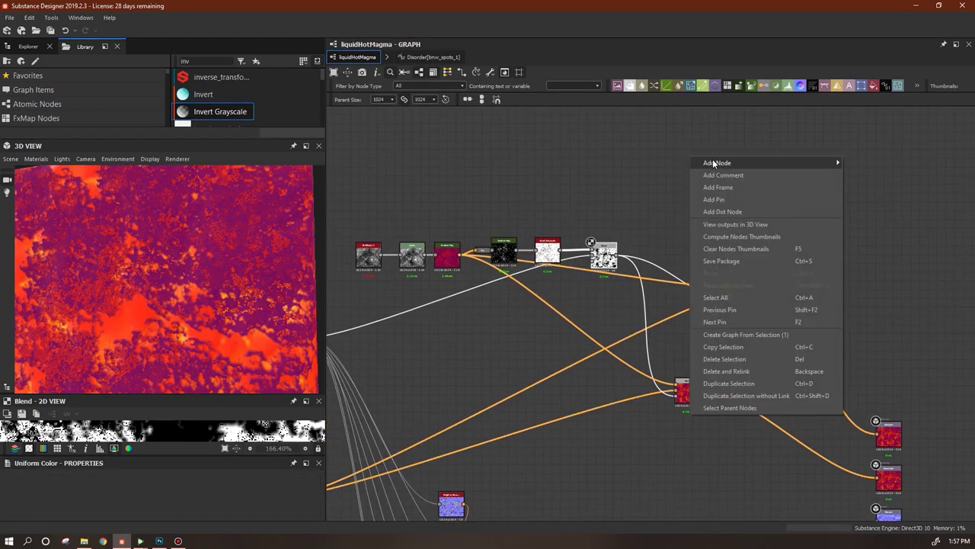
pyautogui.moveTo(831, 162)
pyautogui.click(886, 336)
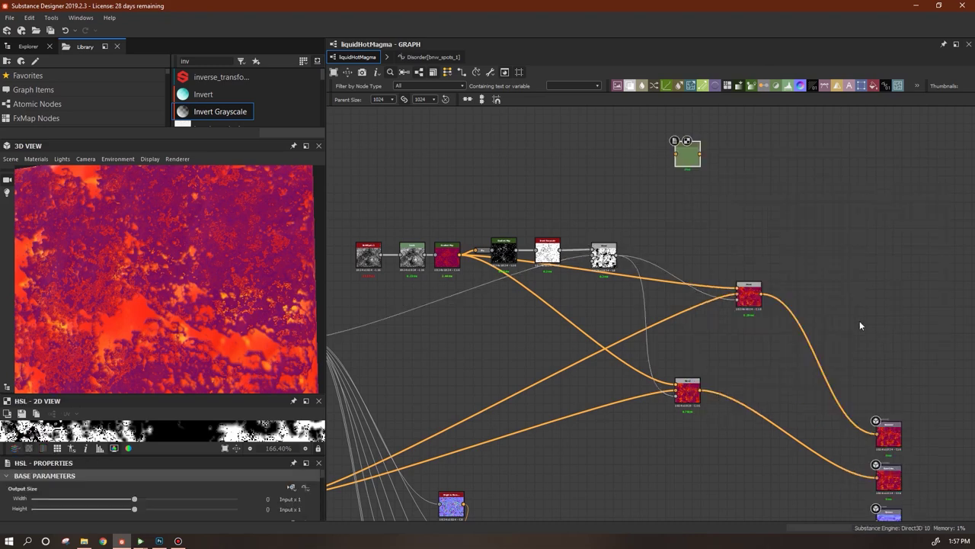
pyautogui.moveTo(739, 218); pyautogui.dragTo(583, 214, button='middle')
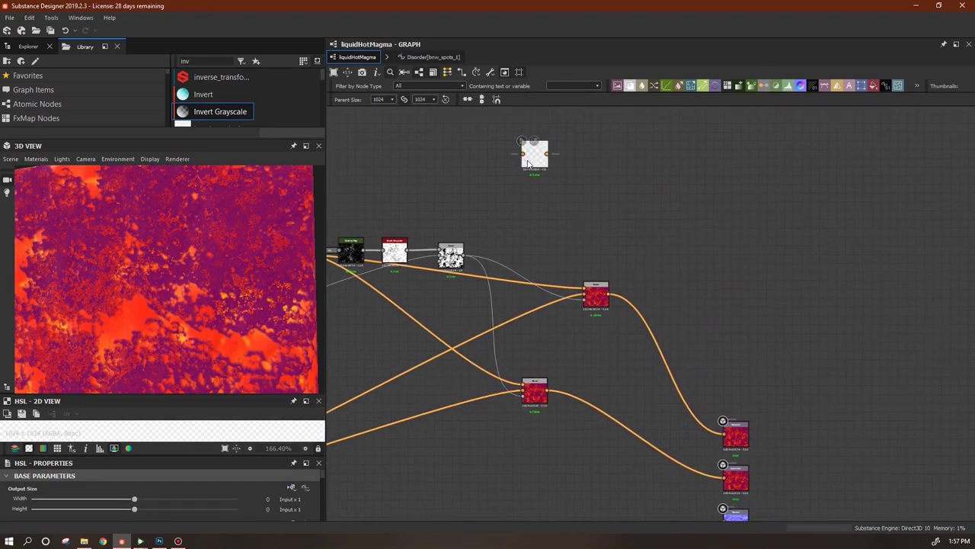
# Delete the upper colour Blend and move the remaining colour Blend, mask Blend and HSL node closer together
pyautogui.moveTo(642, 371); pyautogui.dragTo(721, 365, button='middle')
pyautogui.moveTo(671, 296); pyautogui.dragTo(471, 389)
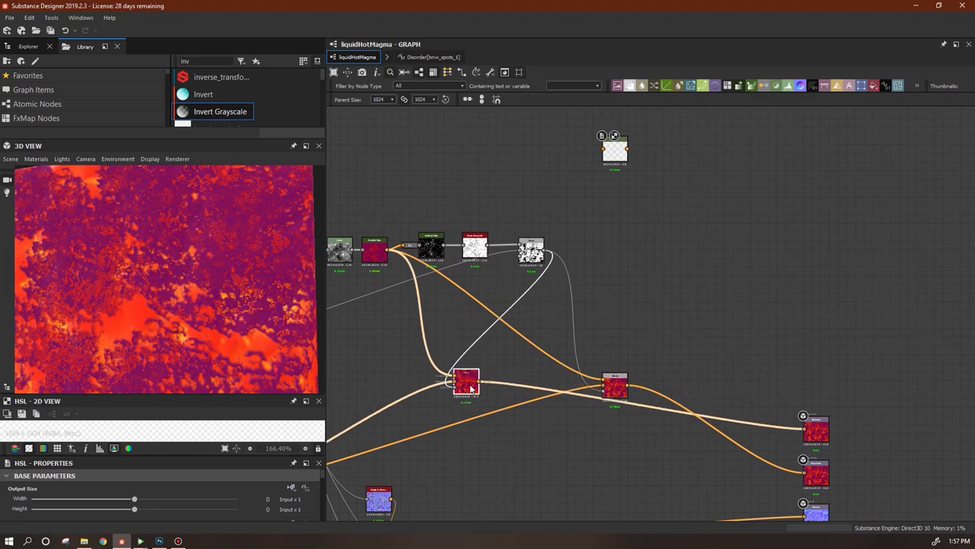
pyautogui.press('Delete')
pyautogui.moveTo(624, 378); pyautogui.dragTo(549, 370)
pyautogui.moveTo(531, 245); pyautogui.dragTo(519, 245)
pyautogui.moveTo(615, 152); pyautogui.dragTo(641, 284)
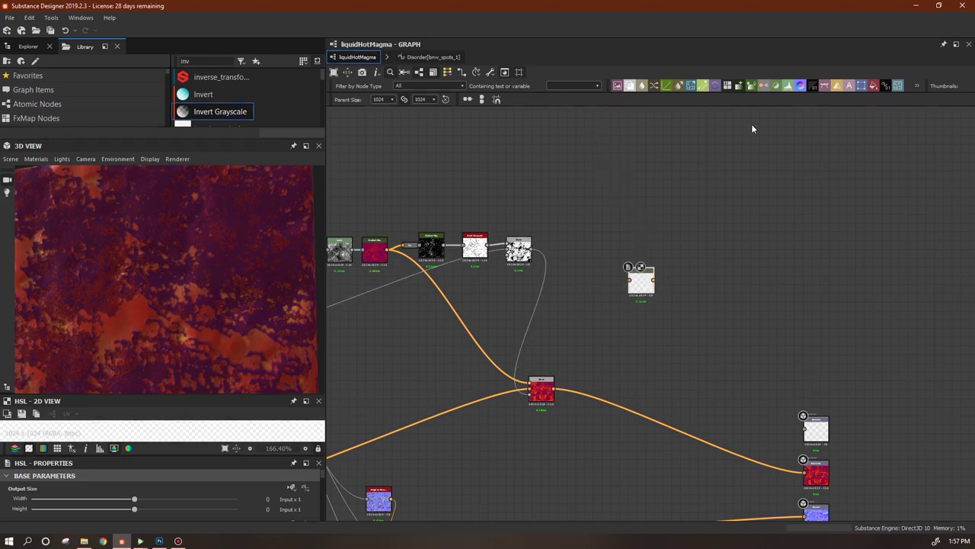
# Add a Blend with the colour Blend as background and its HSL-adjusted copy as foreground, placing the nodes compactly
pyautogui.moveTo(673, 209); pyautogui.dragTo(702, 341)
pyautogui.moveTo(554, 389); pyautogui.dragTo(692, 335)
pyautogui.moveTo(642, 282); pyautogui.dragTo(615, 317)
pyautogui.moveTo(623, 379); pyautogui.dragTo(544, 425)
pyautogui.click(626, 313)
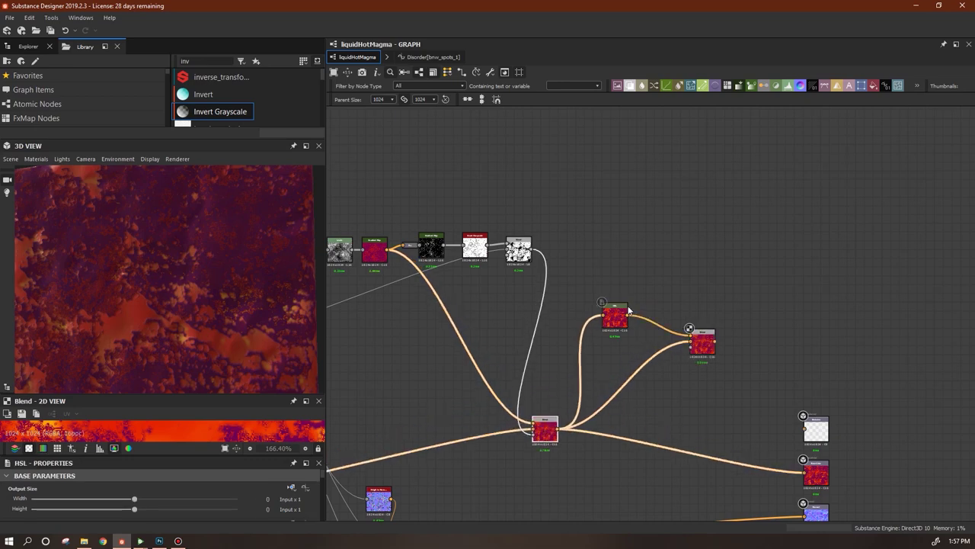
pyautogui.moveTo(628, 310); pyautogui.dragTo(593, 333)
# Connect the new Blend to the disconnected colour output and shift it and the HSL node closer to the outputs
pyautogui.moveTo(545, 437); pyautogui.dragTo(548, 490)
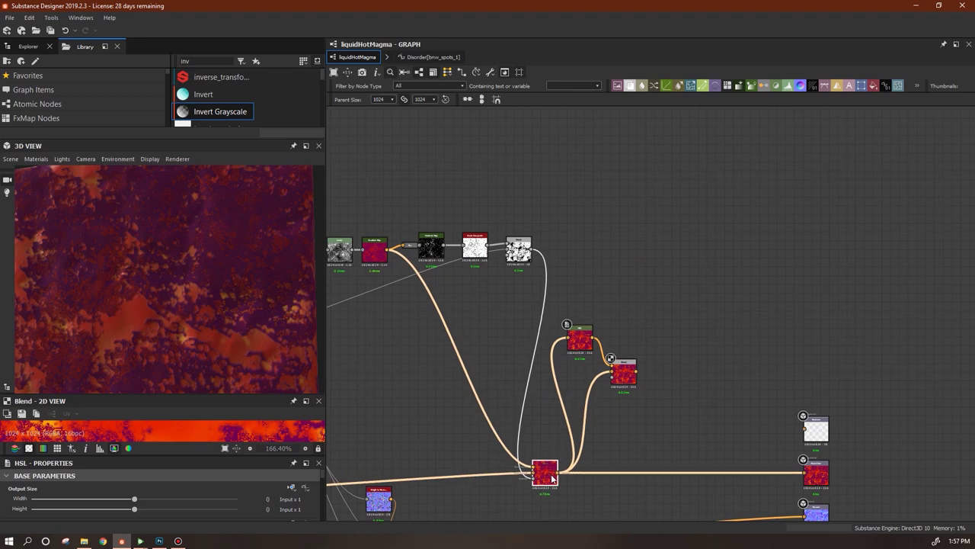
pyautogui.click(633, 375)
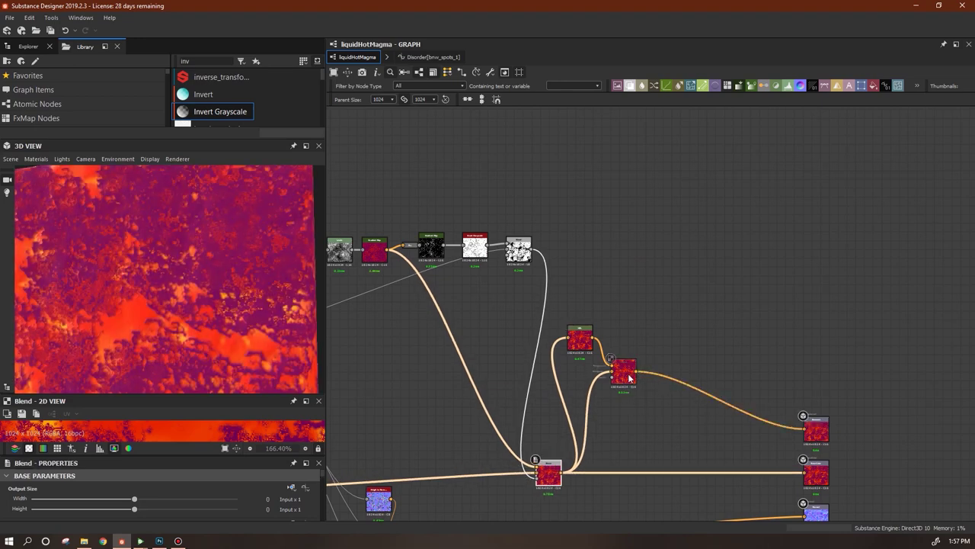
pyautogui.moveTo(627, 383); pyautogui.dragTo(679, 388)
pyautogui.moveTo(581, 340); pyautogui.dragTo(633, 352)
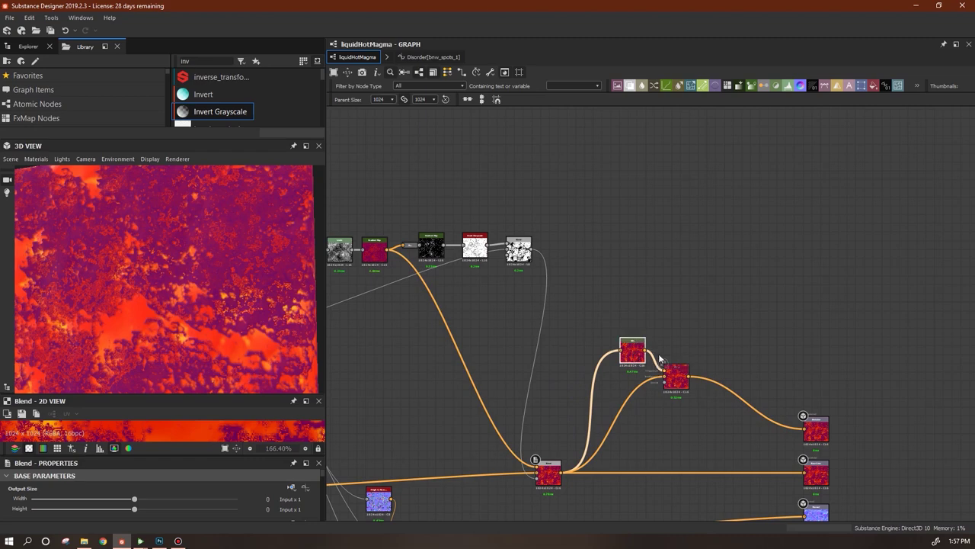
# Set the HSL node's lightness to 0.49
pyautogui.click(634, 352)
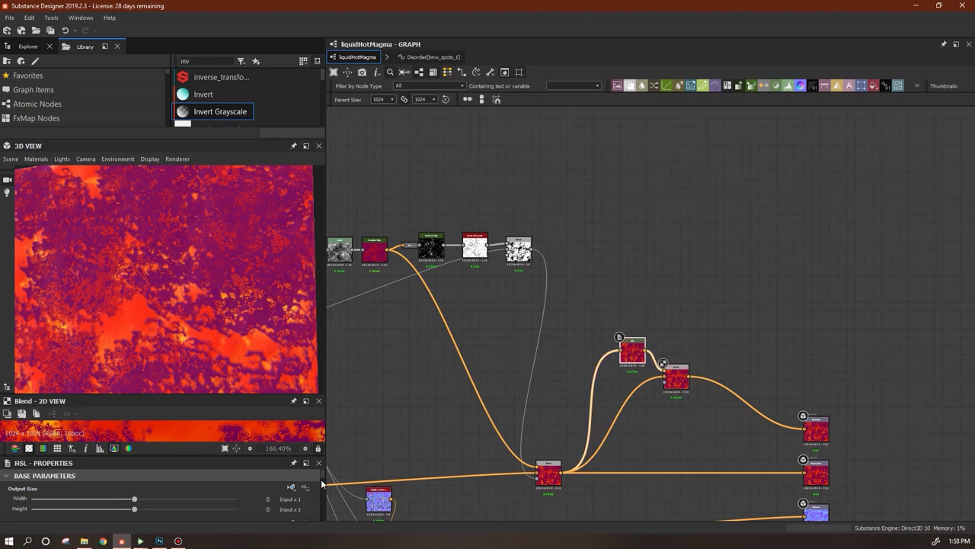
pyautogui.scroll(-5, 305, 503)
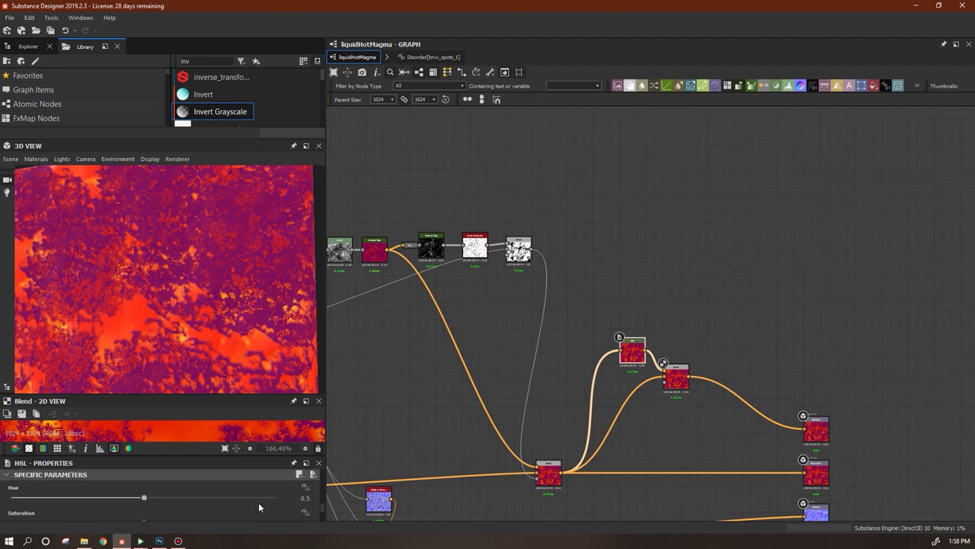
pyautogui.scroll(-2, 316, 507)
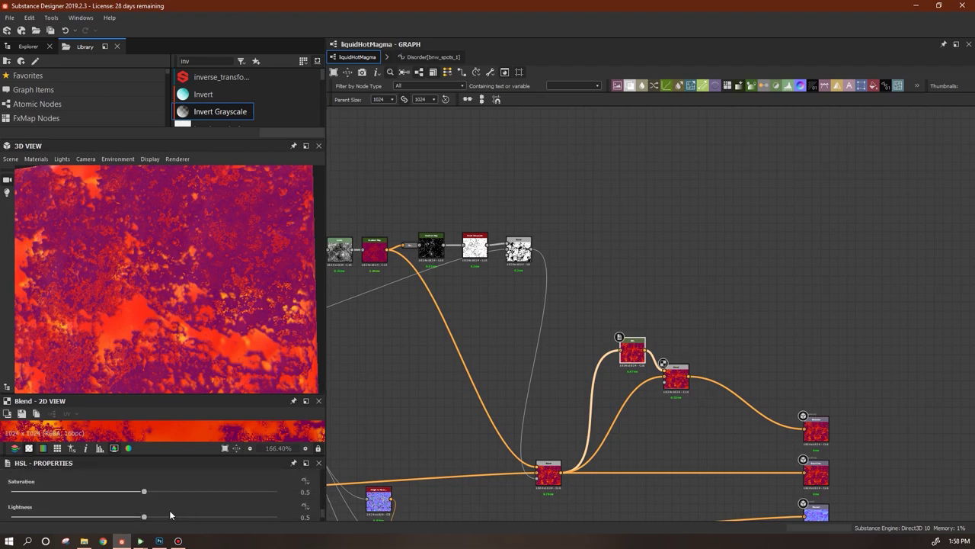
pyautogui.moveTo(142, 517)
pyautogui.mouseDown()
pyautogui.moveTo(85, 517)
pyautogui.moveTo(152, 518)
pyautogui.moveTo(133, 521)
pyautogui.mouseUp()
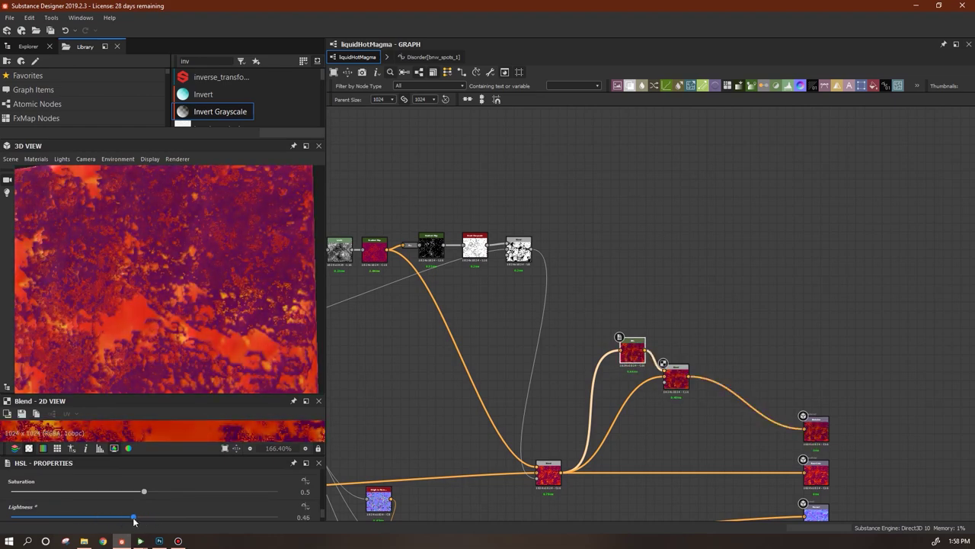
# Examine the graph from the crust noise frames to the mask chain and check the material on the 3D cube
pyautogui.moveTo(707, 398); pyautogui.dragTo(765, 376, button='middle')
pyautogui.moveTo(707, 384); pyautogui.dragTo(790, 367, button='middle')
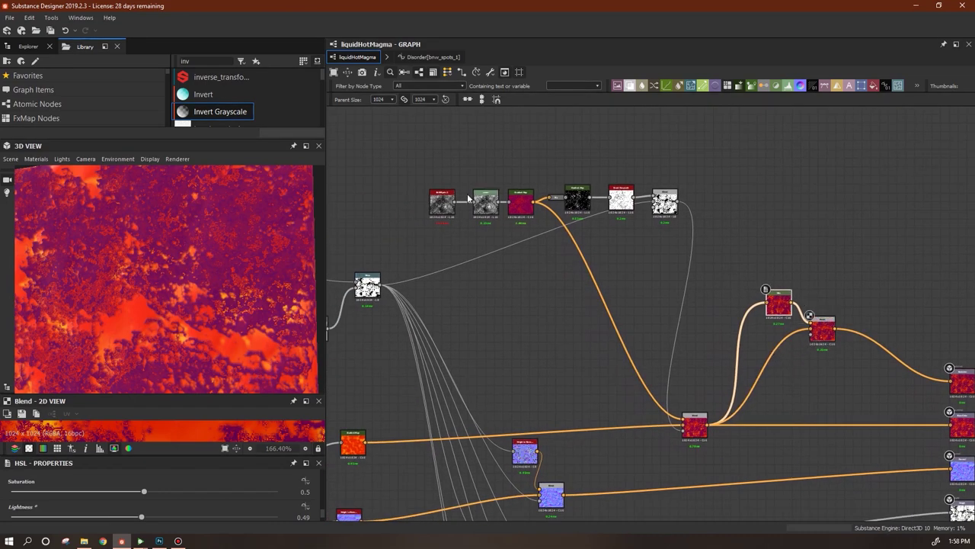
pyautogui.moveTo(592, 386); pyautogui.dragTo(724, 294, button='middle')
pyautogui.scroll(-2, 652, 379)
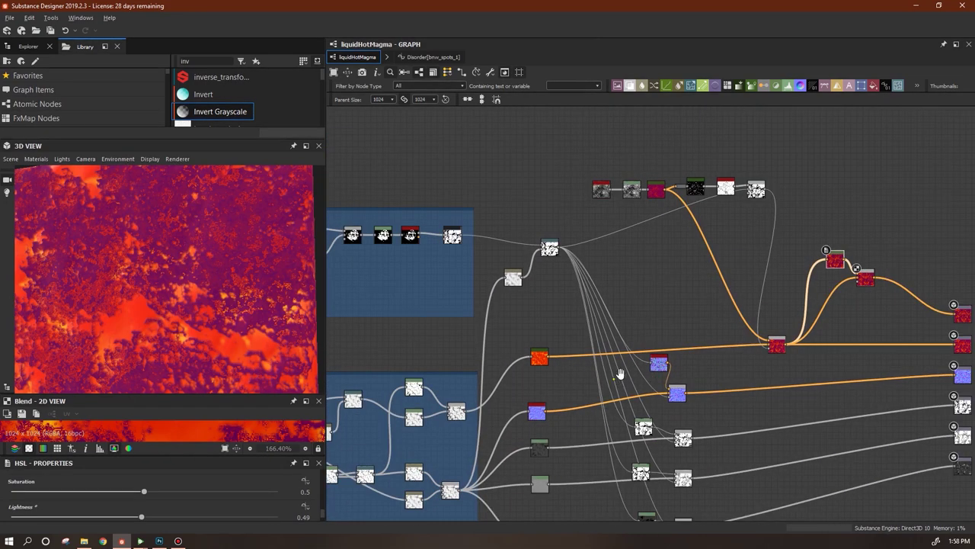
pyautogui.moveTo(620, 373); pyautogui.dragTo(728, 316, button='middle')
pyautogui.scroll(5, 514, 385)
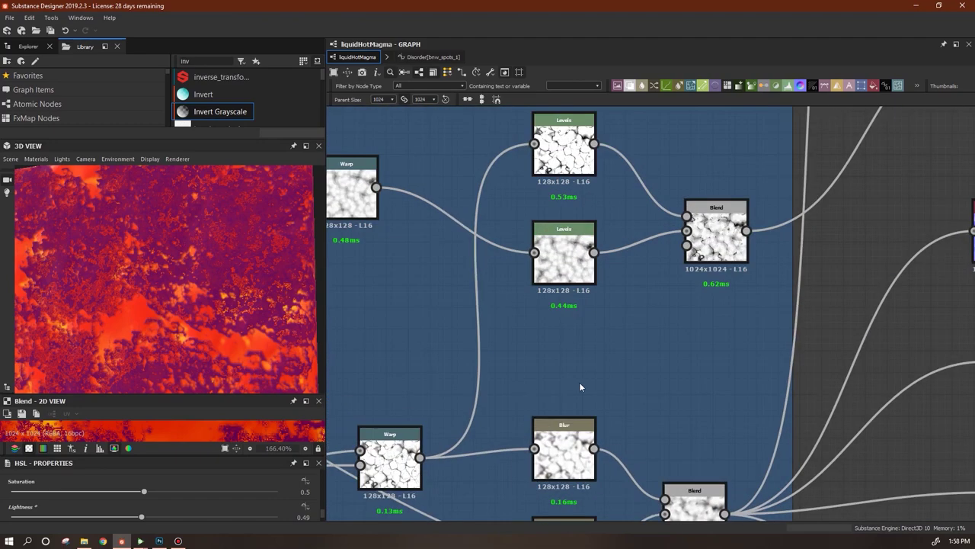
pyautogui.scroll(-1, 618, 423)
pyautogui.scroll(-4, 247, 281)
pyautogui.moveTo(234, 297); pyautogui.dragTo(187, 298)
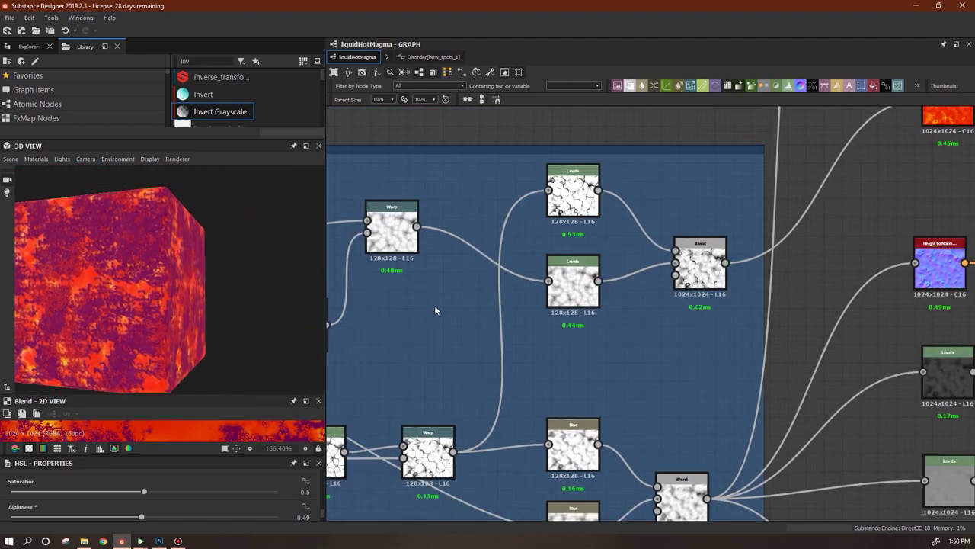
pyautogui.moveTo(702, 346); pyautogui.dragTo(678, 341, button='middle')
pyautogui.scroll(-2, 677, 341)
pyautogui.scroll(-2, 533, 333)
pyautogui.moveTo(584, 316); pyautogui.dragTo(571, 470, button='middle')
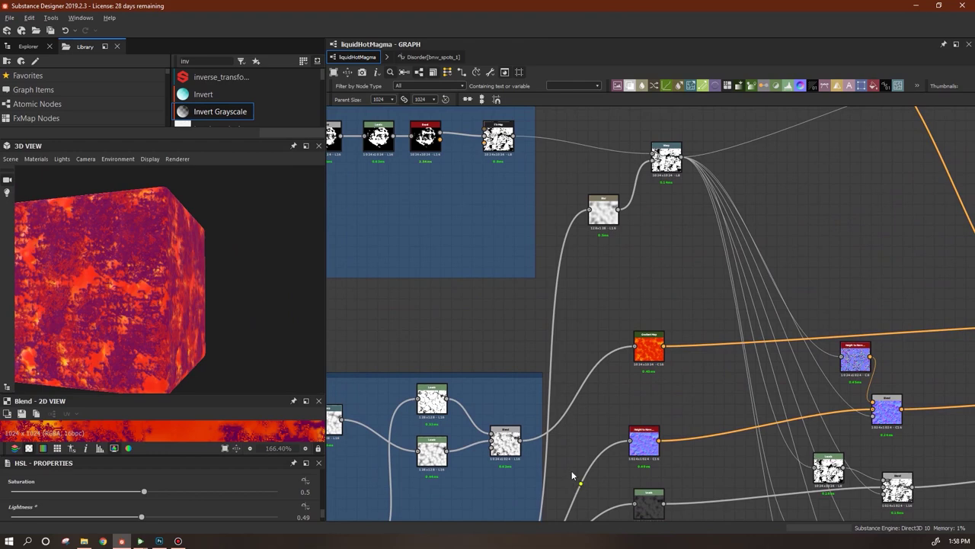
pyautogui.scroll(2, 504, 385)
pyautogui.moveTo(504, 385); pyautogui.dragTo(453, 447, button='middle')
pyautogui.moveTo(646, 320); pyautogui.dragTo(522, 370, button='middle')
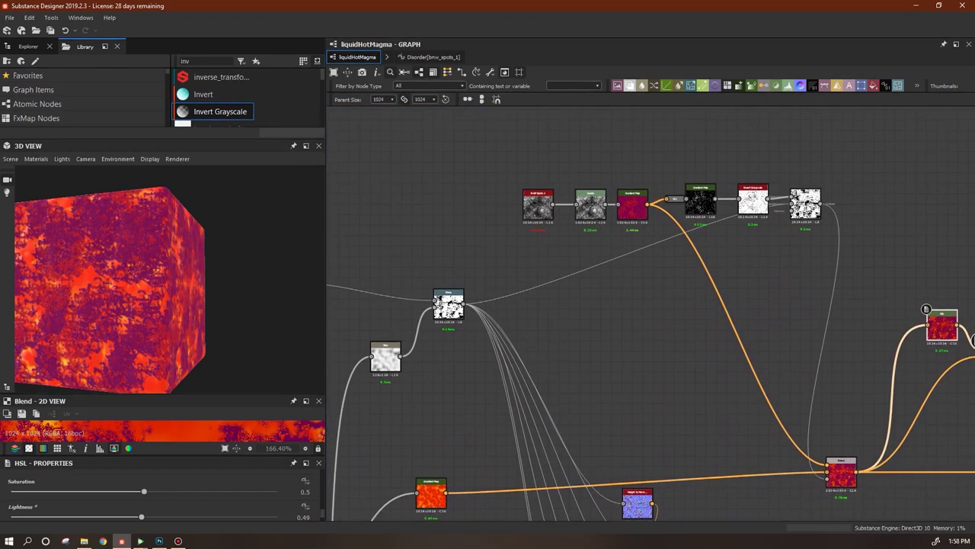
# Move the mask Blend in line with the Warp node and preview the warped mask in an enlarged 2D view
pyautogui.click(805, 210)
pyautogui.moveTo(805, 210); pyautogui.dragTo(815, 310)
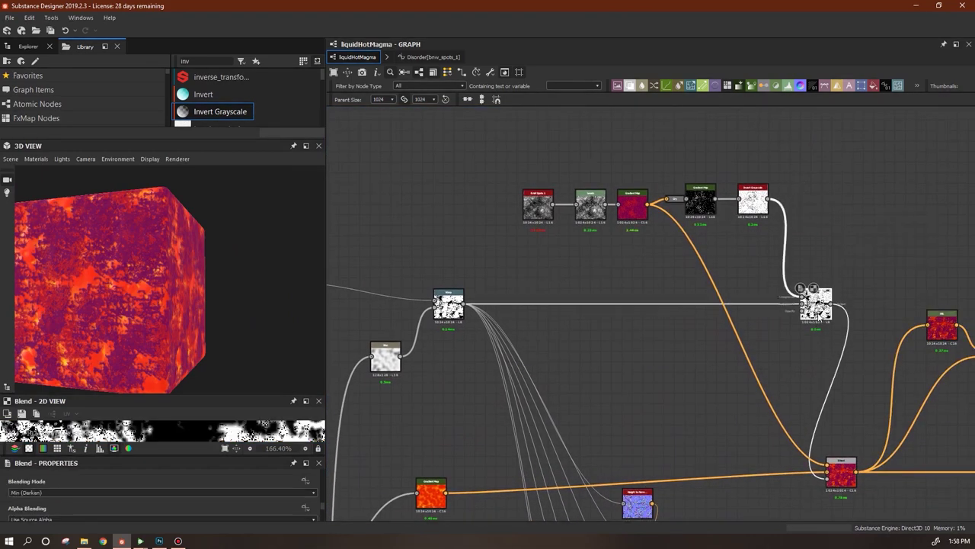
pyautogui.moveTo(537, 334); pyautogui.dragTo(651, 220, button='middle')
pyautogui.click(561, 194)
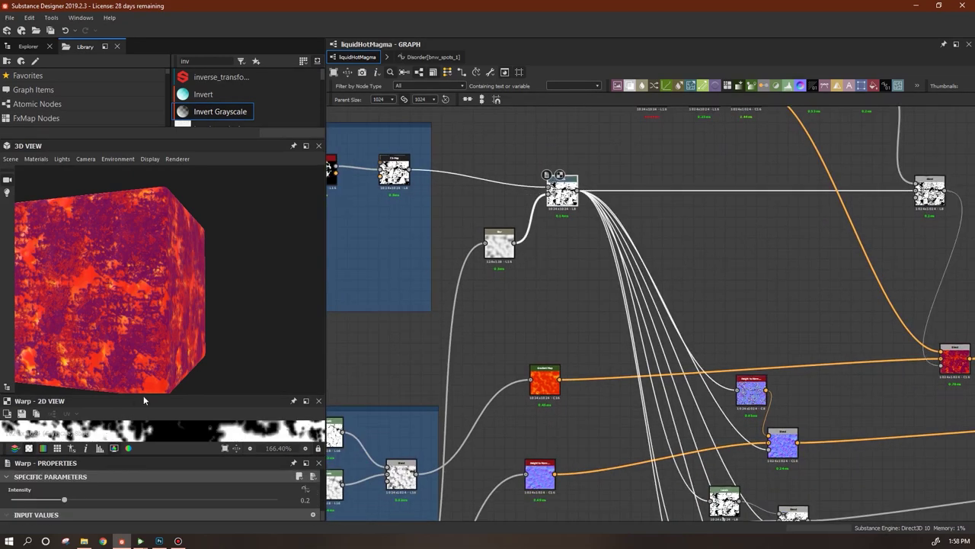
pyautogui.moveTo(185, 395); pyautogui.dragTo(185, 271)
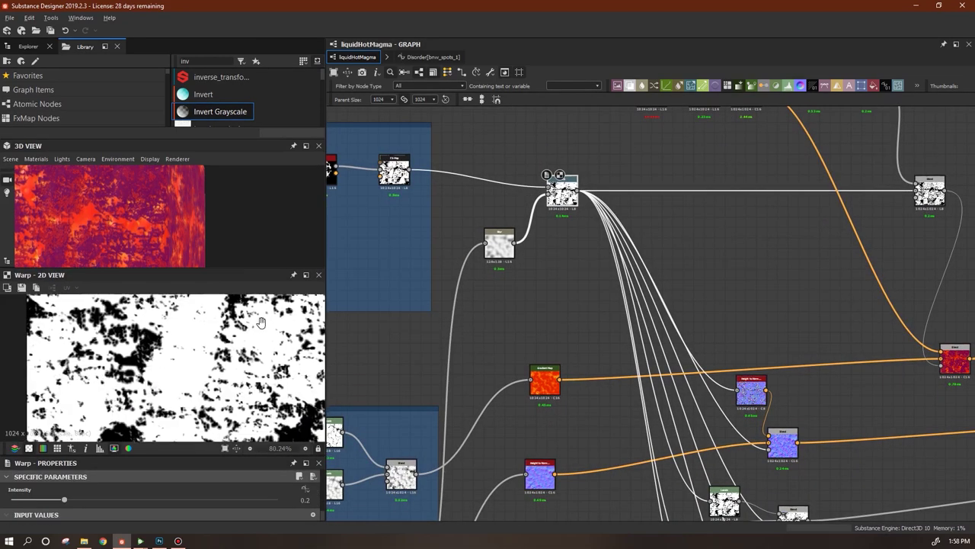
# Space the Warp and Blur apart and add a Blend with the Warp as foreground and the lower blue-frame Blend as background
pyautogui.moveTo(562, 196); pyautogui.dragTo(582, 197)
pyautogui.moveTo(493, 253); pyautogui.dragTo(483, 264)
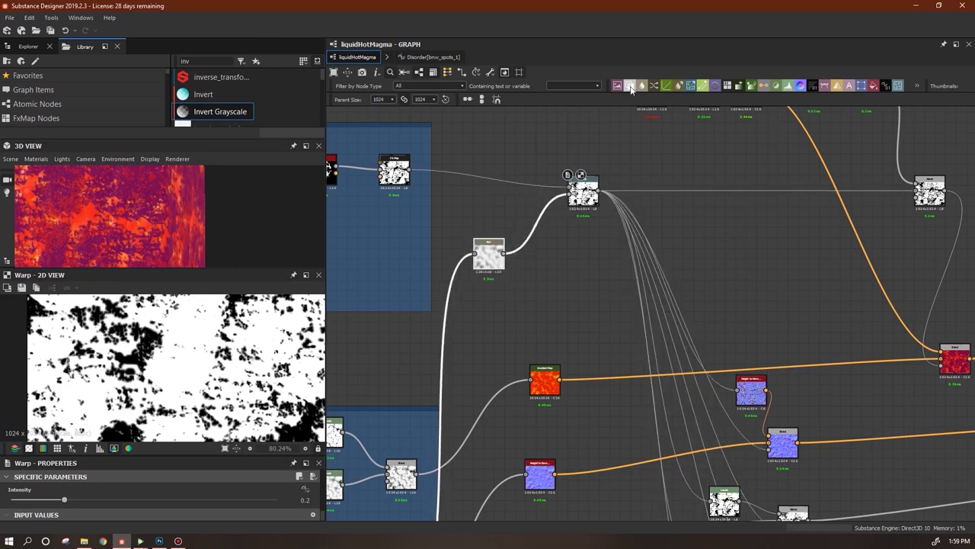
pyautogui.moveTo(764, 242); pyautogui.dragTo(766, 243)
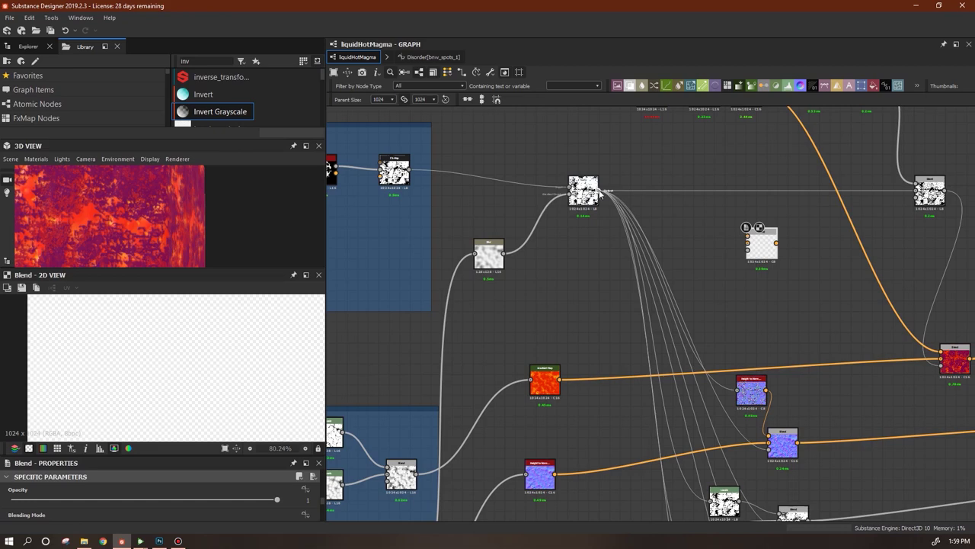
pyautogui.moveTo(758, 299); pyautogui.dragTo(785, 228, button='middle')
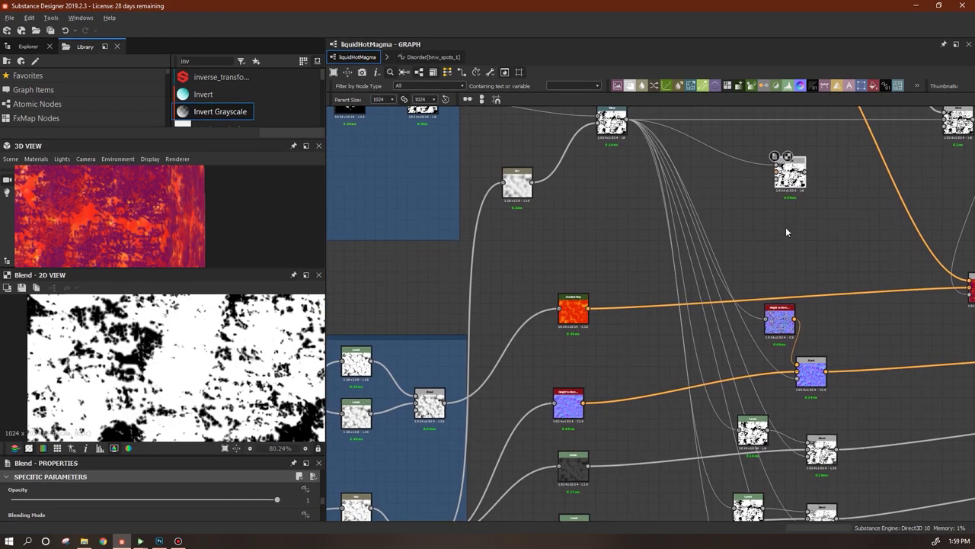
pyautogui.click(774, 172)
pyautogui.moveTo(761, 169); pyautogui.dragTo(859, 149, button='middle')
pyautogui.moveTo(716, 323); pyautogui.dragTo(671, 325, button='middle')
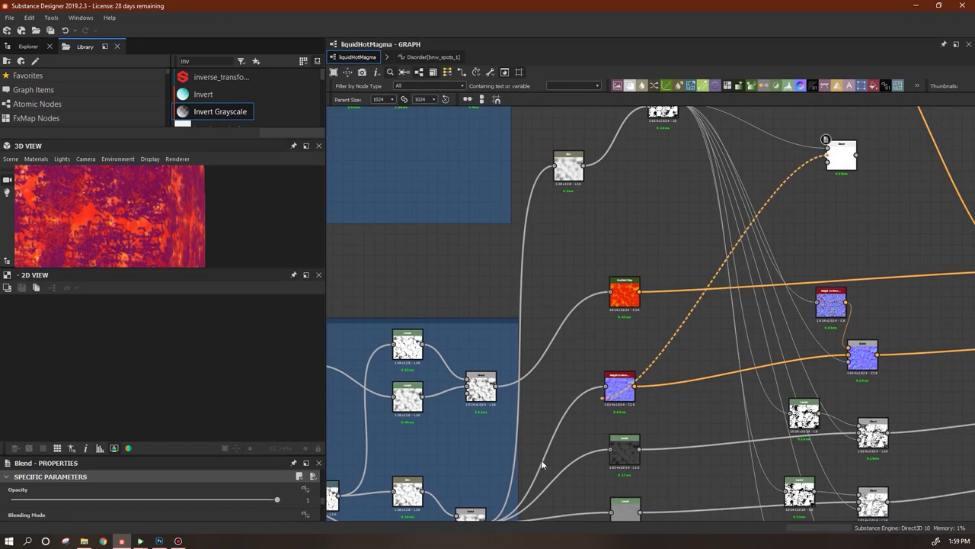
pyautogui.moveTo(508, 505); pyautogui.dragTo(579, 432, button='middle')
pyautogui.moveTo(767, 342); pyautogui.dragTo(646, 309, button='middle')
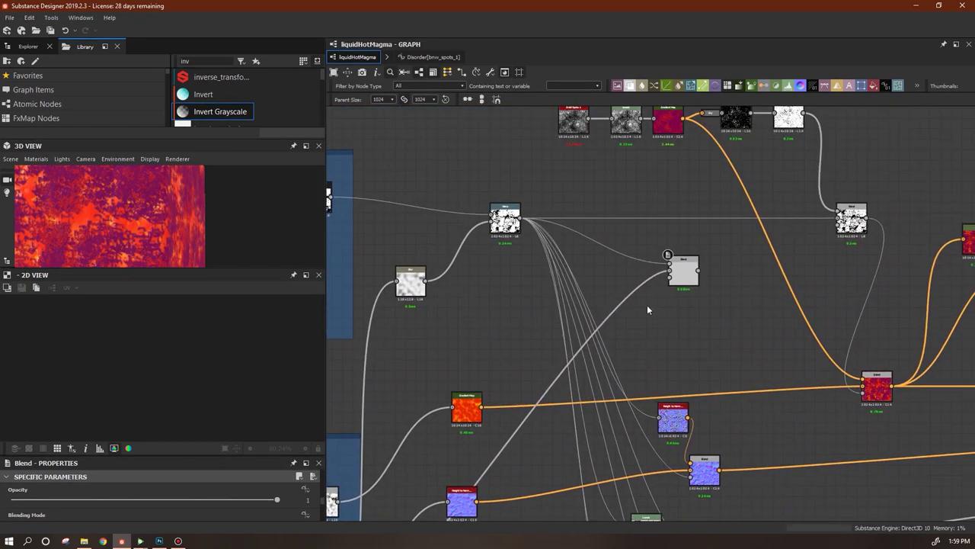
pyautogui.doubleClick(680, 270)
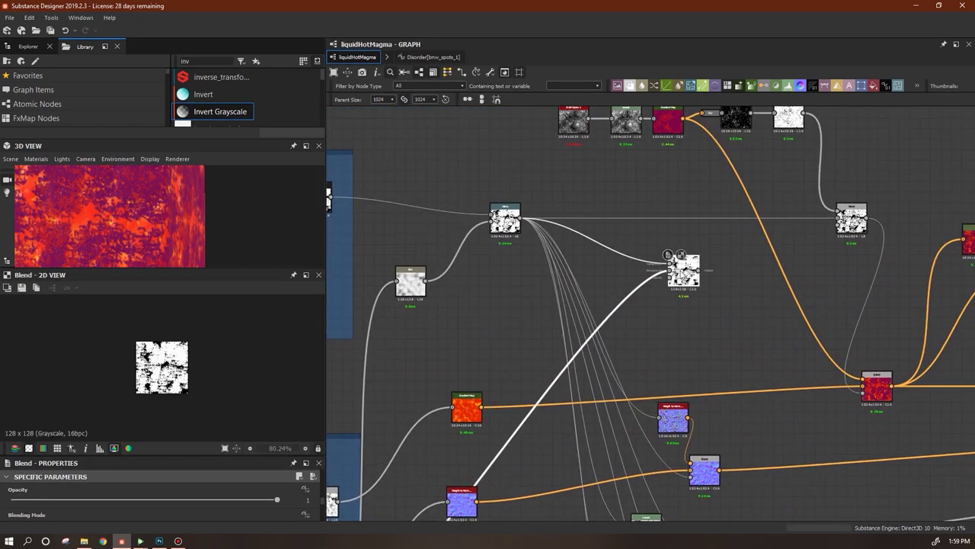
# Make the new Blend's output size relative to the parent and set its blending mode to Multiply
pyautogui.scroll(2, 665, 307)
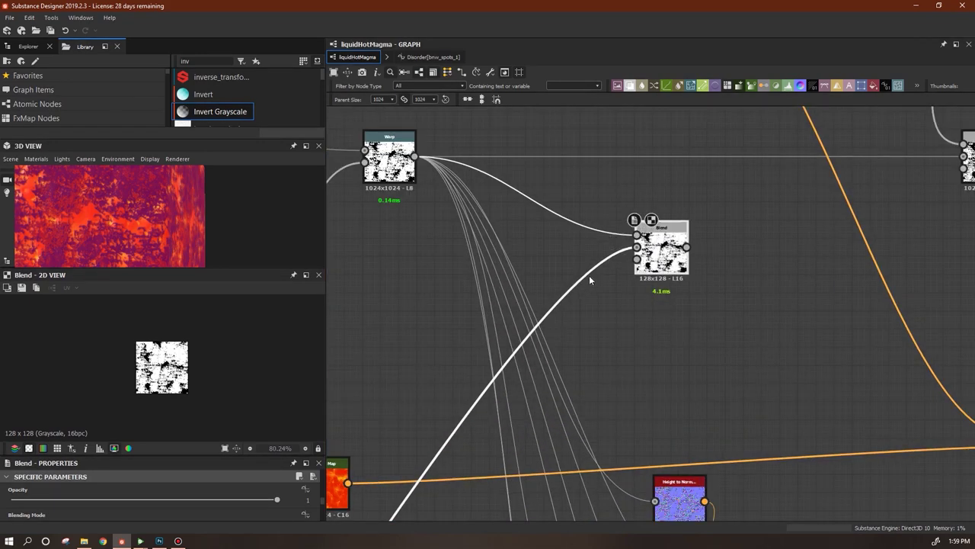
pyautogui.scroll(10, 312, 495)
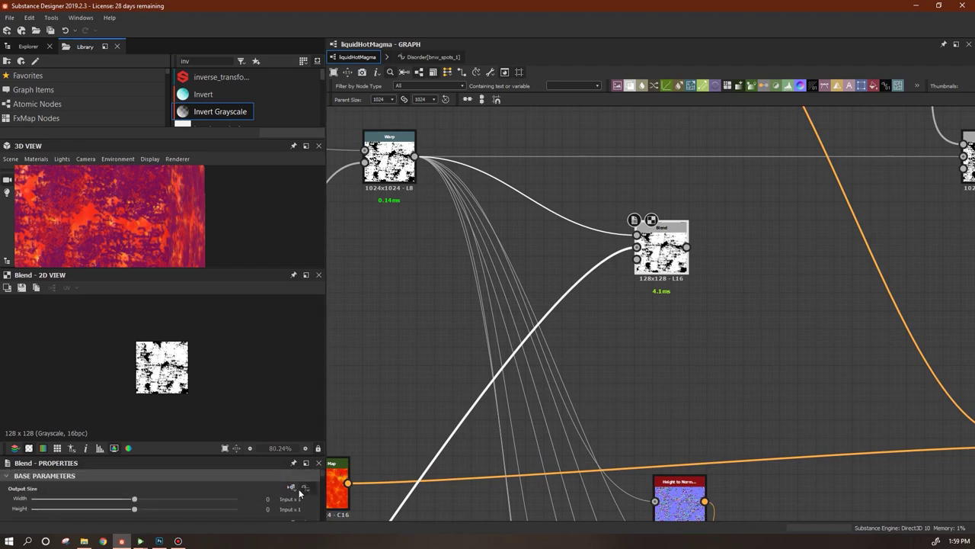
pyautogui.click(303, 486)
pyautogui.click(308, 528)
pyautogui.scroll(-10, 162, 503)
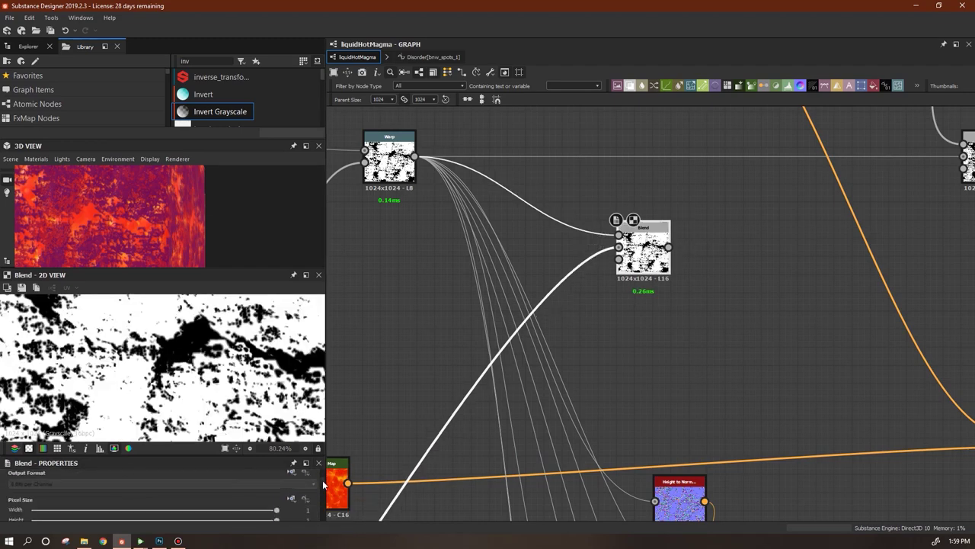
pyautogui.click(156, 507)
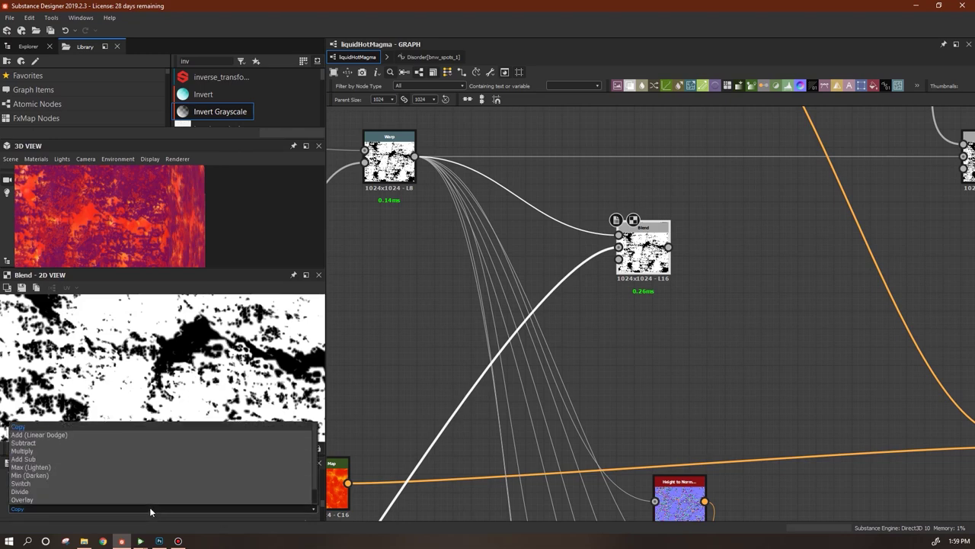
pyautogui.click(110, 455)
# Add a Levels node after the Multiply Blend and raise the contrast by moving the black, mid and white points inward
pyautogui.moveTo(656, 357); pyautogui.dragTo(472, 441, button='middle')
pyautogui.moveTo(460, 335); pyautogui.dragTo(416, 354)
pyautogui.moveTo(509, 344); pyautogui.dragTo(511, 347)
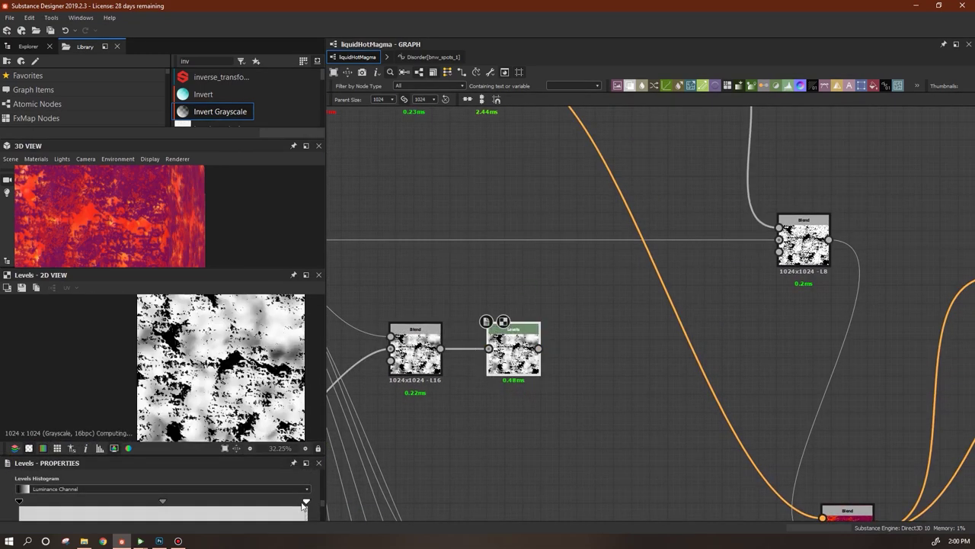
pyautogui.moveTo(307, 503); pyautogui.dragTo(290, 503)
pyautogui.moveTo(19, 502); pyautogui.dragTo(170, 503)
pyautogui.moveTo(229, 502); pyautogui.dragTo(250, 502)
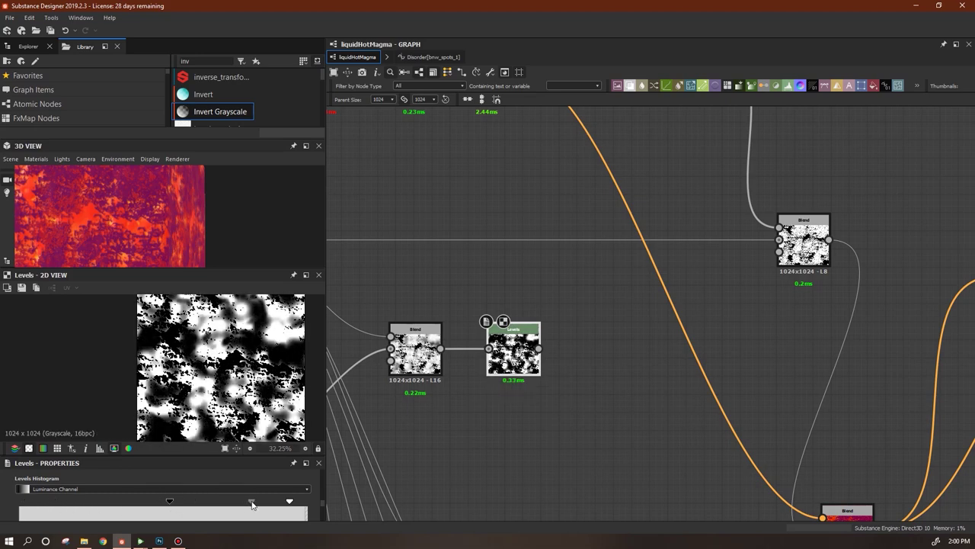
pyautogui.moveTo(170, 501); pyautogui.dragTo(117, 502)
# Use the new Levels output as the opacity mask of both the colour Blend and the HSL Blend
pyautogui.scroll(-3, 474, 362)
pyautogui.moveTo(460, 363); pyautogui.dragTo(574, 310)
pyautogui.moveTo(121, 222); pyautogui.dragTo(174, 232)
pyautogui.scroll(-3, 140, 222)
pyautogui.scroll(5, 593, 320)
pyautogui.moveTo(861, 325); pyautogui.dragTo(785, 256, button='middle')
pyautogui.click(782, 259)
pyautogui.scroll(-3, 649, 414)
pyautogui.scroll(-1, 633, 438)
pyautogui.scroll(-2, 629, 377)
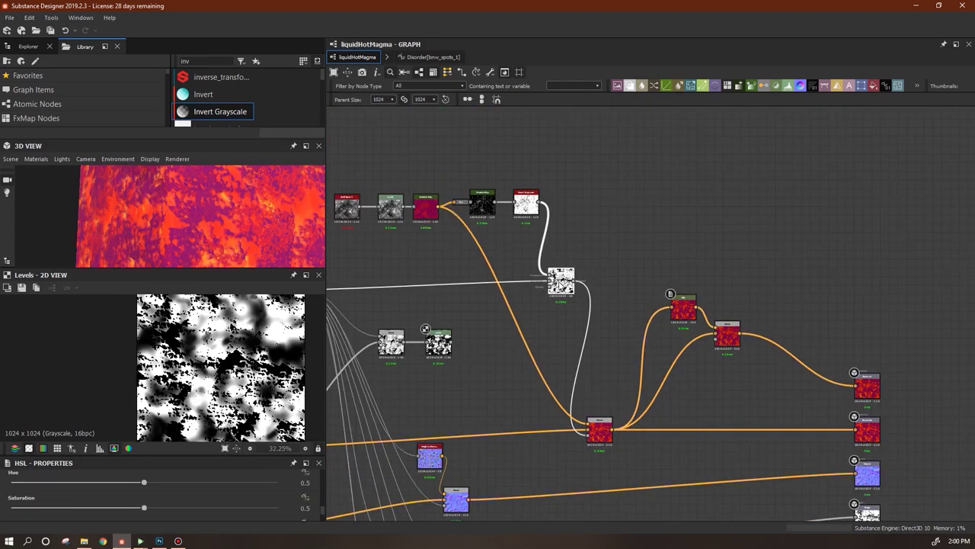
pyautogui.moveTo(633, 404); pyautogui.dragTo(690, 377, button='middle')
pyautogui.click(497, 320)
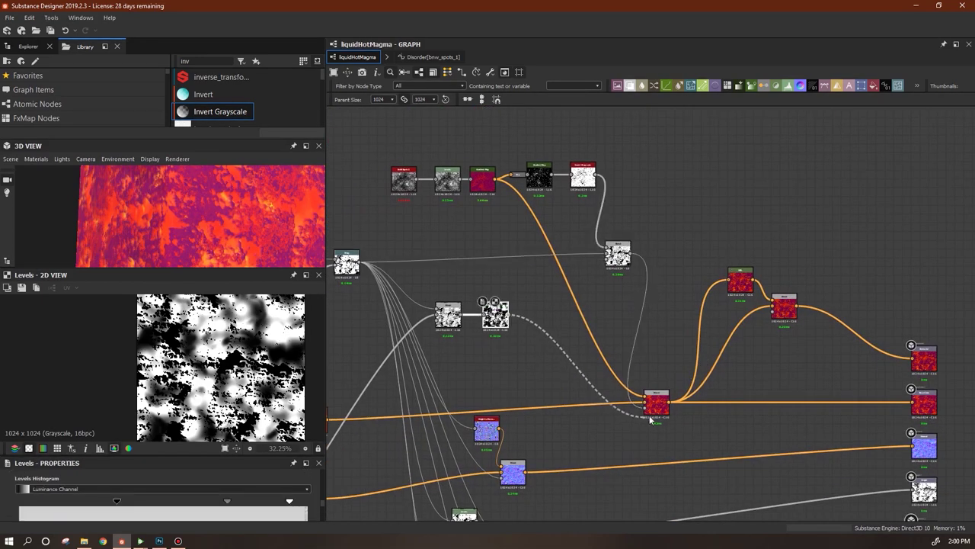
pyautogui.moveTo(651, 420); pyautogui.dragTo(648, 412)
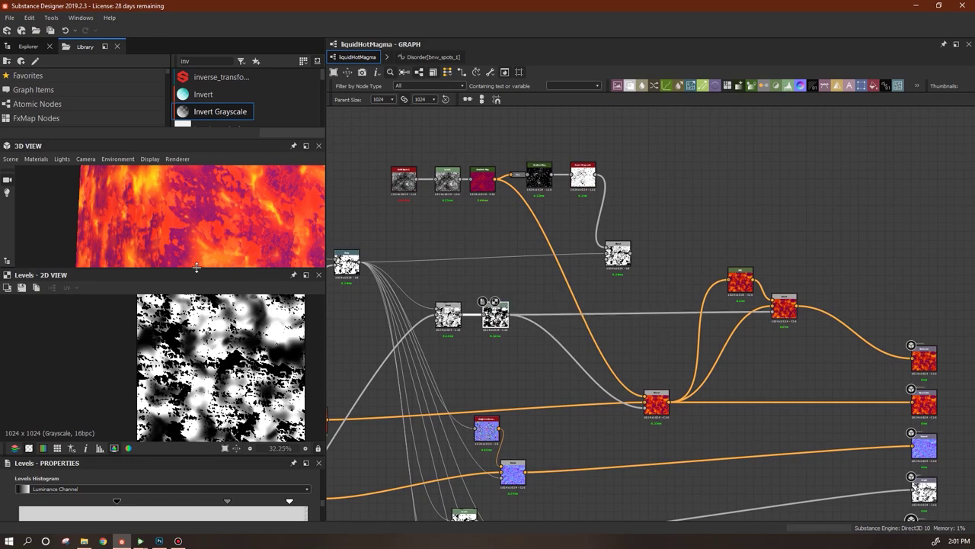
# Feed the Levels into the noise-mask Blend's background and use that Blend as the HSL Blend's opacity mask
pyautogui.moveTo(196, 267); pyautogui.dragTo(196, 422)
pyautogui.scroll(3, 234, 341)
pyautogui.moveTo(234, 342); pyautogui.dragTo(152, 320)
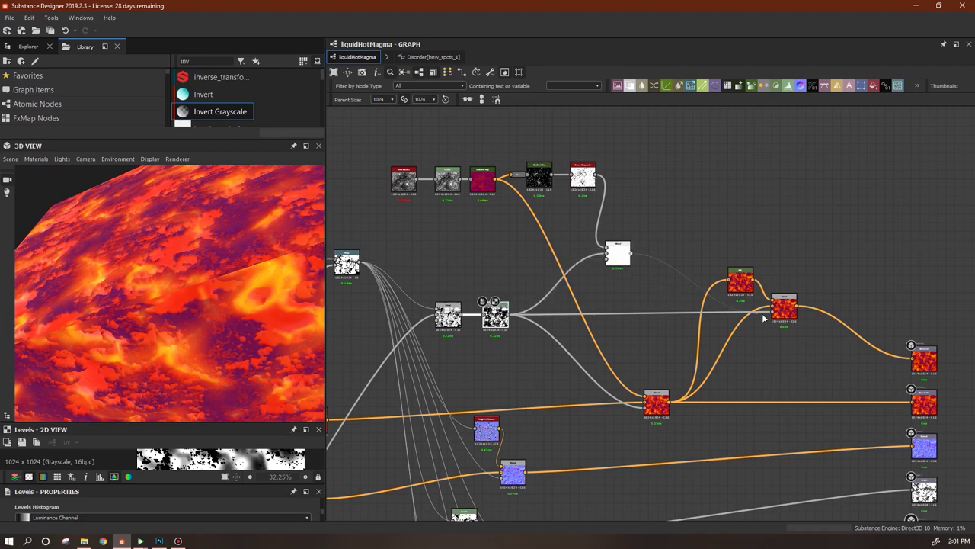
pyautogui.moveTo(775, 317); pyautogui.dragTo(773, 312)
pyautogui.moveTo(274, 335); pyautogui.dragTo(196, 320)
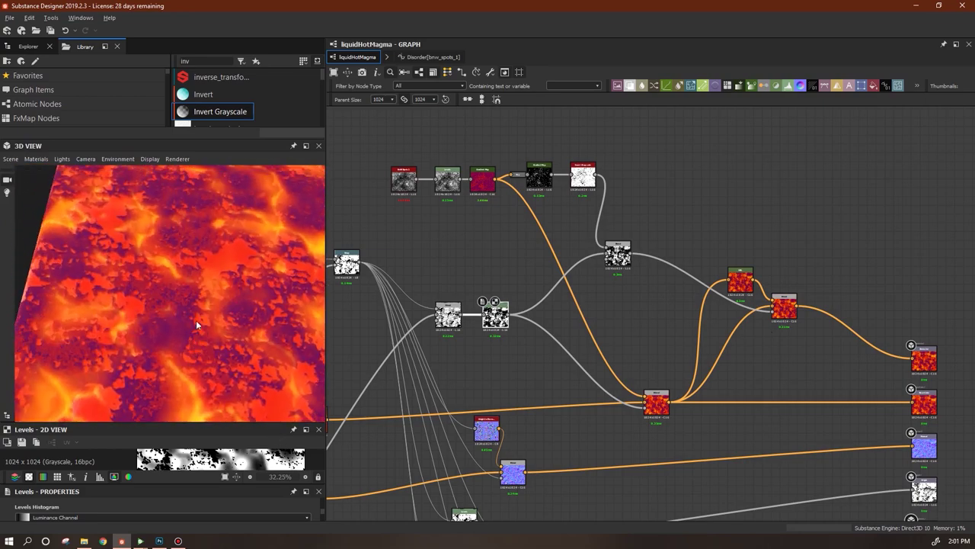
# Save liquidHotMagma.sbs, then reload it in Substance Player at an output size of 1024 to inspect the animated material
pyautogui.click(31, 48)
pyautogui.click(22, 62)
pyautogui.click(141, 541)
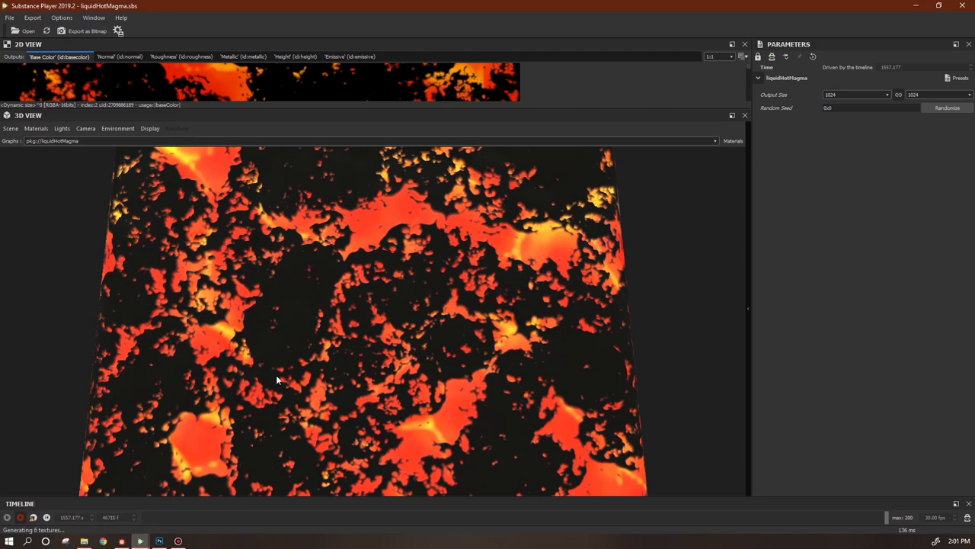
pyautogui.click(33, 518)
pyautogui.click(46, 32)
pyautogui.click(887, 96)
pyautogui.click(859, 148)
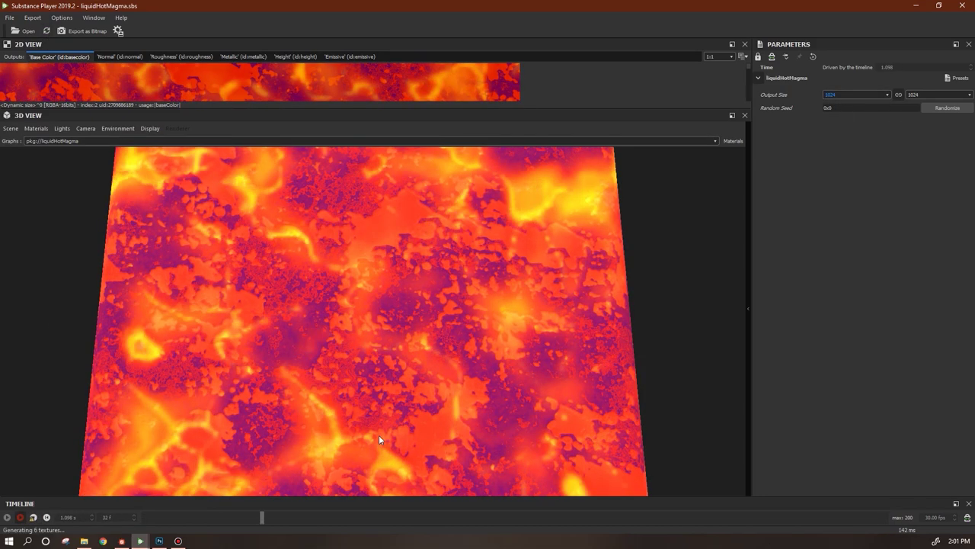
pyautogui.moveTo(394, 434); pyautogui.dragTo(335, 378)
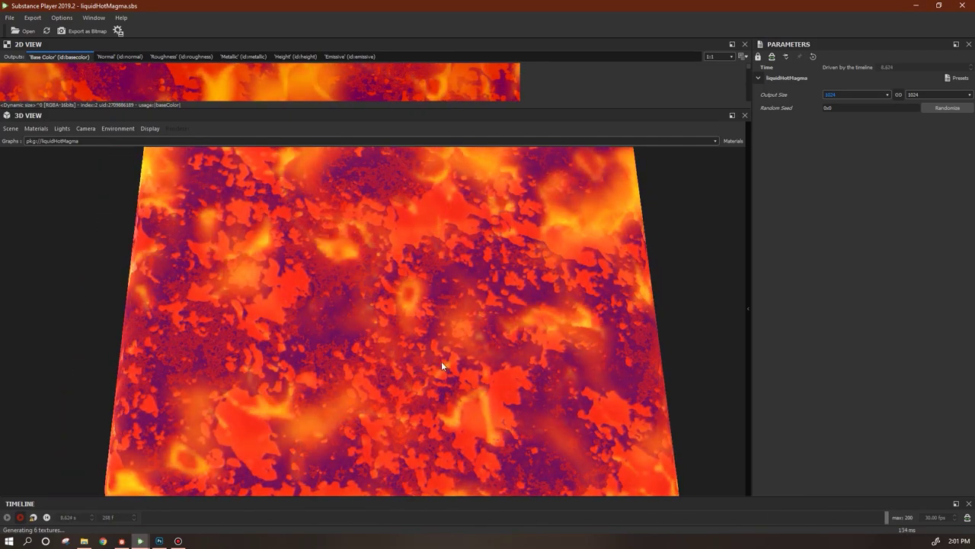
pyautogui.moveTo(468, 351); pyautogui.dragTo(468, 356)
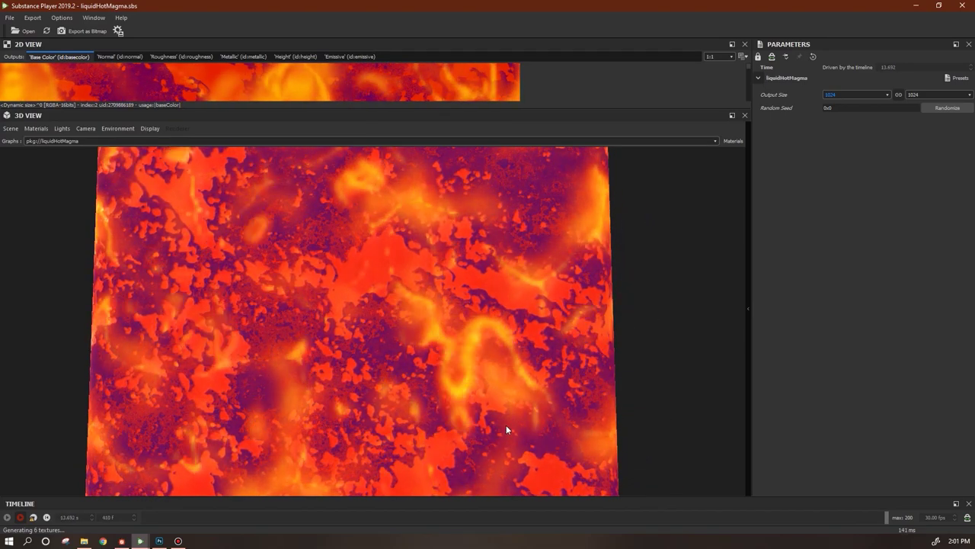
# Switch back to Substance Designer, enlarge the 2D view and properties, and lower the mask Levels' mid point
pyautogui.hotkey('alt', 'Tab')
pyautogui.scroll(-3, 619, 311)
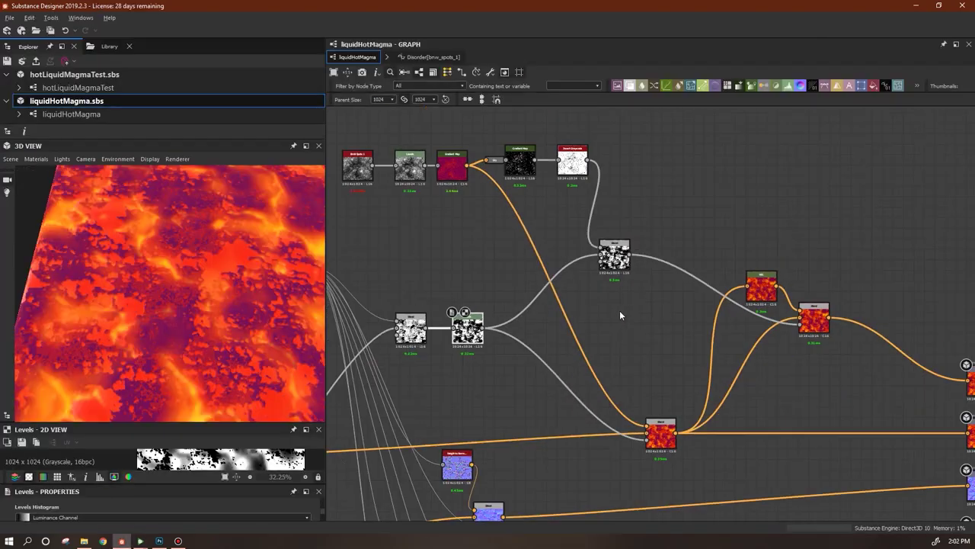
pyautogui.moveTo(620, 311); pyautogui.dragTo(677, 310, button='middle')
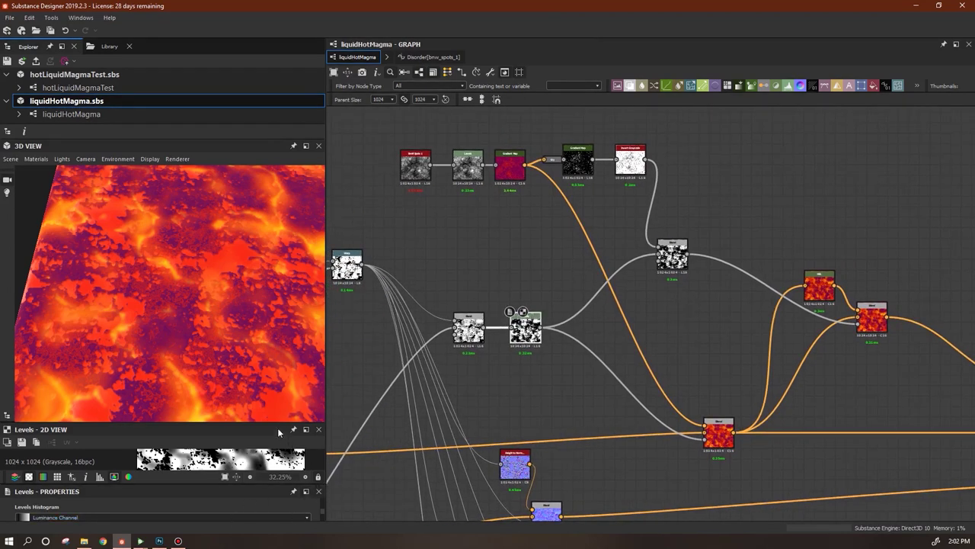
pyautogui.moveTo(274, 422); pyautogui.dragTo(280, 335)
pyautogui.moveTo(276, 485); pyautogui.dragTo(274, 455)
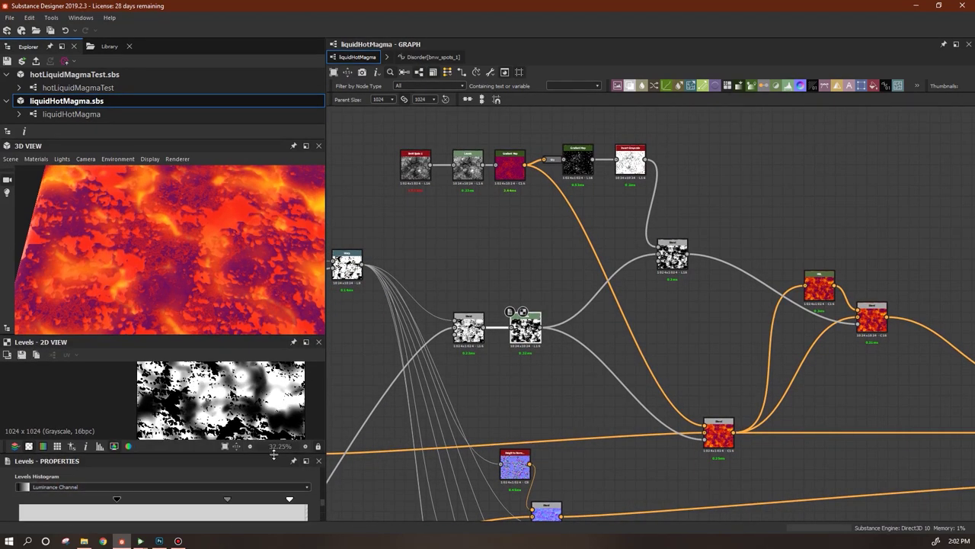
pyautogui.moveTo(226, 500); pyautogui.dragTo(203, 501)
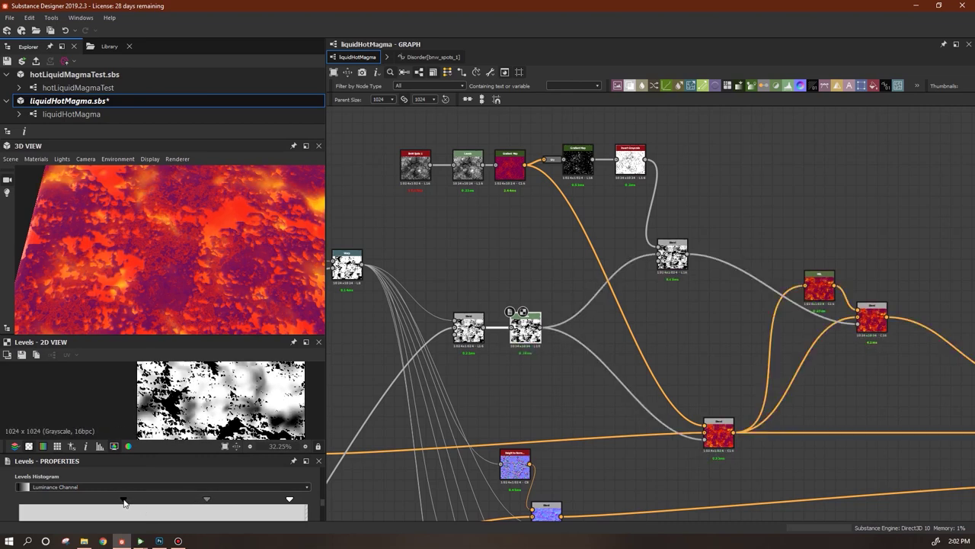
# Preview the noise-mask Blend in 2D and darken the HSL variation by lowering its lightness
pyautogui.click(670, 254)
pyautogui.click(819, 288)
pyautogui.moveTo(143, 509); pyautogui.dragTo(117, 508)
# Lower the black and mid points of the mask Levels to brighten the crust mask
pyautogui.click(526, 326)
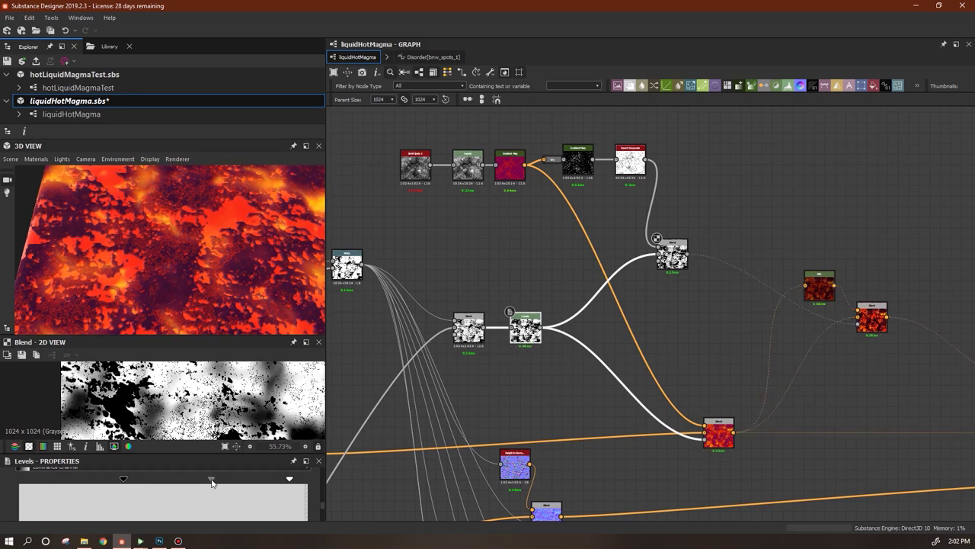
pyautogui.moveTo(191, 251); pyautogui.dragTo(130, 316)
pyautogui.moveTo(123, 478); pyautogui.dragTo(69, 483)
pyautogui.moveTo(185, 479); pyautogui.dragTo(191, 480)
pyautogui.scroll(-2, 297, 499)
pyautogui.moveTo(307, 498)
pyautogui.mouseDown()
pyautogui.moveTo(233, 498)
pyautogui.moveTo(318, 492)
pyautogui.mouseUp()
# Shift the black-to-white transition of the noise-mask Gradient Map slightly toward the dark end
pyautogui.moveTo(625, 334); pyautogui.dragTo(649, 358, button='middle')
pyautogui.click(697, 279)
pyautogui.click(603, 185)
pyautogui.moveTo(102, 474); pyautogui.dragTo(101, 475)
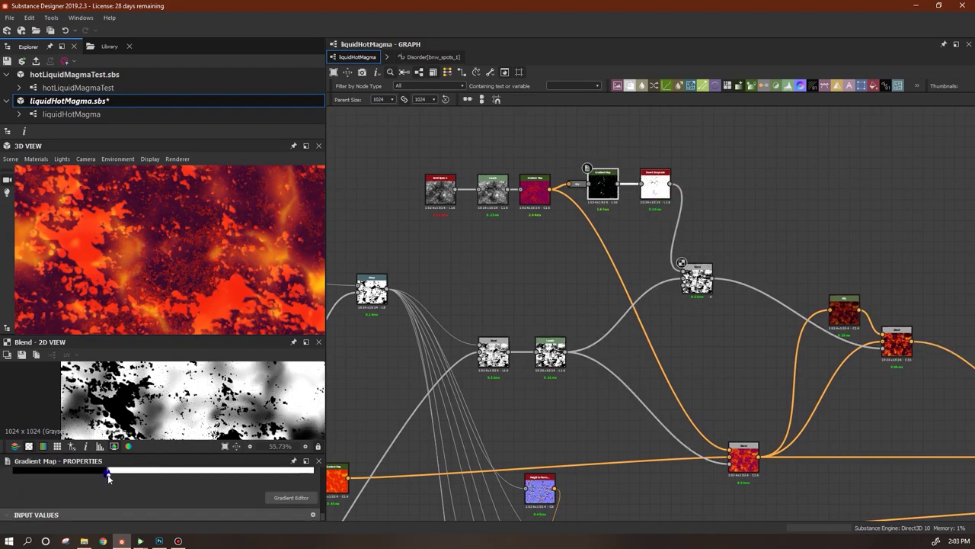
# Preview the mask Levels in 2D and lower its white point while rebalancing the mid point
pyautogui.click(564, 351)
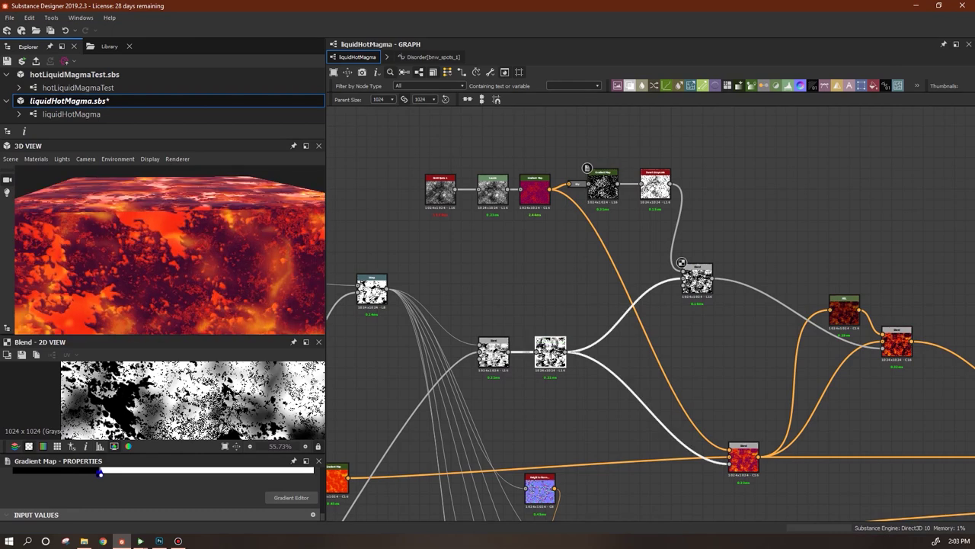
pyautogui.moveTo(196, 493); pyautogui.dragTo(204, 491)
pyautogui.moveTo(289, 490); pyautogui.dragTo(272, 490)
pyautogui.moveTo(192, 491); pyautogui.dragTo(204, 493)
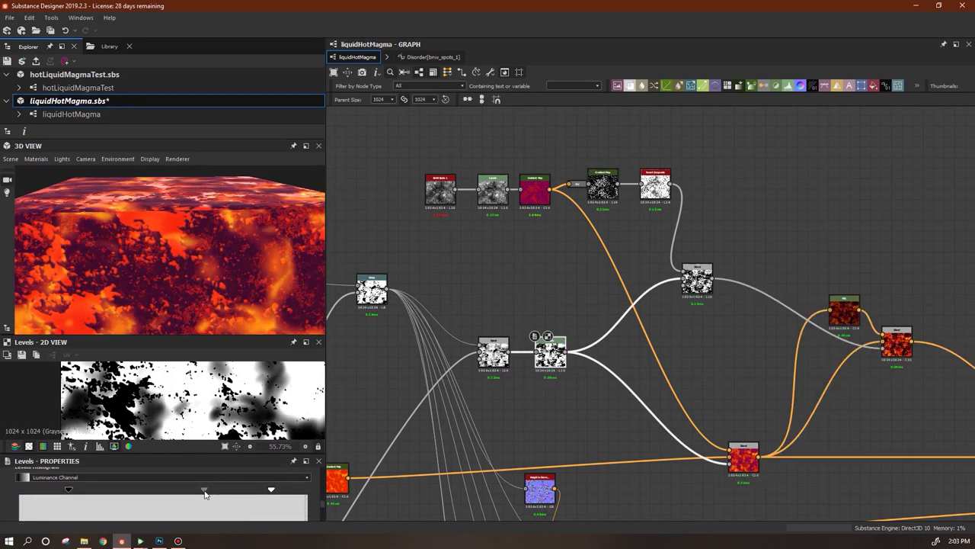
pyautogui.moveTo(231, 260); pyautogui.dragTo(152, 344)
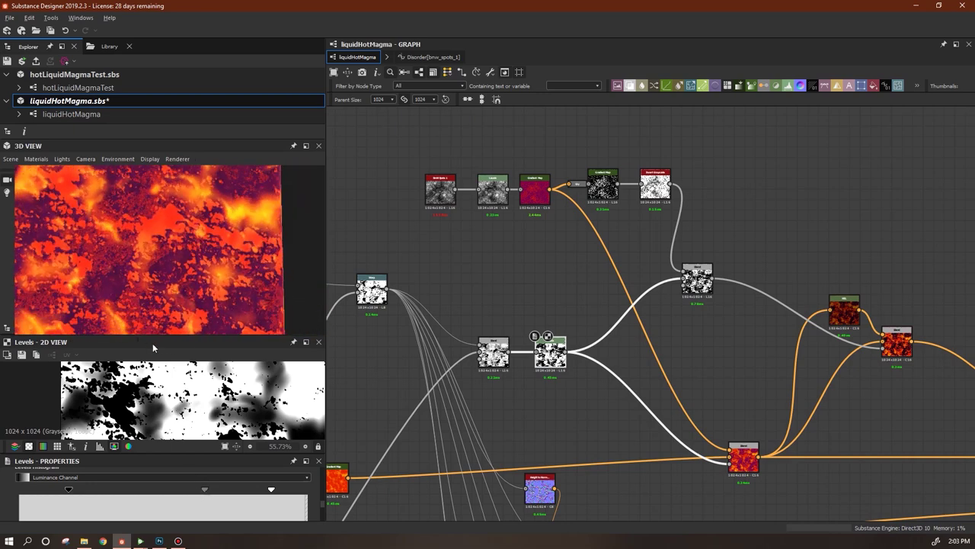
pyautogui.moveTo(204, 493); pyautogui.dragTo(256, 492)
# Add and reposition orange keys in the lava Gradient Map, including ones at about 0.49 and 0.78
pyautogui.moveTo(263, 267); pyautogui.dragTo(288, 154)
pyautogui.moveTo(349, 435); pyautogui.dragTo(494, 369, button='middle')
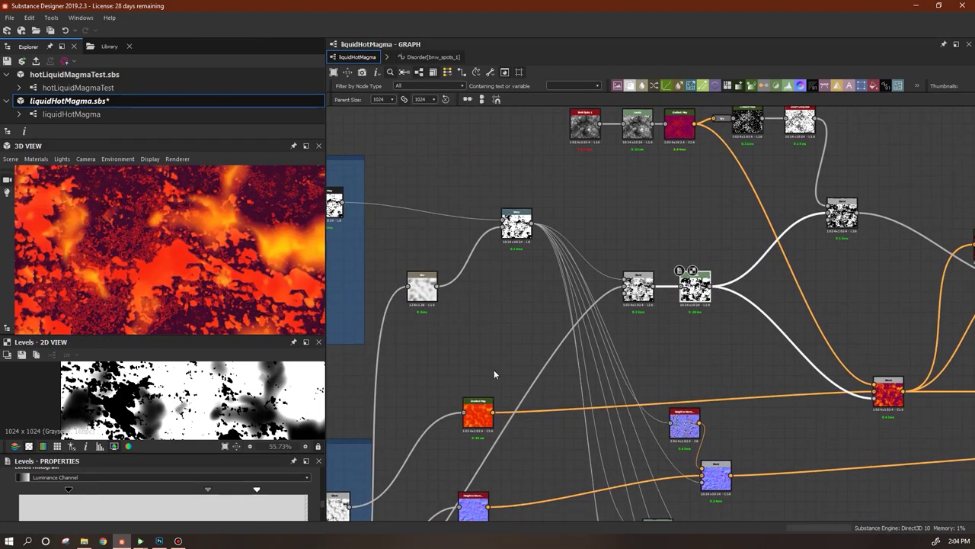
pyautogui.click(478, 414)
pyautogui.click(304, 514)
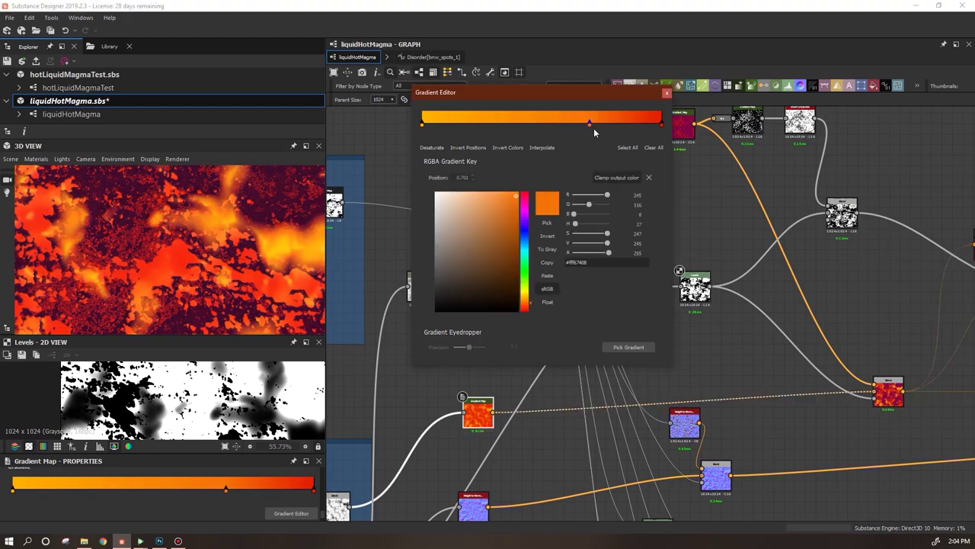
pyautogui.click(485, 126)
pyautogui.moveTo(537, 125); pyautogui.dragTo(539, 124)
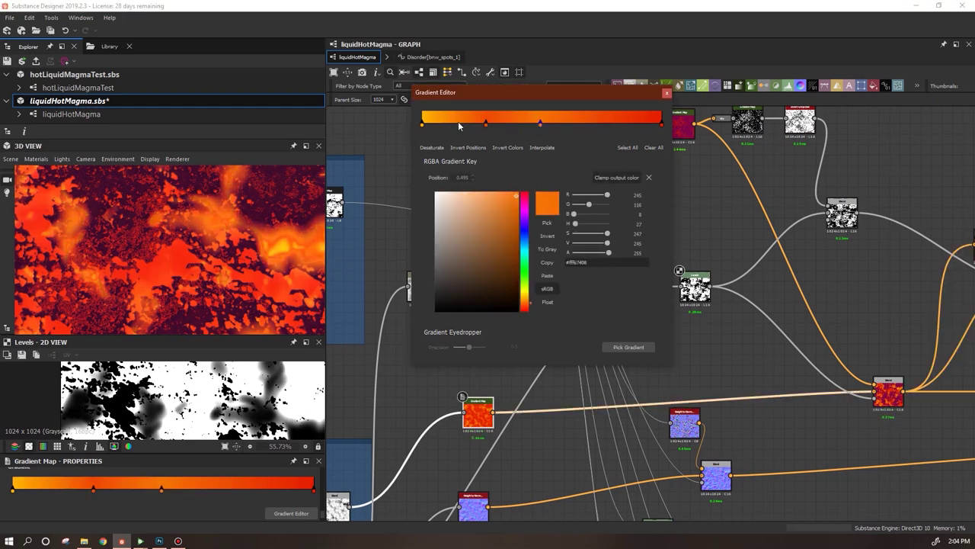
pyautogui.moveTo(454, 124); pyautogui.dragTo(607, 130)
pyautogui.scroll(-5, 216, 289)
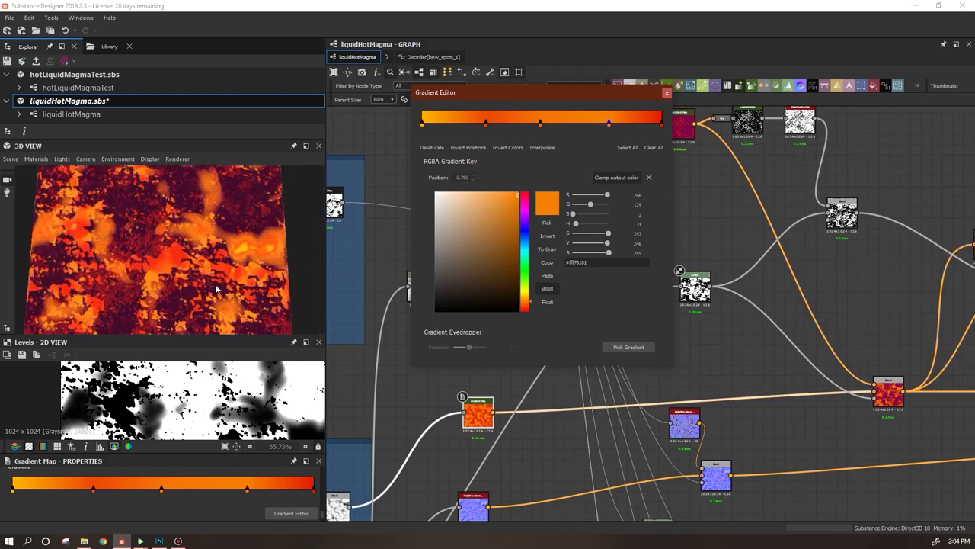
pyautogui.moveTo(217, 290); pyautogui.dragTo(206, 178)
pyautogui.scroll(4, 207, 181)
# Try feeding the Multiply Blend's background from the upper output Blend of the lower blue frame, and undo the change
pyautogui.click(731, 165)
pyautogui.moveTo(681, 160); pyautogui.dragTo(598, 132, button='middle')
pyautogui.click(556, 258)
pyautogui.moveTo(586, 287)
pyautogui.mouseDown(button='middle')
pyautogui.moveTo(690, 243)
pyautogui.moveTo(763, 131)
pyautogui.mouseUp(button='middle')
pyautogui.moveTo(637, 306)
pyautogui.mouseDown(button='middle')
pyautogui.moveTo(665, 274)
pyautogui.moveTo(617, 302)
pyautogui.moveTo(835, 252)
pyautogui.mouseUp(button='middle')
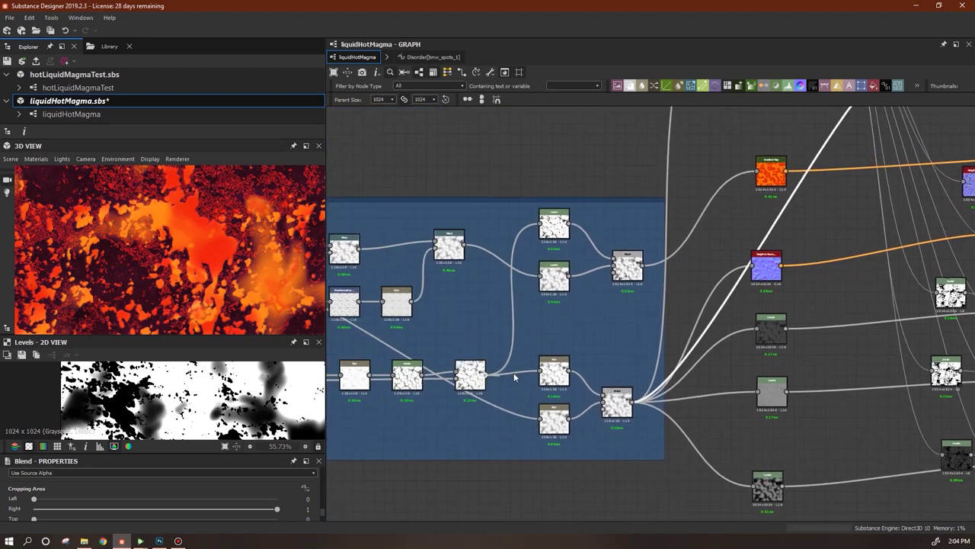
pyautogui.moveTo(620, 327); pyautogui.dragTo(445, 485, button='middle')
pyautogui.click(744, 205)
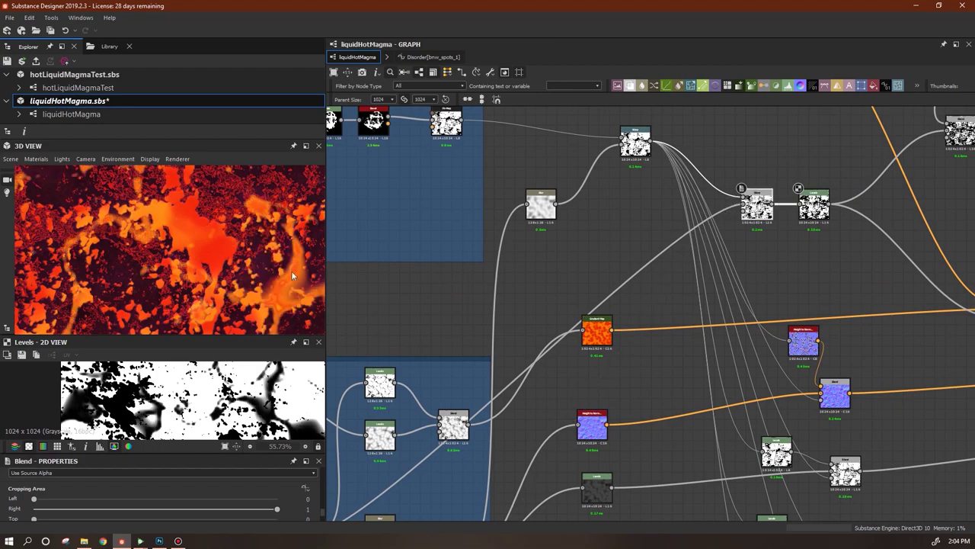
pyautogui.scroll(-4, 241, 280)
pyautogui.hotkey('ctrl', 'z')
# Move the mask Levels aside and restore the Warp as the background input of the noise-mask Blend
pyautogui.moveTo(586, 462); pyautogui.dragTo(416, 547, button='middle')
pyautogui.click(651, 298)
pyautogui.scroll(4, 263, 268)
pyautogui.moveTo(263, 269); pyautogui.dragTo(131, 307, button='middle')
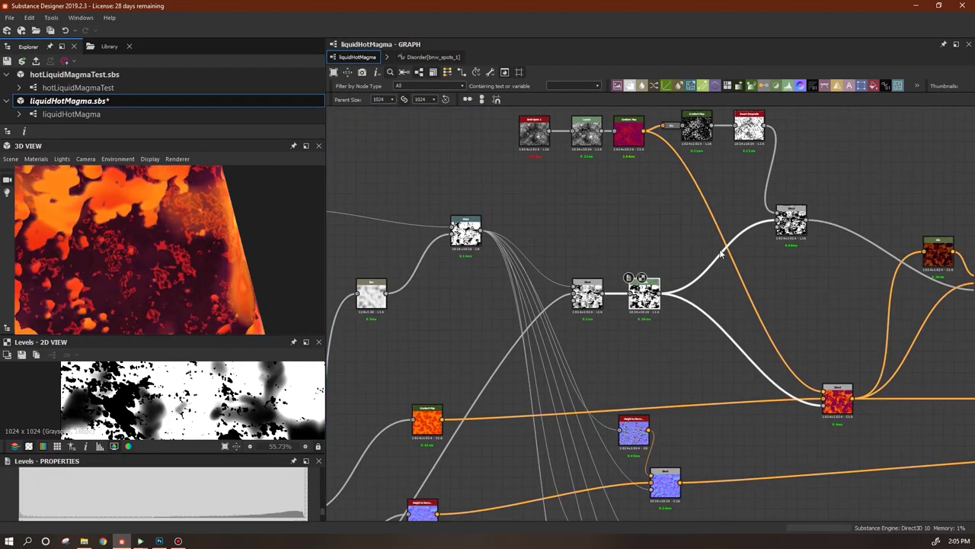
pyautogui.moveTo(644, 296); pyautogui.dragTo(655, 327)
pyautogui.click(607, 295)
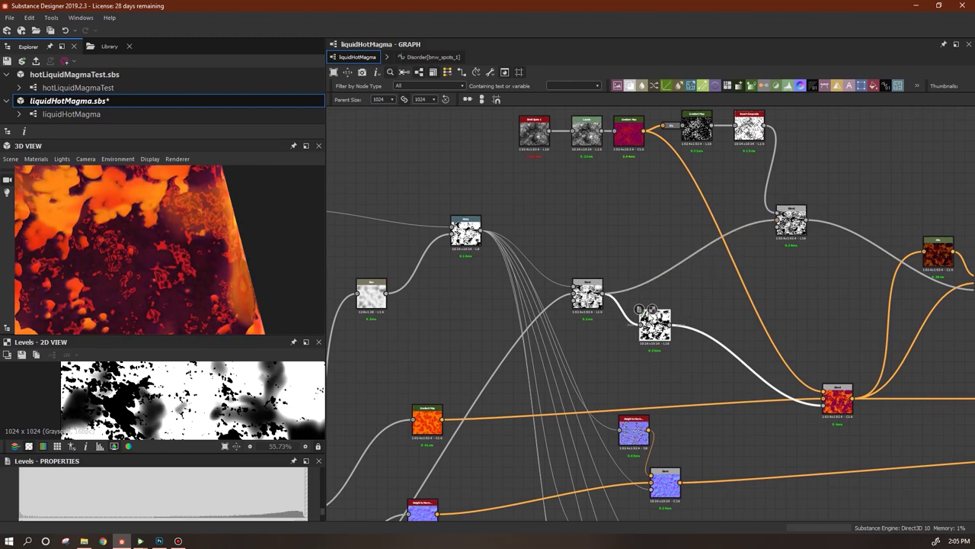
pyautogui.hotkey('ctrl', 'z')
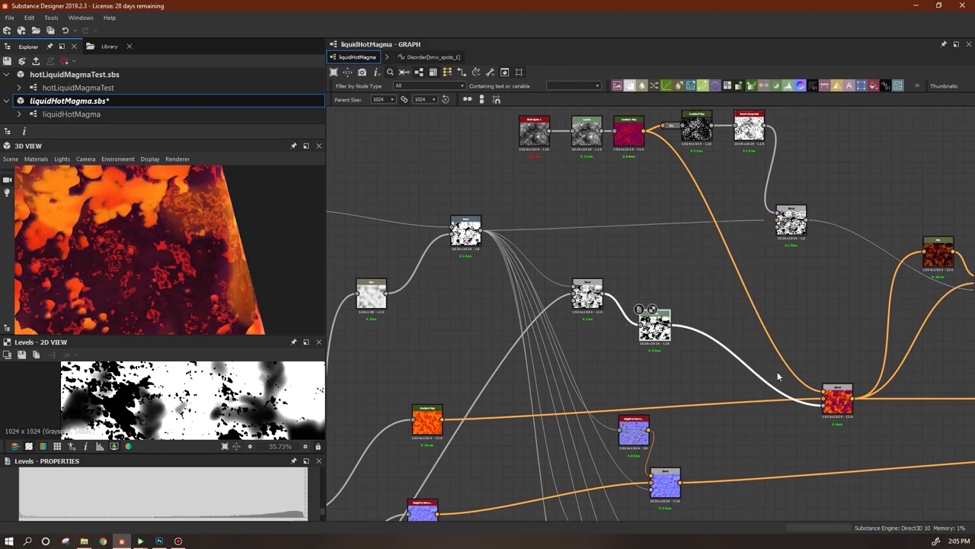
# Connect the Warp to the colour Blend's opacity input and delete the unused Multiply Blend and Levels
pyautogui.moveTo(823, 406); pyautogui.dragTo(481, 231)
pyautogui.moveTo(268, 211); pyautogui.dragTo(199, 265)
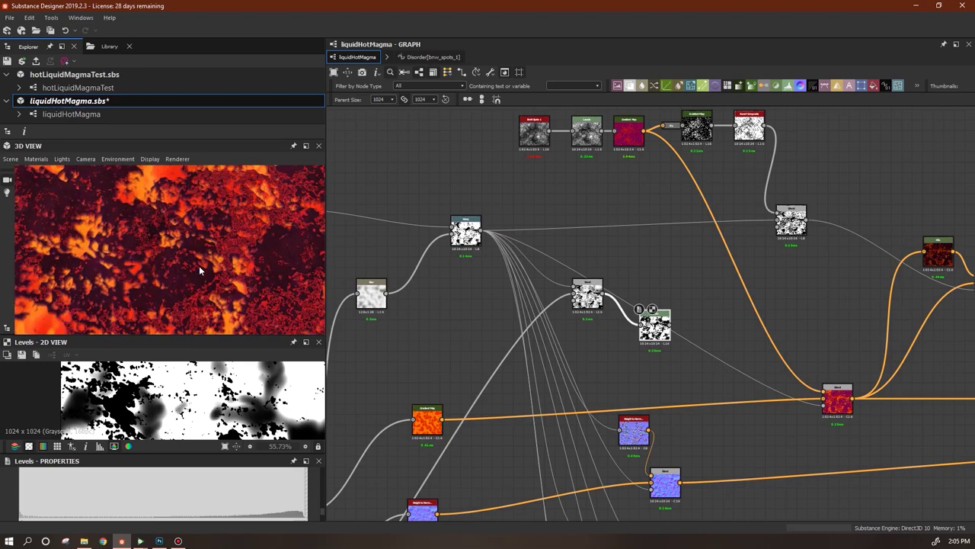
pyautogui.moveTo(649, 340); pyautogui.dragTo(583, 309)
pyautogui.press('Delete')
# Preview the noise-mask Gradient Map in 2D and fine-tune its black-to-white transition slightly toward the white end
pyautogui.doubleClick(694, 130)
pyautogui.moveTo(323, 474); pyautogui.dragTo(324, 518)
pyautogui.moveTo(95, 494); pyautogui.dragTo(108, 498)
pyautogui.moveTo(107, 498); pyautogui.dragTo(103, 498)
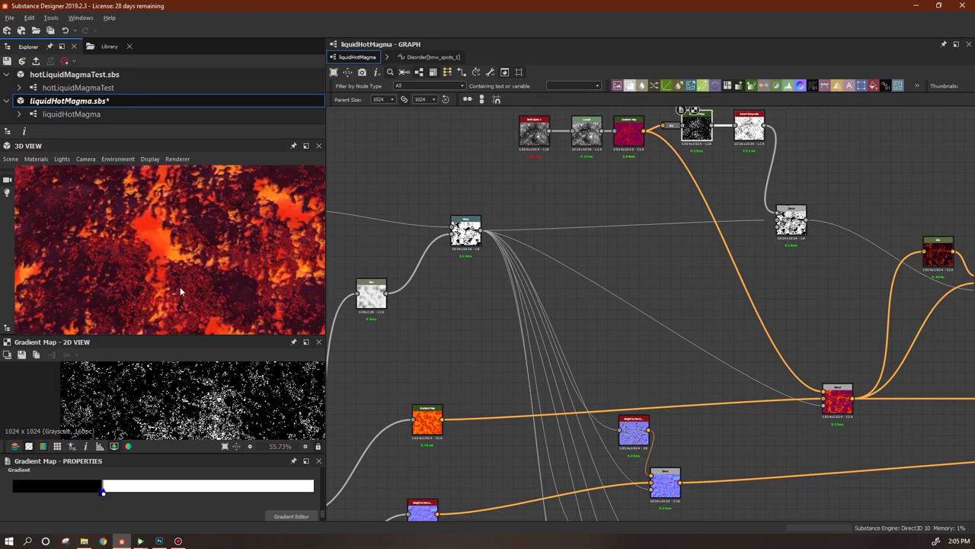
pyautogui.moveTo(174, 275); pyautogui.dragTo(125, 197)
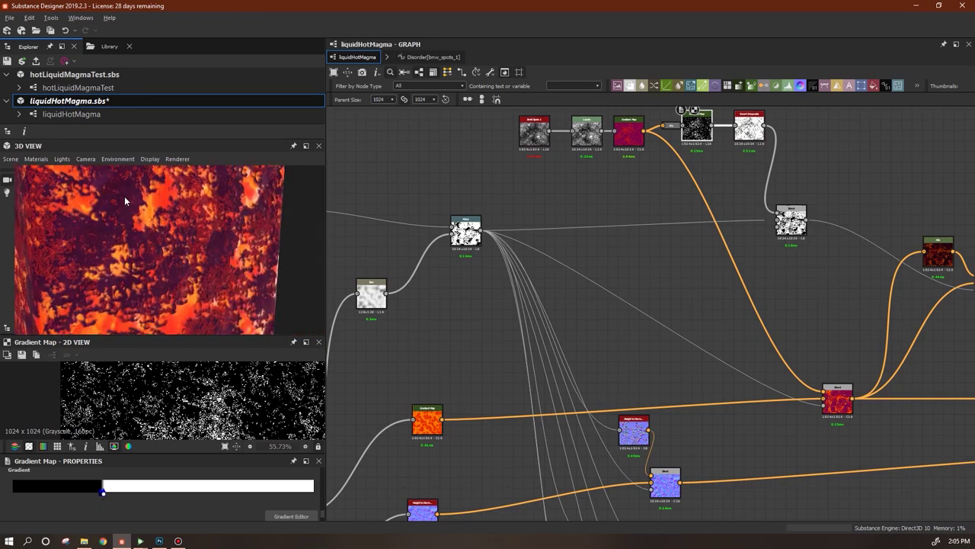
pyautogui.moveTo(164, 251); pyautogui.dragTo(116, 236)
# Space apart the crust normal node and the normal Blend, and add a new Blend node between them
pyautogui.moveTo(554, 154); pyautogui.dragTo(607, 250, button='middle')
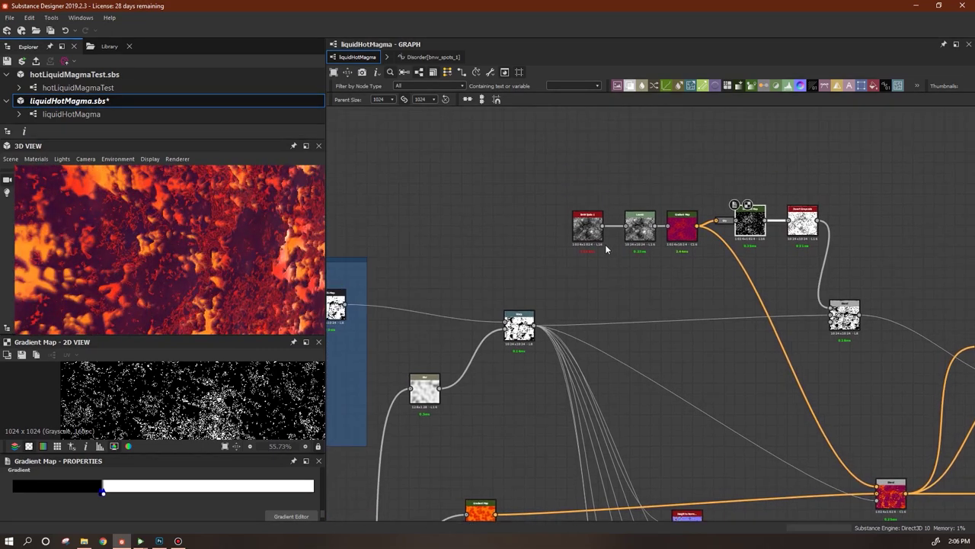
pyautogui.moveTo(672, 290); pyautogui.dragTo(545, 333, button='middle')
pyautogui.moveTo(721, 360); pyautogui.dragTo(765, 215, button='middle')
pyautogui.scroll(-2, 749, 262)
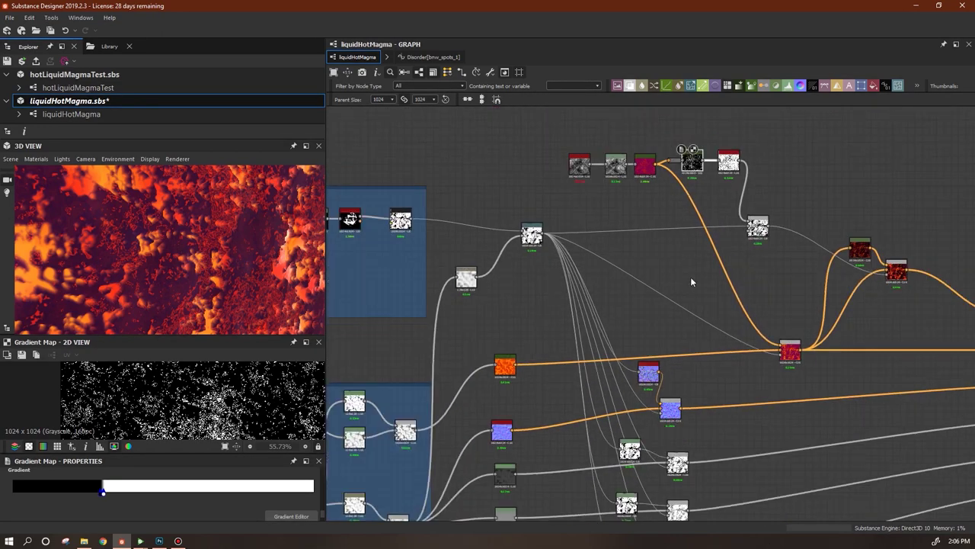
pyautogui.moveTo(718, 400); pyautogui.dragTo(693, 372, button='middle')
pyautogui.moveTo(672, 358); pyautogui.dragTo(752, 385)
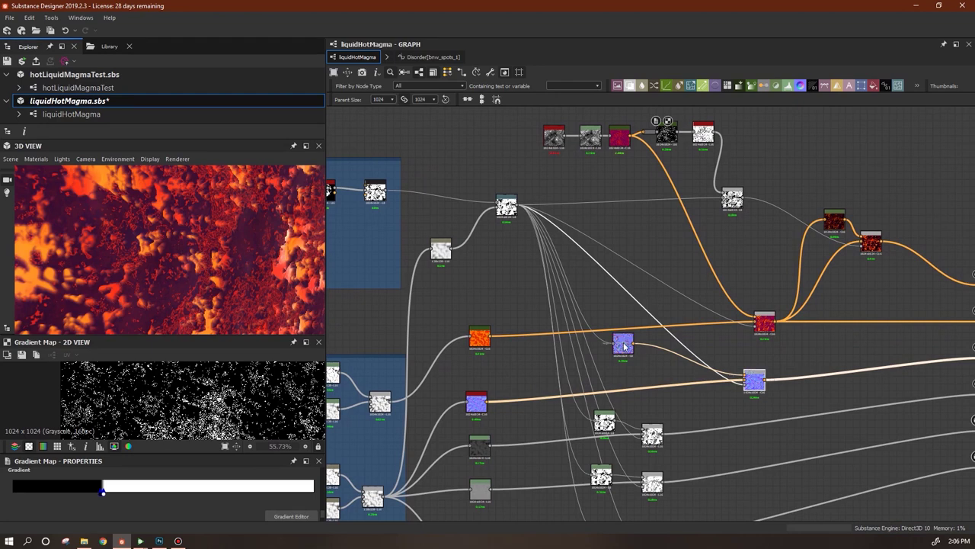
pyautogui.moveTo(624, 345); pyautogui.dragTo(616, 330)
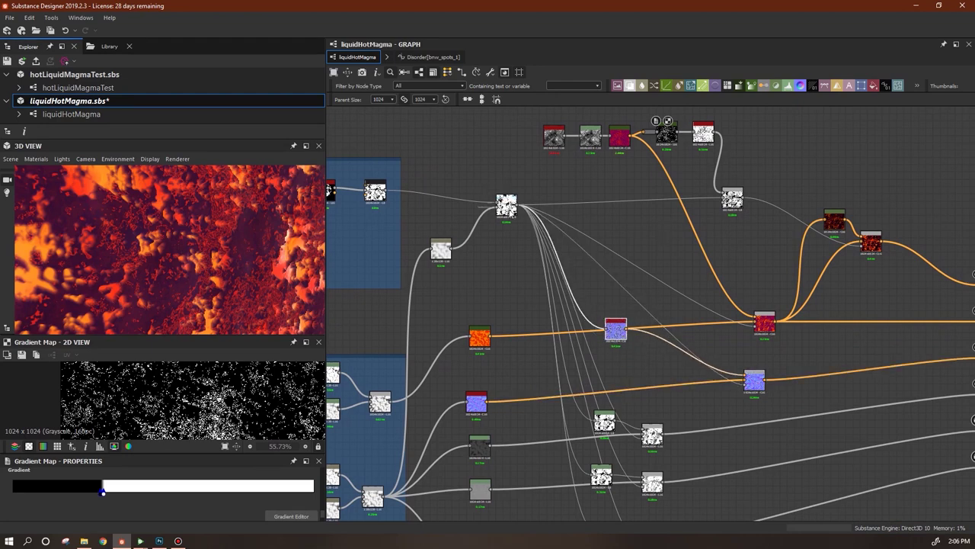
pyautogui.moveTo(629, 268); pyautogui.dragTo(660, 360)
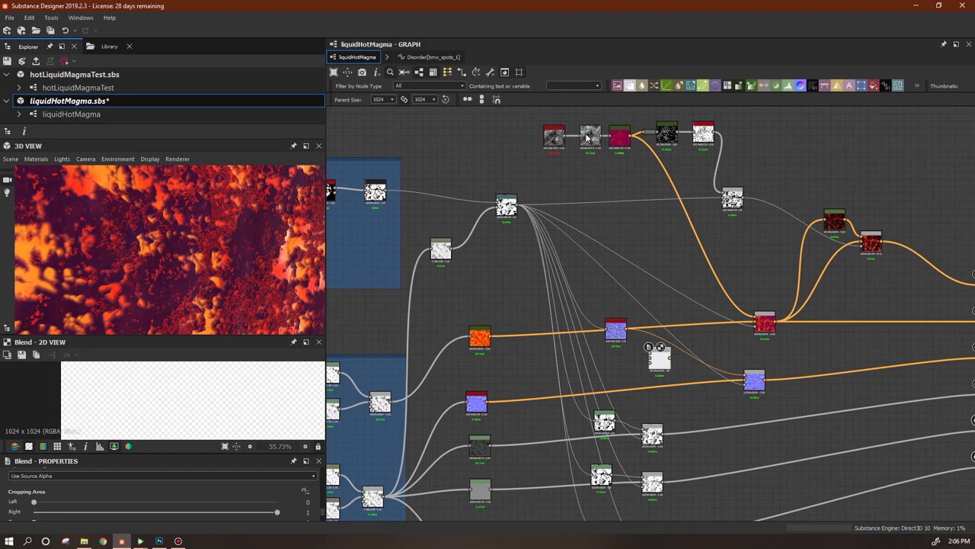
# Add a Height to Normal World Units node below the noise Levels and feed it from the Levels output
pyautogui.moveTo(591, 139); pyautogui.dragTo(587, 140)
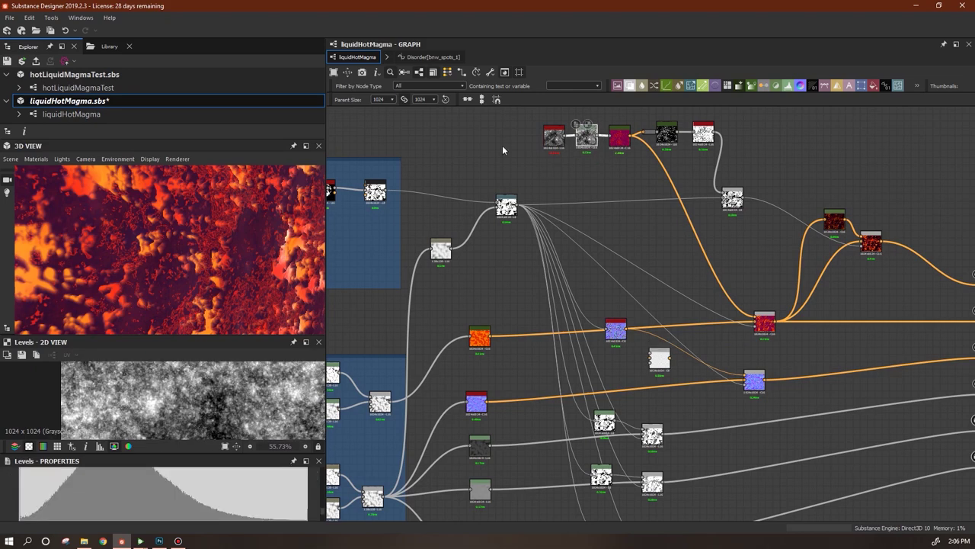
pyautogui.click(99, 48)
pyautogui.write('inv')
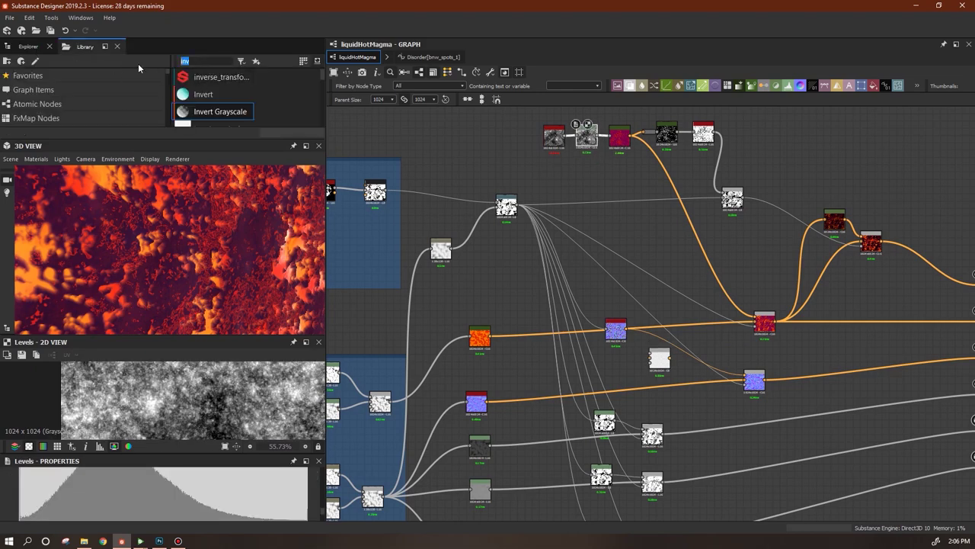
pyautogui.write('height t')
pyautogui.moveTo(213, 77); pyautogui.dragTo(598, 256)
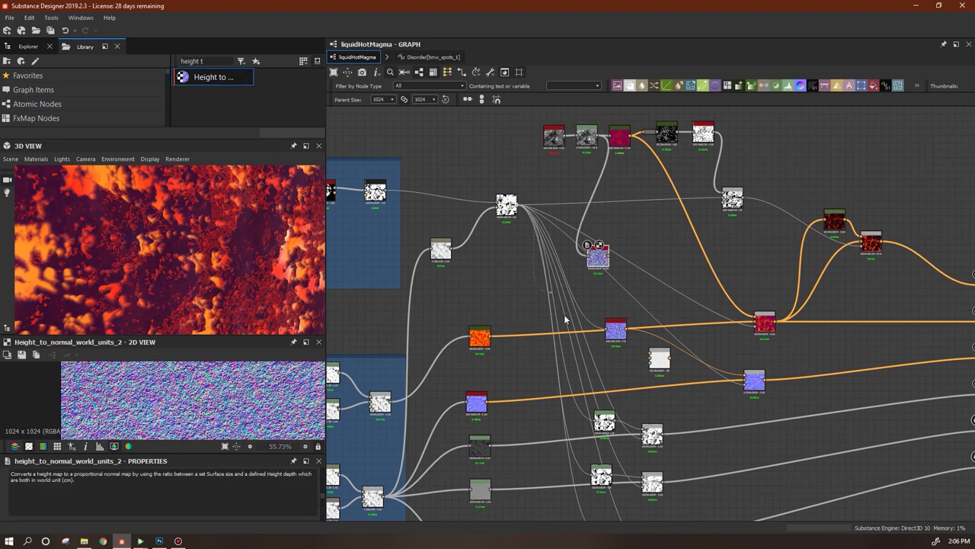
# Connect the noise normal and the crust normal to the new Blend and set its blending mode to Overlay
pyautogui.moveTo(650, 363); pyautogui.dragTo(648, 370)
pyautogui.press('Escape')
pyautogui.moveTo(610, 256); pyautogui.dragTo(649, 357)
pyautogui.click(659, 358)
pyautogui.moveTo(152, 338); pyautogui.dragTo(152, 219)
pyautogui.scroll(2, 160, 495)
pyautogui.click(152, 488)
pyautogui.click(196, 463)
# Delete the mask link into the final normal Blend and feed it from the Overlay Blend, spacing out the crust normal nodes
pyautogui.moveTo(709, 385); pyautogui.dragTo(653, 339, button='middle')
pyautogui.moveTo(607, 314); pyautogui.dragTo(592, 324)
pyautogui.click(622, 297)
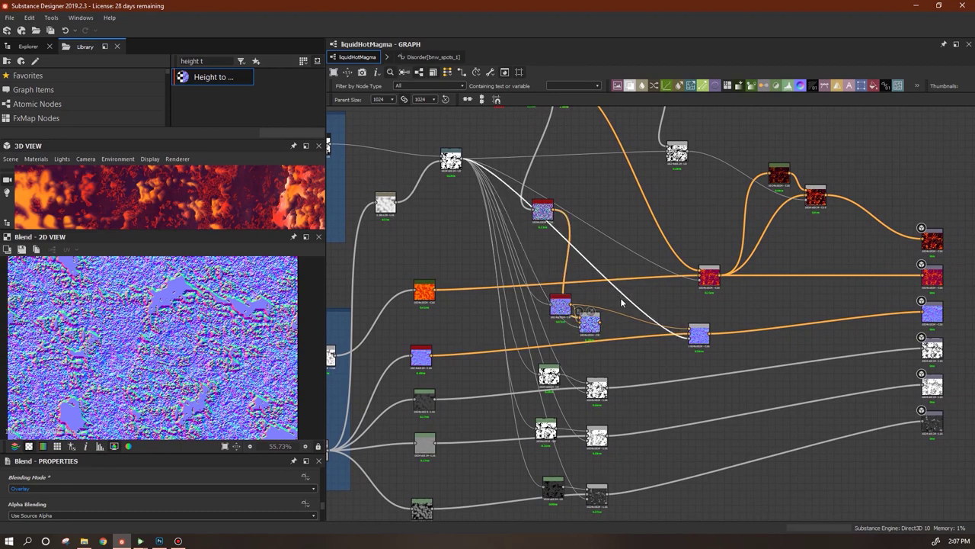
pyautogui.press('Delete')
pyautogui.moveTo(692, 330); pyautogui.dragTo(691, 329)
pyautogui.moveTo(591, 325); pyautogui.dragTo(648, 314)
pyautogui.moveTo(563, 309); pyautogui.dragTo(607, 316)
pyautogui.click(701, 339)
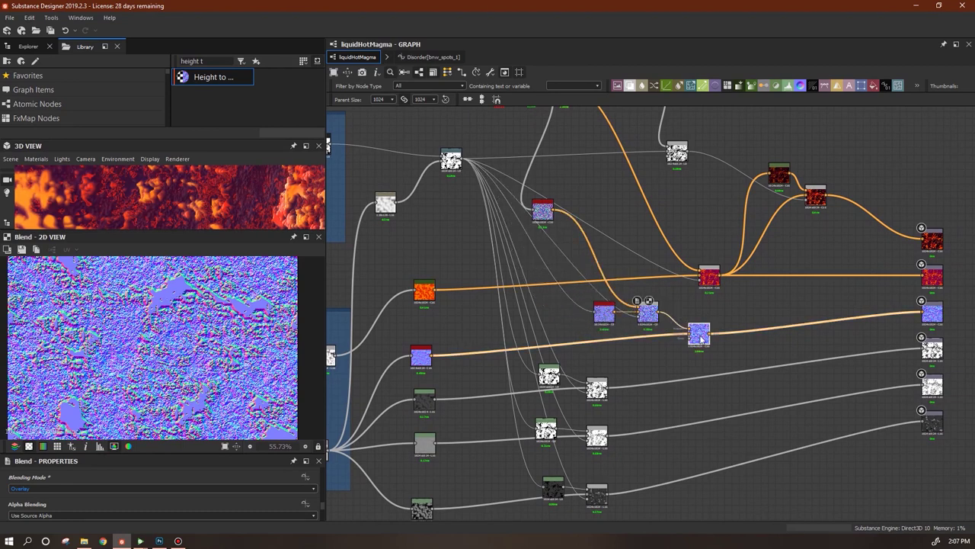
# Preview the final normal Blend in 2D and examine the added normal detail on the enlarged 3D model
pyautogui.doubleClick(699, 336)
pyautogui.moveTo(137, 230); pyautogui.dragTo(151, 421)
pyautogui.moveTo(181, 361)
pyautogui.mouseDown()
pyautogui.moveTo(210, 339)
pyautogui.moveTo(180, 344)
pyautogui.mouseUp()
pyautogui.scroll(-3, 95, 214)
pyautogui.moveTo(94, 214); pyautogui.dragTo(175, 305)
# Tidy the layout of the normal, roughness and metallic mask nodes and their Blends
pyautogui.moveTo(687, 415); pyautogui.dragTo(603, 399, button='middle')
pyautogui.moveTo(621, 323)
pyautogui.mouseDown()
pyautogui.moveTo(622, 301)
pyautogui.moveTo(621, 323)
pyautogui.mouseUp()
pyautogui.moveTo(573, 300); pyautogui.dragTo(580, 285)
pyautogui.moveTo(516, 377); pyautogui.dragTo(512, 367)
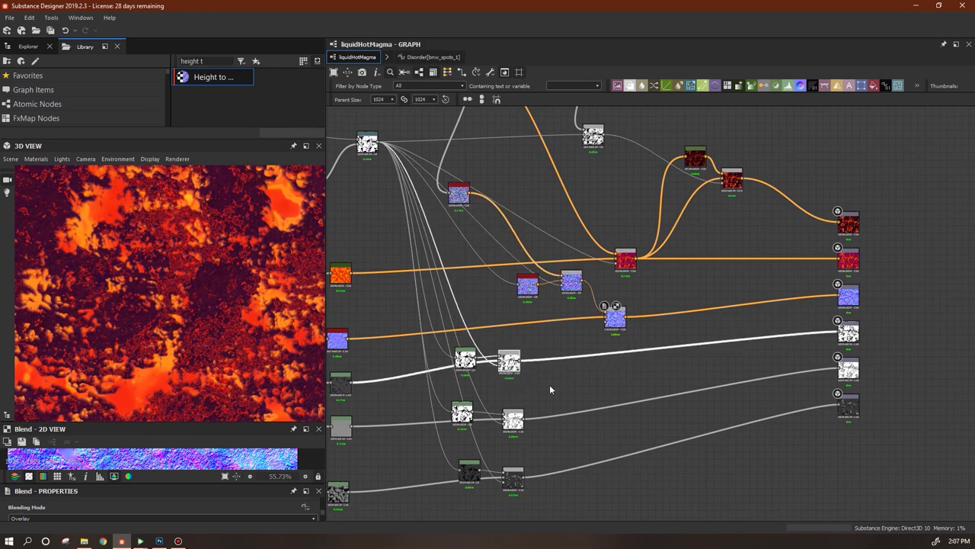
pyautogui.moveTo(531, 384); pyautogui.dragTo(620, 354, button='middle')
pyautogui.moveTo(552, 385); pyautogui.dragTo(568, 379)
pyautogui.moveTo(663, 407); pyautogui.dragTo(647, 396, button='middle')
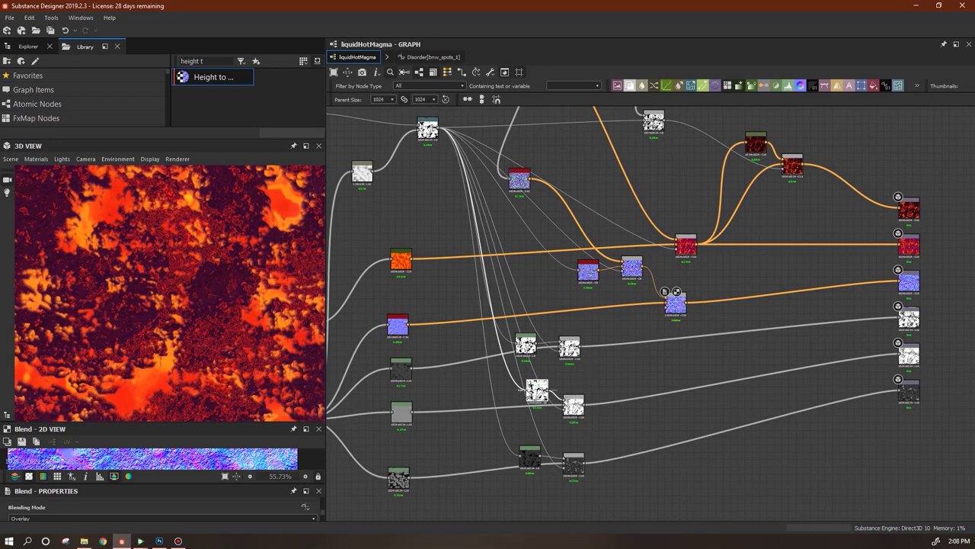
# Examine the crust surface in 3D and preview the HSL and its Blend output in an enlarged 2D view
pyautogui.moveTo(114, 305); pyautogui.dragTo(164, 202)
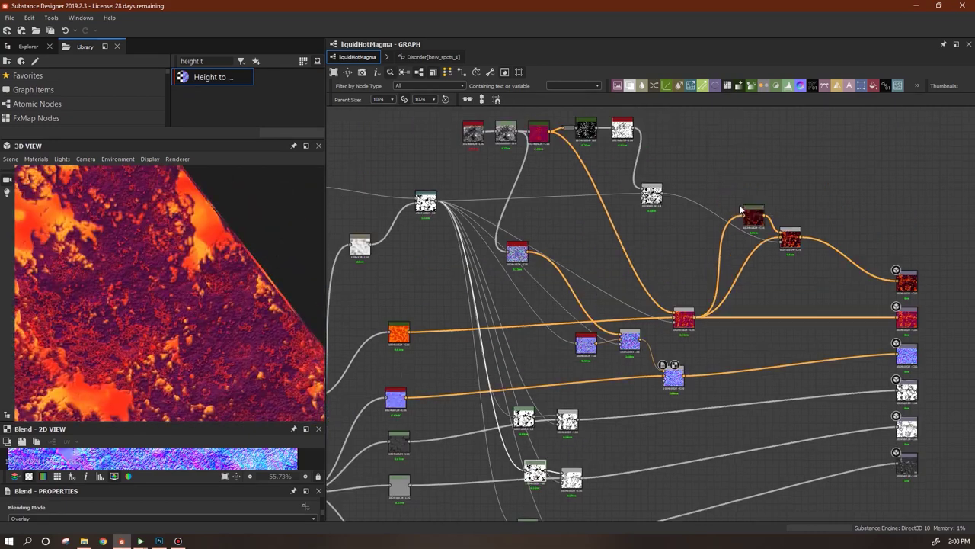
pyautogui.moveTo(142, 428); pyautogui.dragTo(160, 254)
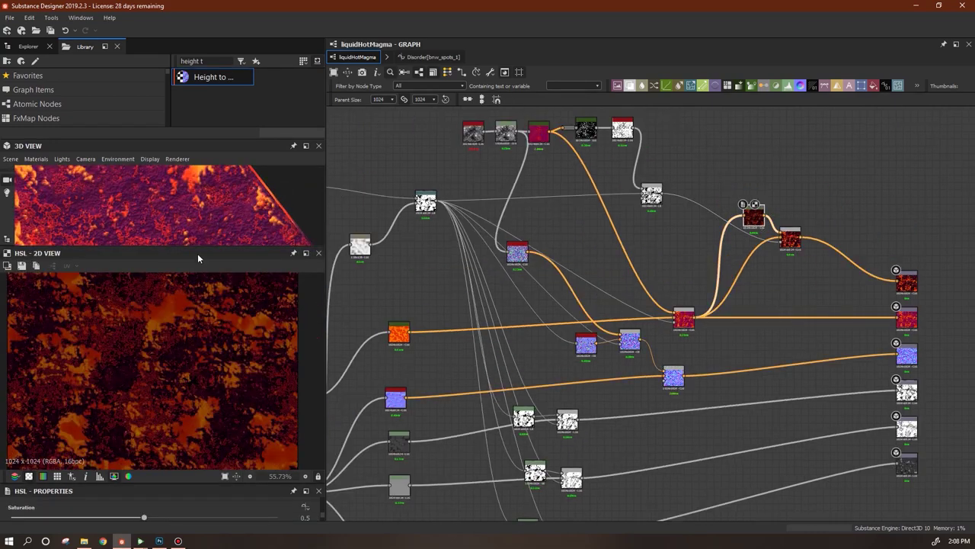
pyautogui.doubleClick(790, 240)
# Darken the purple key at position 0.348 in the crust Gradient Map's gradient
pyautogui.click(541, 133)
pyautogui.doubleClick(542, 134)
pyautogui.moveTo(294, 486); pyautogui.dragTo(294, 415)
pyautogui.click(292, 513)
pyautogui.click(116, 489)
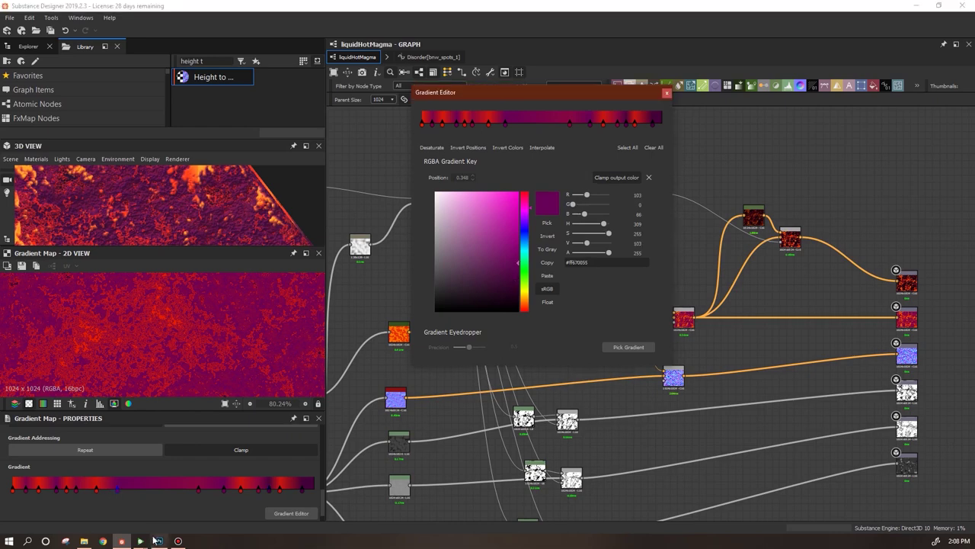
pyautogui.click(517, 278)
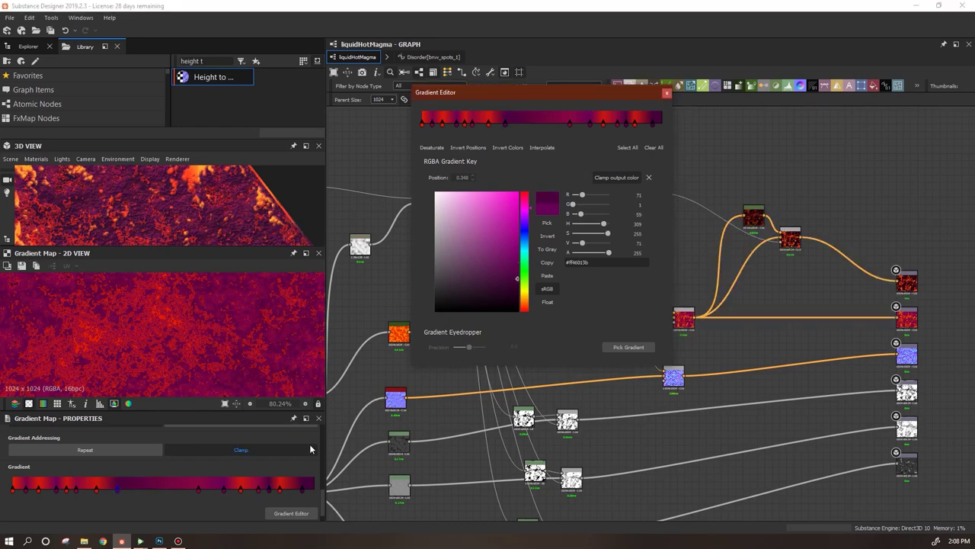
pyautogui.click(668, 94)
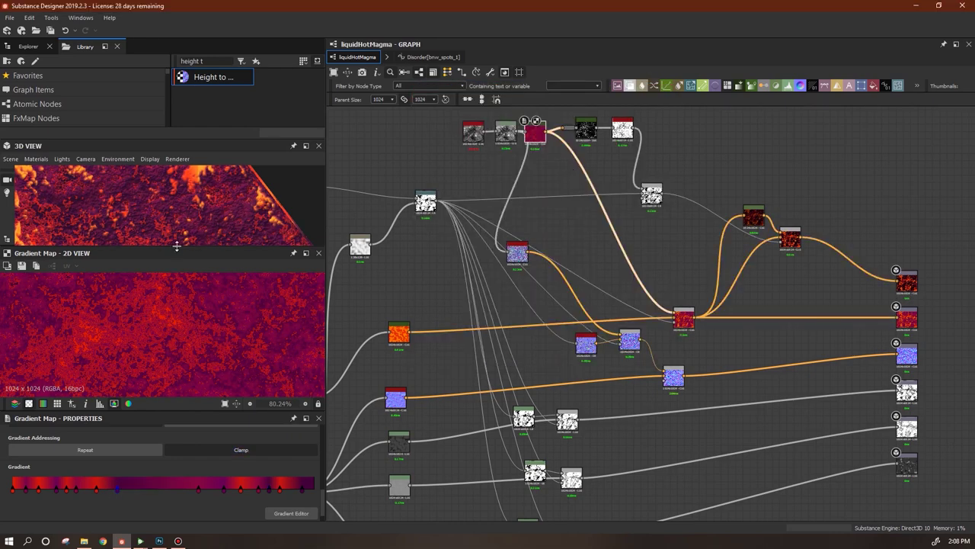
# Enlarge the 3D view and check the darkened crust colour on the model
pyautogui.moveTo(176, 245); pyautogui.dragTo(176, 387)
pyautogui.scroll(-1, 790, 328)
pyautogui.scroll(-3, 789, 328)
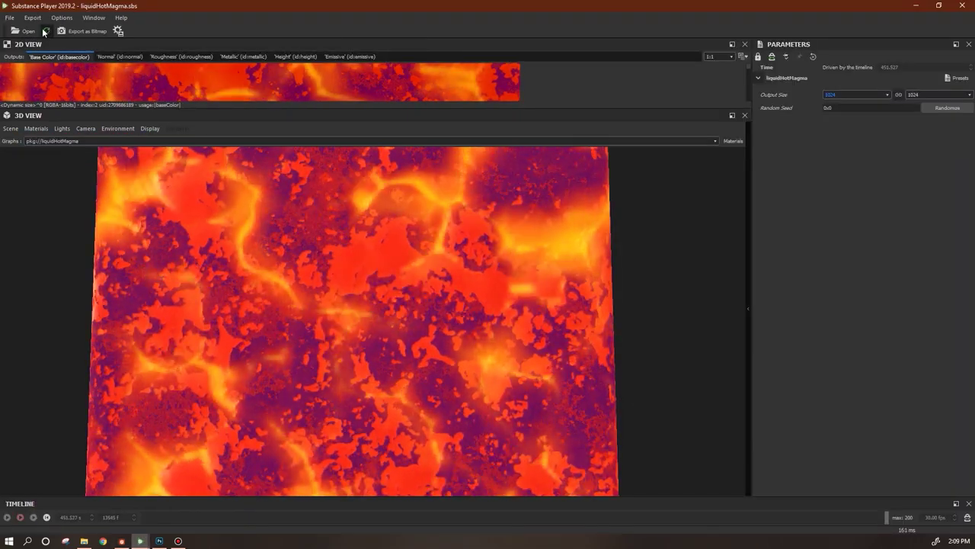
# Switch to Substance Player, reload liquidHotMagma at an output size of 1024 and examine the animated surface in 3D
pyautogui.click(47, 31)
pyautogui.click(886, 94)
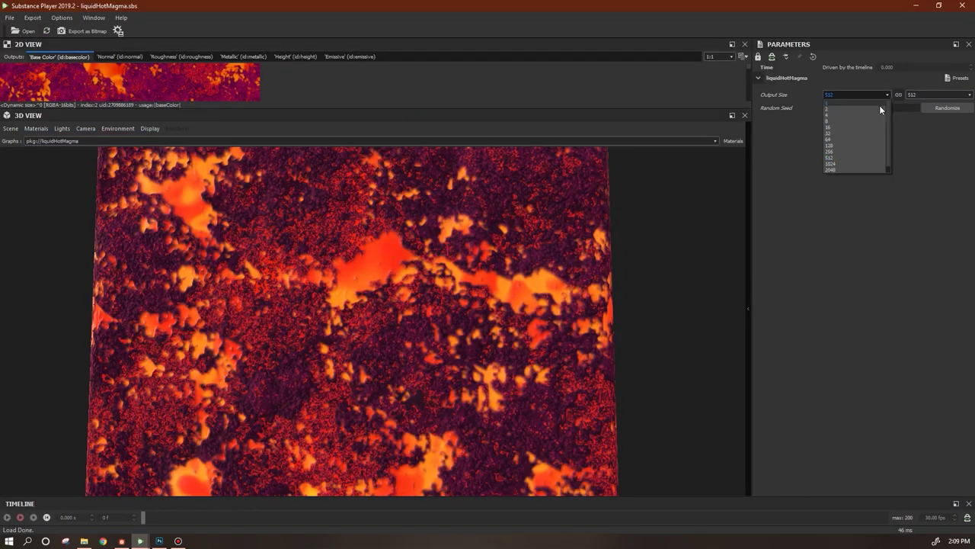
pyautogui.click(849, 163)
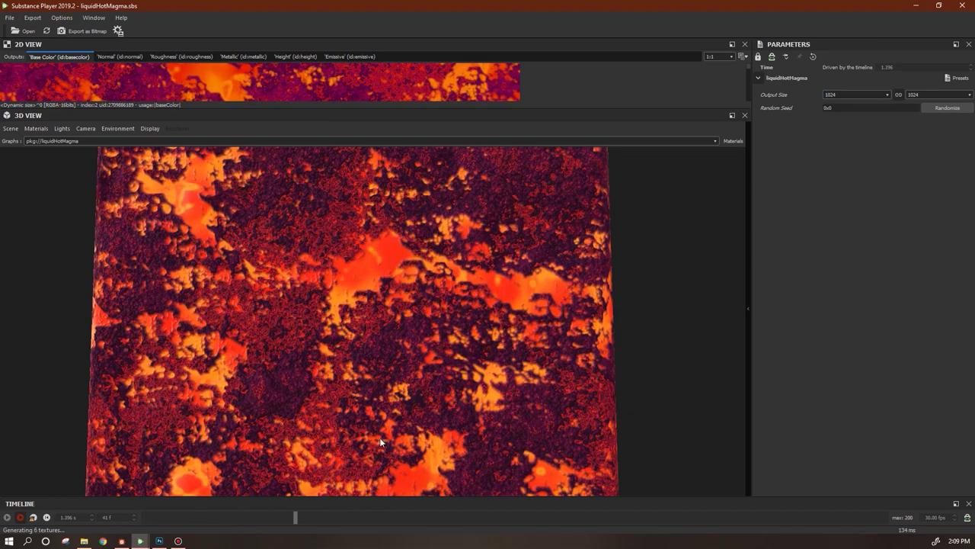
pyautogui.moveTo(381, 437); pyautogui.dragTo(286, 408)
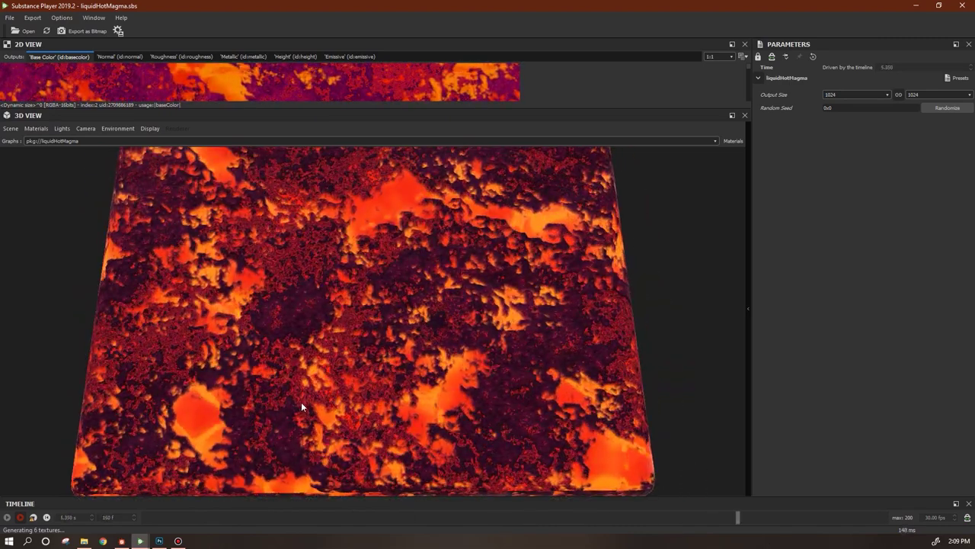
pyautogui.moveTo(336, 367); pyautogui.dragTo(346, 294)
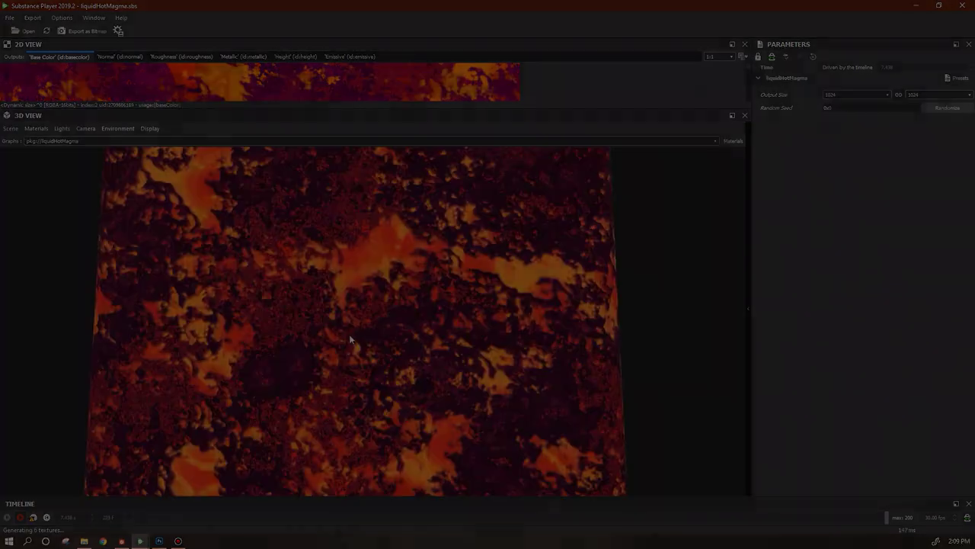